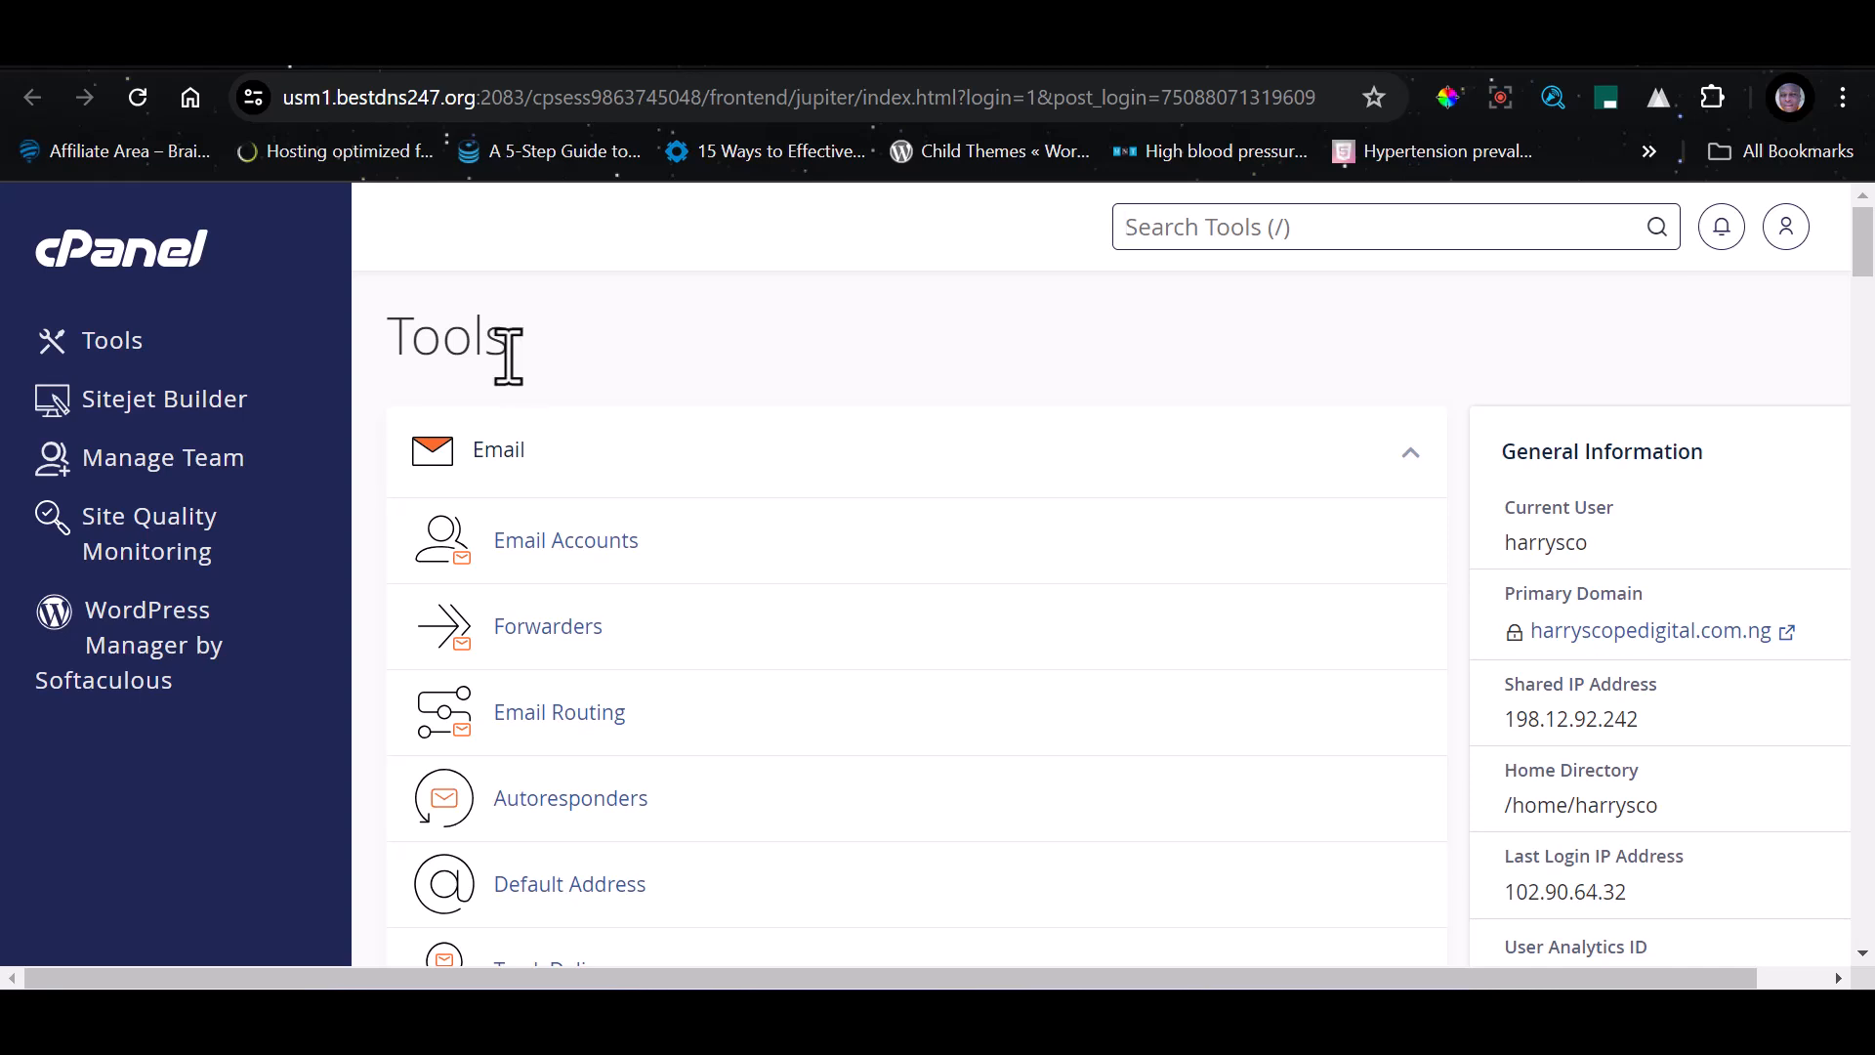
pyautogui.moveTo(508, 356); pyautogui.dragTo(399, 337)
pyautogui.click(511, 353)
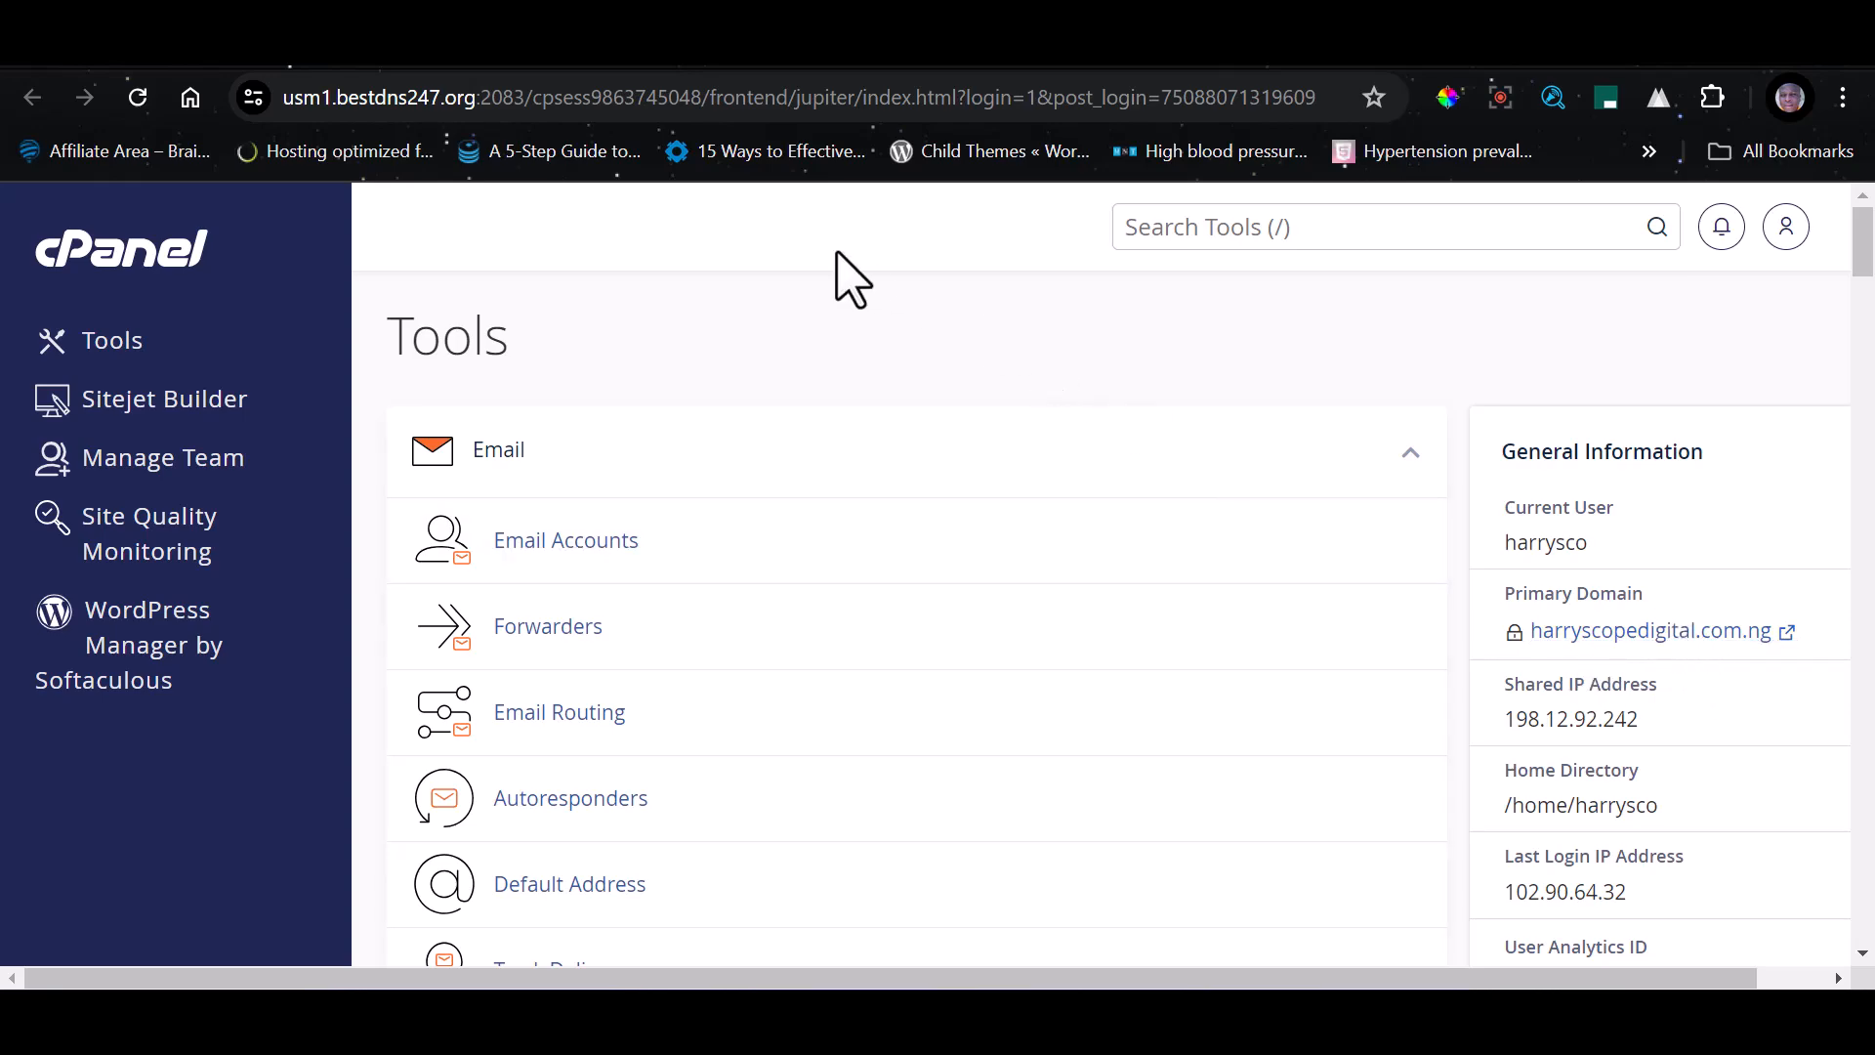
# Find the Domains tool among the cPanel tools and open it
pyautogui.scroll(-14, 523, 753)
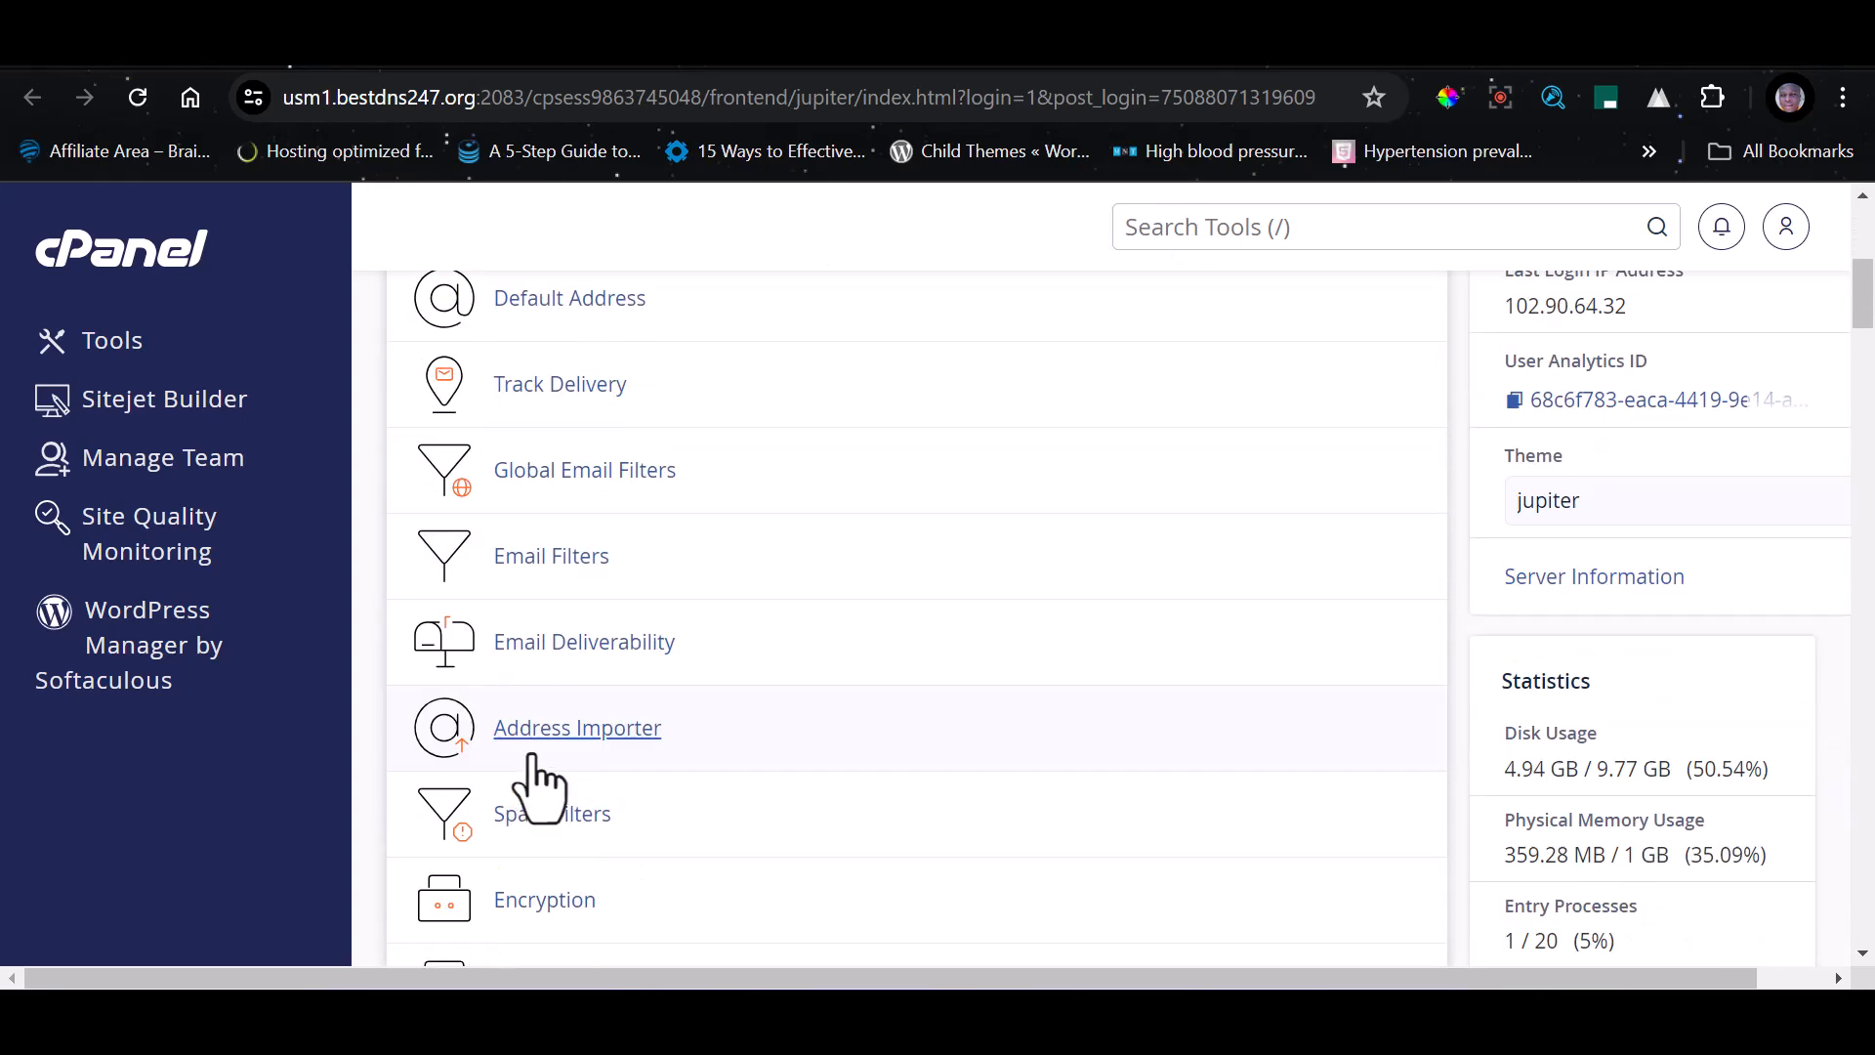
pyautogui.scroll(-12, 542, 757)
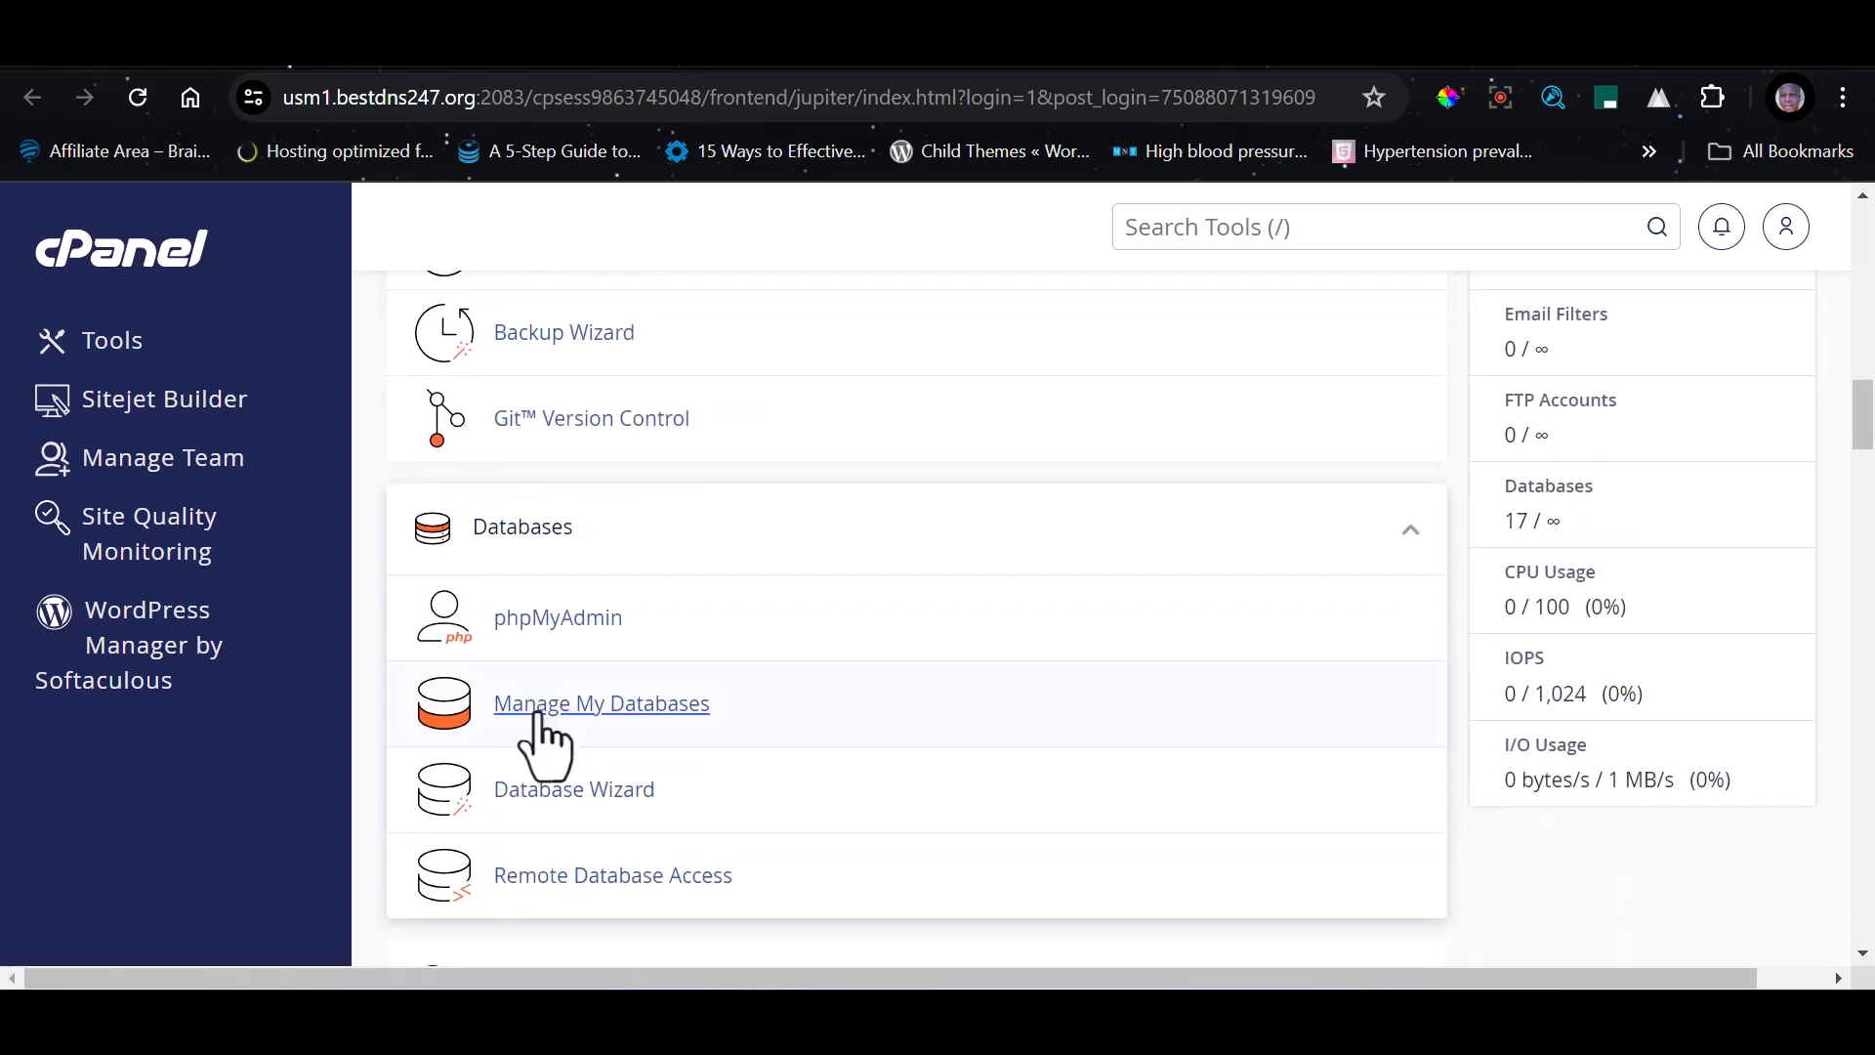
pyautogui.scroll(8, 542, 684)
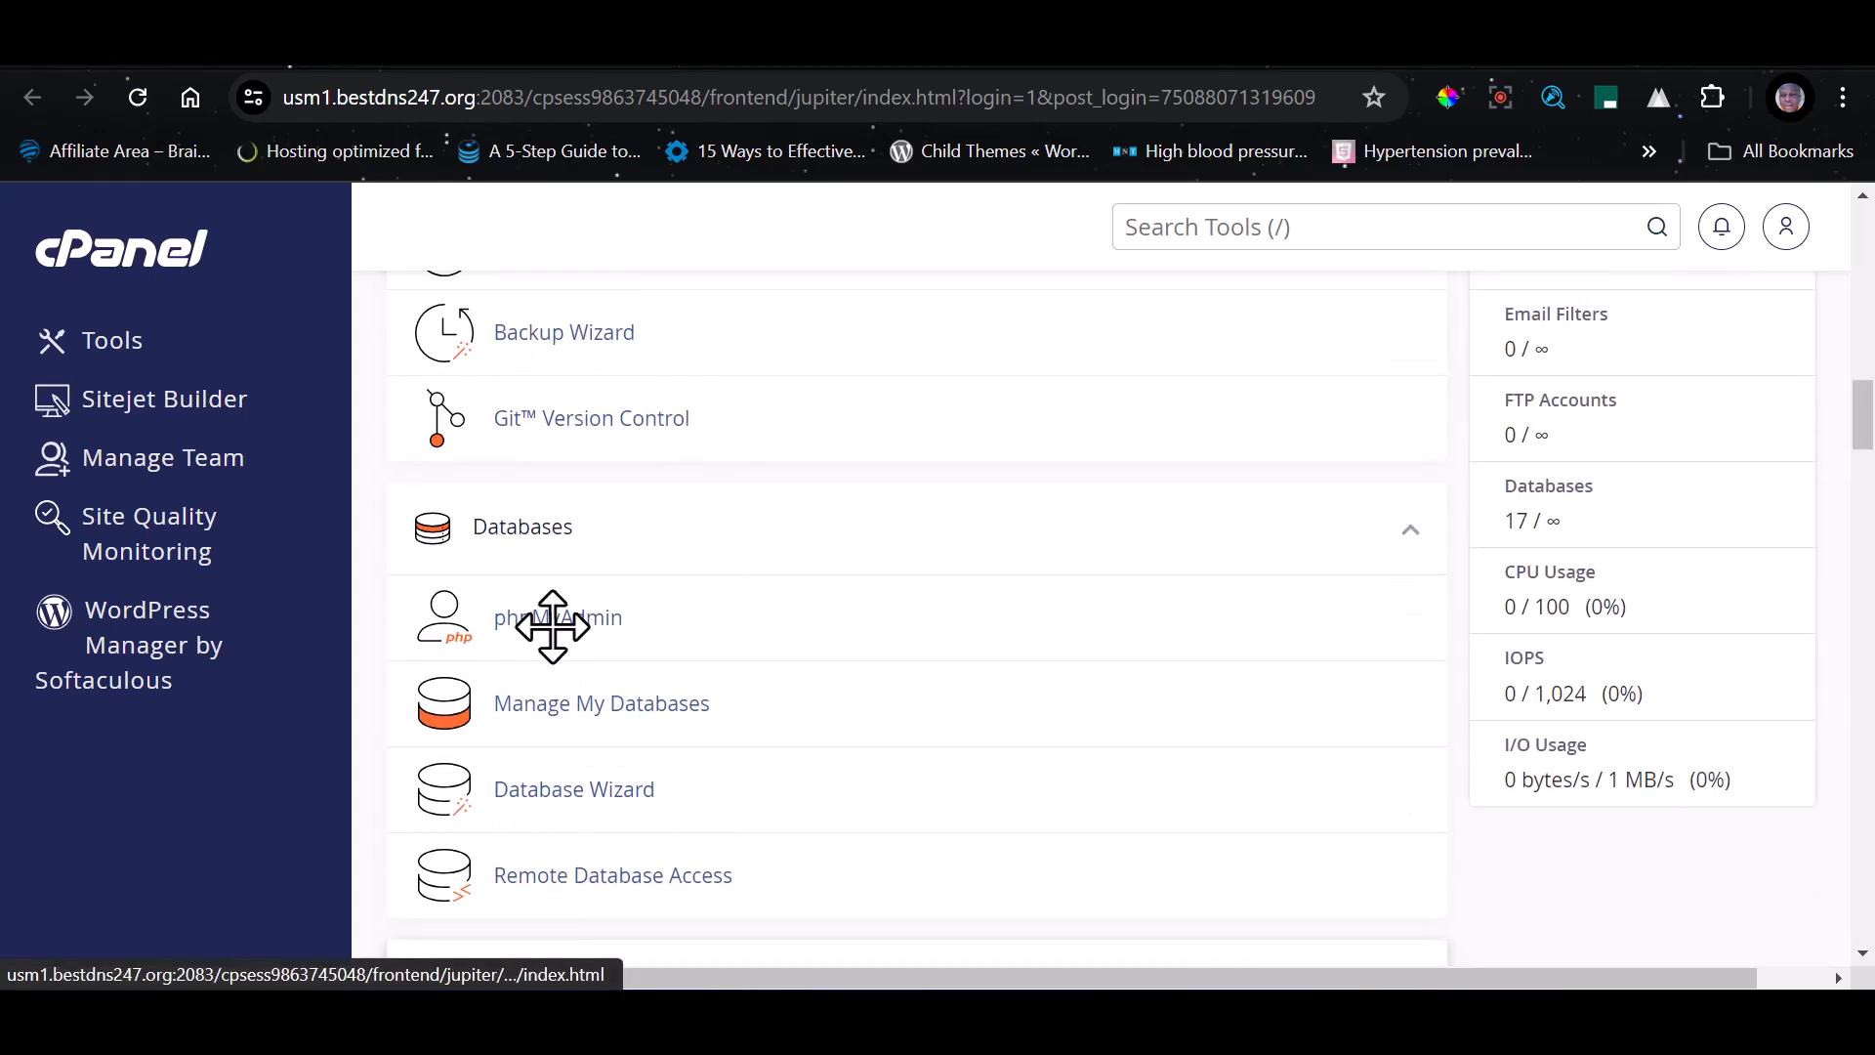
pyautogui.scroll(-13, 552, 660)
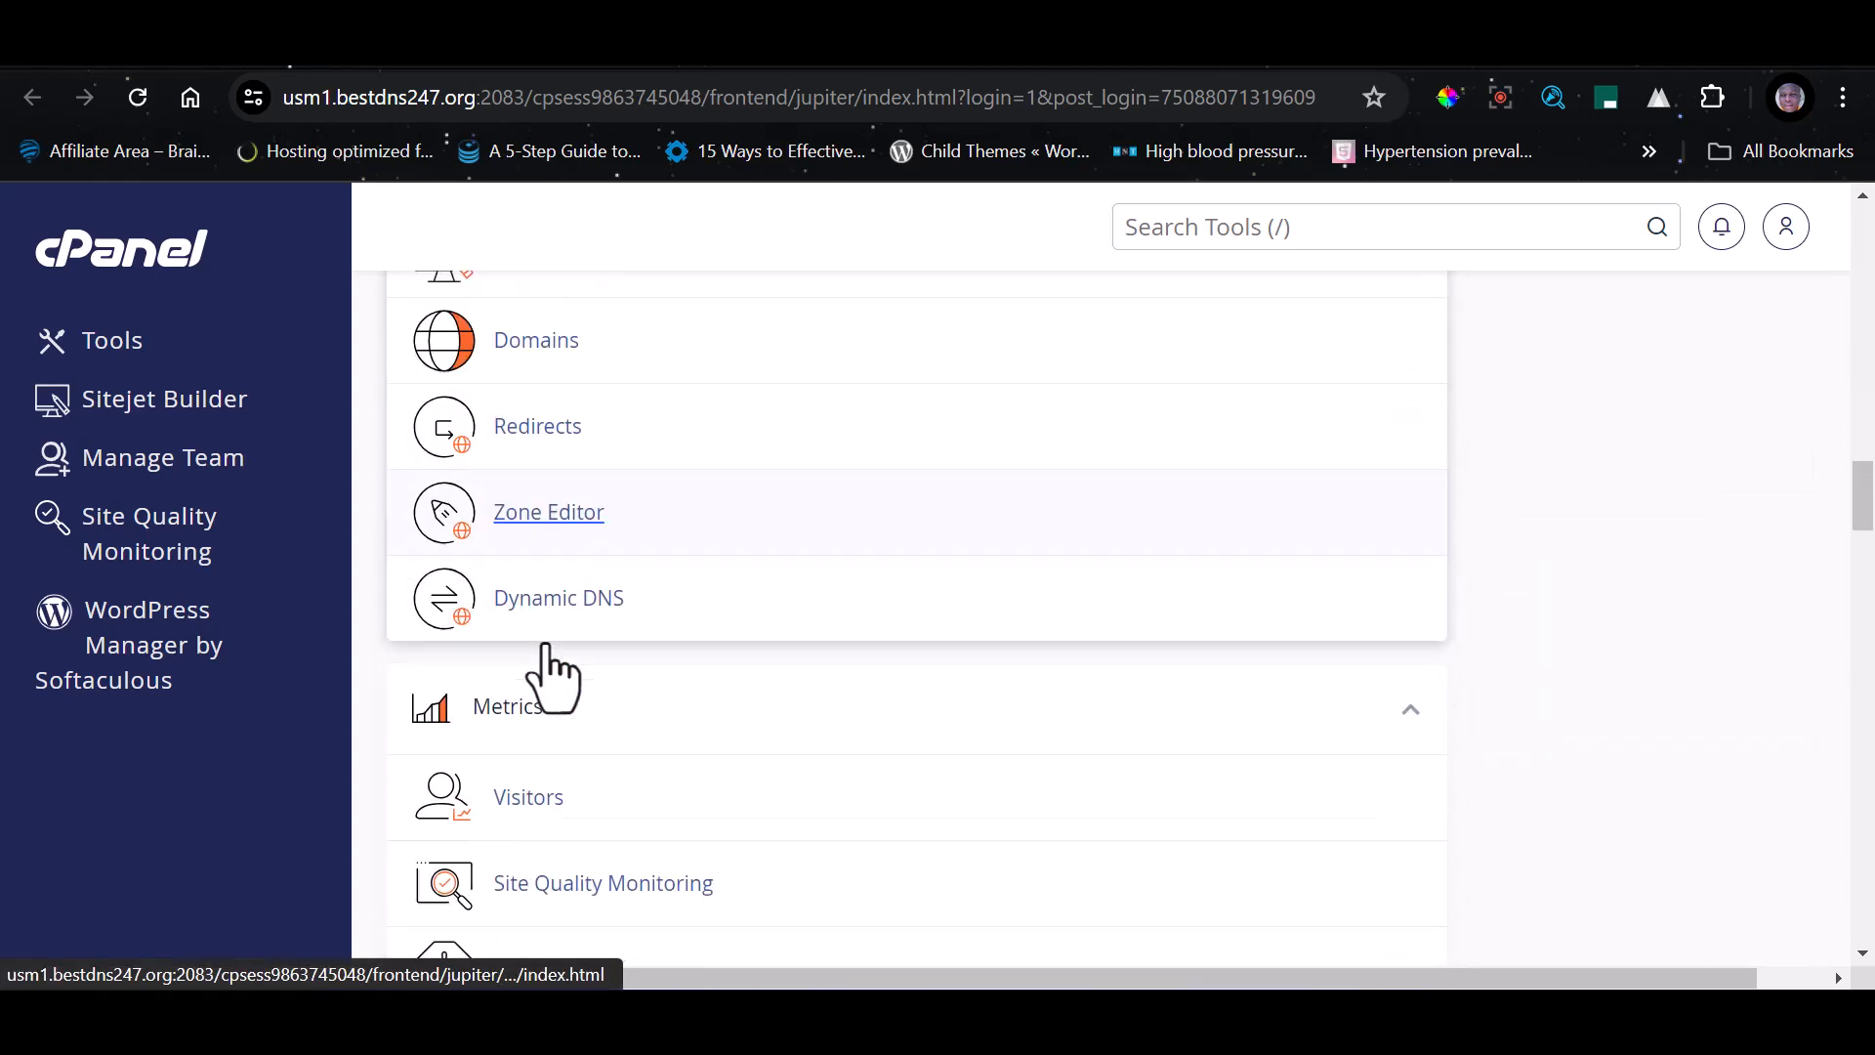
pyautogui.scroll(5, 537, 679)
pyautogui.scroll(2, 551, 674)
pyautogui.scroll(-14, 544, 648)
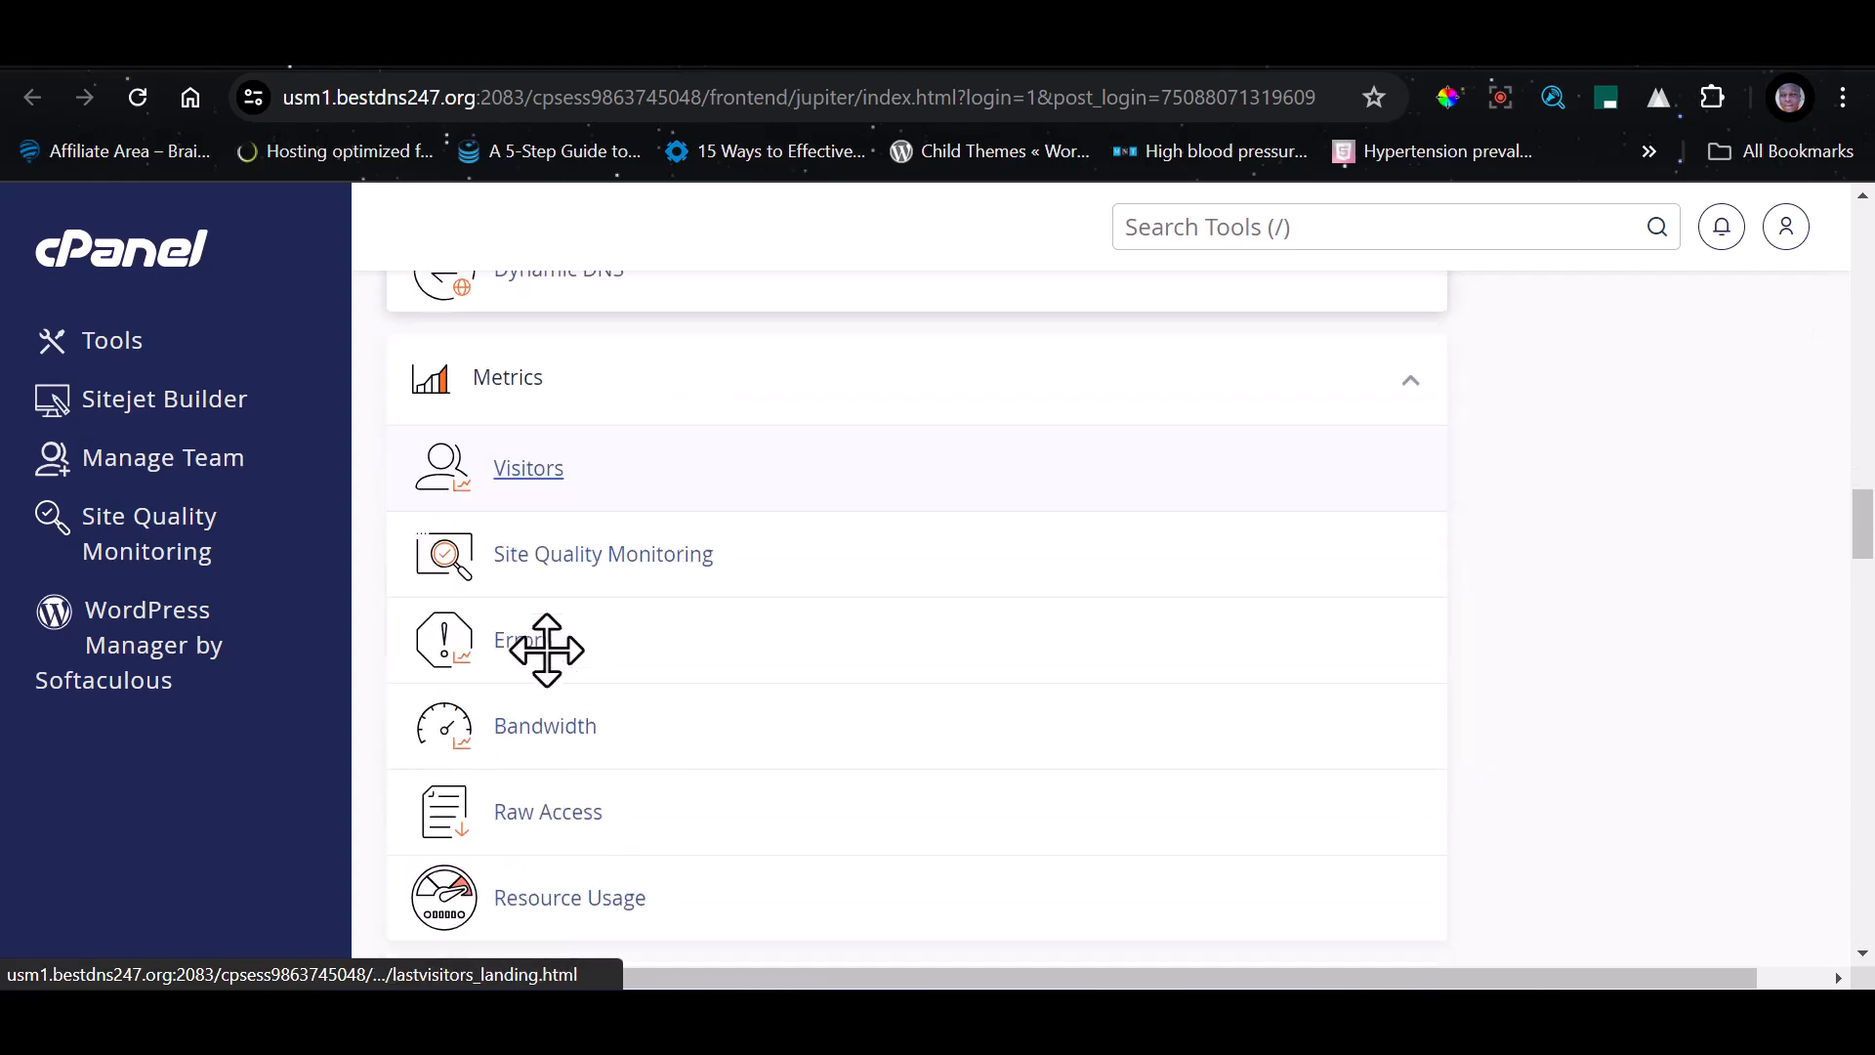
pyautogui.scroll(8, 548, 677)
pyautogui.scroll(9, 549, 645)
pyautogui.scroll(-4, 547, 647)
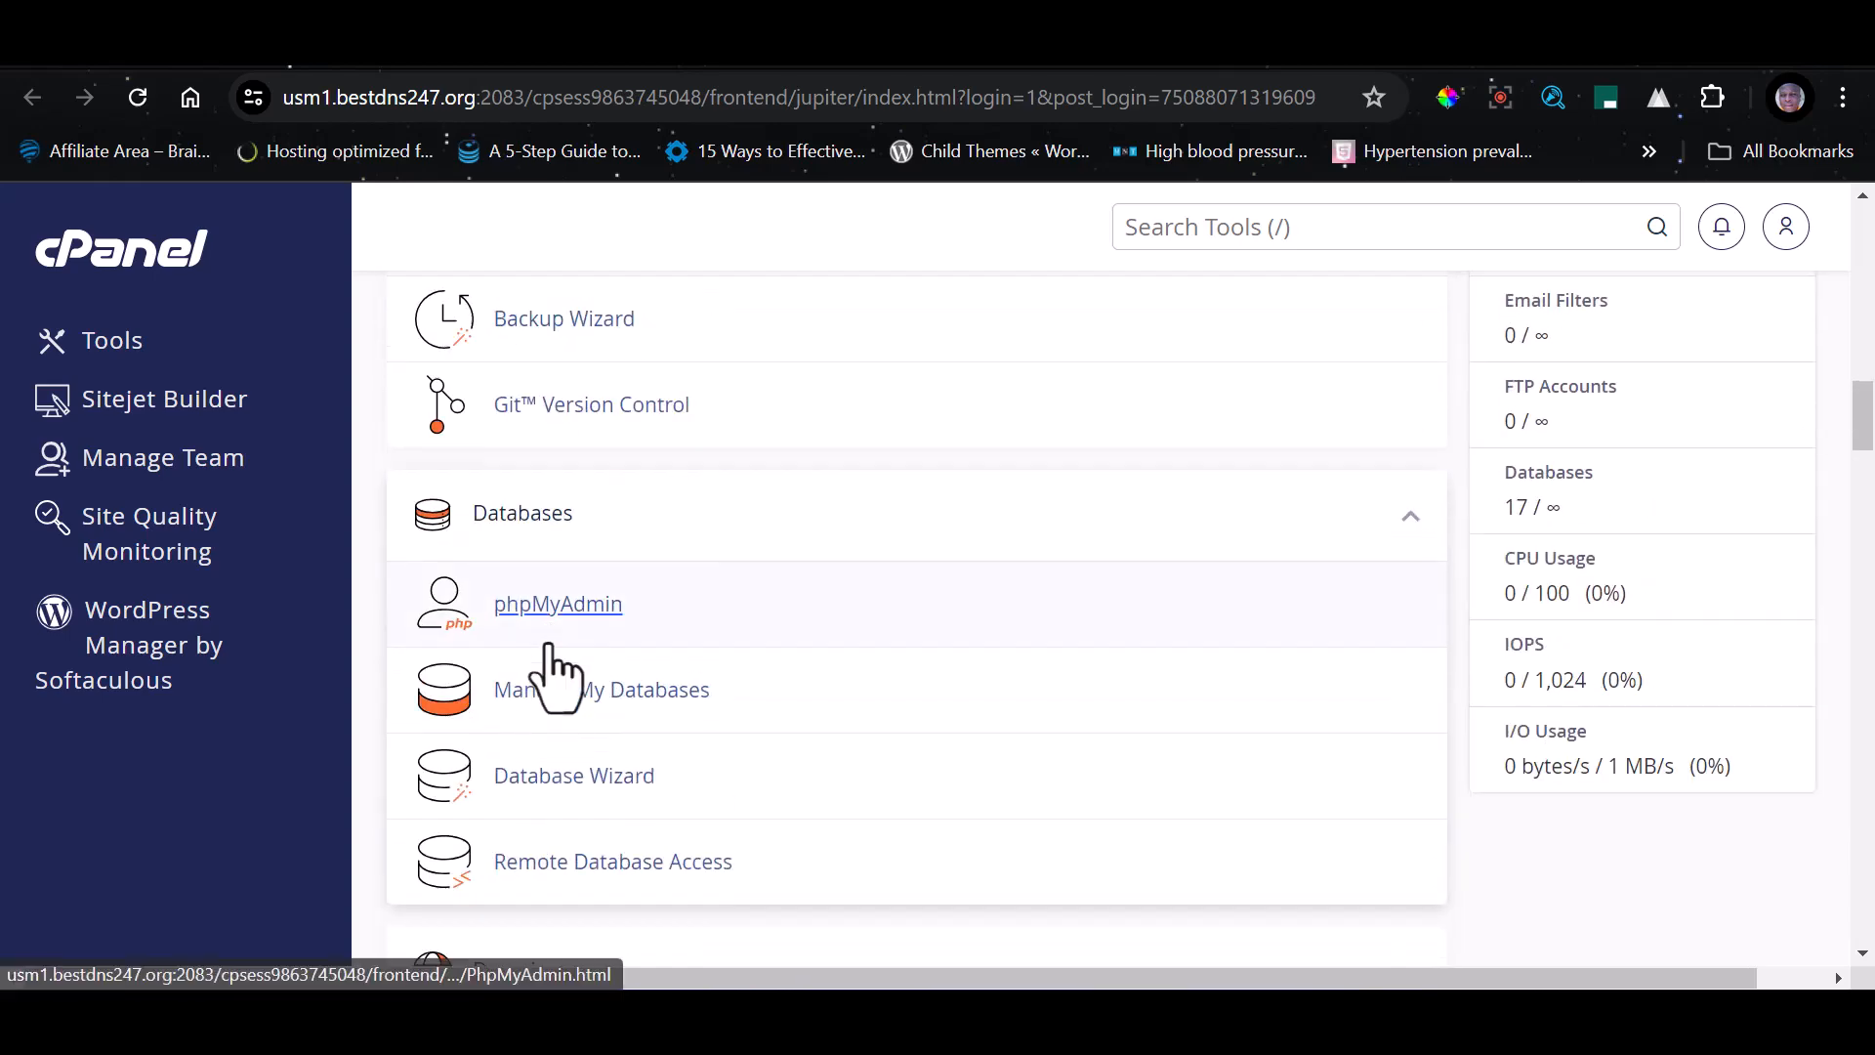
pyautogui.scroll(-2, 543, 684)
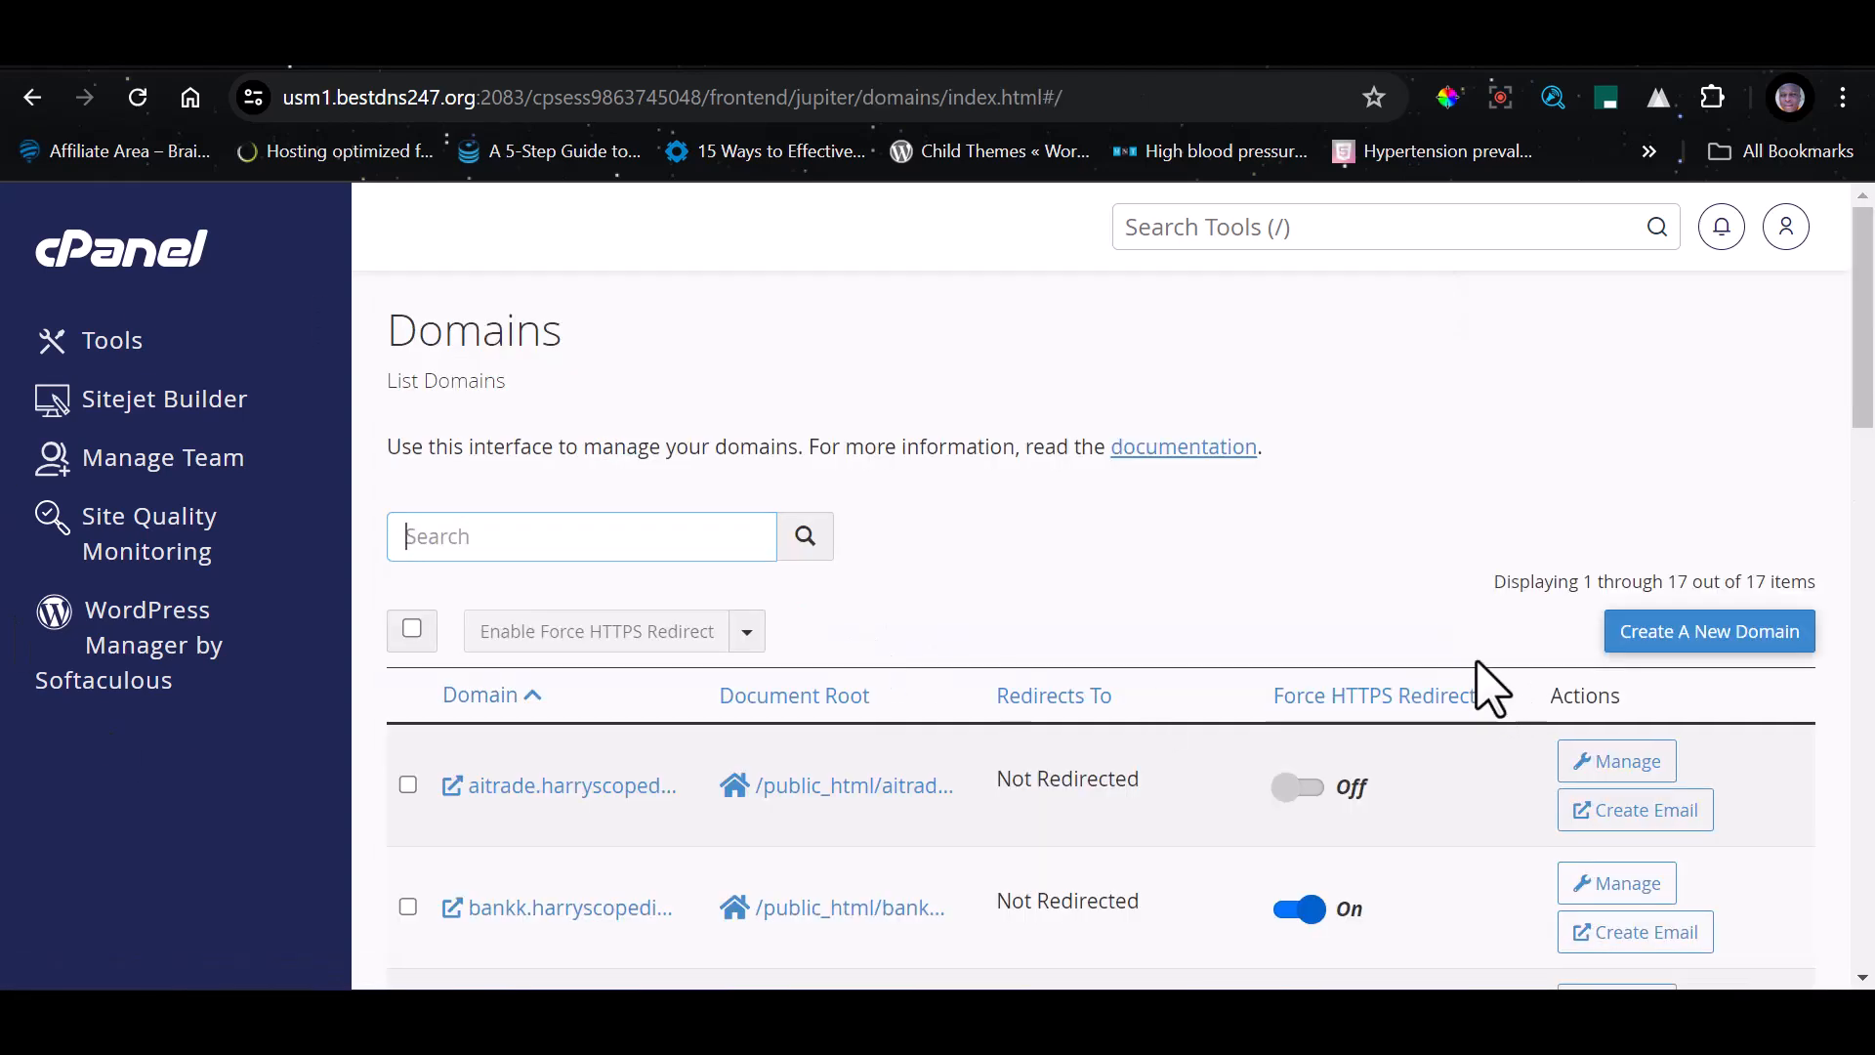
# Start creating a new domain and enter online.harryscopedigital.com.ng as its name
pyautogui.scroll(-2, 1790, 522)
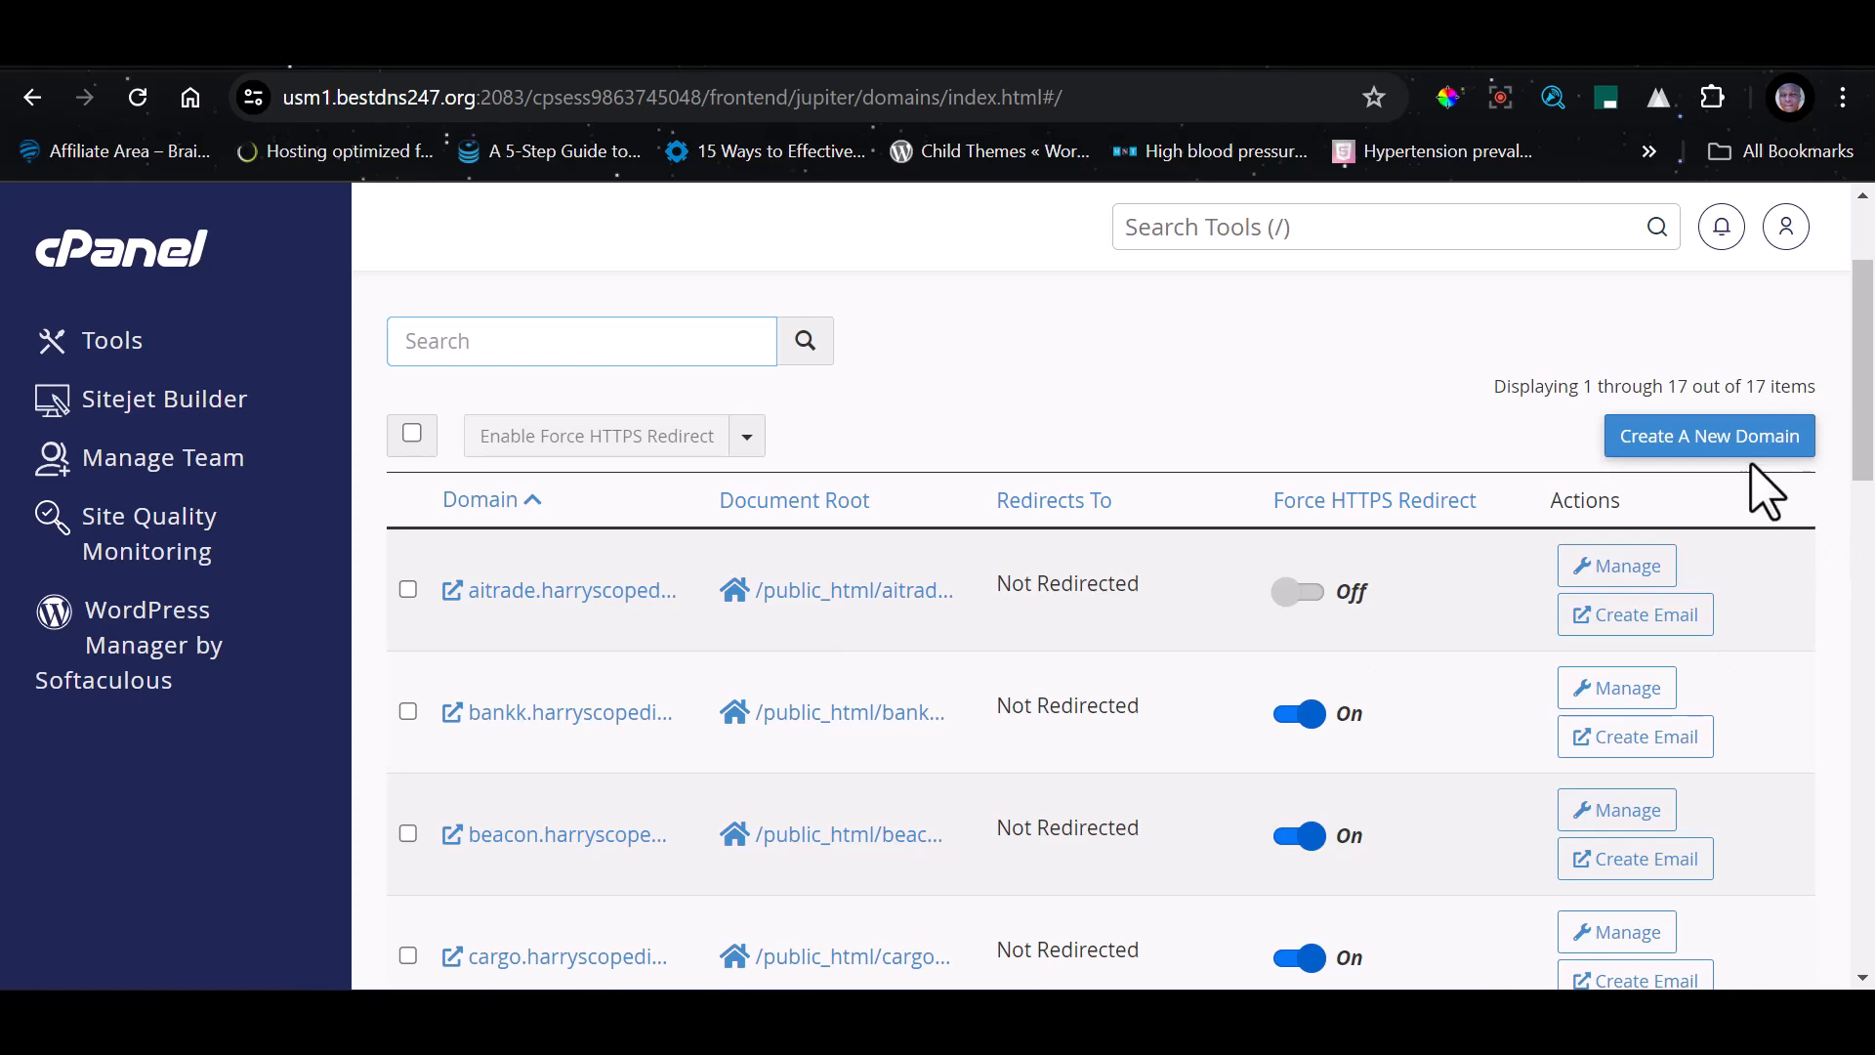
pyautogui.click(1682, 438)
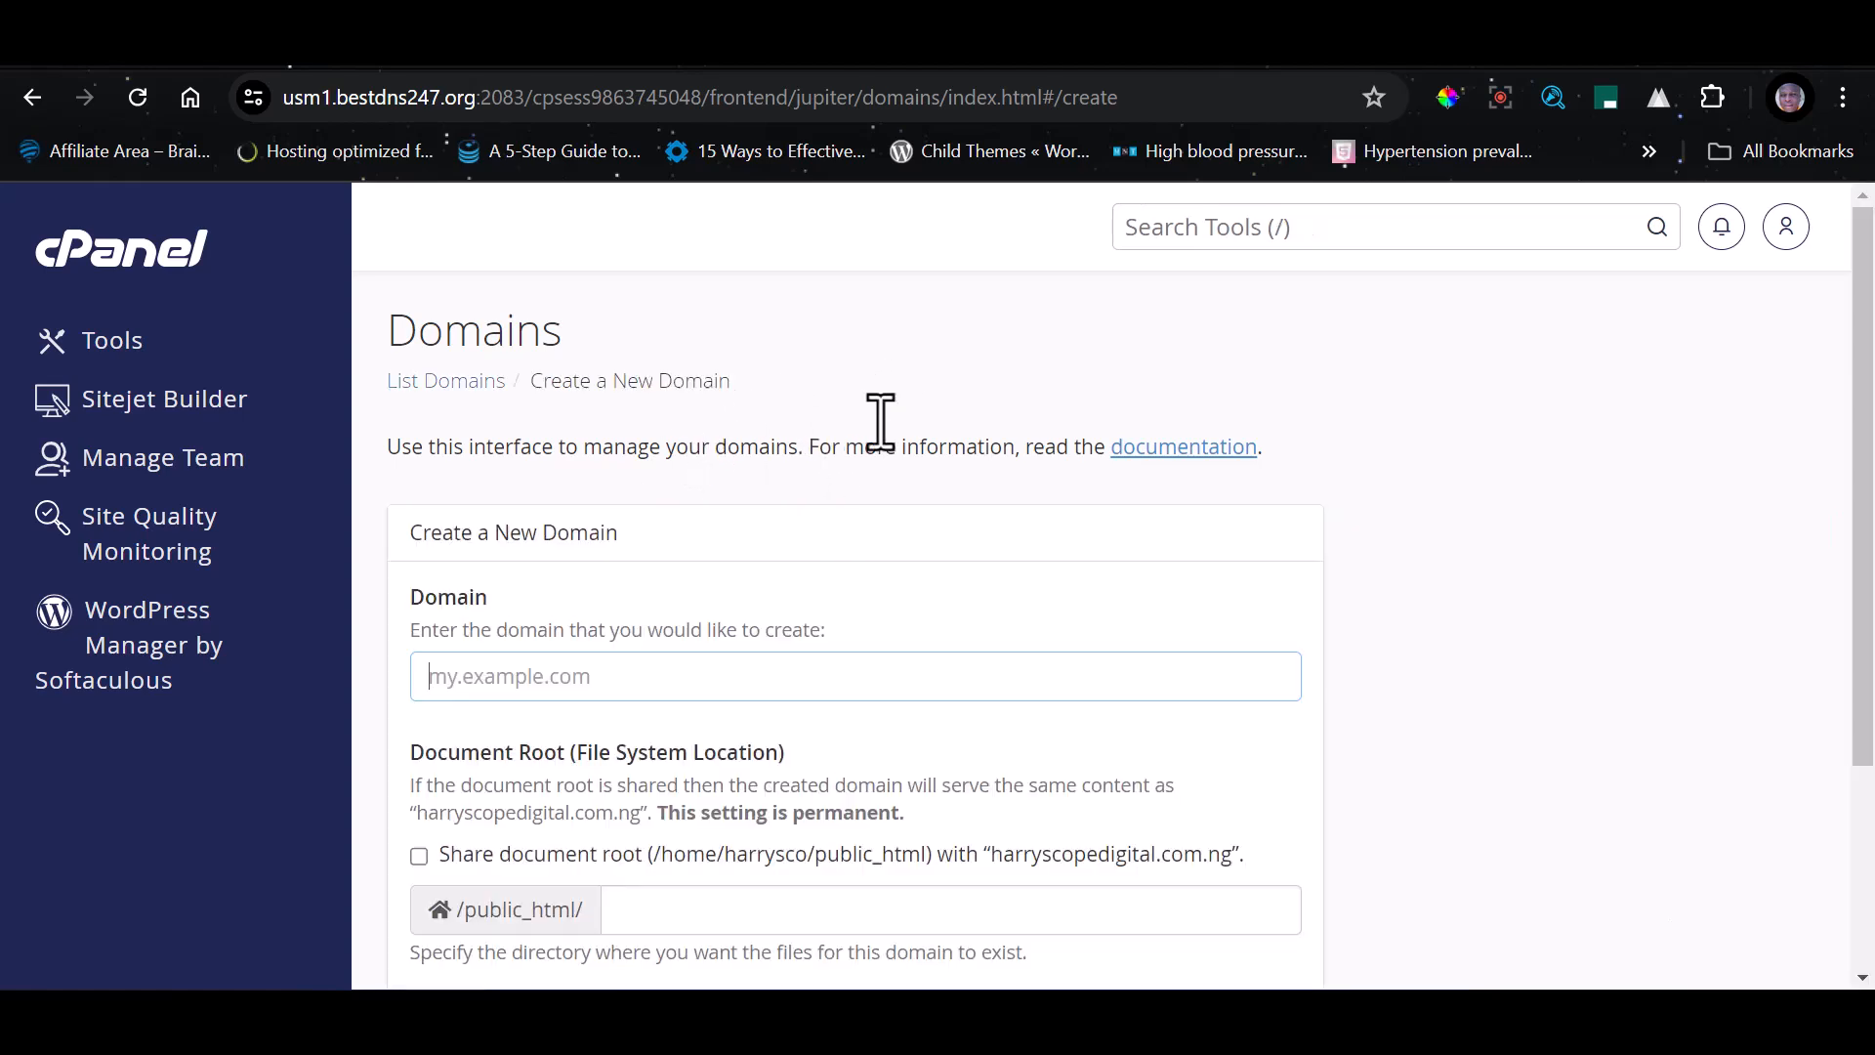
pyautogui.moveTo(1866, 355); pyautogui.dragTo(1865, 421)
pyautogui.click(608, 579)
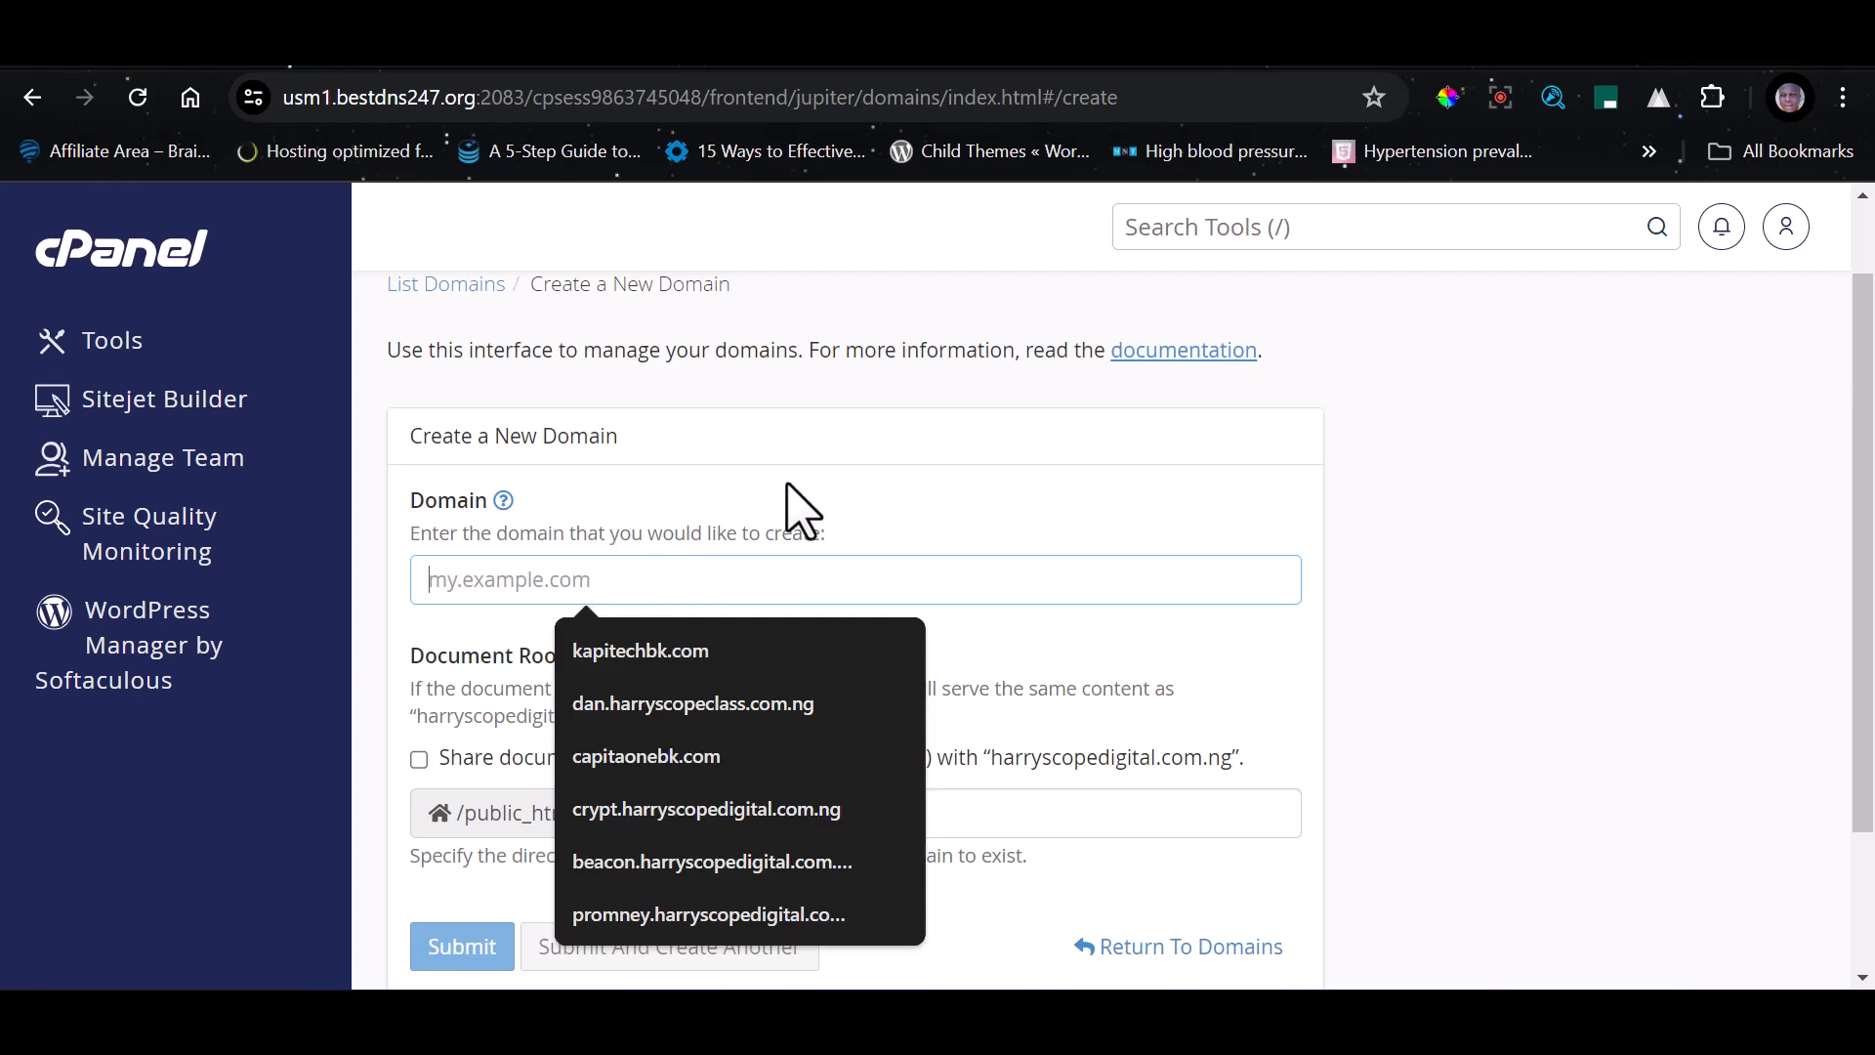
pyautogui.write('onm')
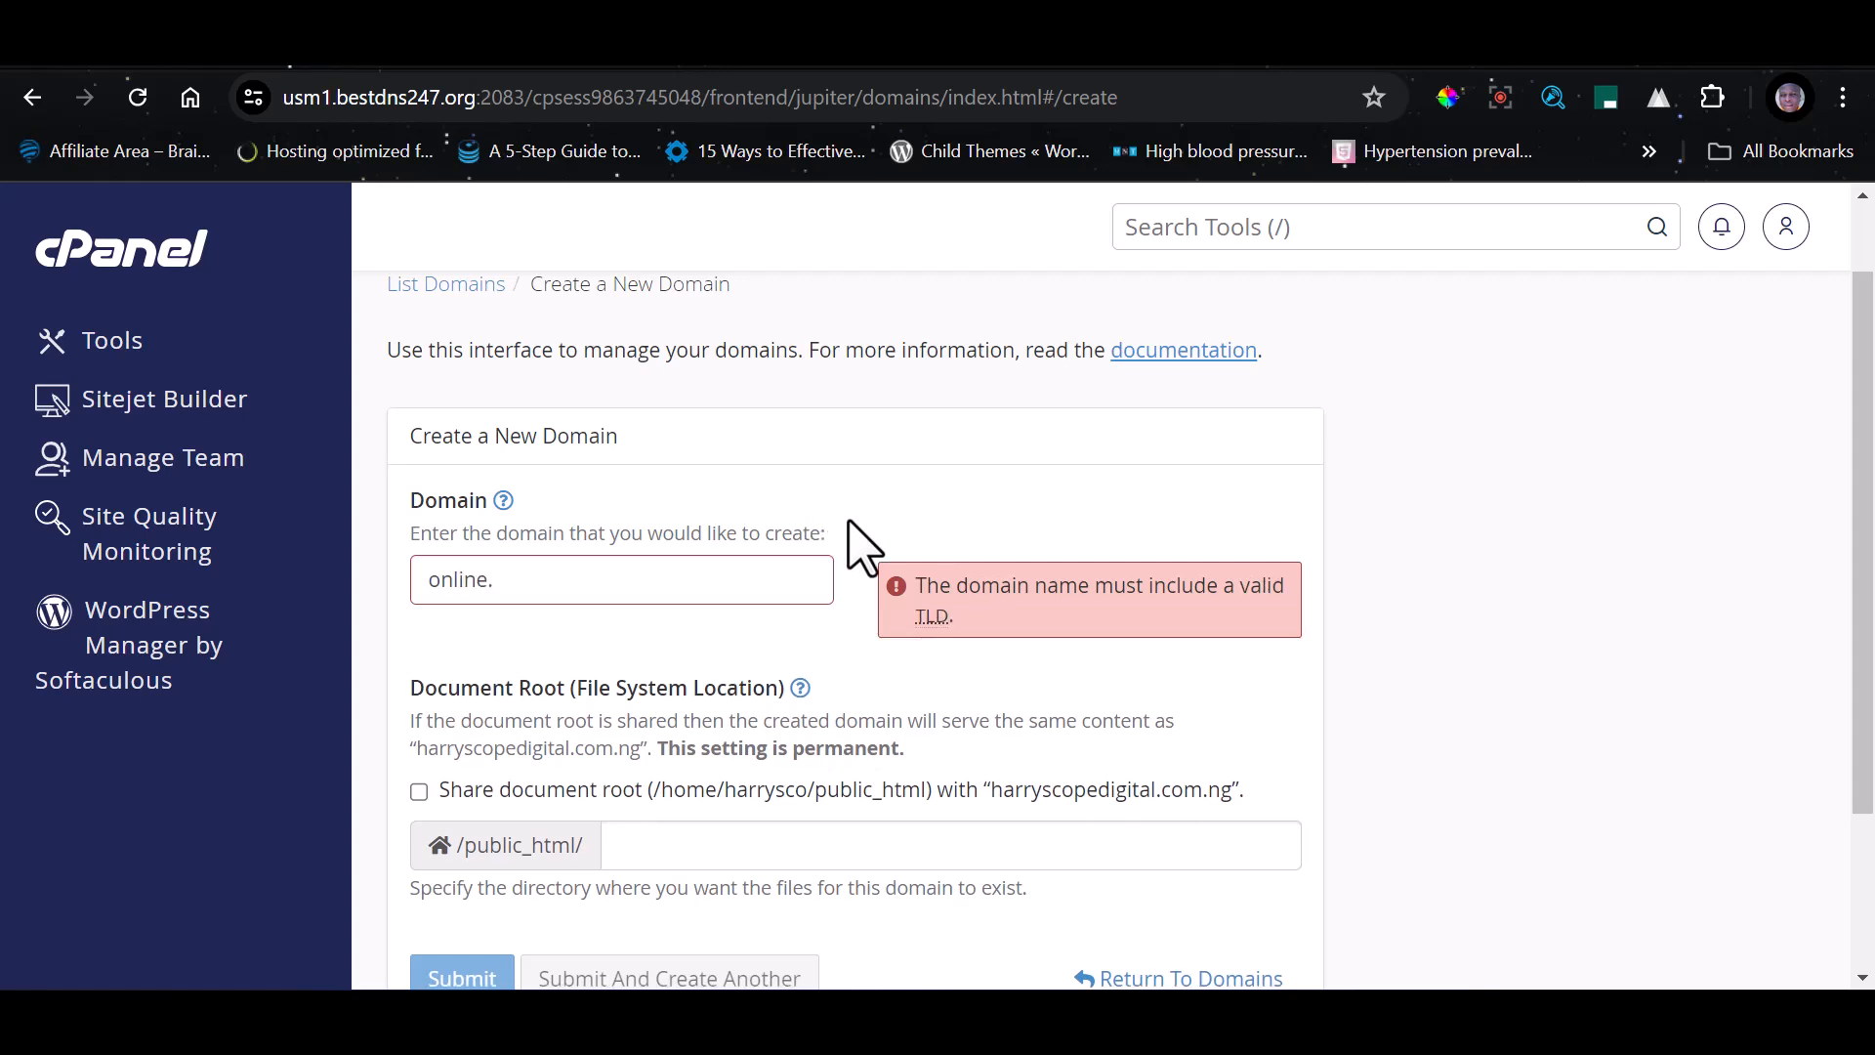
pyautogui.write('harrry')
pyautogui.press('BackSpace')
pyautogui.press('BackSpace')
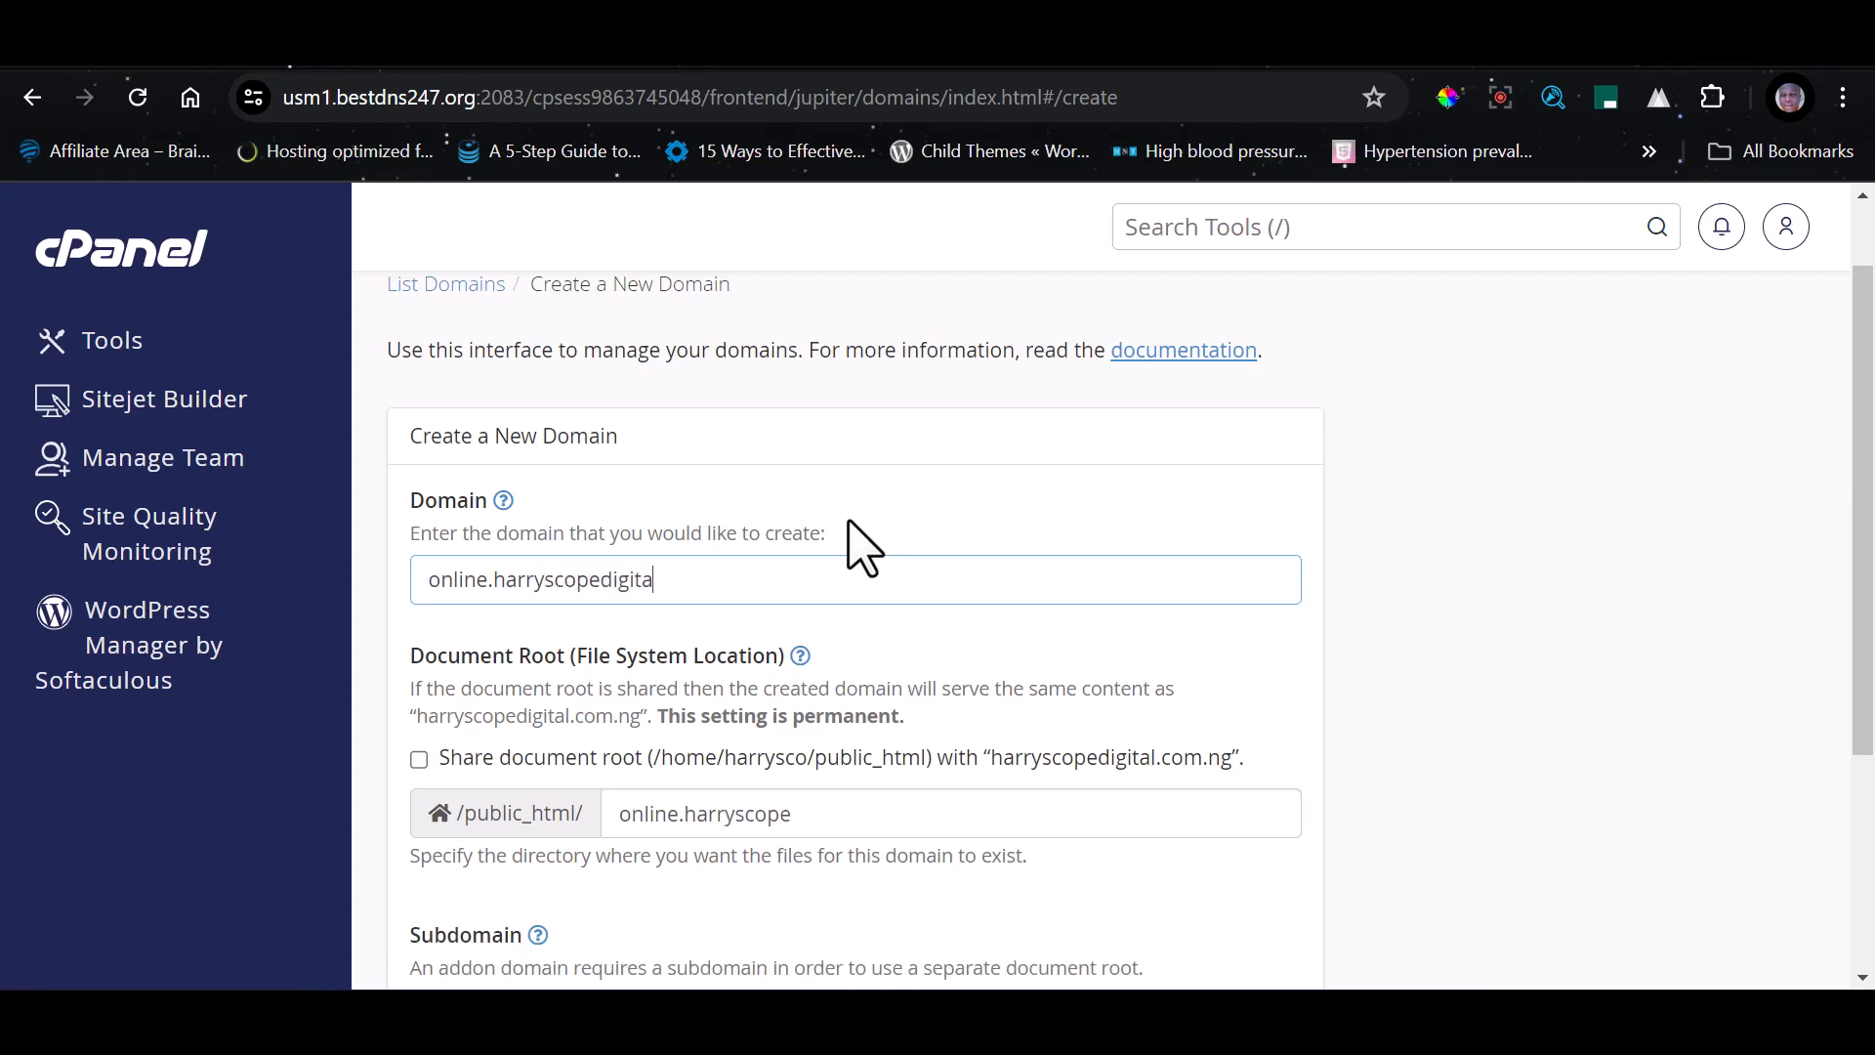
pyautogui.write('m.ng')
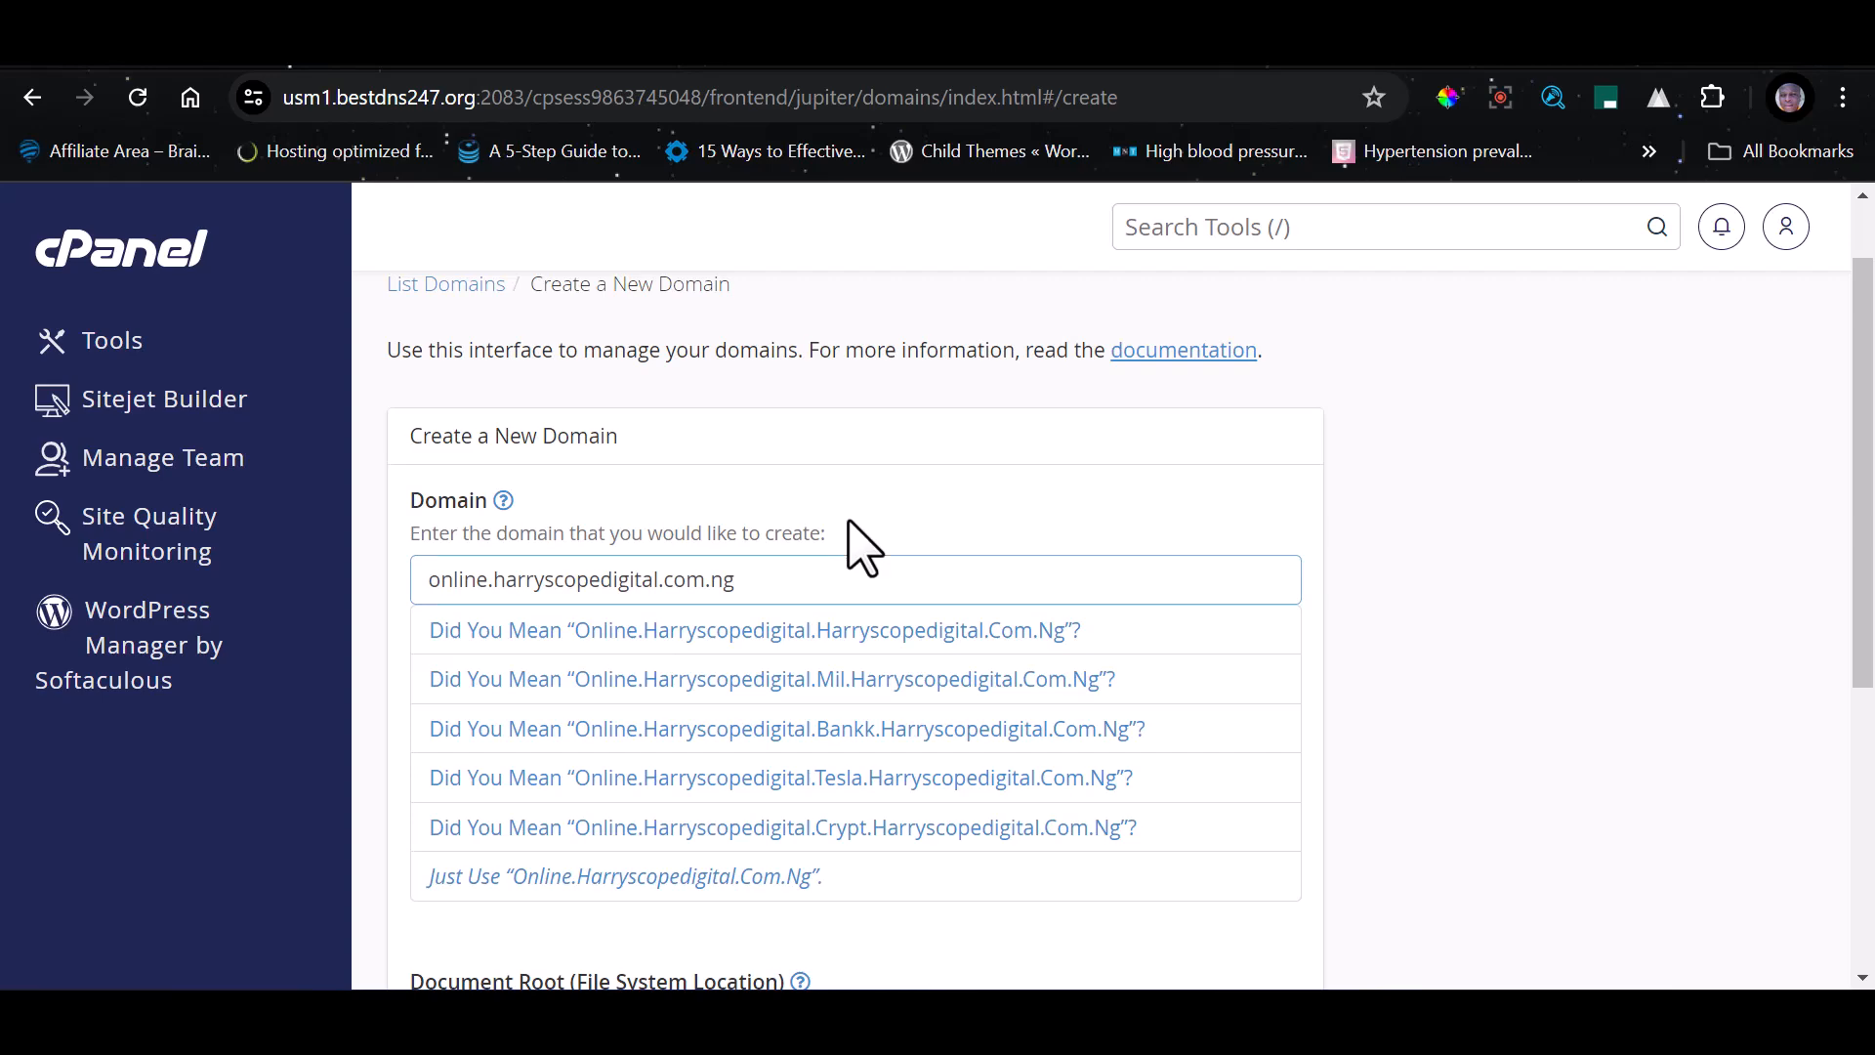
# Submit the new subdomain with its own document root, not shared with the primary domain
pyautogui.scroll(-3, 536, 326)
pyautogui.scroll(1, 535, 369)
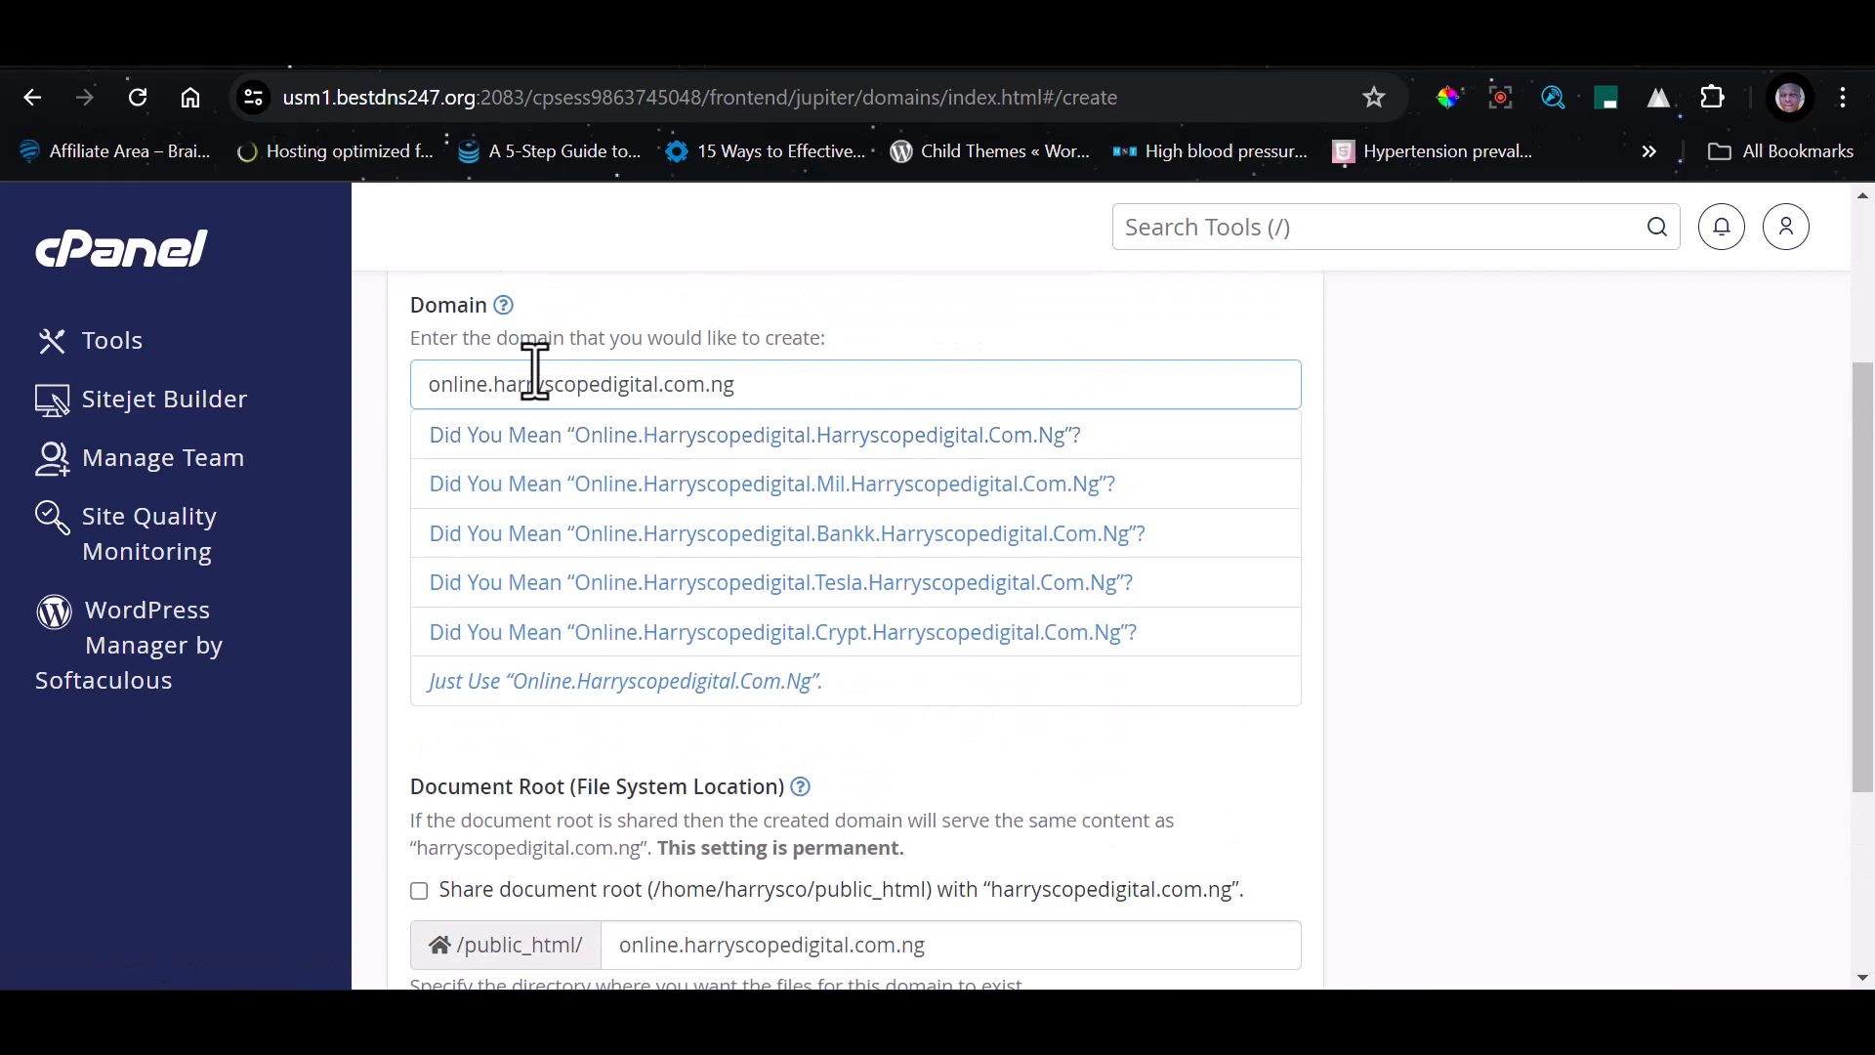
pyautogui.moveTo(487, 387); pyautogui.dragTo(822, 383)
pyautogui.click(825, 380)
pyautogui.scroll(-3, 761, 449)
pyautogui.click(471, 758)
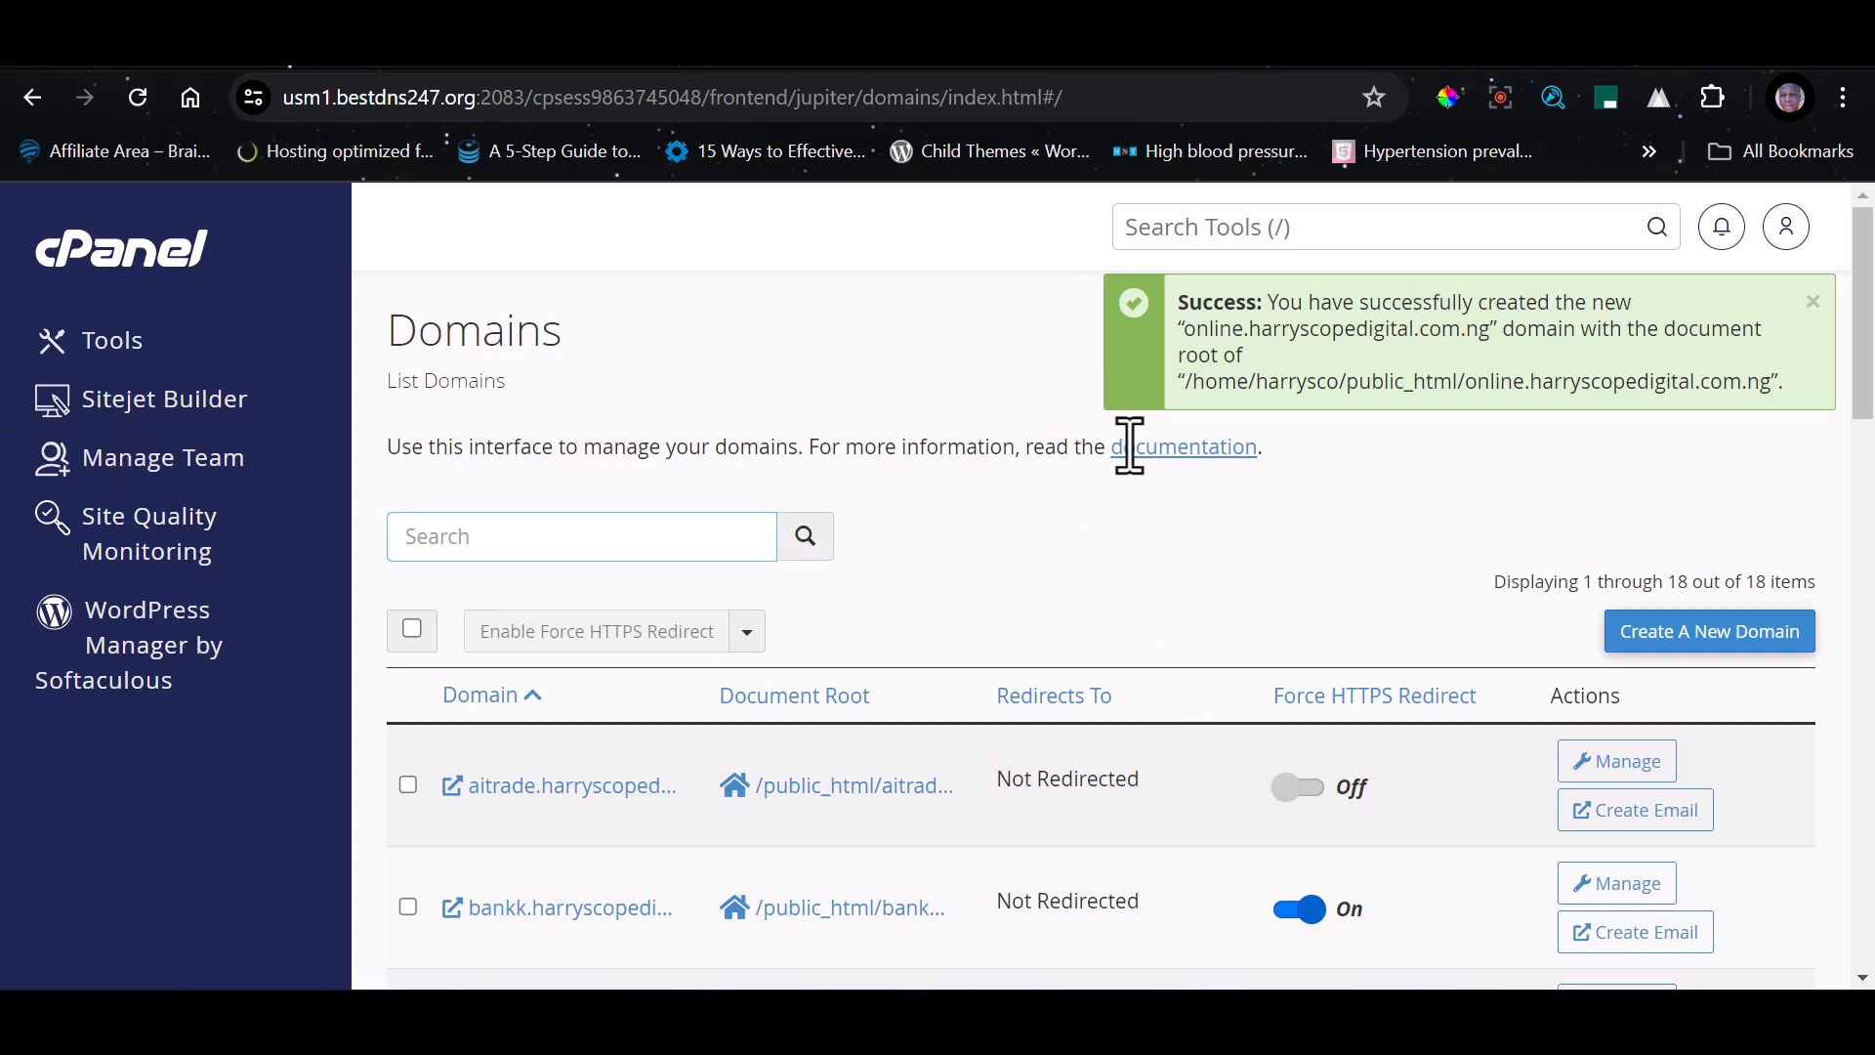
# Search the tools for File Manager and open it
pyautogui.click(1228, 238)
pyautogui.write('file')
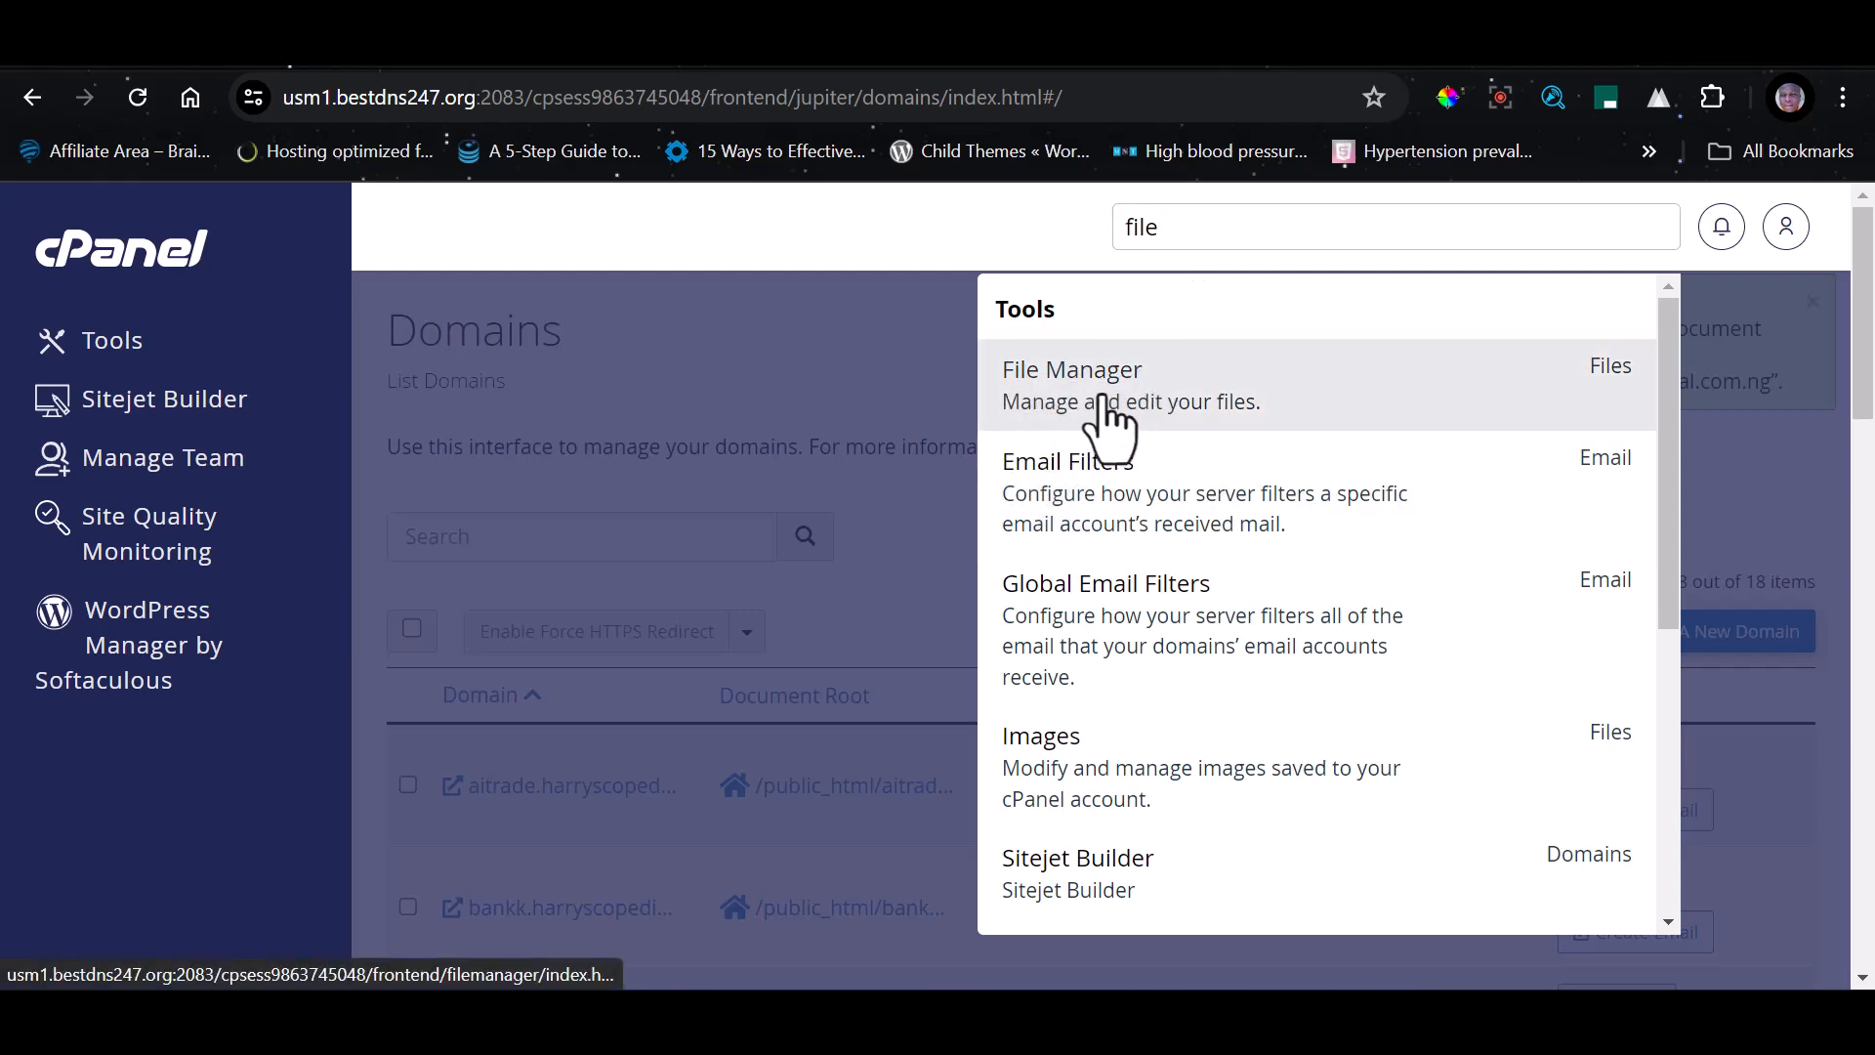
pyautogui.click(1107, 410)
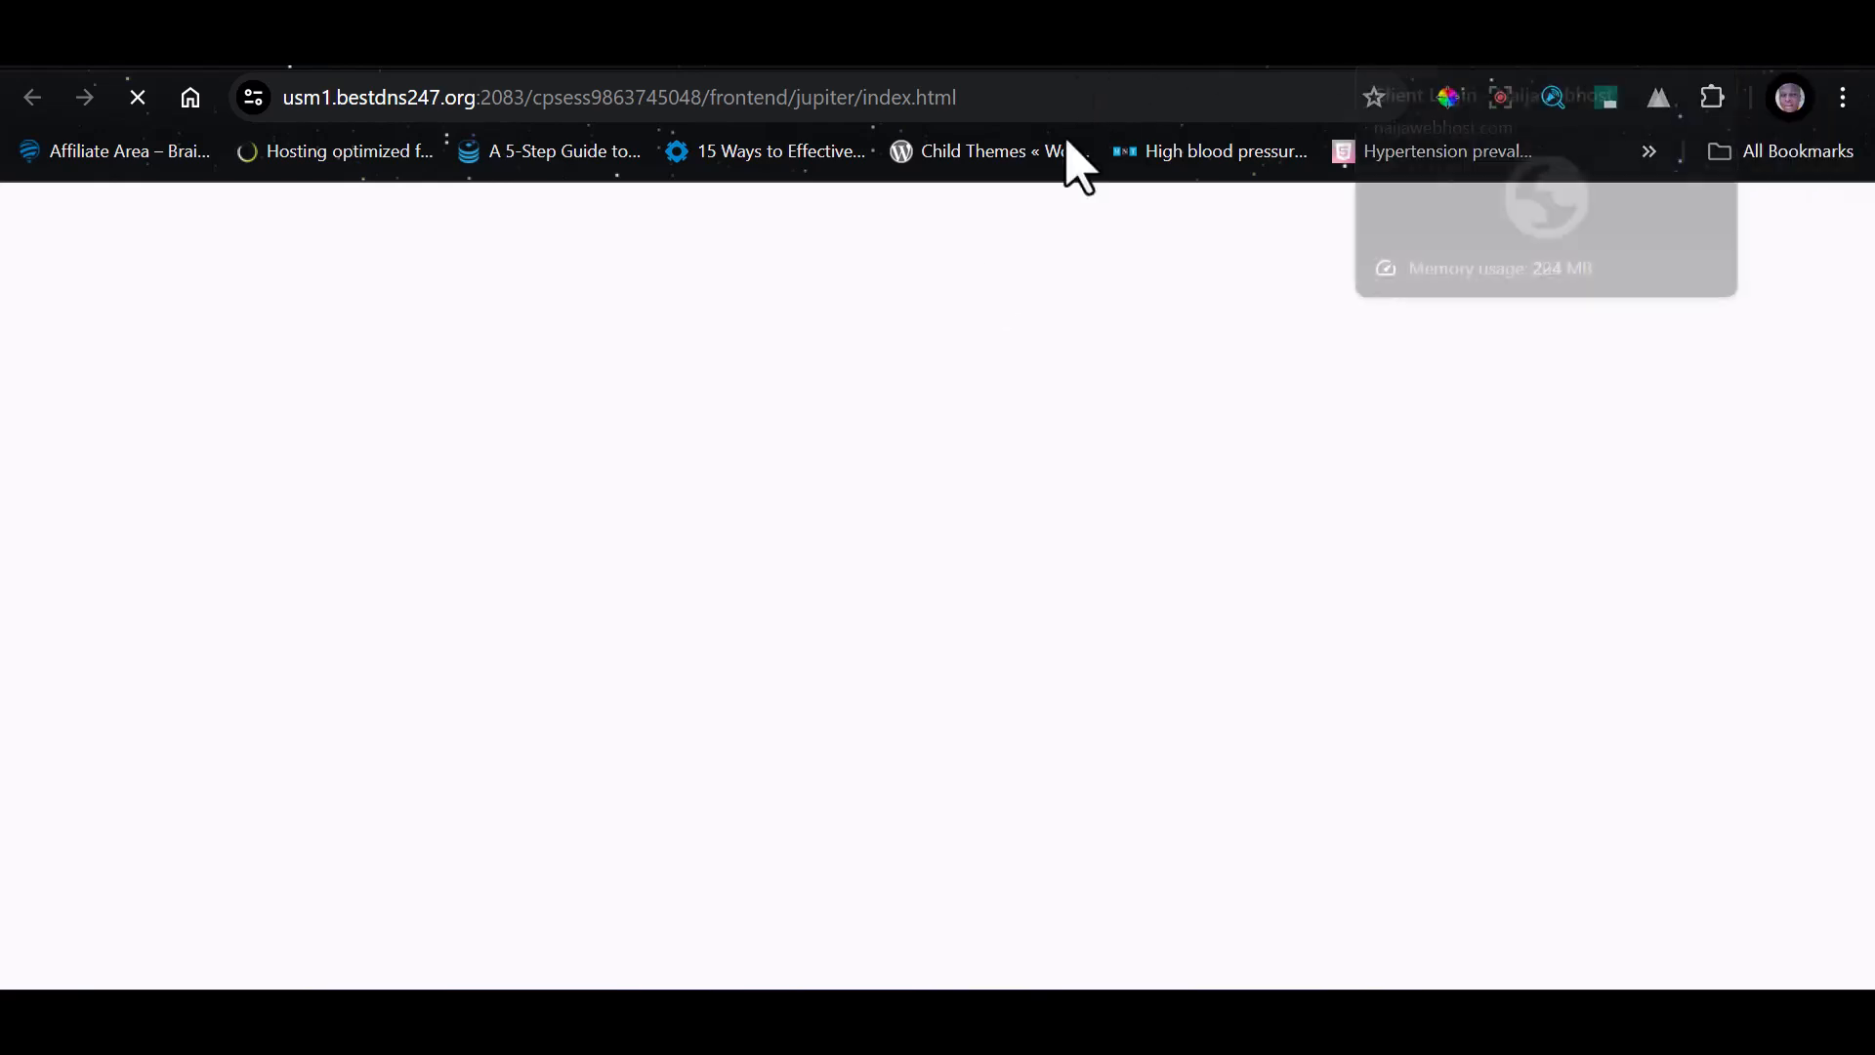
pyautogui.write('fil')
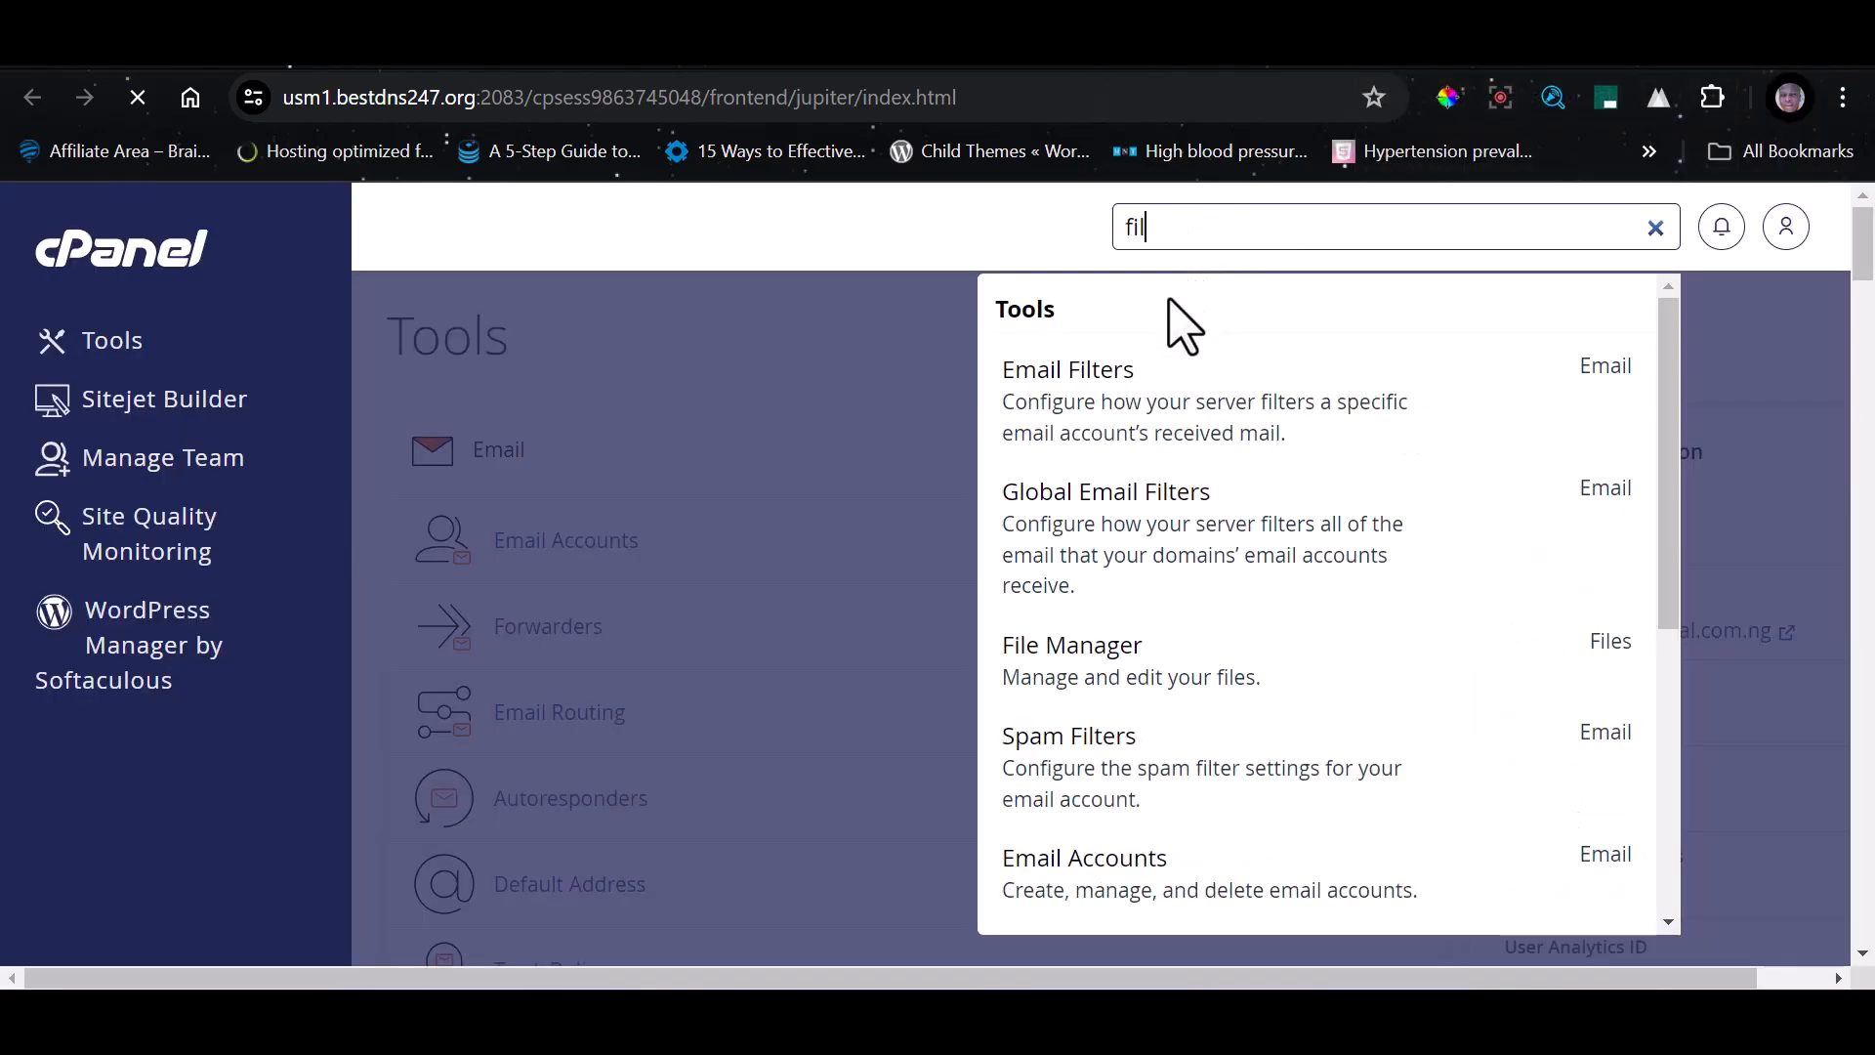
pyautogui.click(1101, 668)
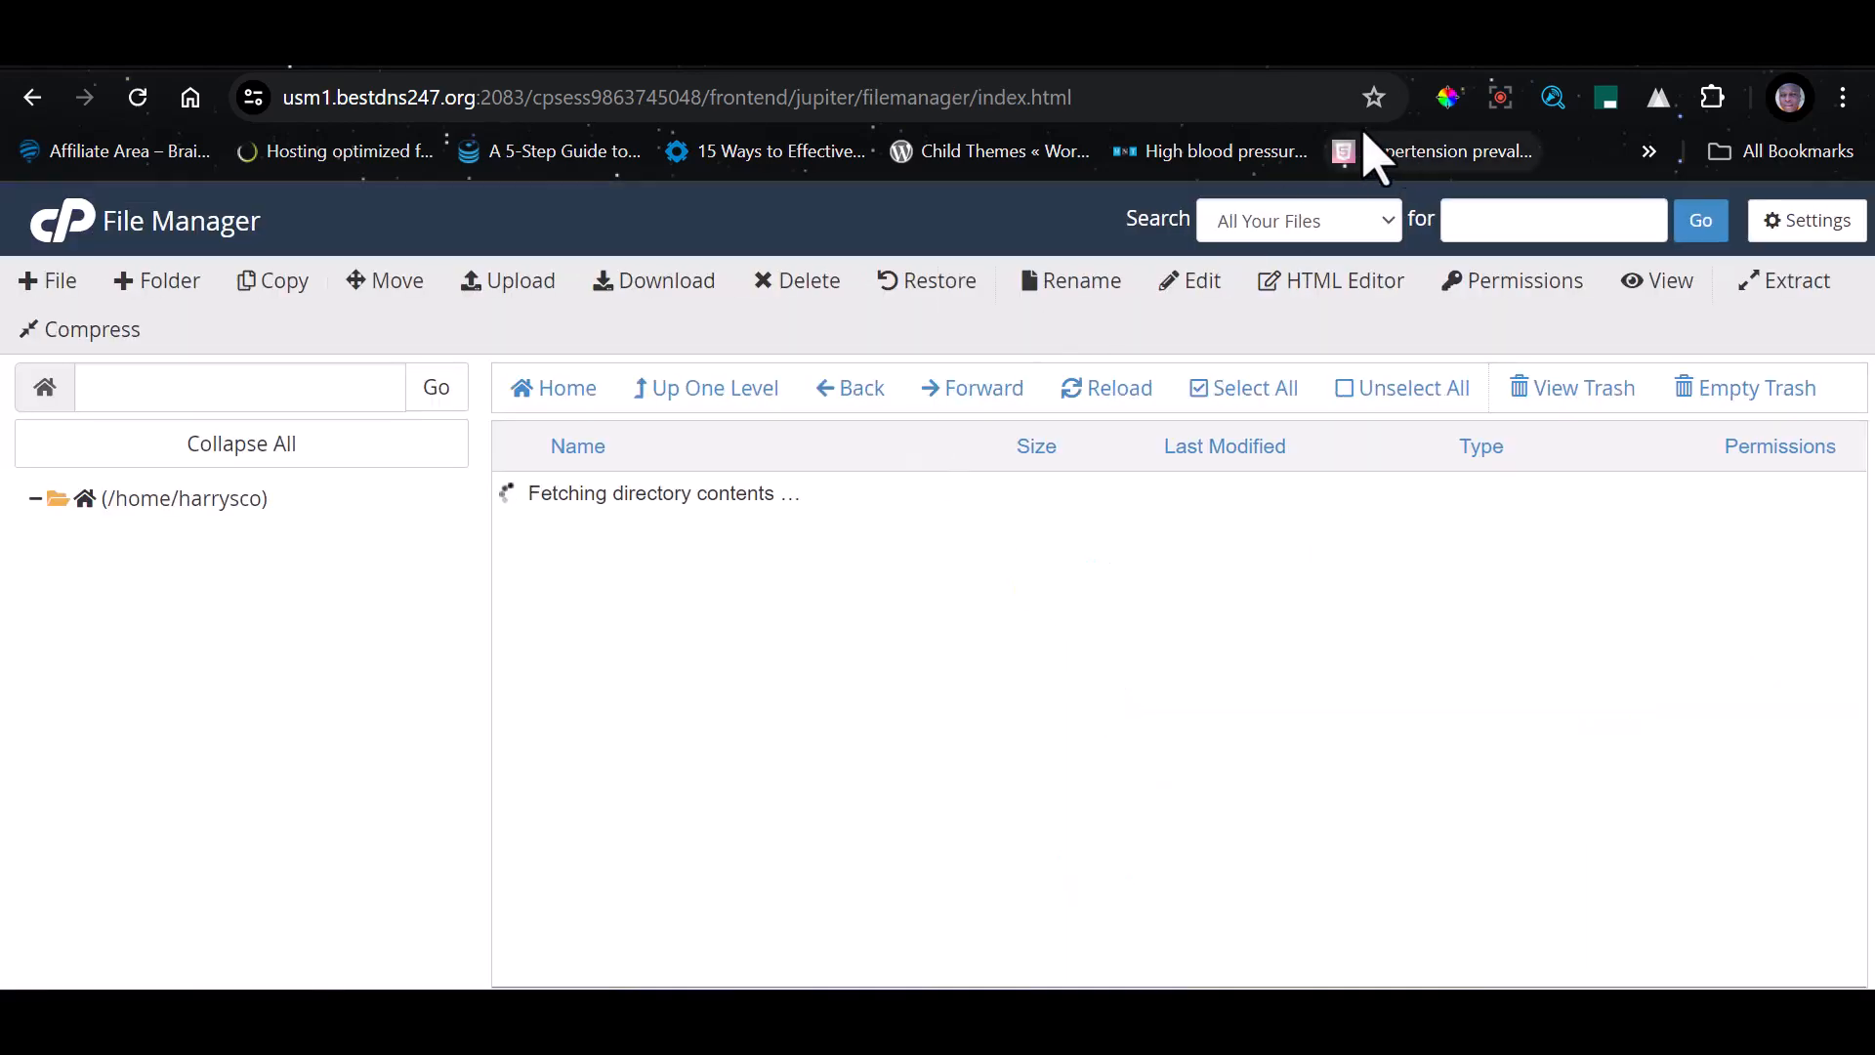
# Open the online.harryscopedigital.com.ng folder inside public_html
pyautogui.scroll(-6, 619, 732)
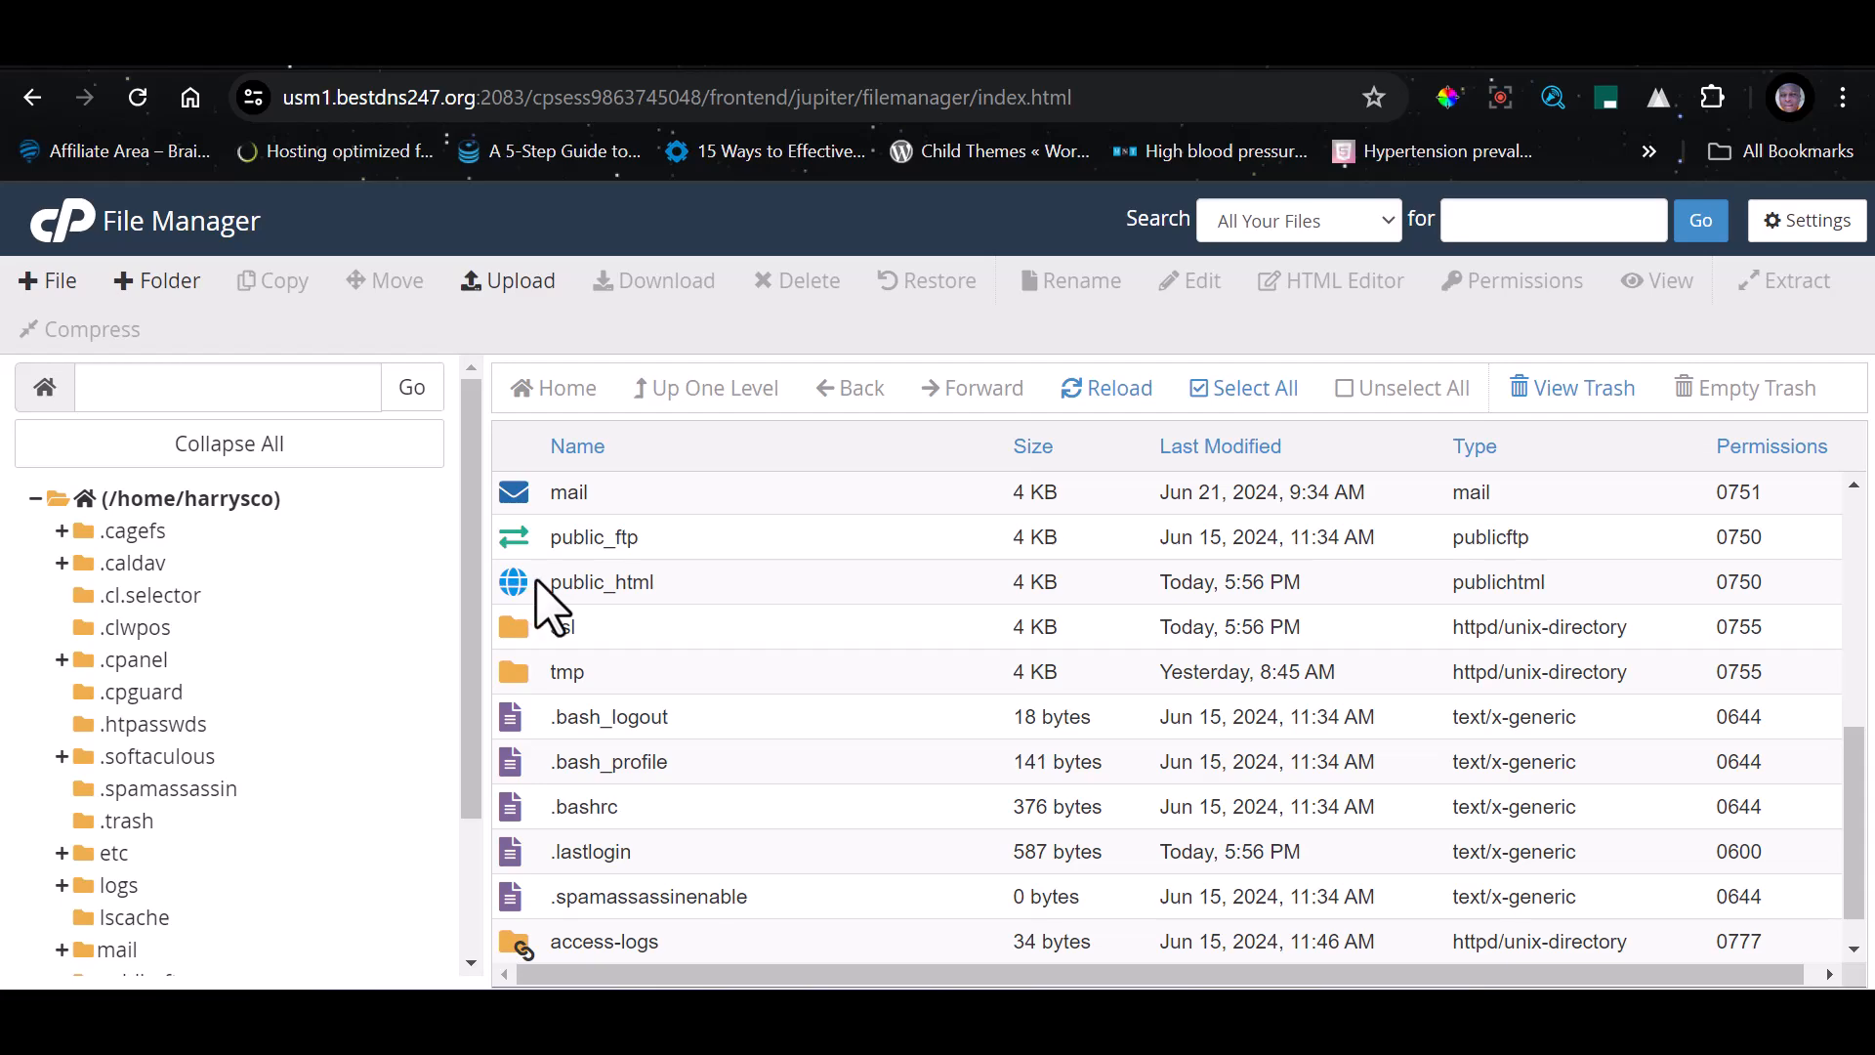
pyautogui.doubleClick(688, 583)
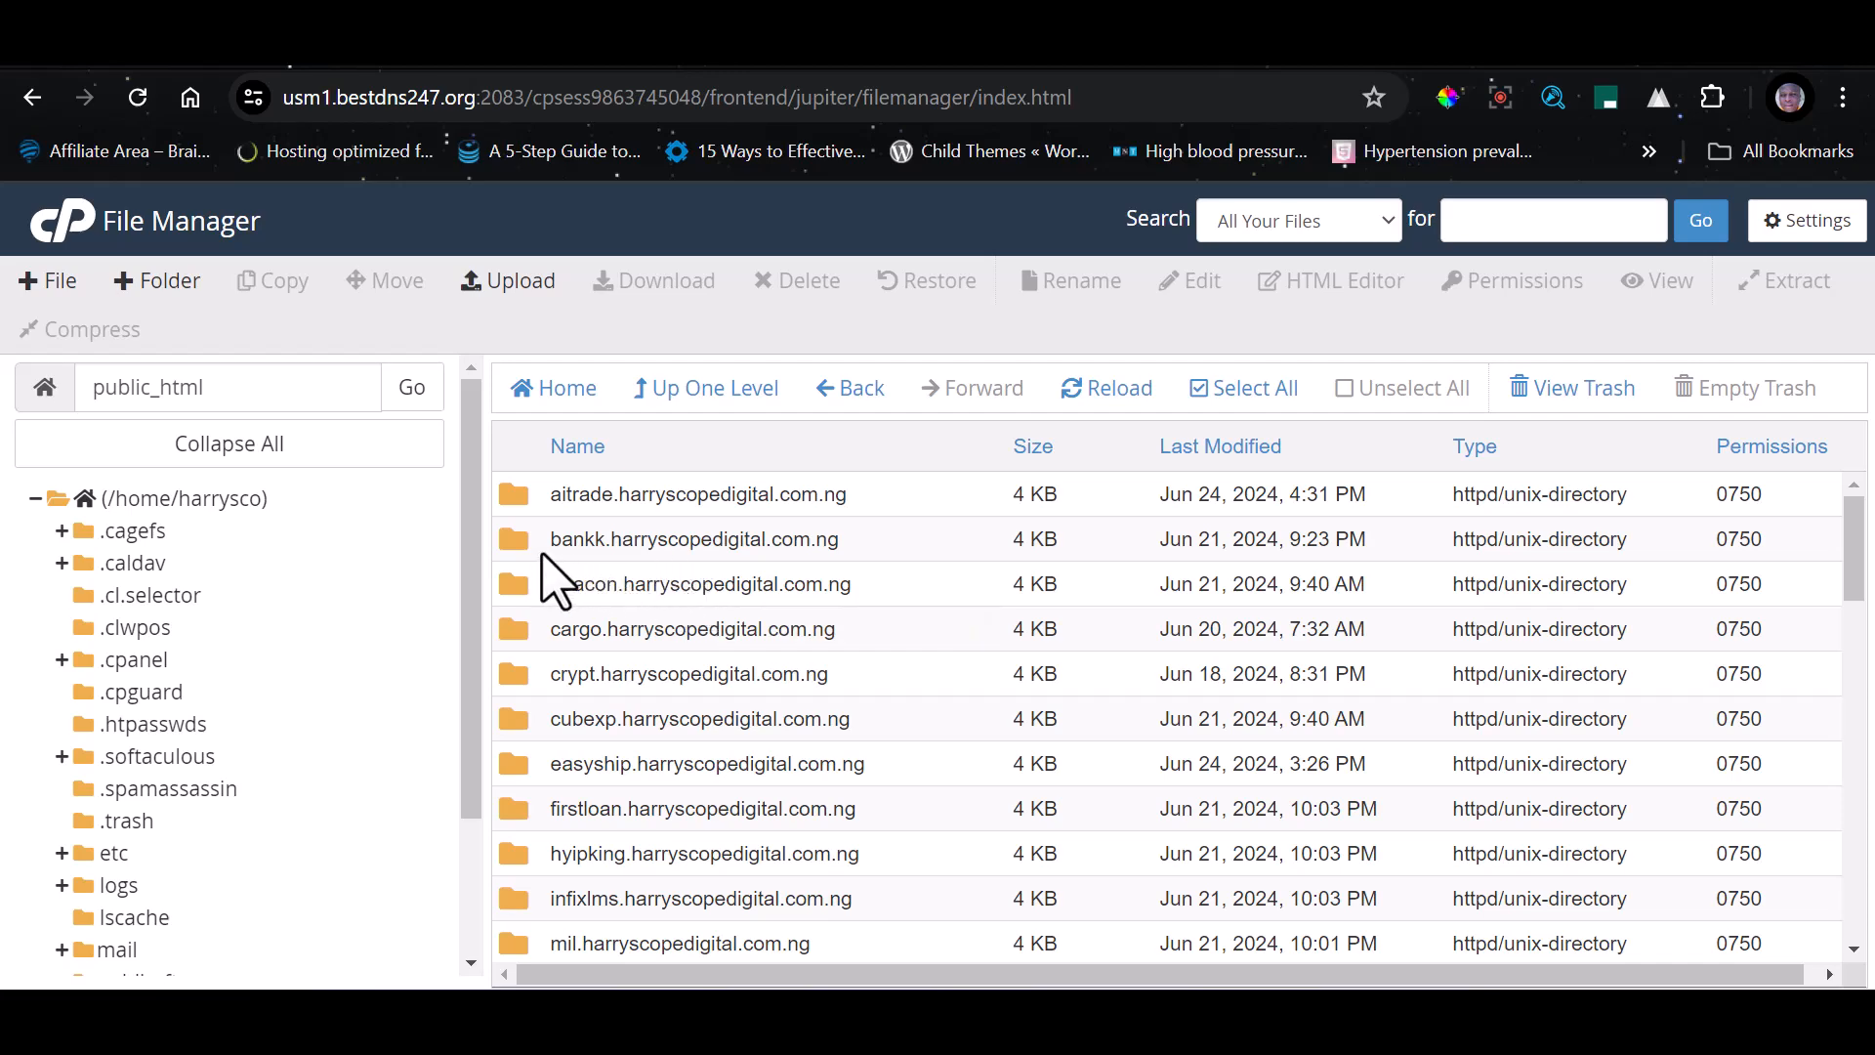
pyautogui.scroll(-2, 535, 731)
pyautogui.scroll(-2, 542, 730)
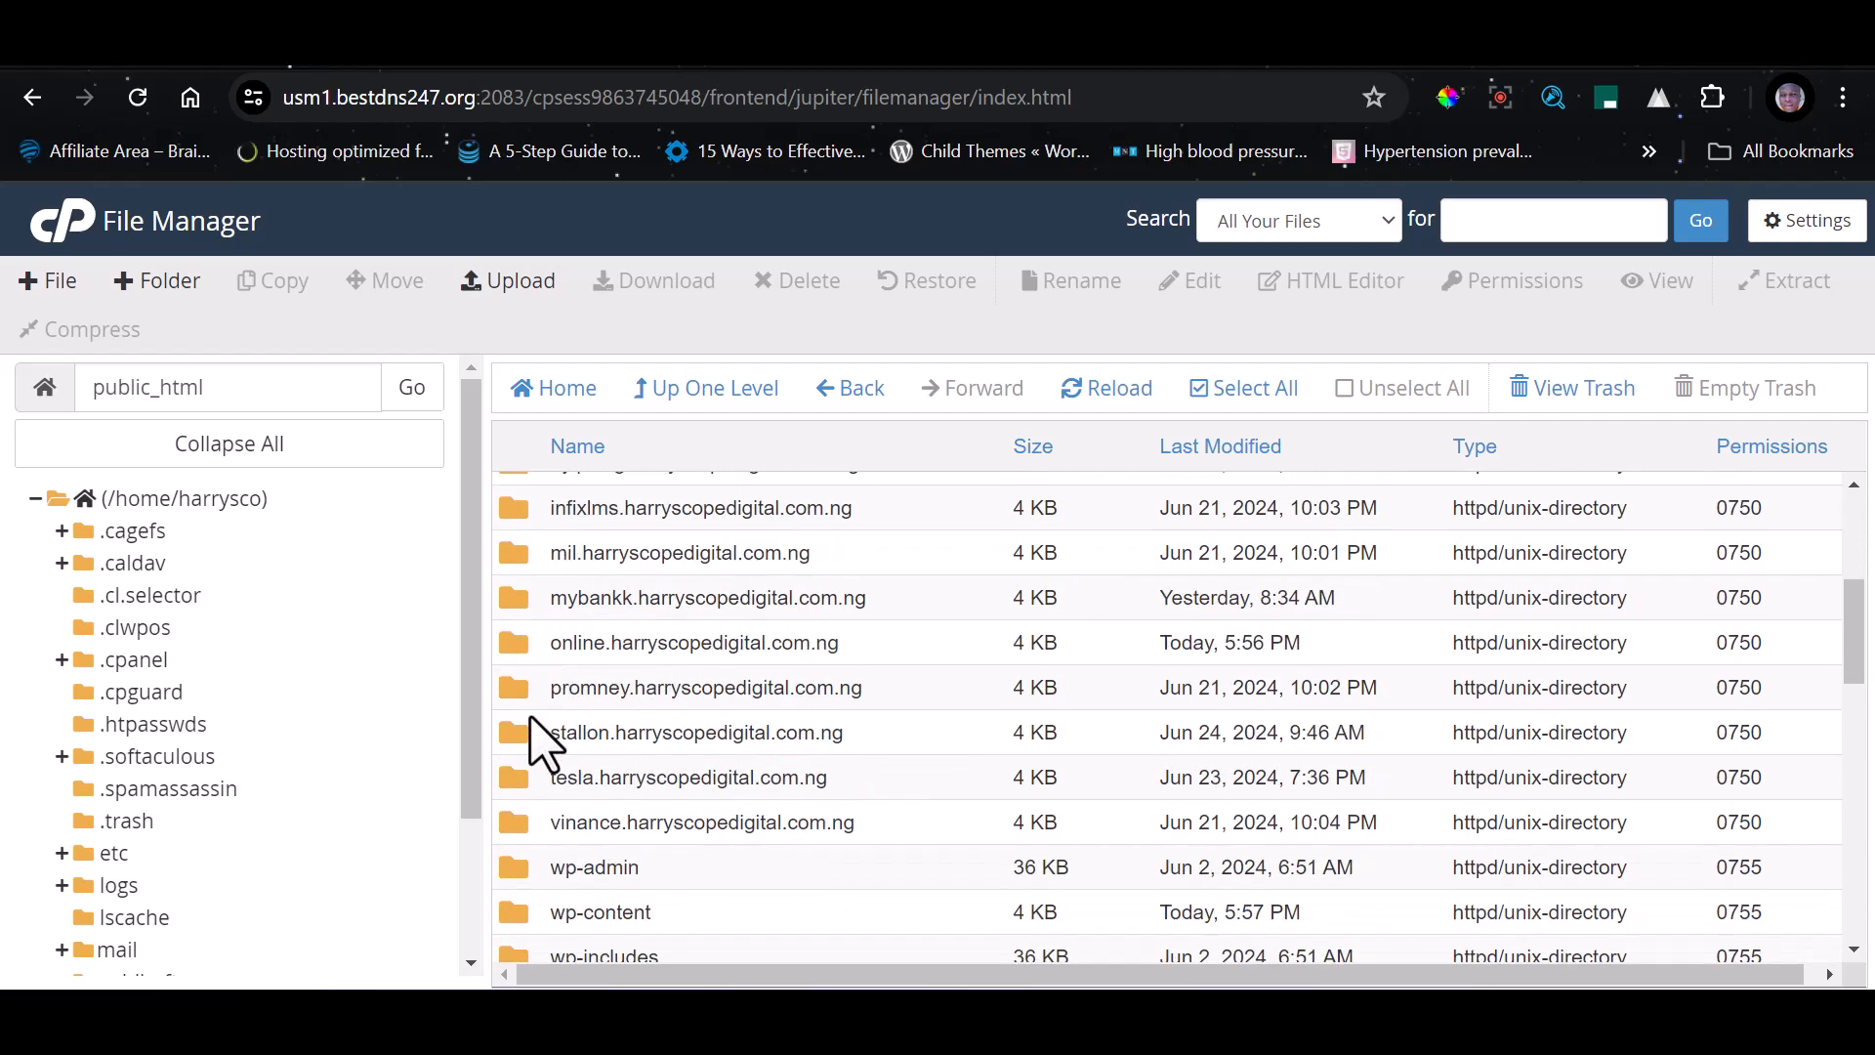
pyautogui.doubleClick(510, 660)
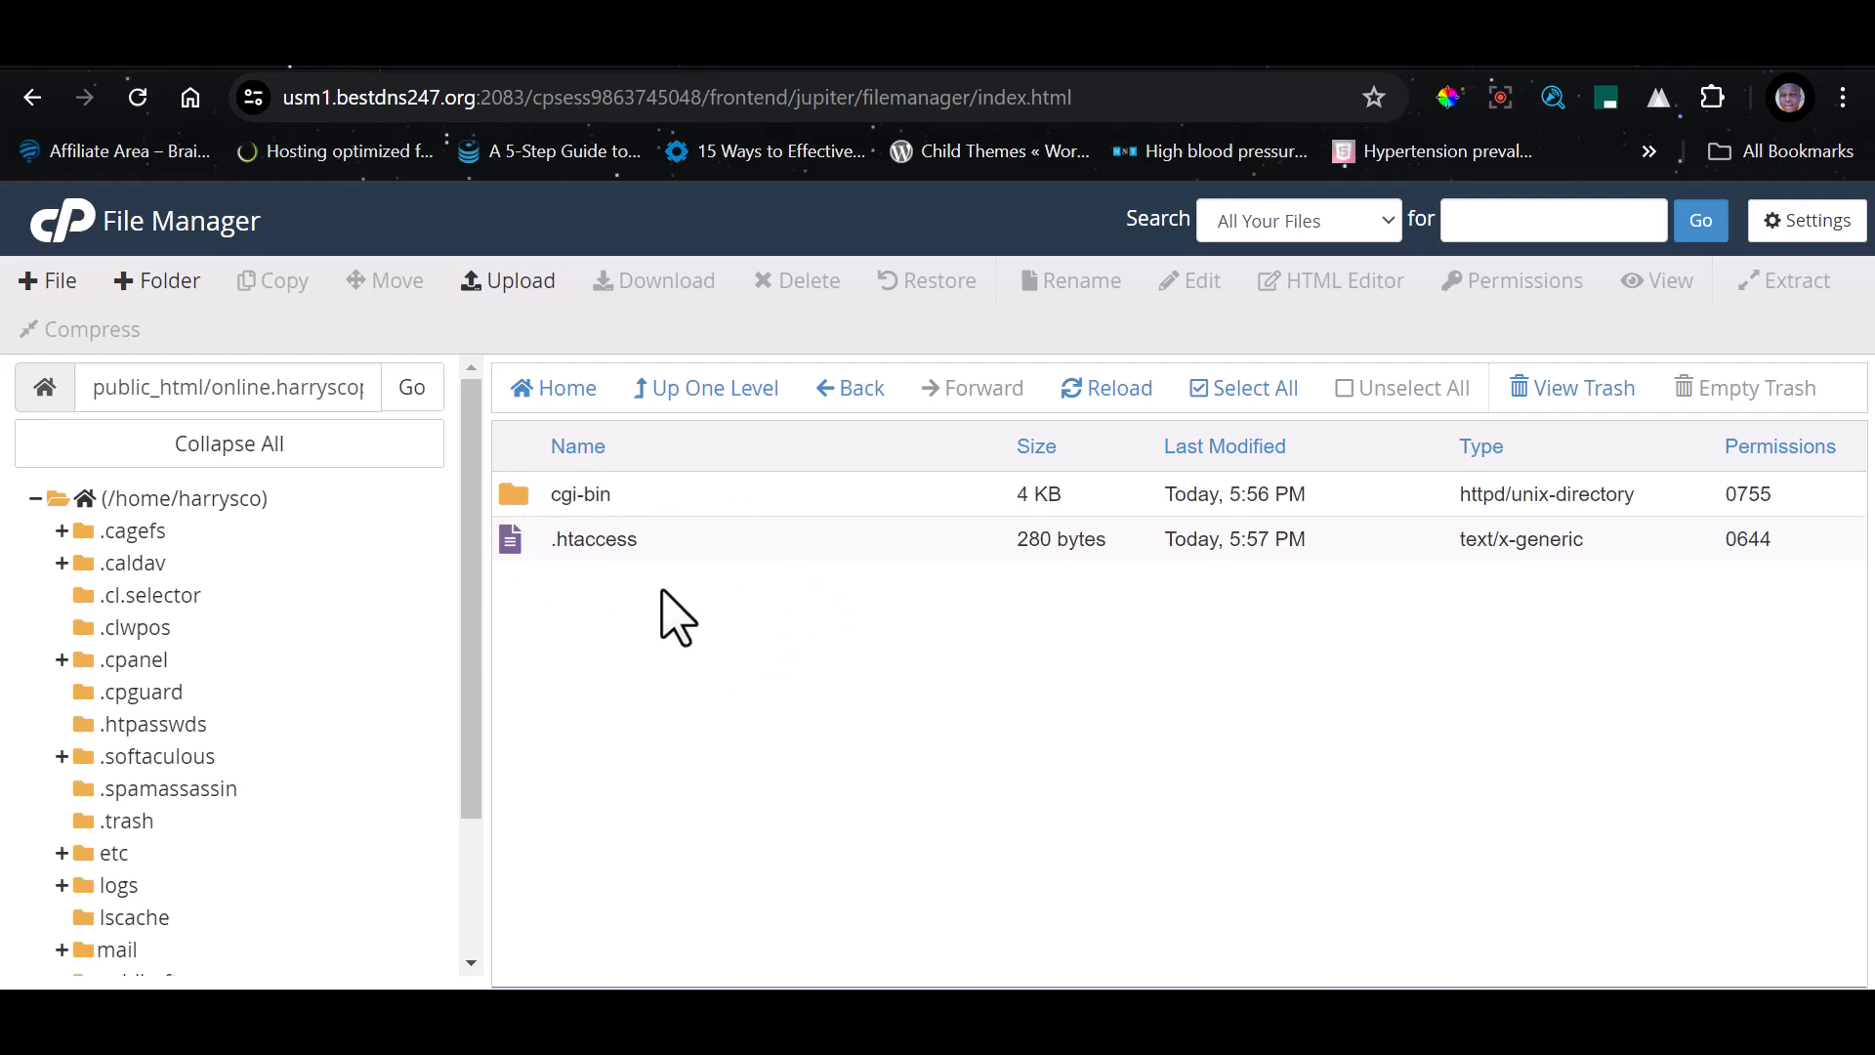
# Upload the portalfxsign ZIP archive from the portalfxsign folder on the Desktop, and return to the subdomain's directory
pyautogui.click(519, 284)
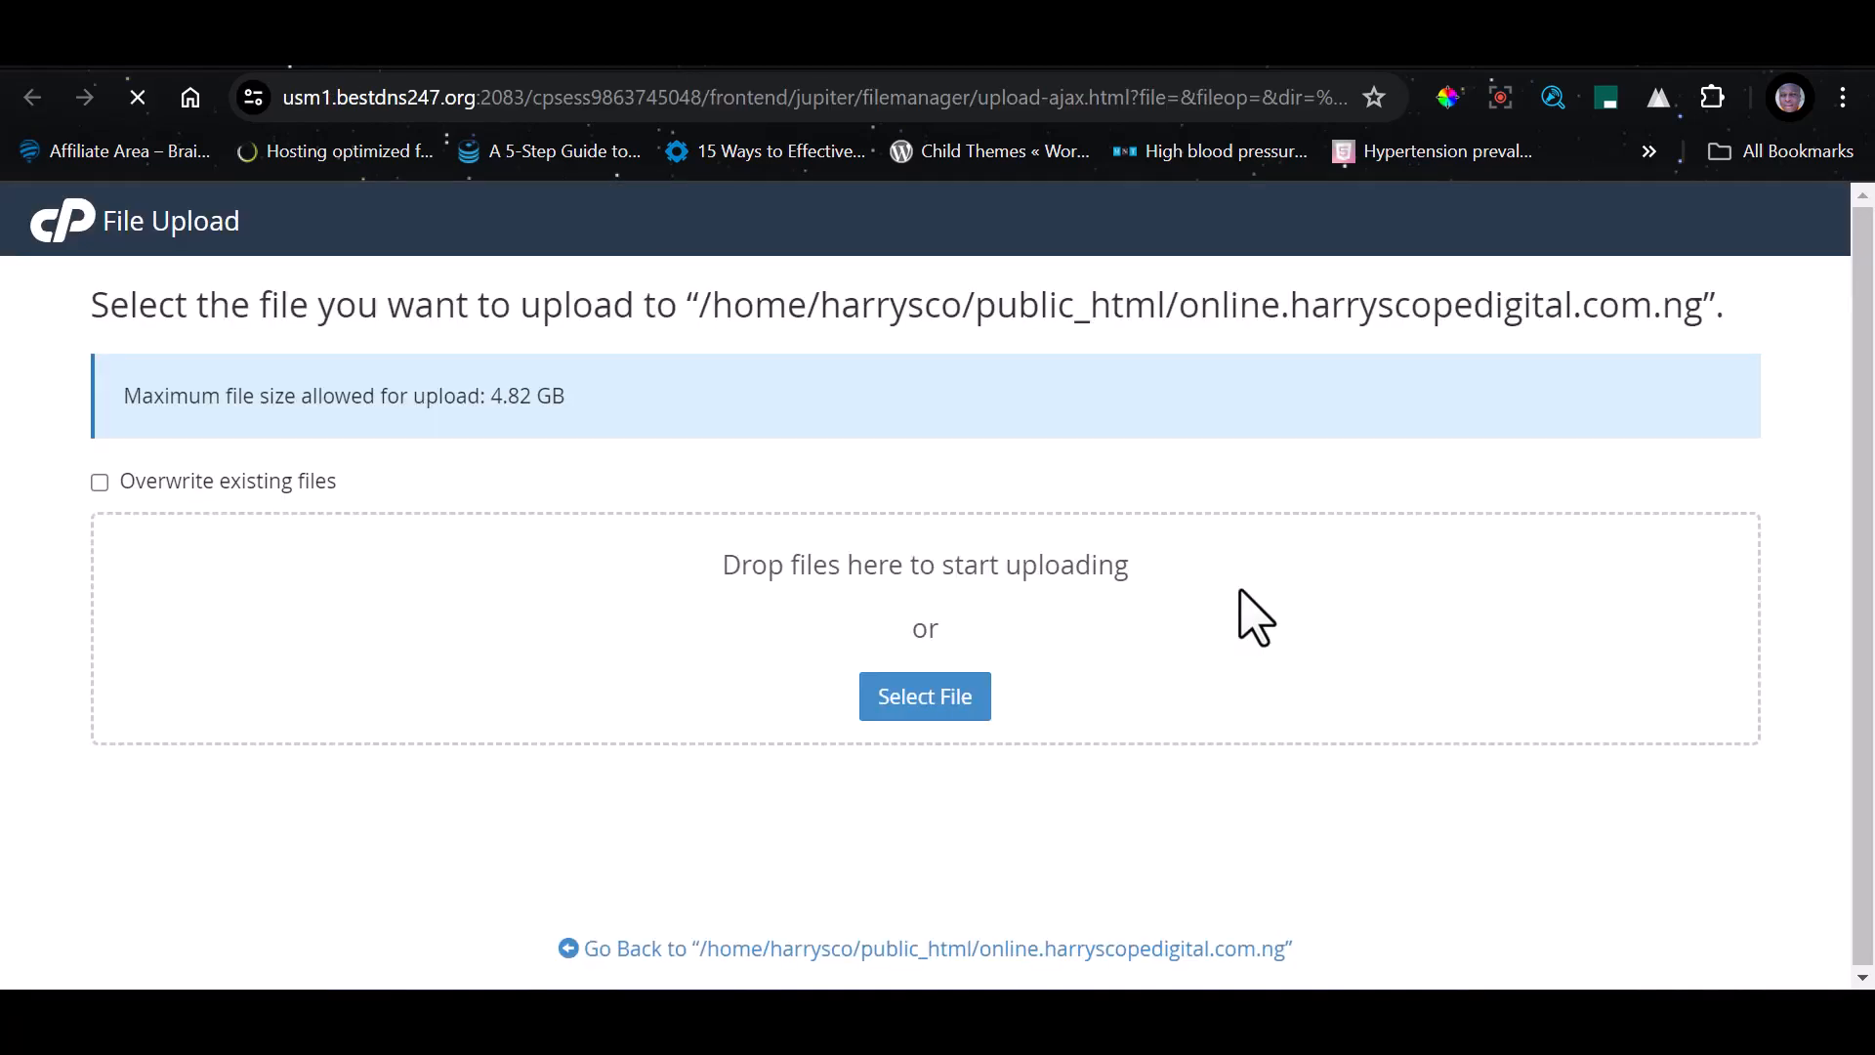
pyautogui.click(940, 701)
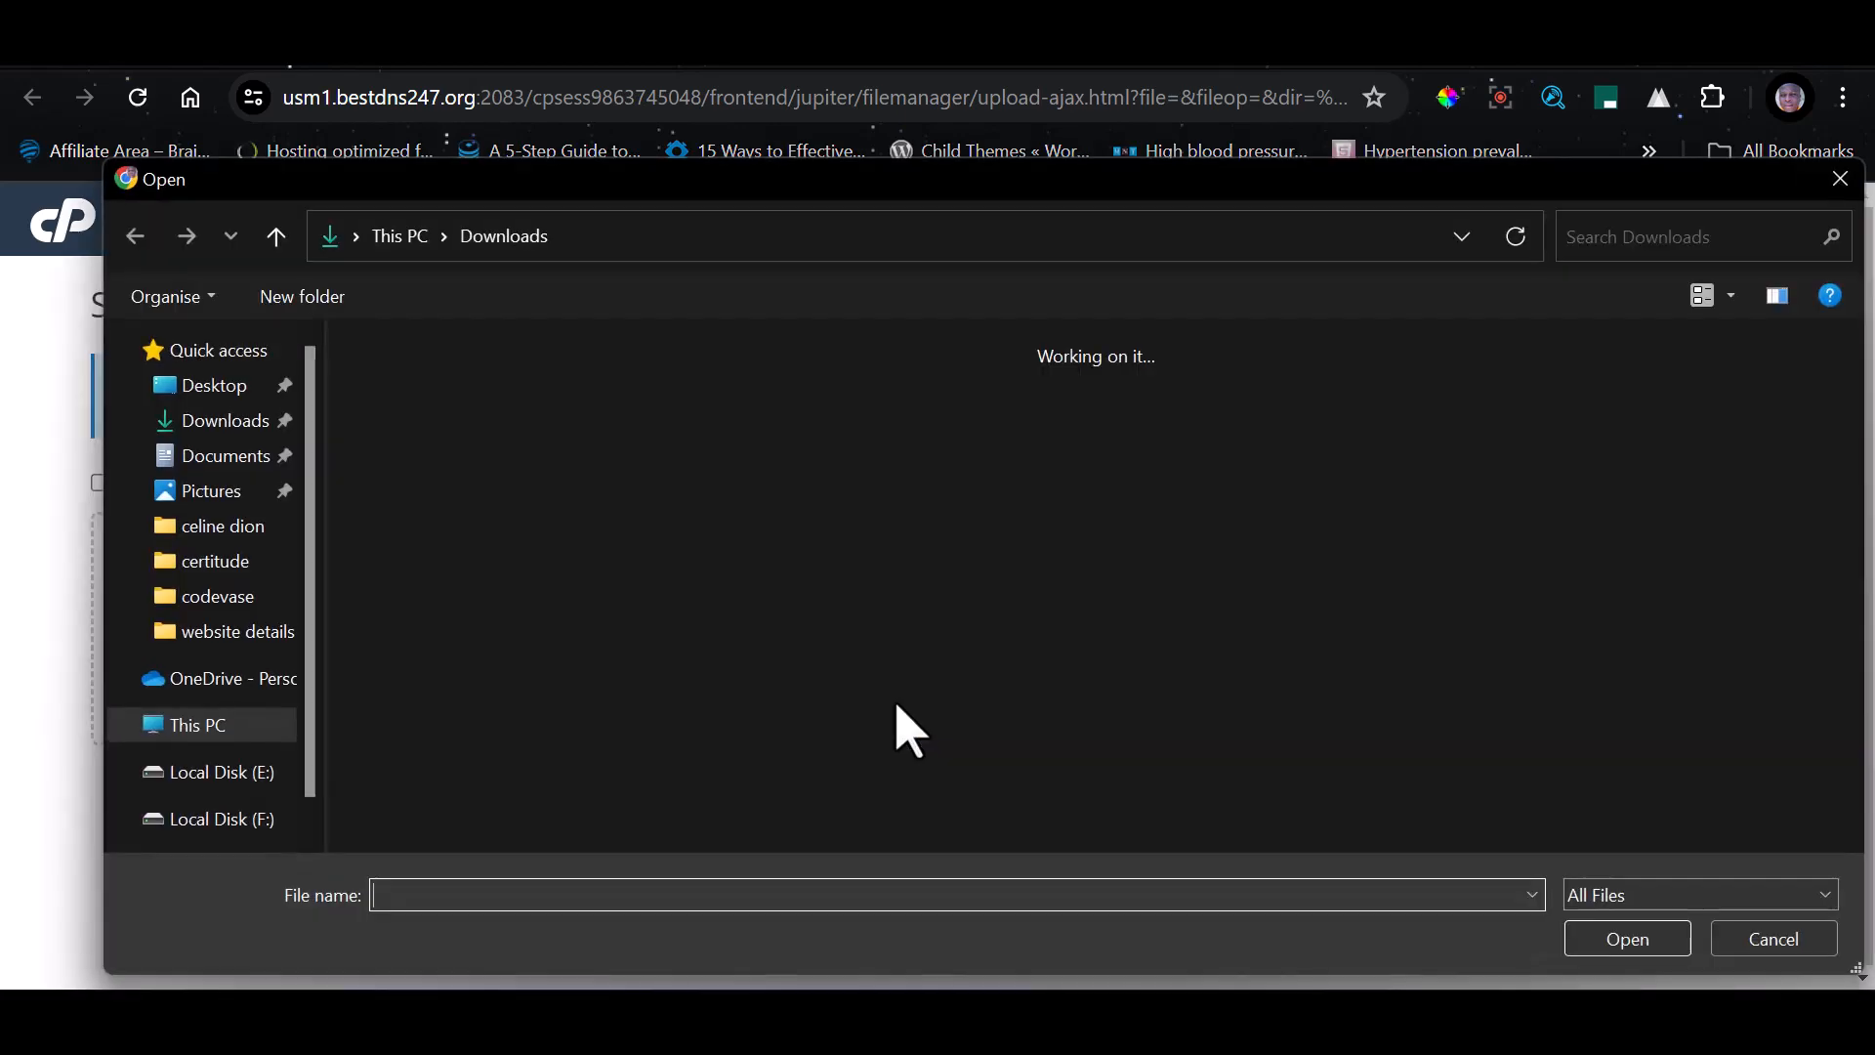
pyautogui.click(204, 547)
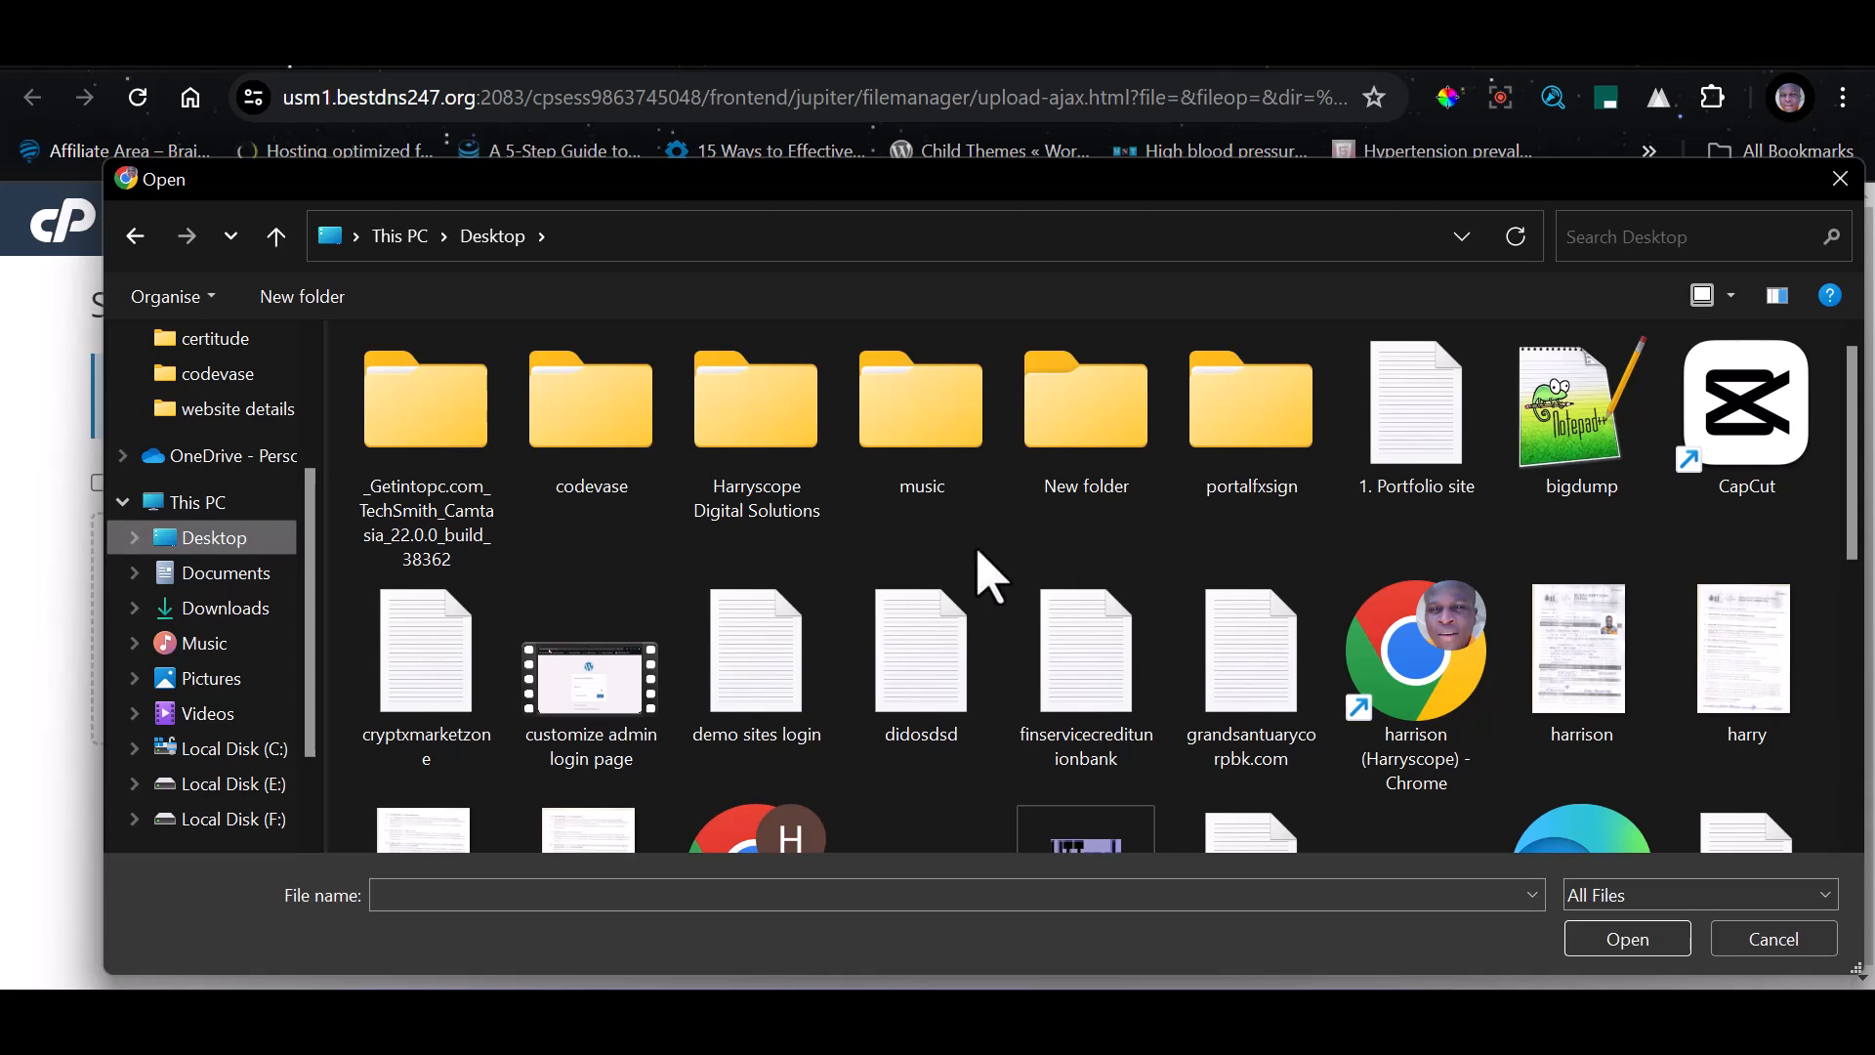
pyautogui.doubleClick(1254, 457)
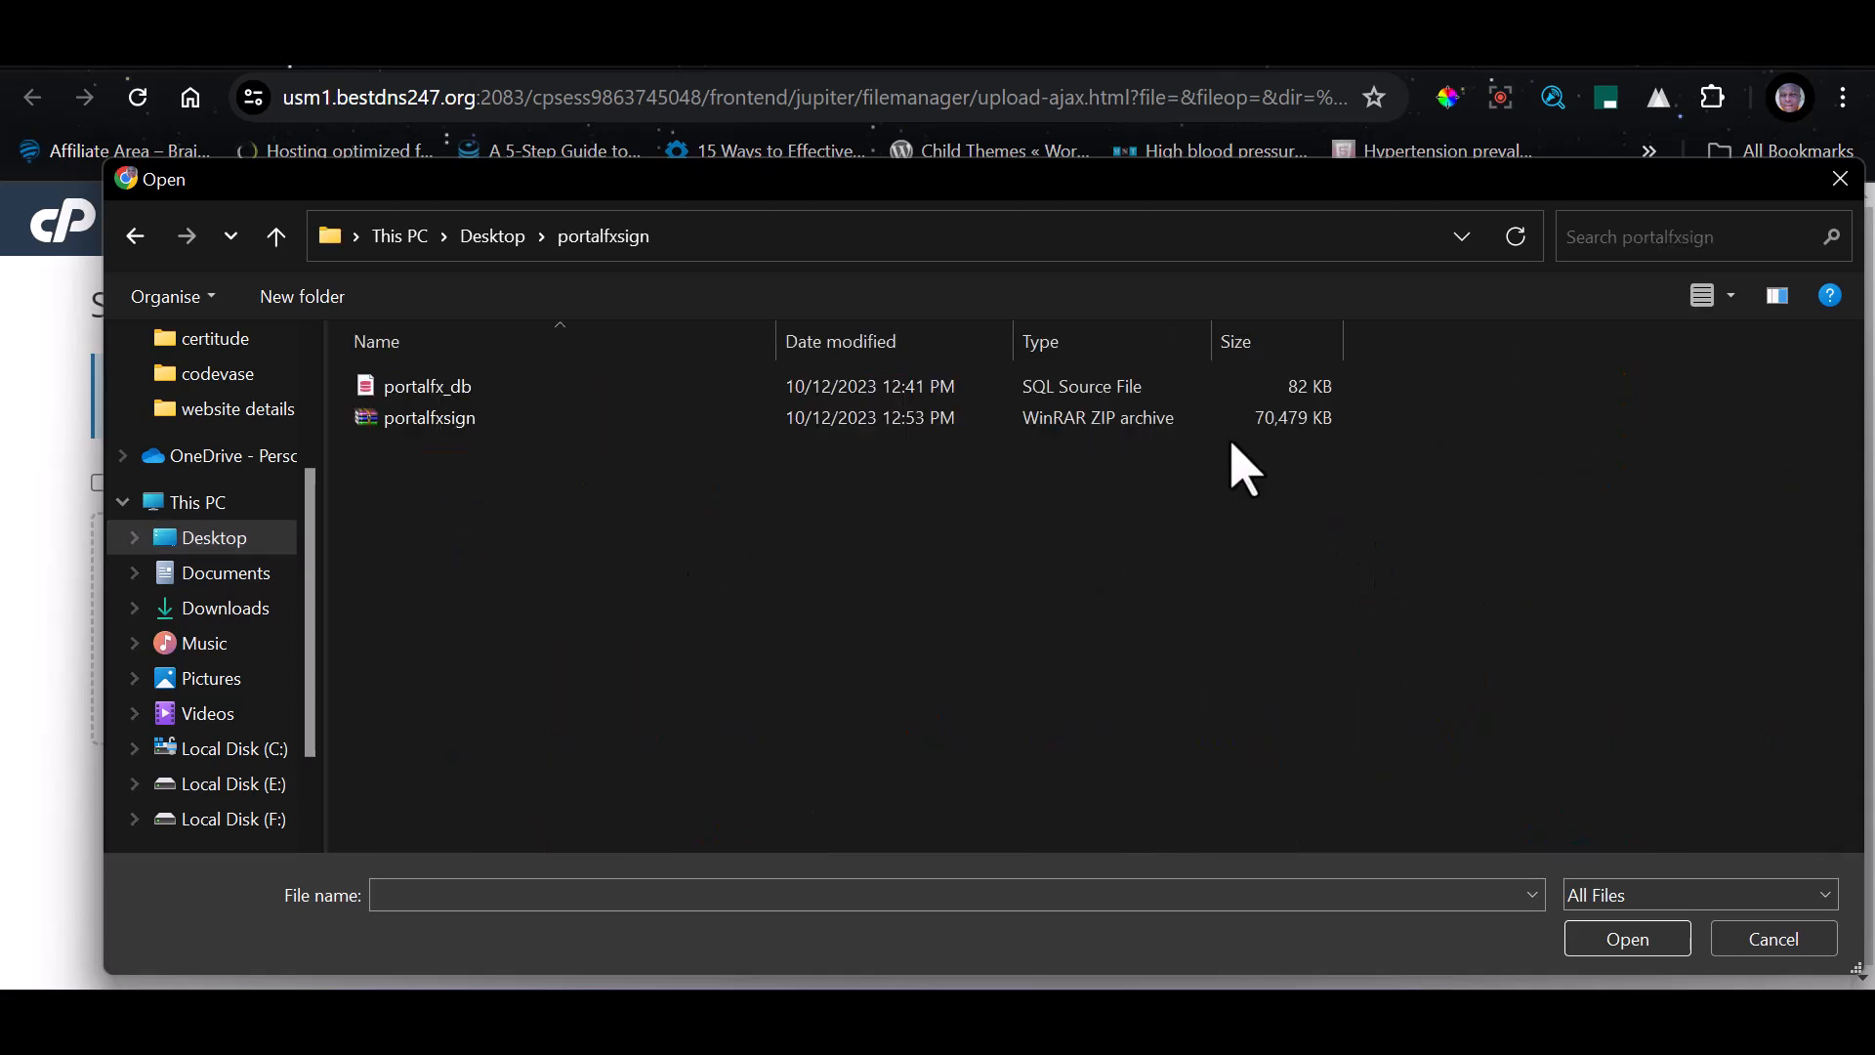
pyautogui.click(459, 422)
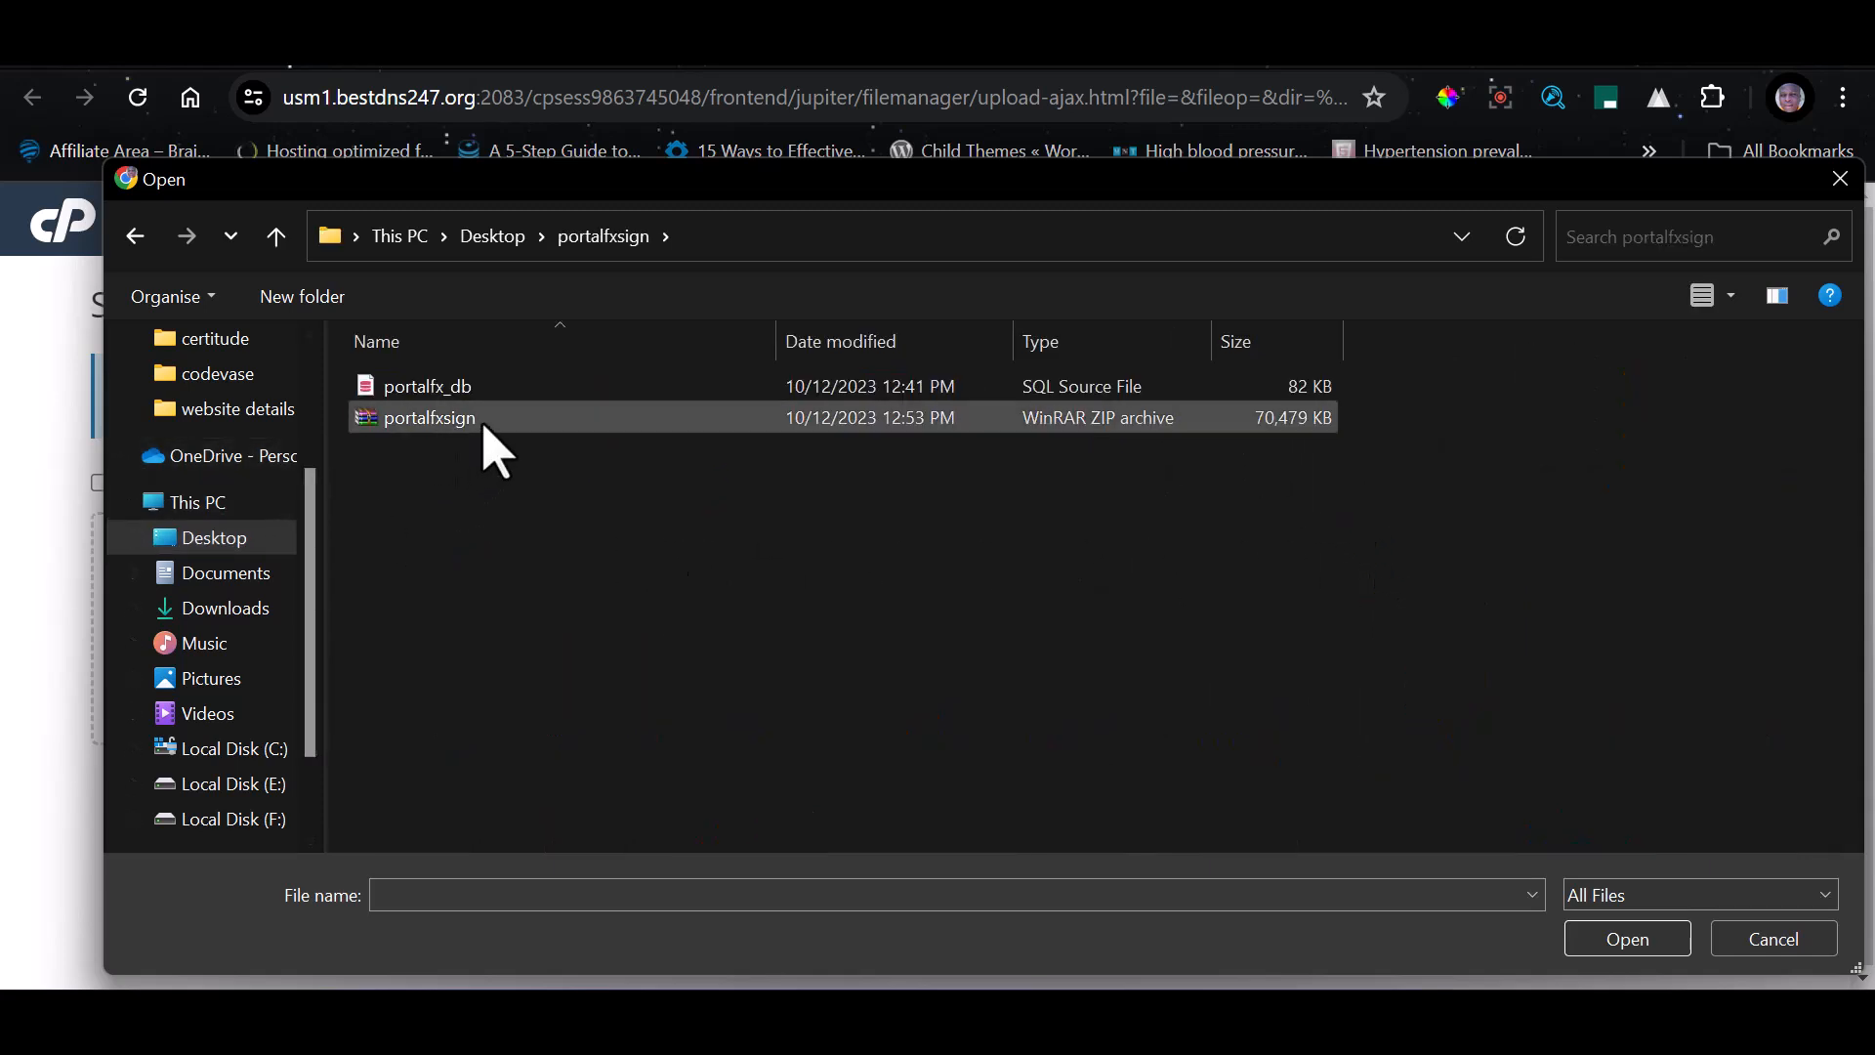
pyautogui.click(496, 425)
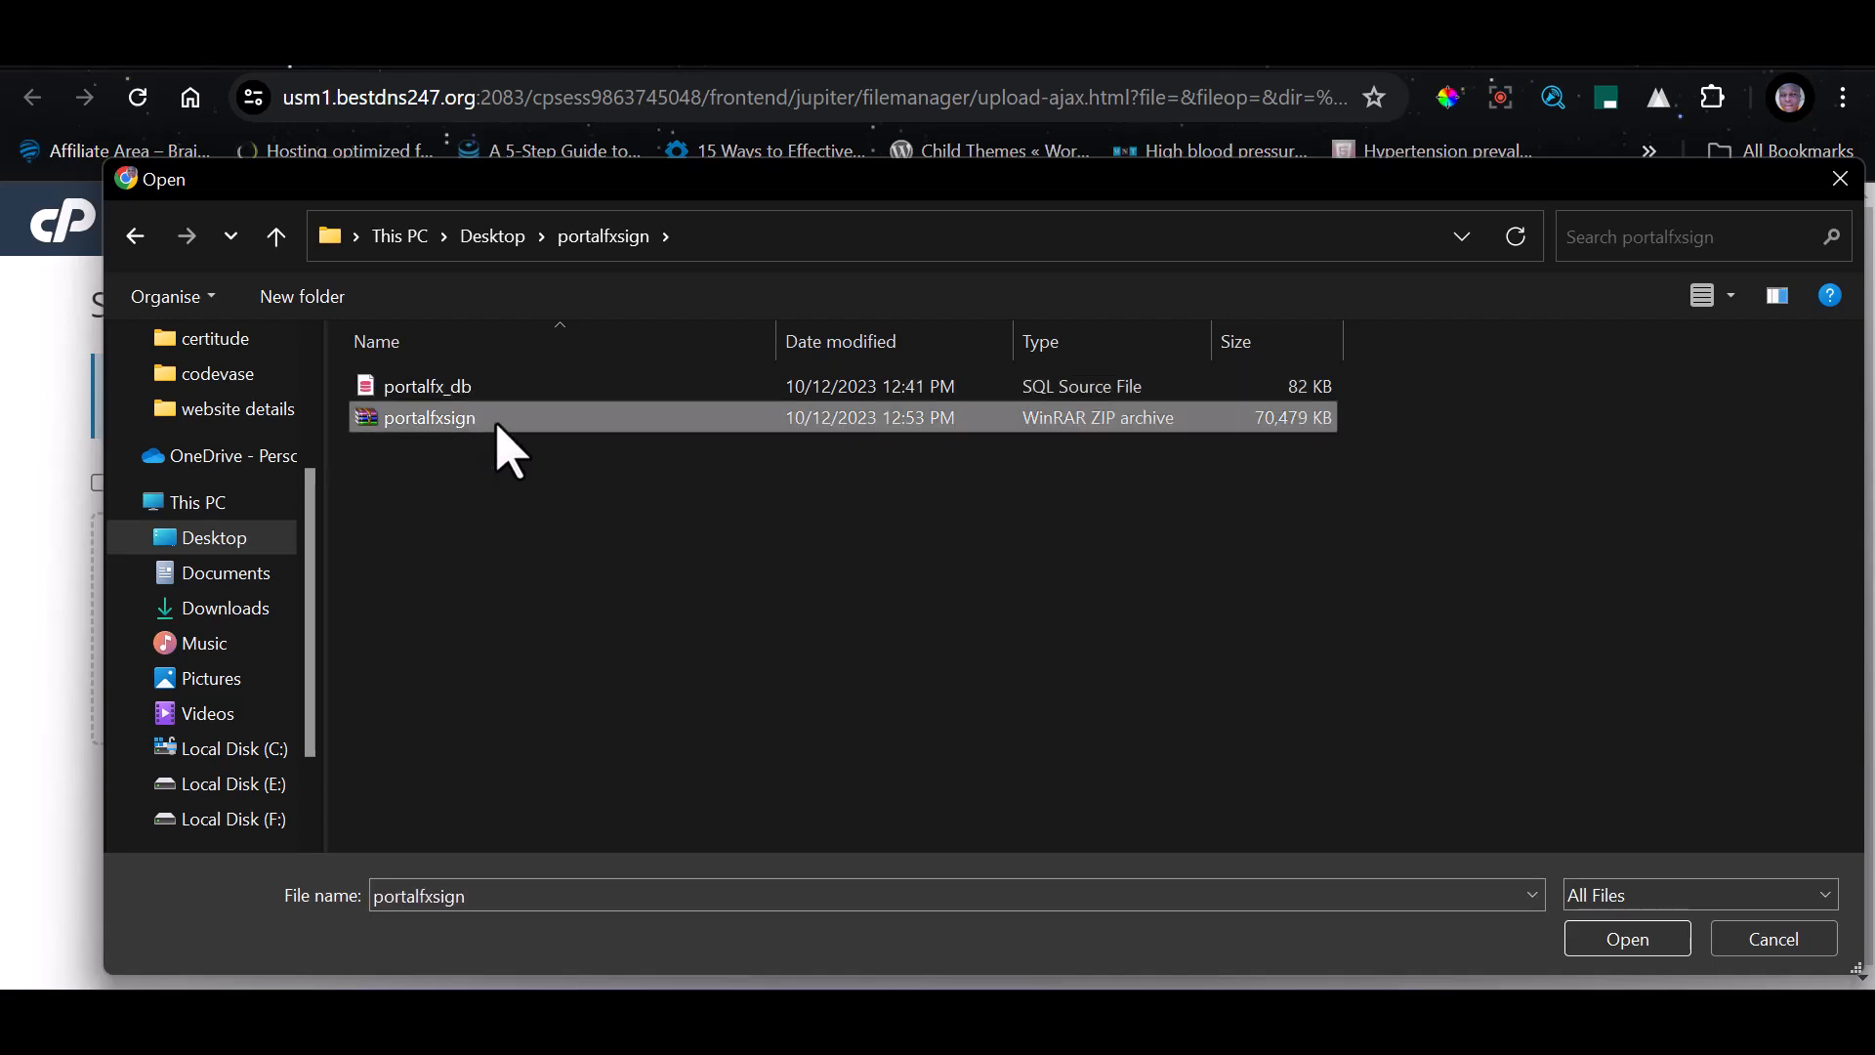
pyautogui.click(1611, 943)
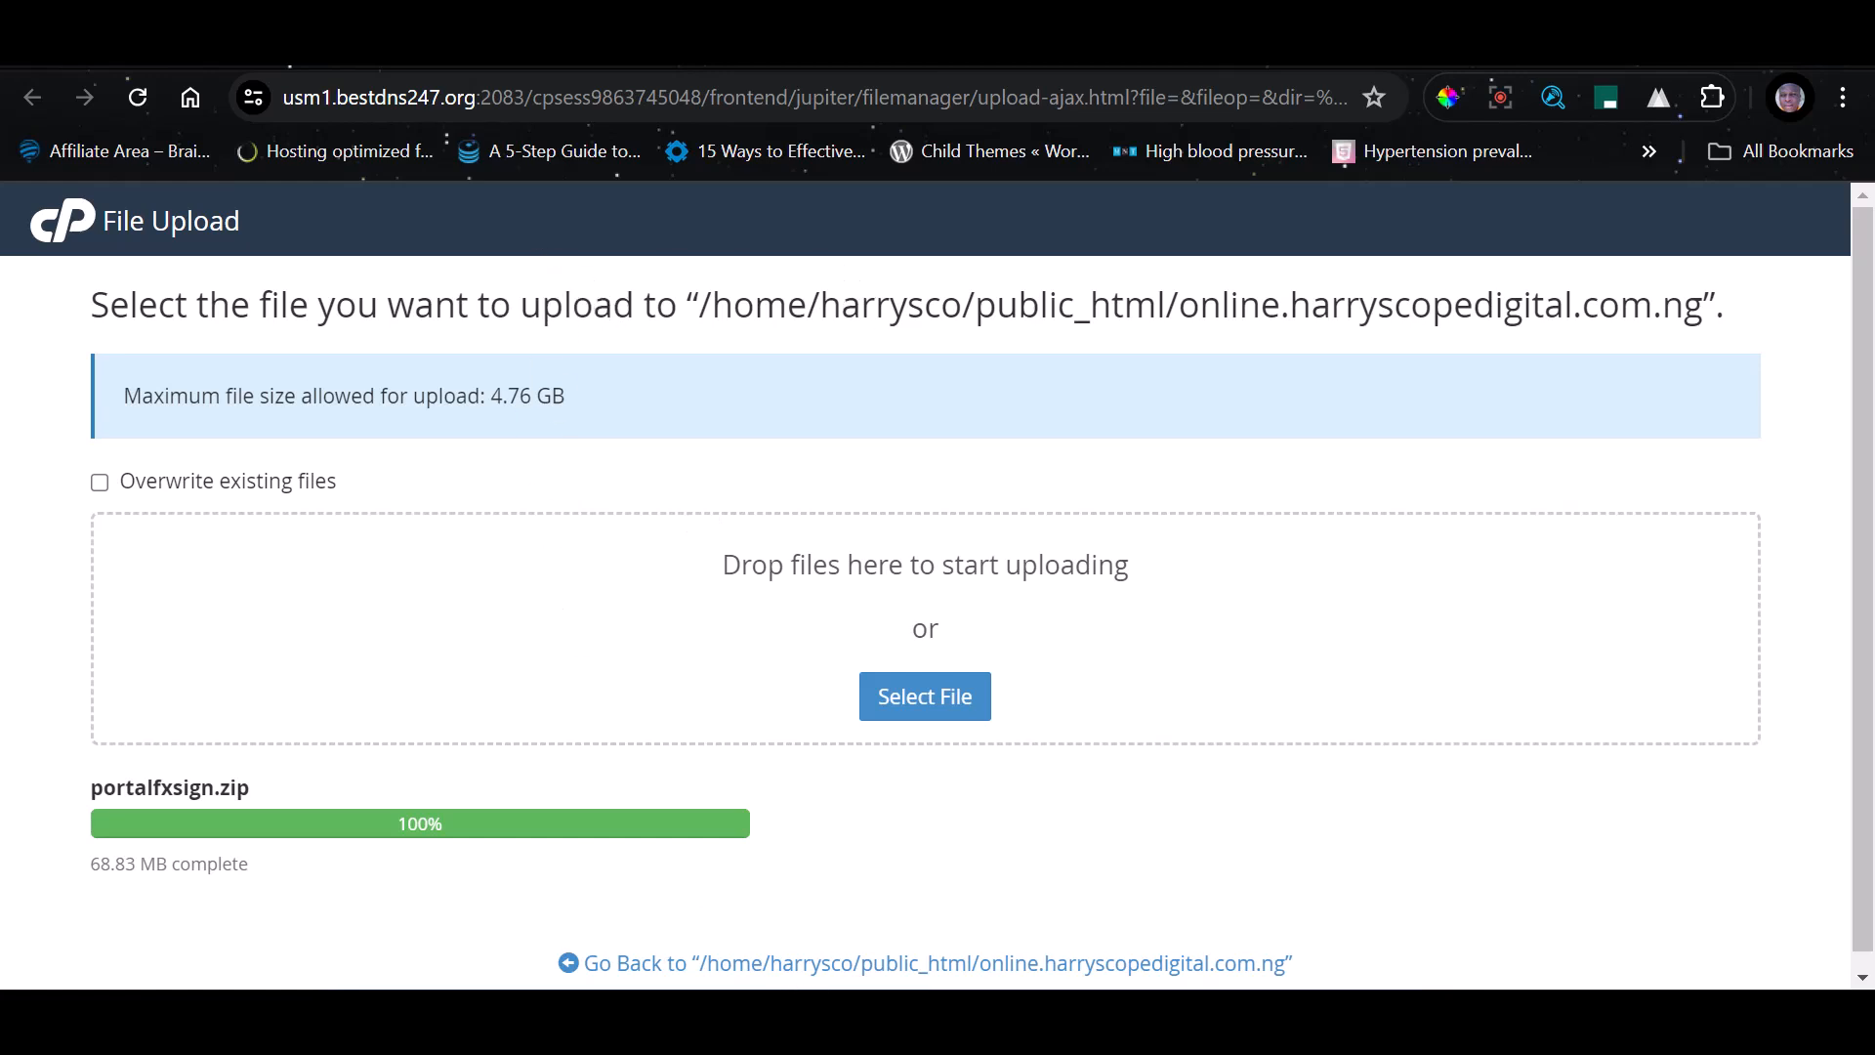
pyautogui.click(867, 967)
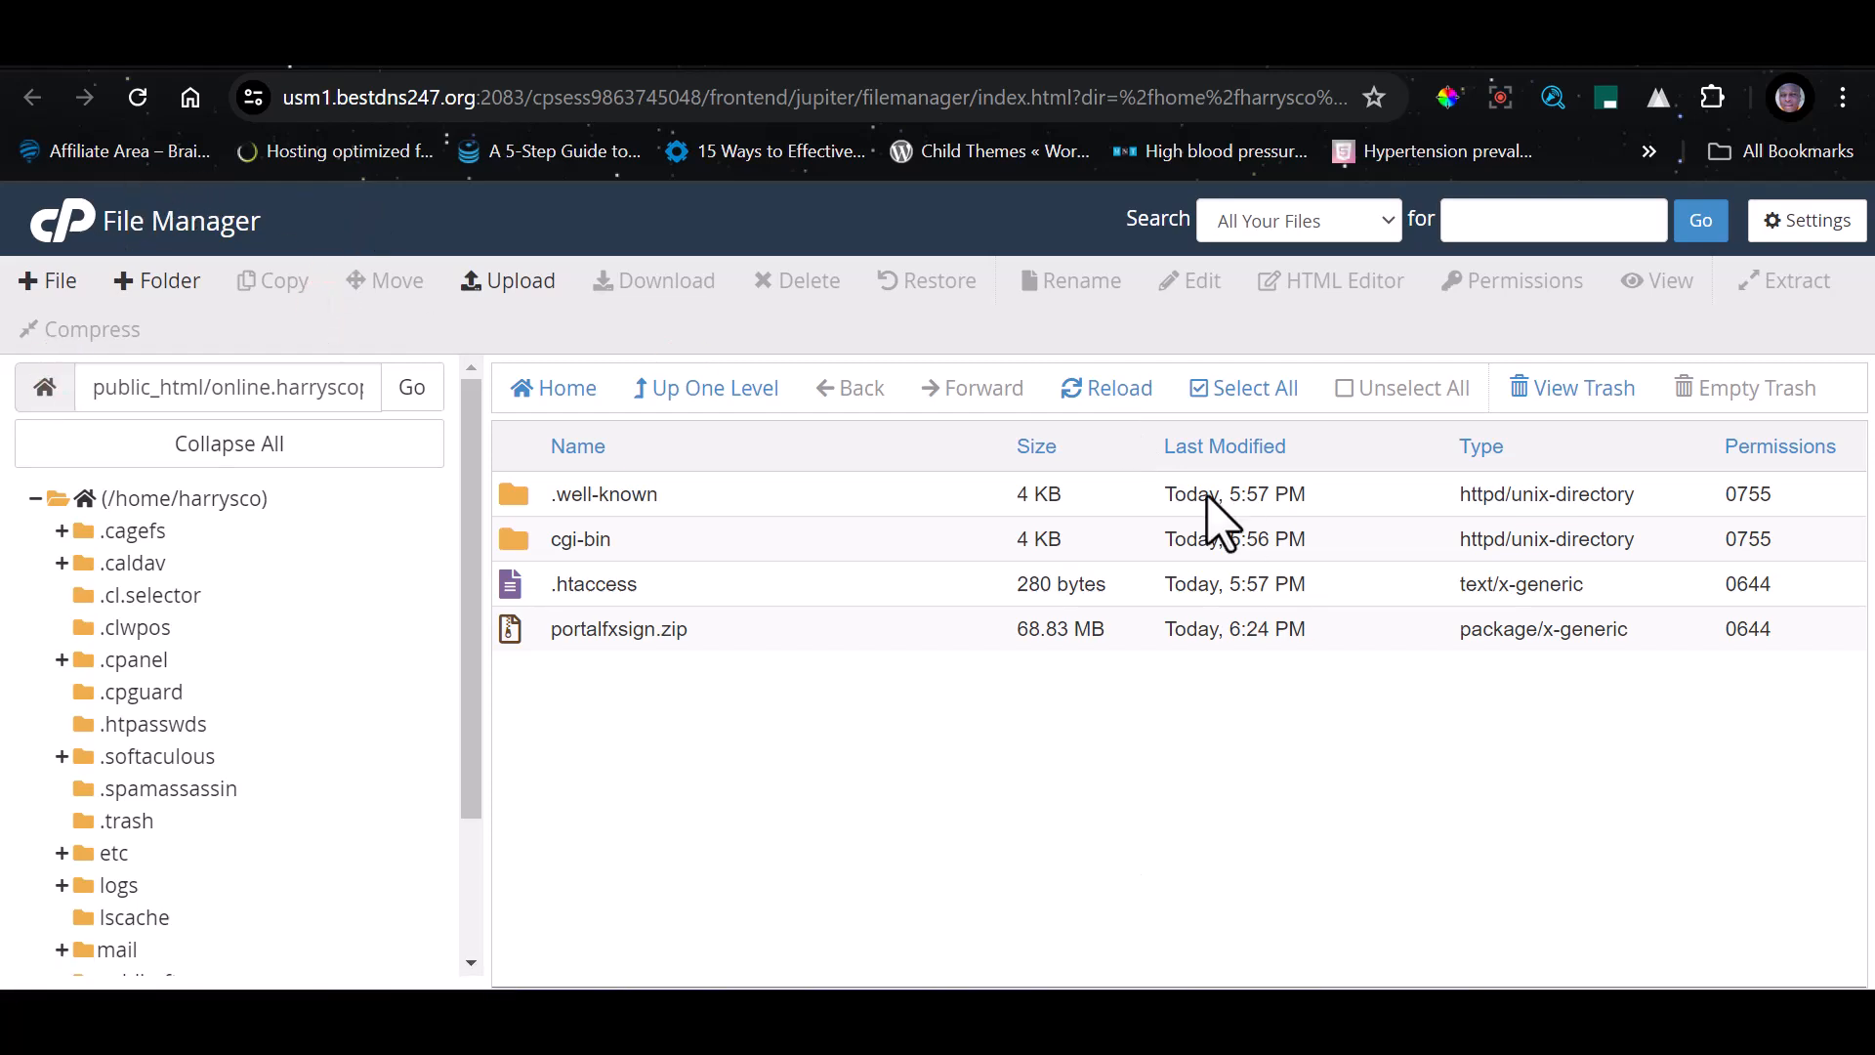
# Check that hidden files (dotfiles) are set to show in the File Manager preferences and save them
pyautogui.click(1799, 237)
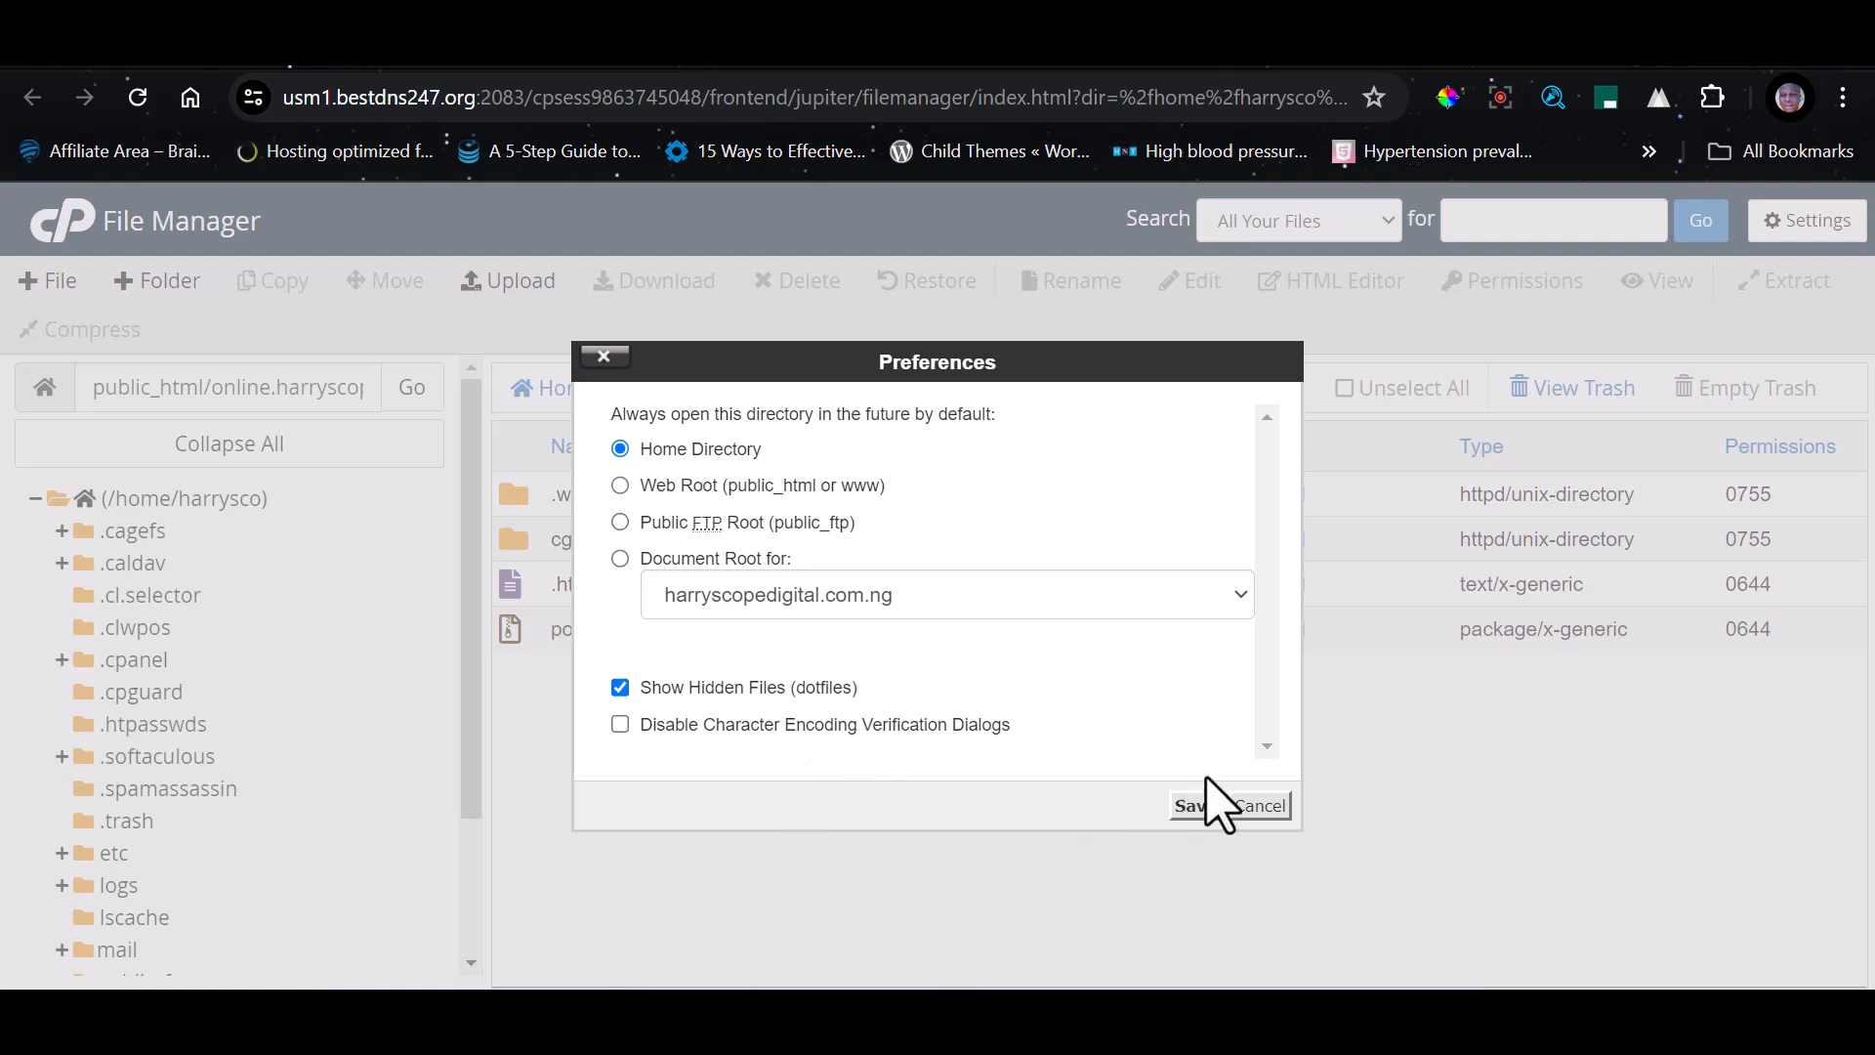
pyautogui.click(1197, 807)
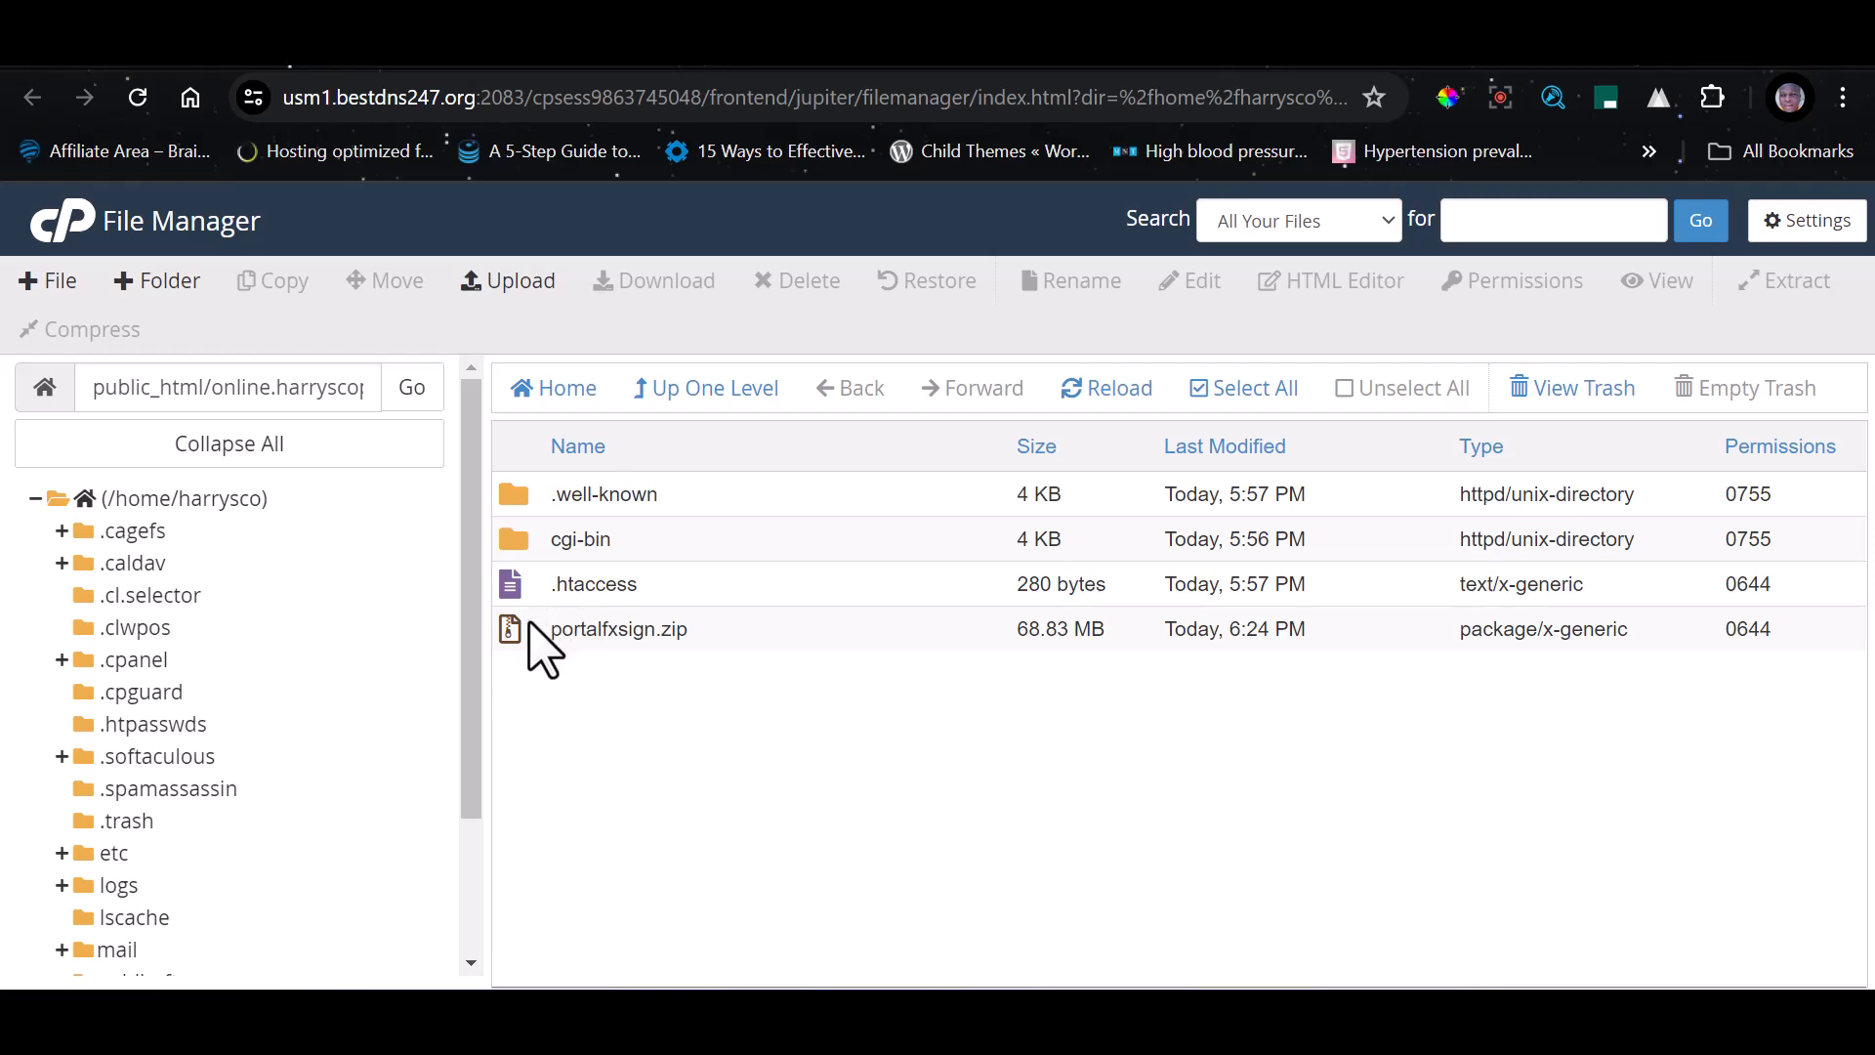
# Extract portalfxsign.zip into /public_html/online.harryscopedigital.com.ng and reload the file listing
pyautogui.click(735, 629)
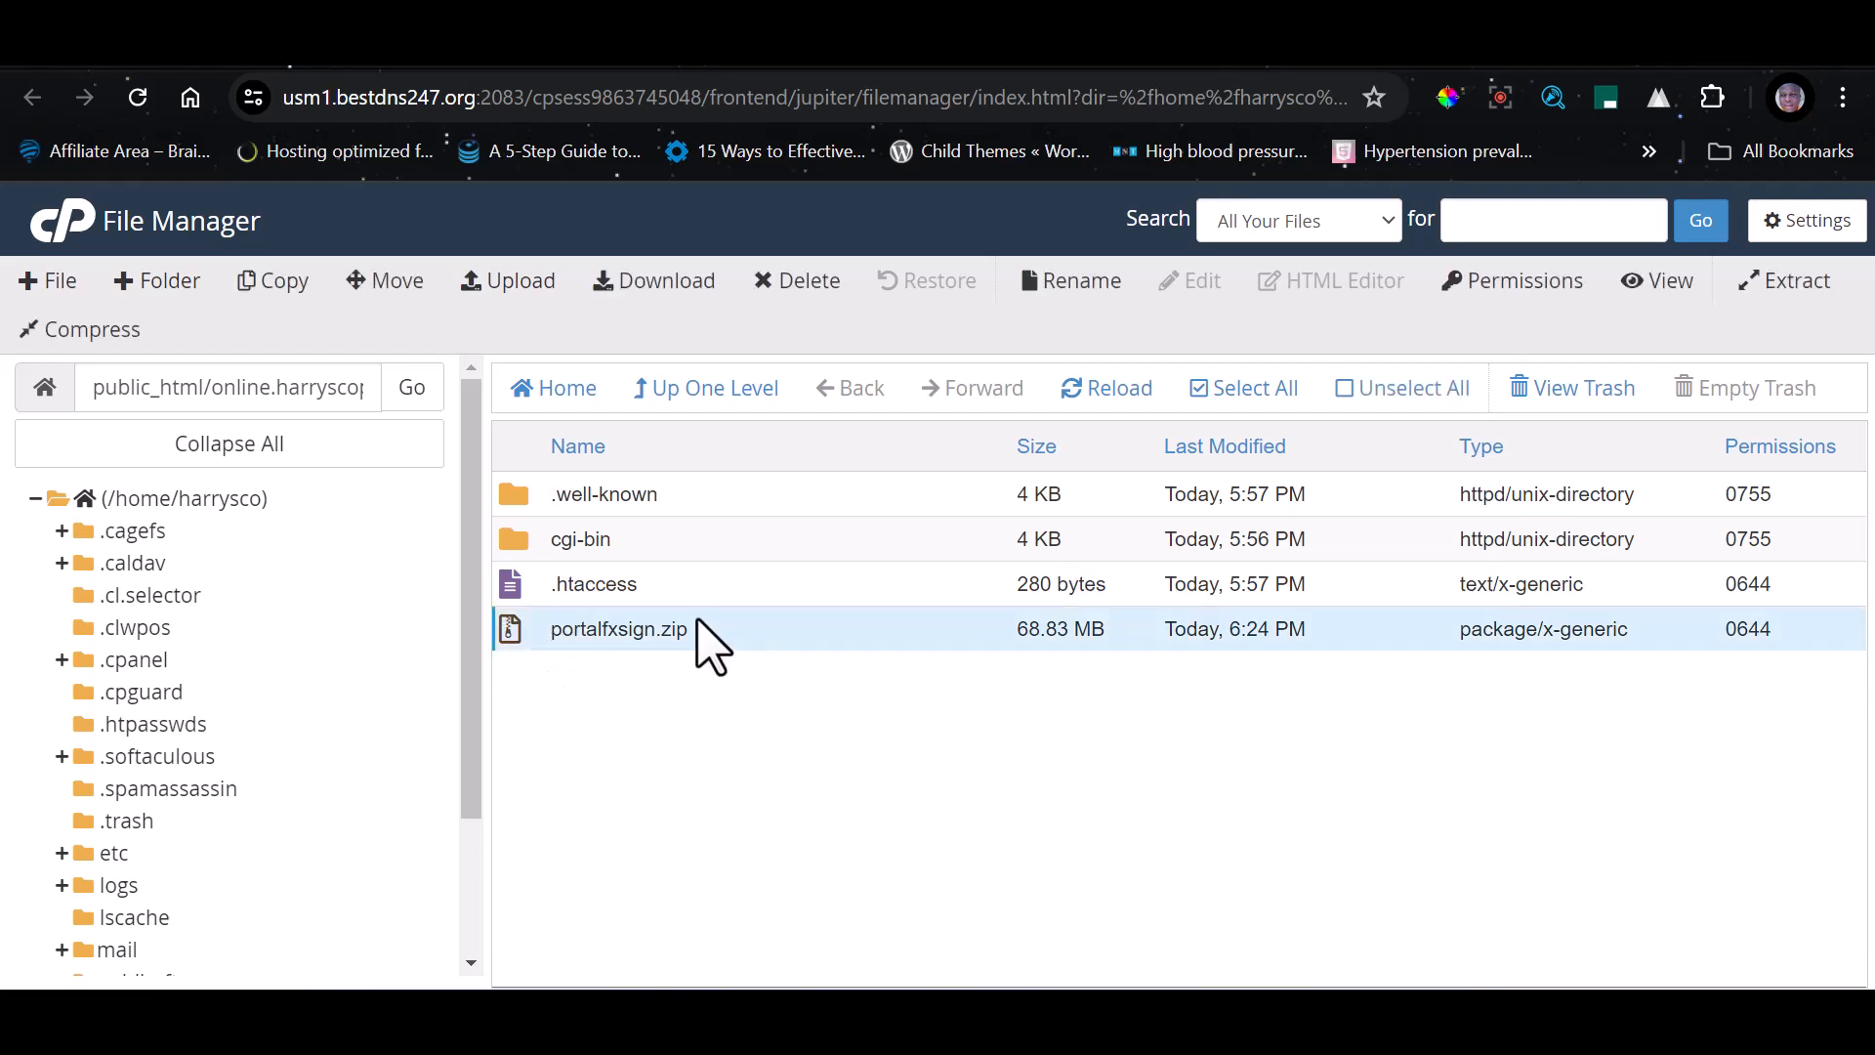
pyautogui.click(1797, 284)
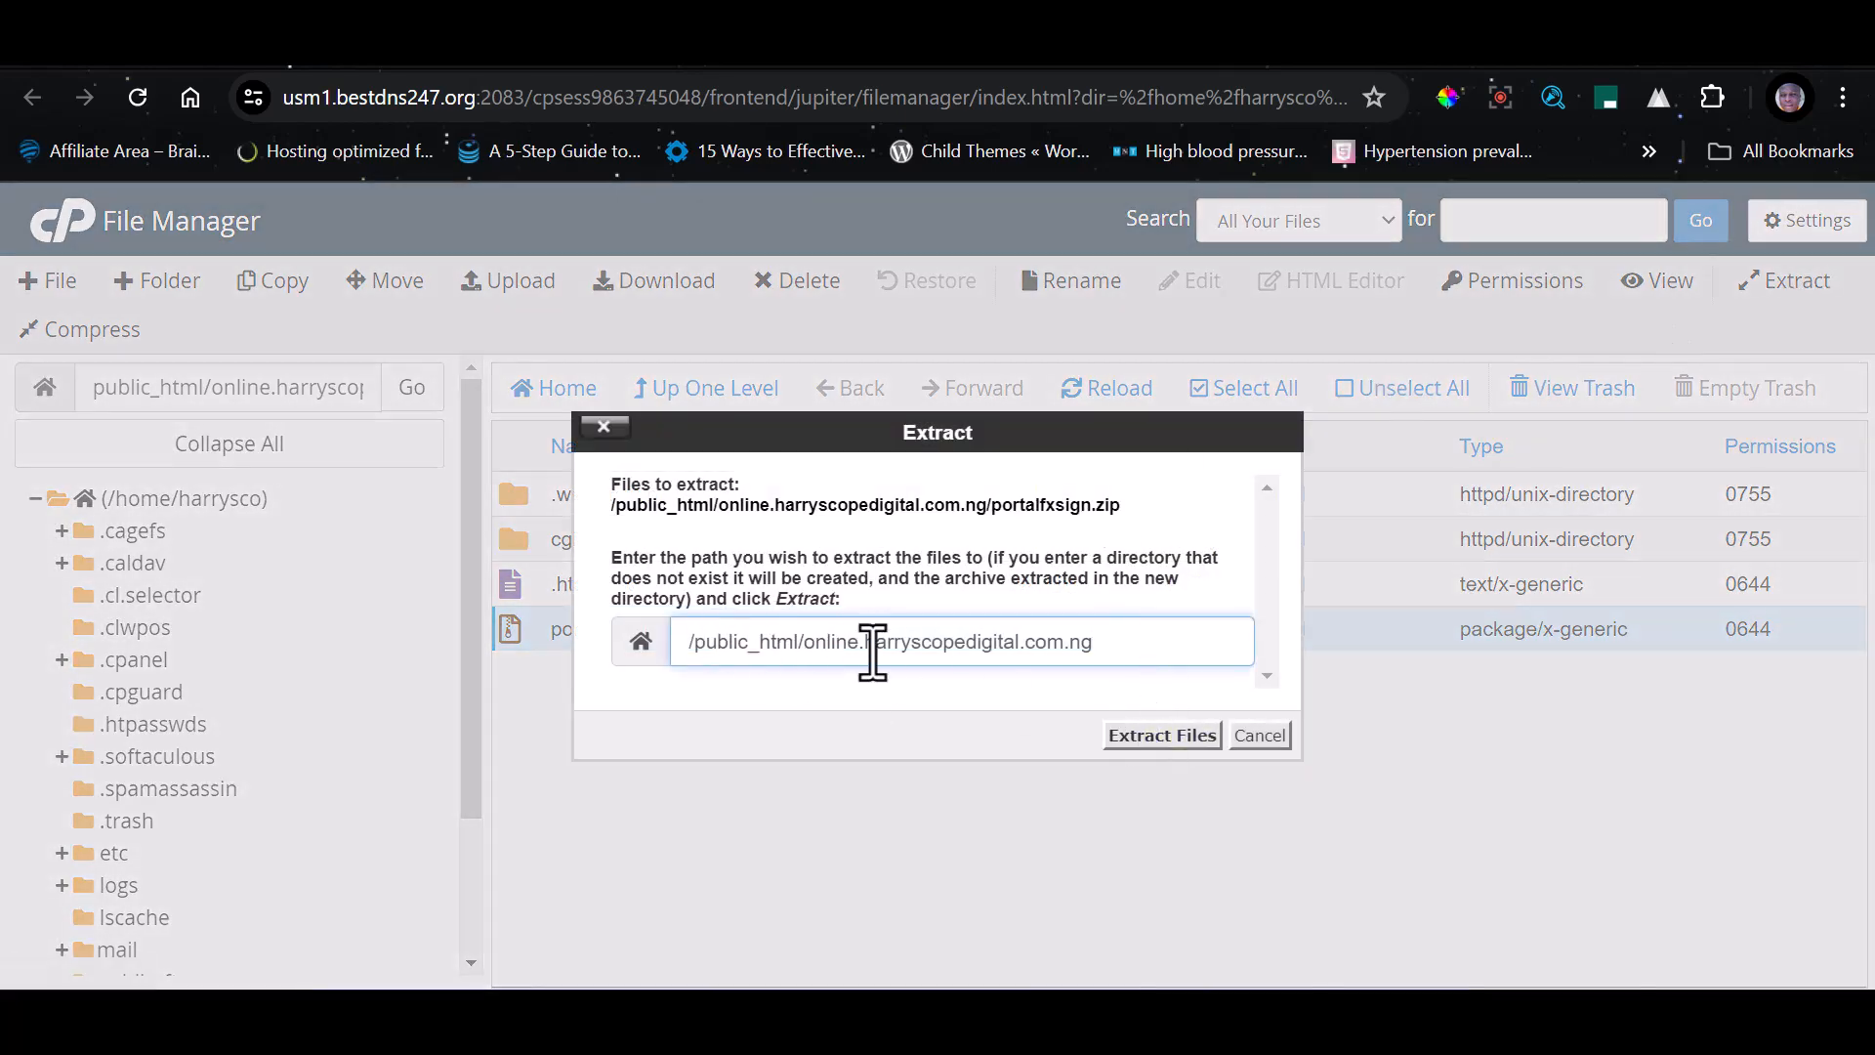
pyautogui.moveTo(1110, 650); pyautogui.dragTo(824, 651)
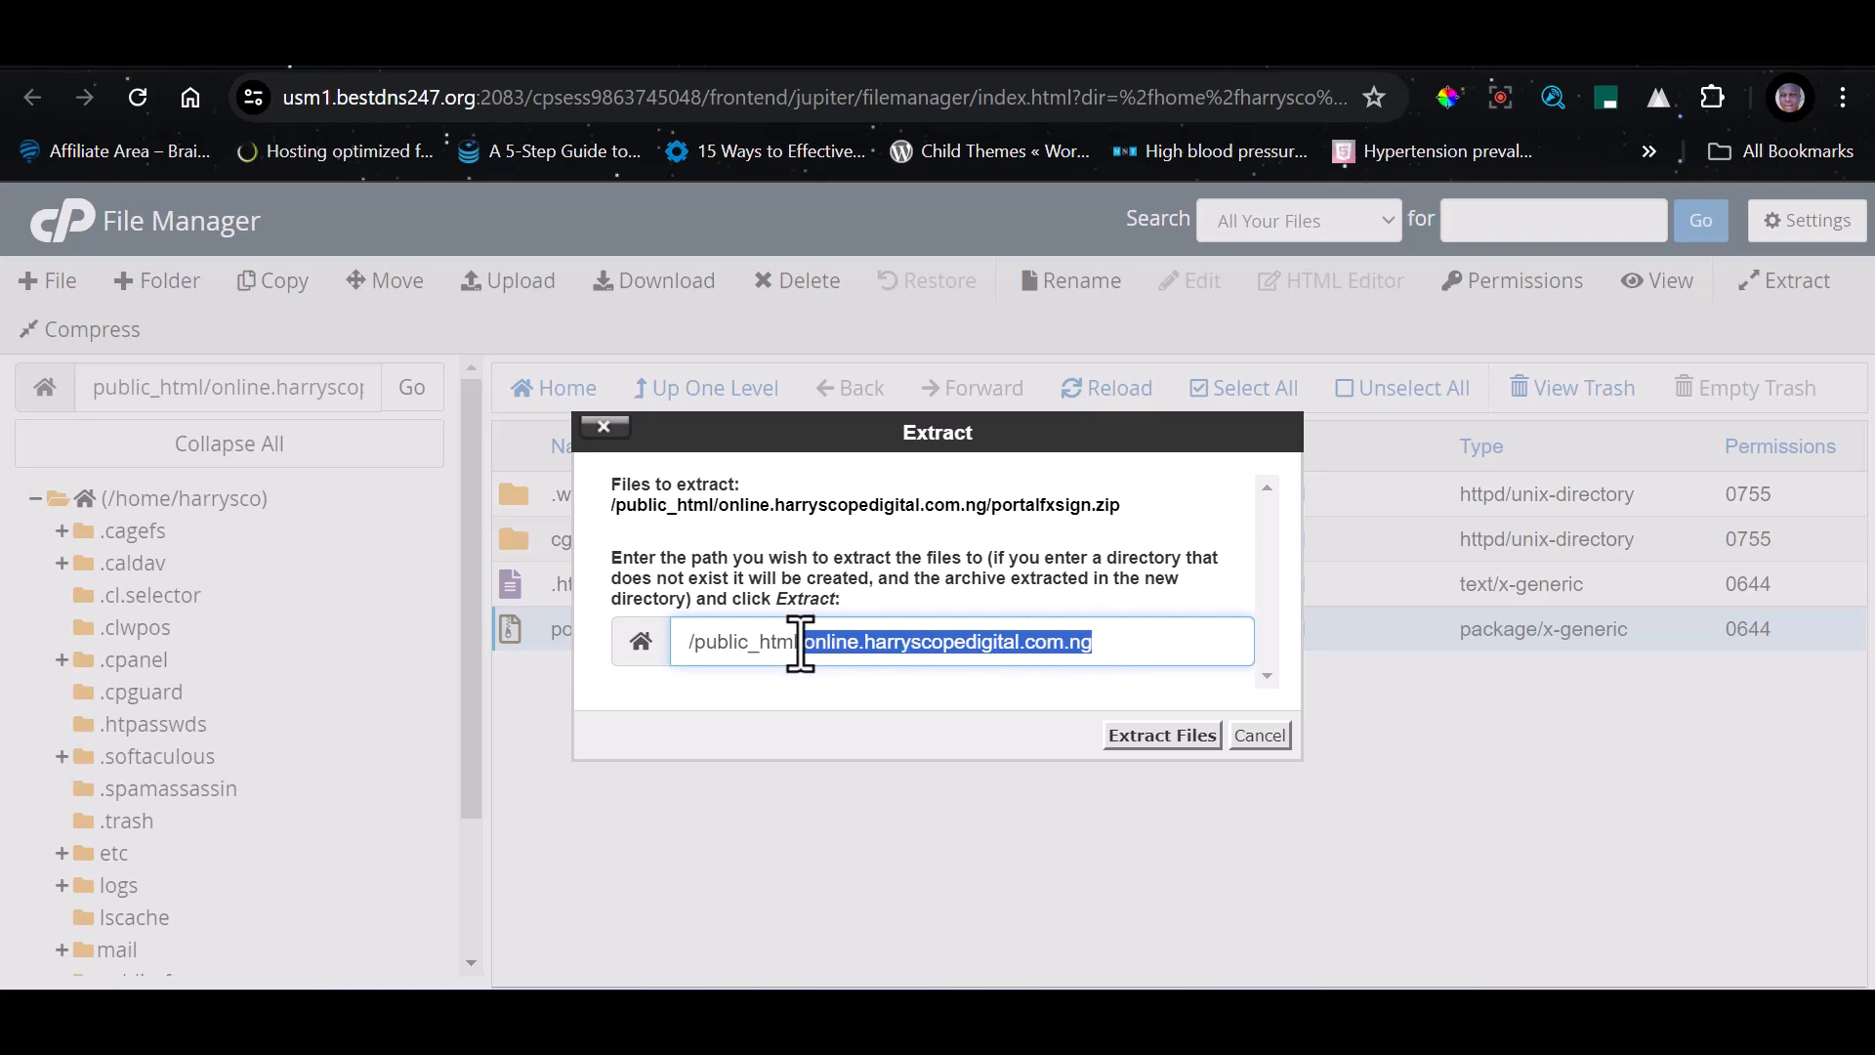
pyautogui.click(1158, 738)
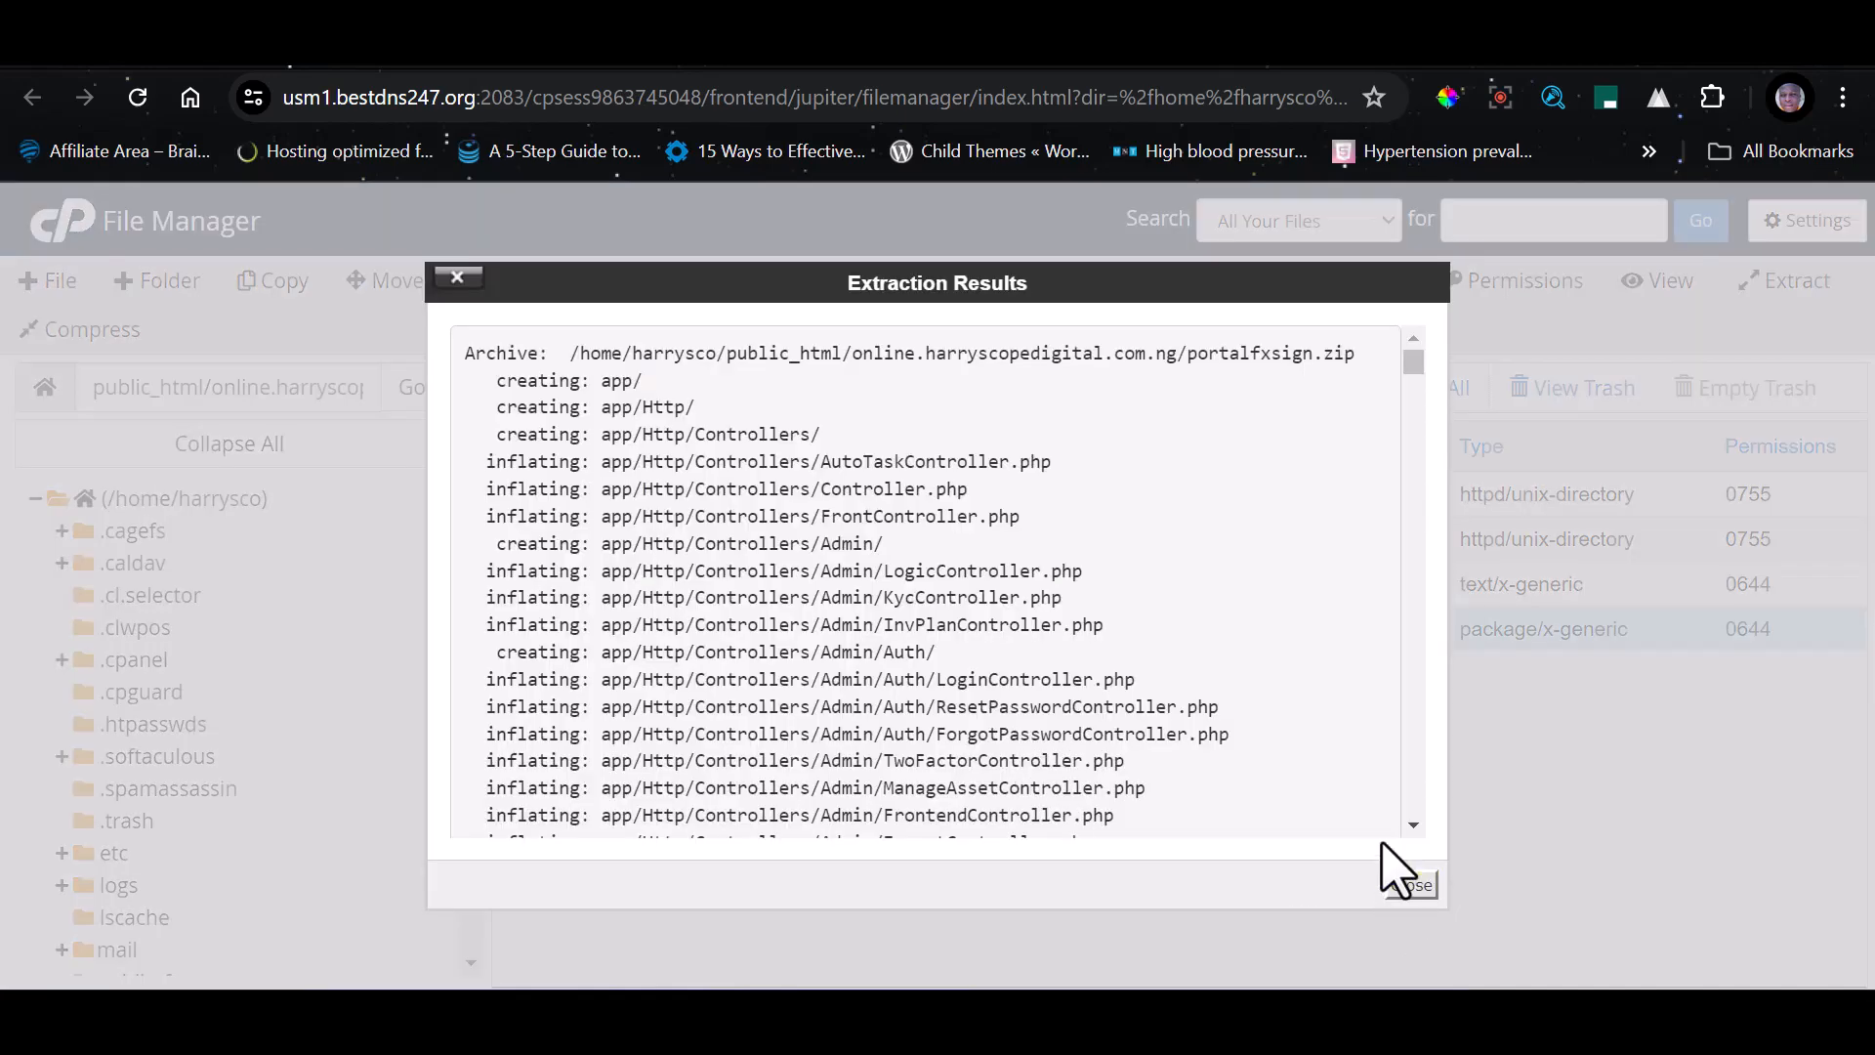
pyautogui.click(1408, 886)
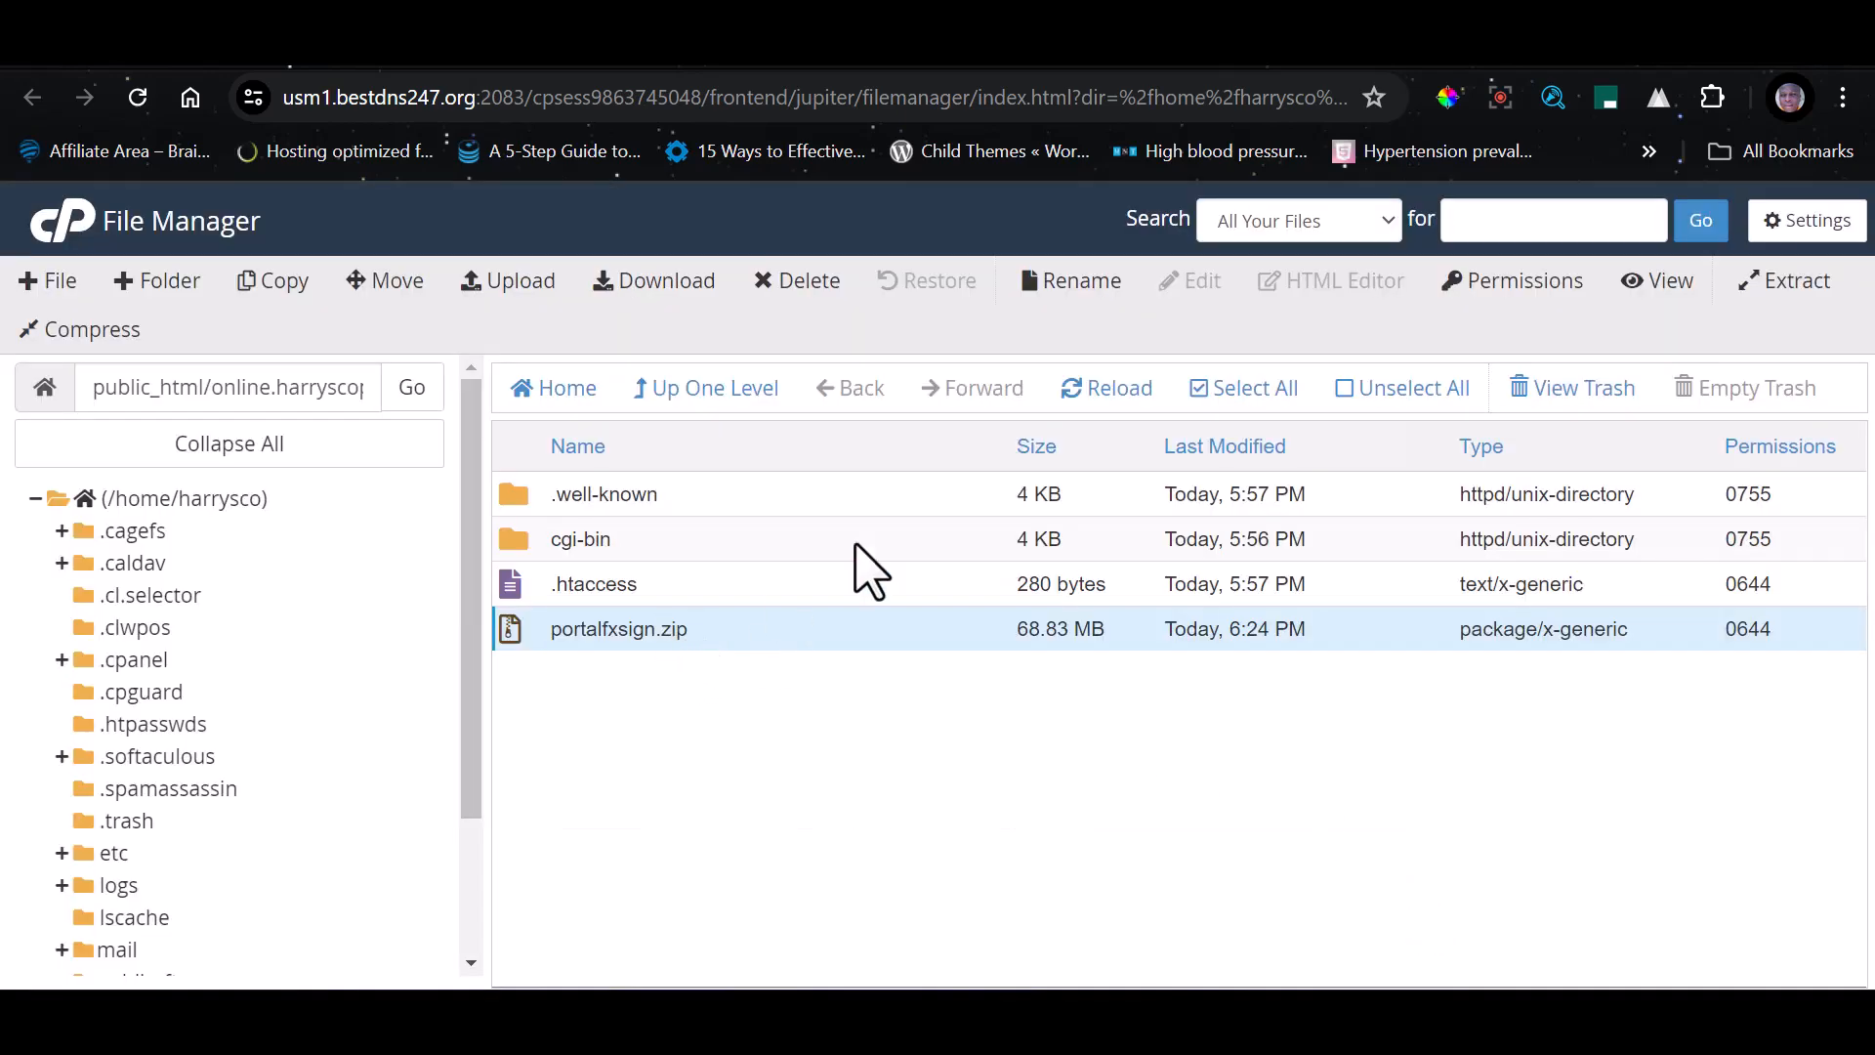
pyautogui.click(1094, 389)
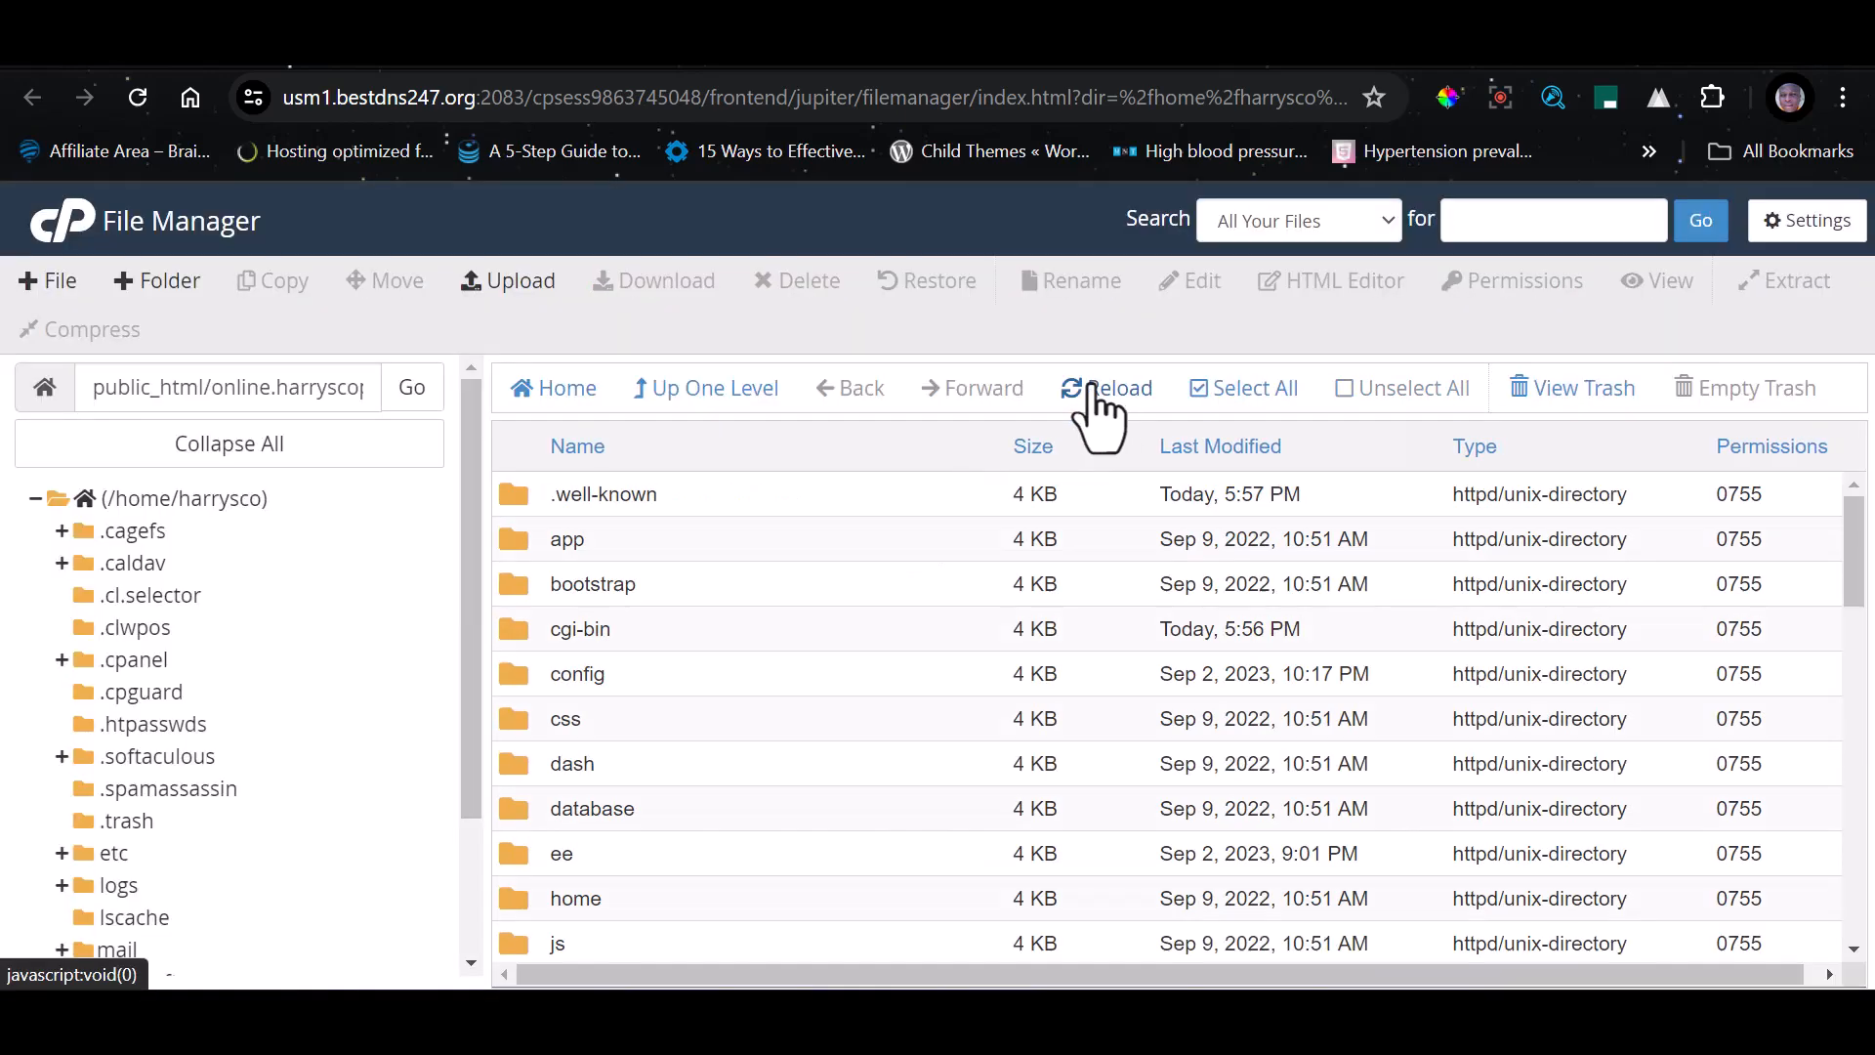
pyautogui.scroll(-10, 636, 703)
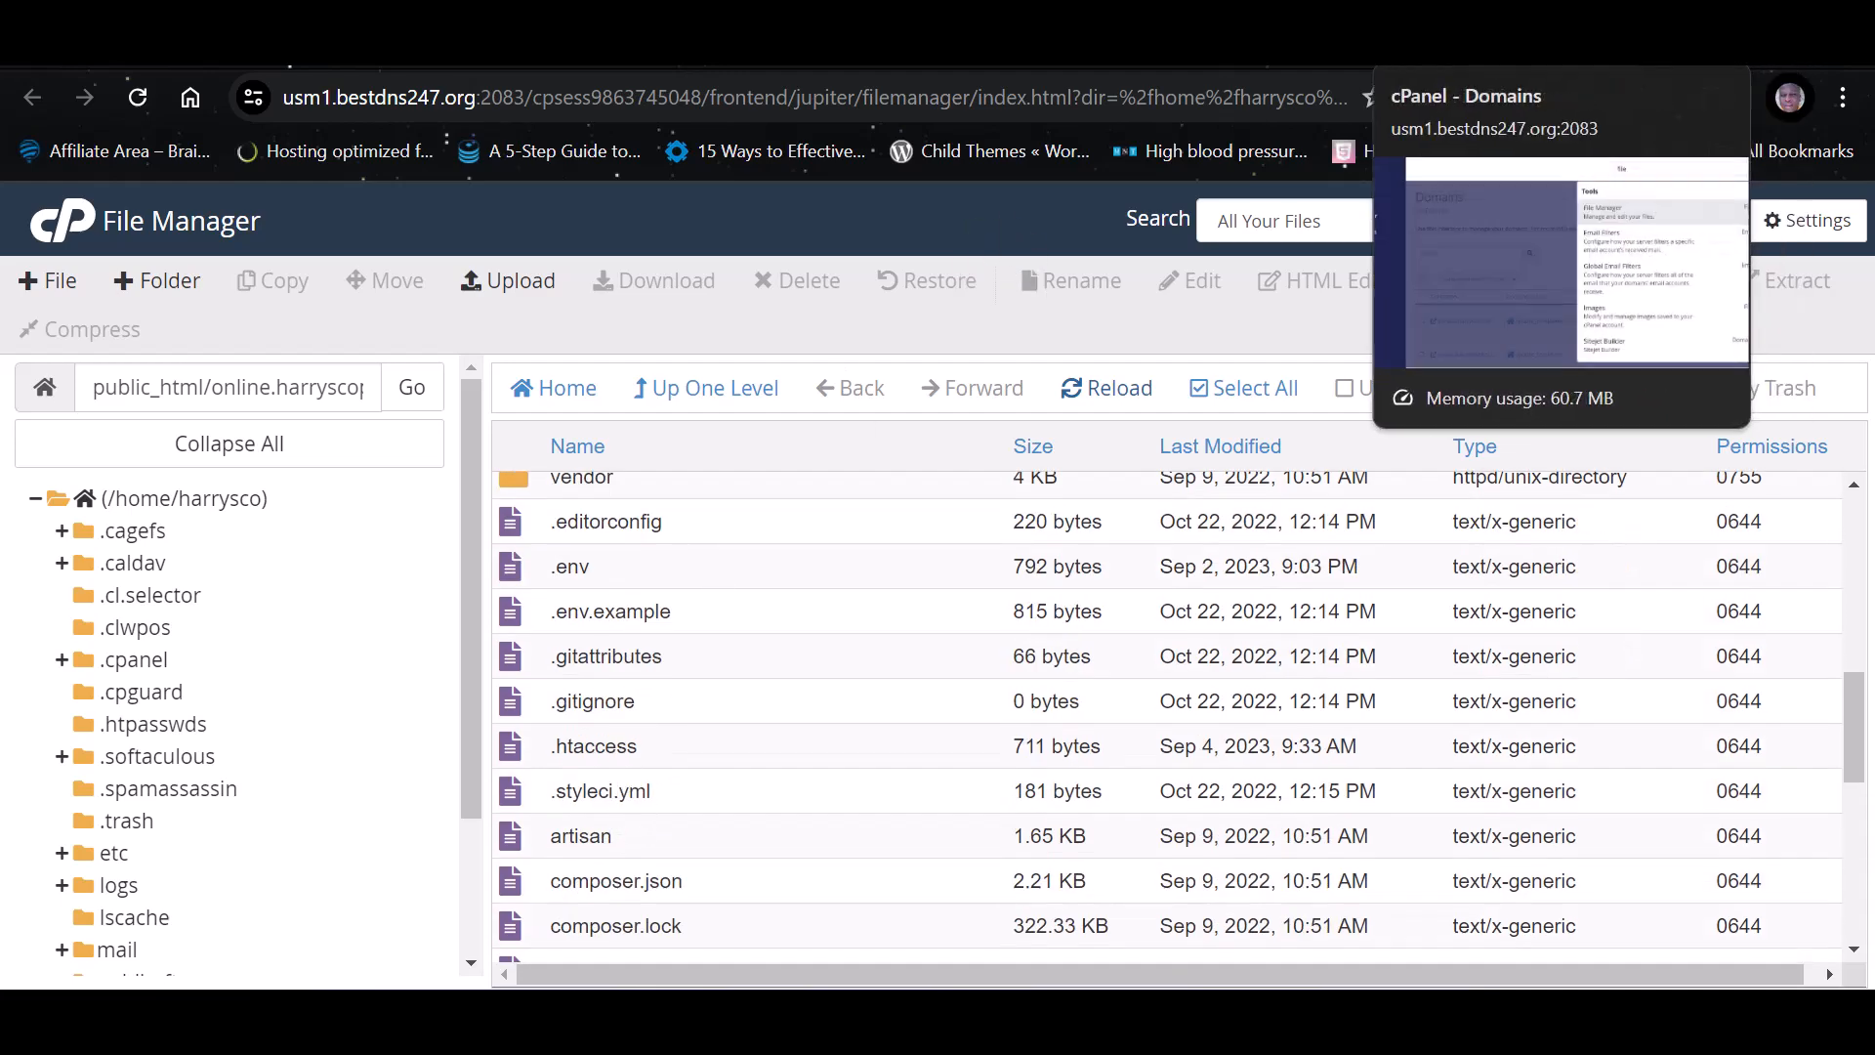
# Find the Database Wizard by searching cPanel's tools for "data", and create a new database named online
pyautogui.click(1465, 39)
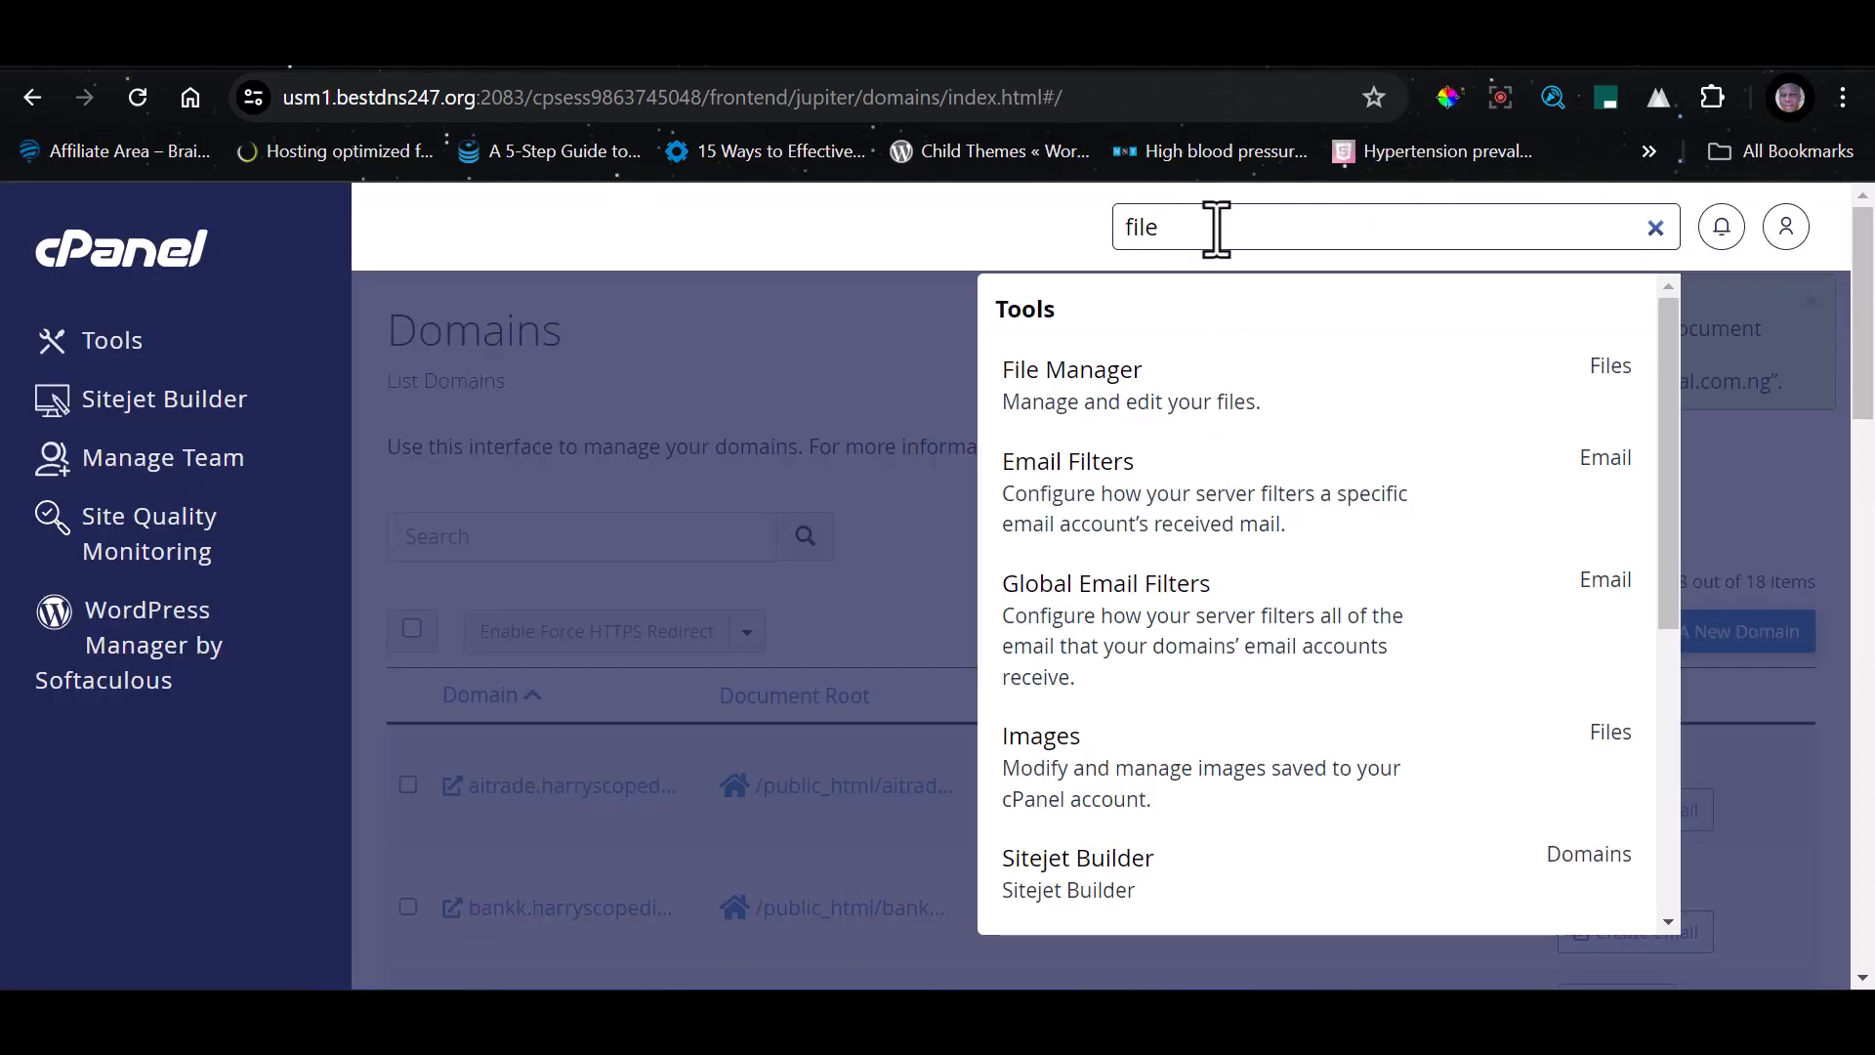
pyautogui.press('BackSpace')
pyautogui.press('BackSpace')
pyautogui.press('BackSpace')
pyautogui.press('BackSpace')
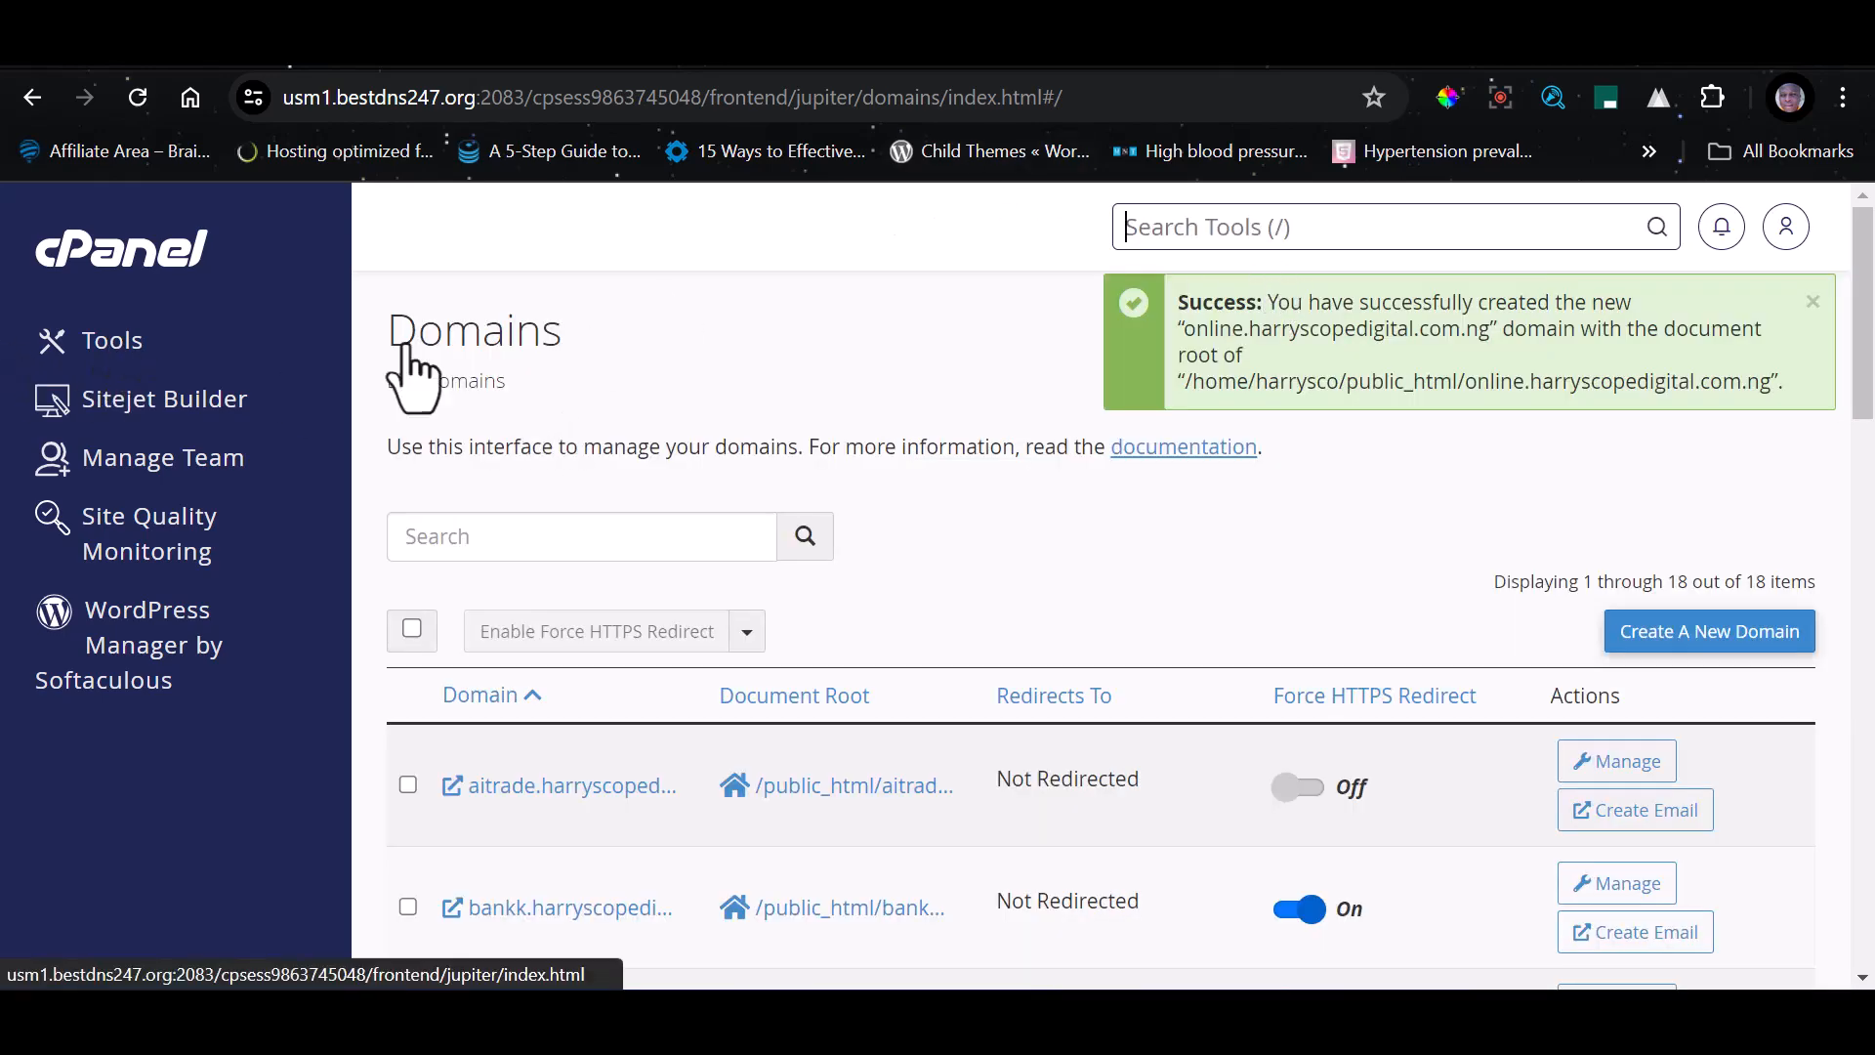
pyautogui.write('data')
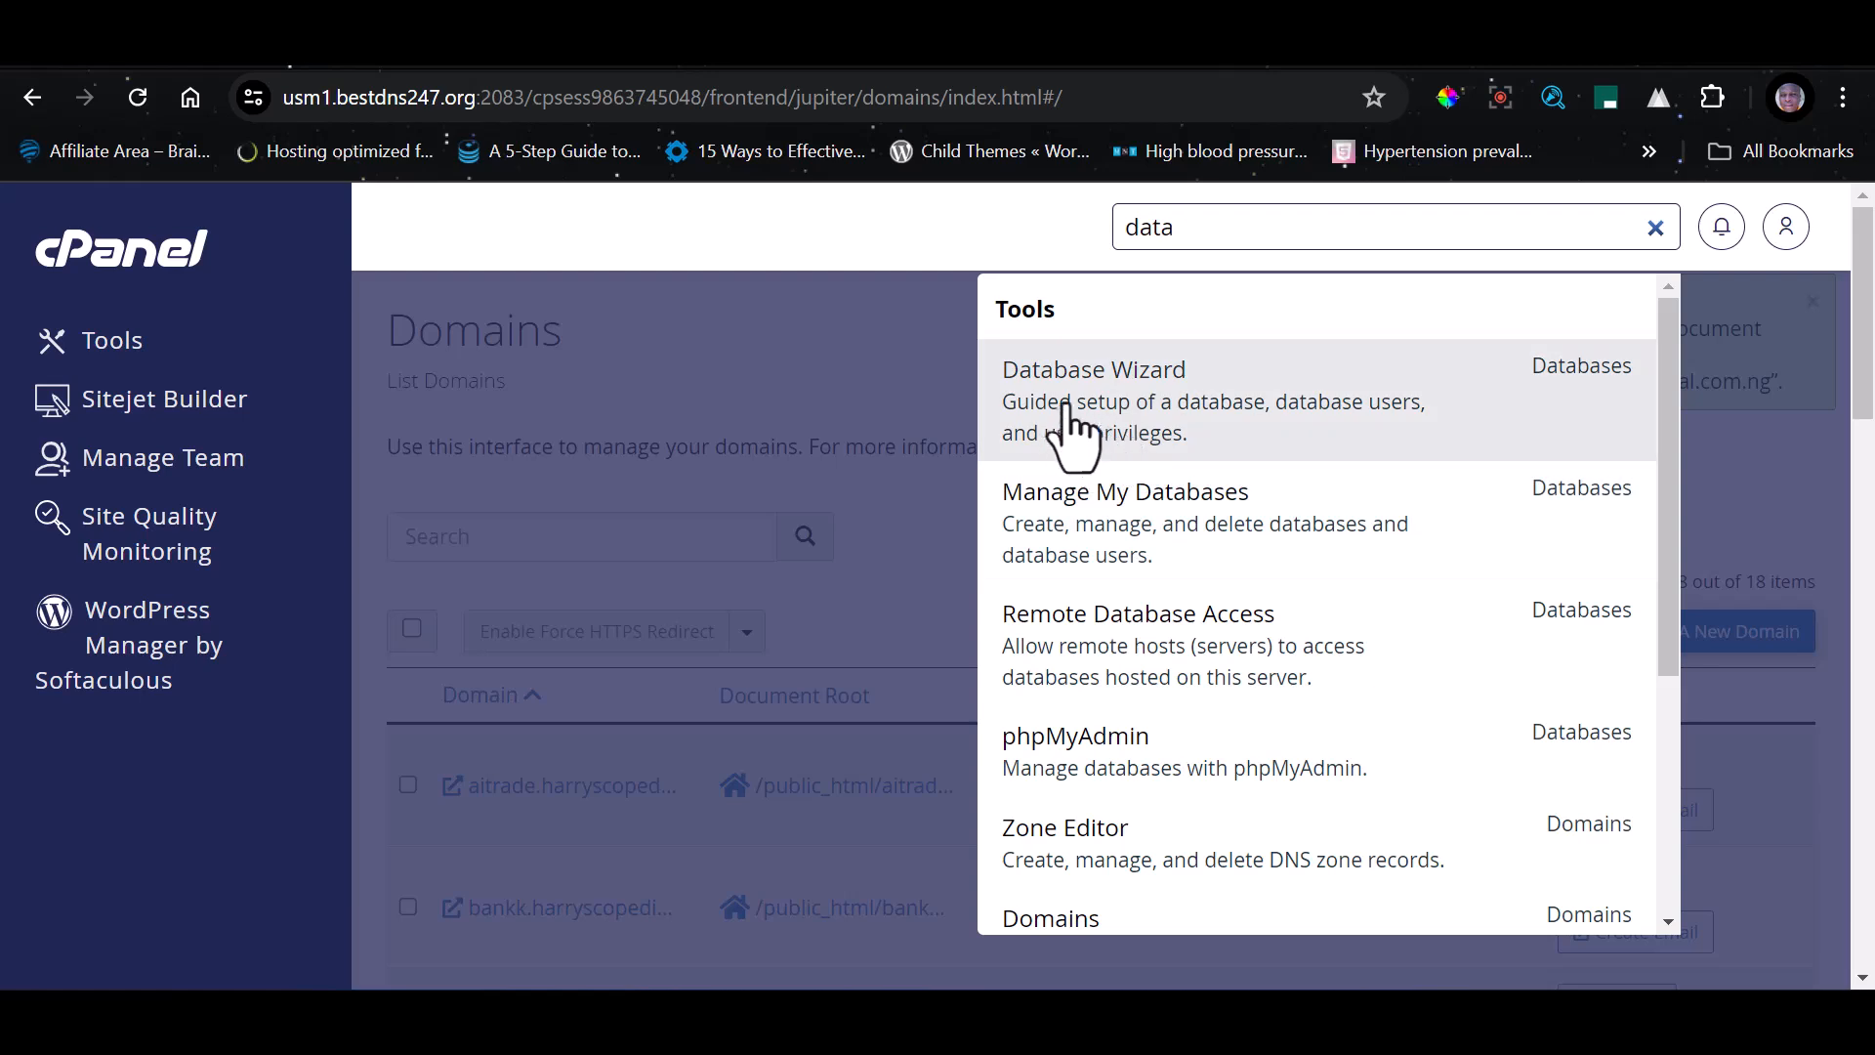
pyautogui.click(1138, 412)
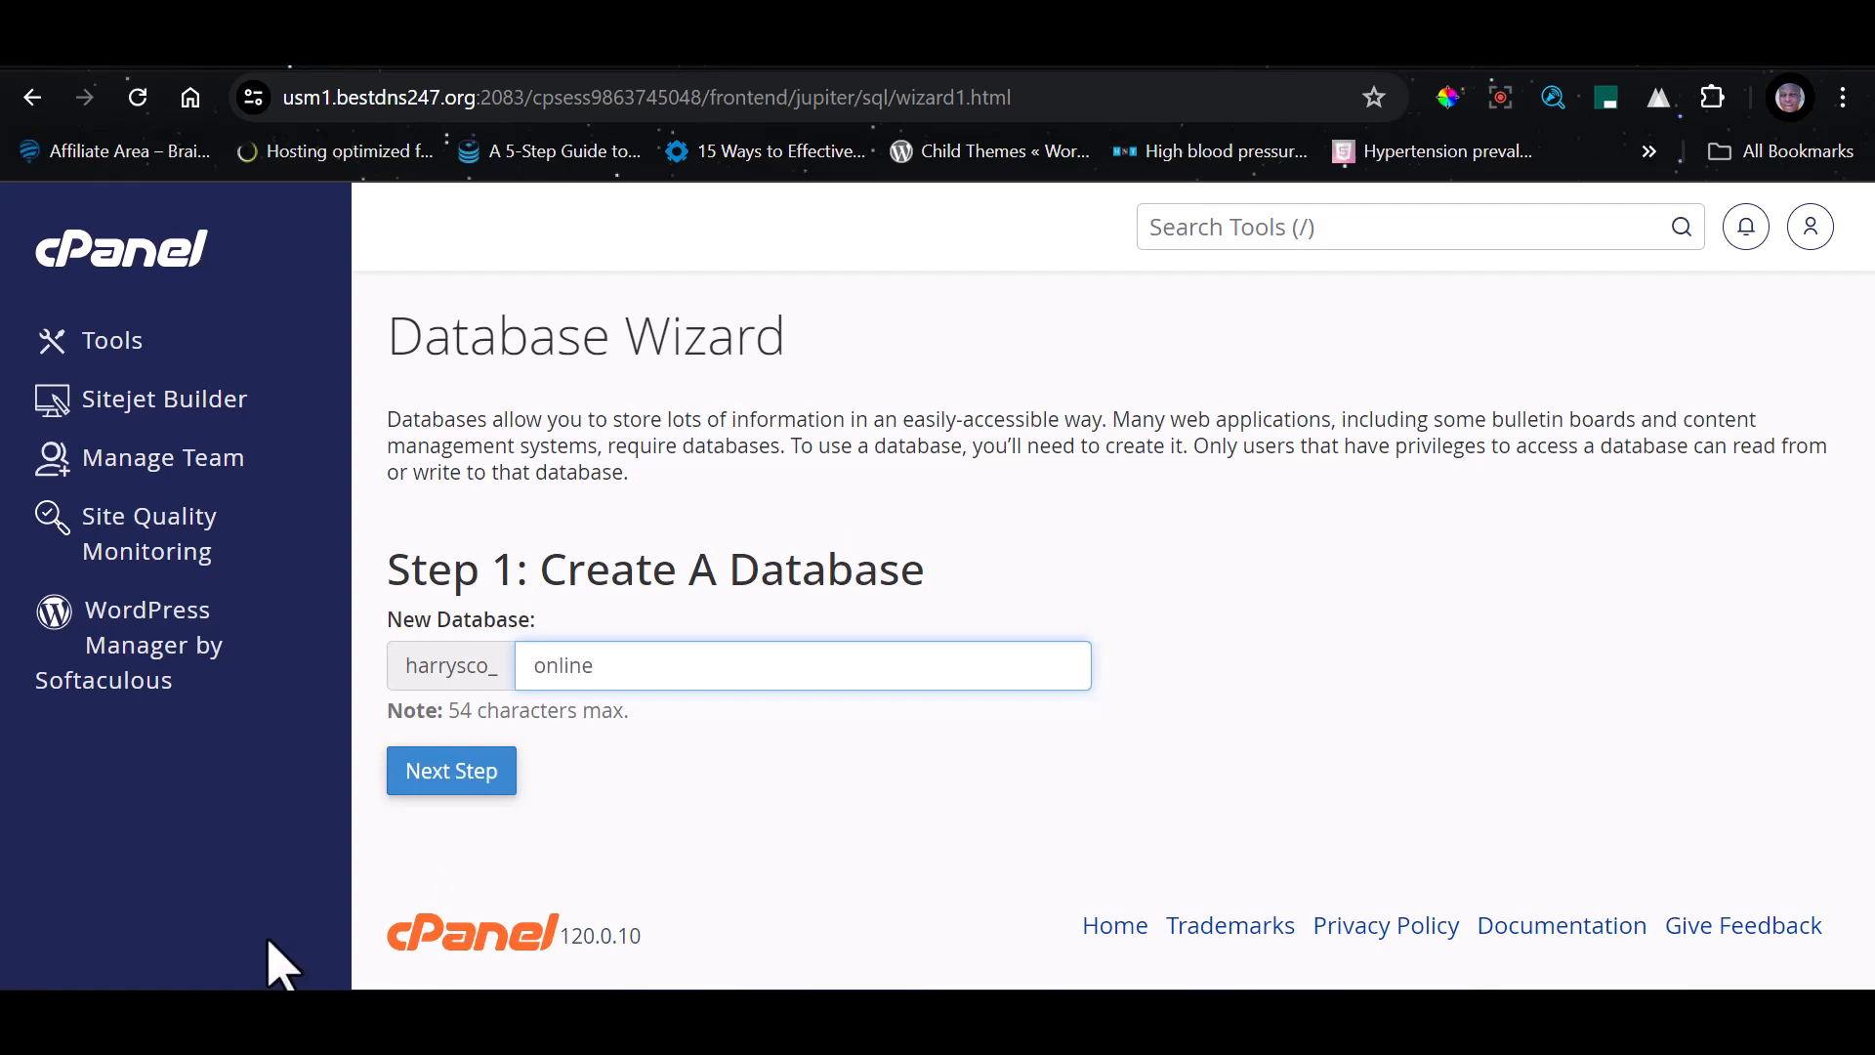
pyautogui.click(478, 774)
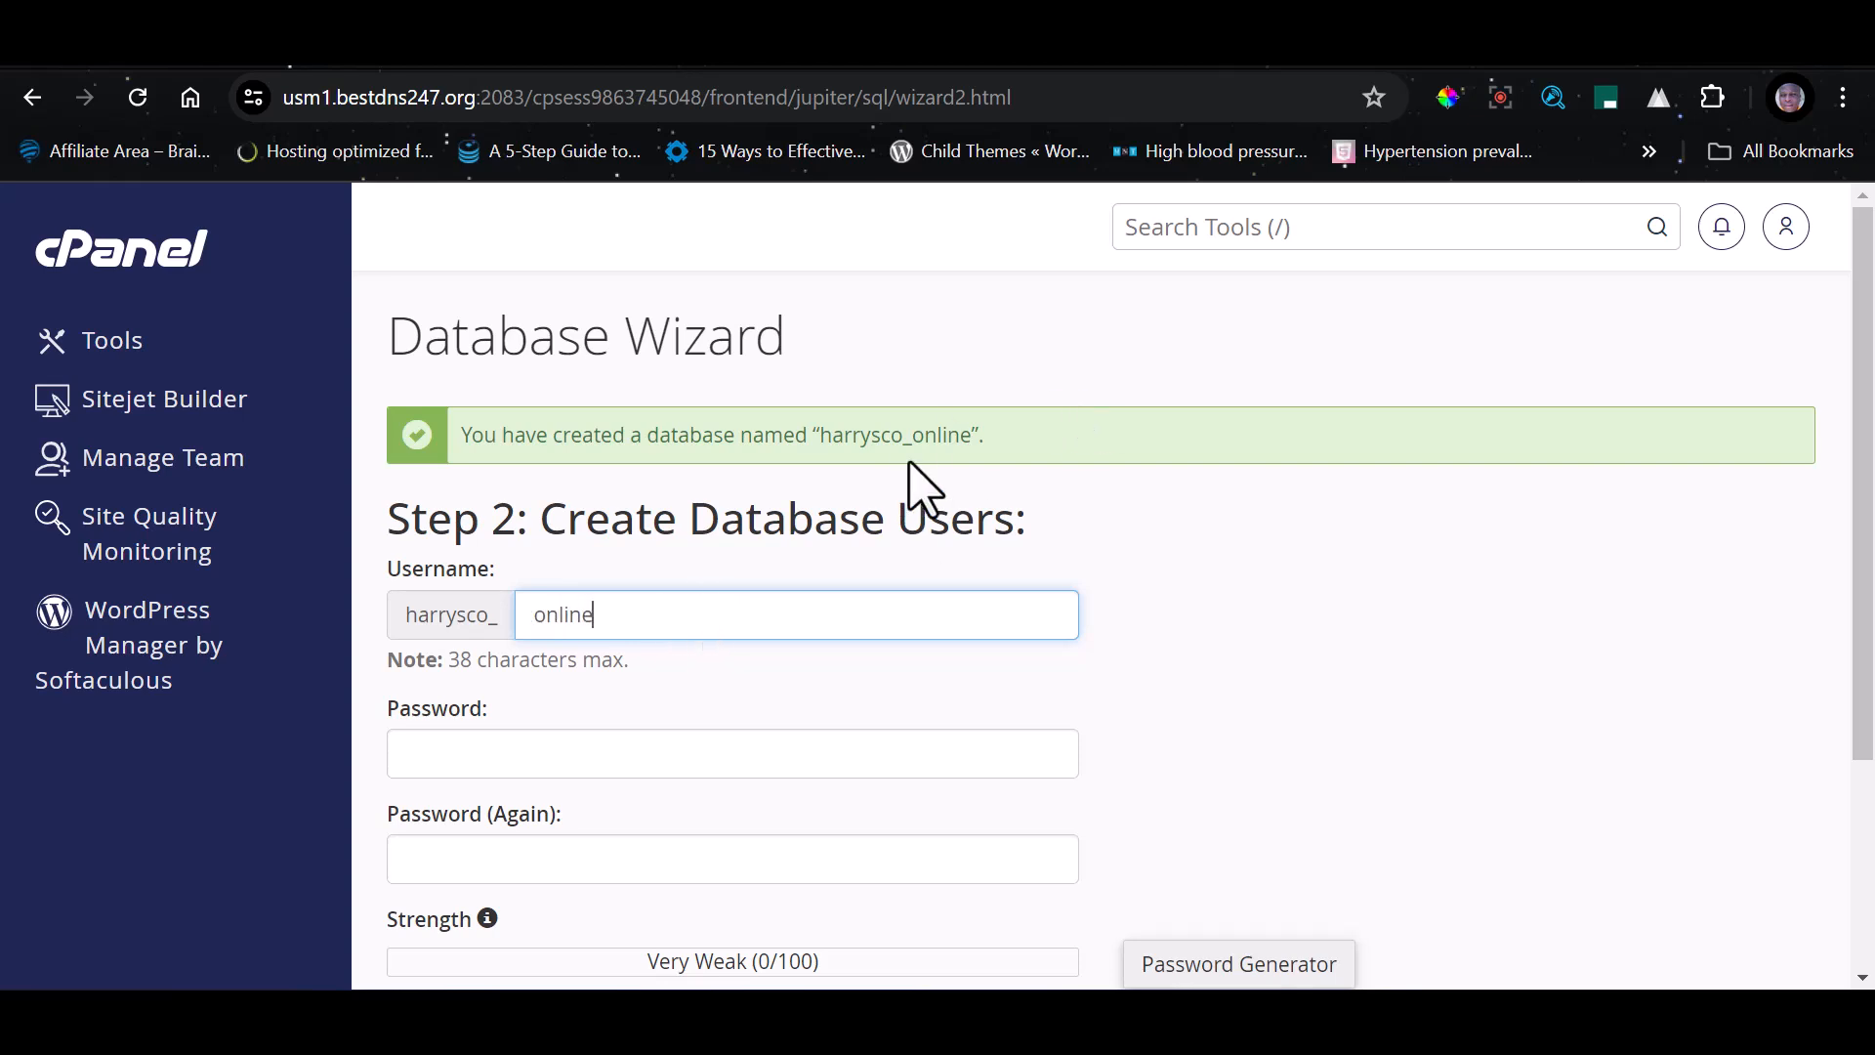
# Create a database user named online, entering the account password in both password fields
pyautogui.doubleClick(924, 435)
pyautogui.click(598, 752)
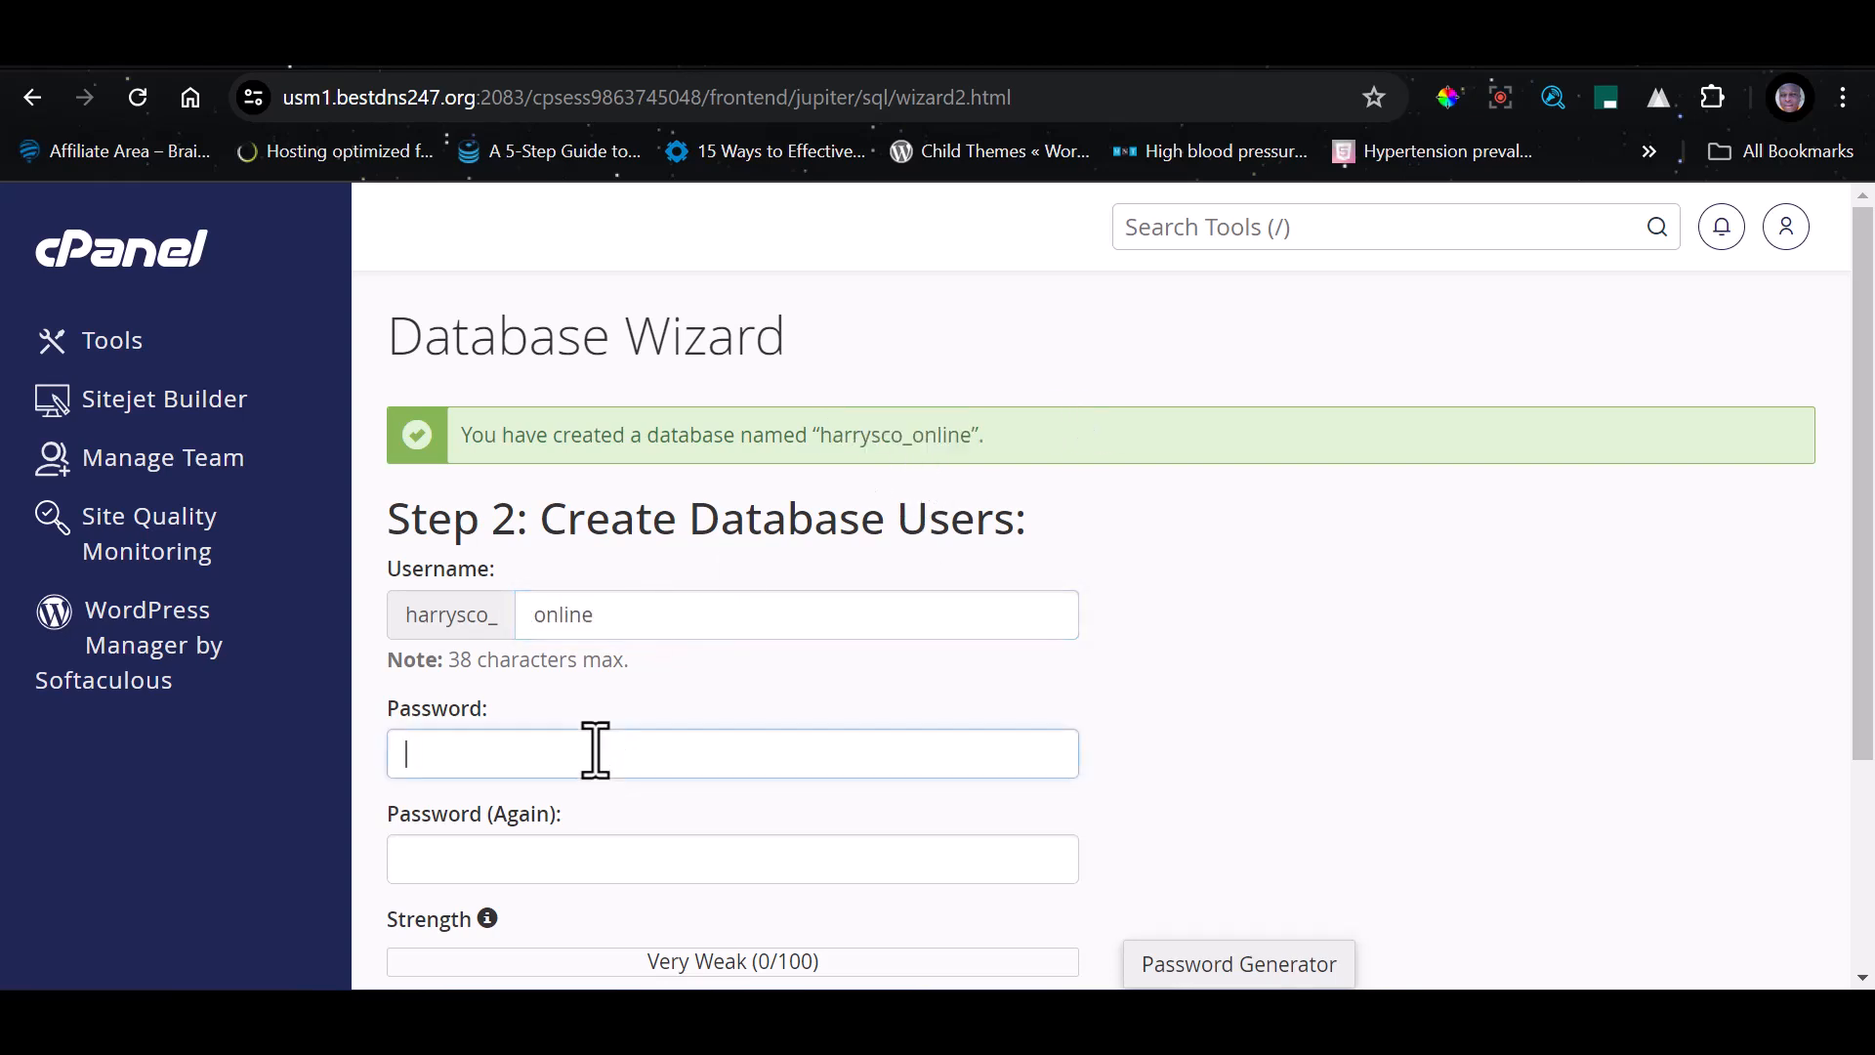
pyautogui.hotkey('ctrl', 'v')
pyautogui.click(591, 861)
pyautogui.hotkey('ctrl', 'v')
pyautogui.scroll(-2, 840, 747)
pyautogui.scroll(-2, 840, 747)
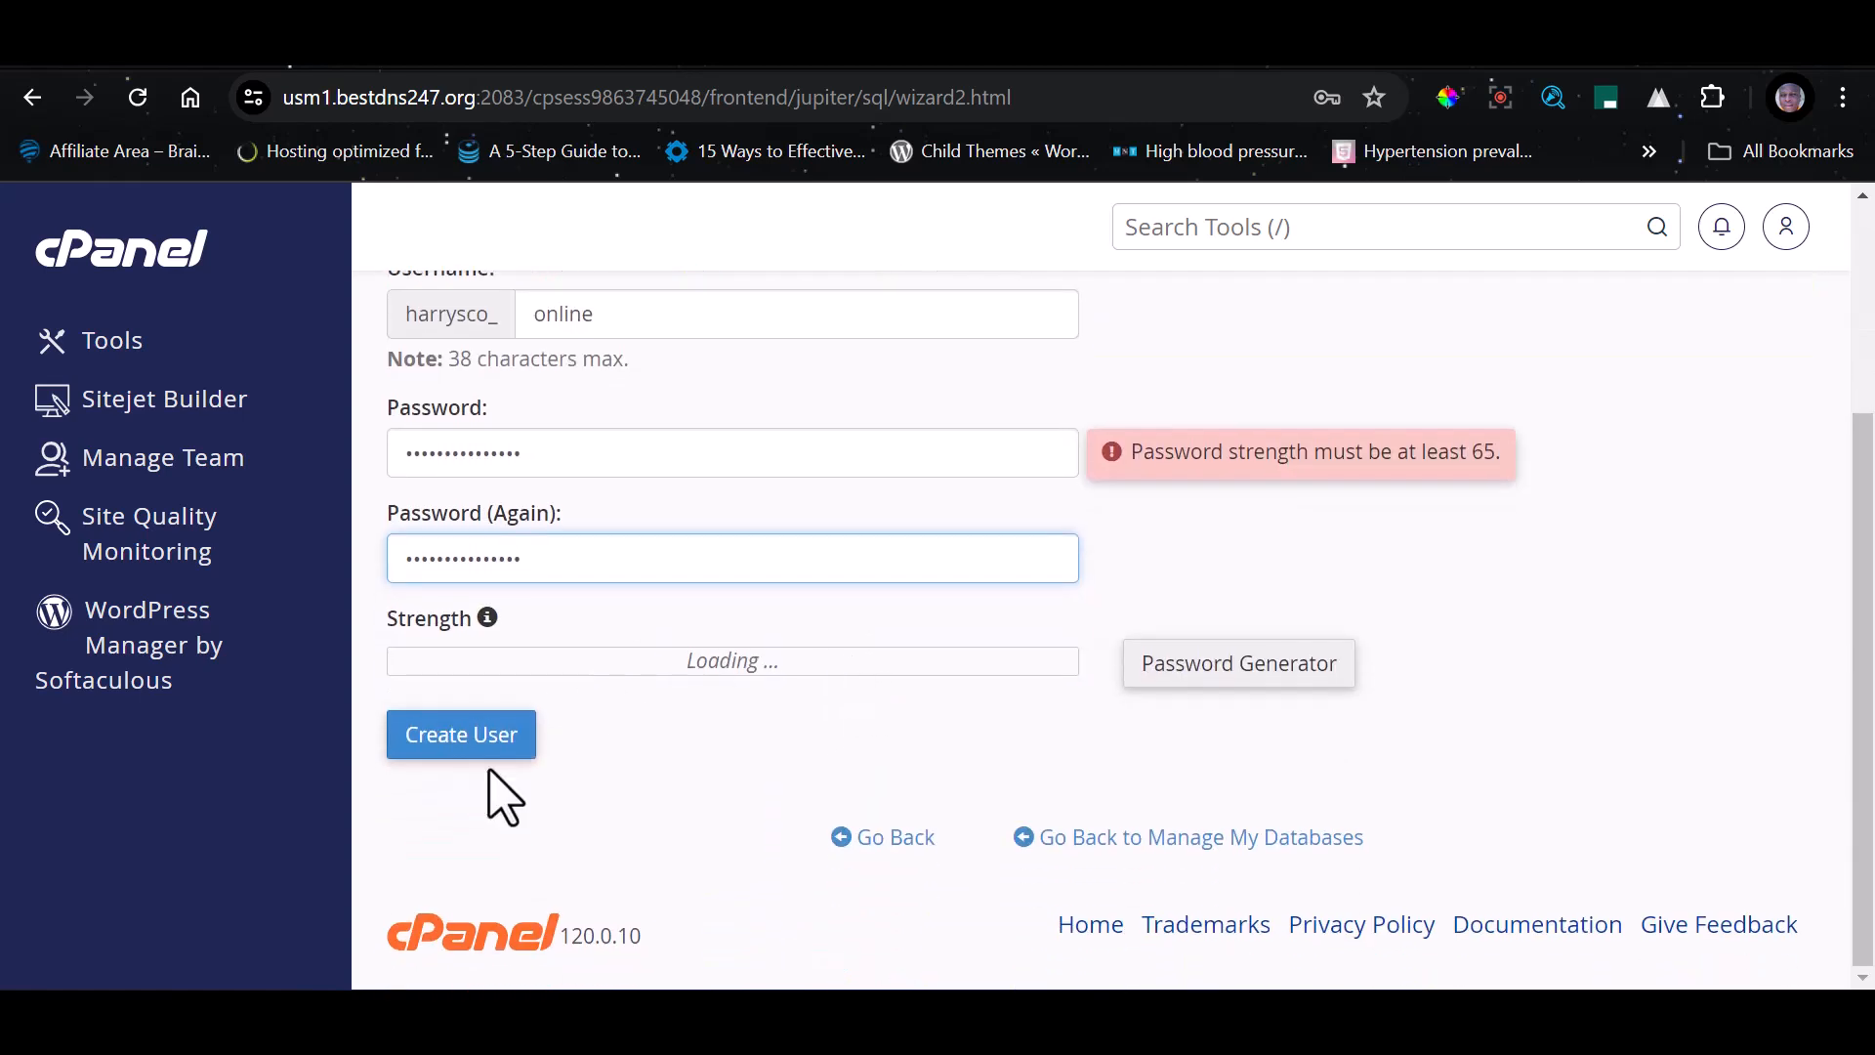
pyautogui.click(488, 744)
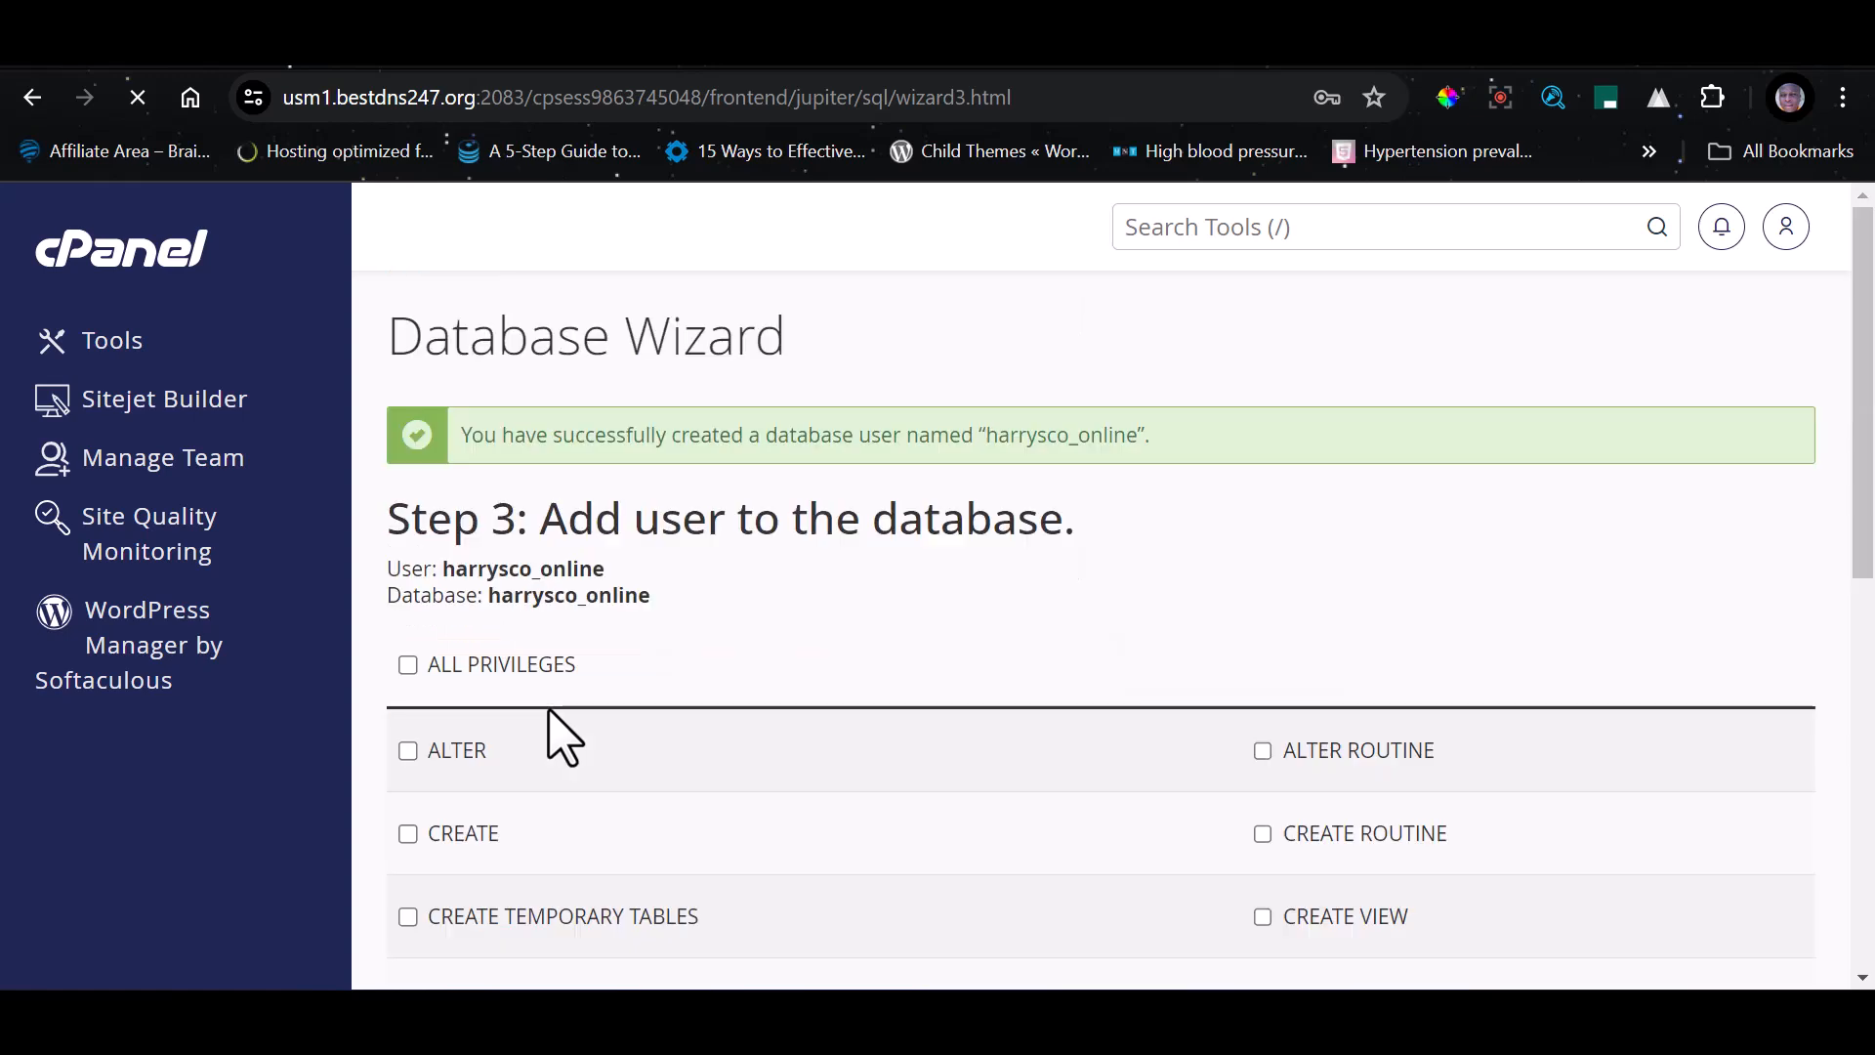
# Add the new user to the online database with ALL PRIVILEGES
pyautogui.scroll(-2, 450, 586)
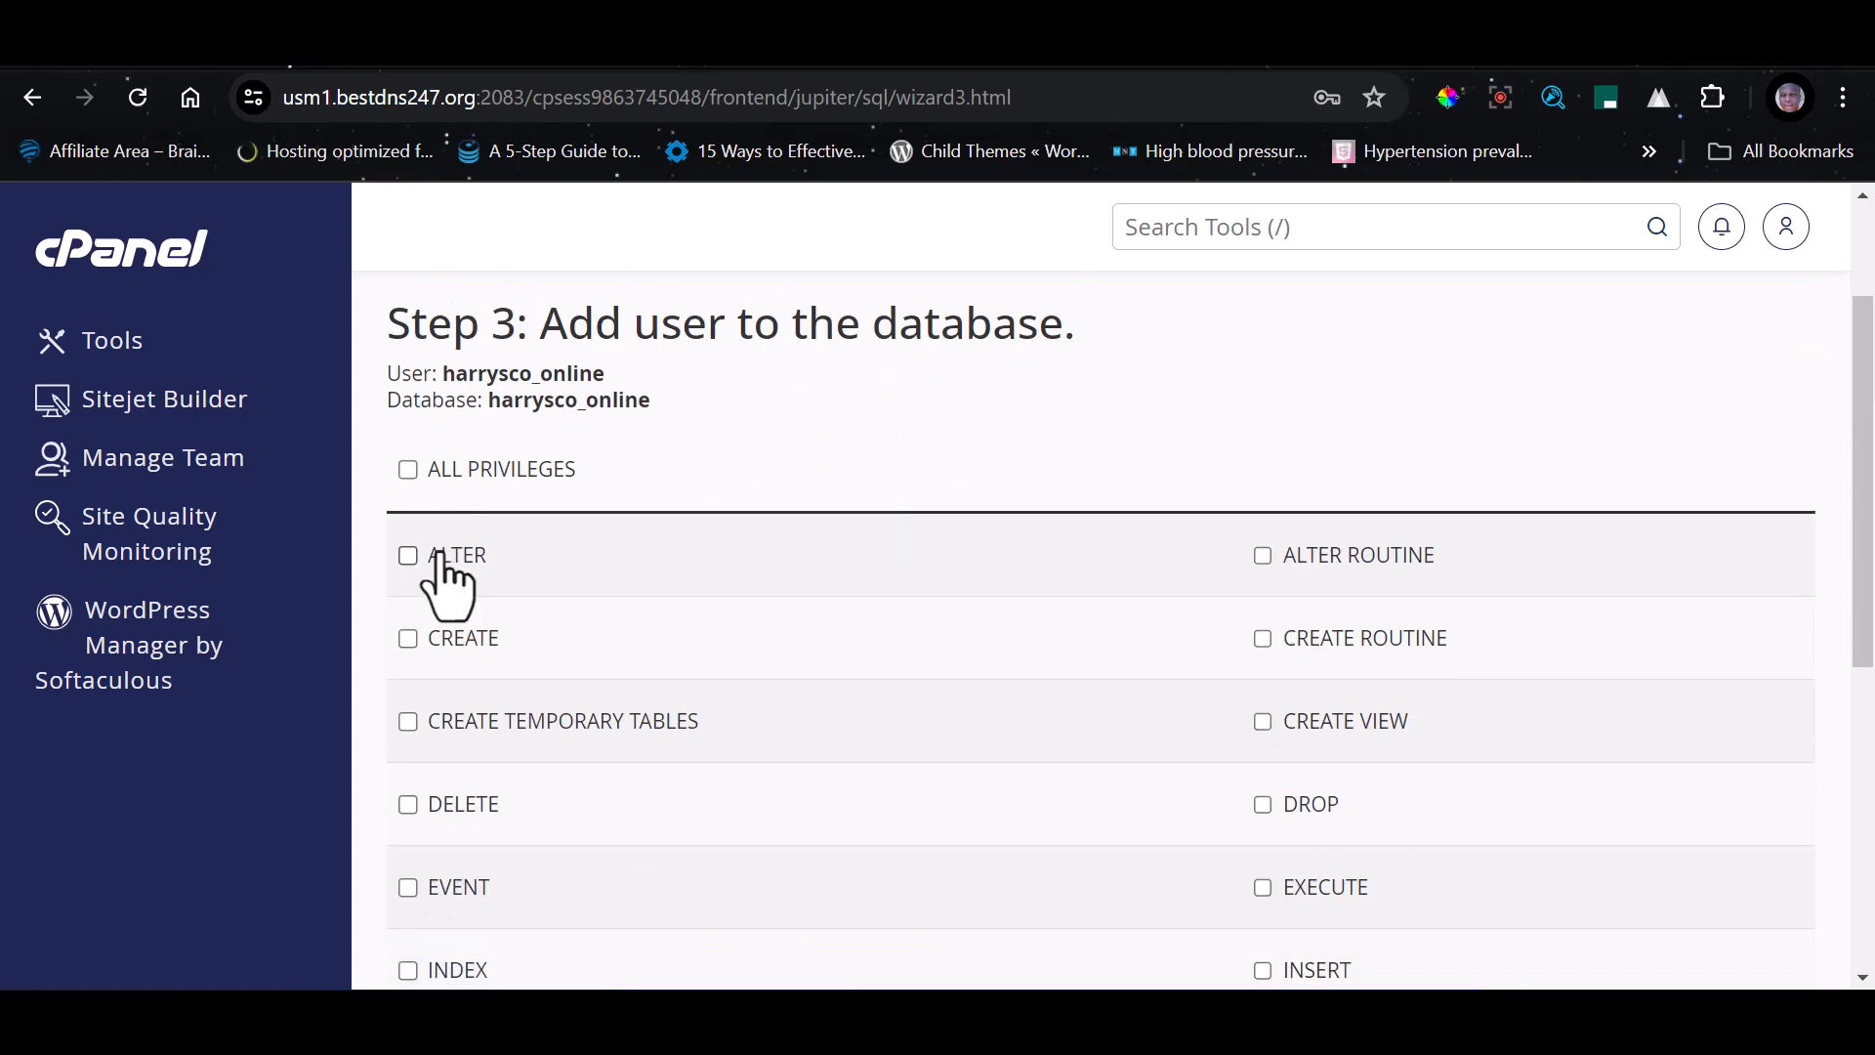
pyautogui.moveTo(399, 337); pyautogui.dragTo(544, 355)
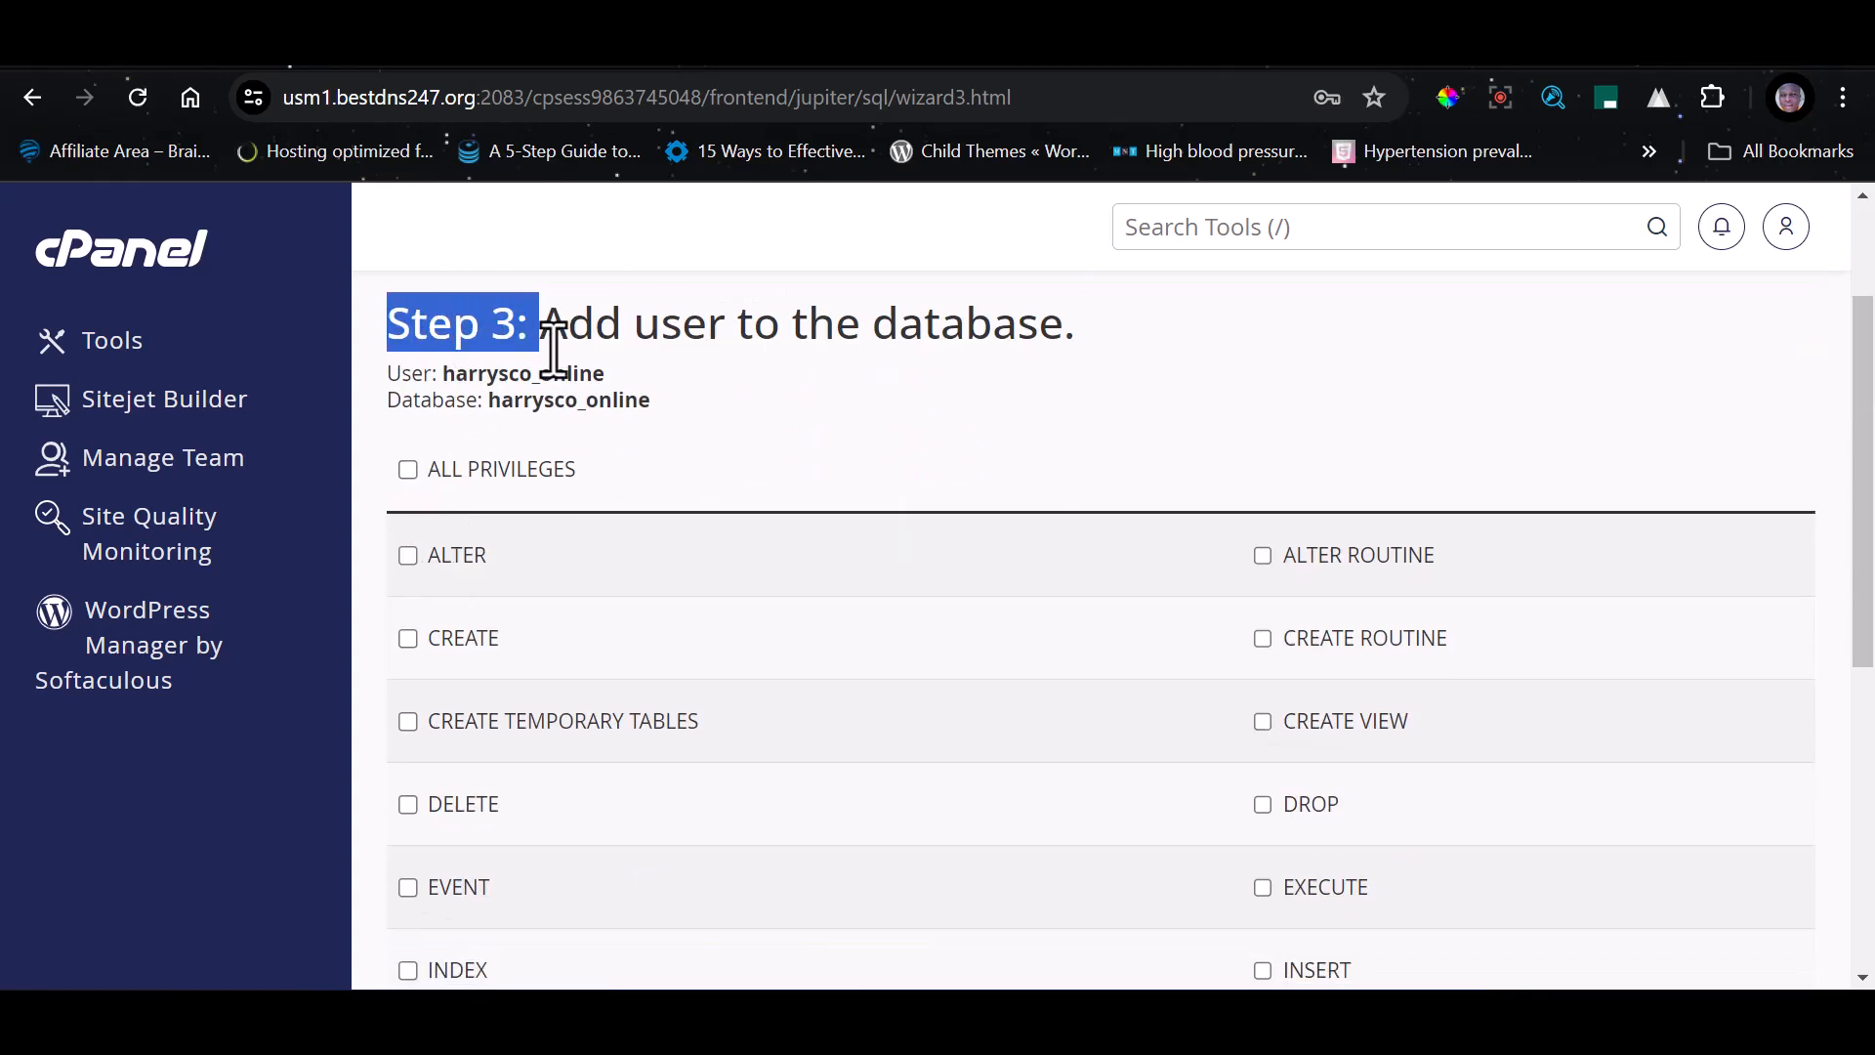
pyautogui.click(408, 469)
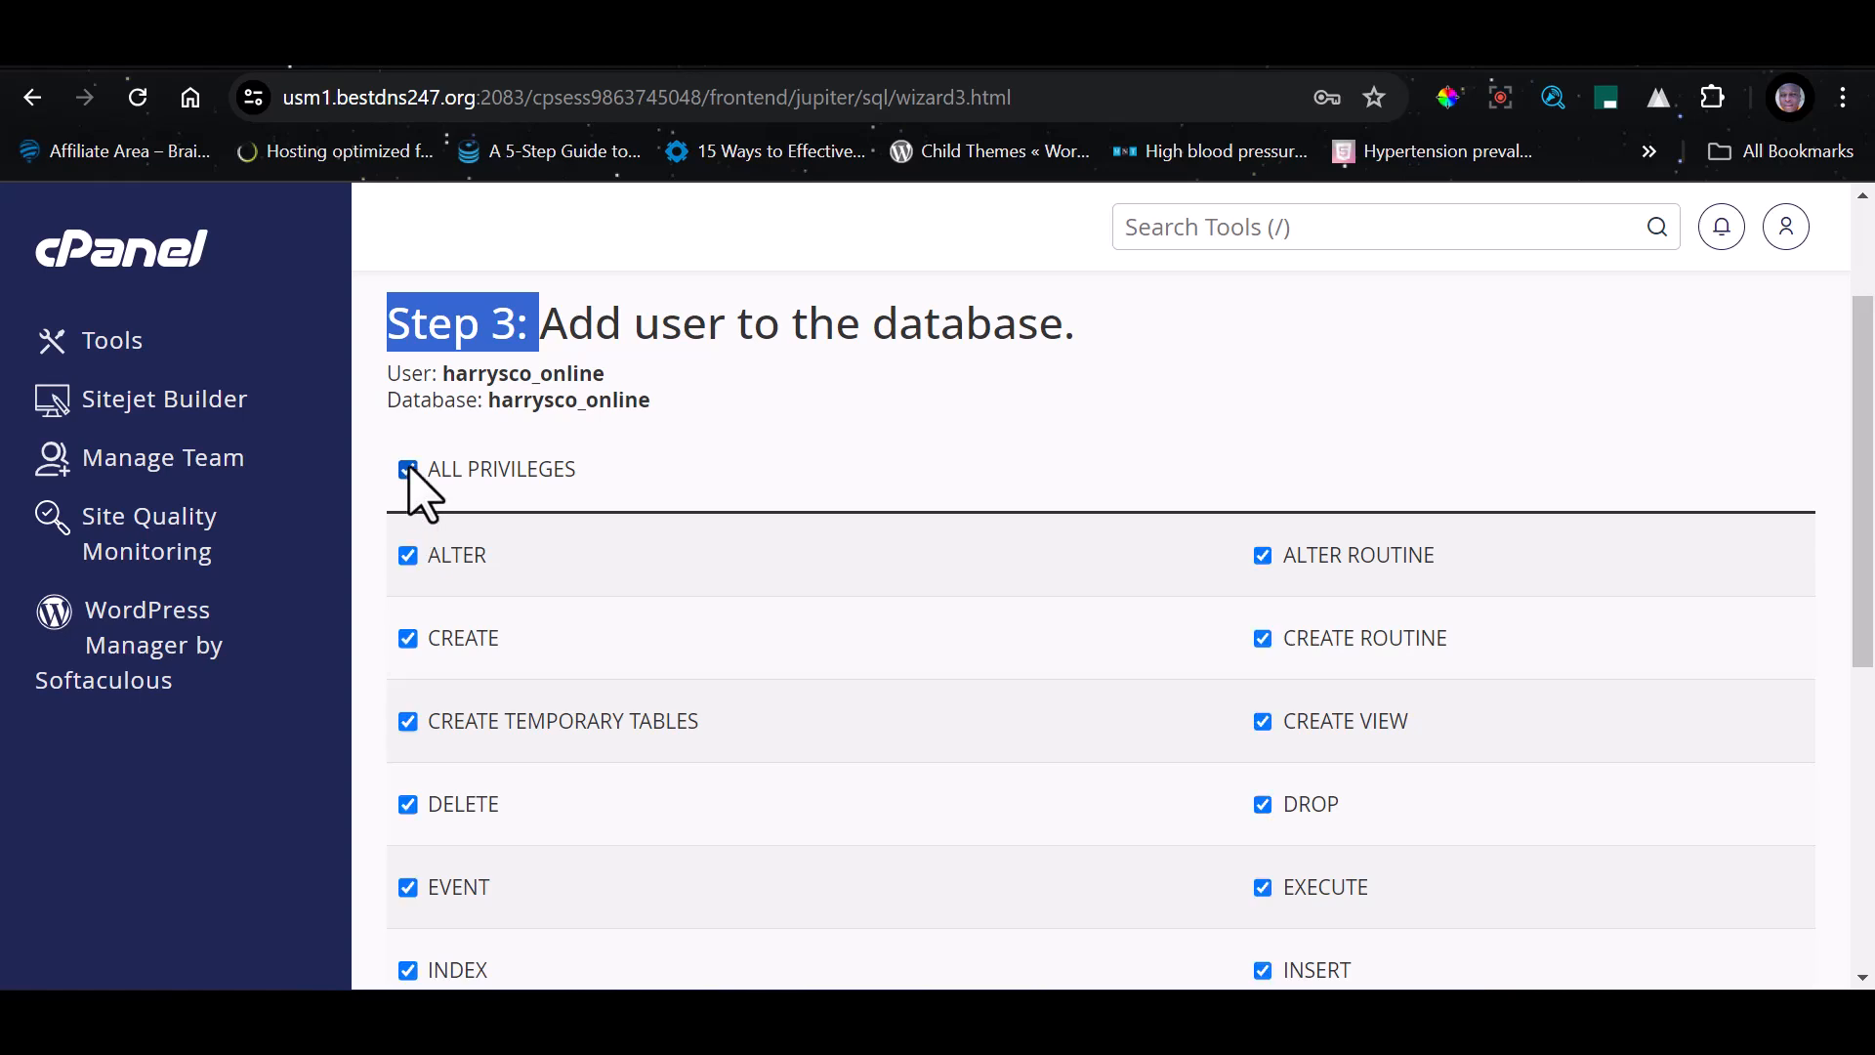
pyautogui.scroll(-6, 870, 636)
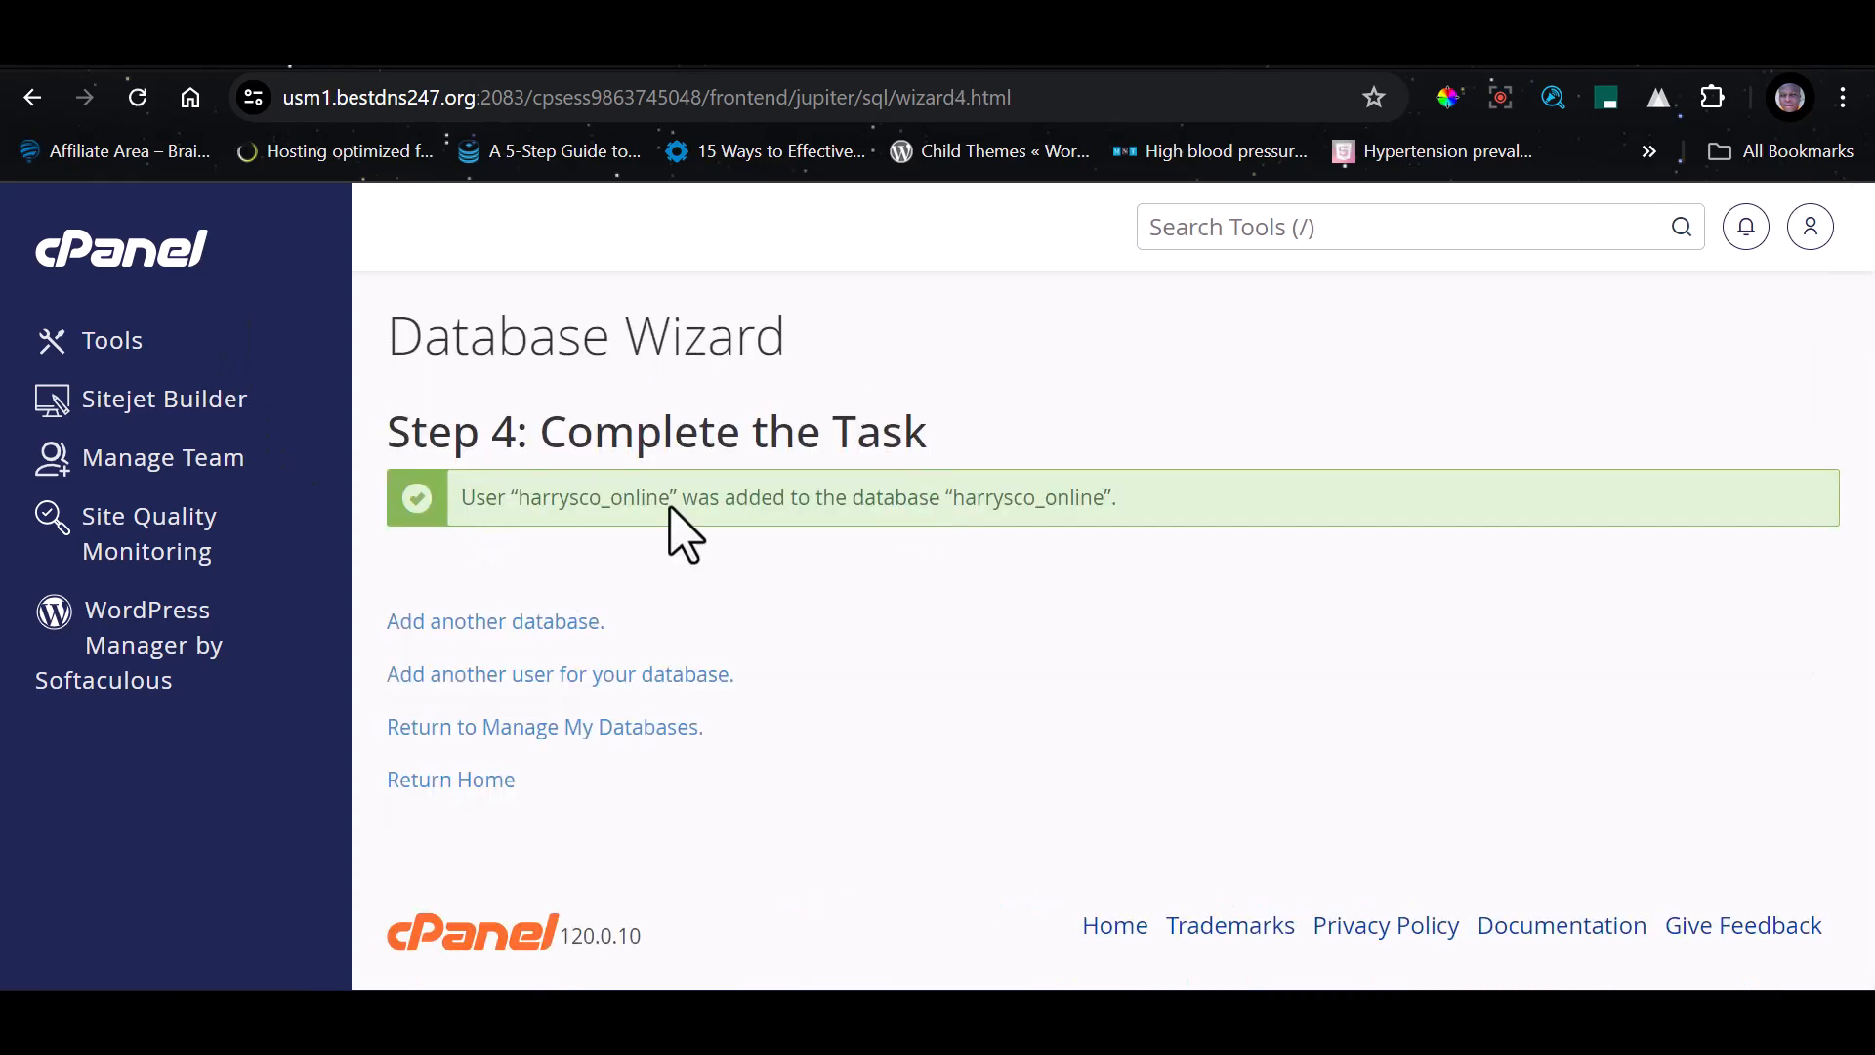
# Search the tools for "php" and open phpMyAdmin
pyautogui.click(1196, 233)
pyautogui.write('php')
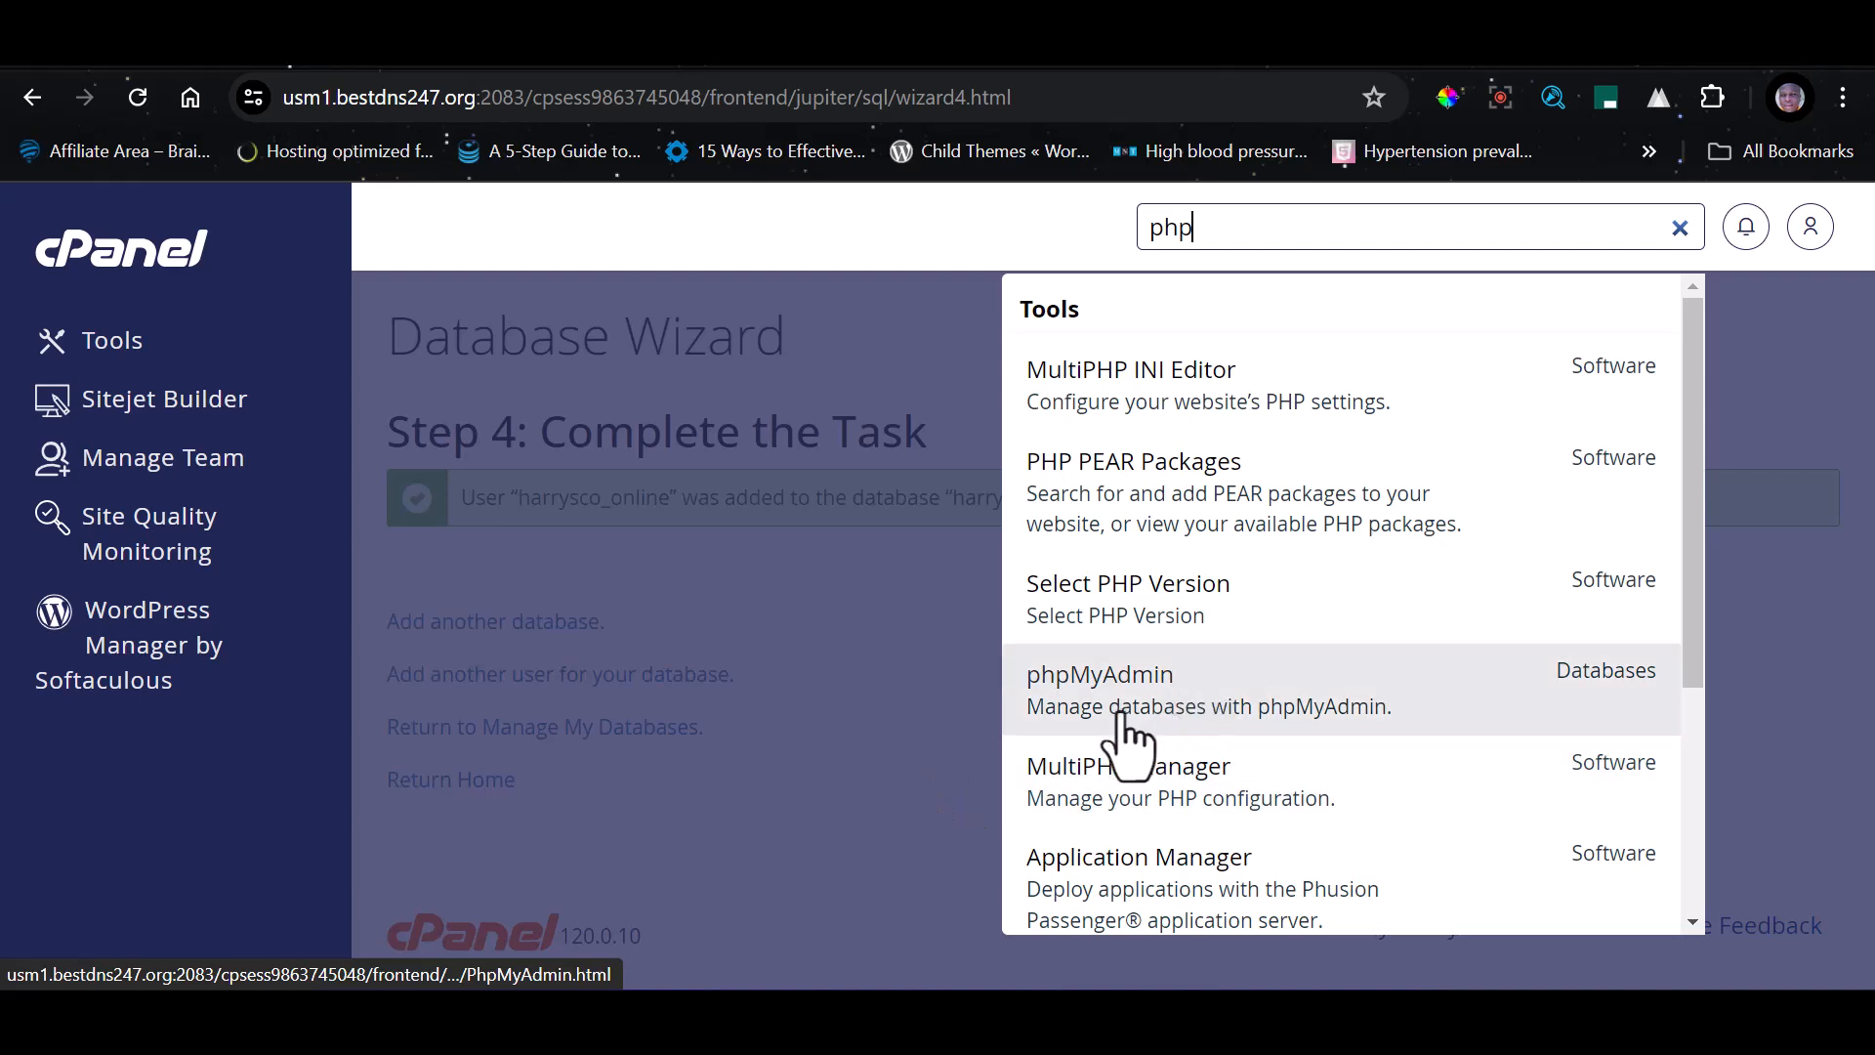
pyautogui.click(1127, 698)
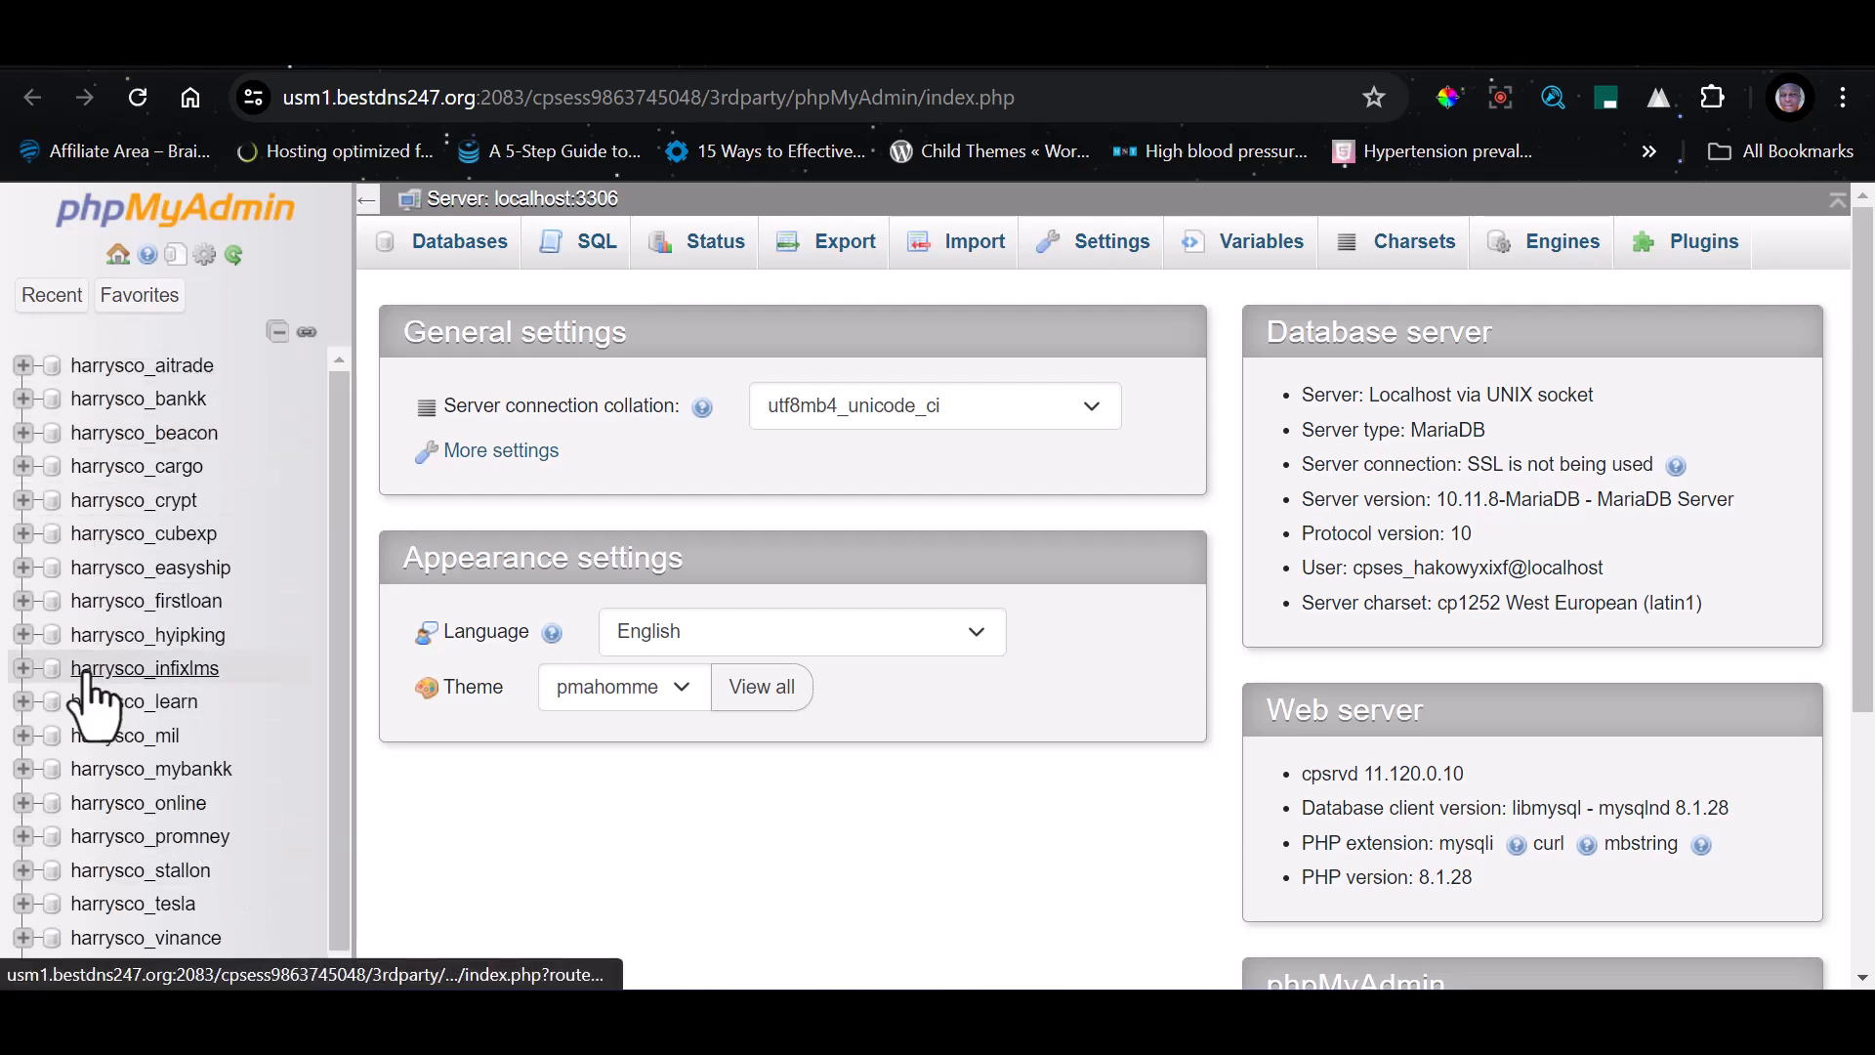
# Import the portalfx_db SQL file from the portalfxsign folder on the Desktop into the harrysco_online database
pyautogui.scroll(-1, 111, 830)
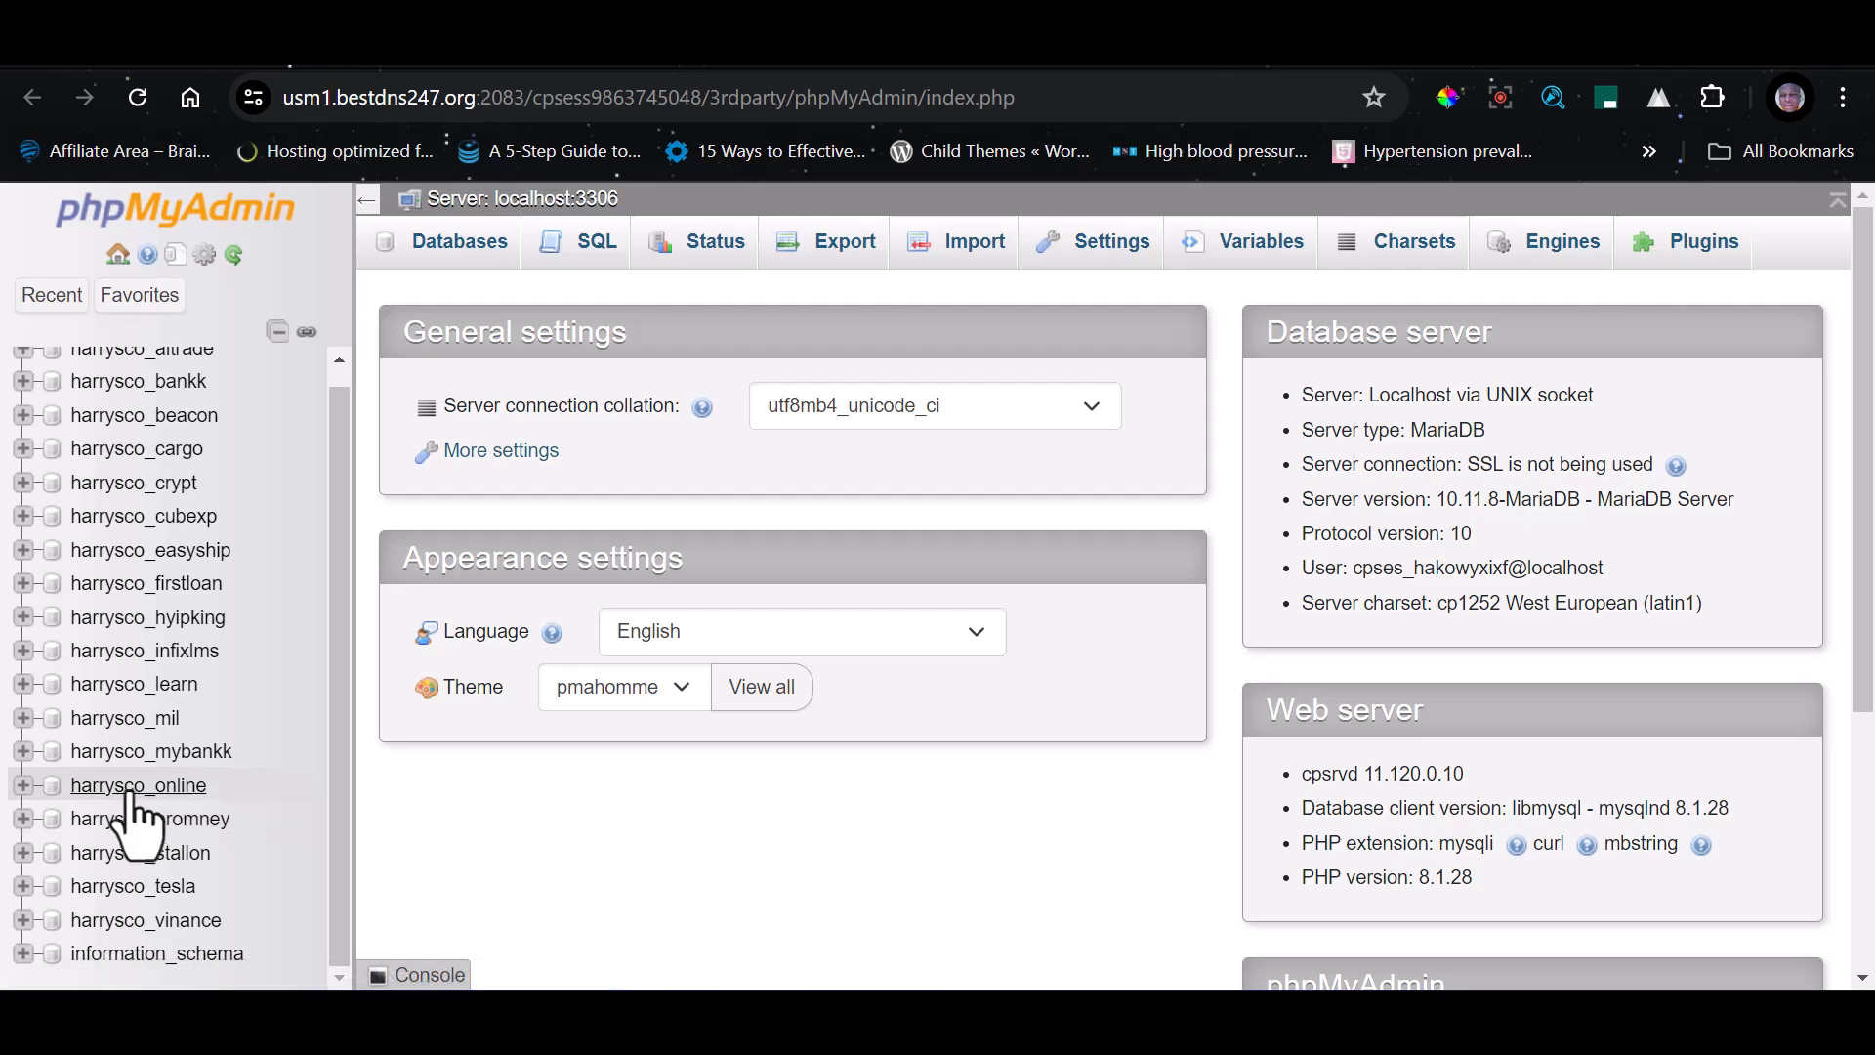
pyautogui.click(128, 793)
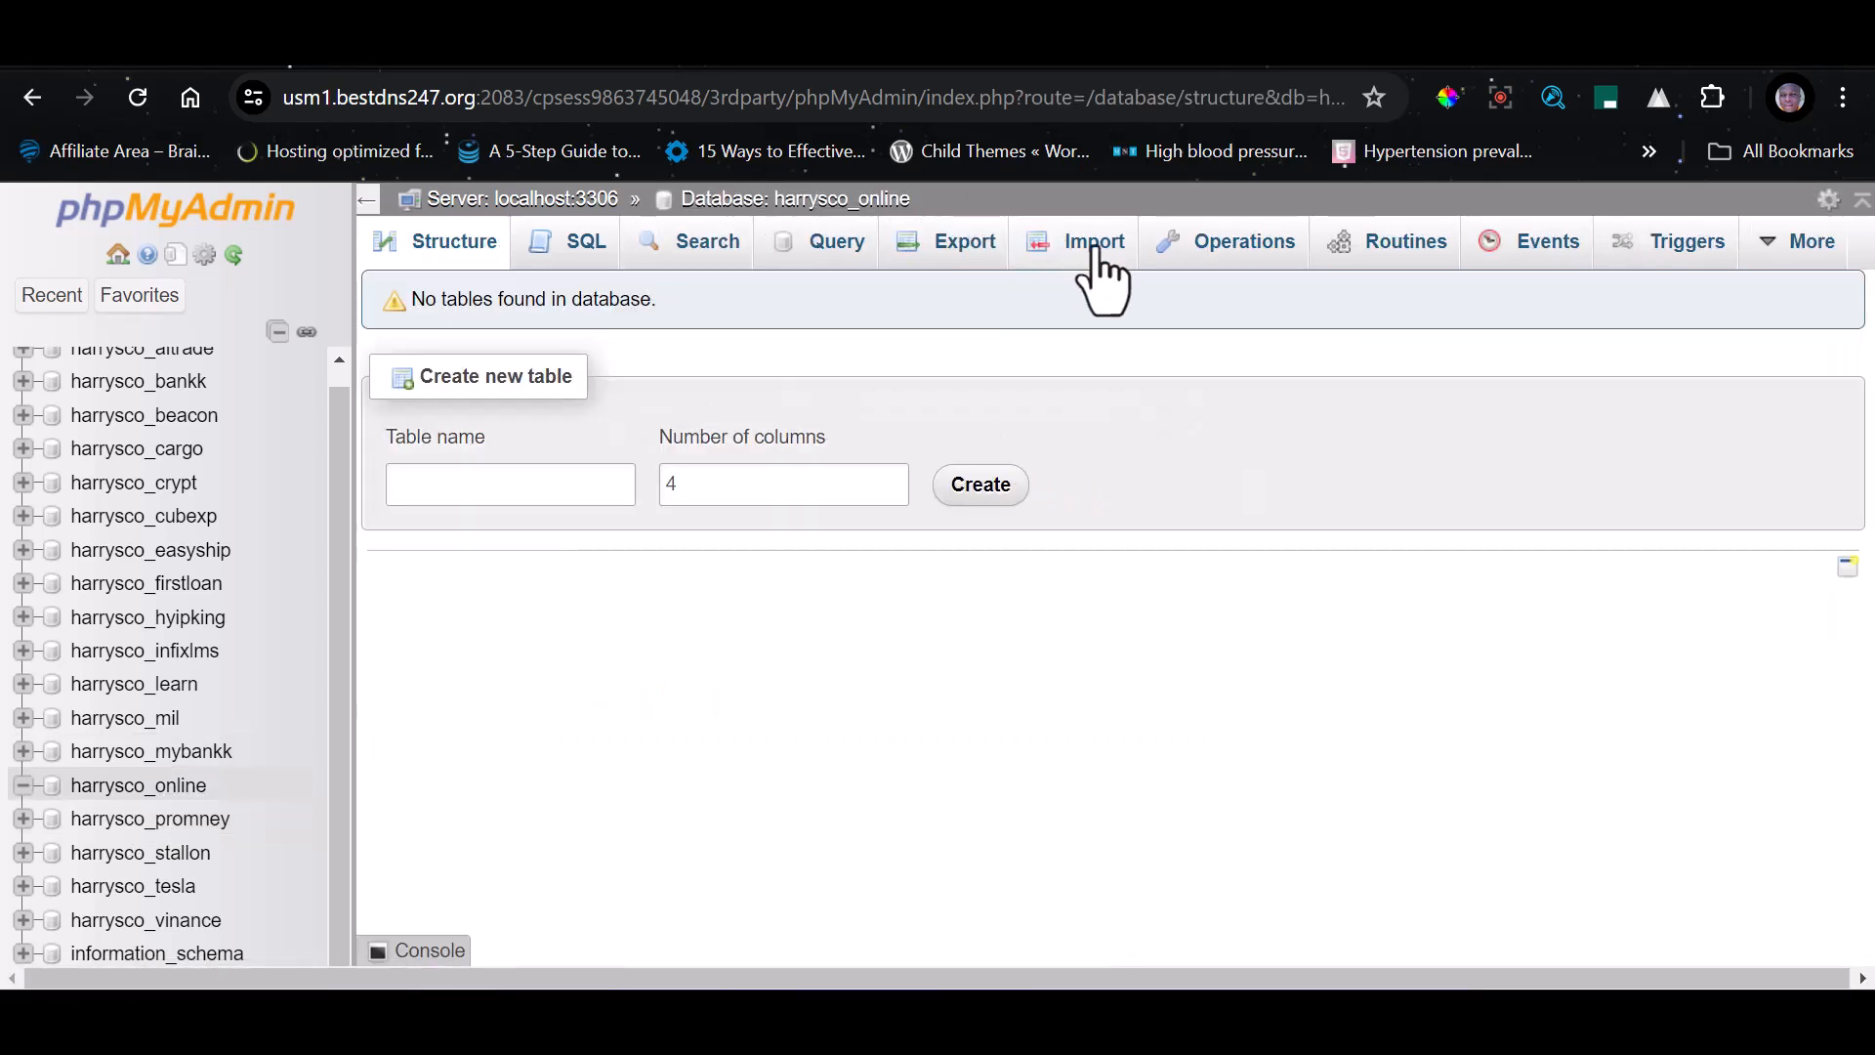
pyautogui.click(1095, 256)
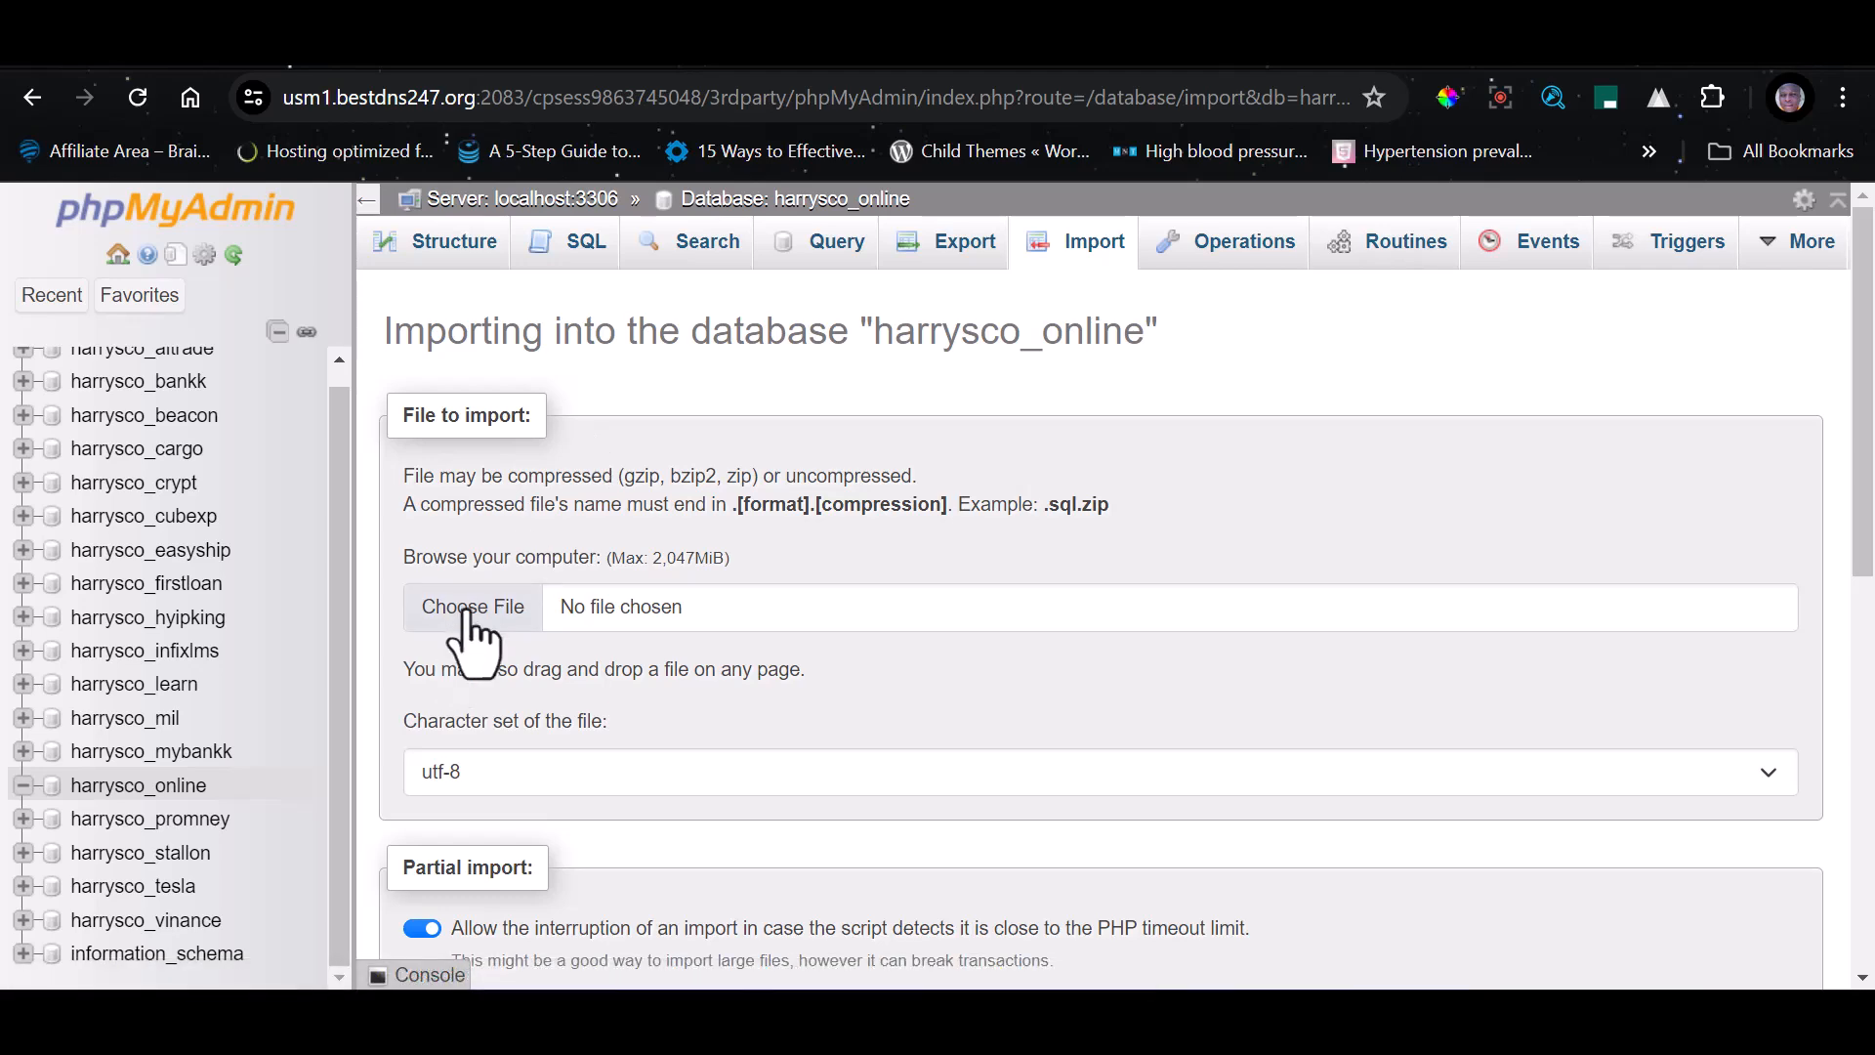
pyautogui.click(483, 625)
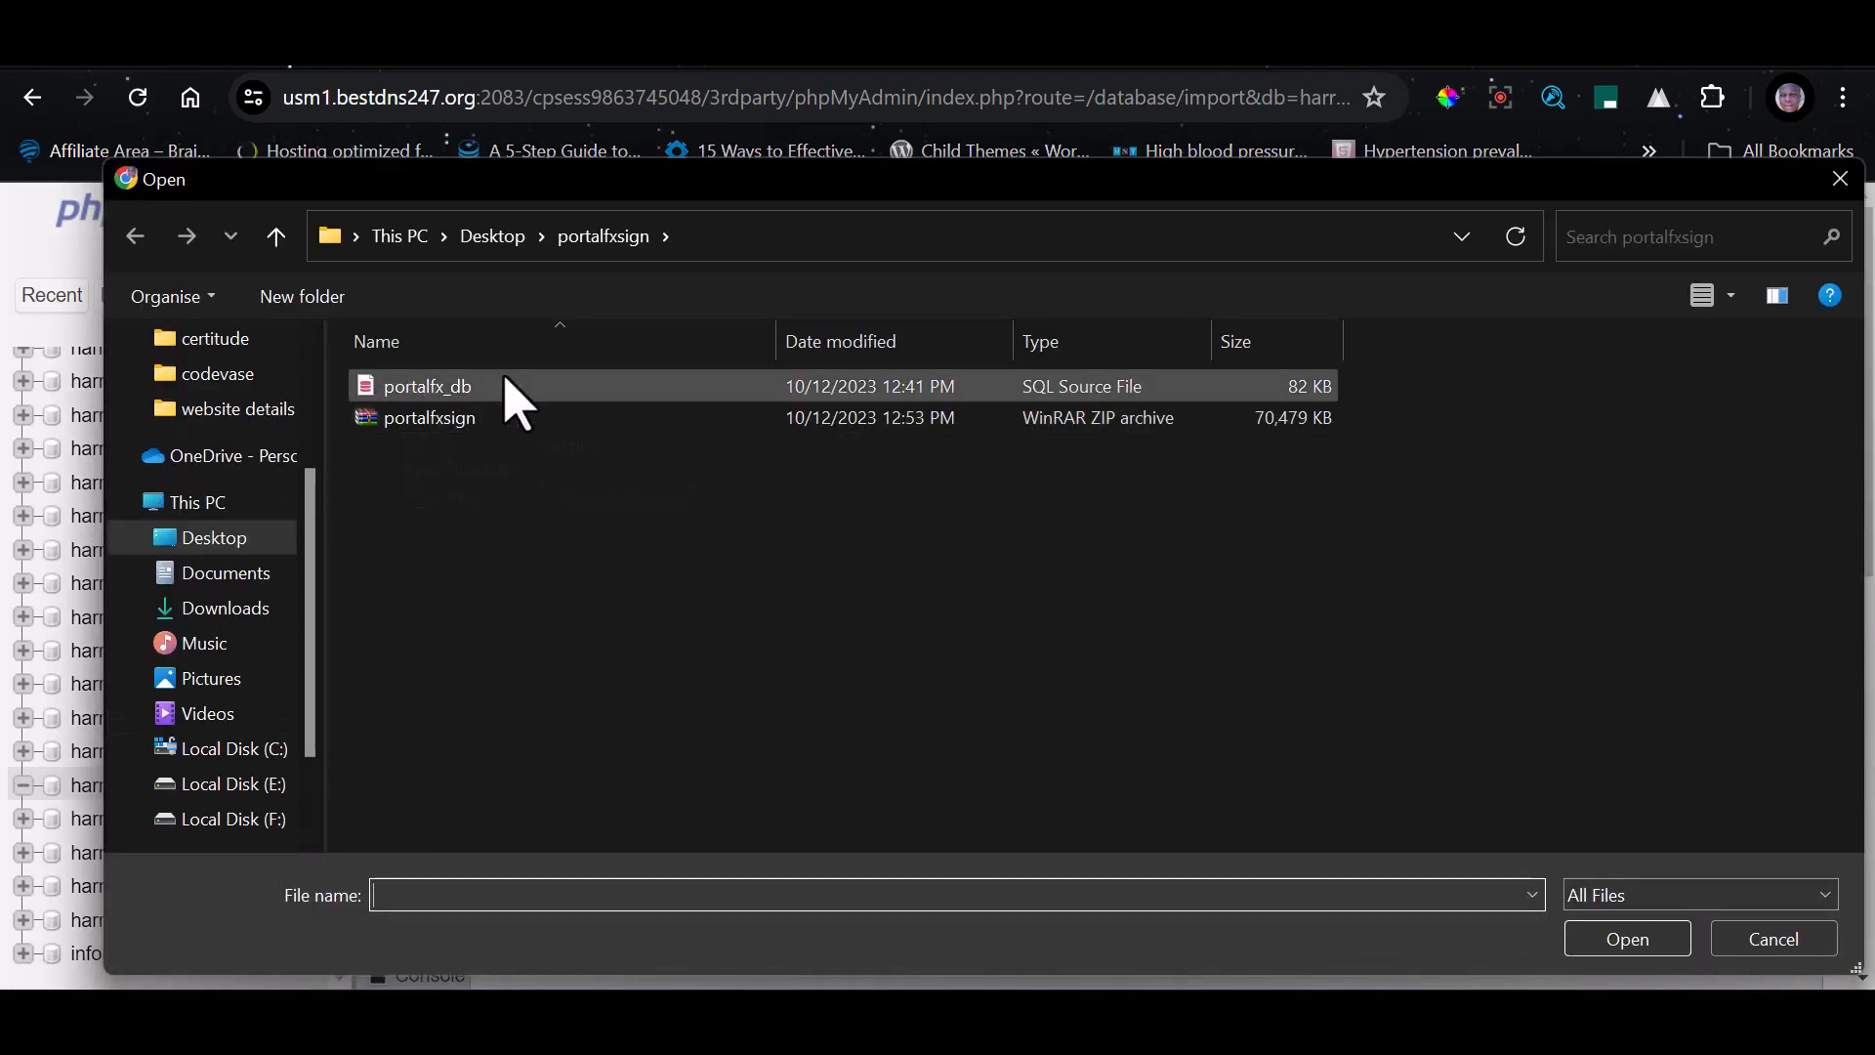
pyautogui.click(503, 386)
pyautogui.click(1619, 943)
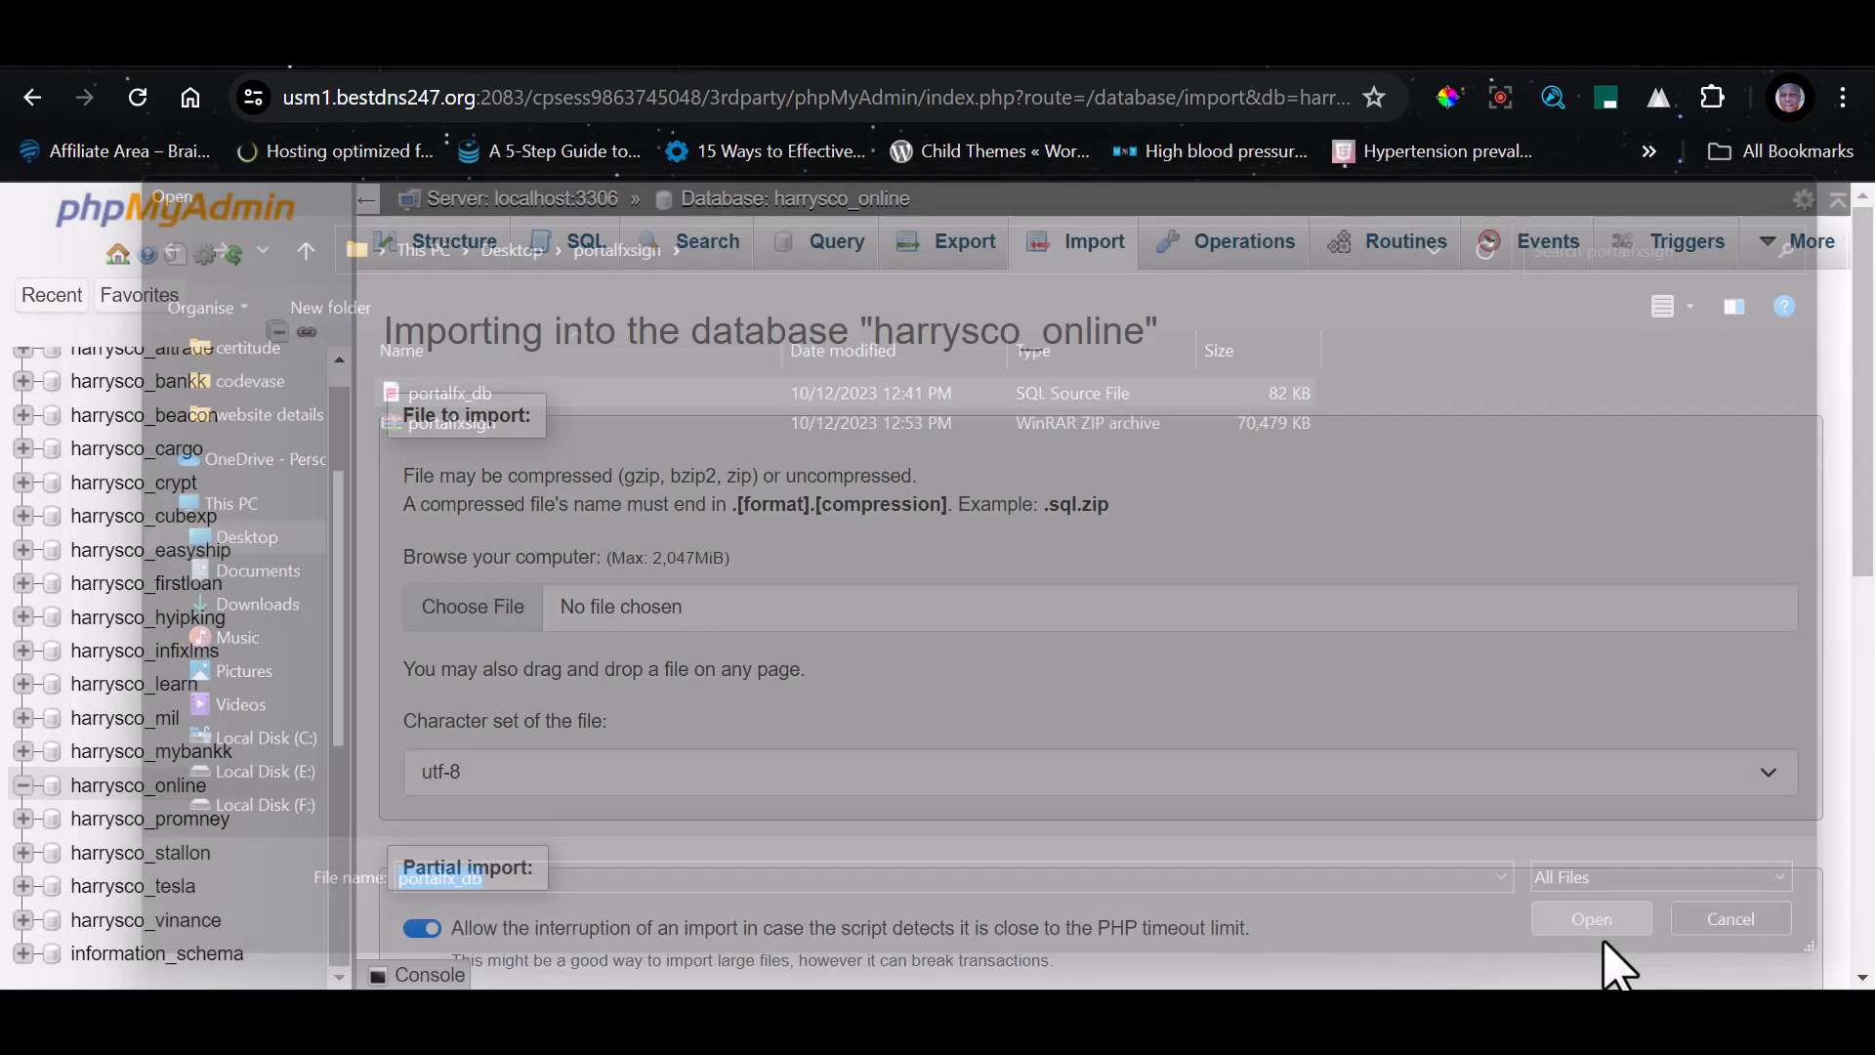
pyautogui.scroll(-8, 637, 651)
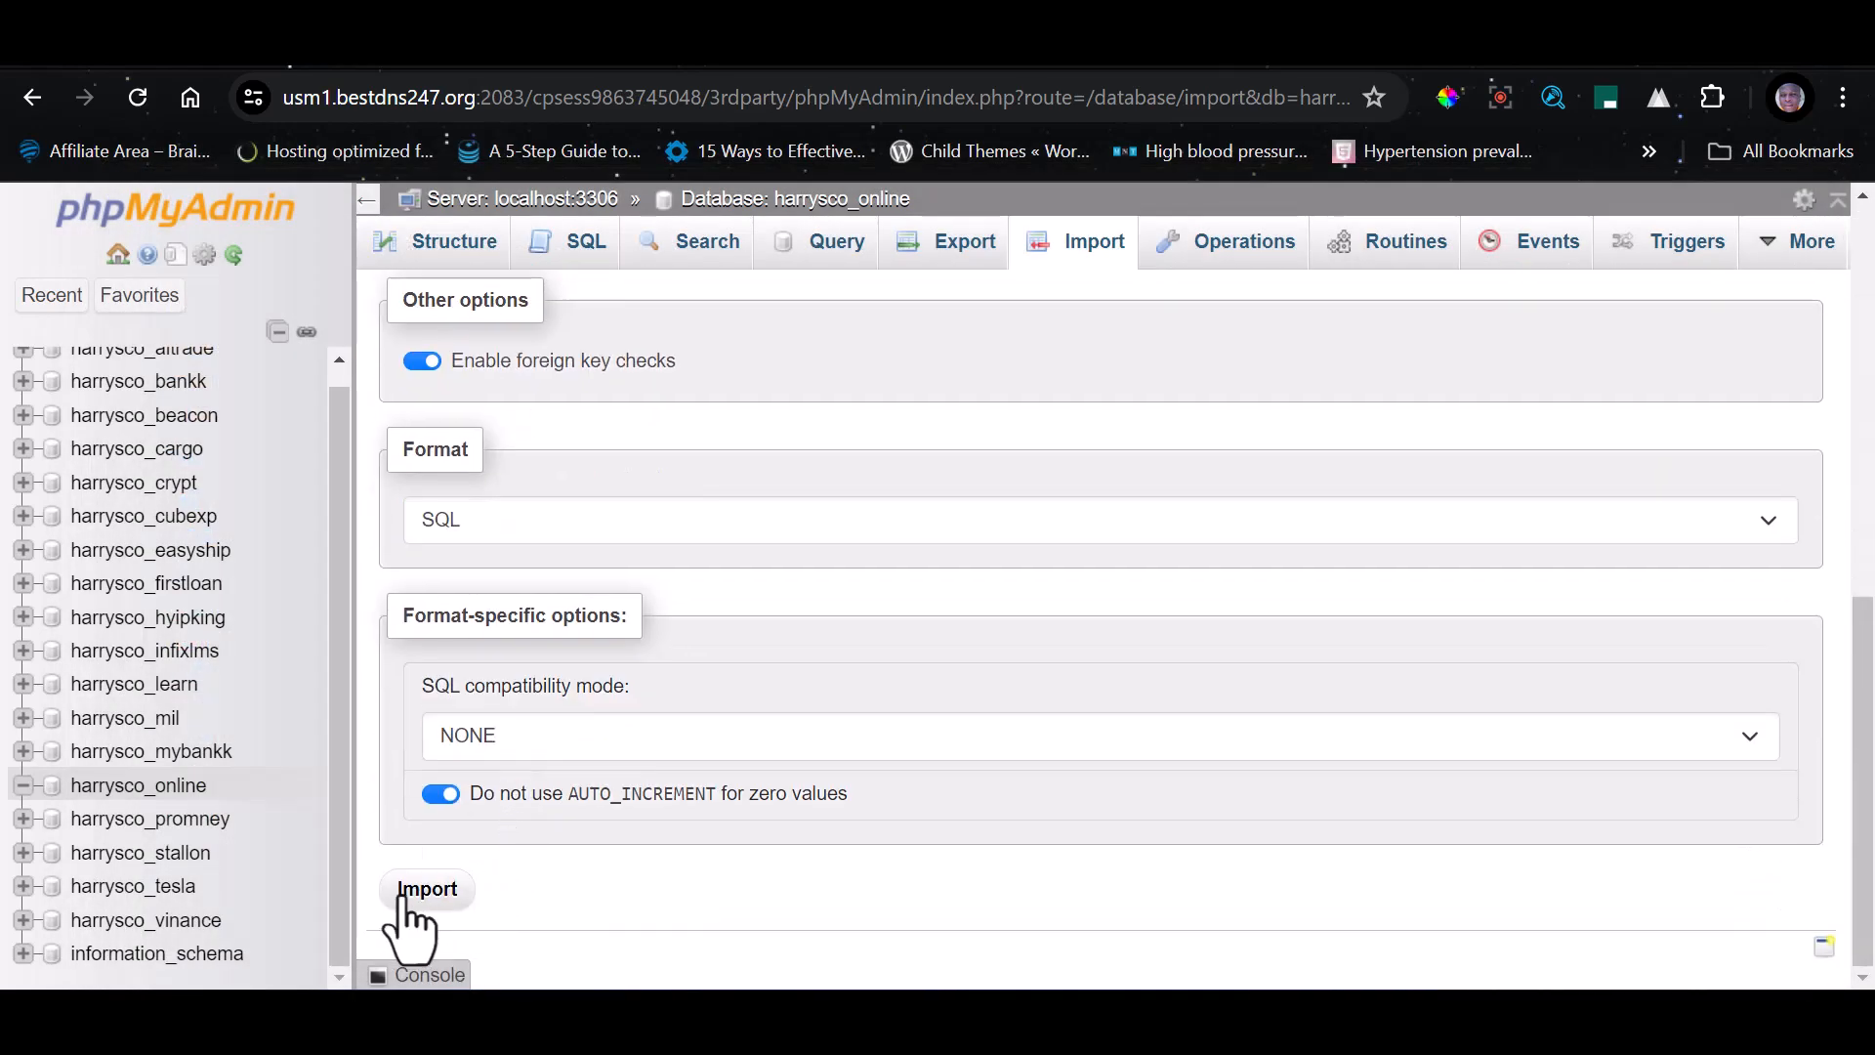
pyautogui.click(404, 896)
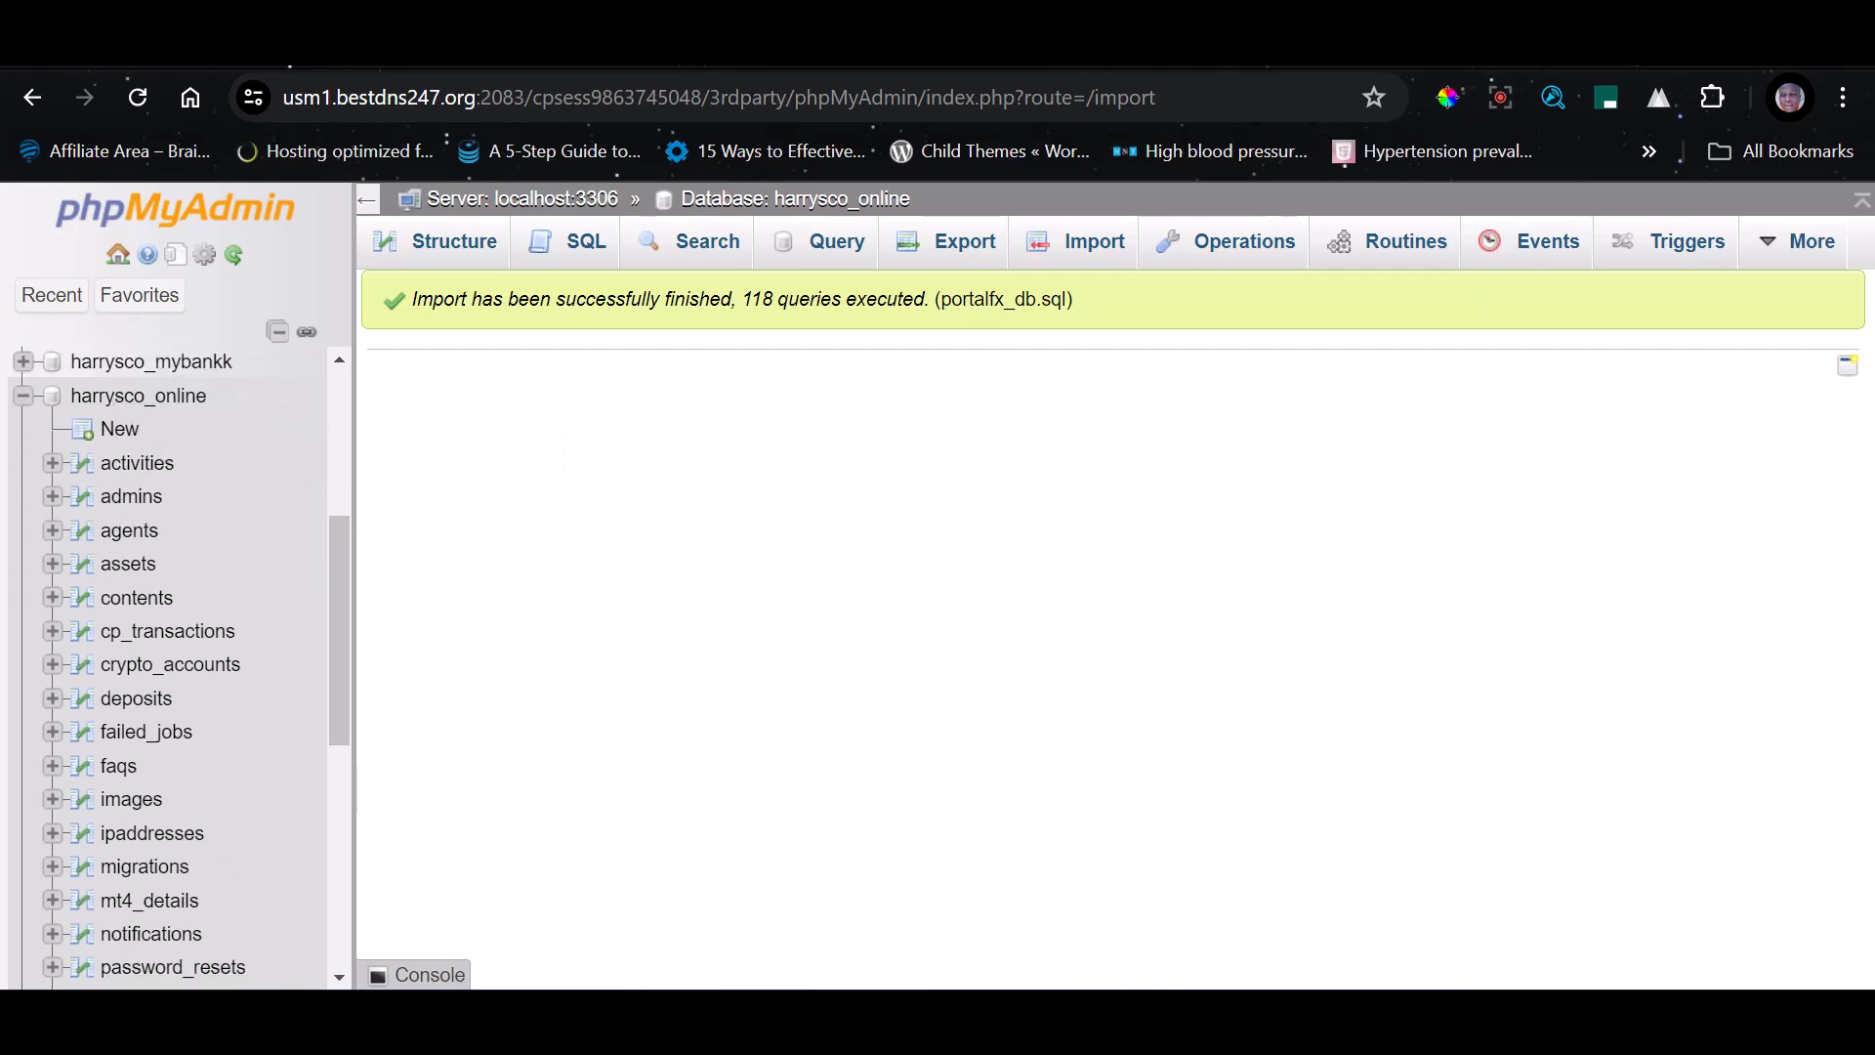
# Switch back to File Manager and look through the subdomain's extracted files, including the ee folder, for the environment files
pyautogui.click(1473, 68)
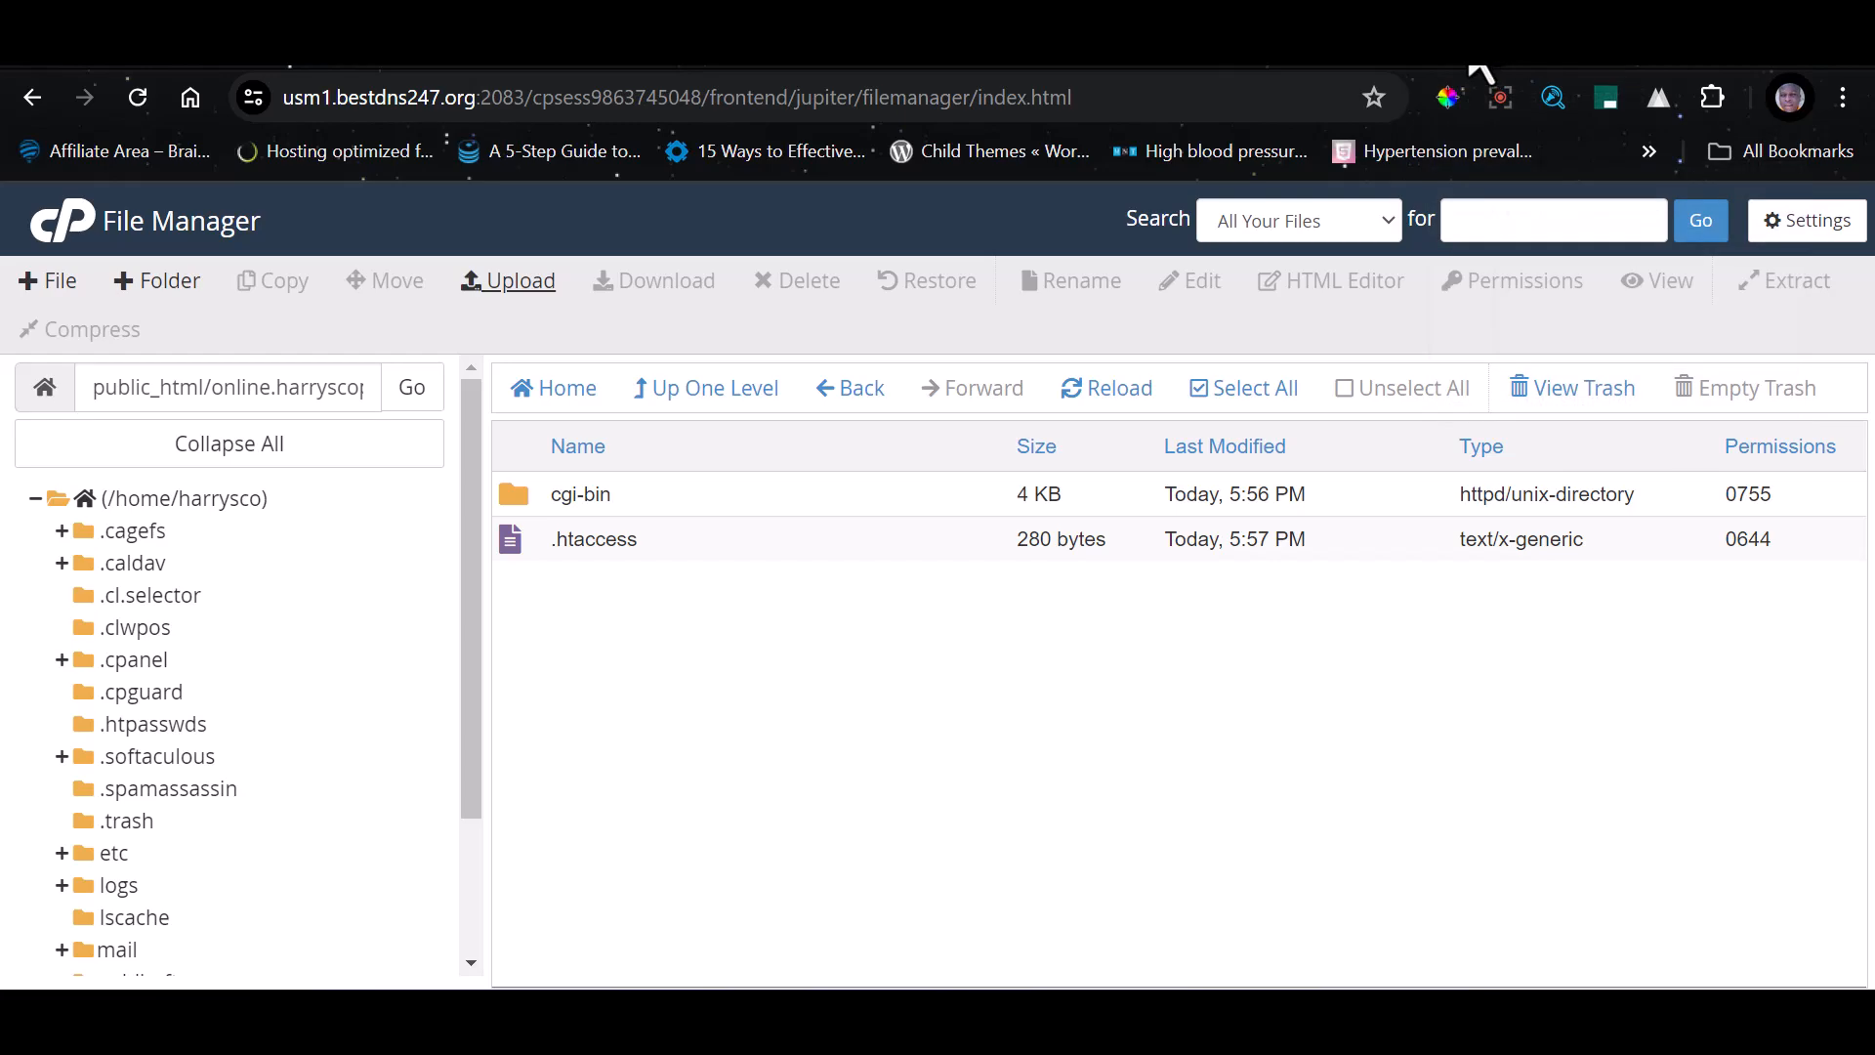
pyautogui.scroll(4, 625, 723)
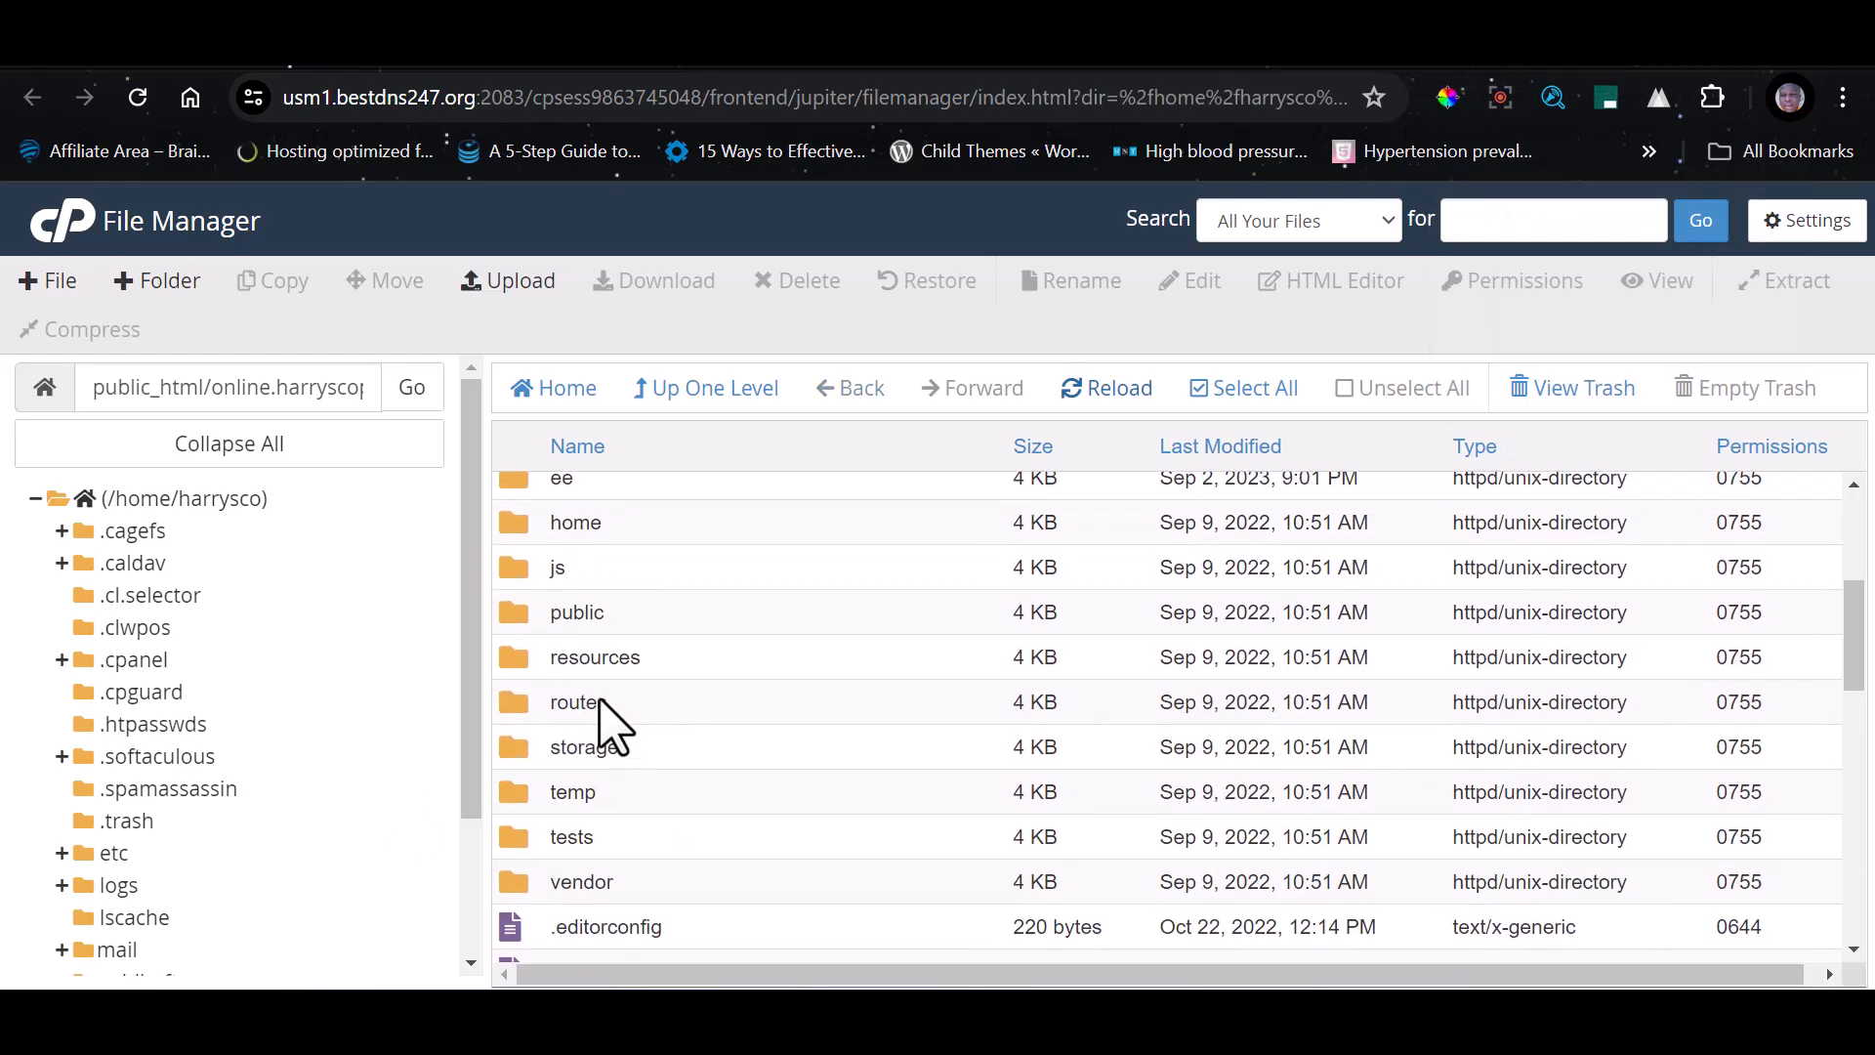
pyautogui.scroll(2, 610, 645)
pyautogui.scroll(-2, 601, 649)
pyautogui.scroll(3, 606, 713)
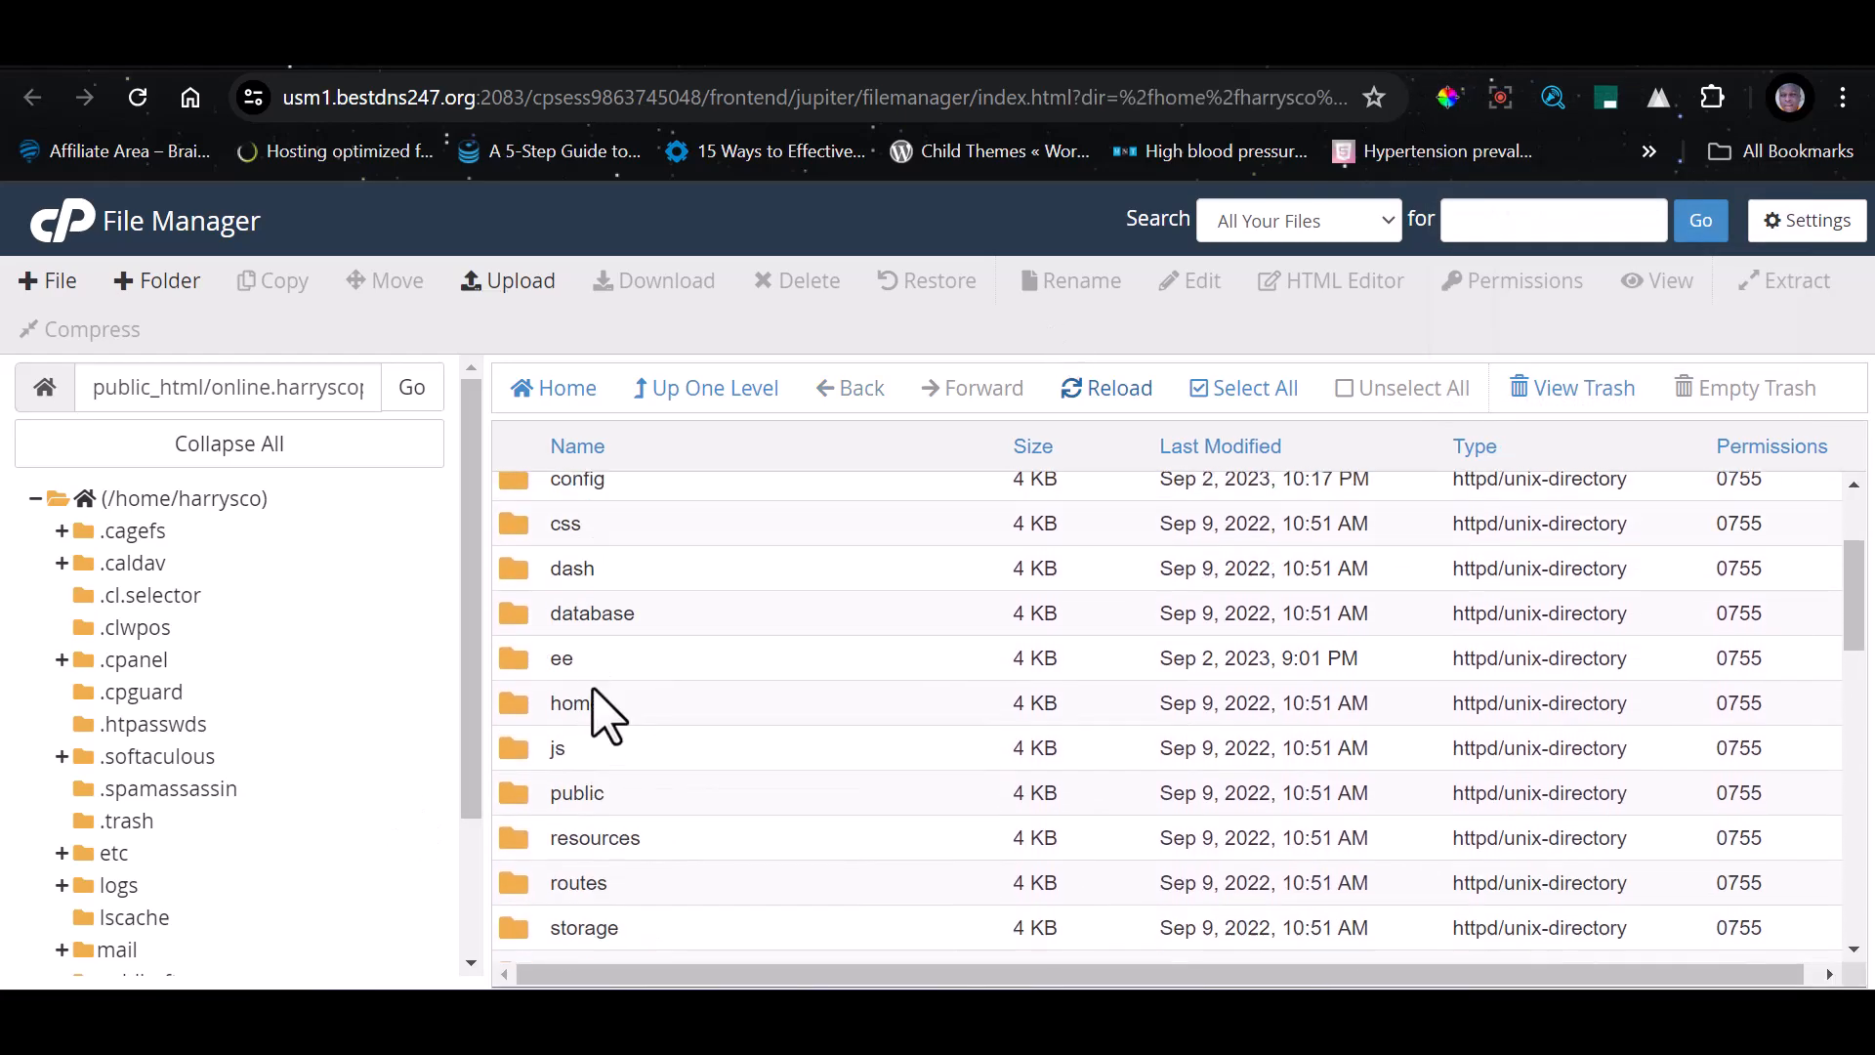
pyautogui.scroll(-4, 664, 684)
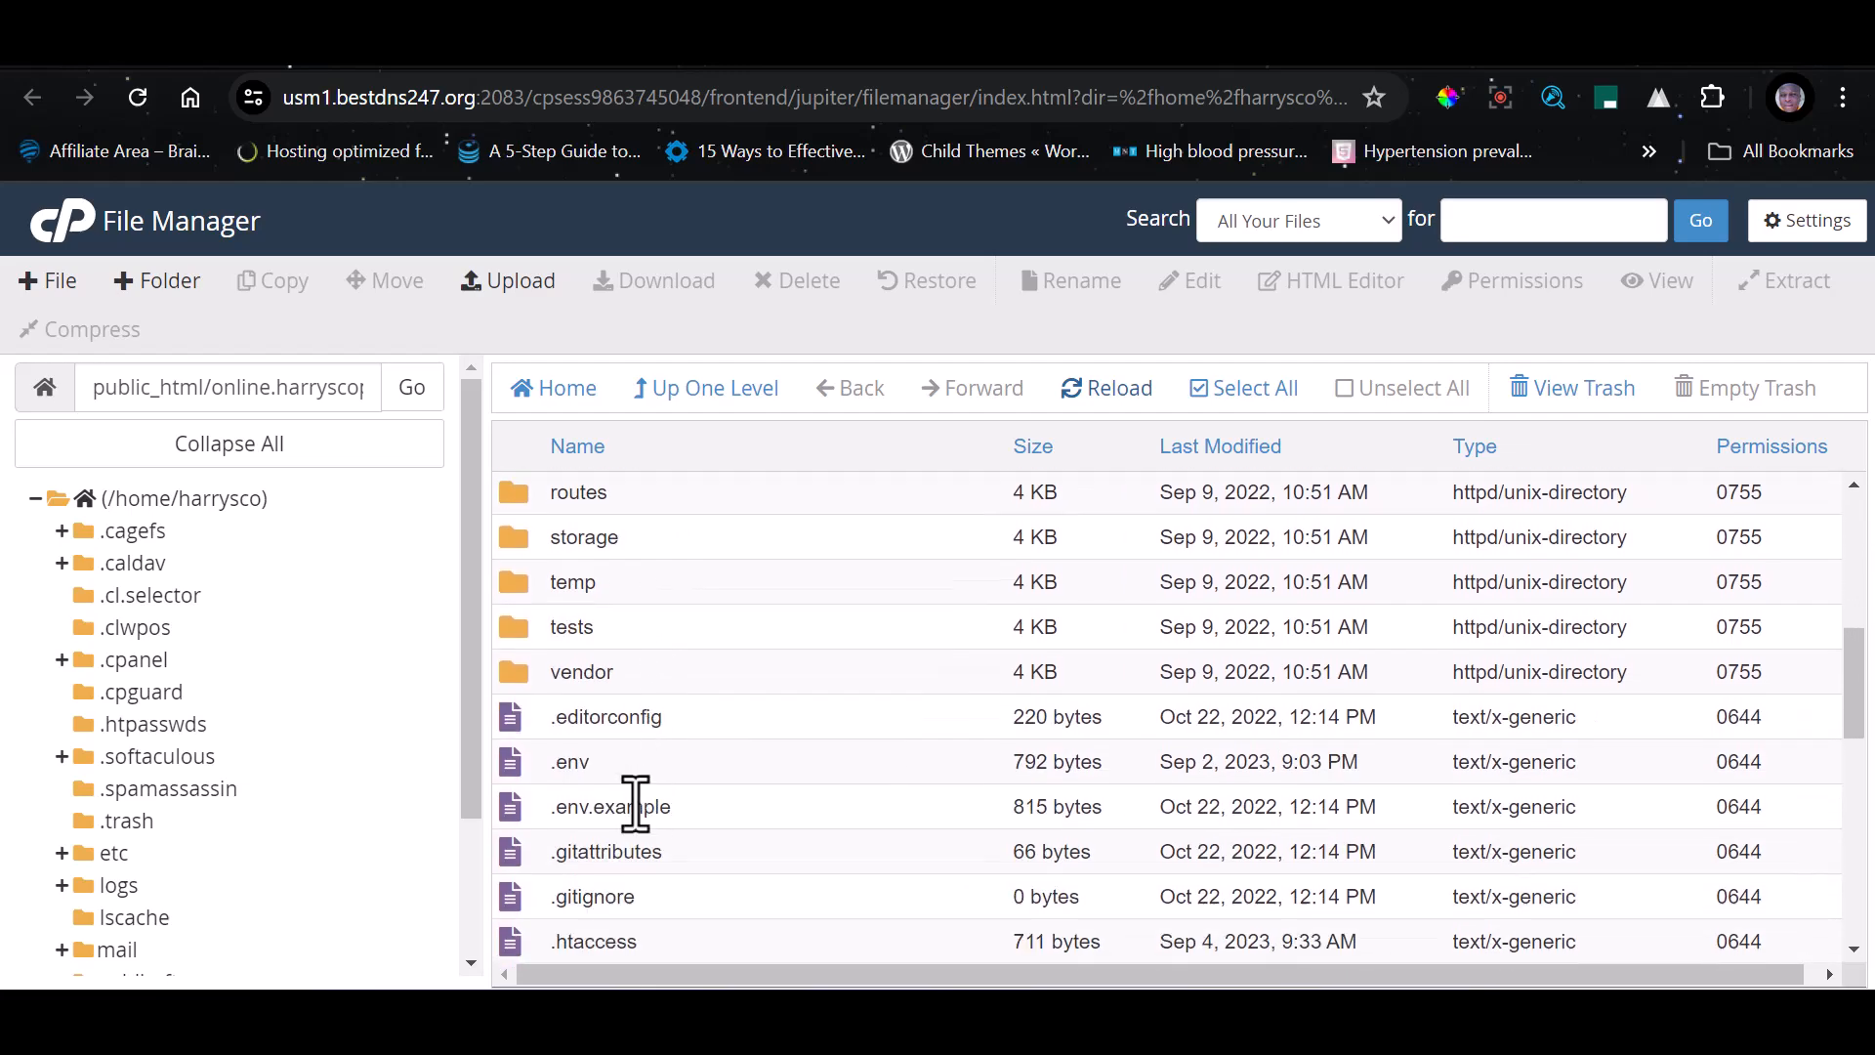
pyautogui.scroll(4, 645, 781)
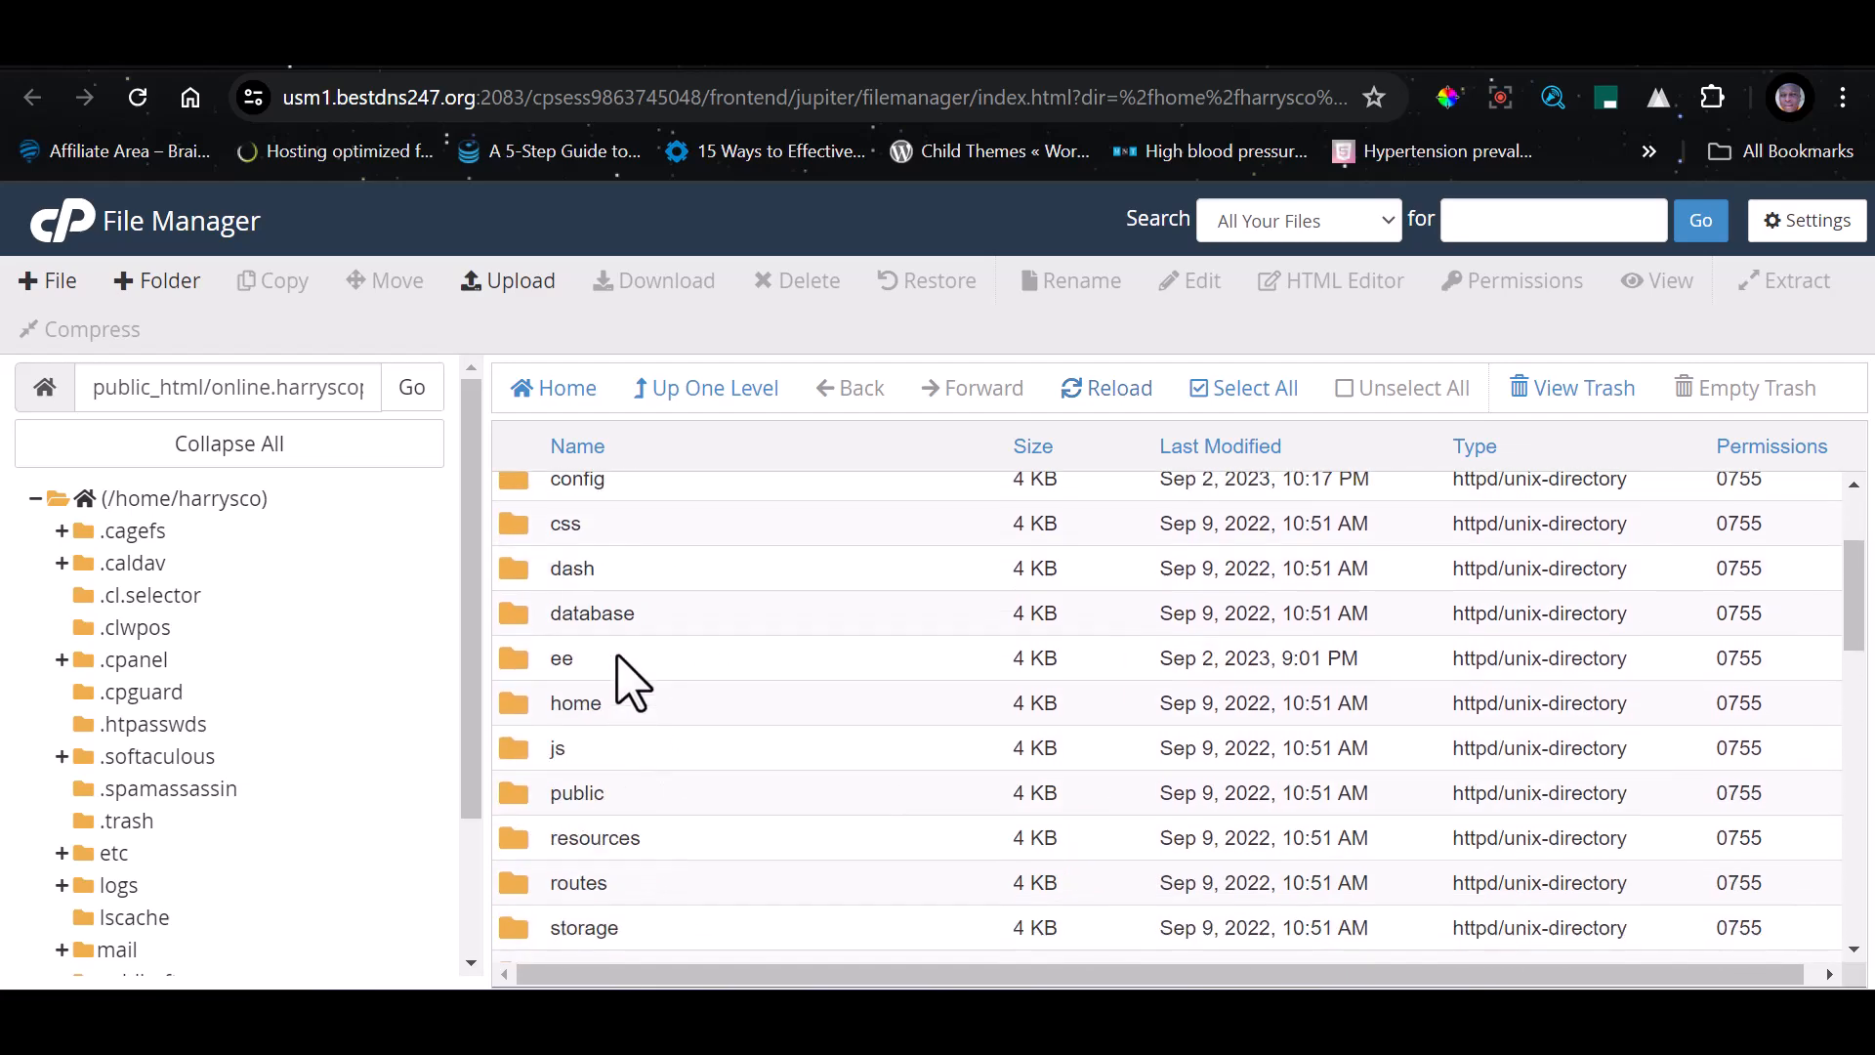
pyautogui.doubleClick(618, 657)
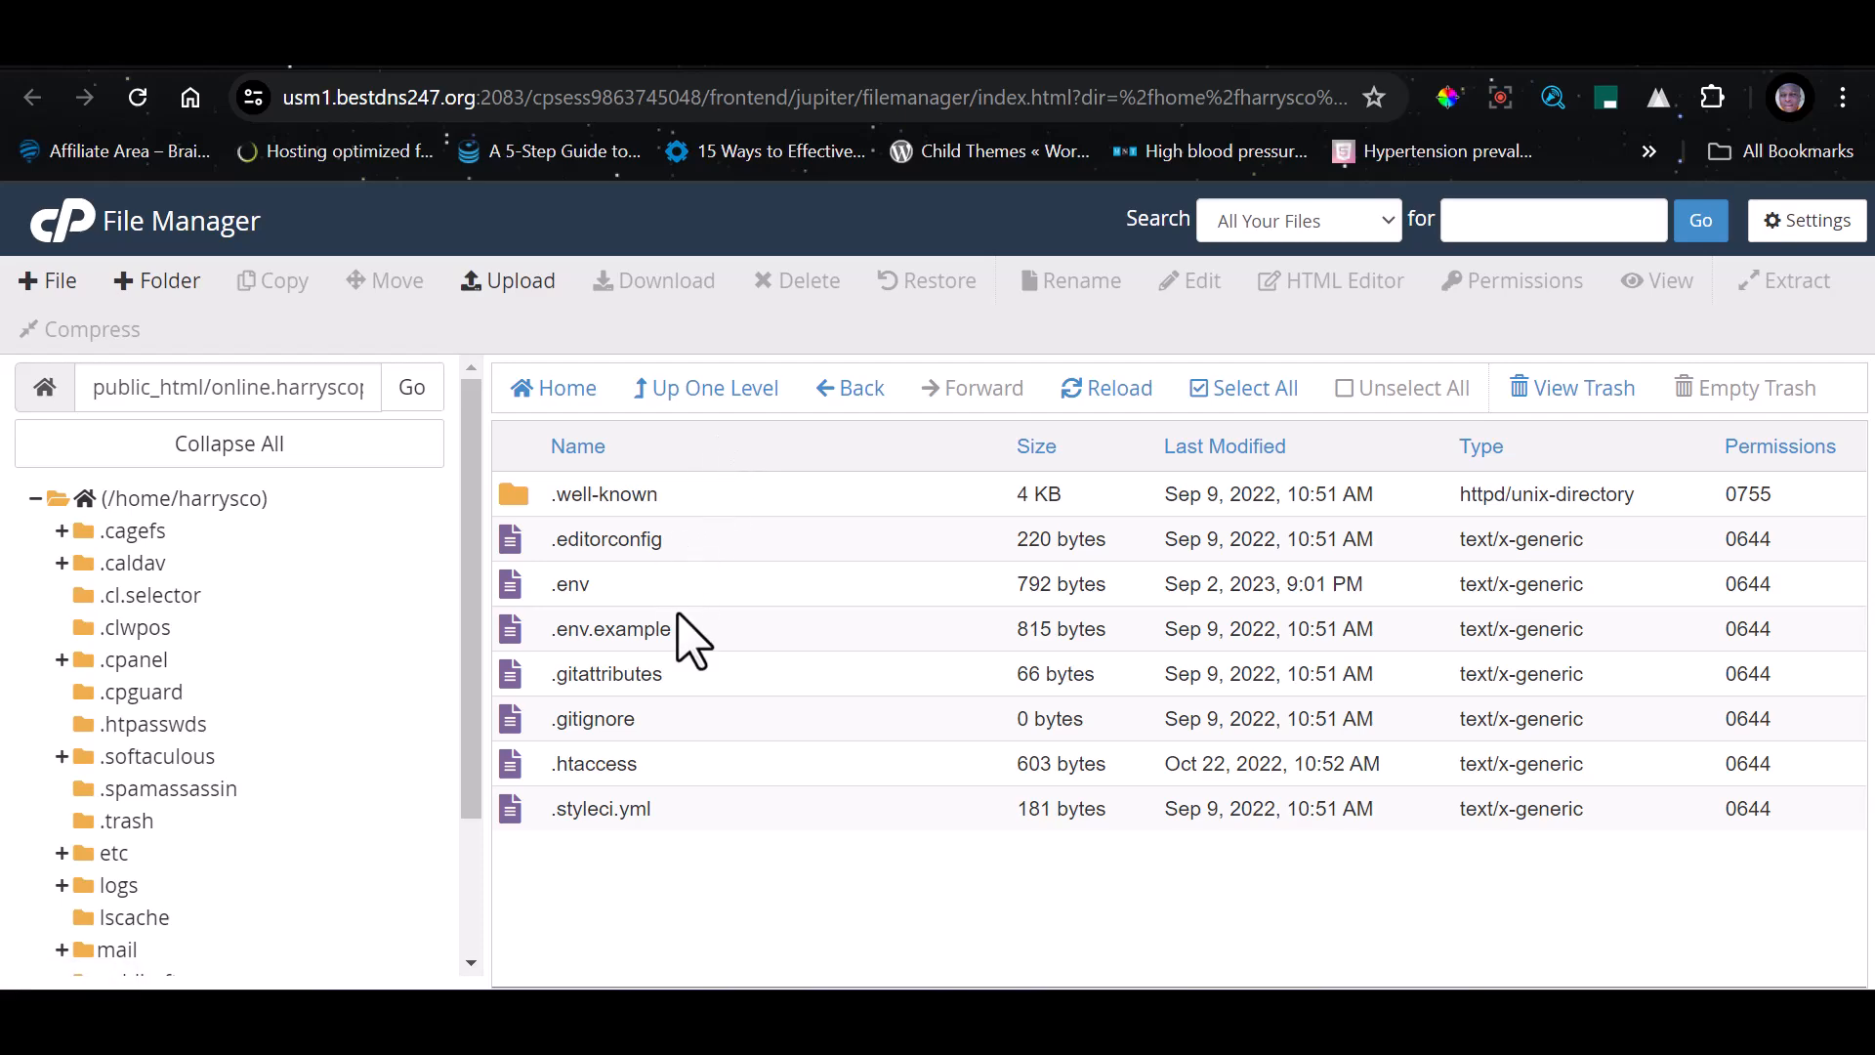
pyautogui.click(684, 388)
pyautogui.scroll(-2, 625, 708)
pyautogui.scroll(2, 625, 752)
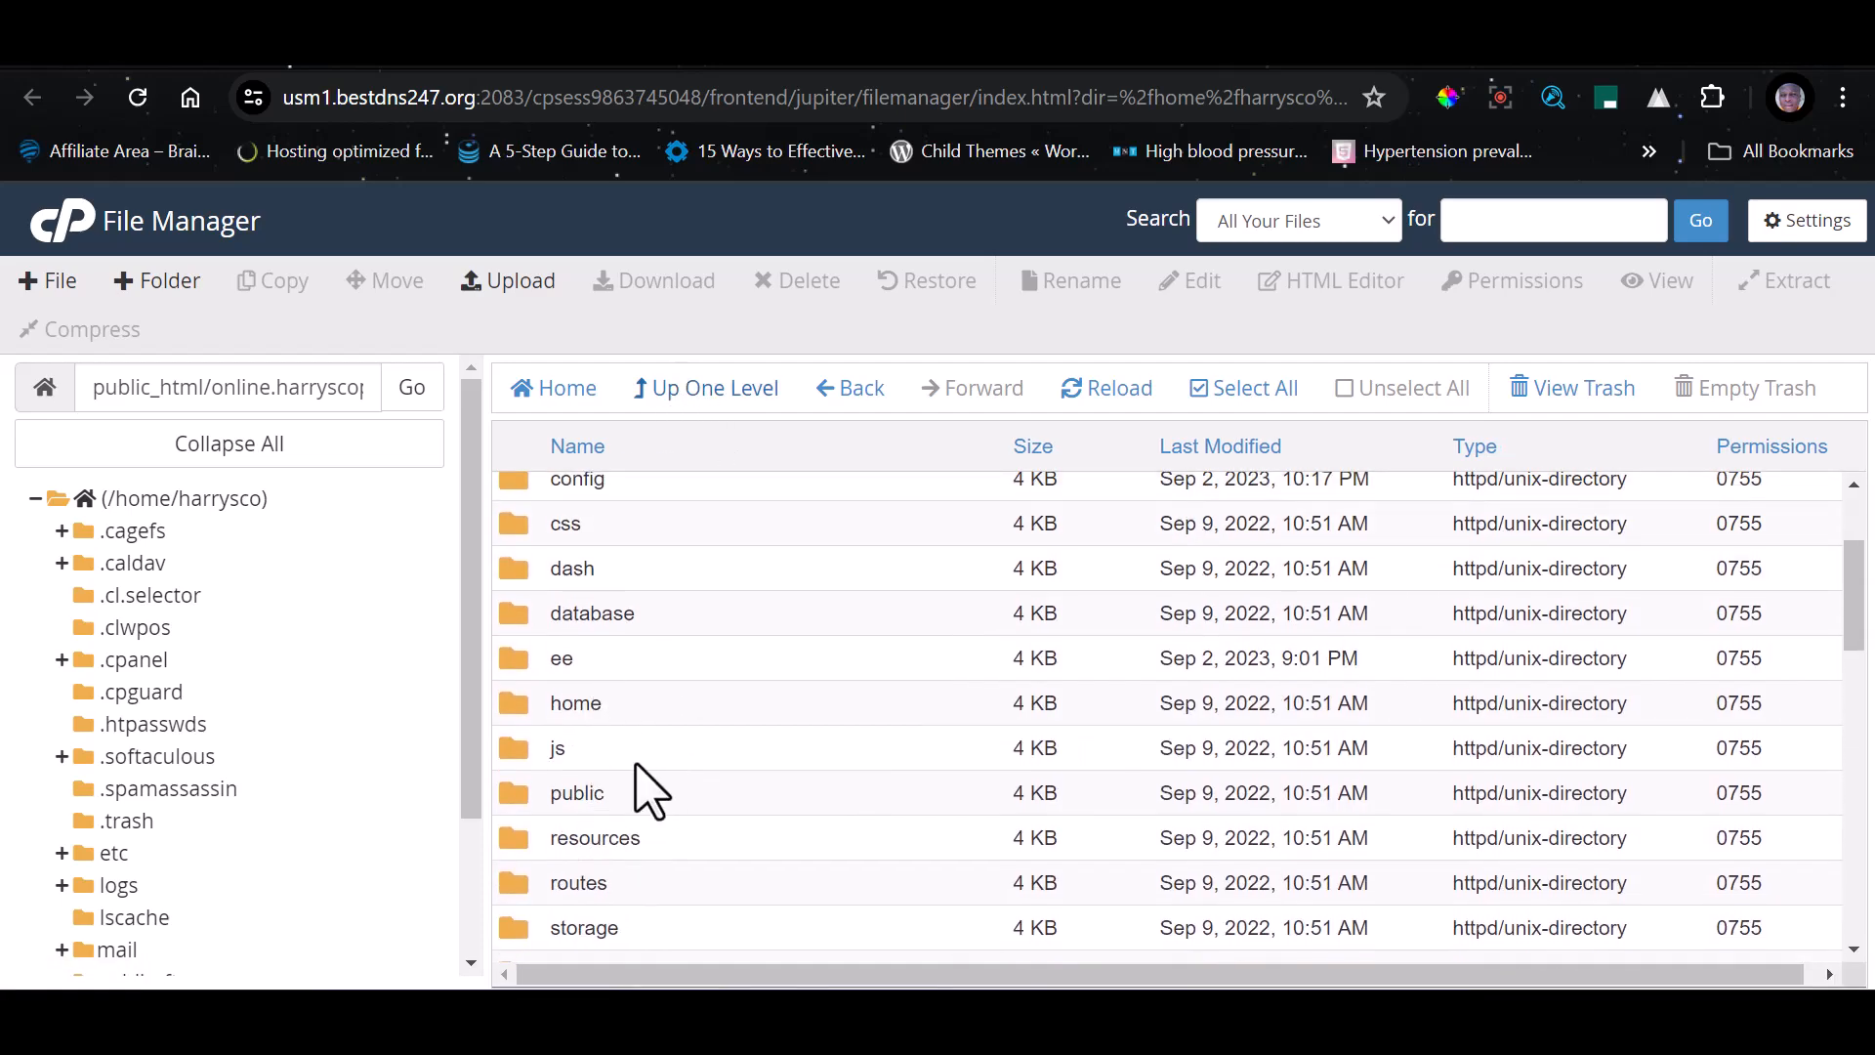
# Open the .env file inside the ee folder for editing
pyautogui.doubleClick(506, 662)
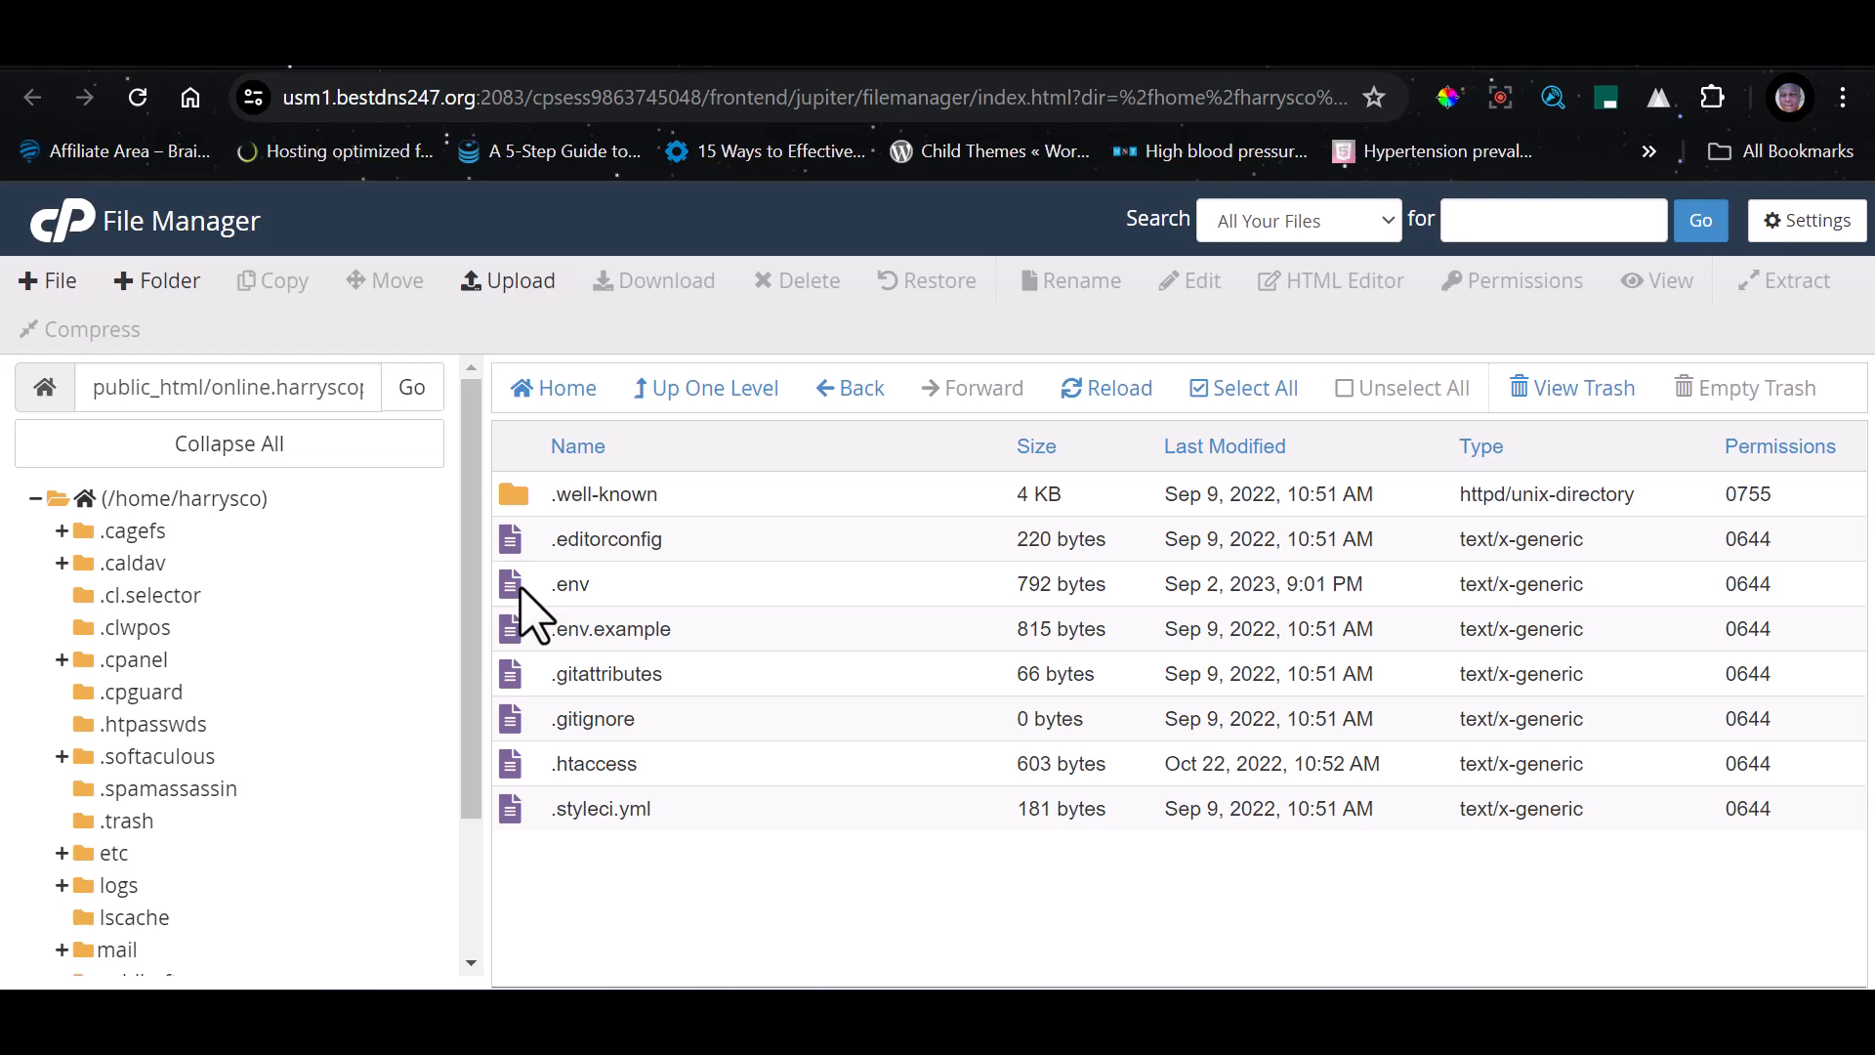
pyautogui.click(520, 588)
pyautogui.click(1206, 283)
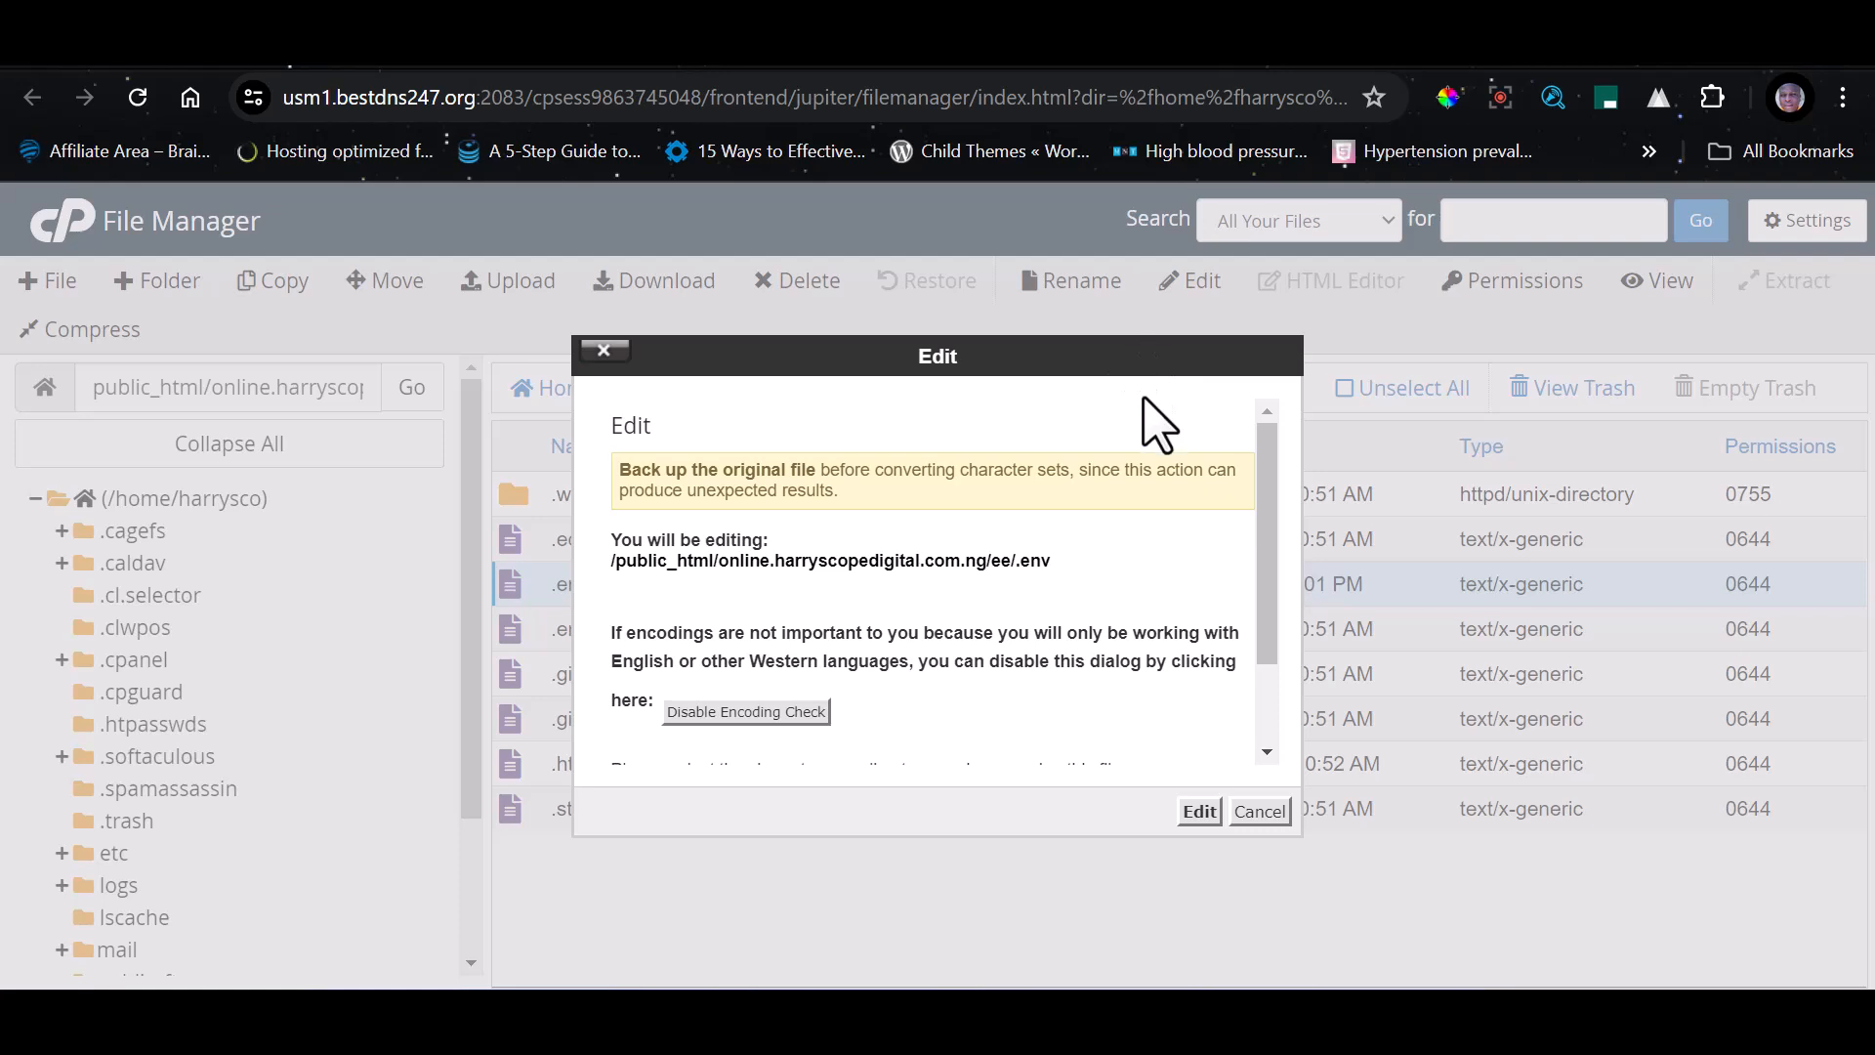
pyautogui.click(1200, 811)
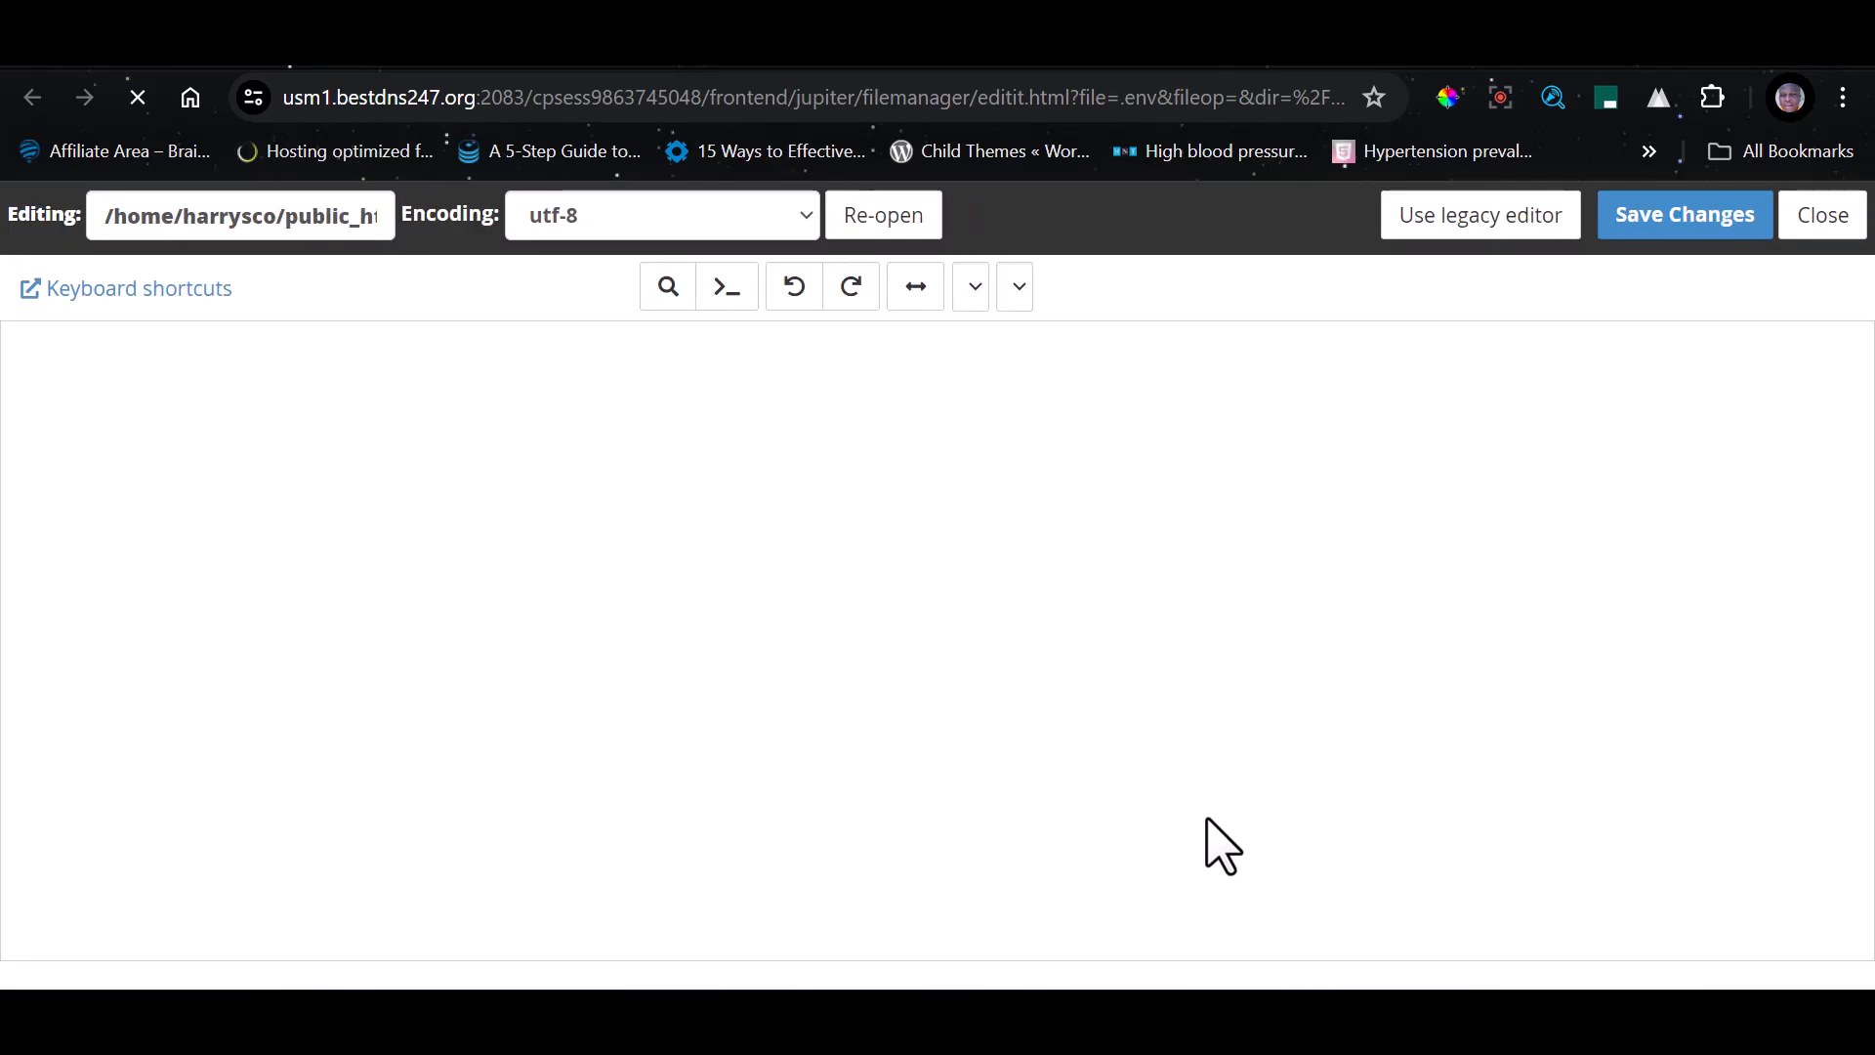
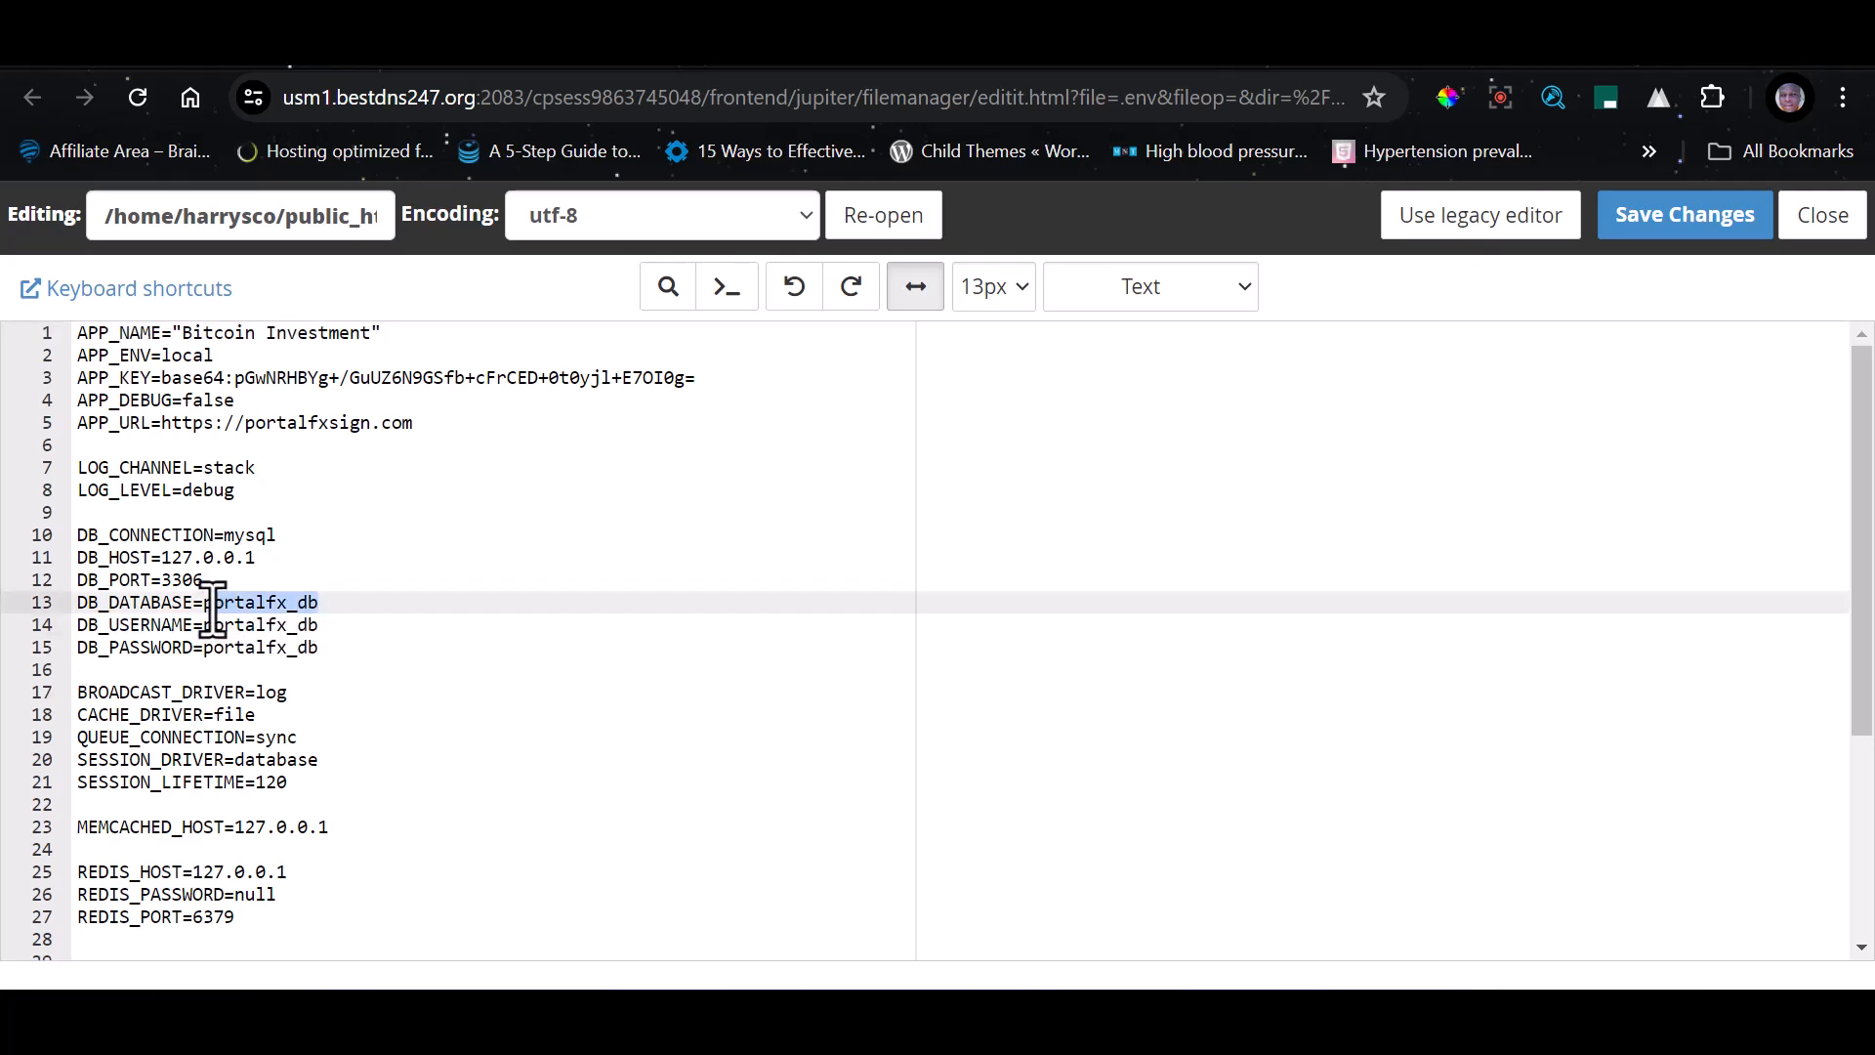
# Set DB_DATABASE and DB_USERNAME to harrysco_online in the ee folder's .env file and enter the database password in DB_PASSWORD
pyautogui.write('harrysco_online')
pyautogui.moveTo(326, 629); pyautogui.dragTo(213, 652)
pyautogui.write('harrysco_online')
pyautogui.write('harrysco_online')
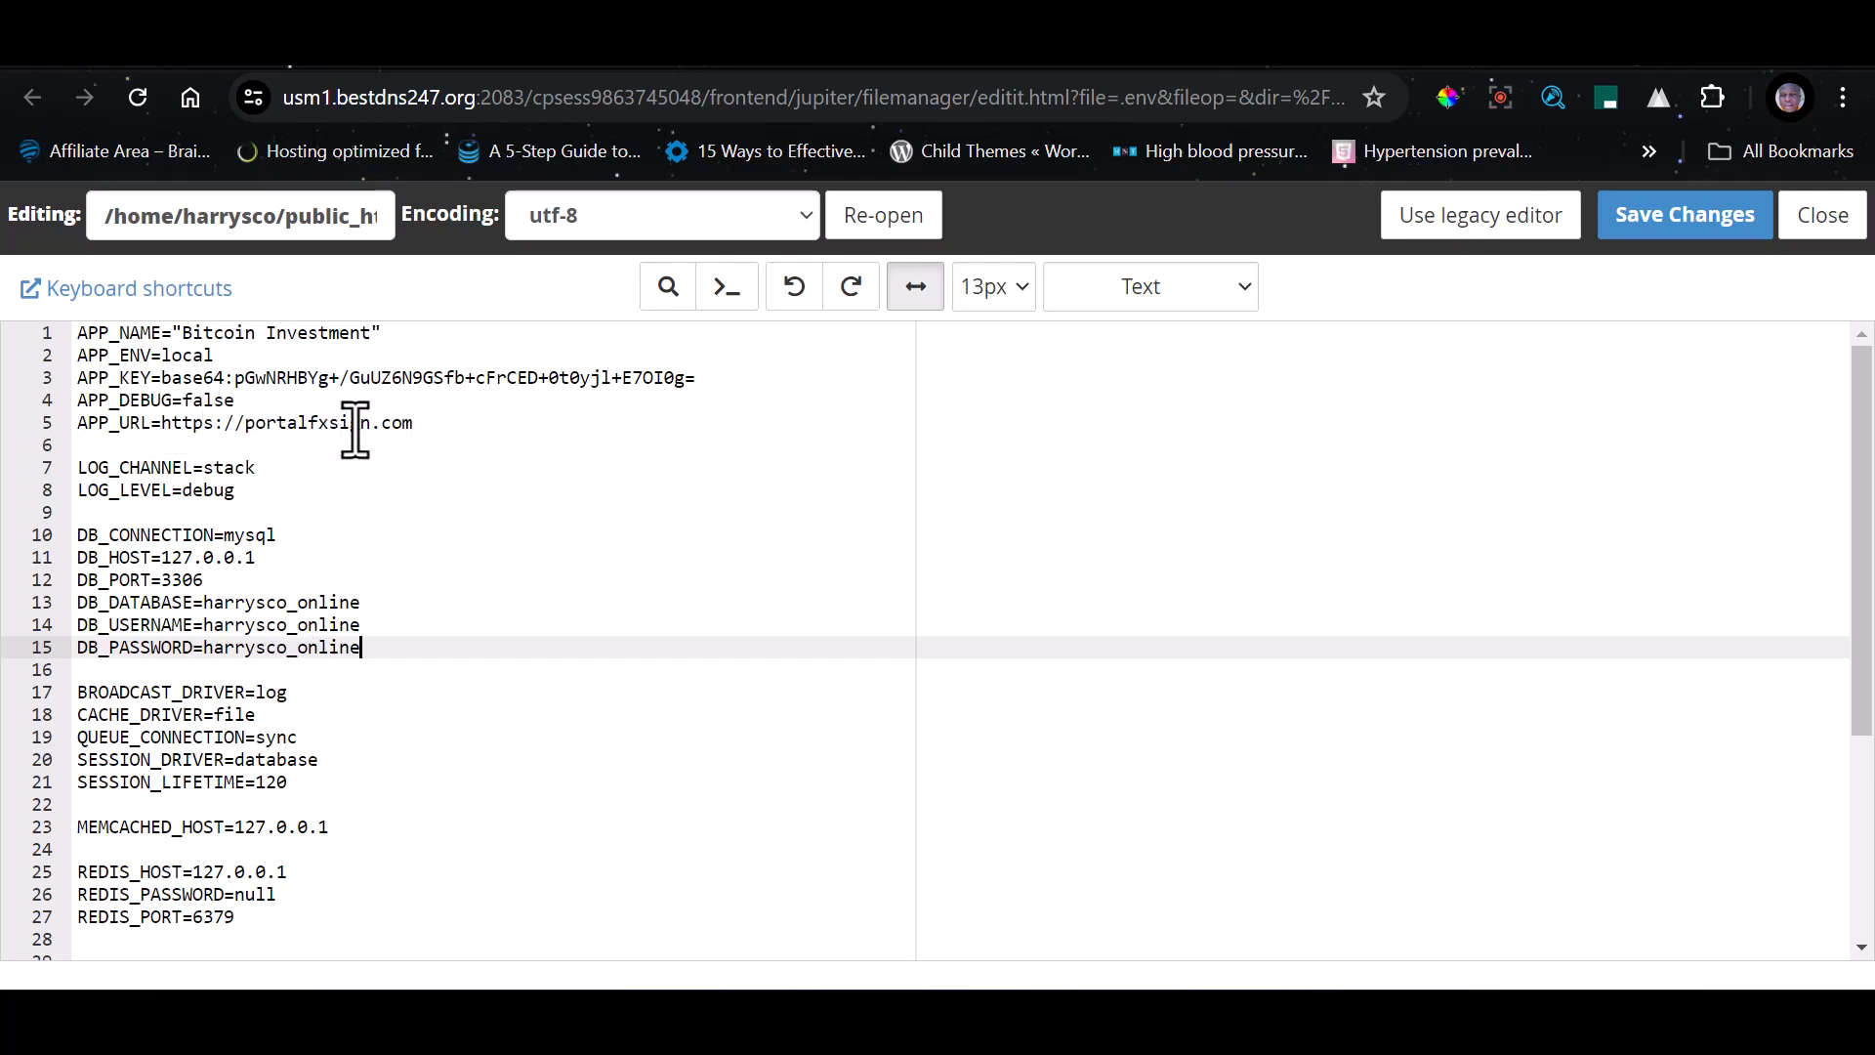
pyautogui.click(423, 427)
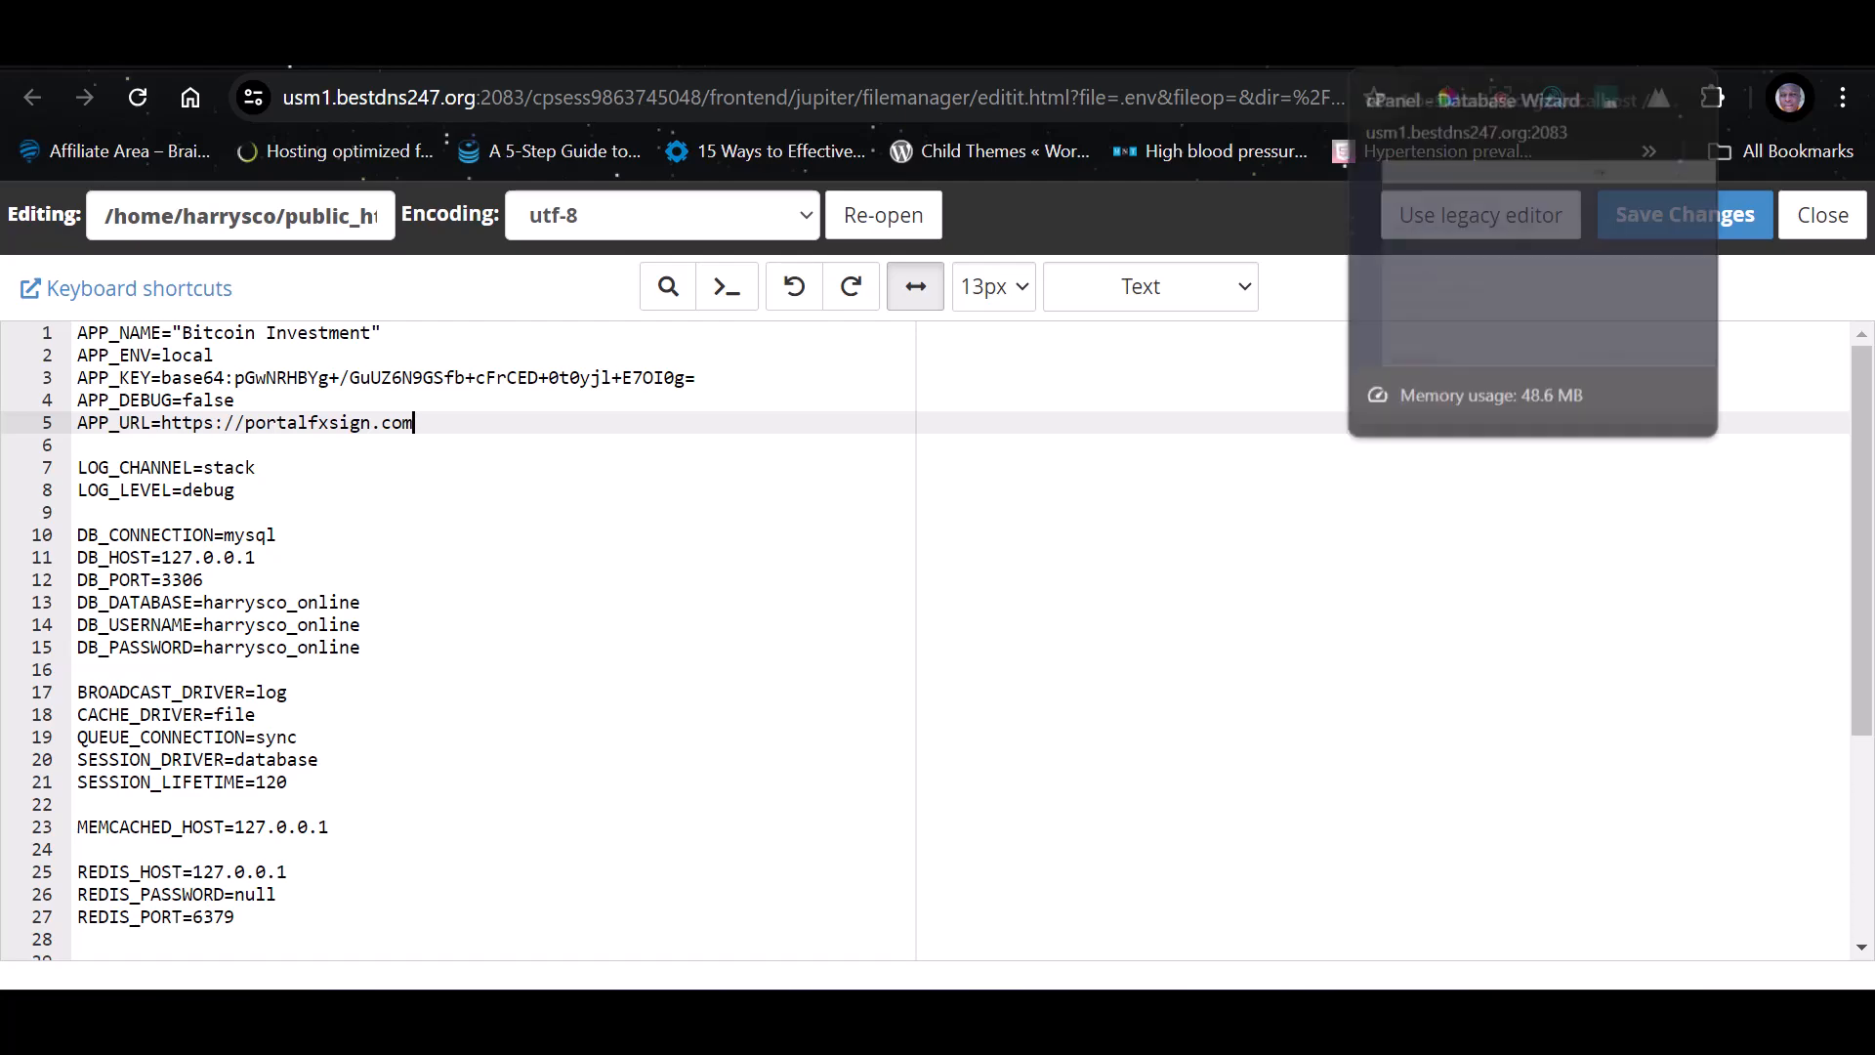
pyautogui.click(1283, 59)
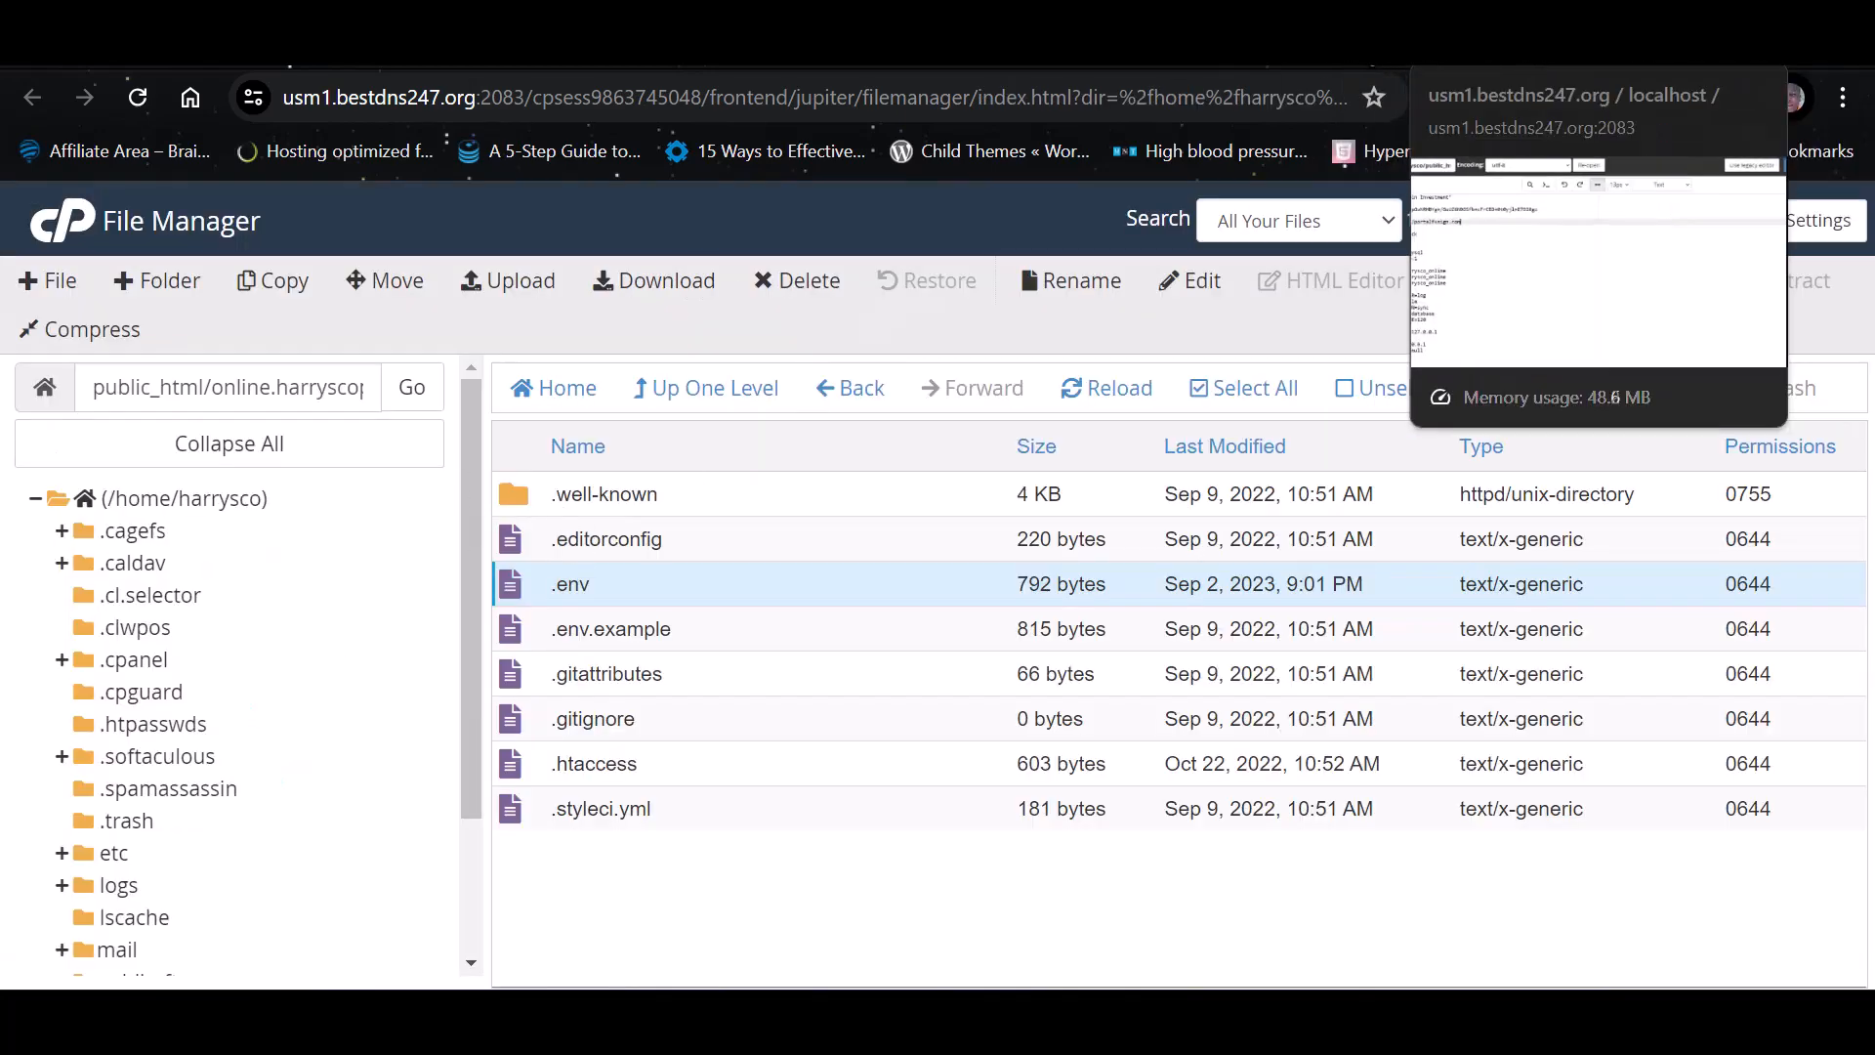
pyautogui.click(1552, 58)
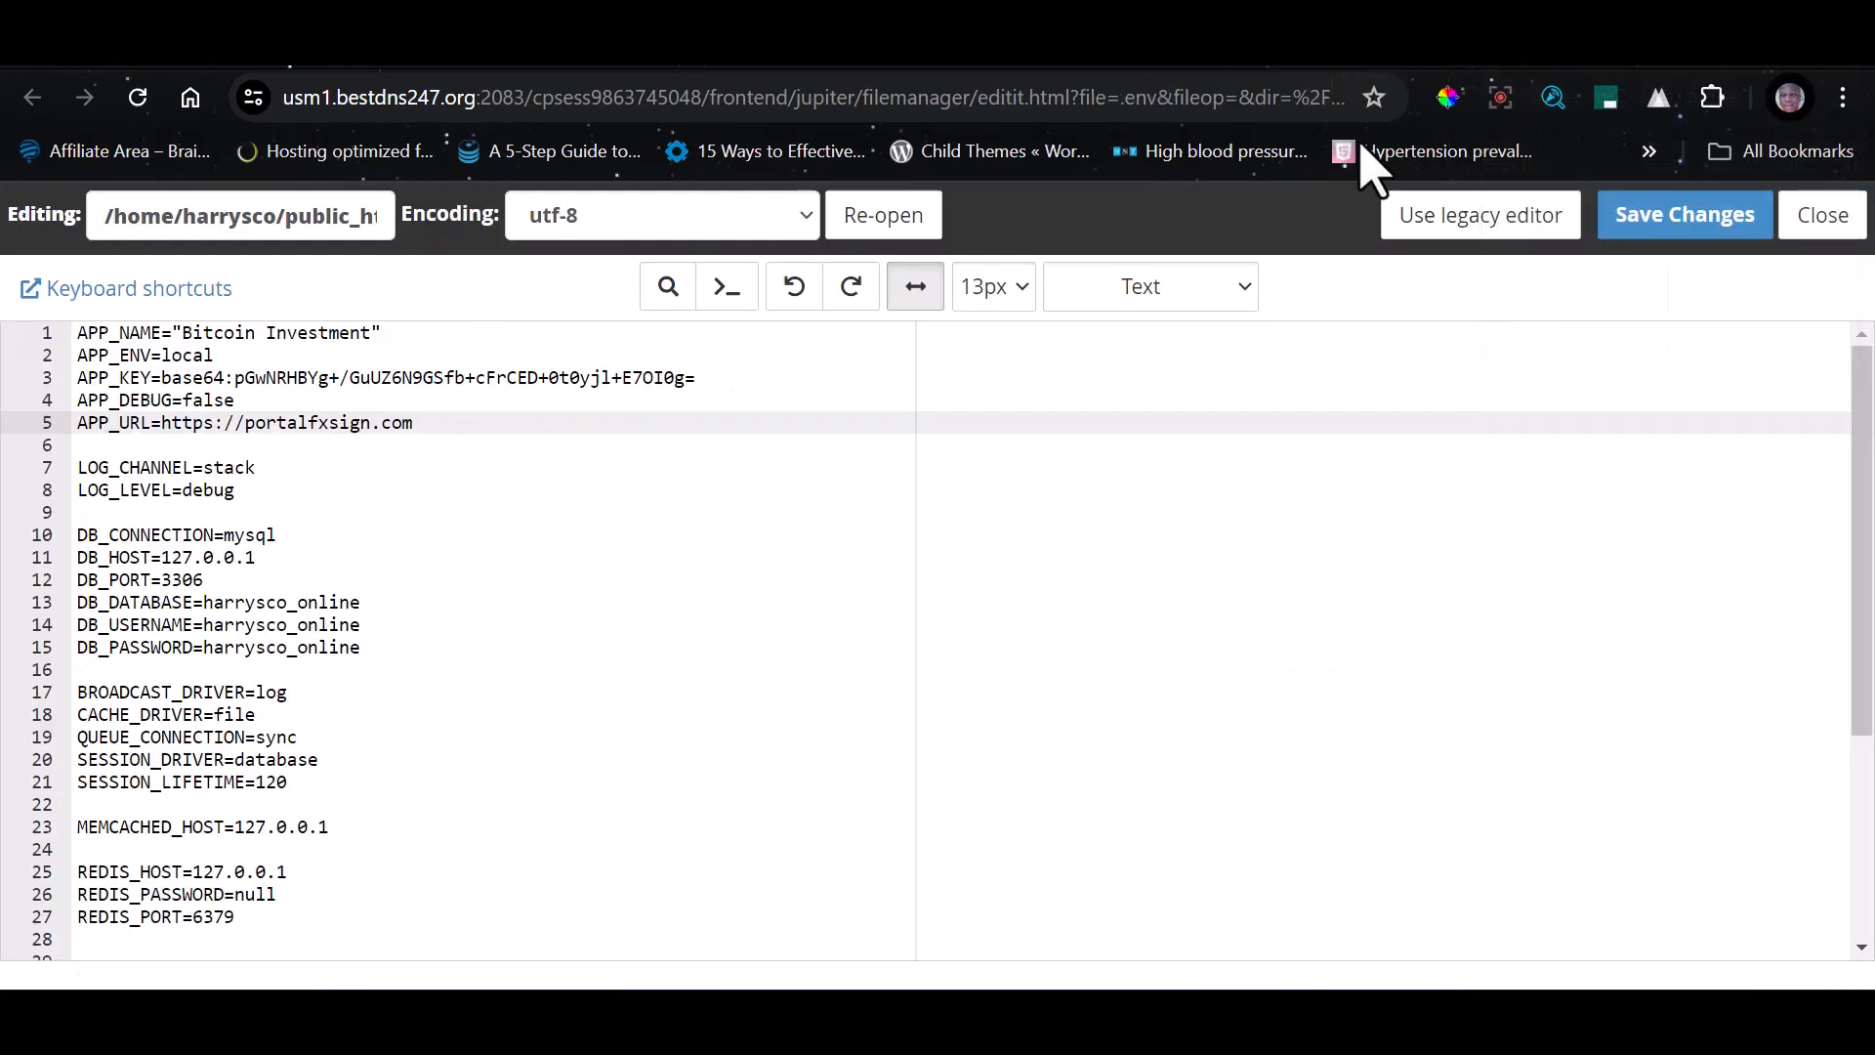
pyautogui.press('BackSpace')
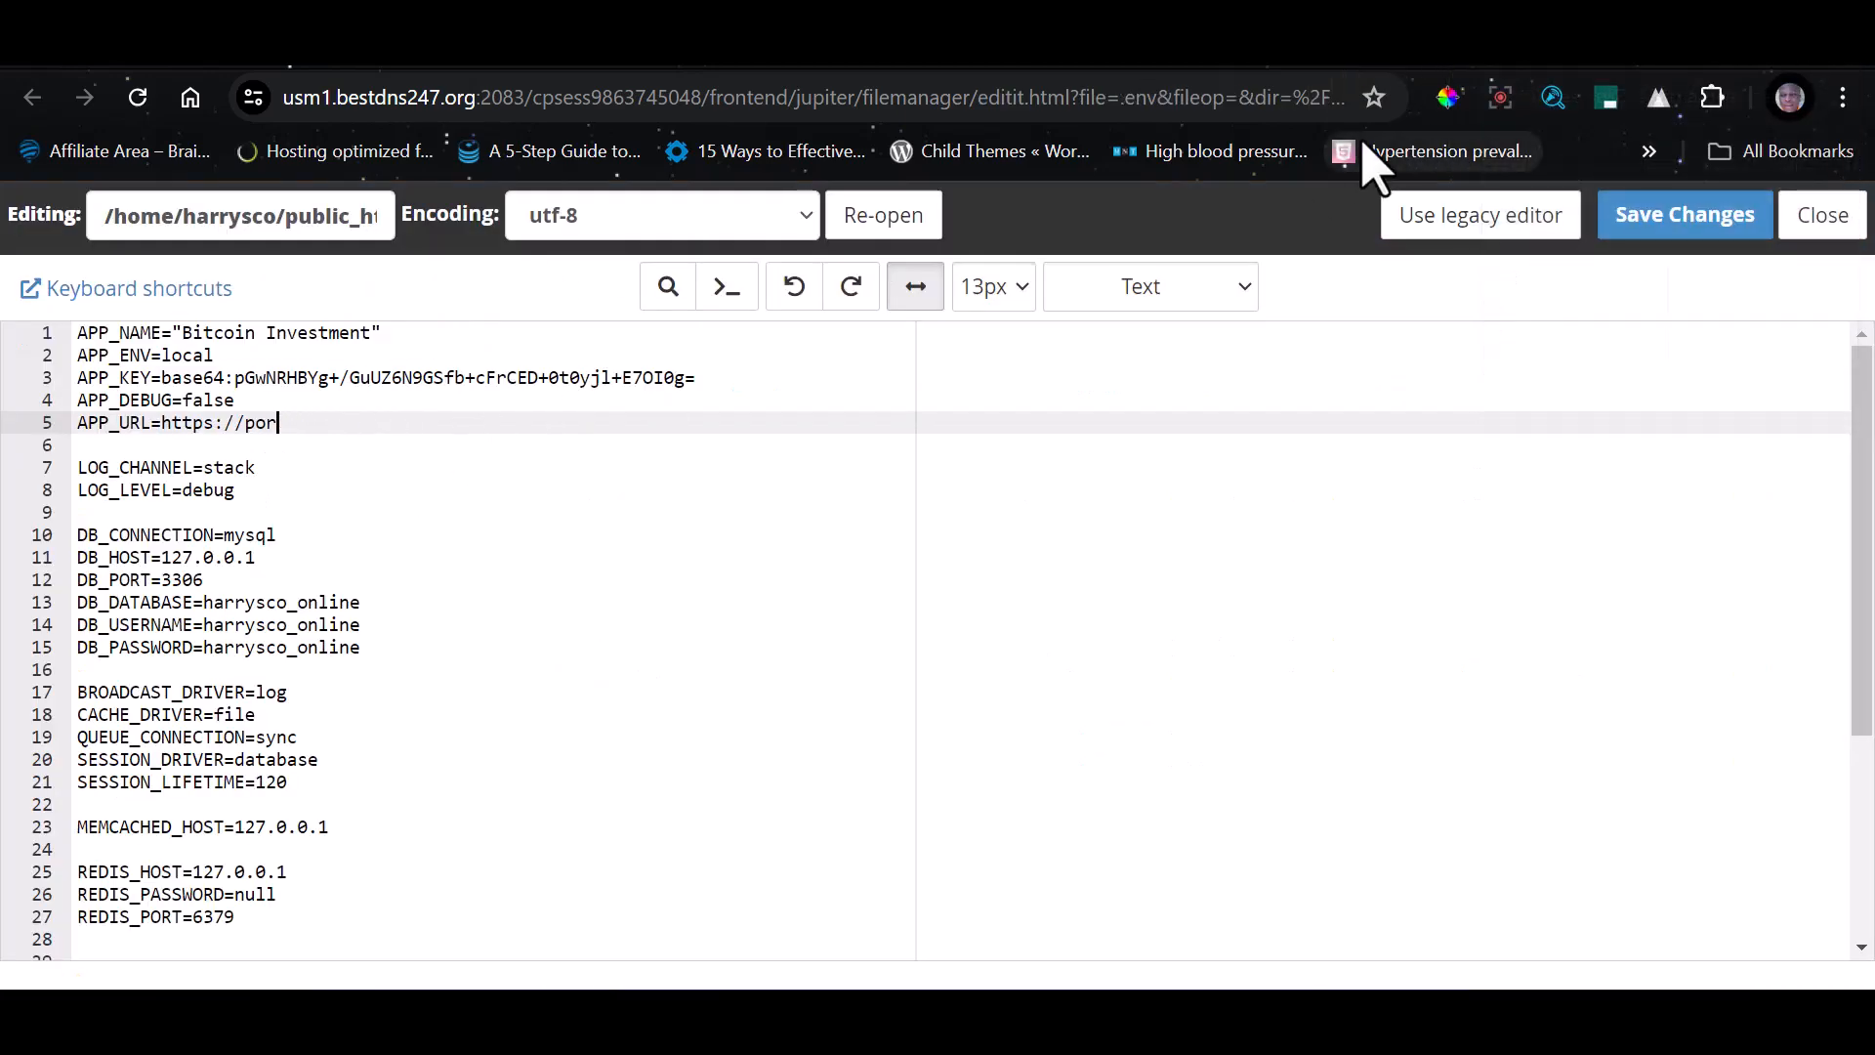
pyautogui.write('online.harryscopedigital.com.ng')
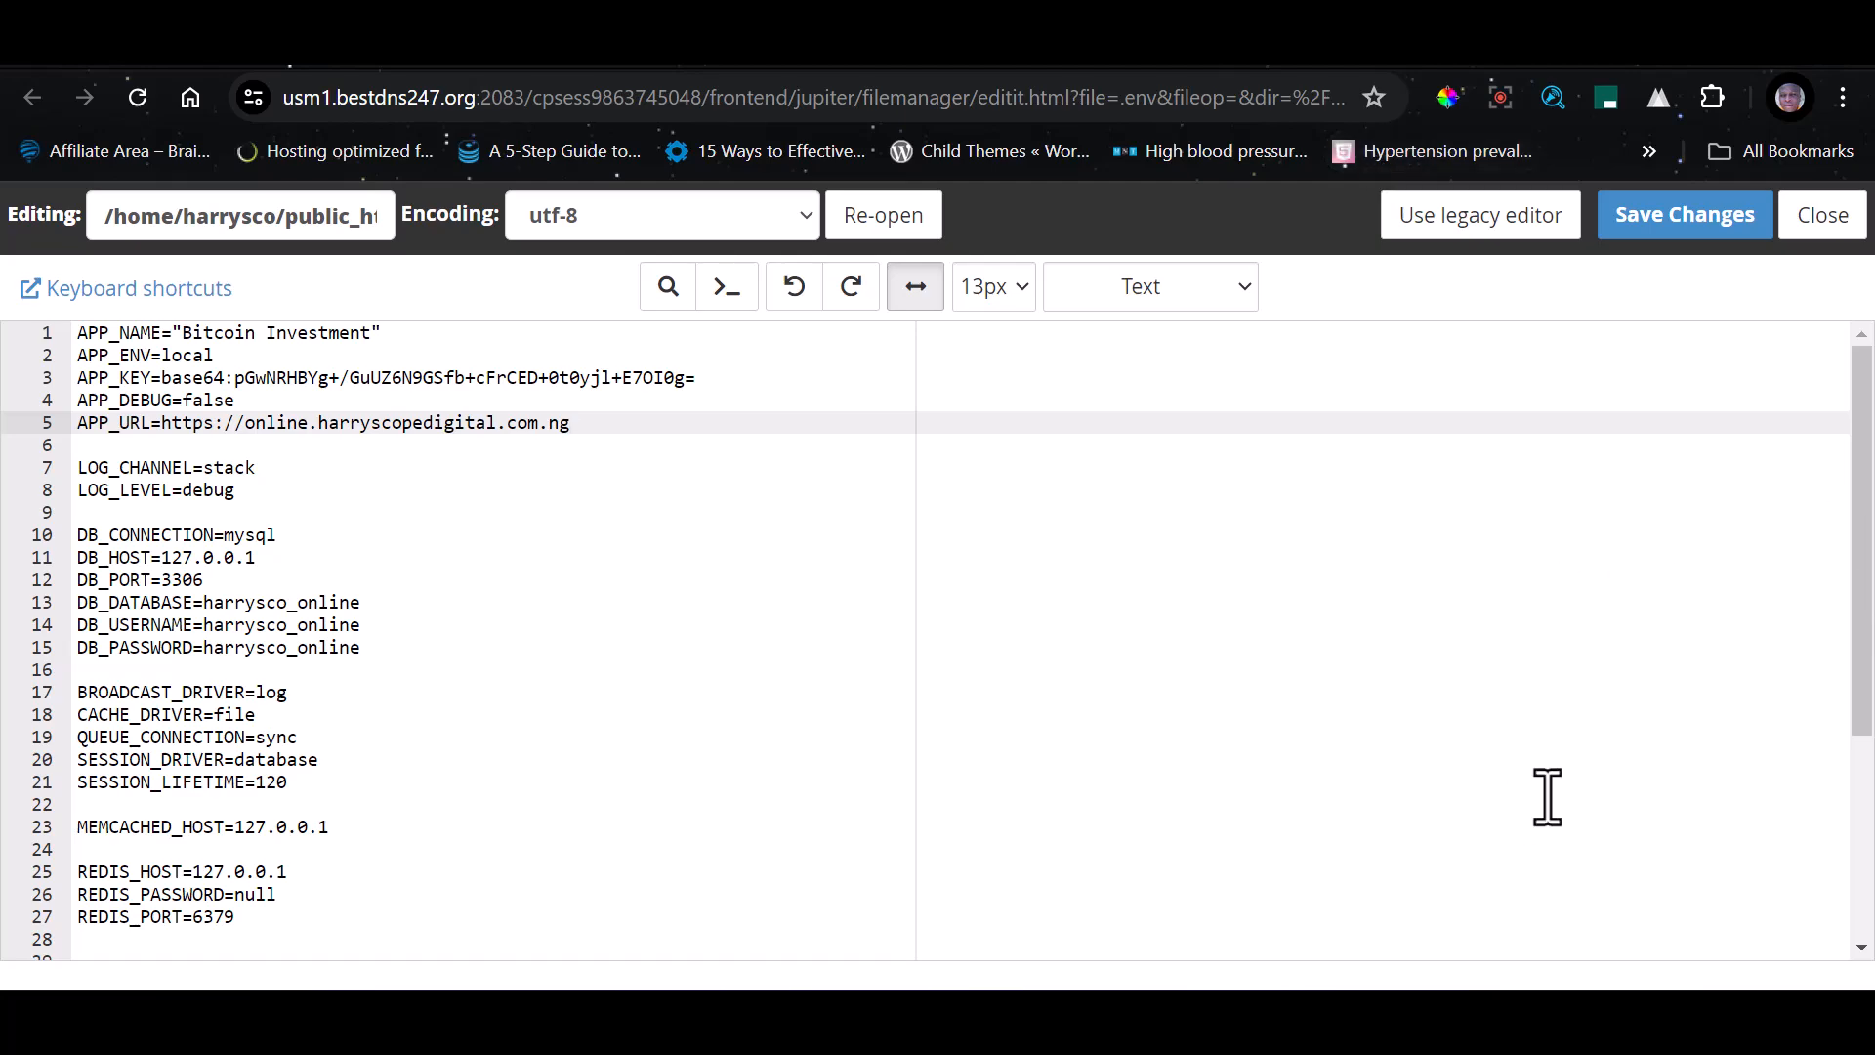
pyautogui.click(1696, 237)
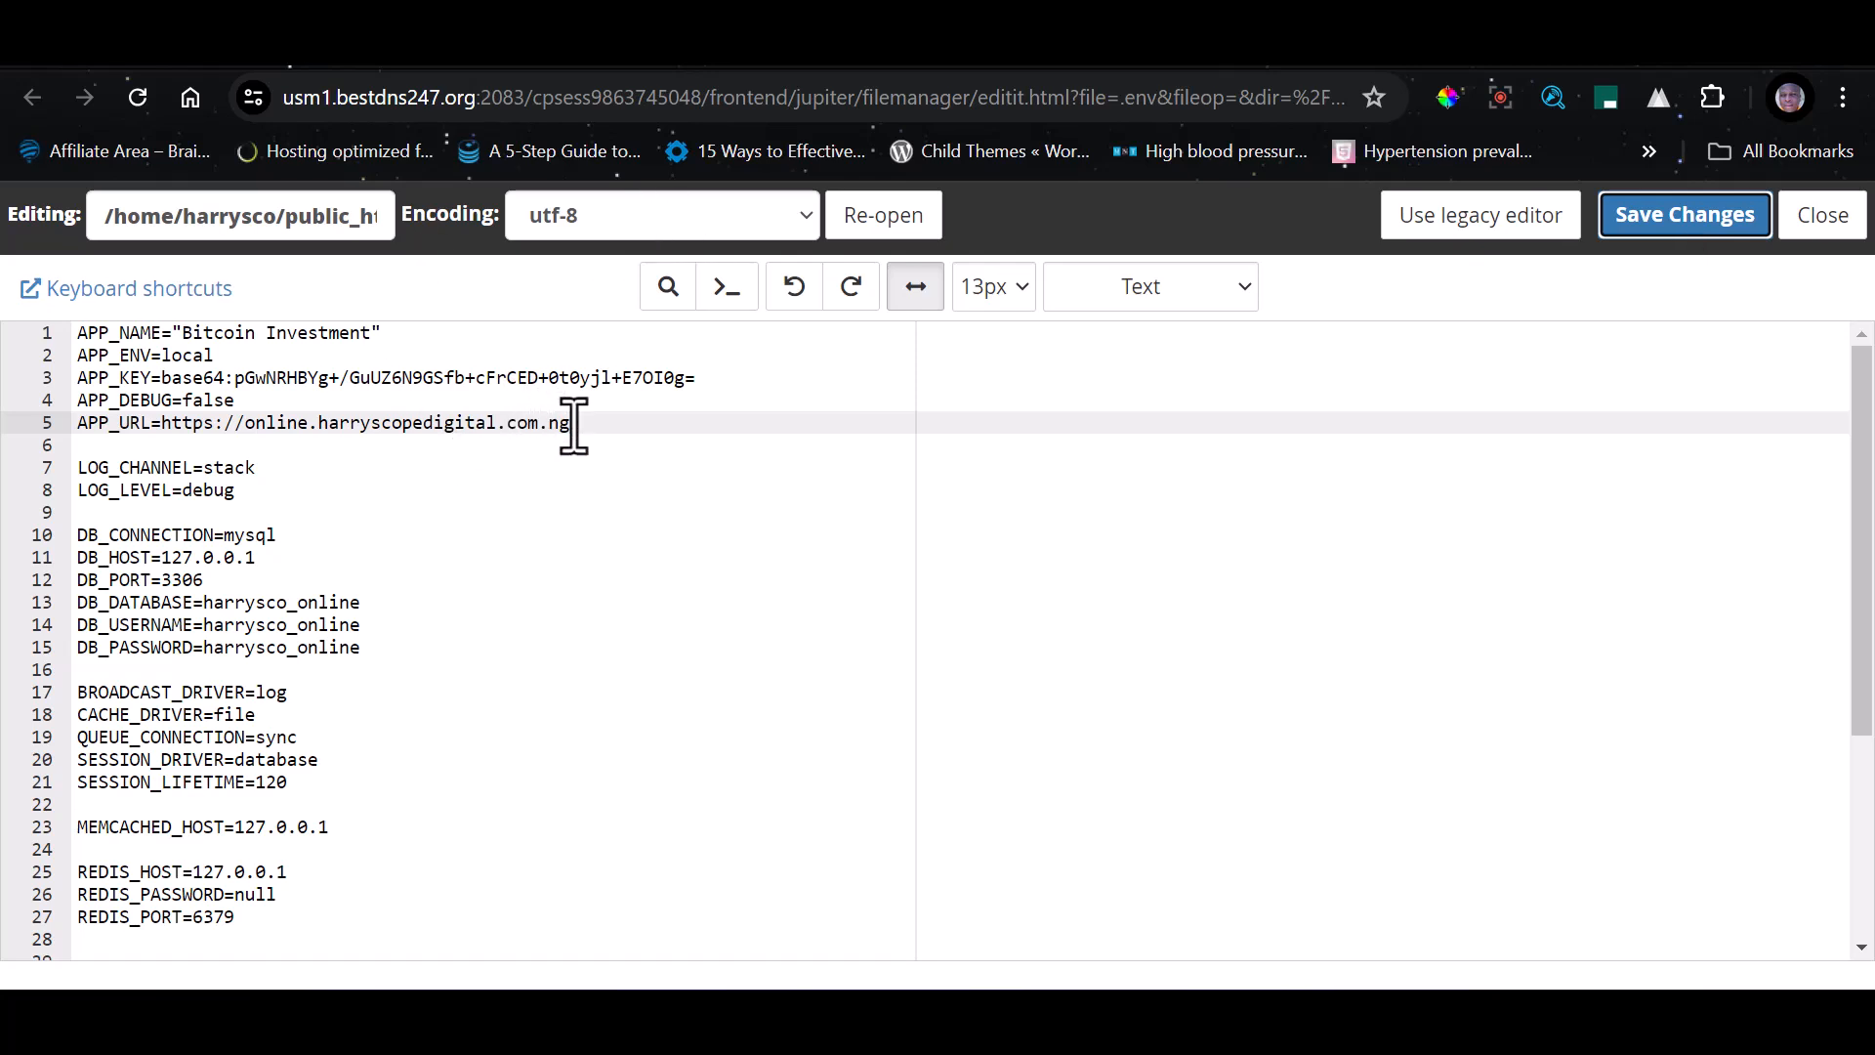
# Copy the APP_URL address and load online.harryscopedigital.com.ng in a new browser tab to check the site
pyautogui.moveTo(594, 430); pyautogui.dragTo(166, 435)
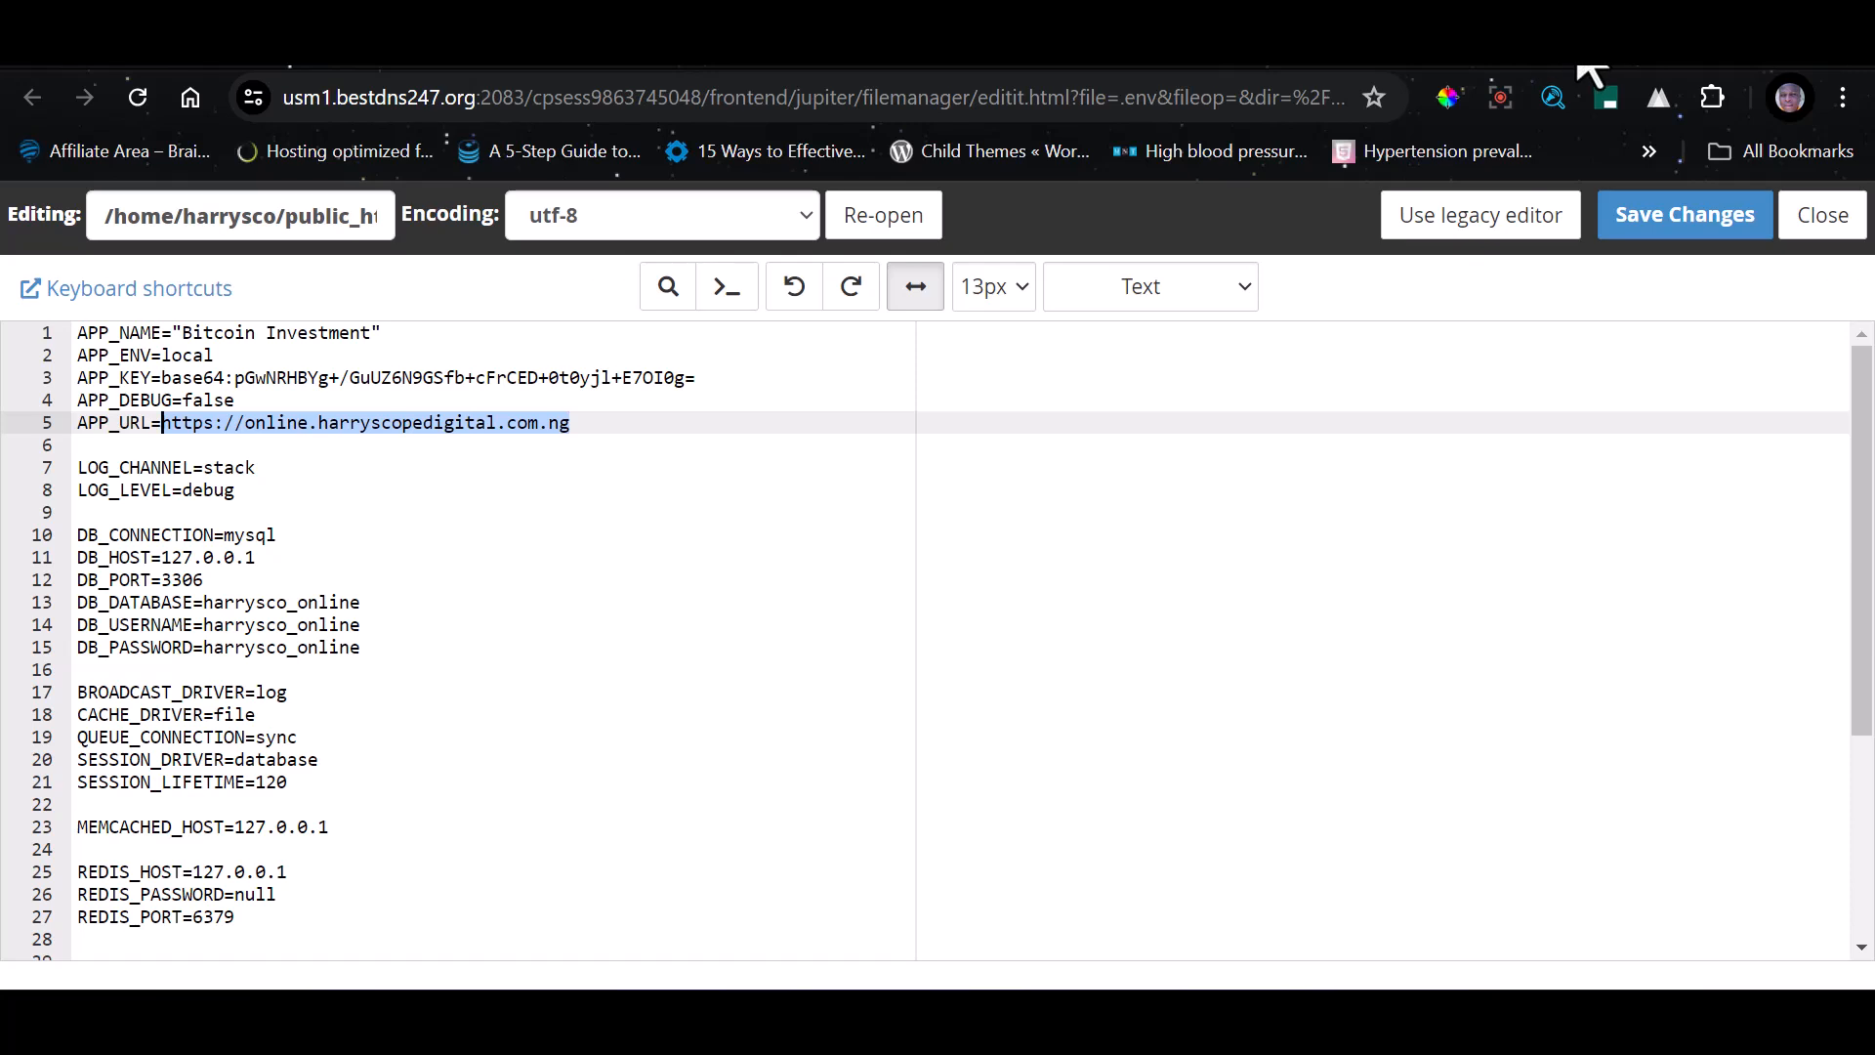
pyautogui.hotkey('ctrl', 't')
pyautogui.write('https://online.harryscopedigital.com.ng')
pyautogui.press('Return')
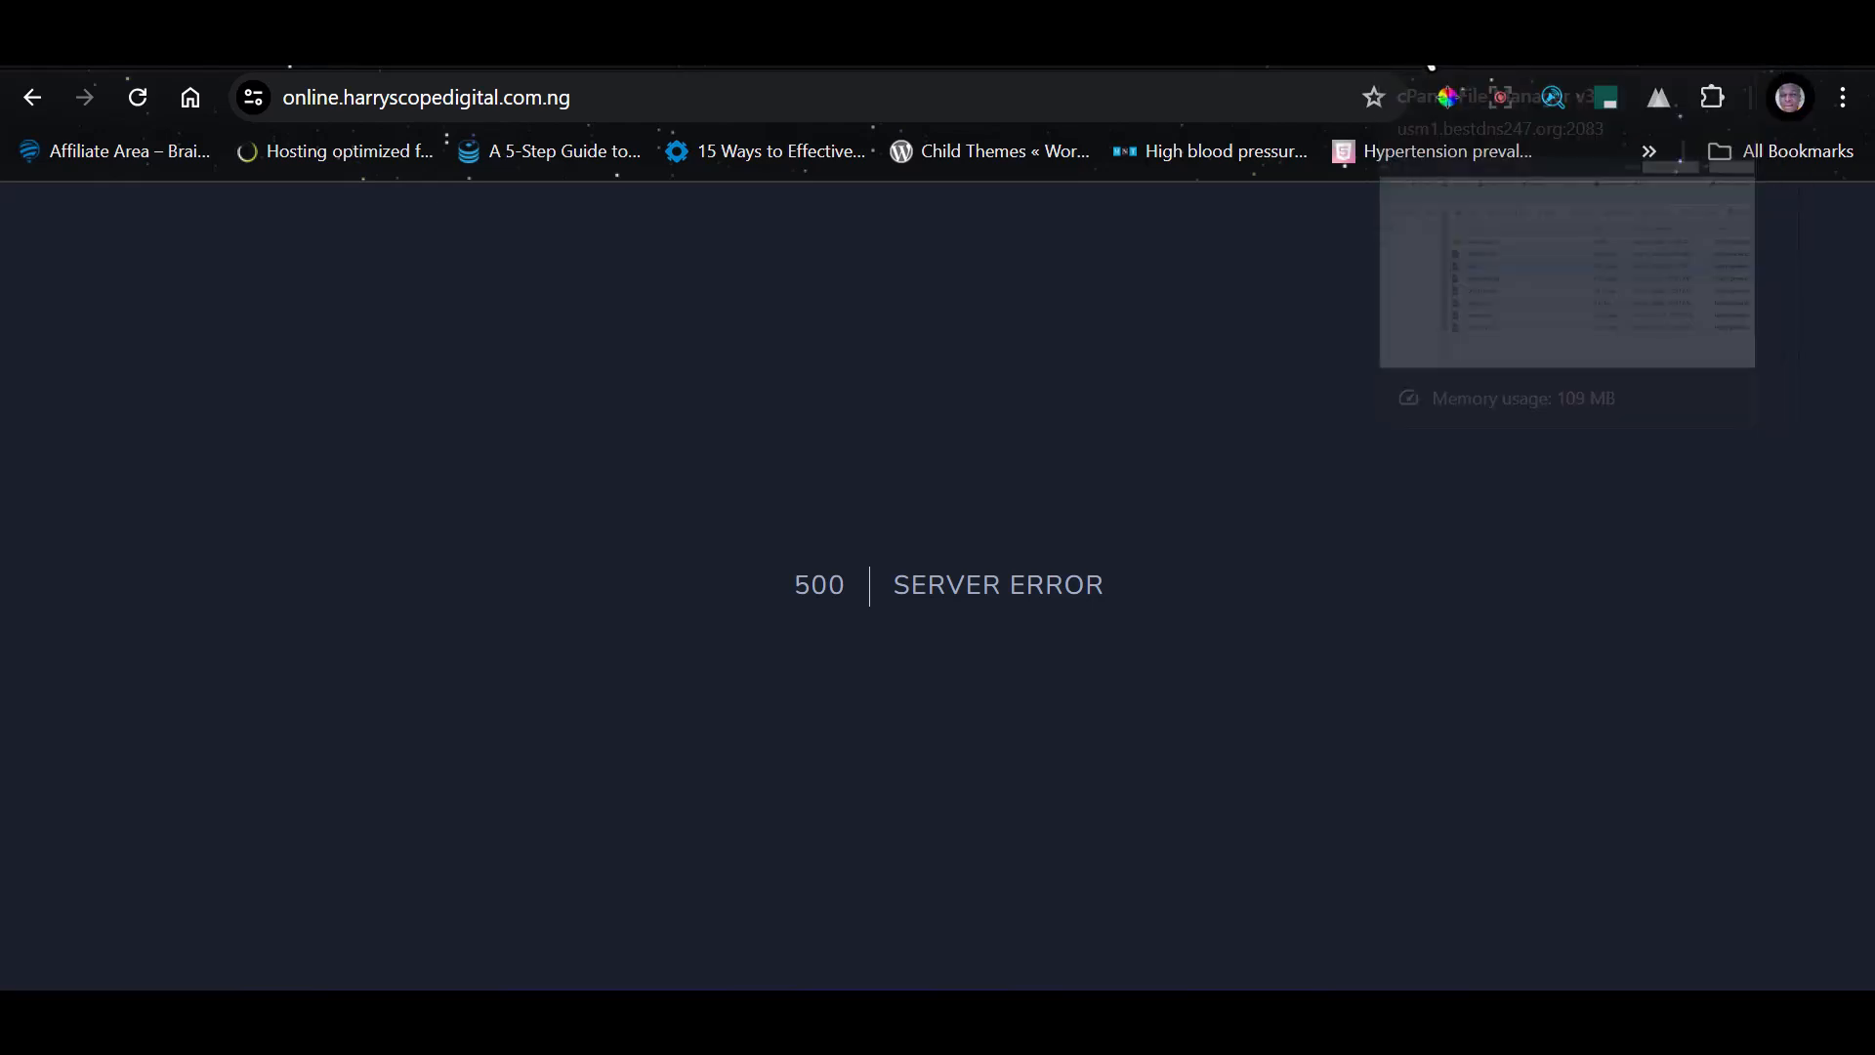
# Return to File Manager, go up to the subdomain's root folder and open its .env file for editing
pyautogui.click(1479, 61)
pyautogui.click(703, 391)
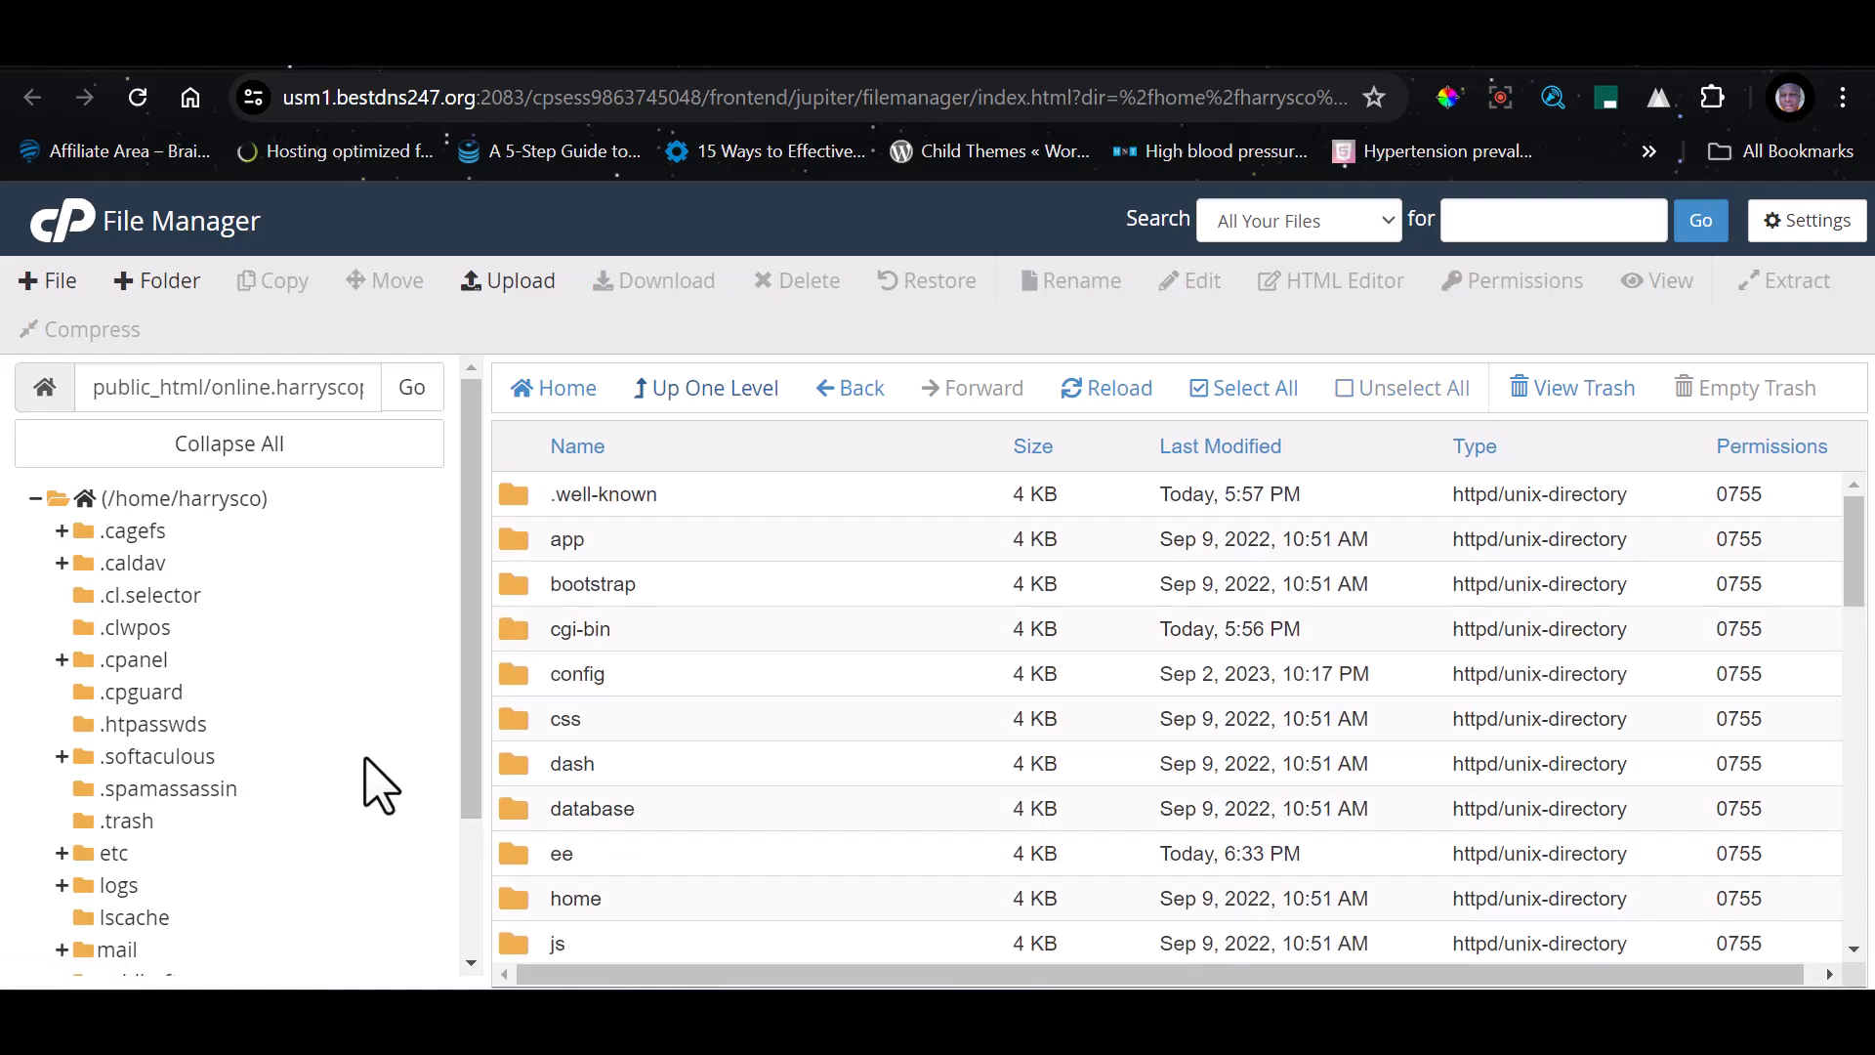
pyautogui.scroll(-8, 586, 795)
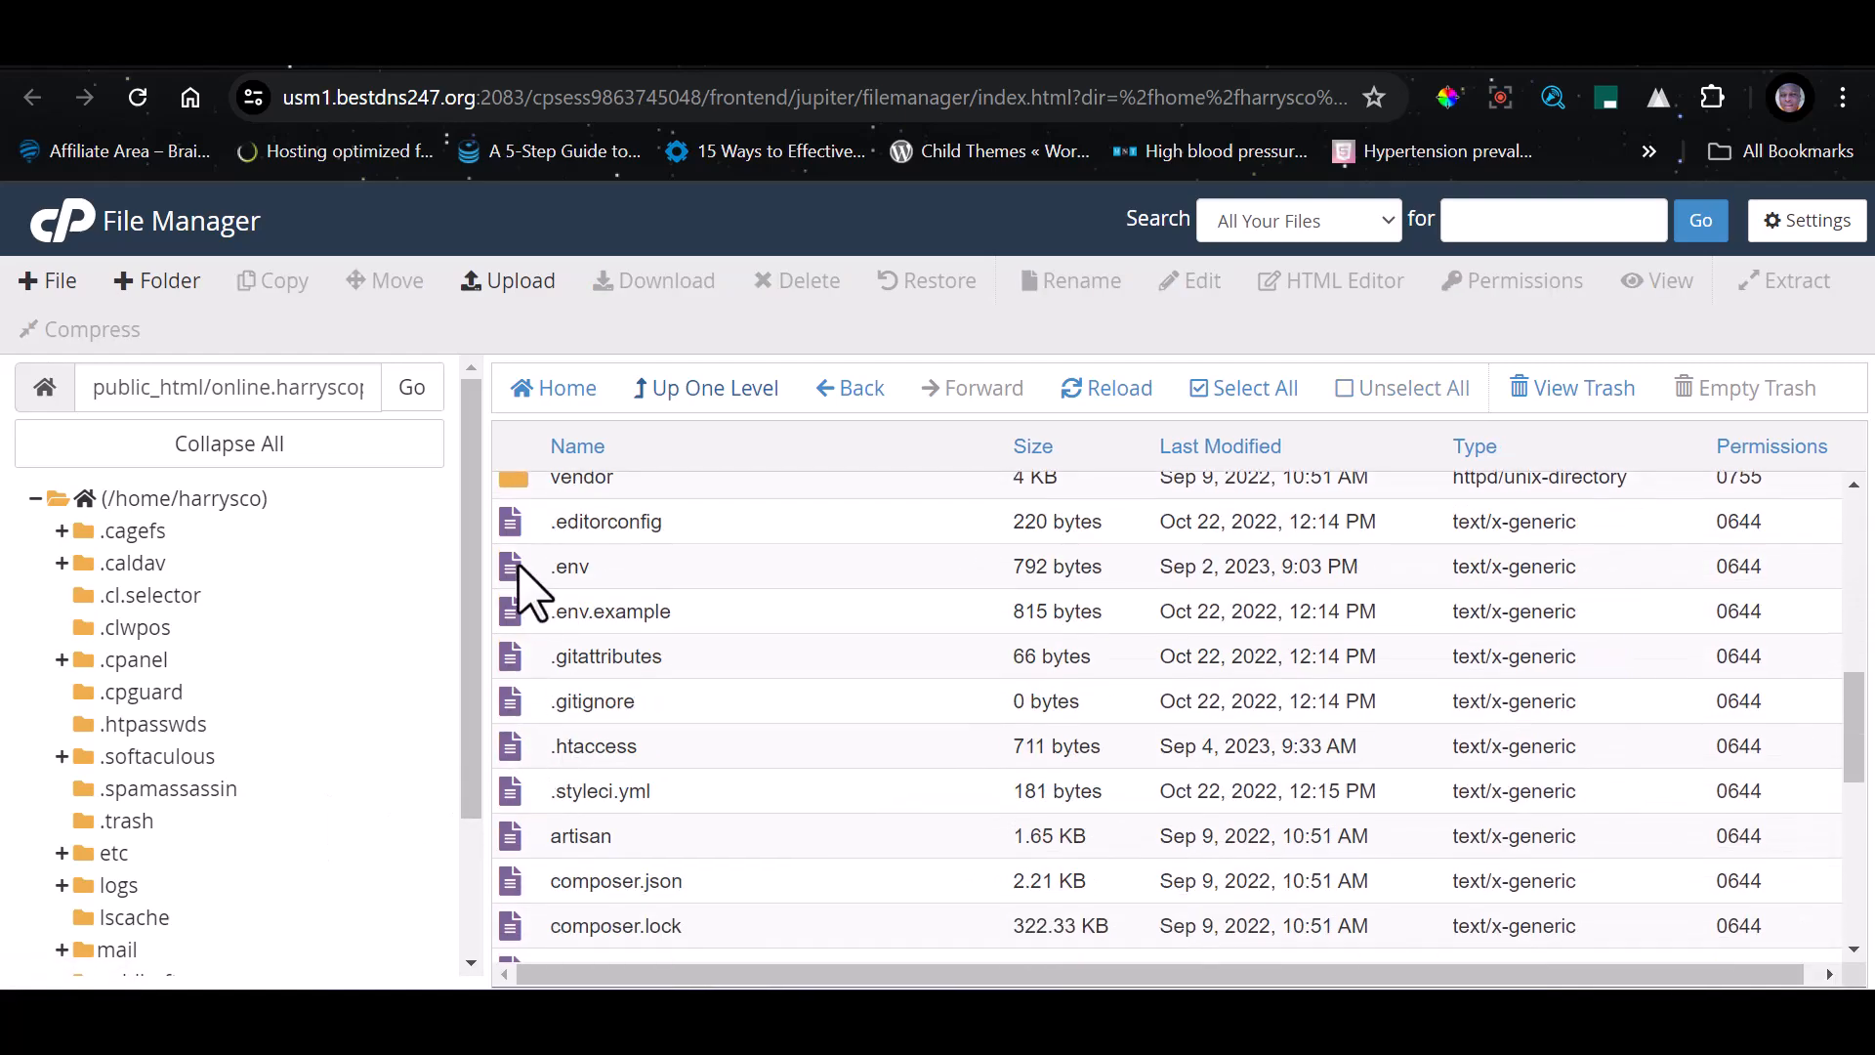
pyautogui.click(547, 572)
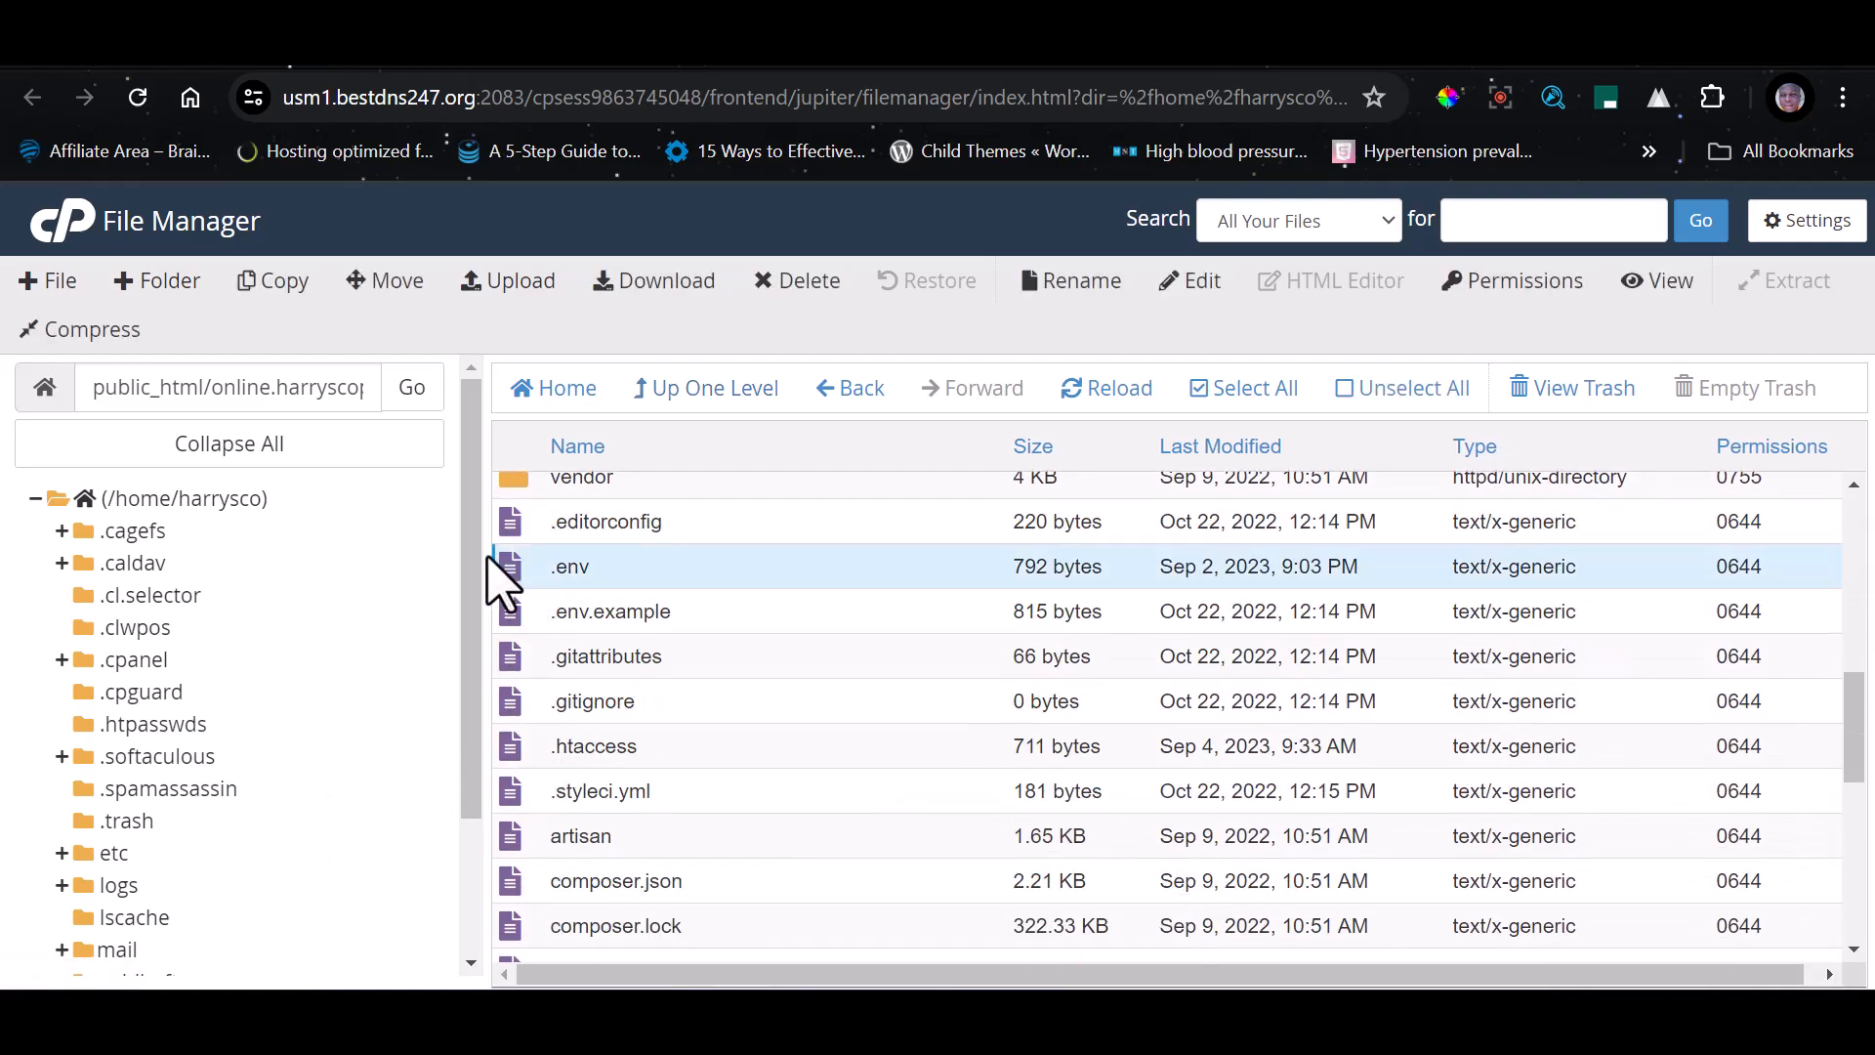
pyautogui.click(1201, 283)
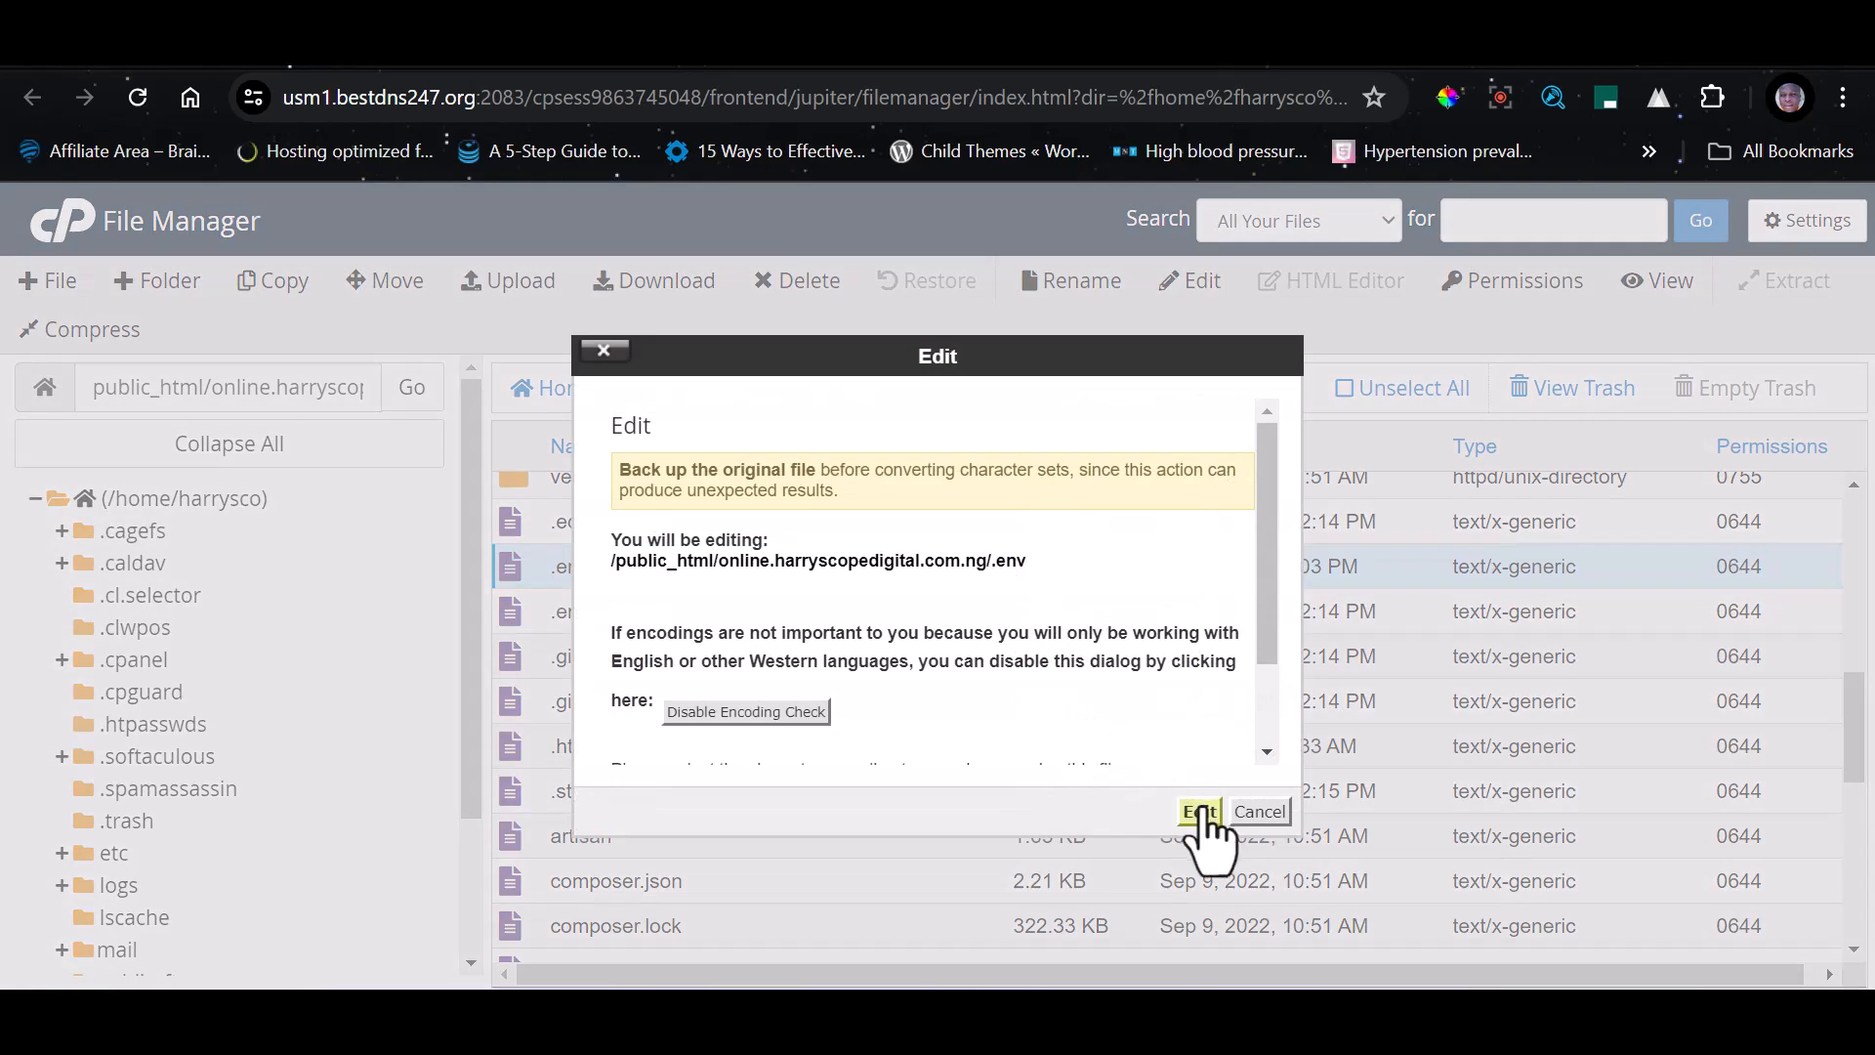
pyautogui.click(1200, 811)
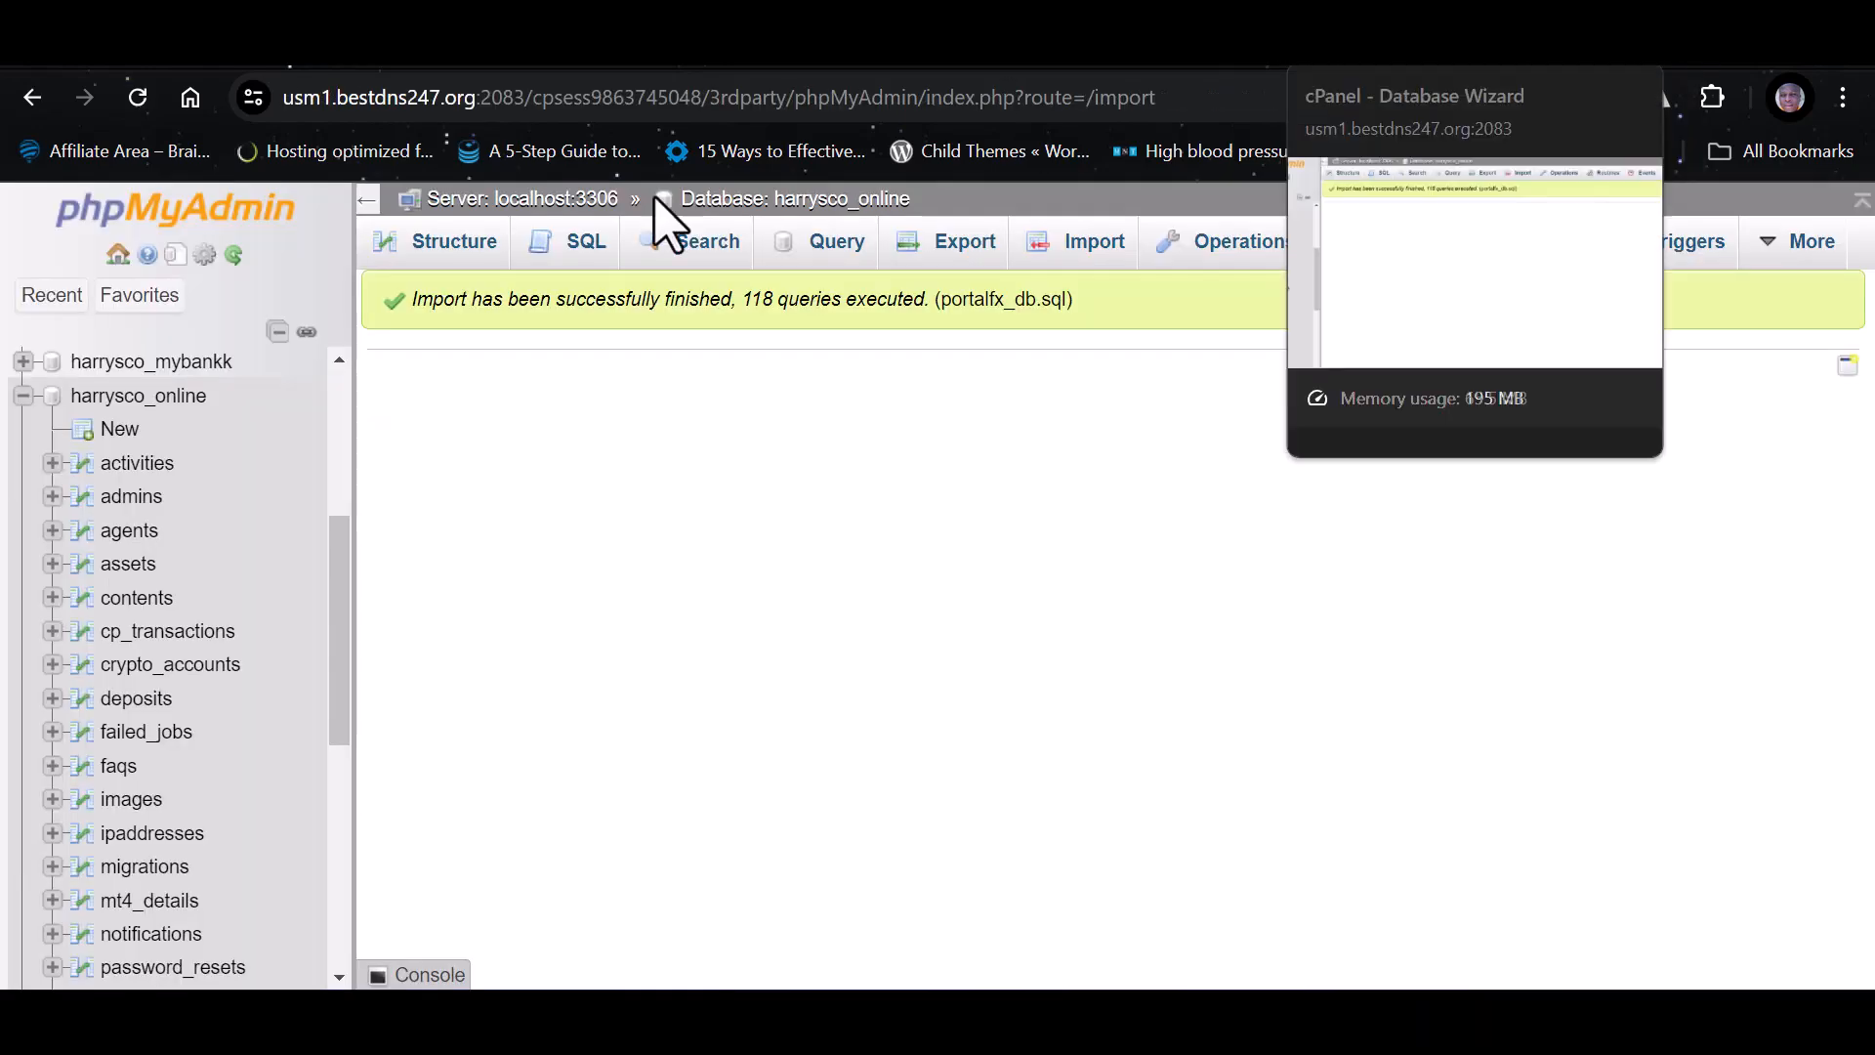
# Copy the harrysco_online database name from phpMyAdmin into DB_DATABASE and DB_USERNAME of the root .env, and enter the database password in DB_PASSWORD
pyautogui.moveTo(207, 395); pyautogui.dragTo(70, 396)
pyautogui.hotkey('ctrl', 'c')
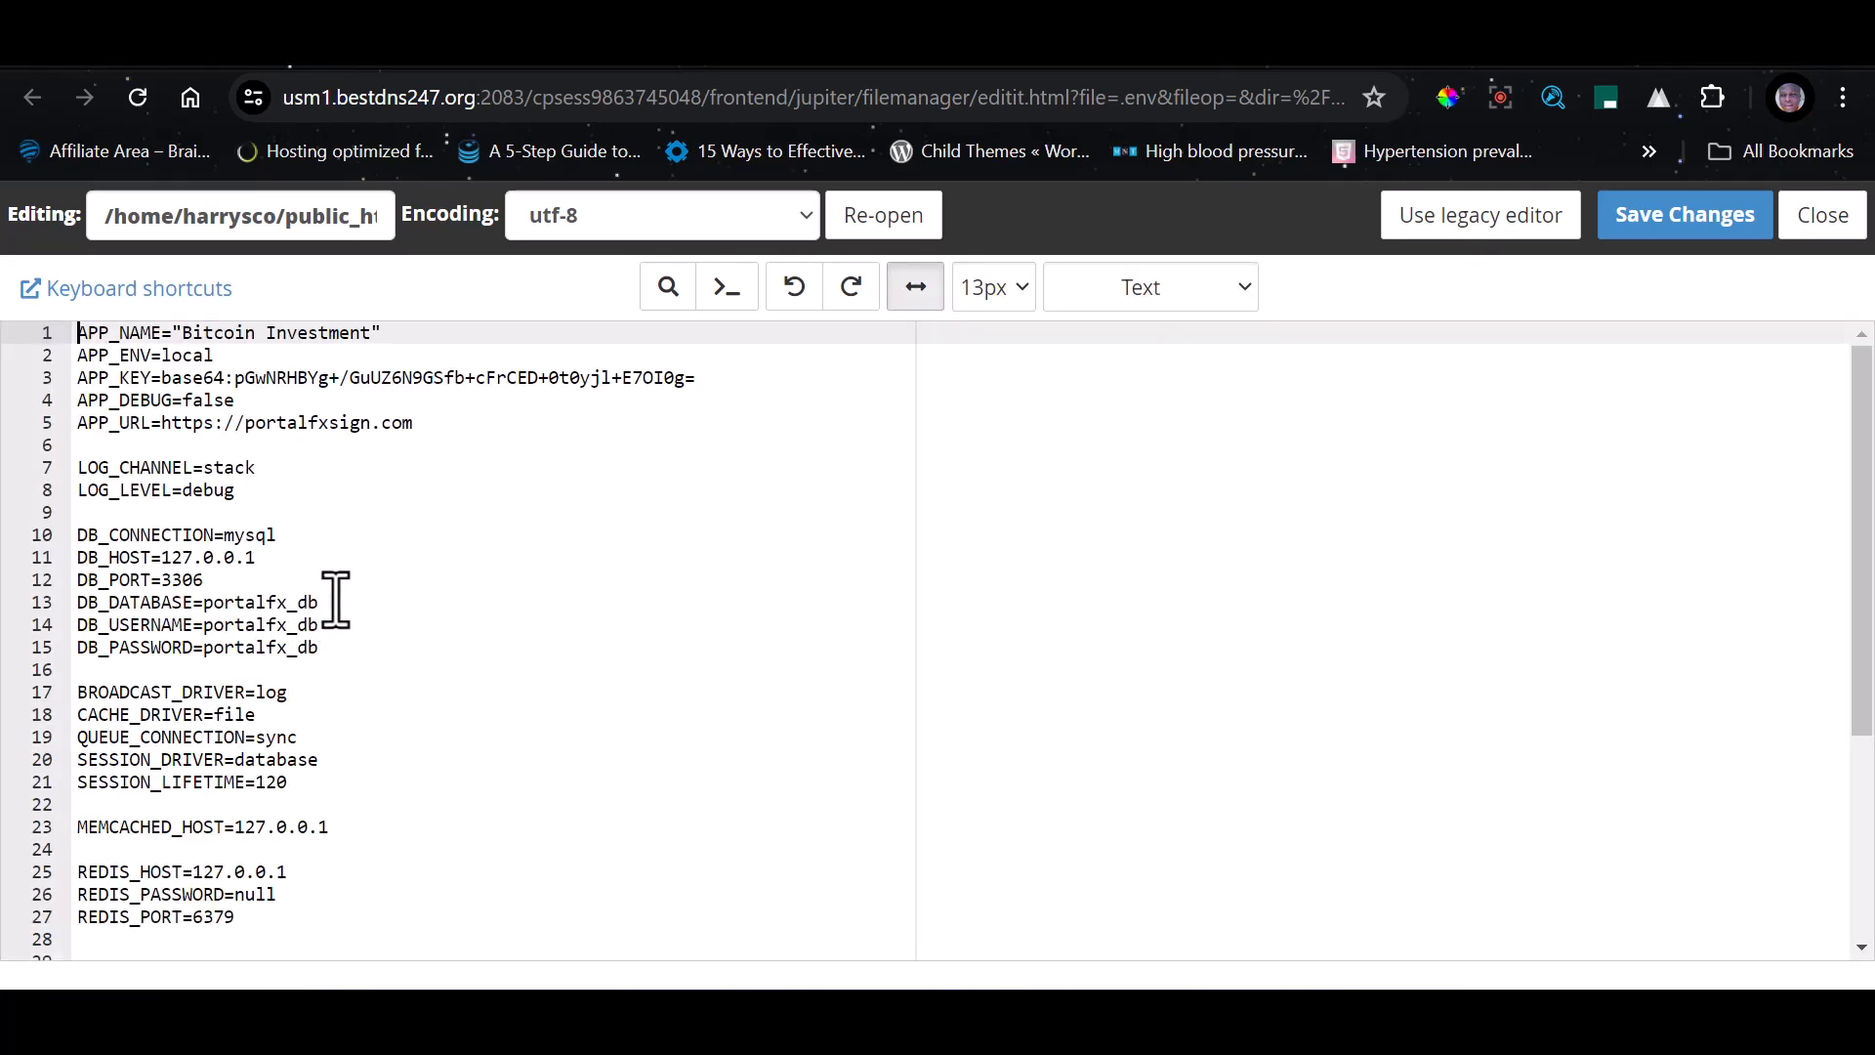
pyautogui.moveTo(336, 599); pyautogui.dragTo(205, 601)
pyautogui.hotkey('ctrl', 'v')
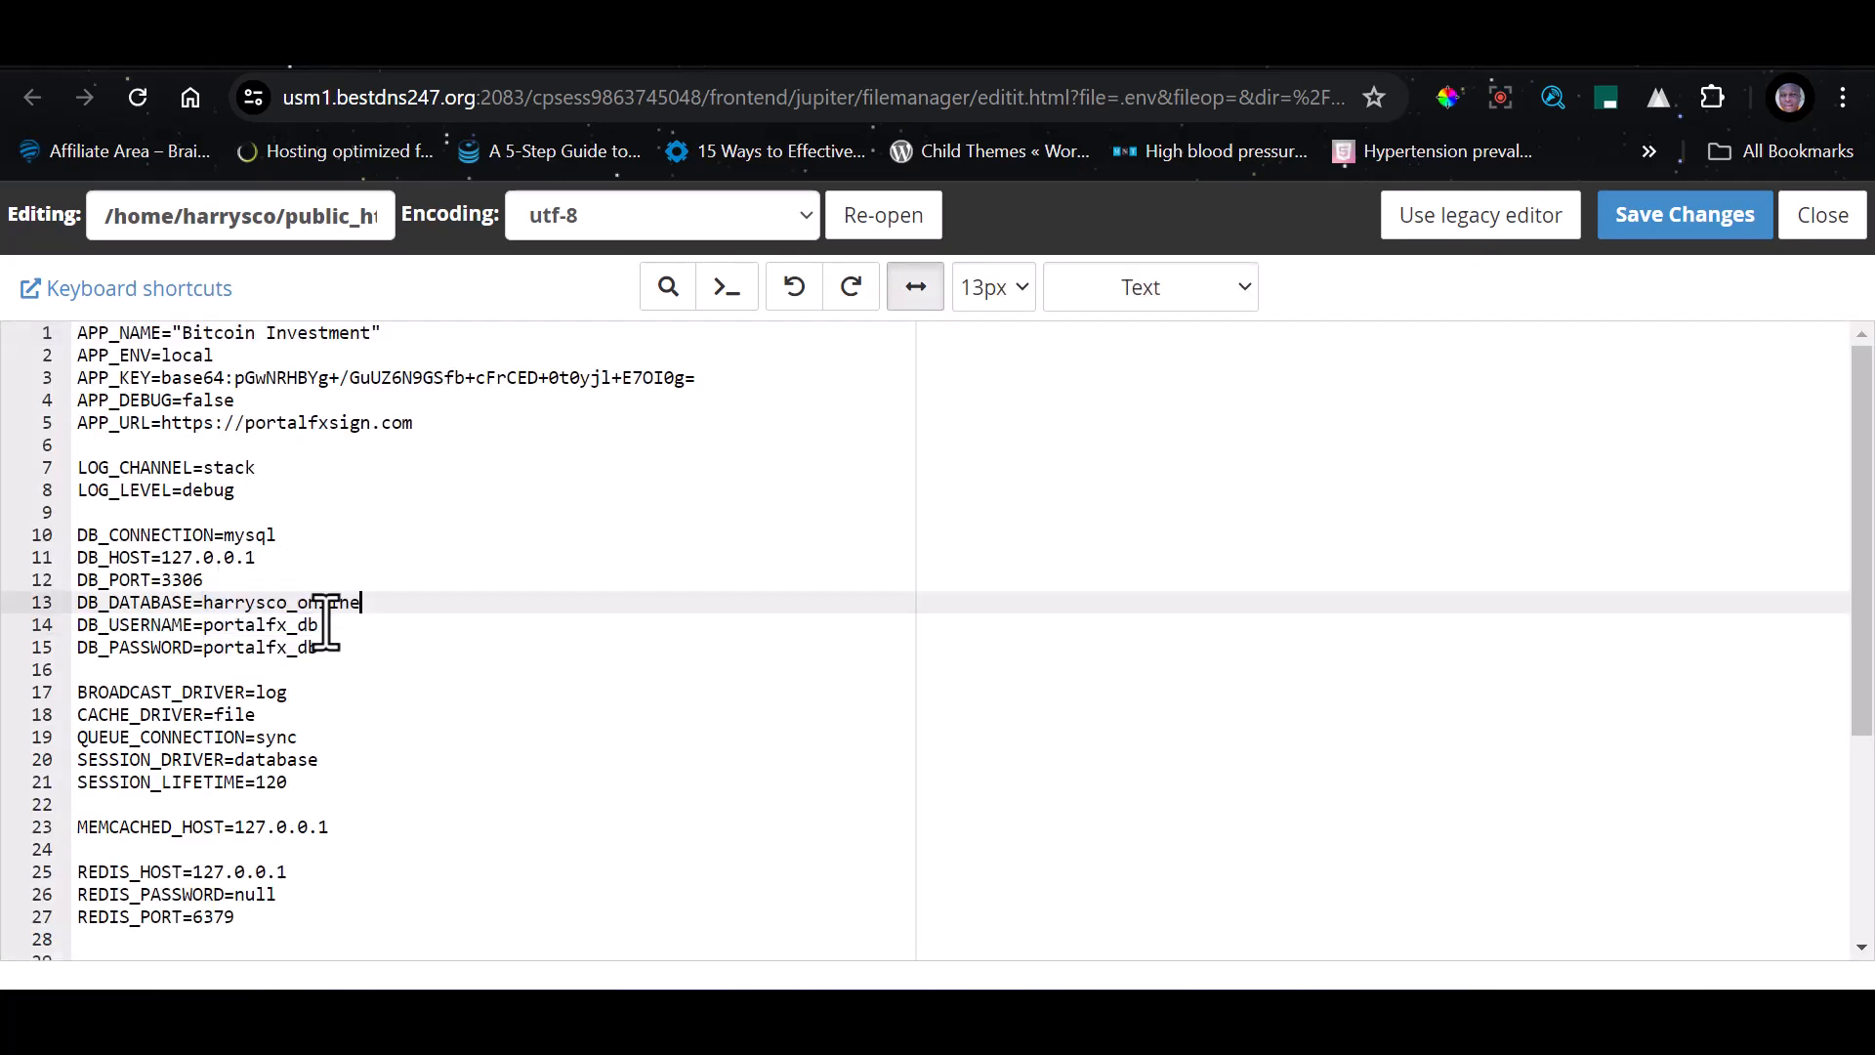
pyautogui.moveTo(336, 625); pyautogui.dragTo(203, 625)
pyautogui.hotkey('ctrl', 'v')
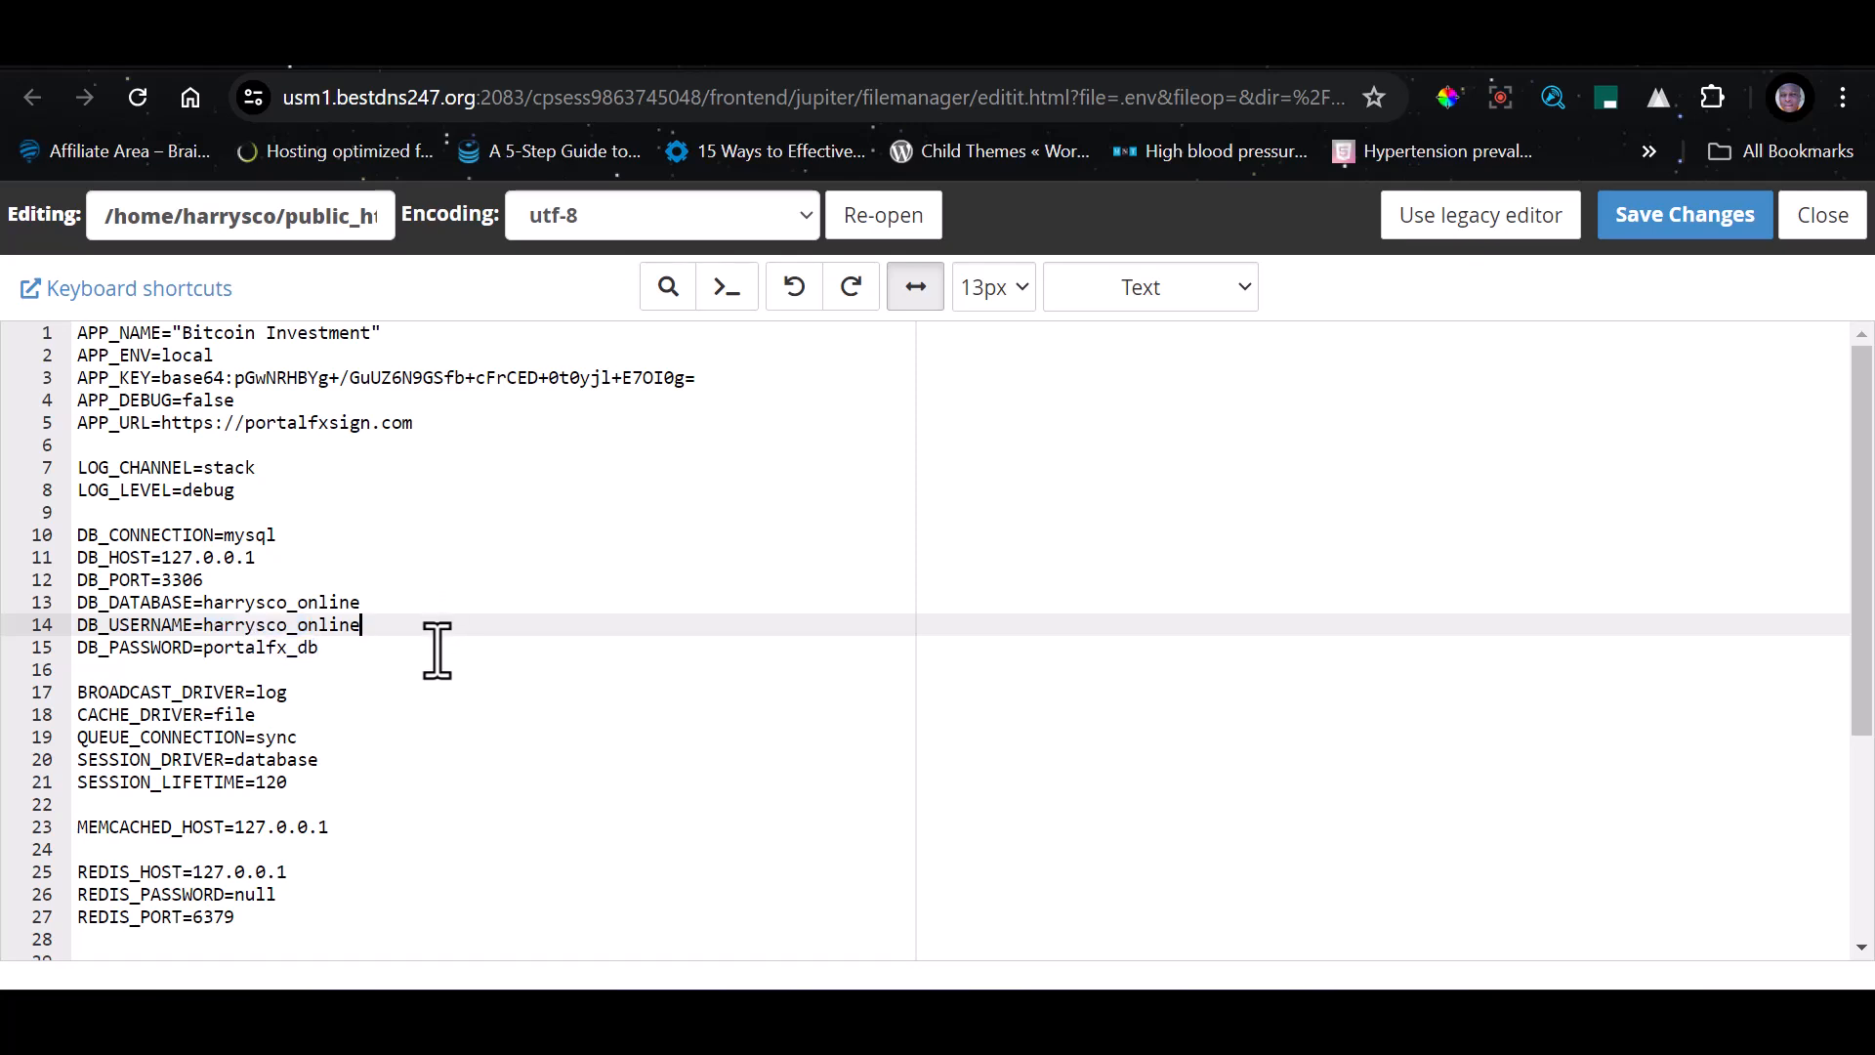
pyautogui.moveTo(353, 652); pyautogui.dragTo(211, 650)
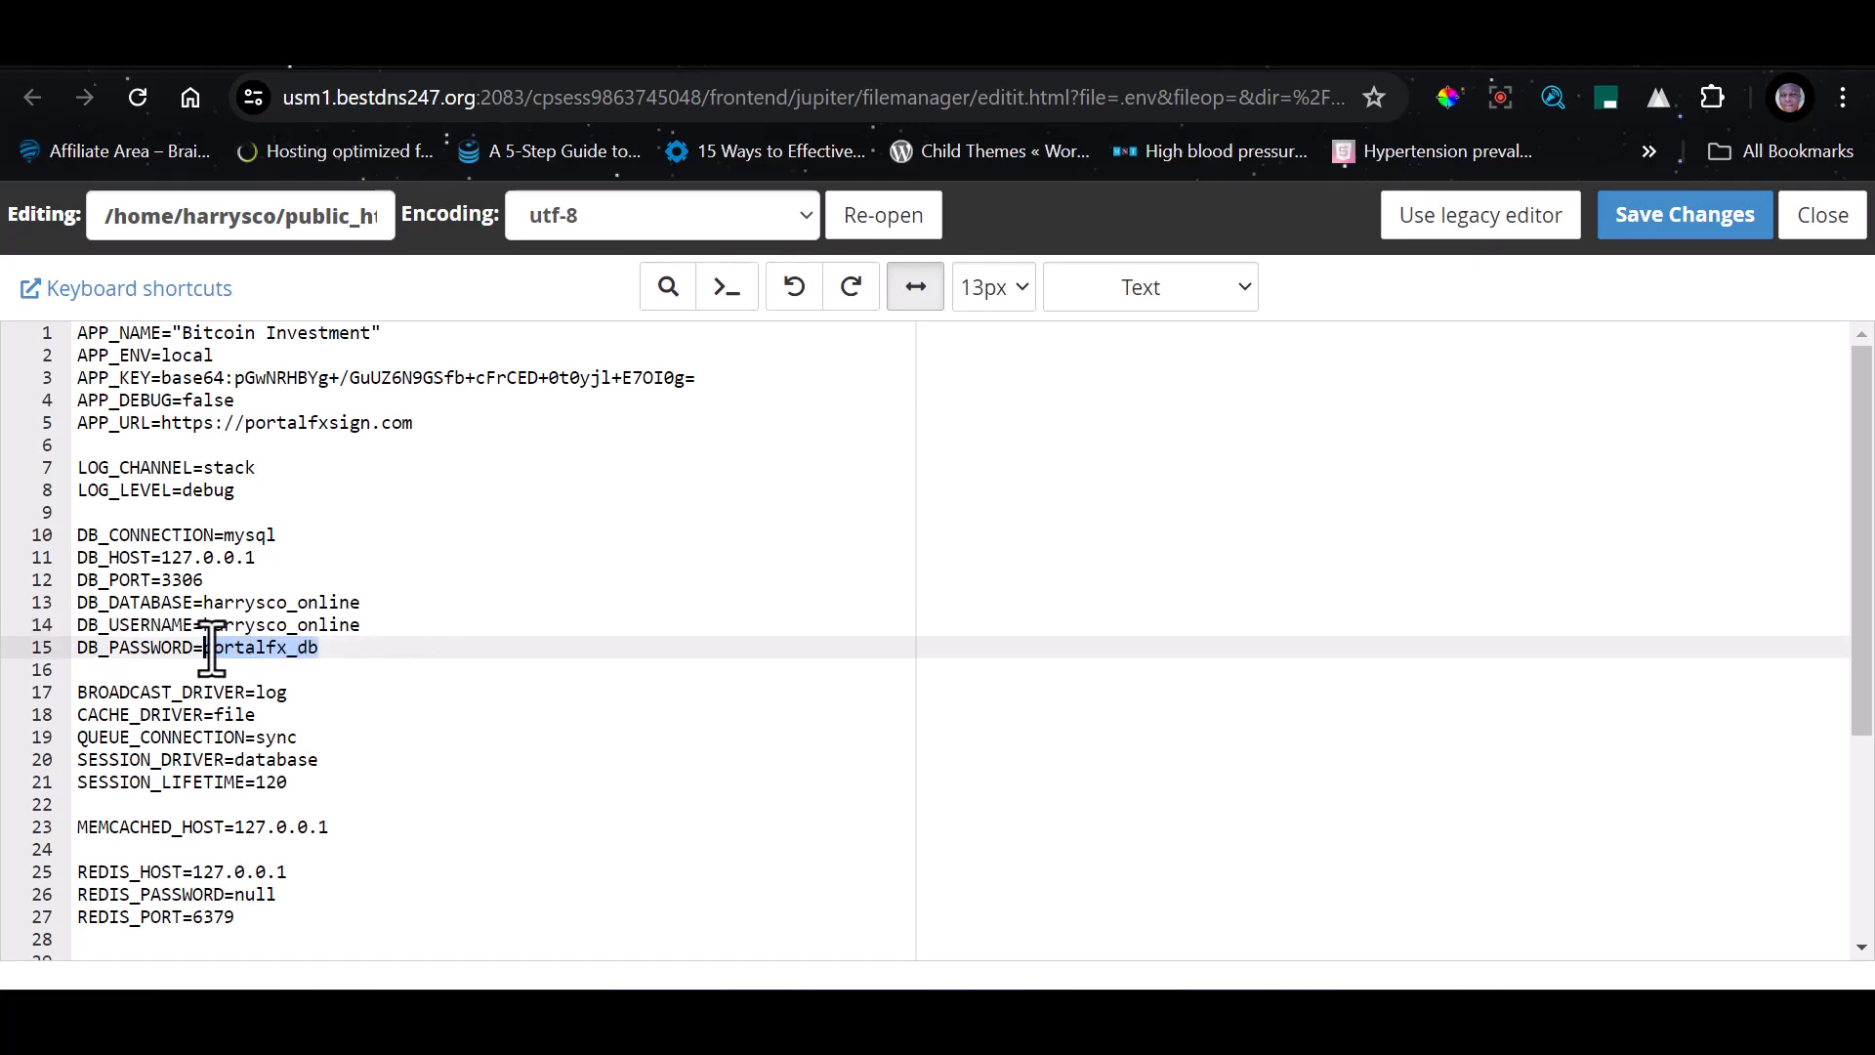
pyautogui.hotkey('ctrl', 'v')
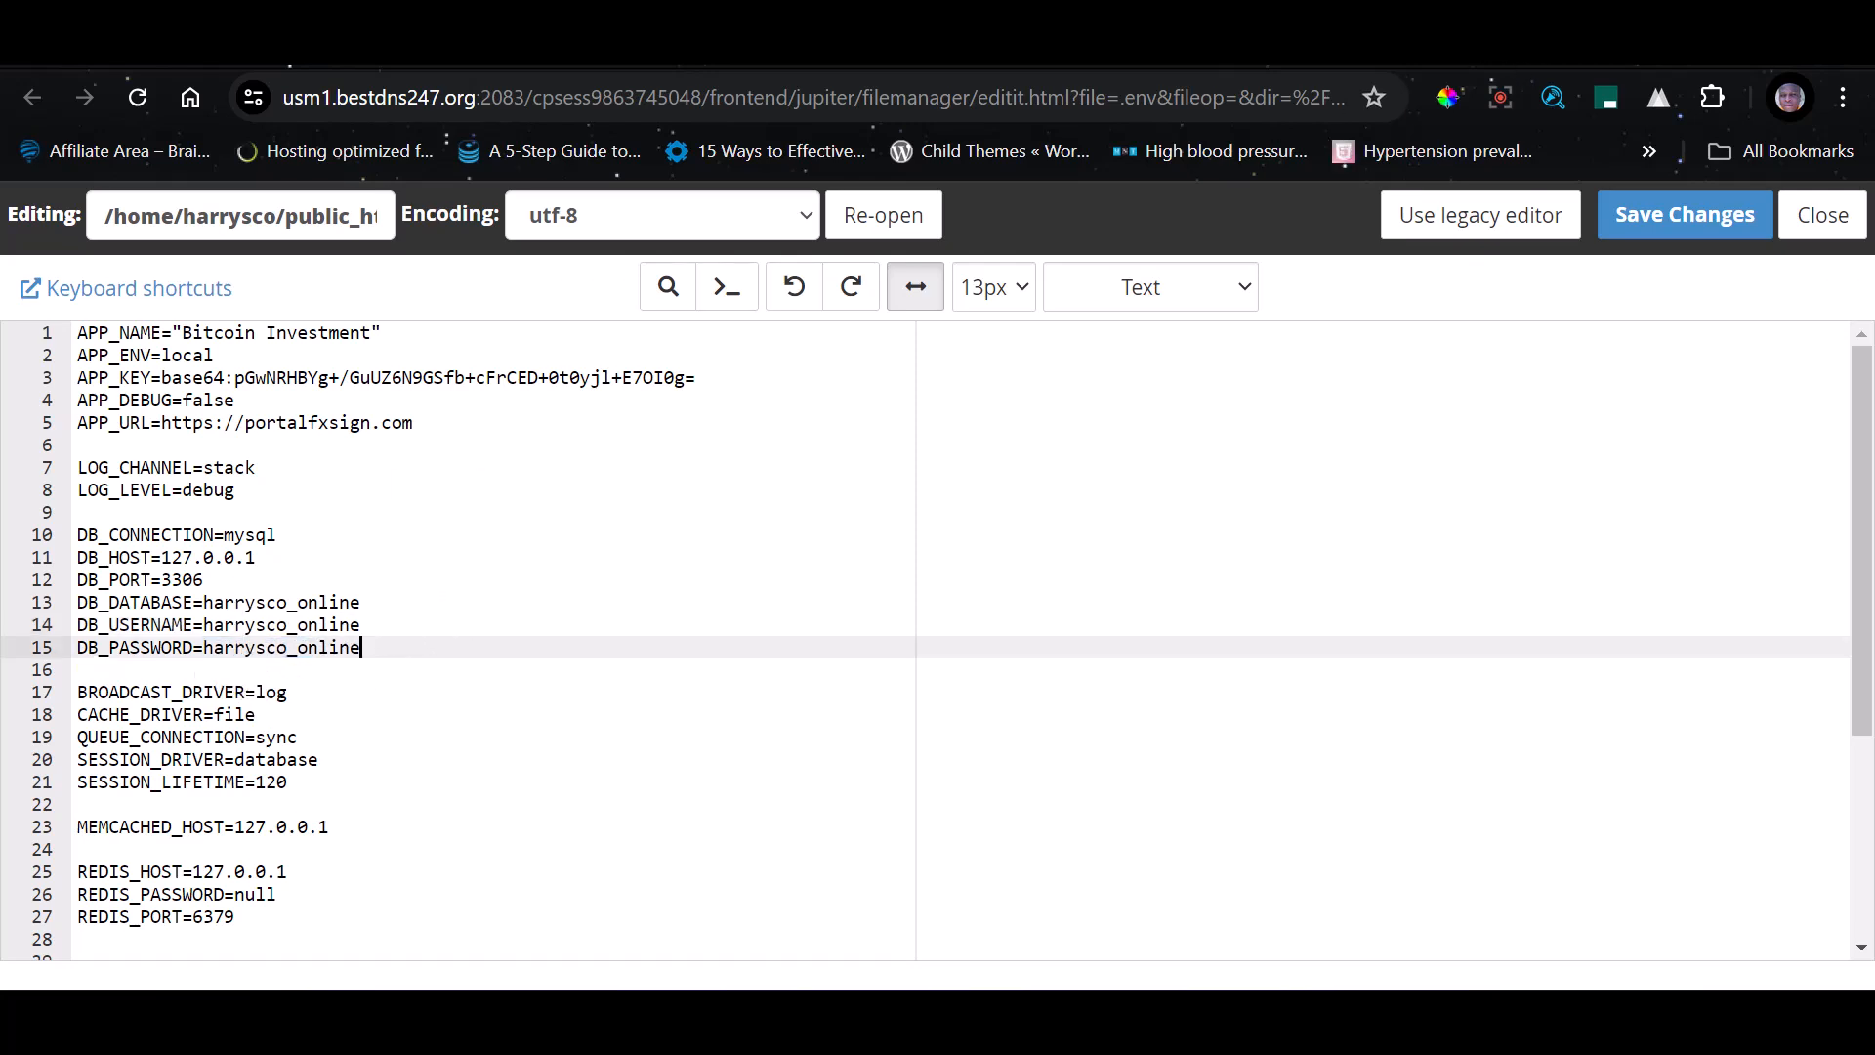
pyautogui.click(1563, 41)
pyautogui.click(610, 106)
pyautogui.hotkey('ctrl', 'c')
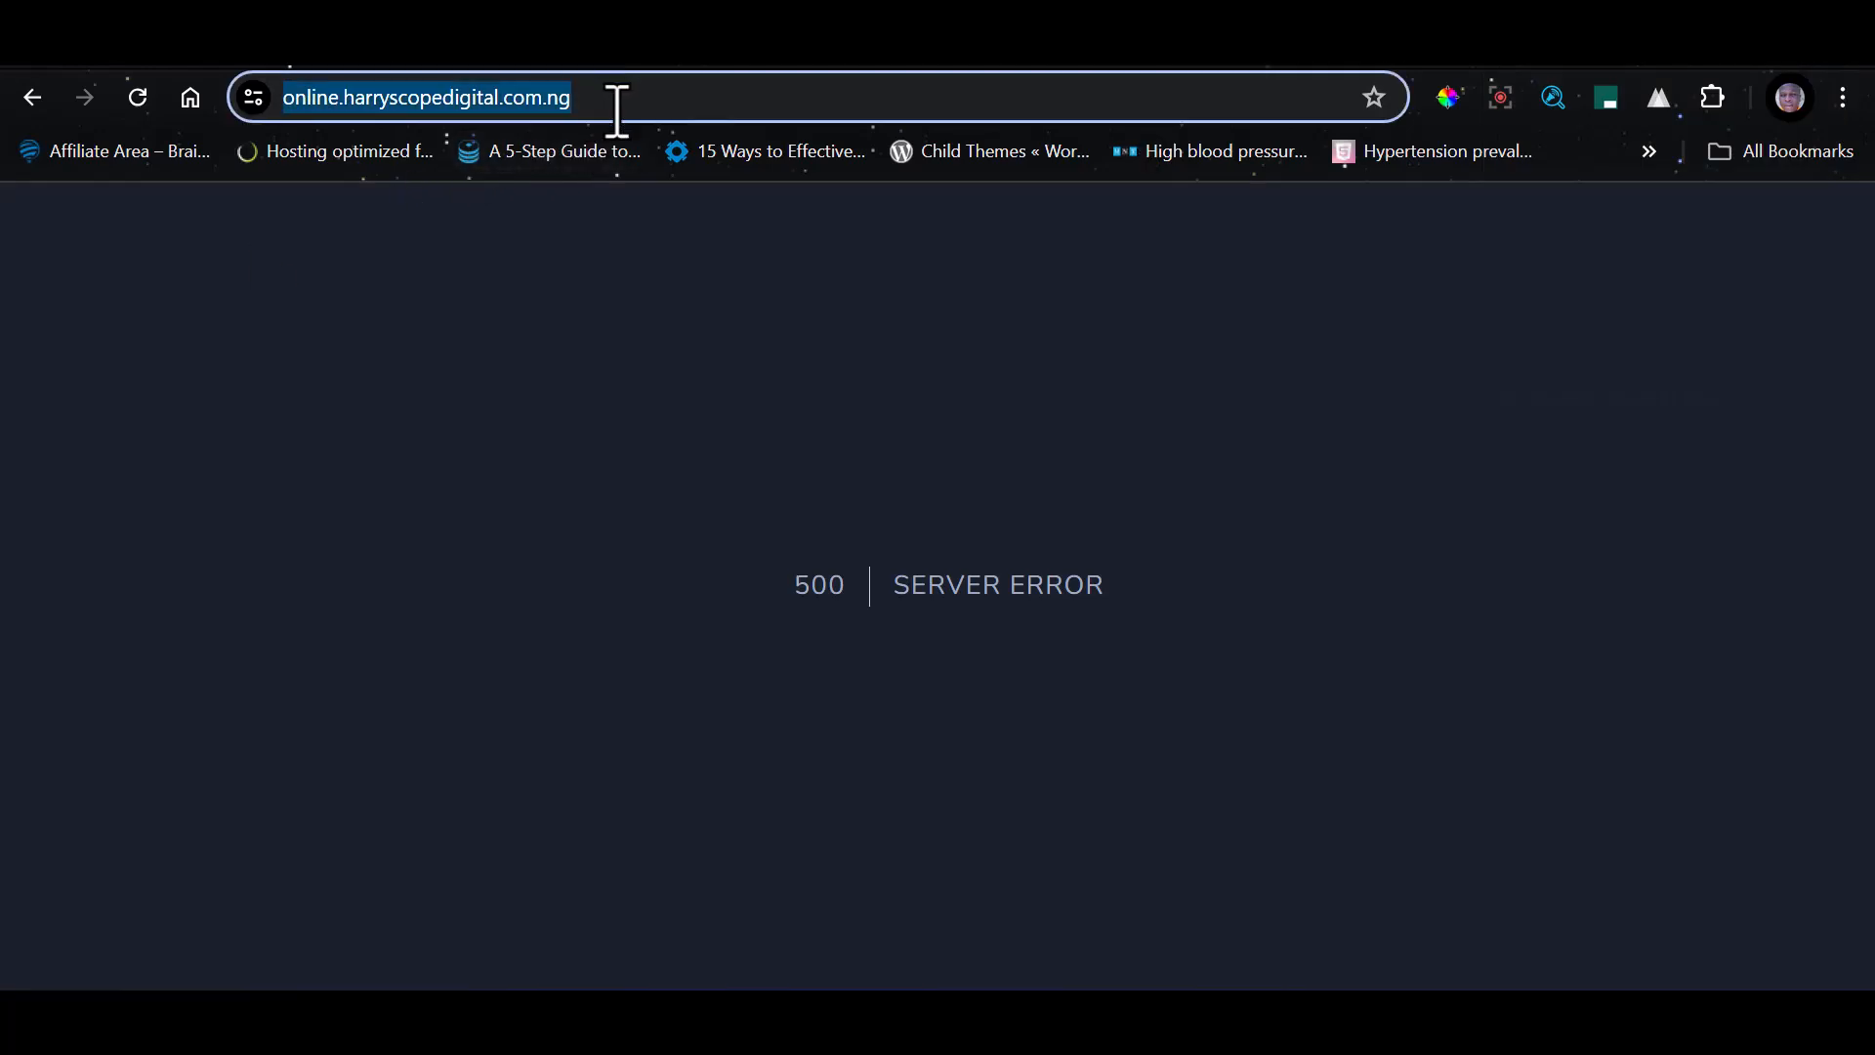
pyautogui.click(147, 41)
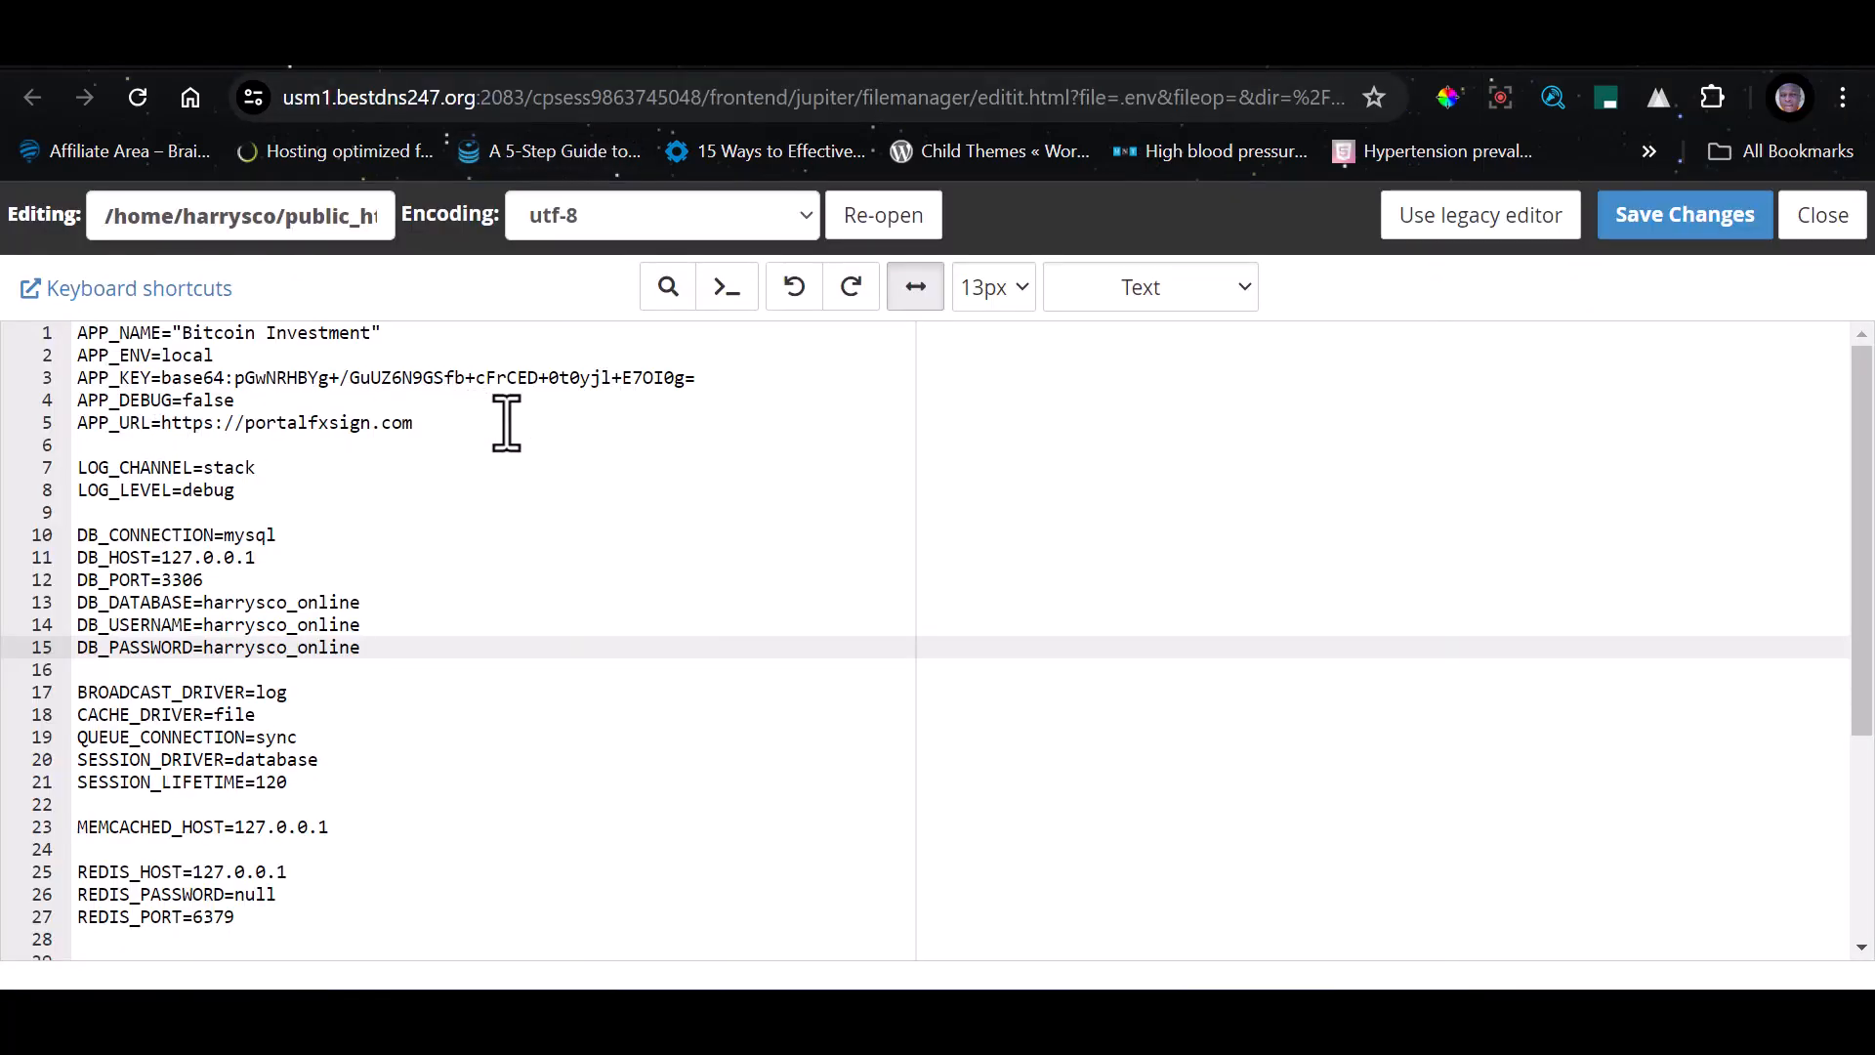
pyautogui.moveTo(502, 424); pyautogui.dragTo(164, 430)
pyautogui.hotkey('ctrl', 'v')
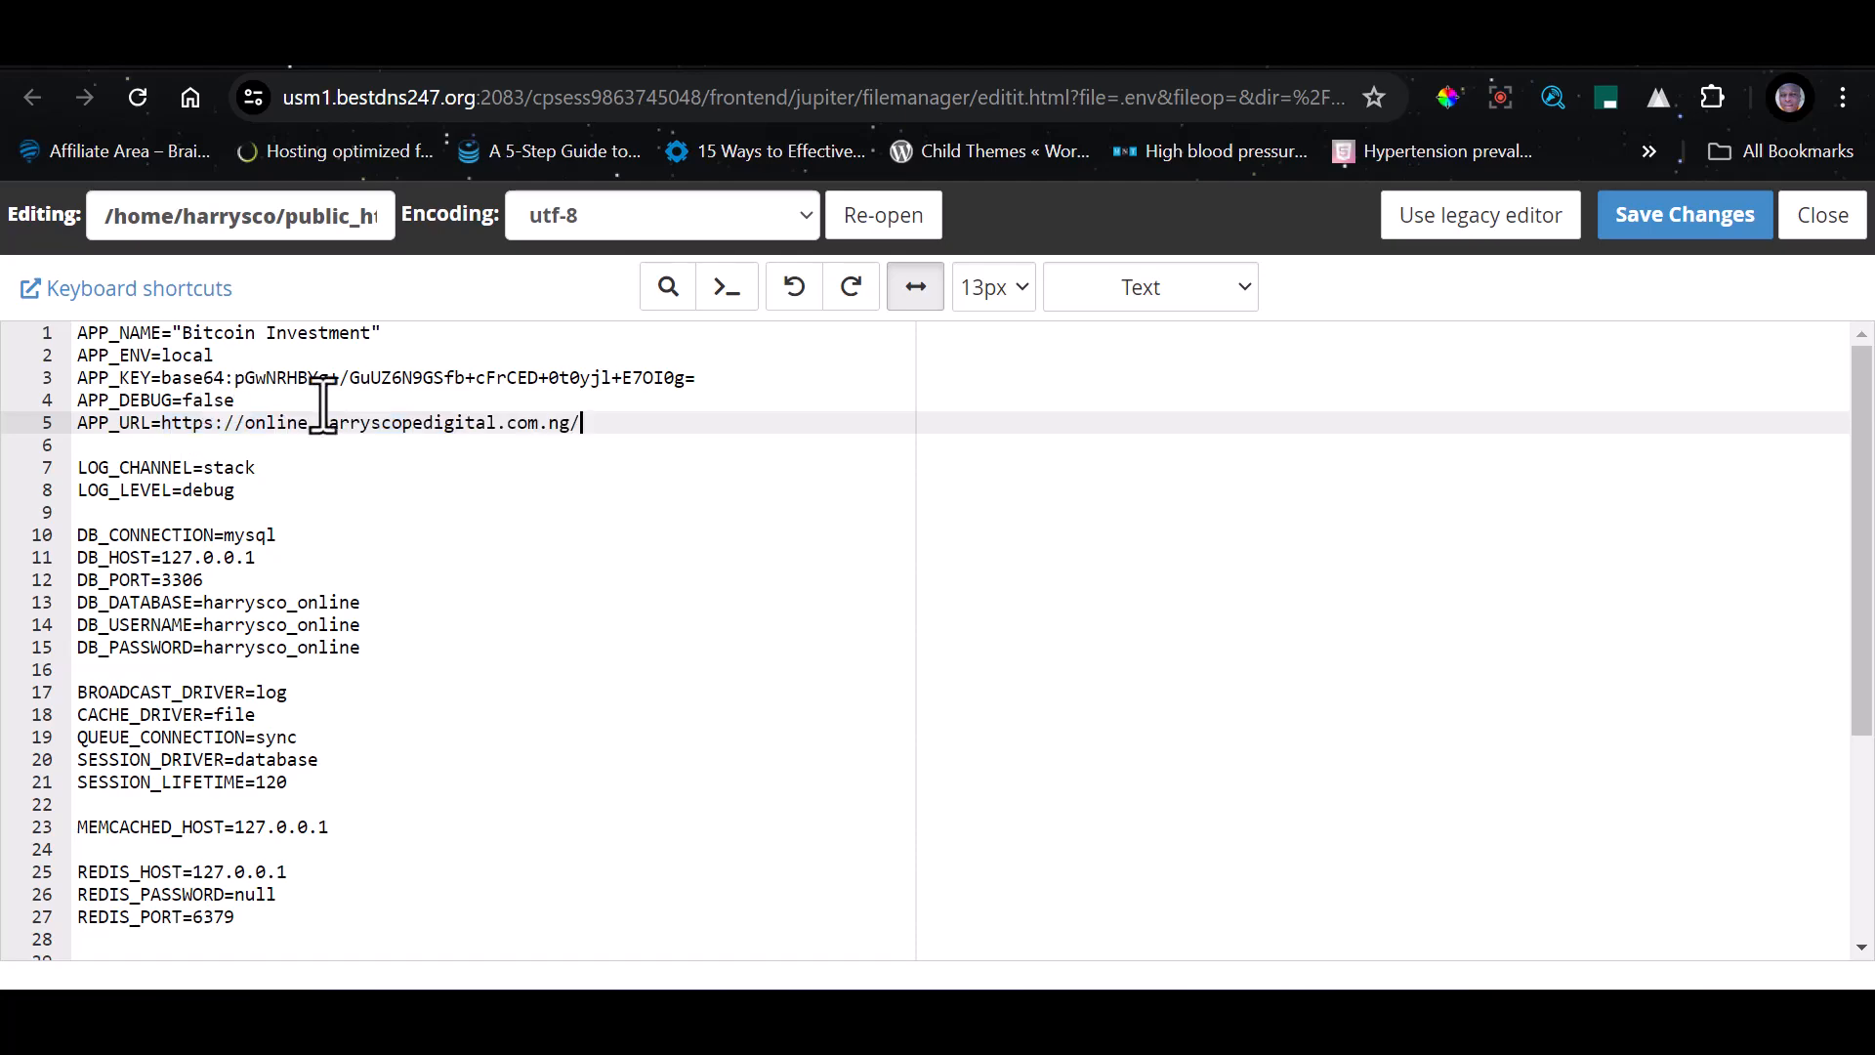
pyautogui.click(1690, 215)
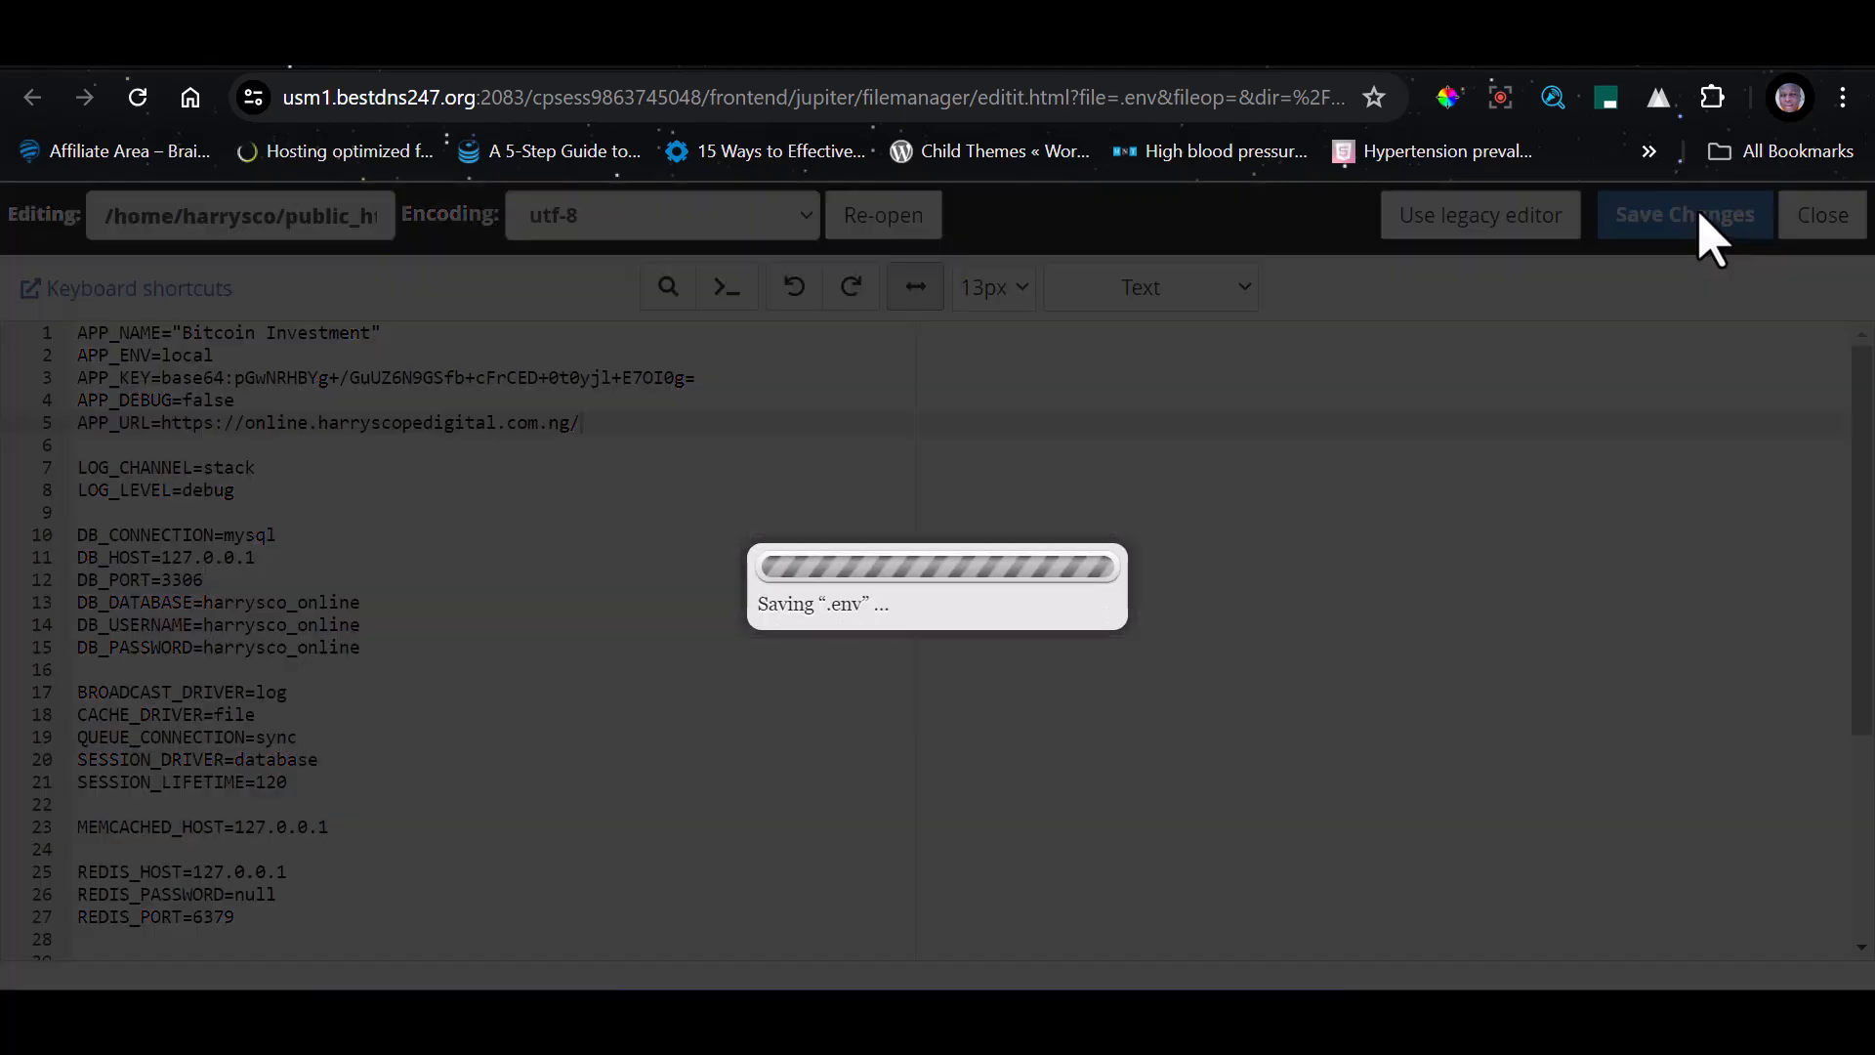
# Reload online.harryscopedigital.com.ng in its browser tab and look over the home page
pyautogui.hotkey('ctrl', 'Tab')
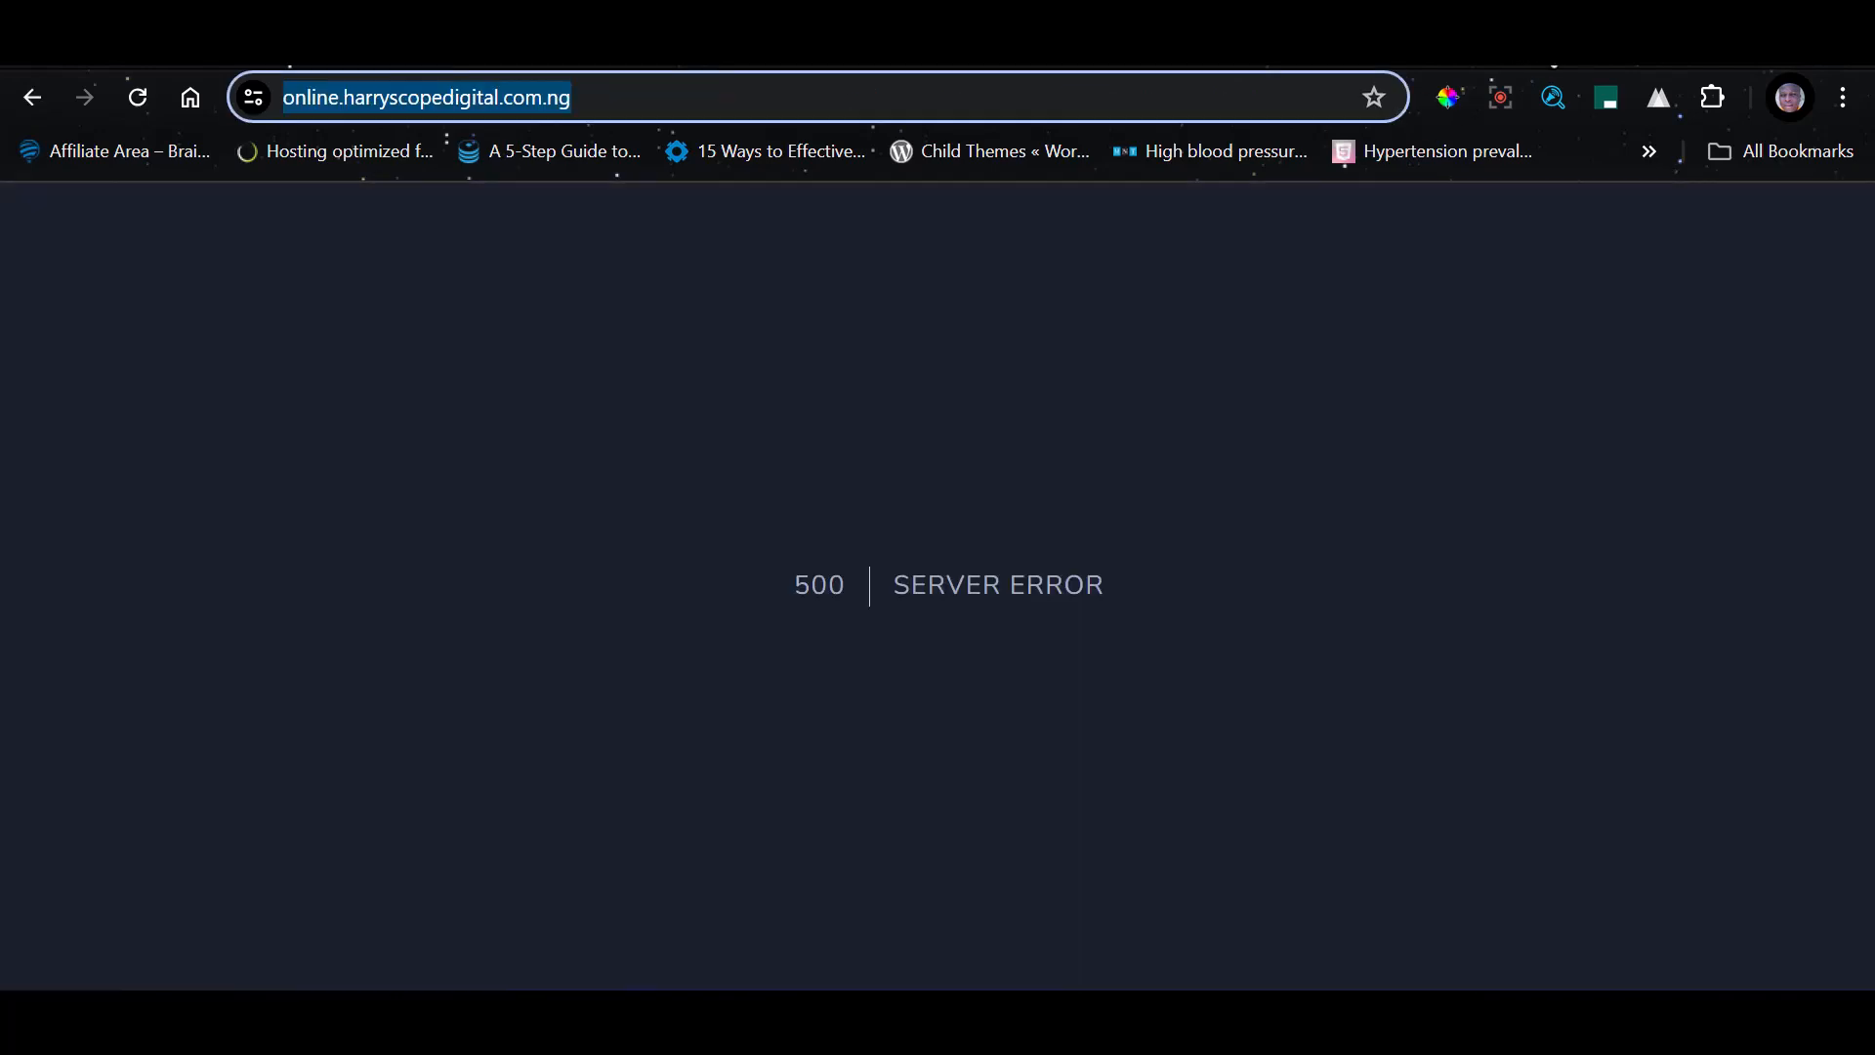
pyautogui.press('F5')
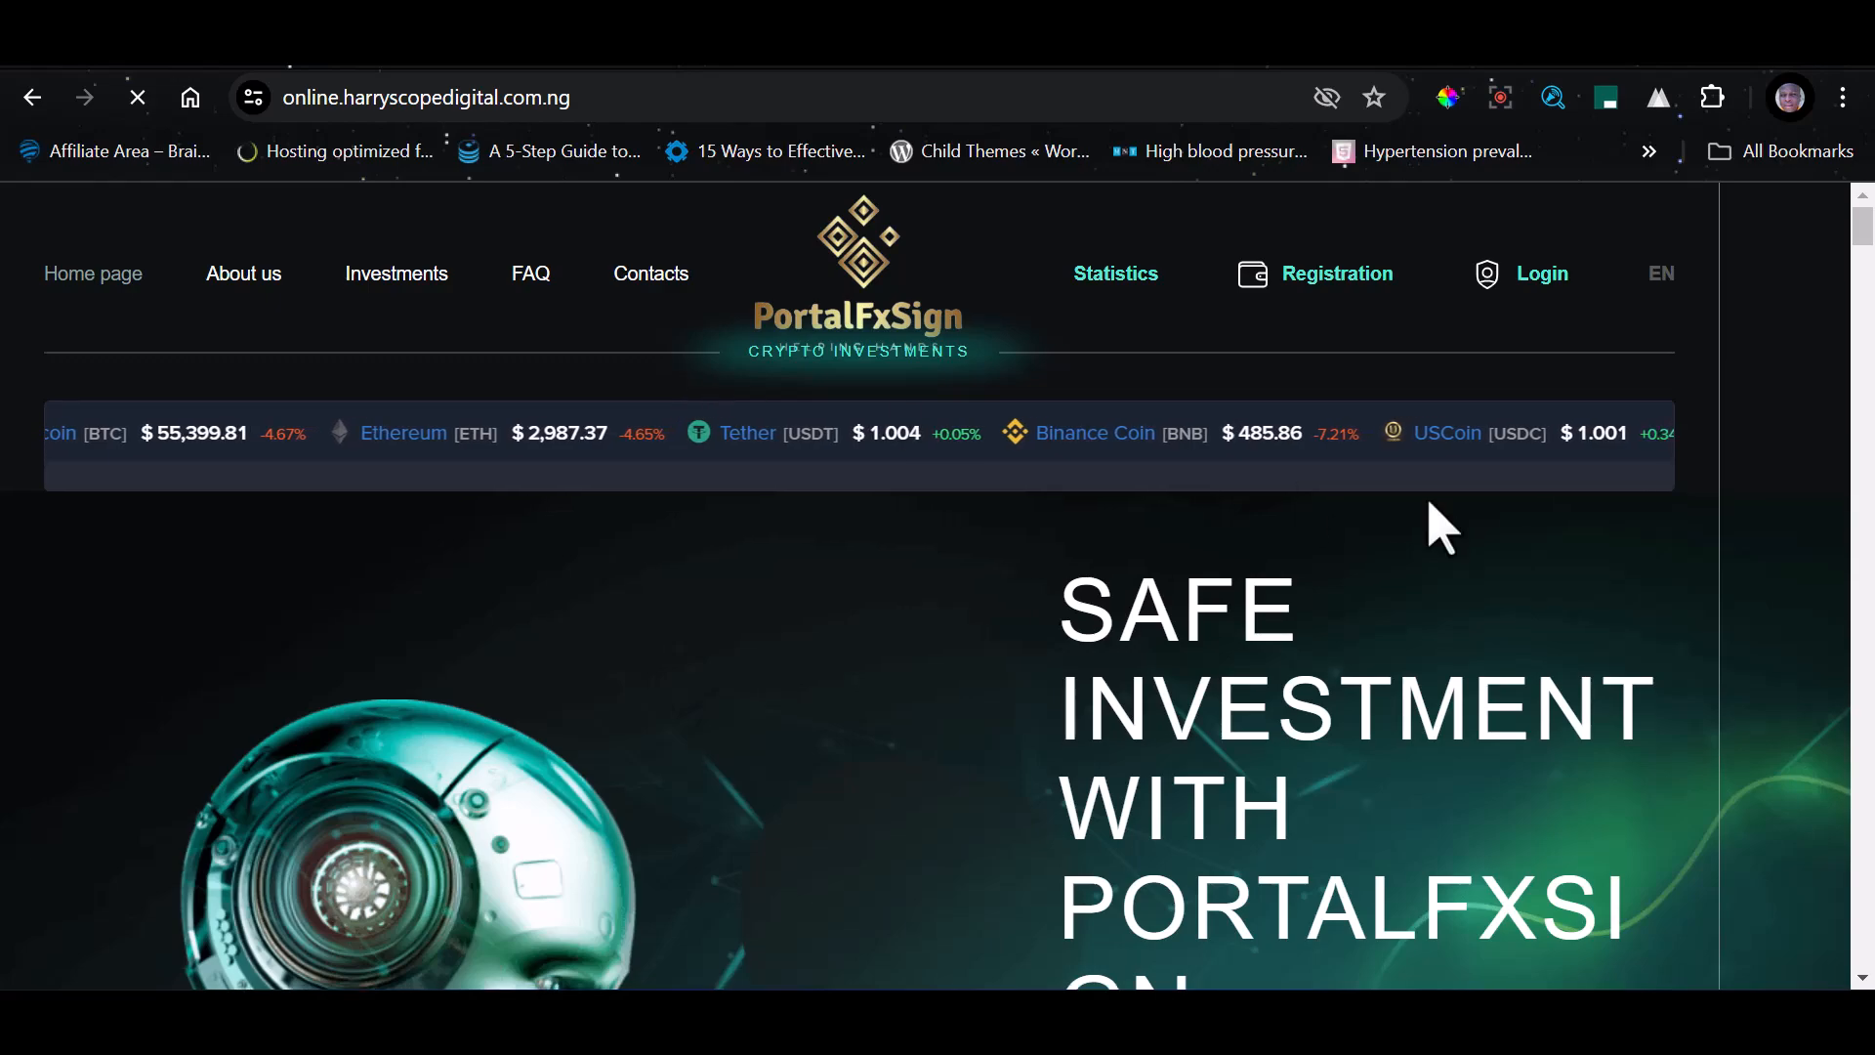
pyautogui.scroll(-20, 1431, 511)
pyautogui.scroll(20, 812, 566)
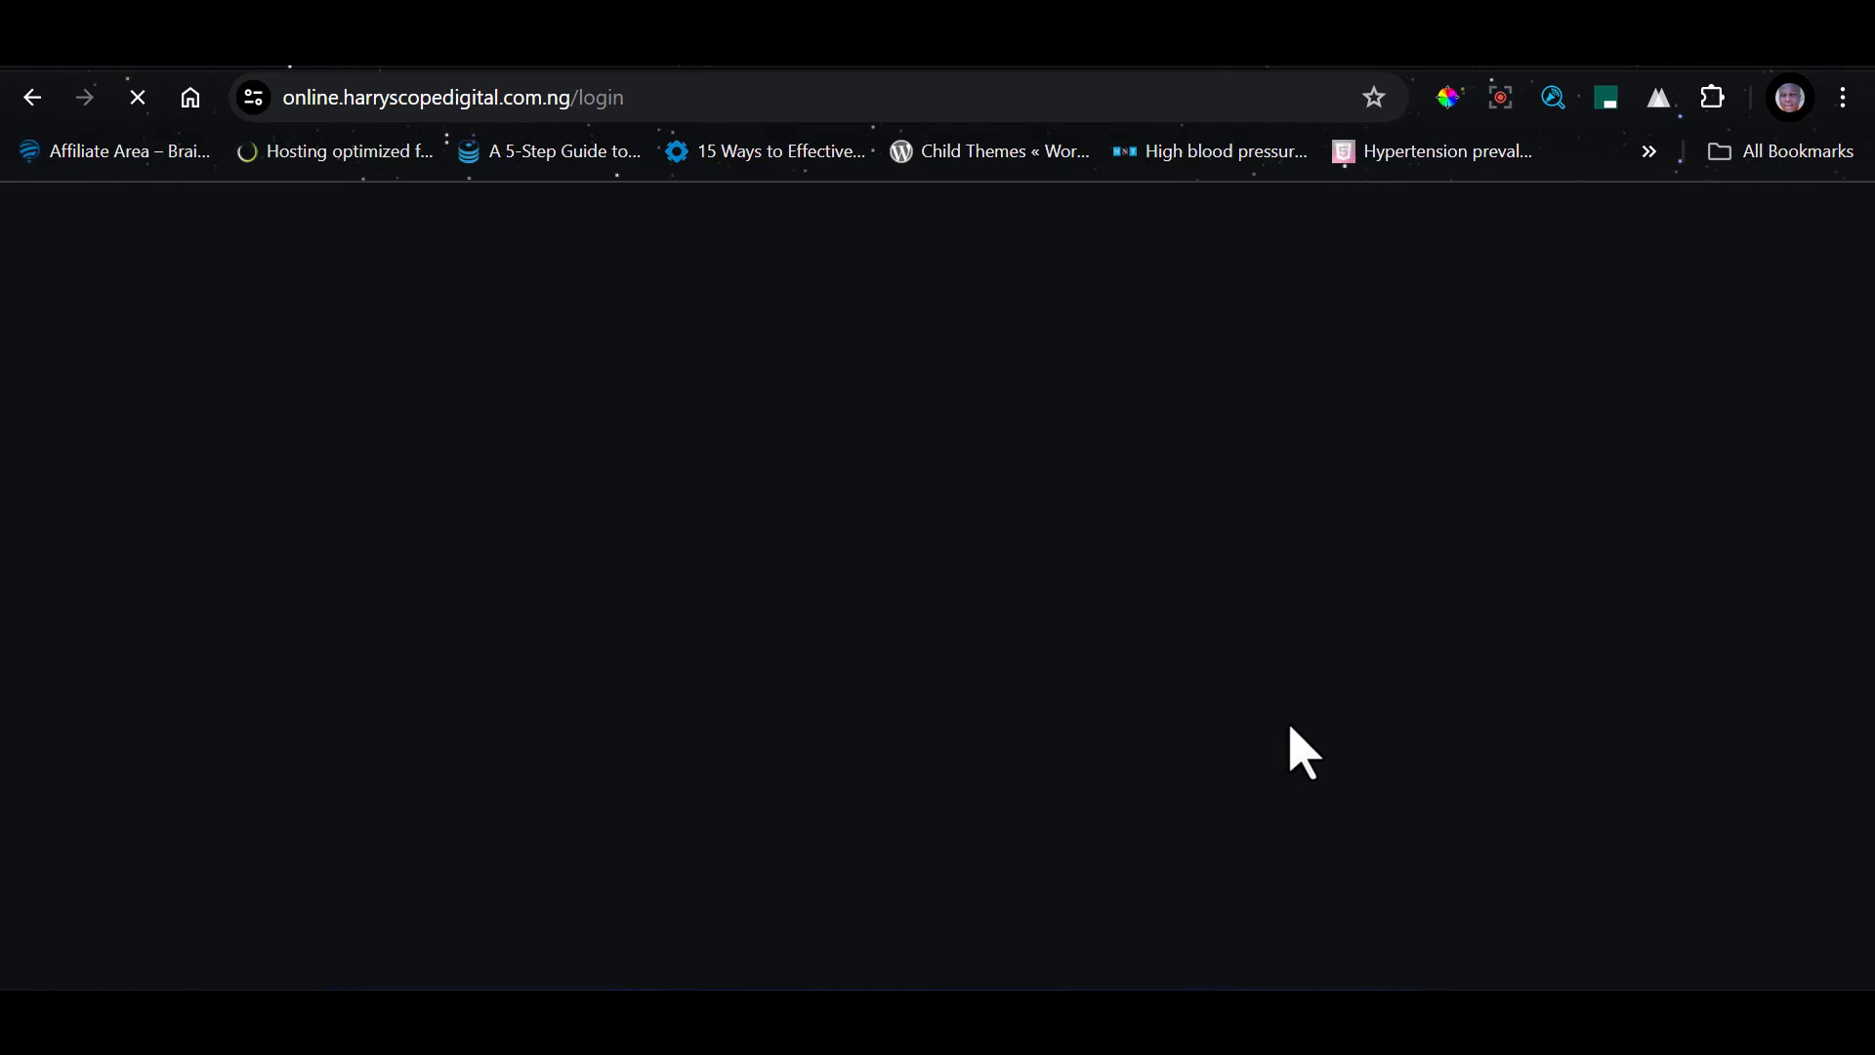
# Examine the site's login page, including its sign-in form
pyautogui.scroll(-3, 837, 586)
pyautogui.scroll(3, 837, 616)
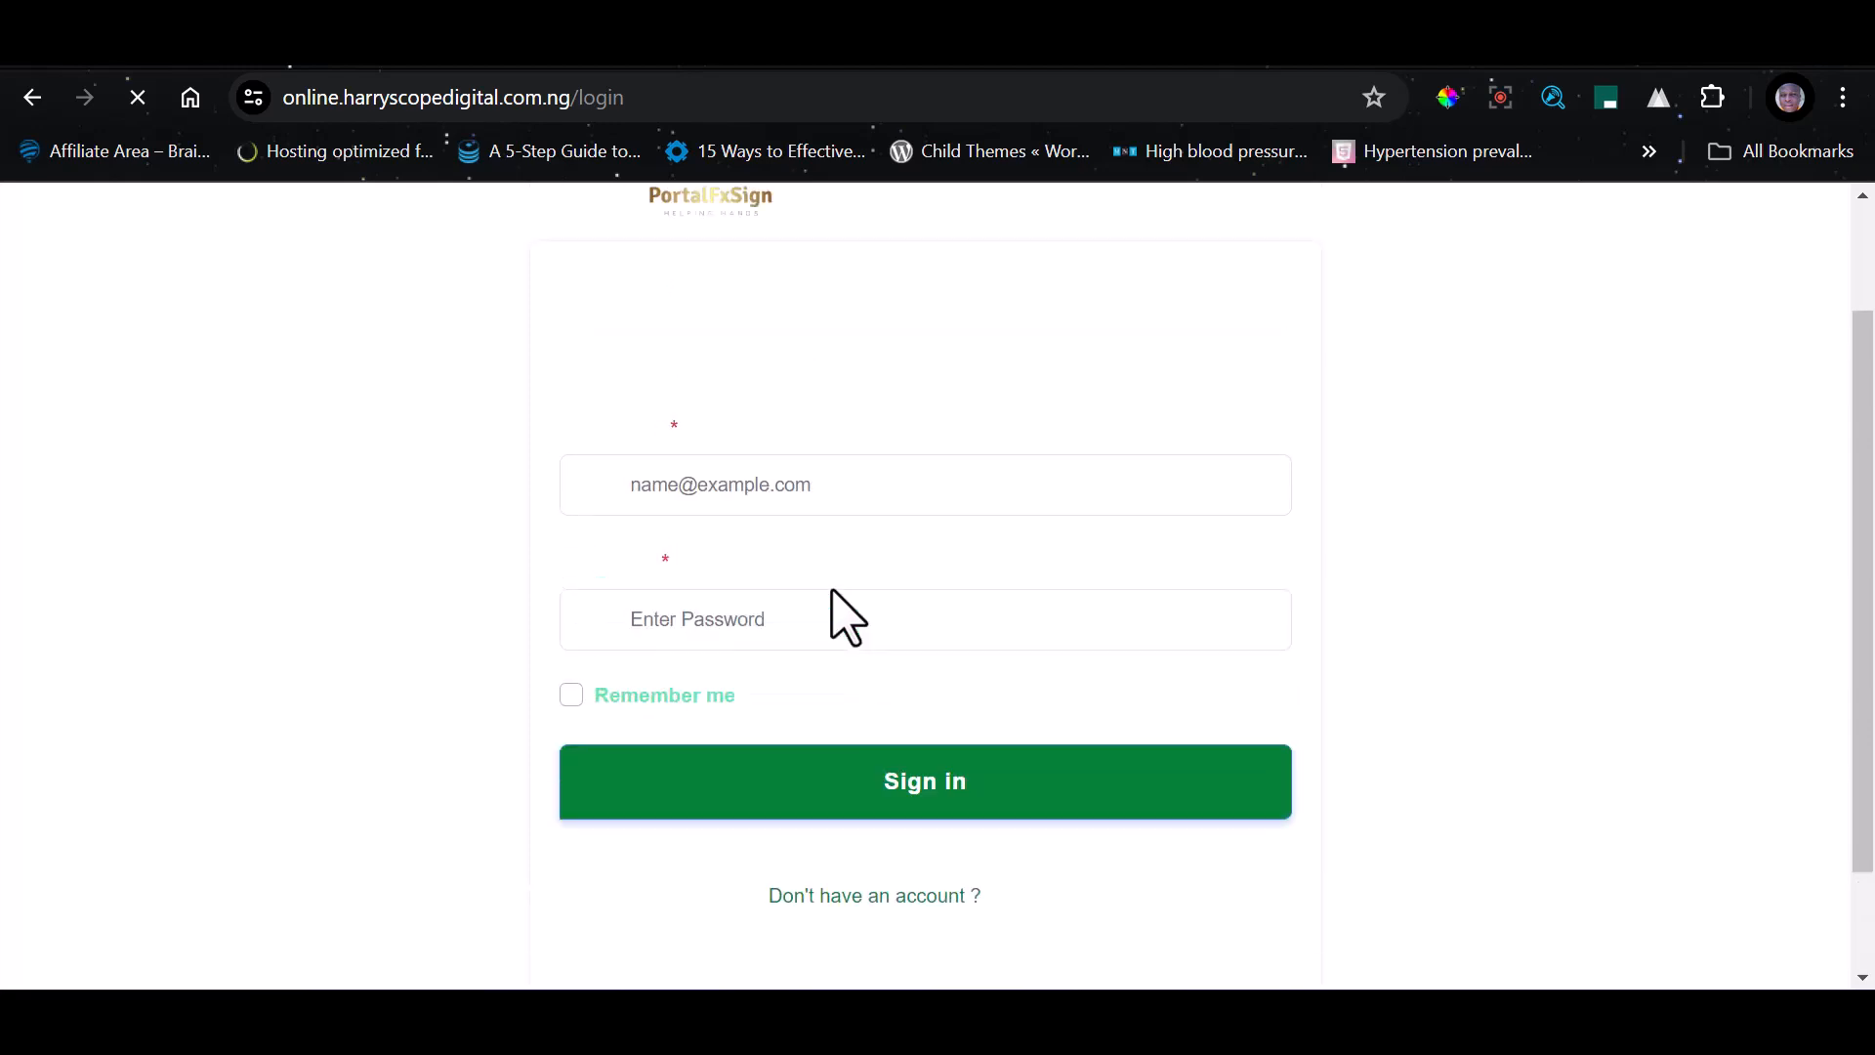
pyautogui.scroll(-3, 1239, 765)
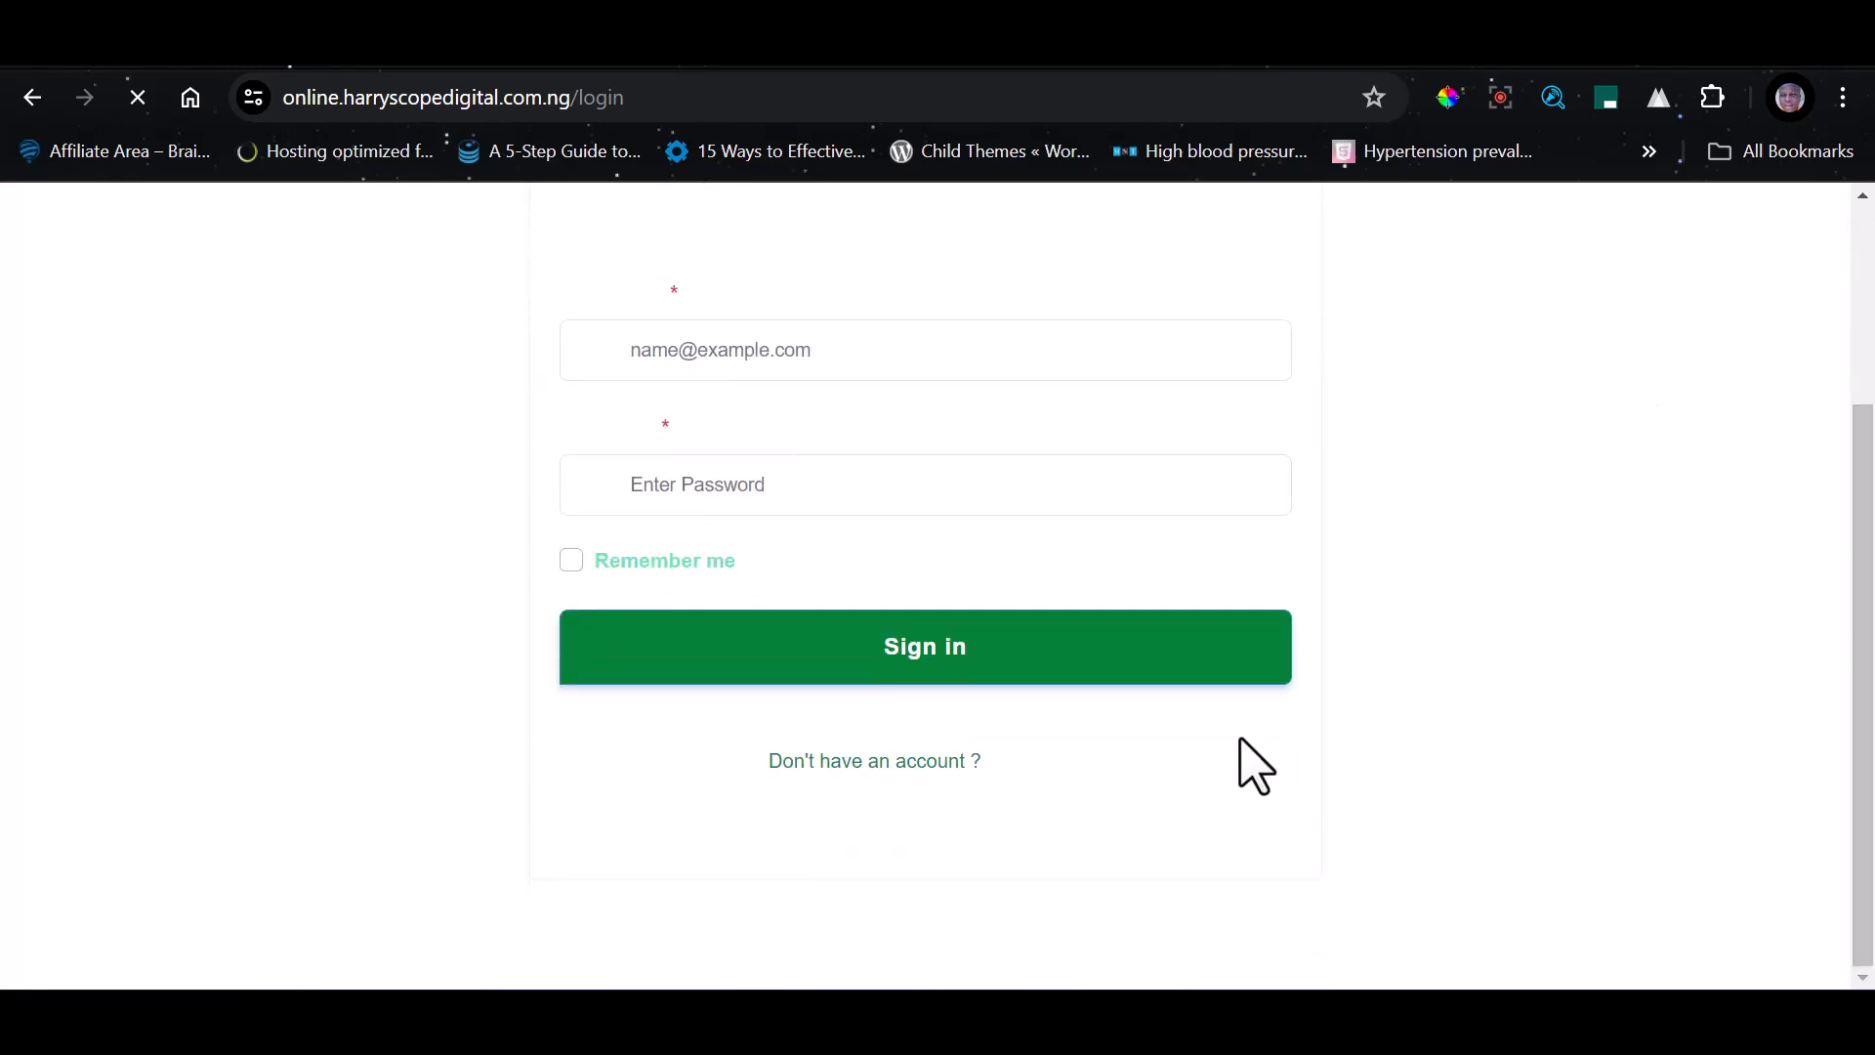
pyautogui.scroll(3, 55, 460)
pyautogui.scroll(-3, 841, 640)
pyautogui.scroll(3, 733, 302)
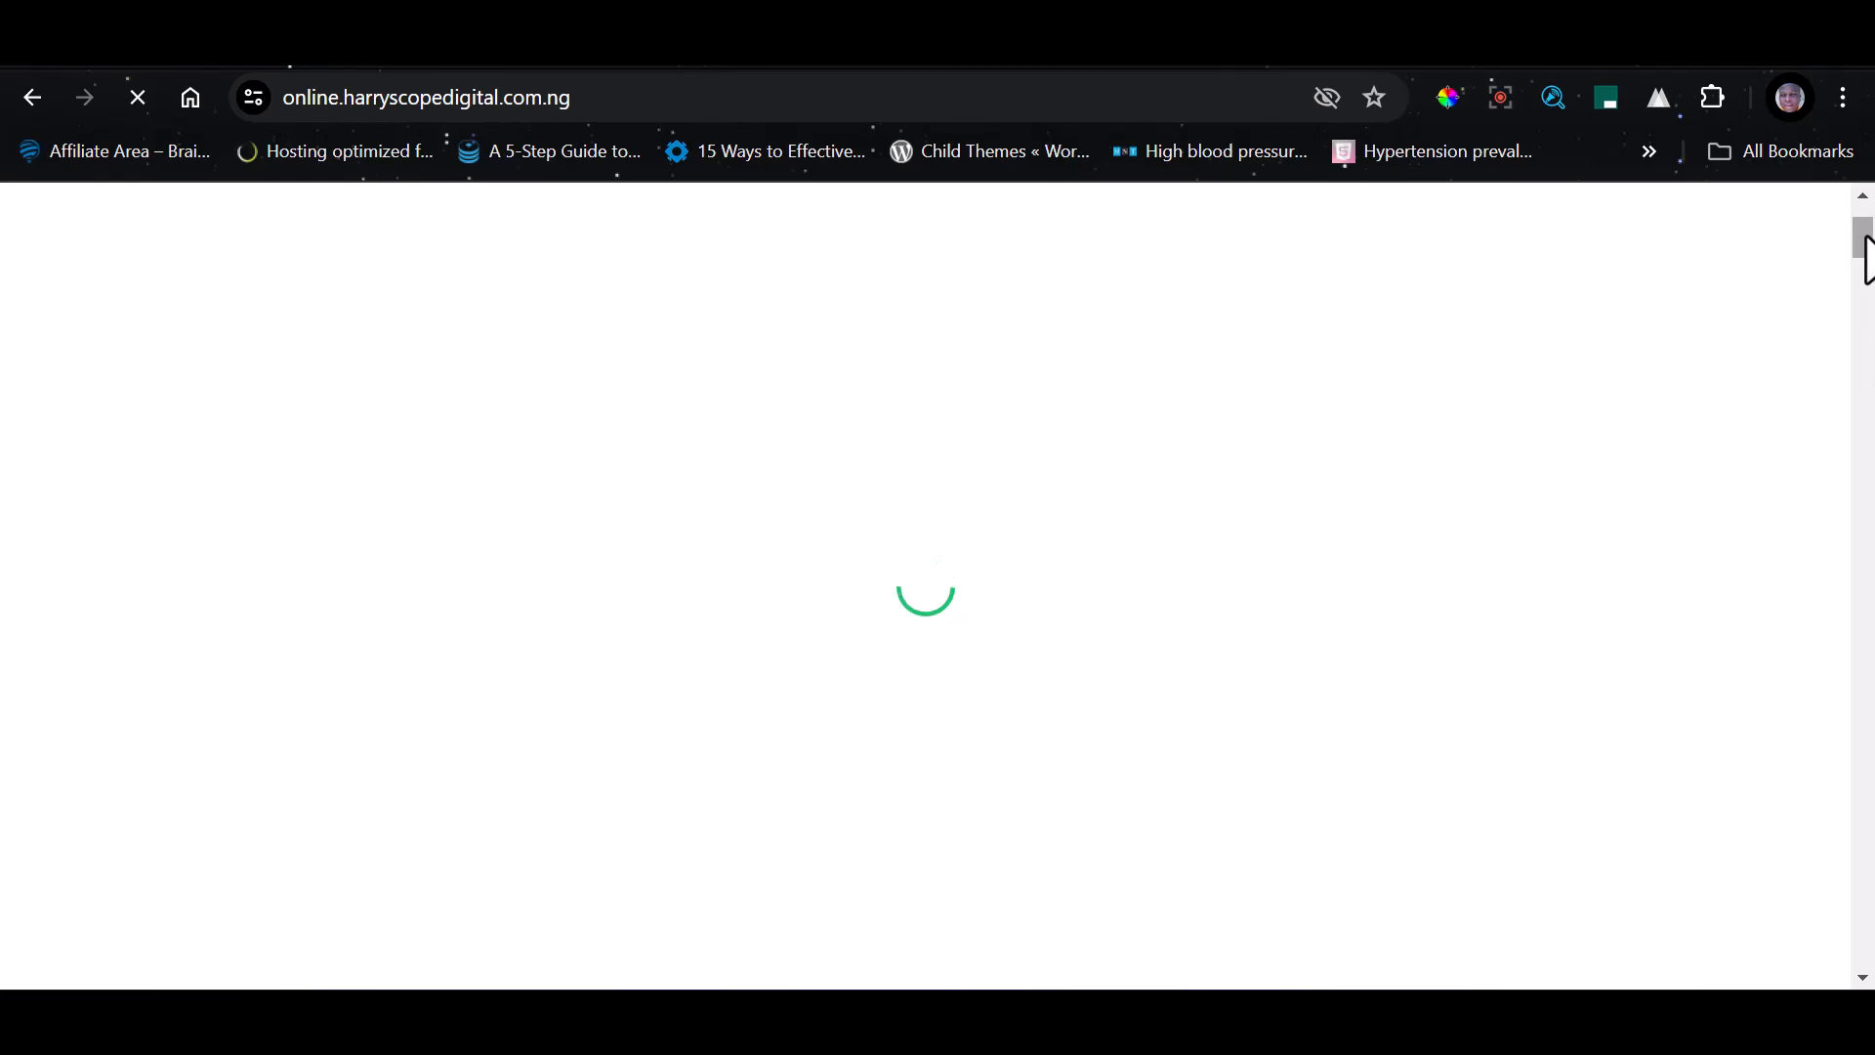
# Return to the home page and review its sections from the end back up to the header
pyautogui.moveTo(1864, 244); pyautogui.dragTo(1866, 947)
pyautogui.scroll(10, 481, 615)
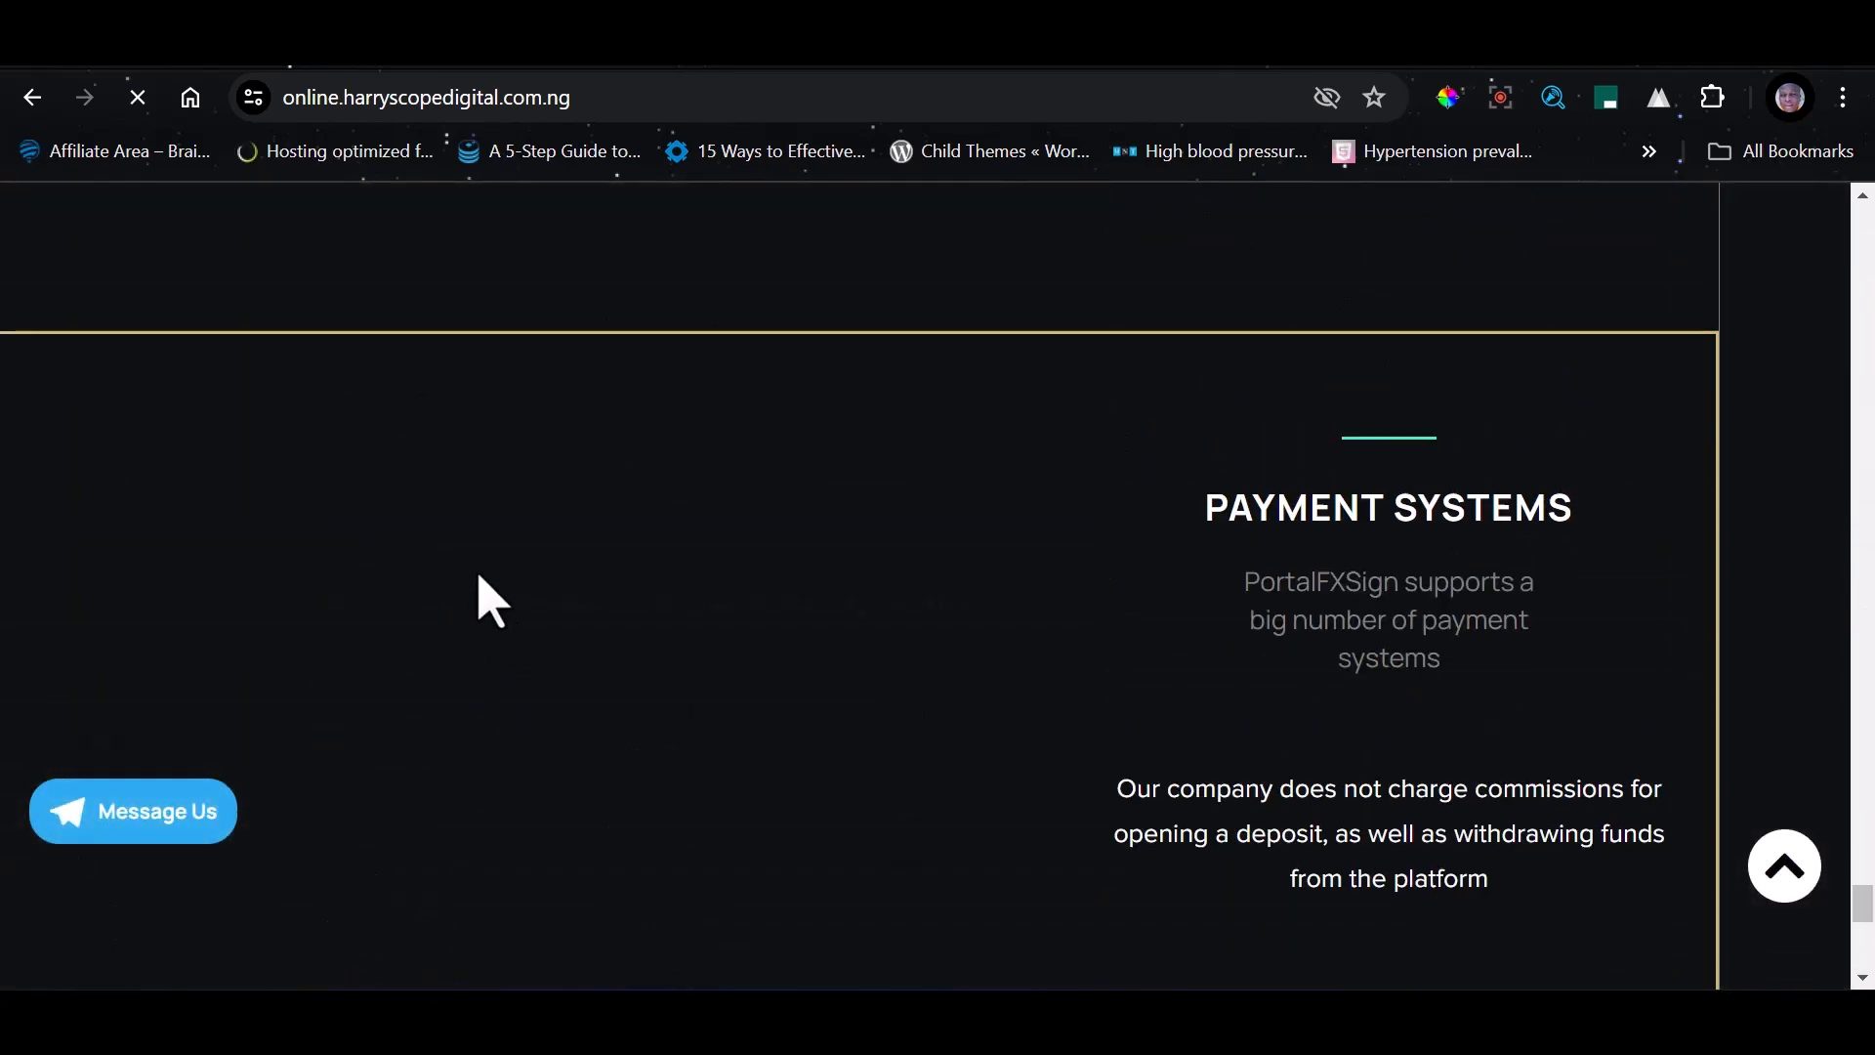
pyautogui.scroll(15, 718, 472)
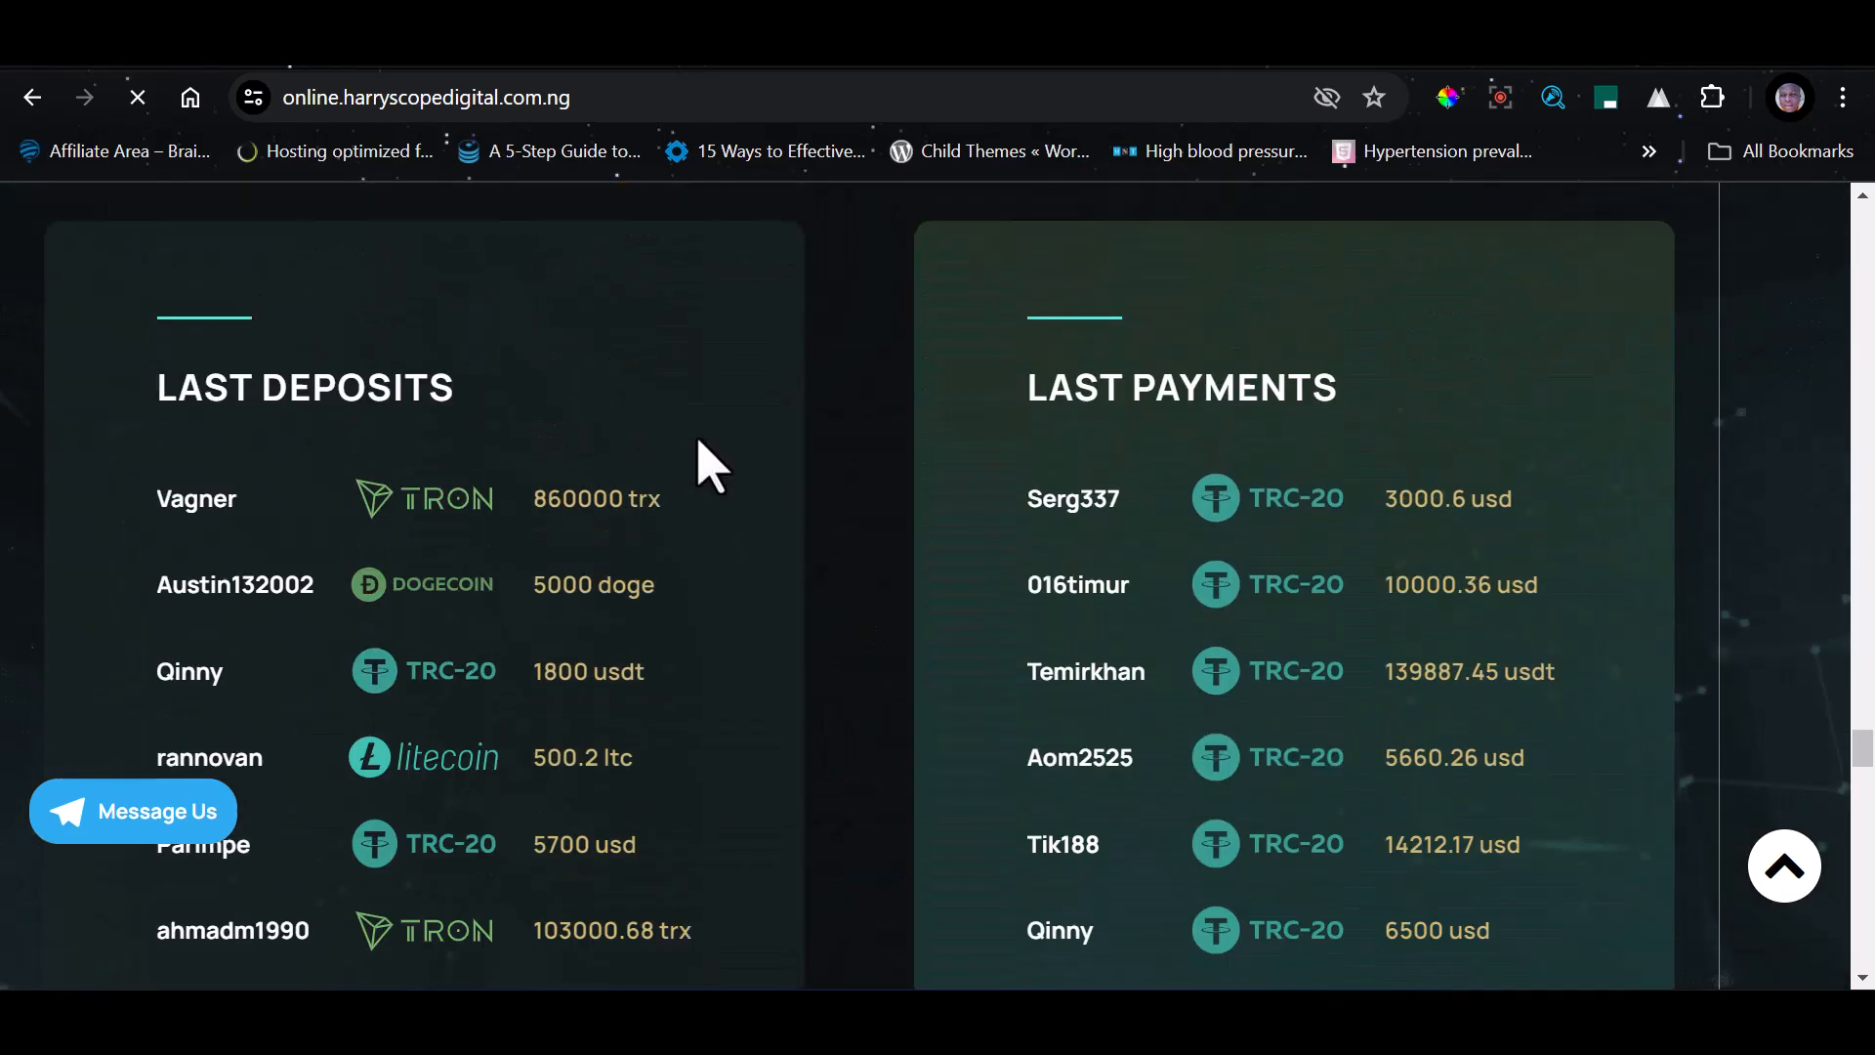
pyautogui.scroll(15, 723, 473)
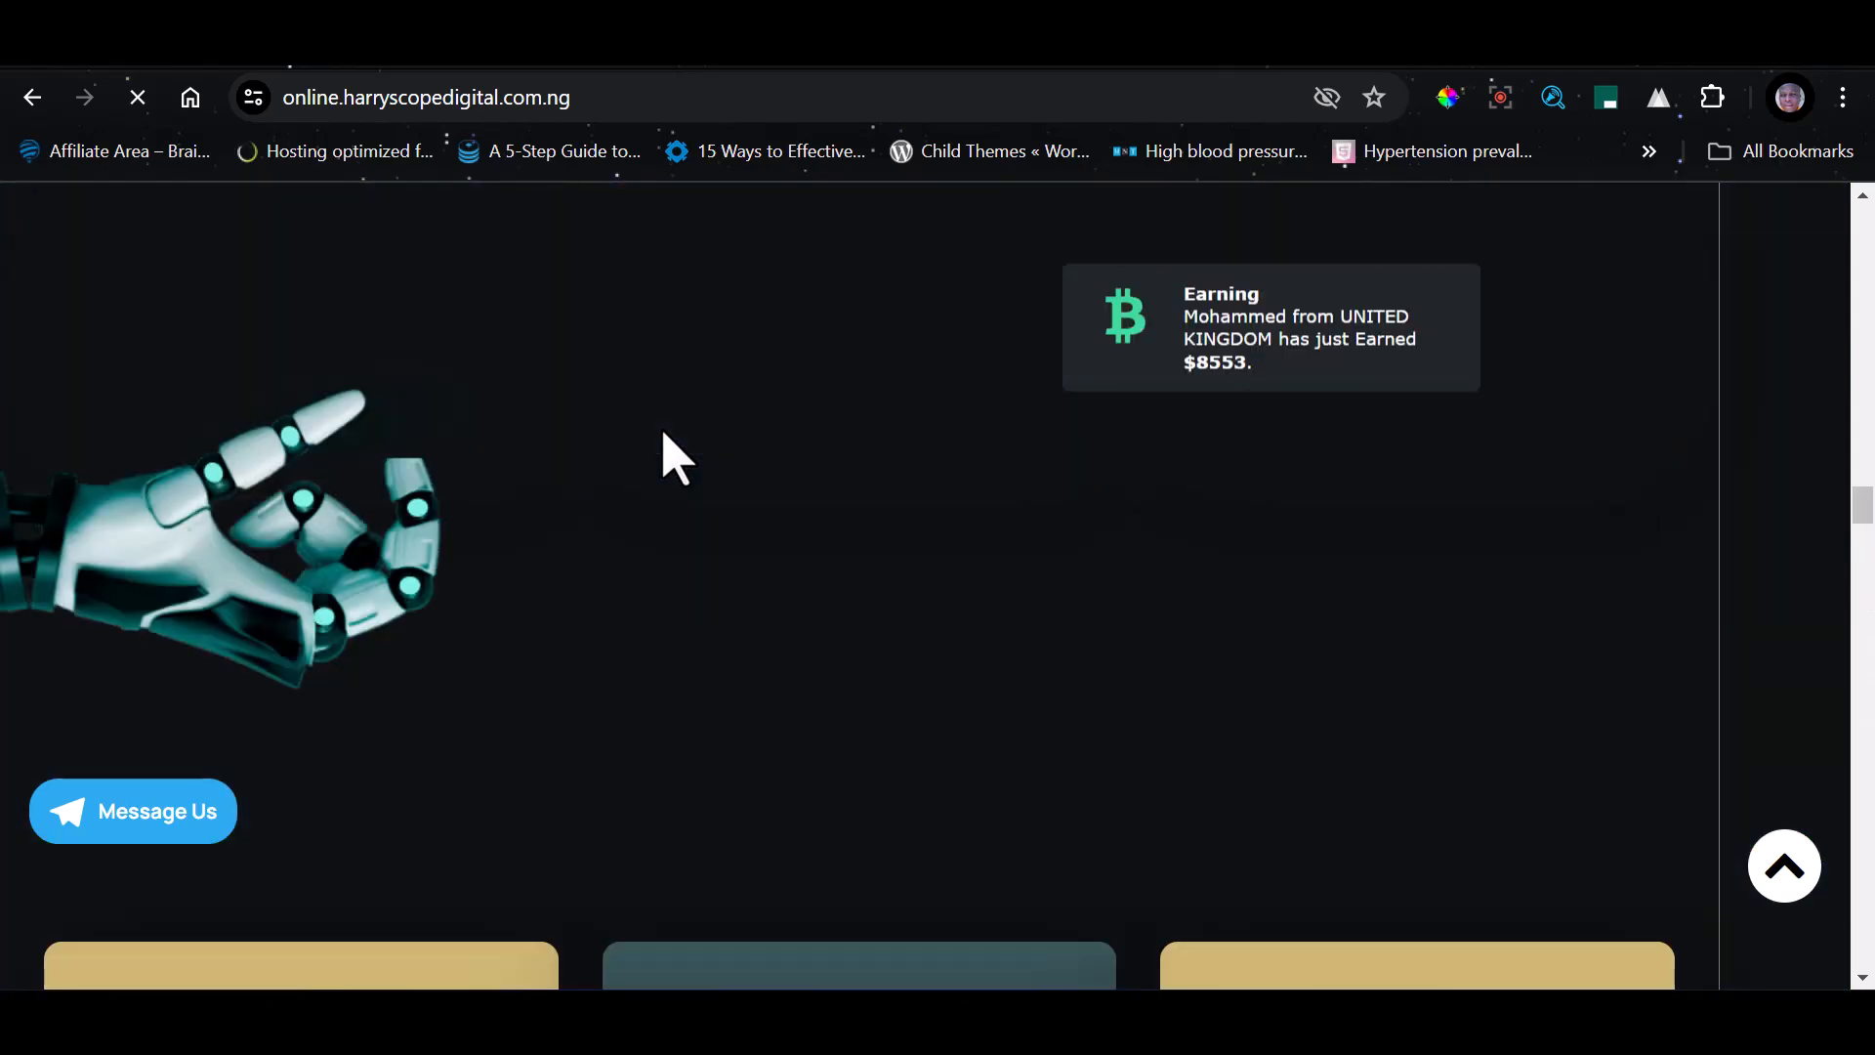
pyautogui.scroll(10, 737, 455)
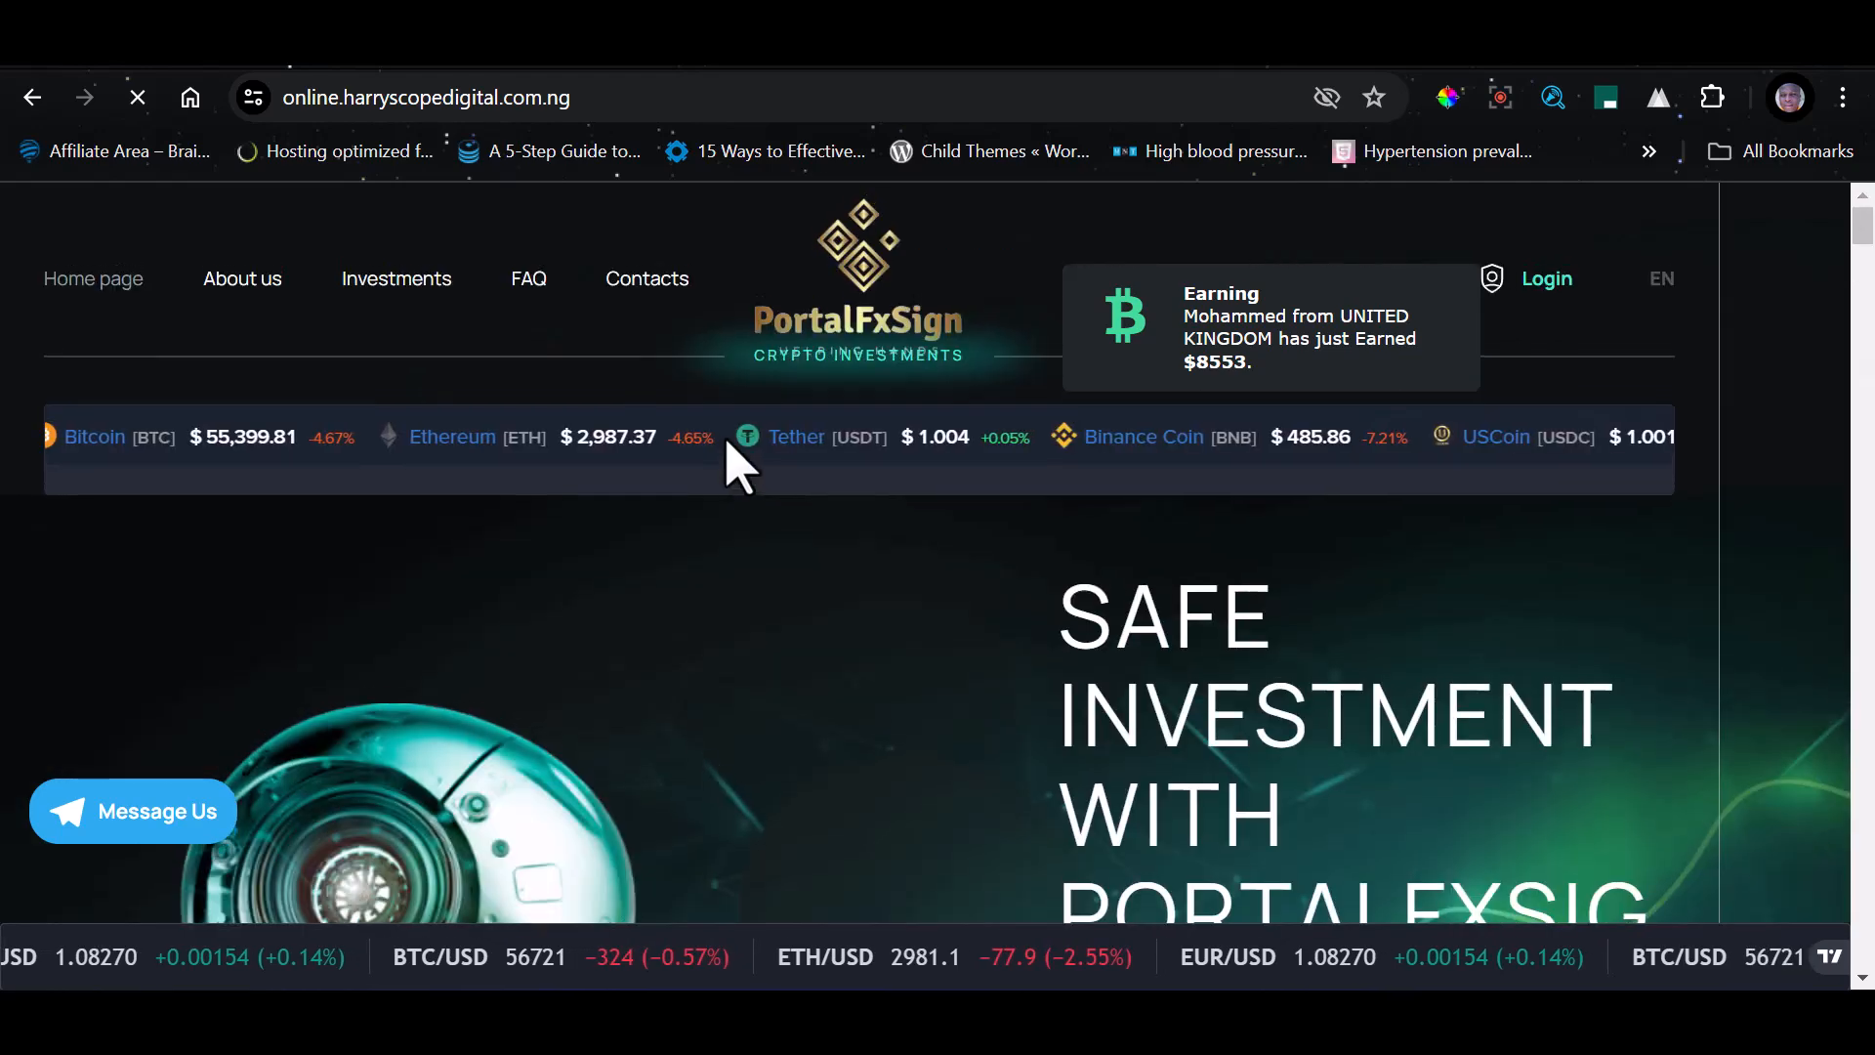
pyautogui.click(691, 92)
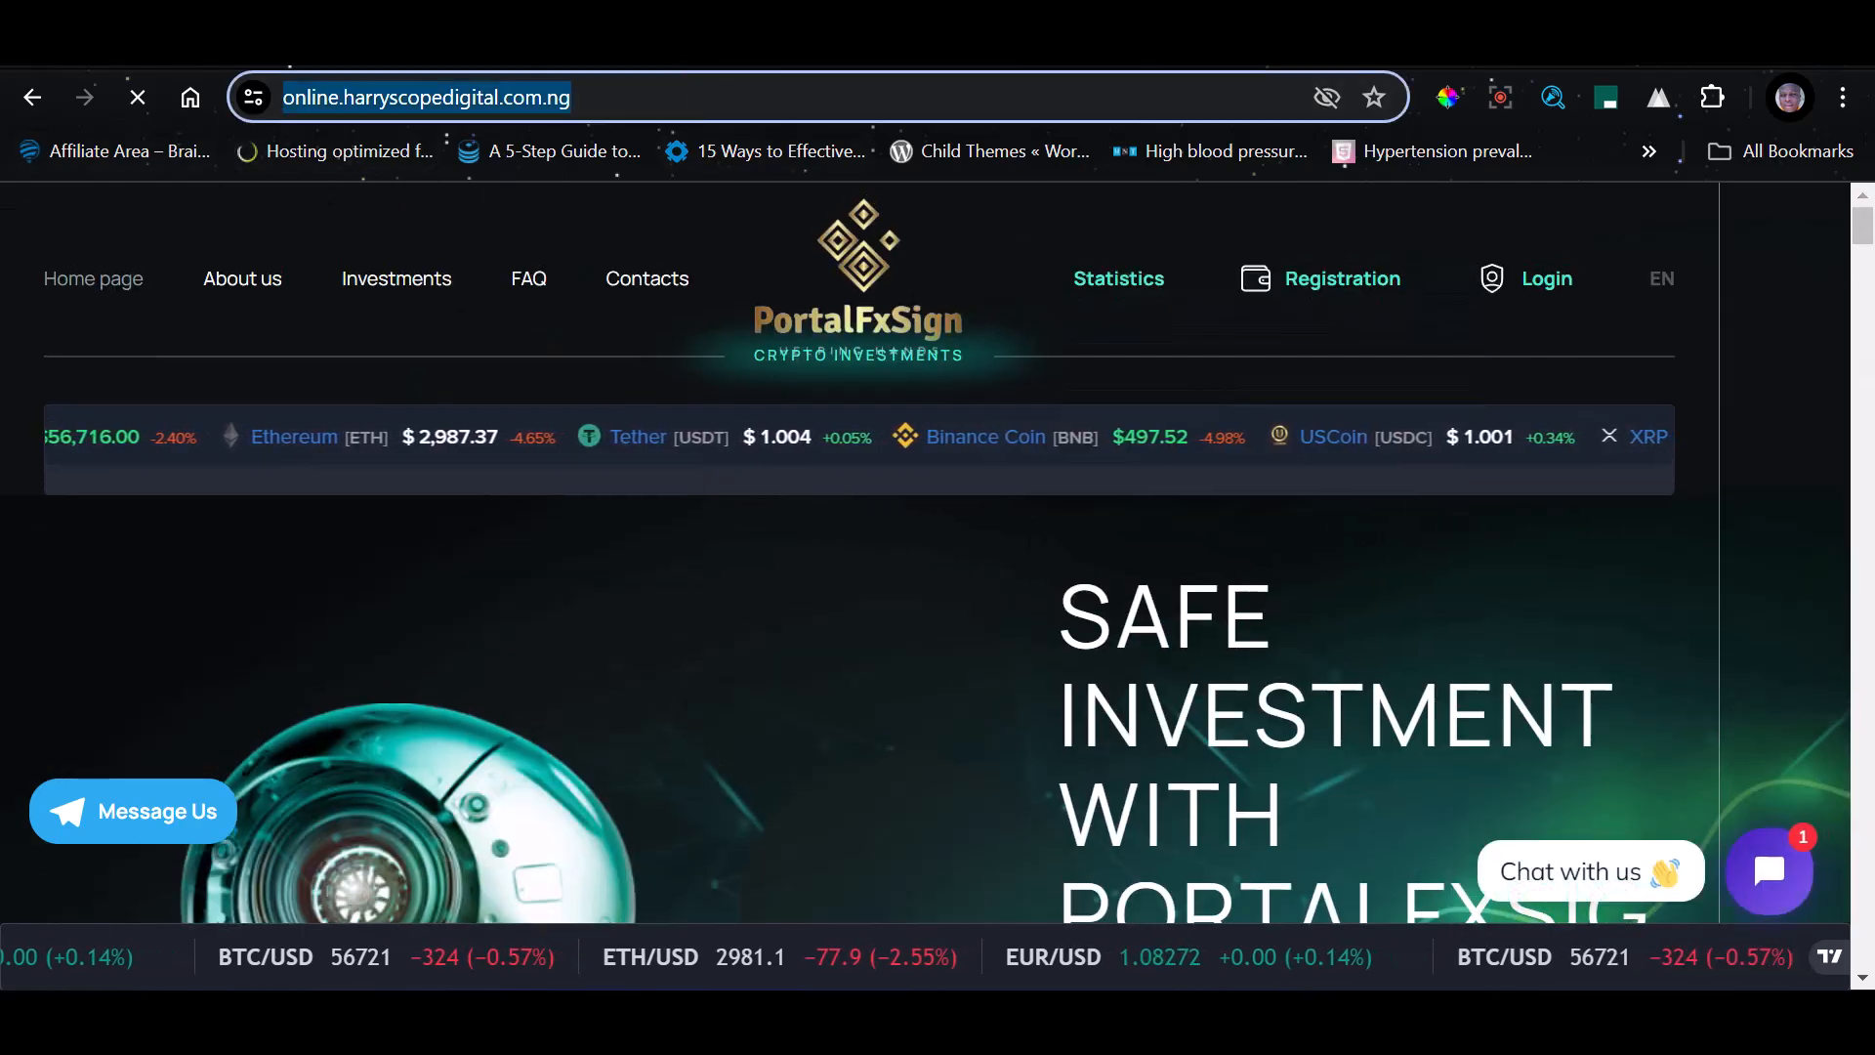
pyautogui.click(691, 94)
pyautogui.write('/ad')
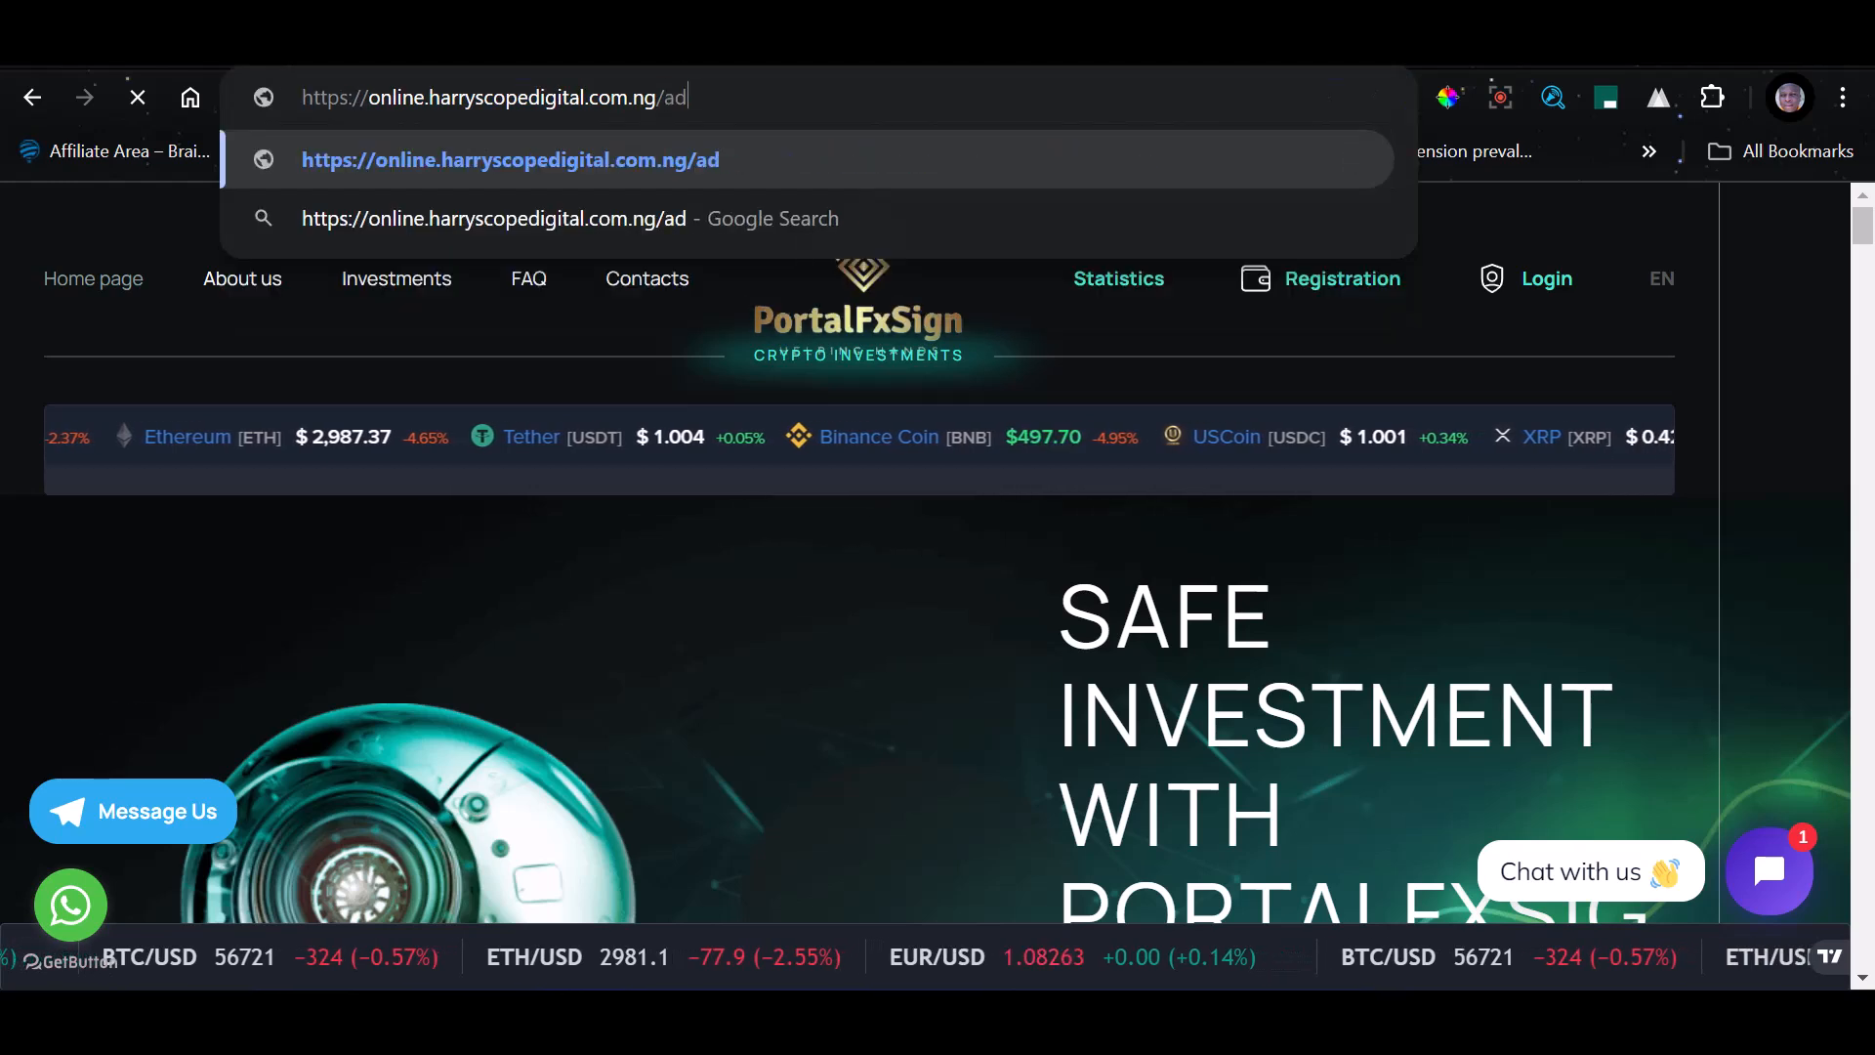
pyautogui.write('minlogi')
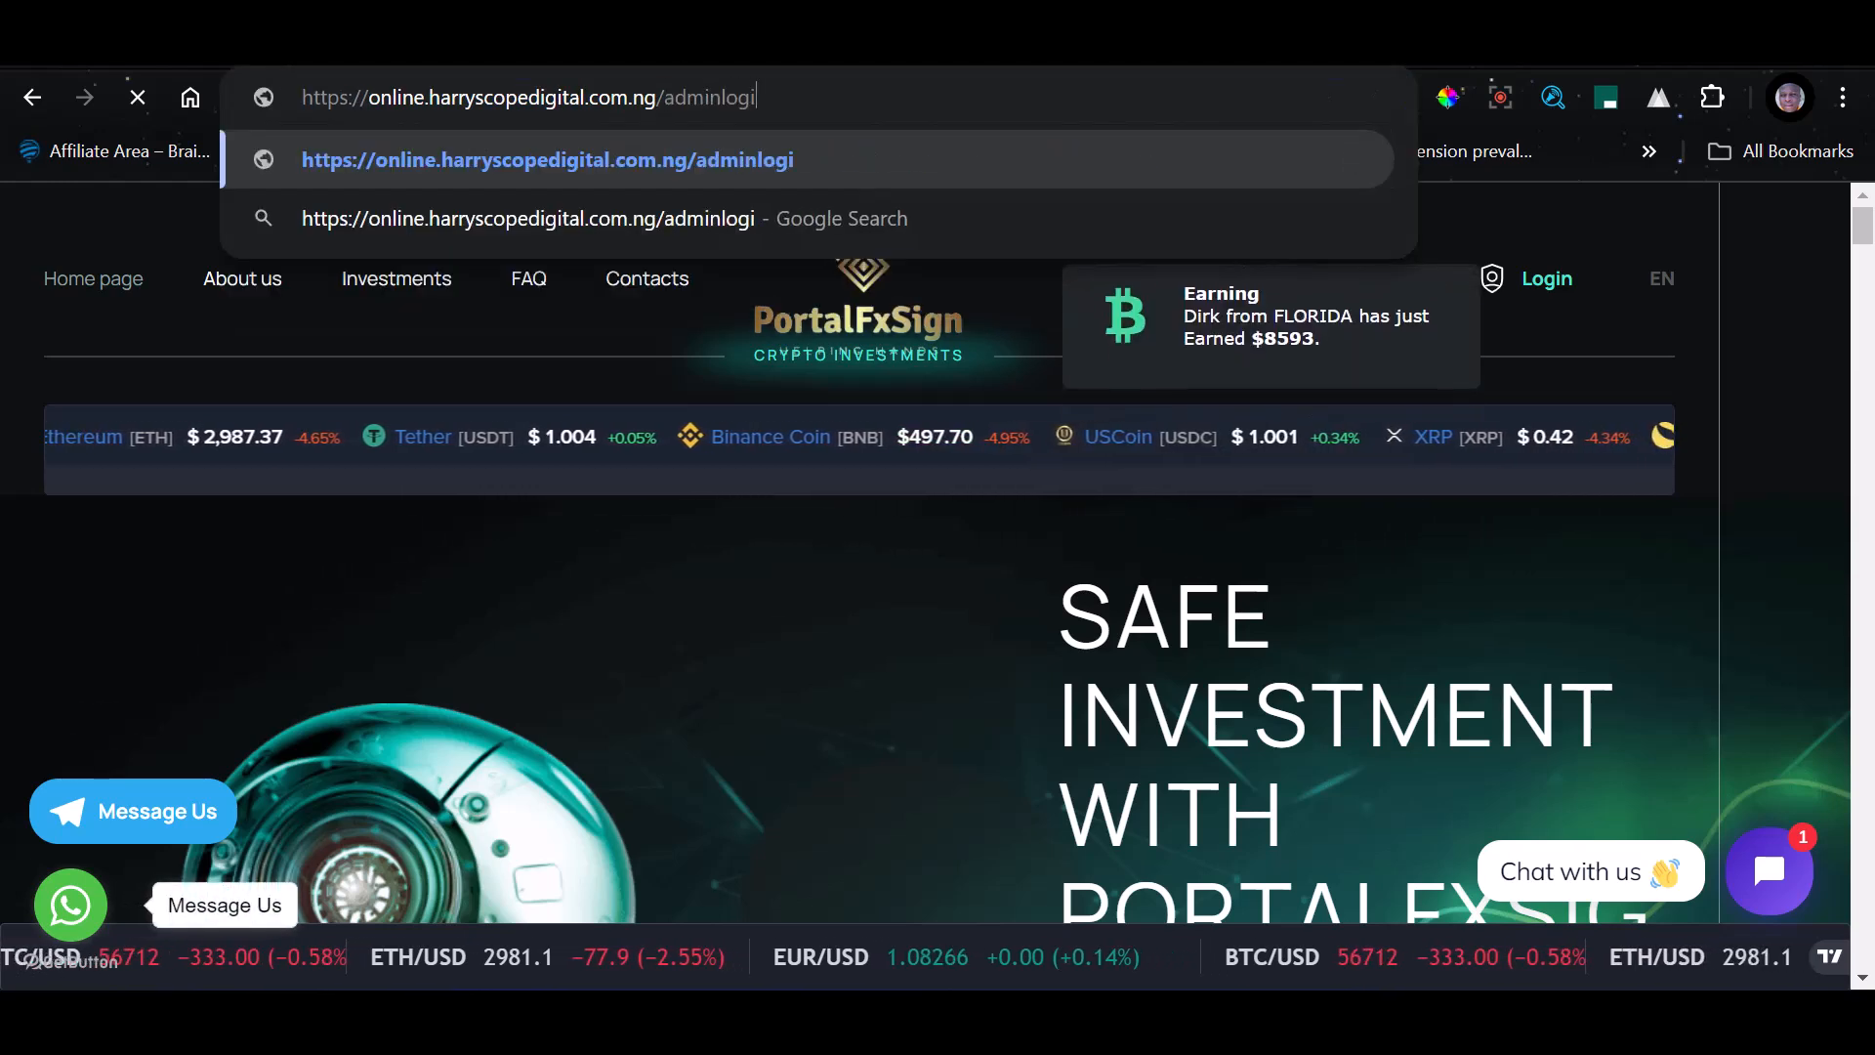
pyautogui.write('n/lo')
pyautogui.press('BackSpace')
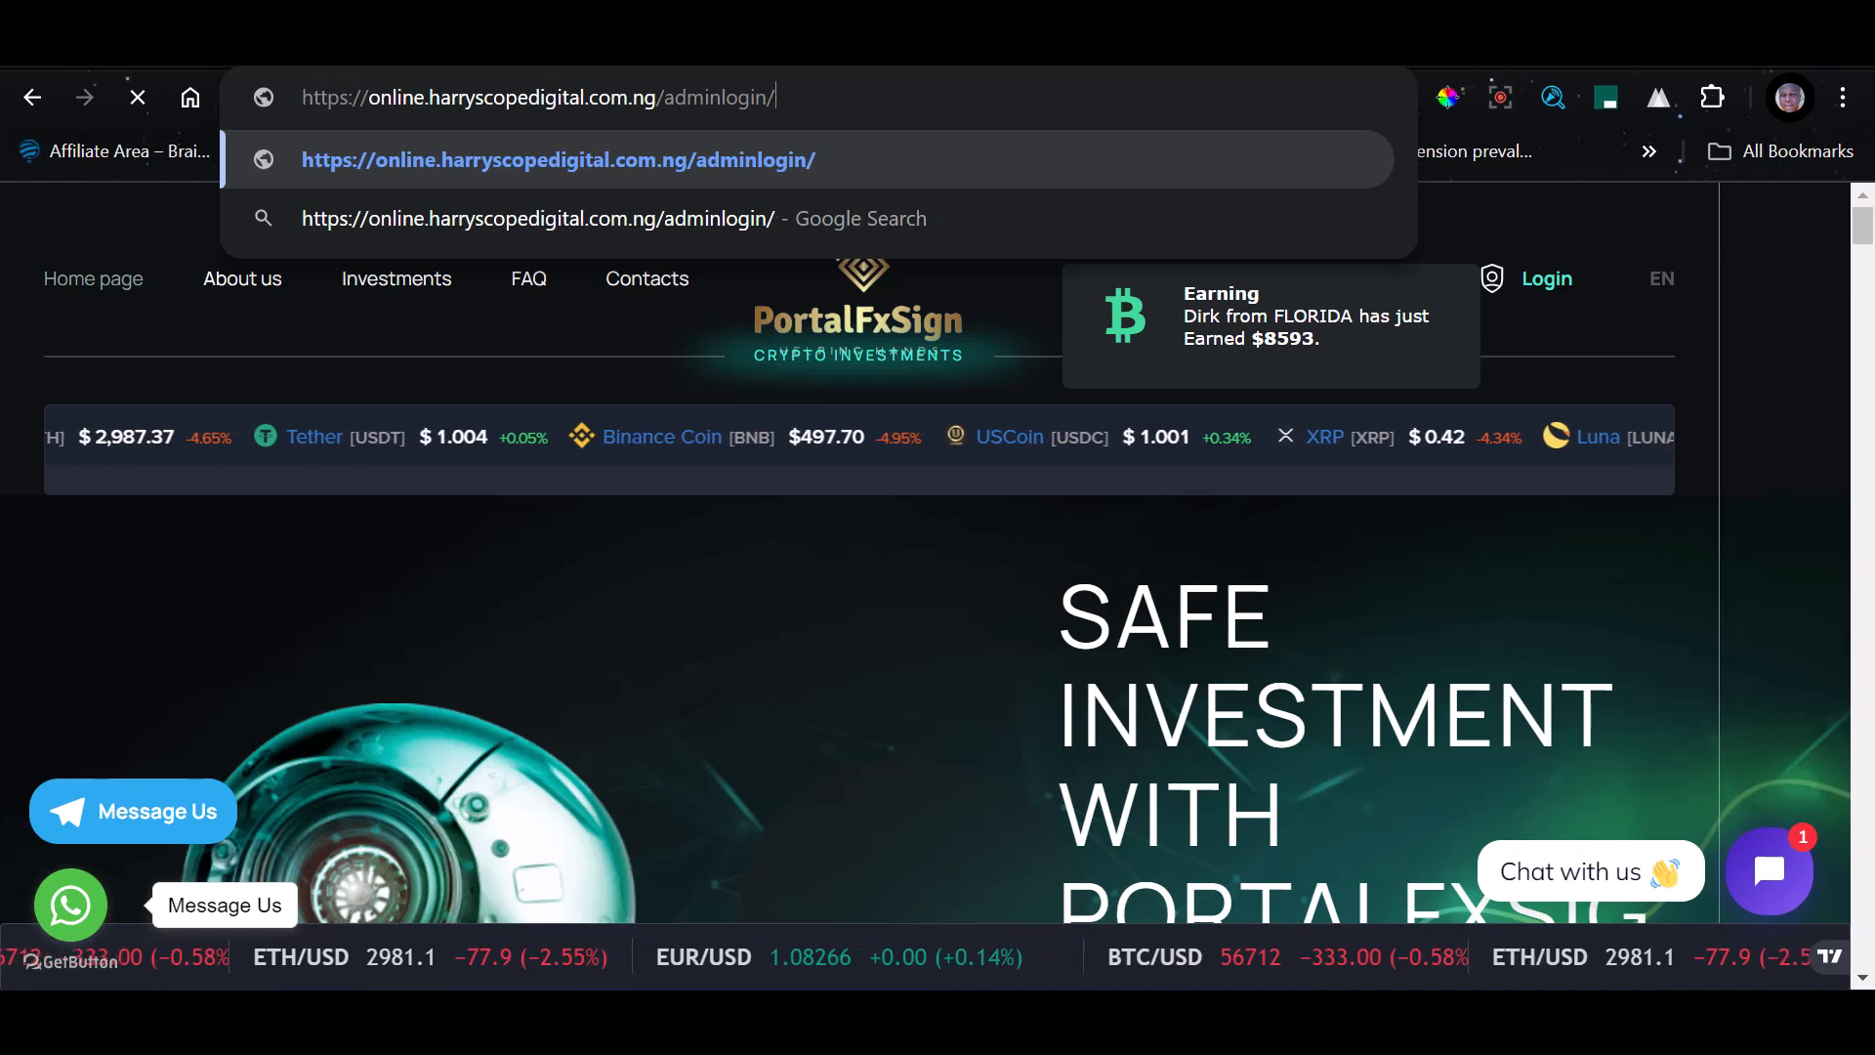
pyautogui.write('login')
pyautogui.press('Return')
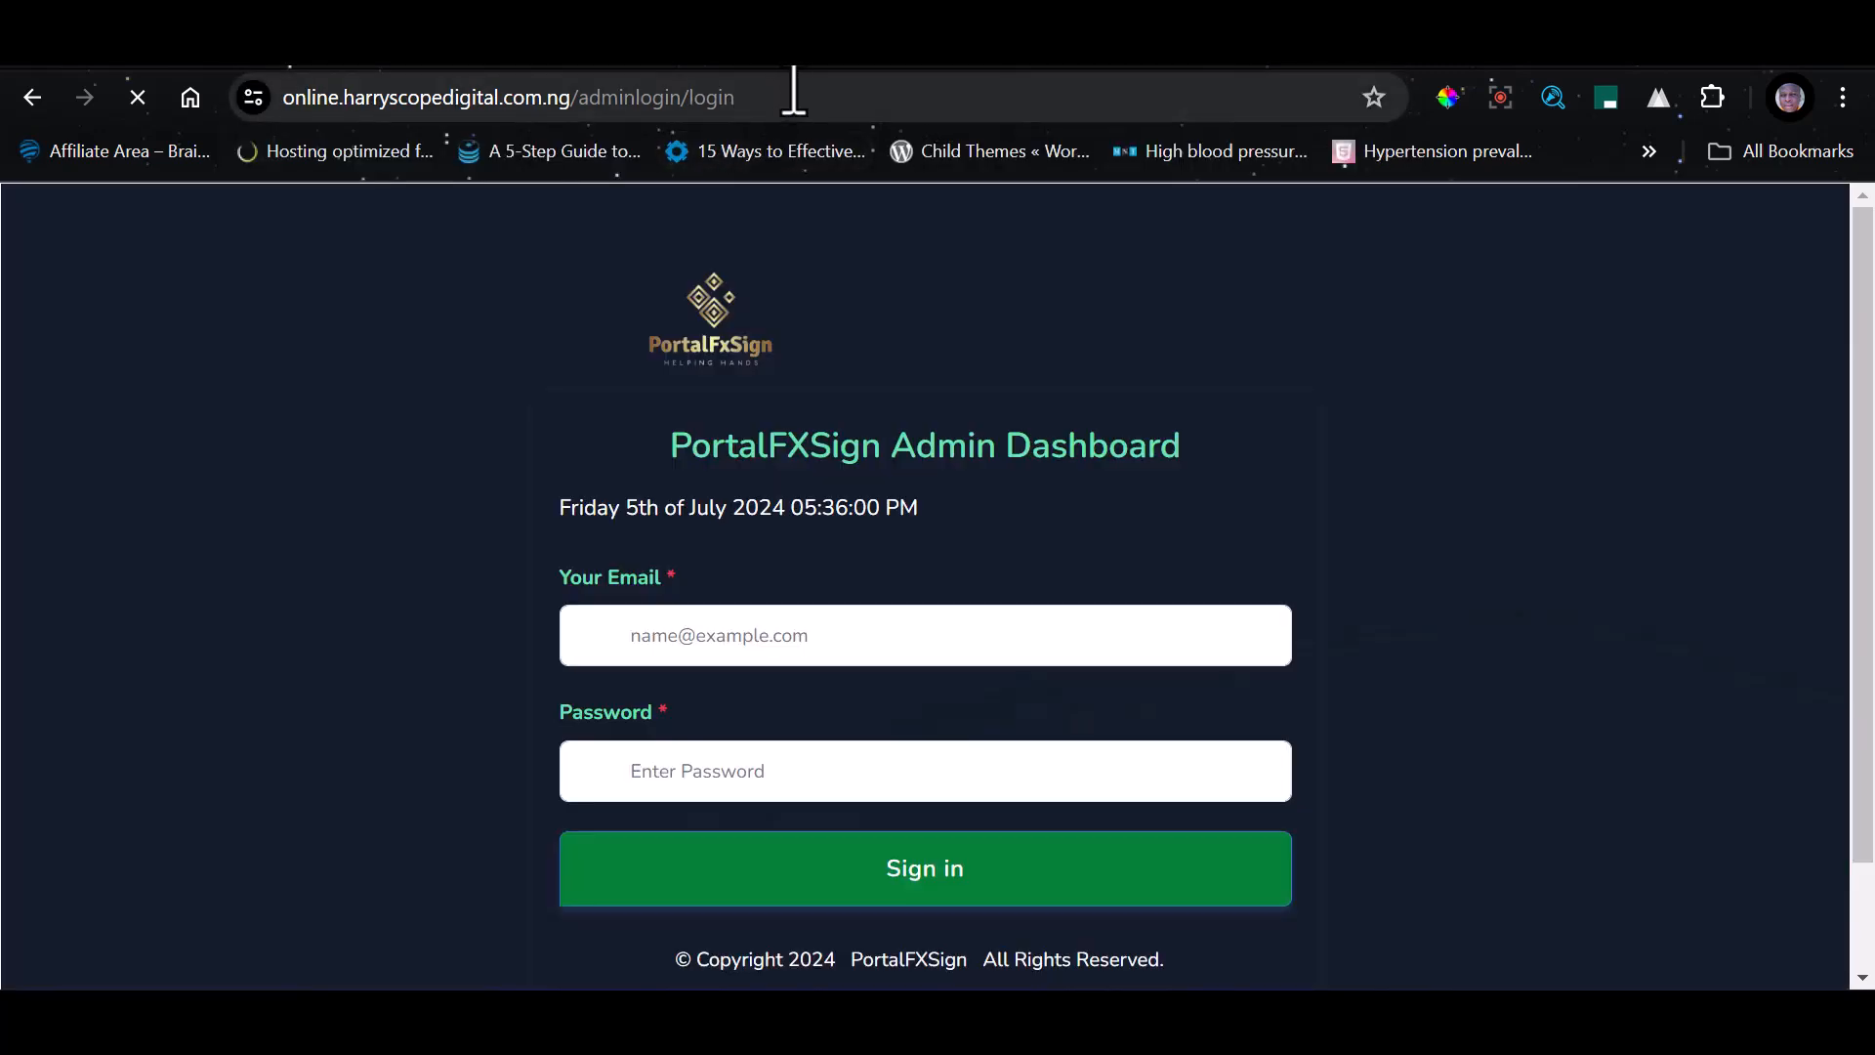
pyautogui.click(769, 97)
pyautogui.moveTo(666, 95); pyautogui.dragTo(590, 102)
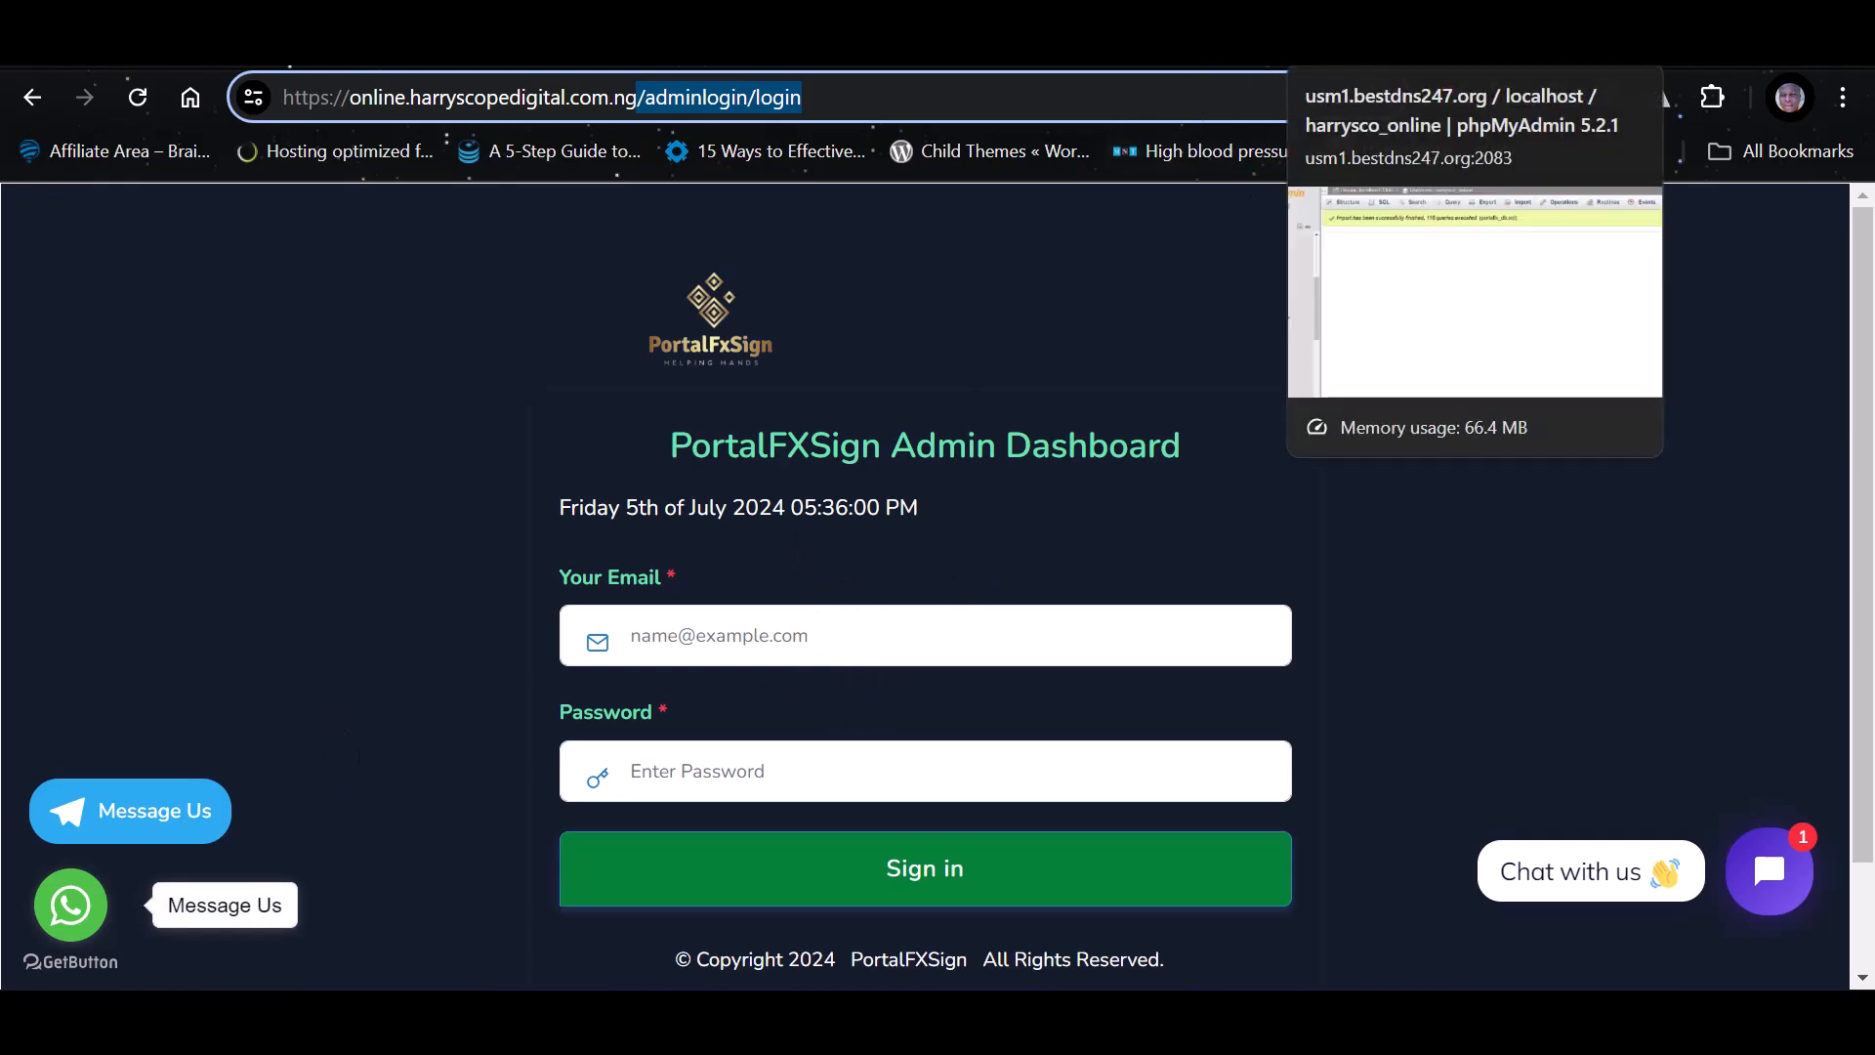
# Switch to phpMyAdmin, open the harrysco_online database's structure and look through its list of tables
pyautogui.click(1348, 47)
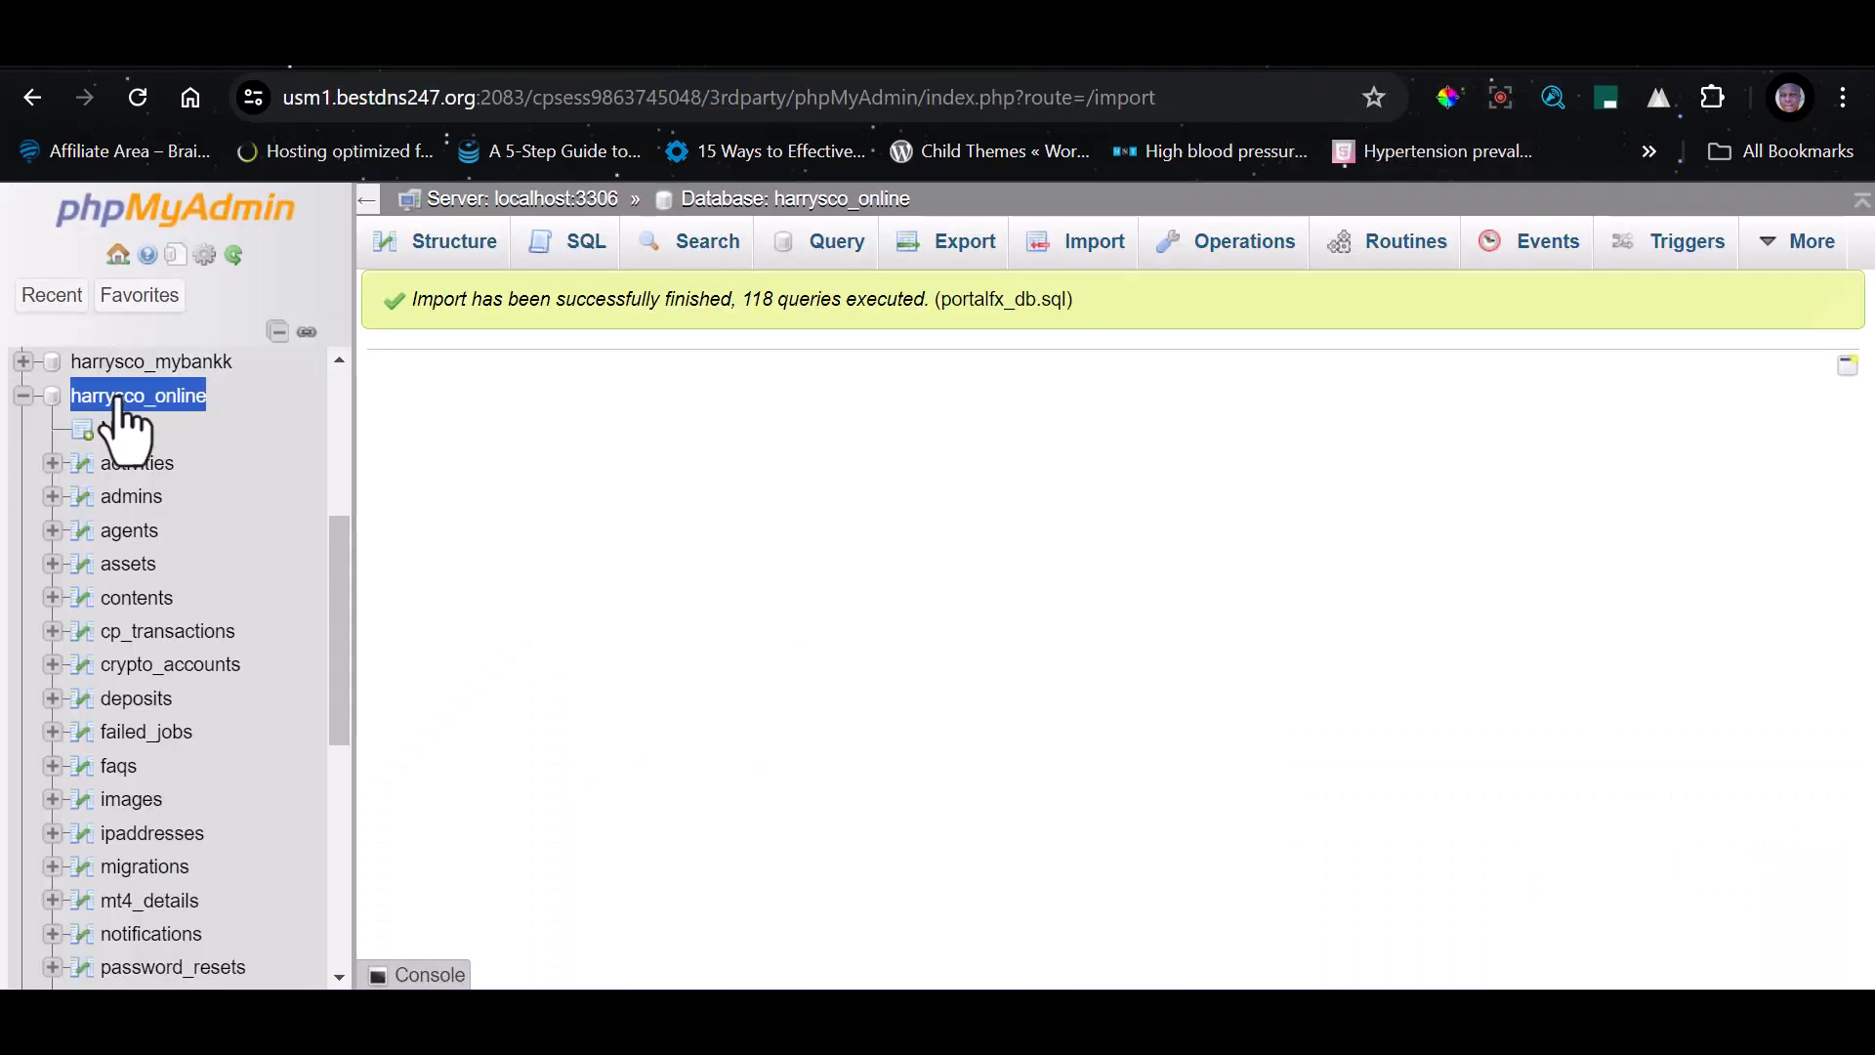
pyautogui.click(133, 398)
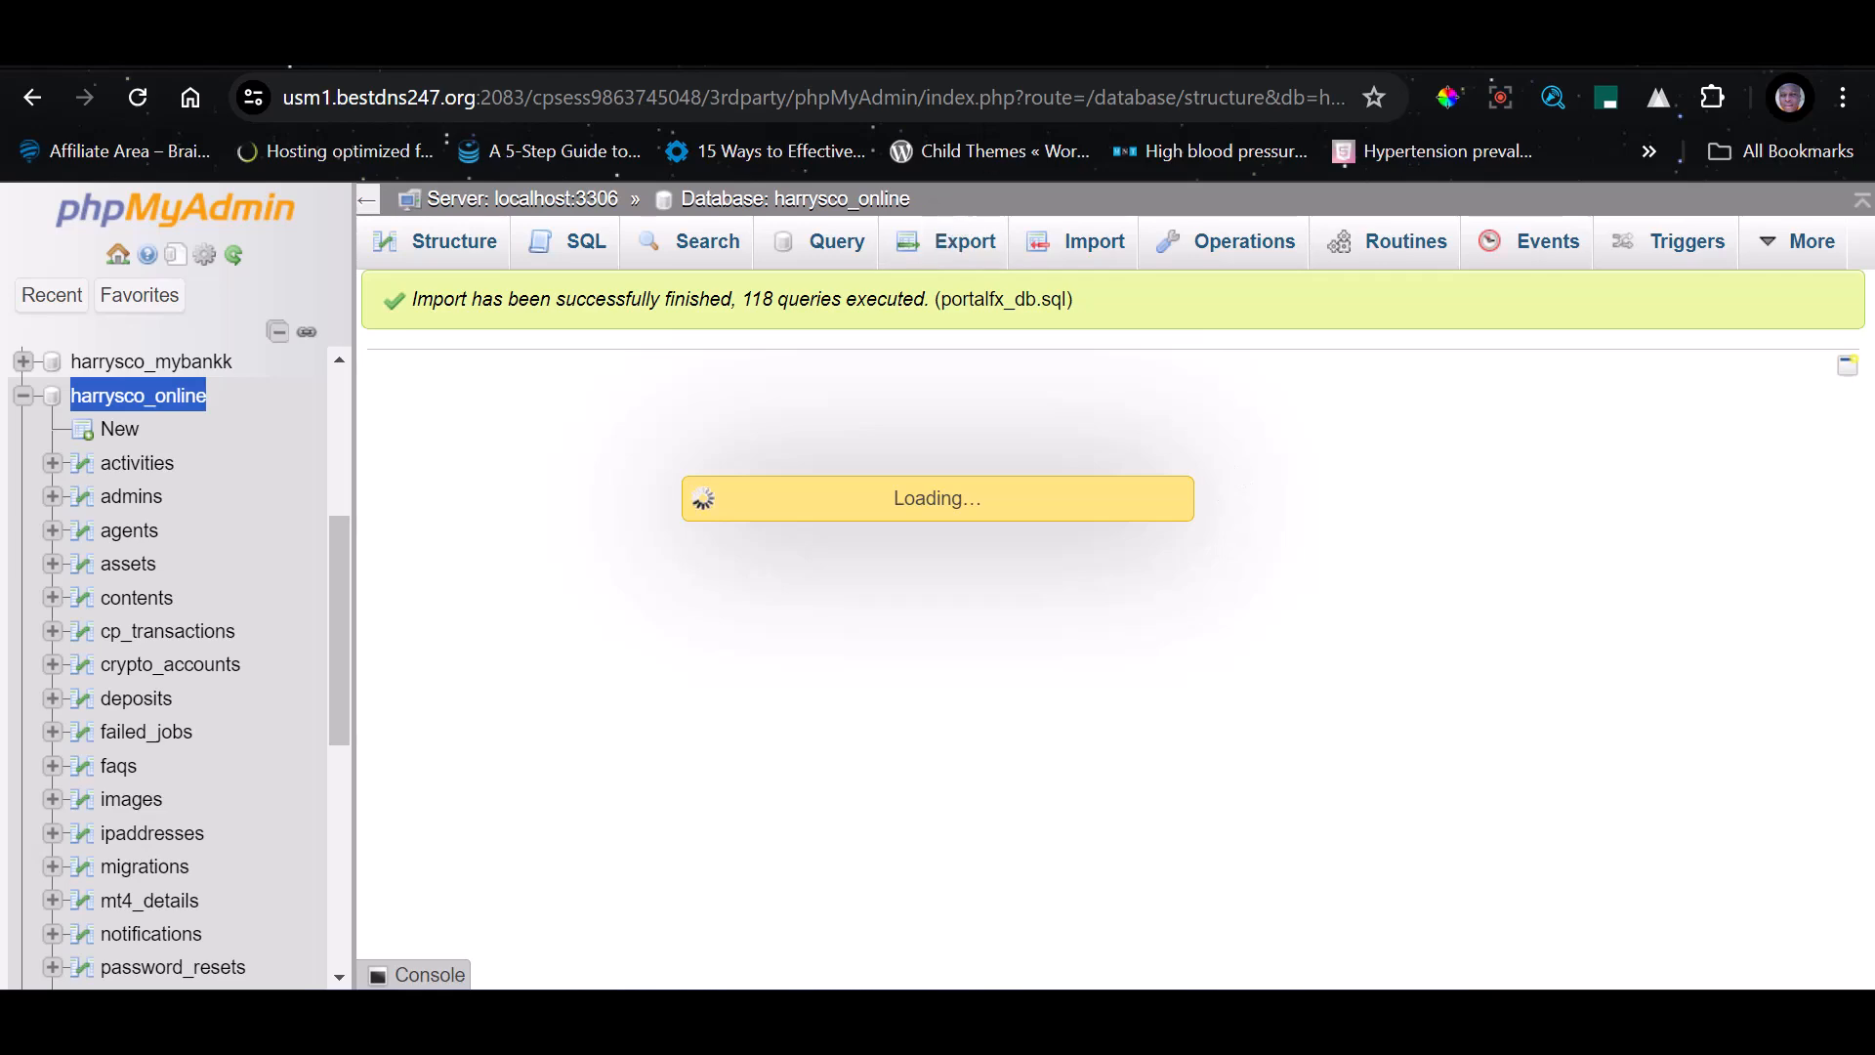
pyautogui.click(1524, 47)
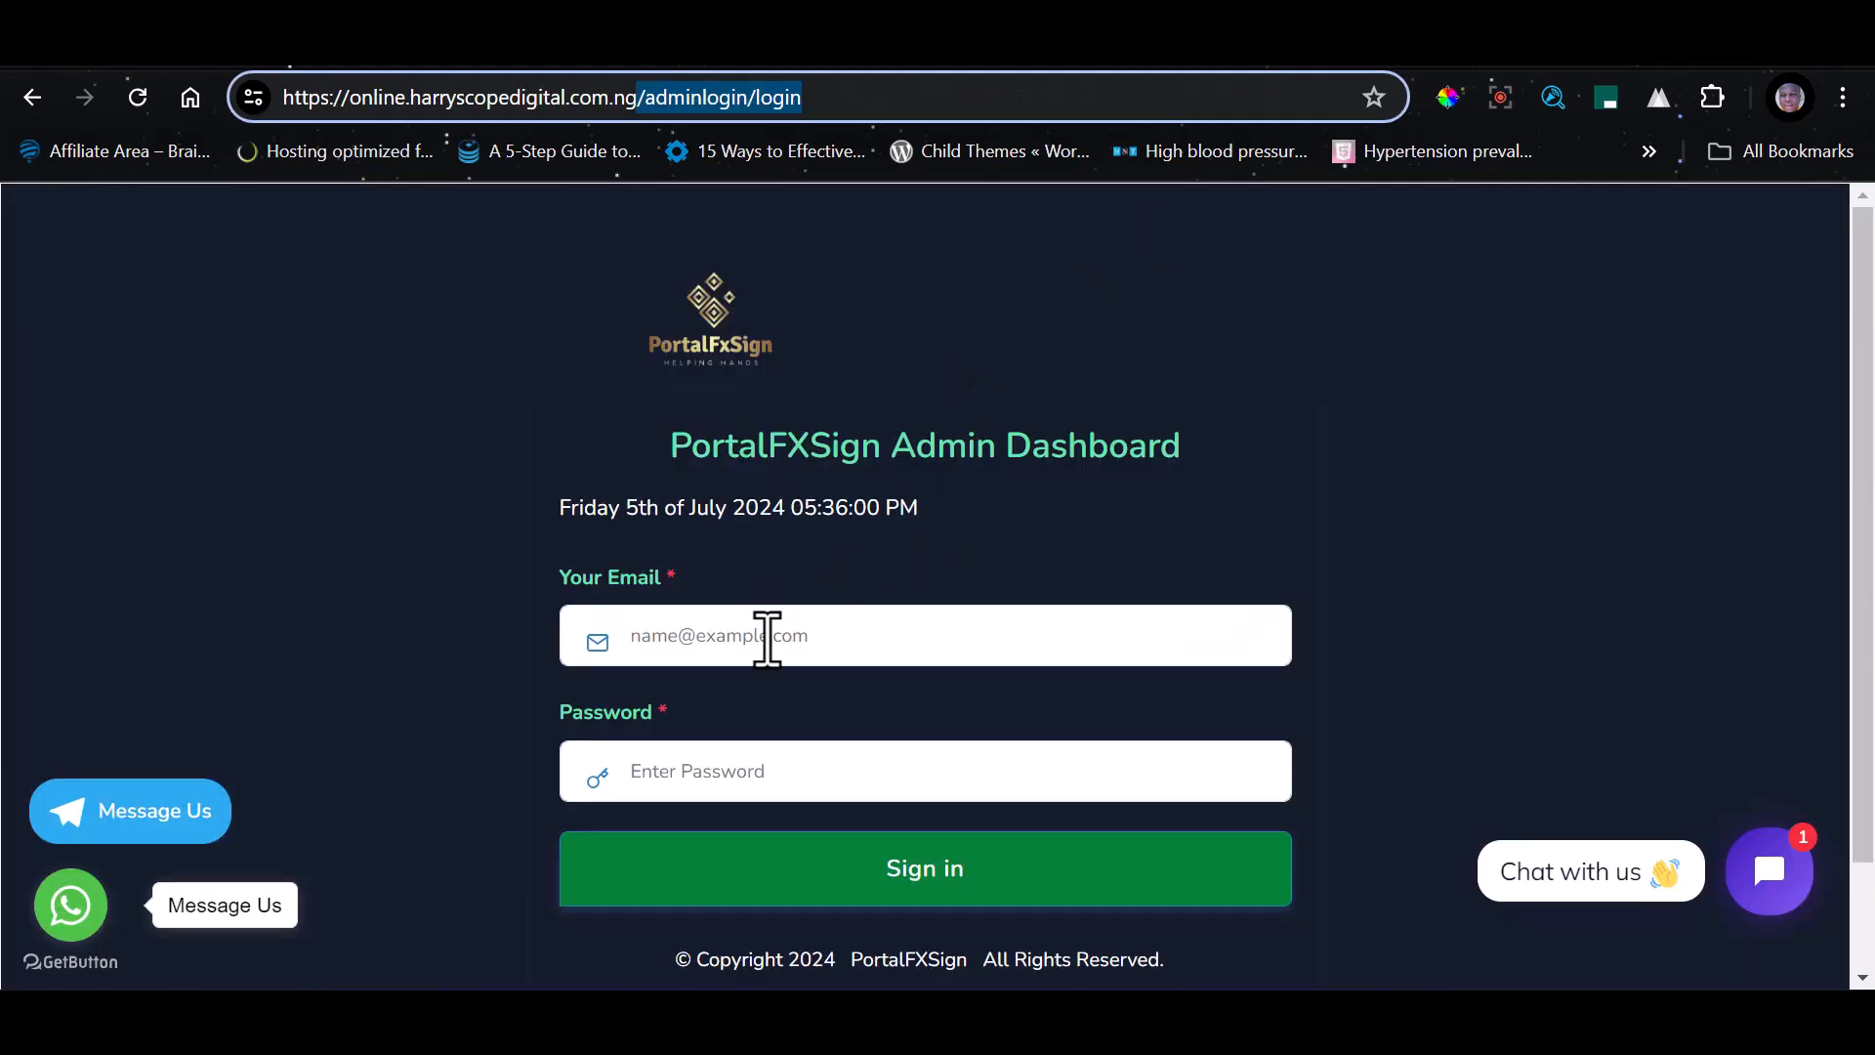
pyautogui.click(1211, 45)
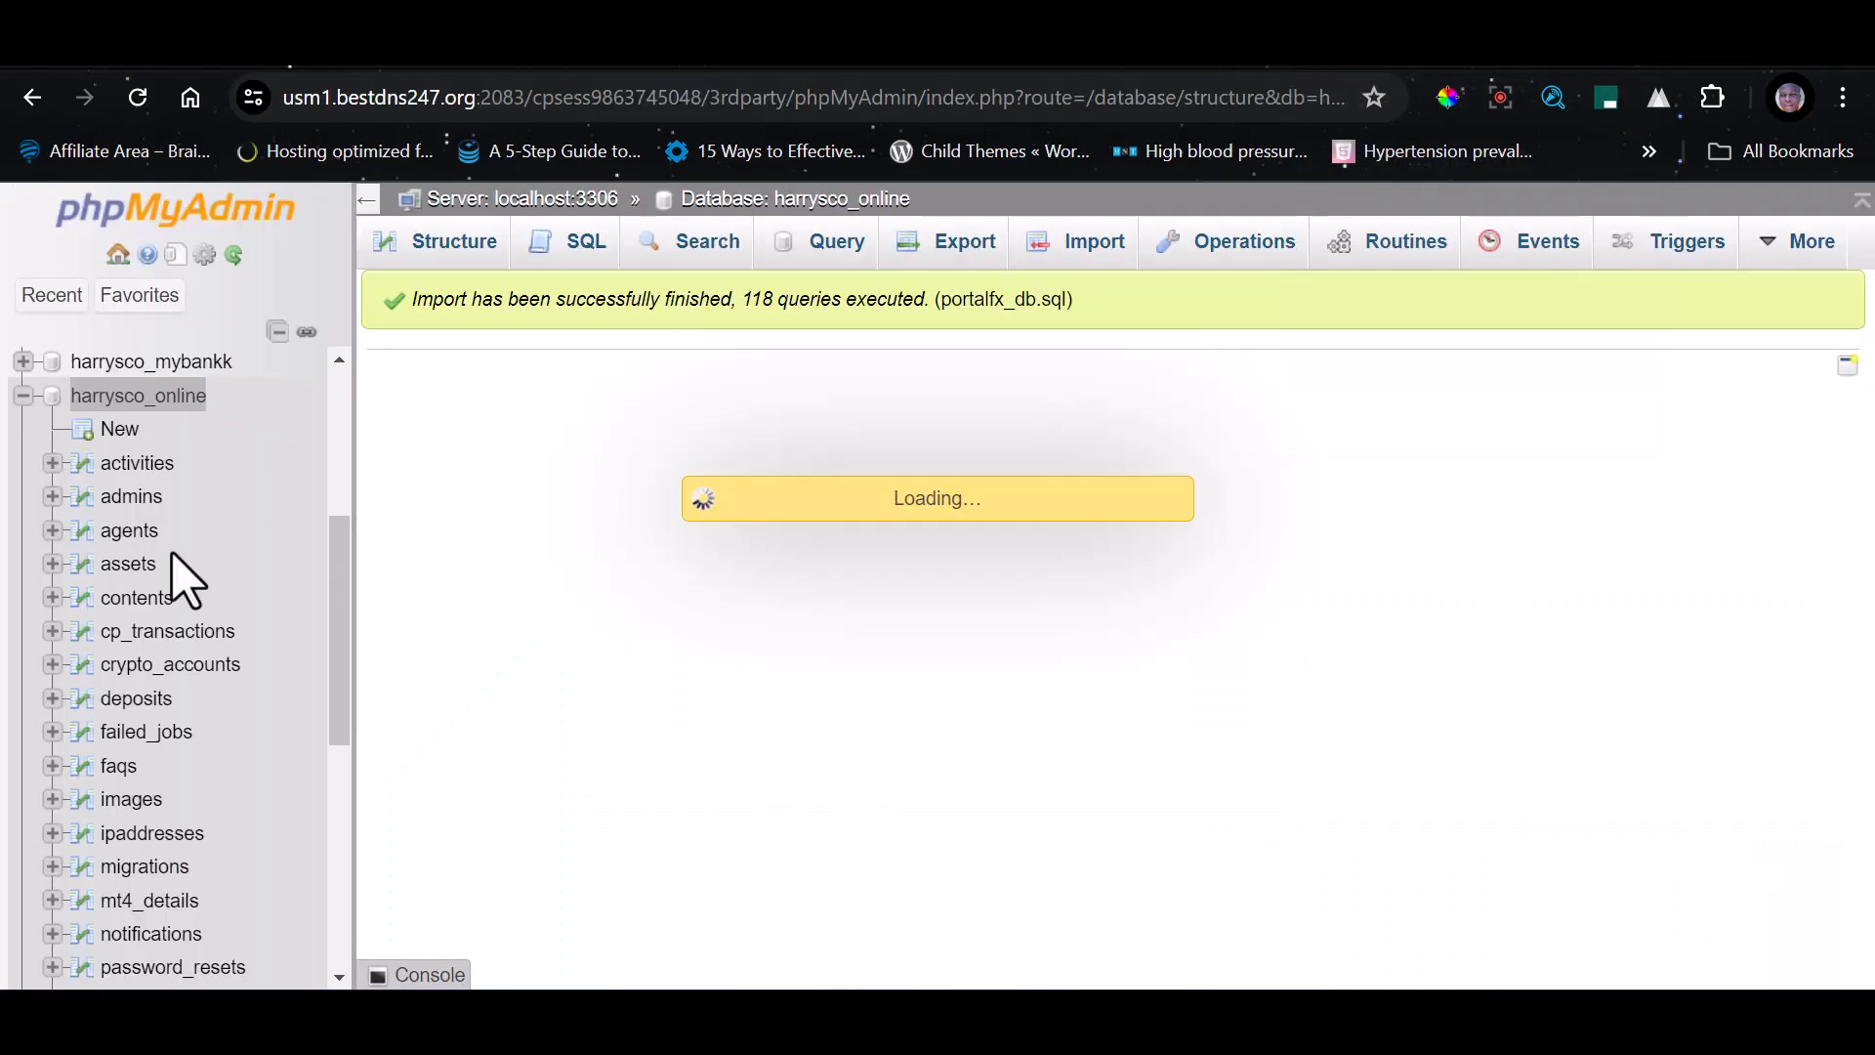
pyautogui.scroll(-2, 772, 542)
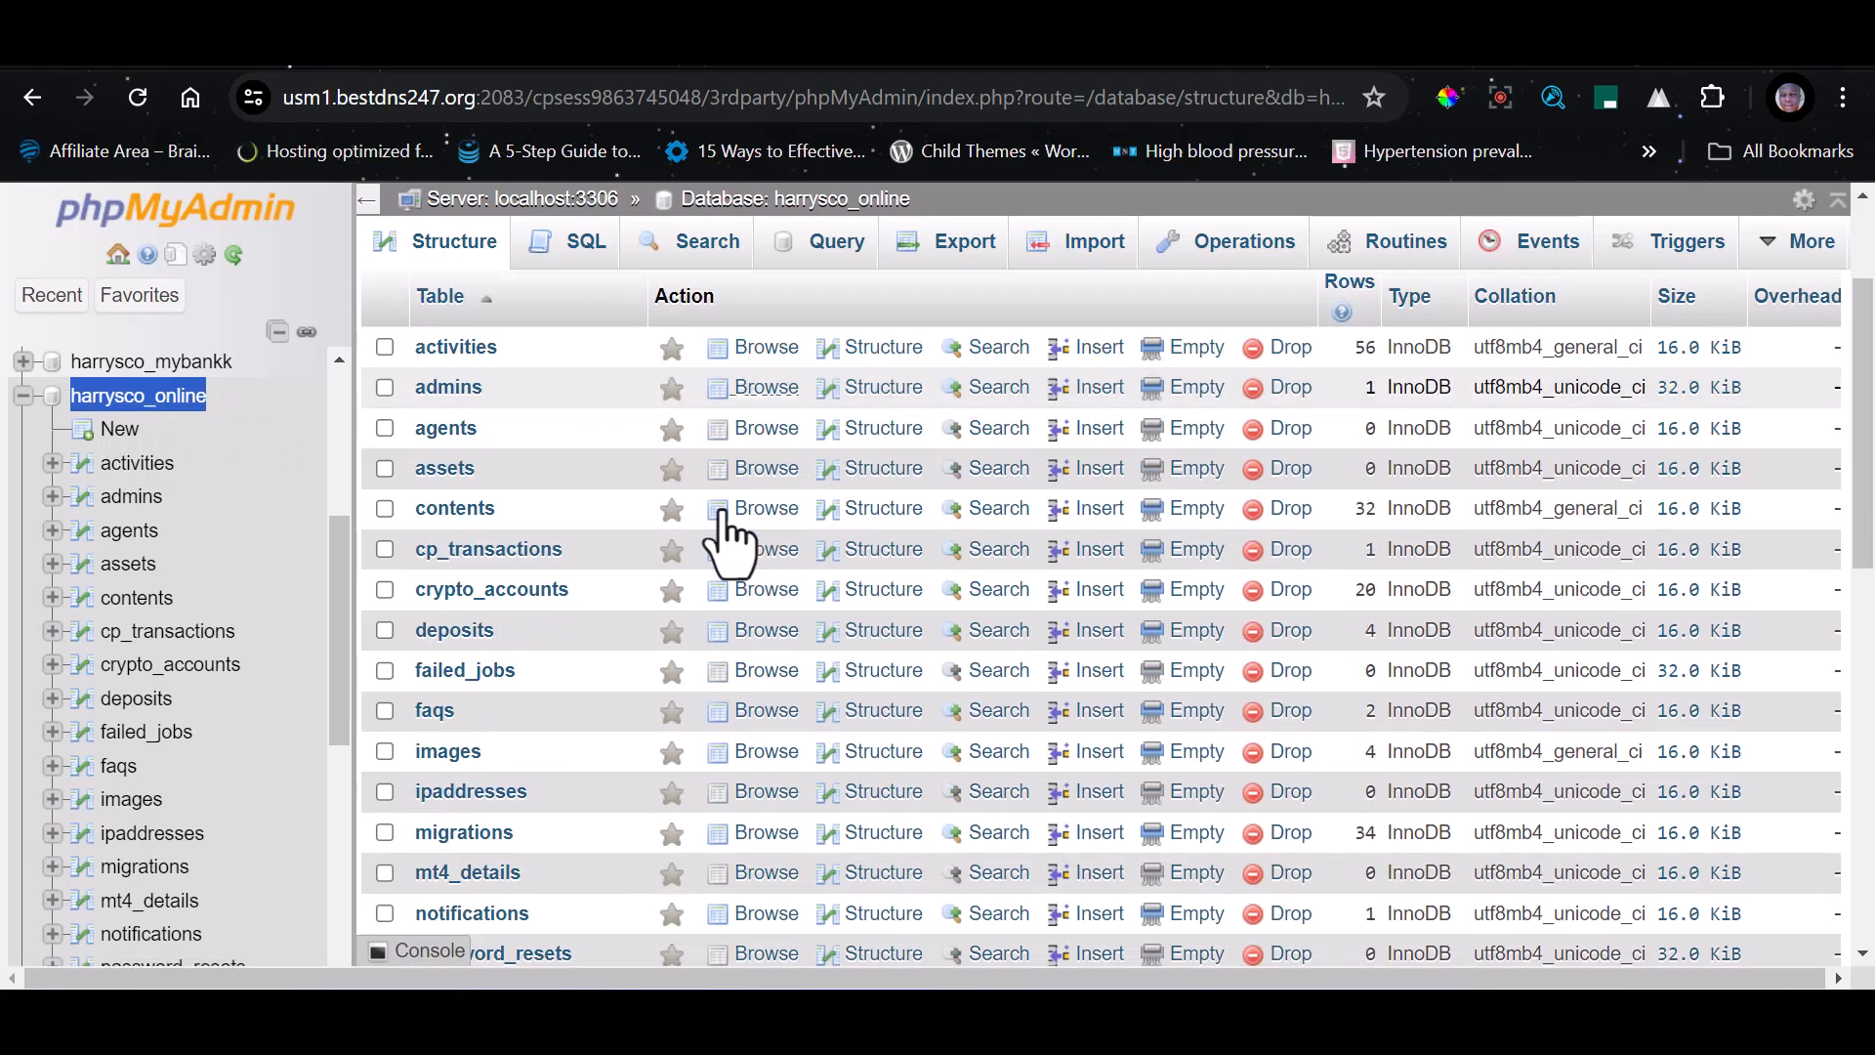
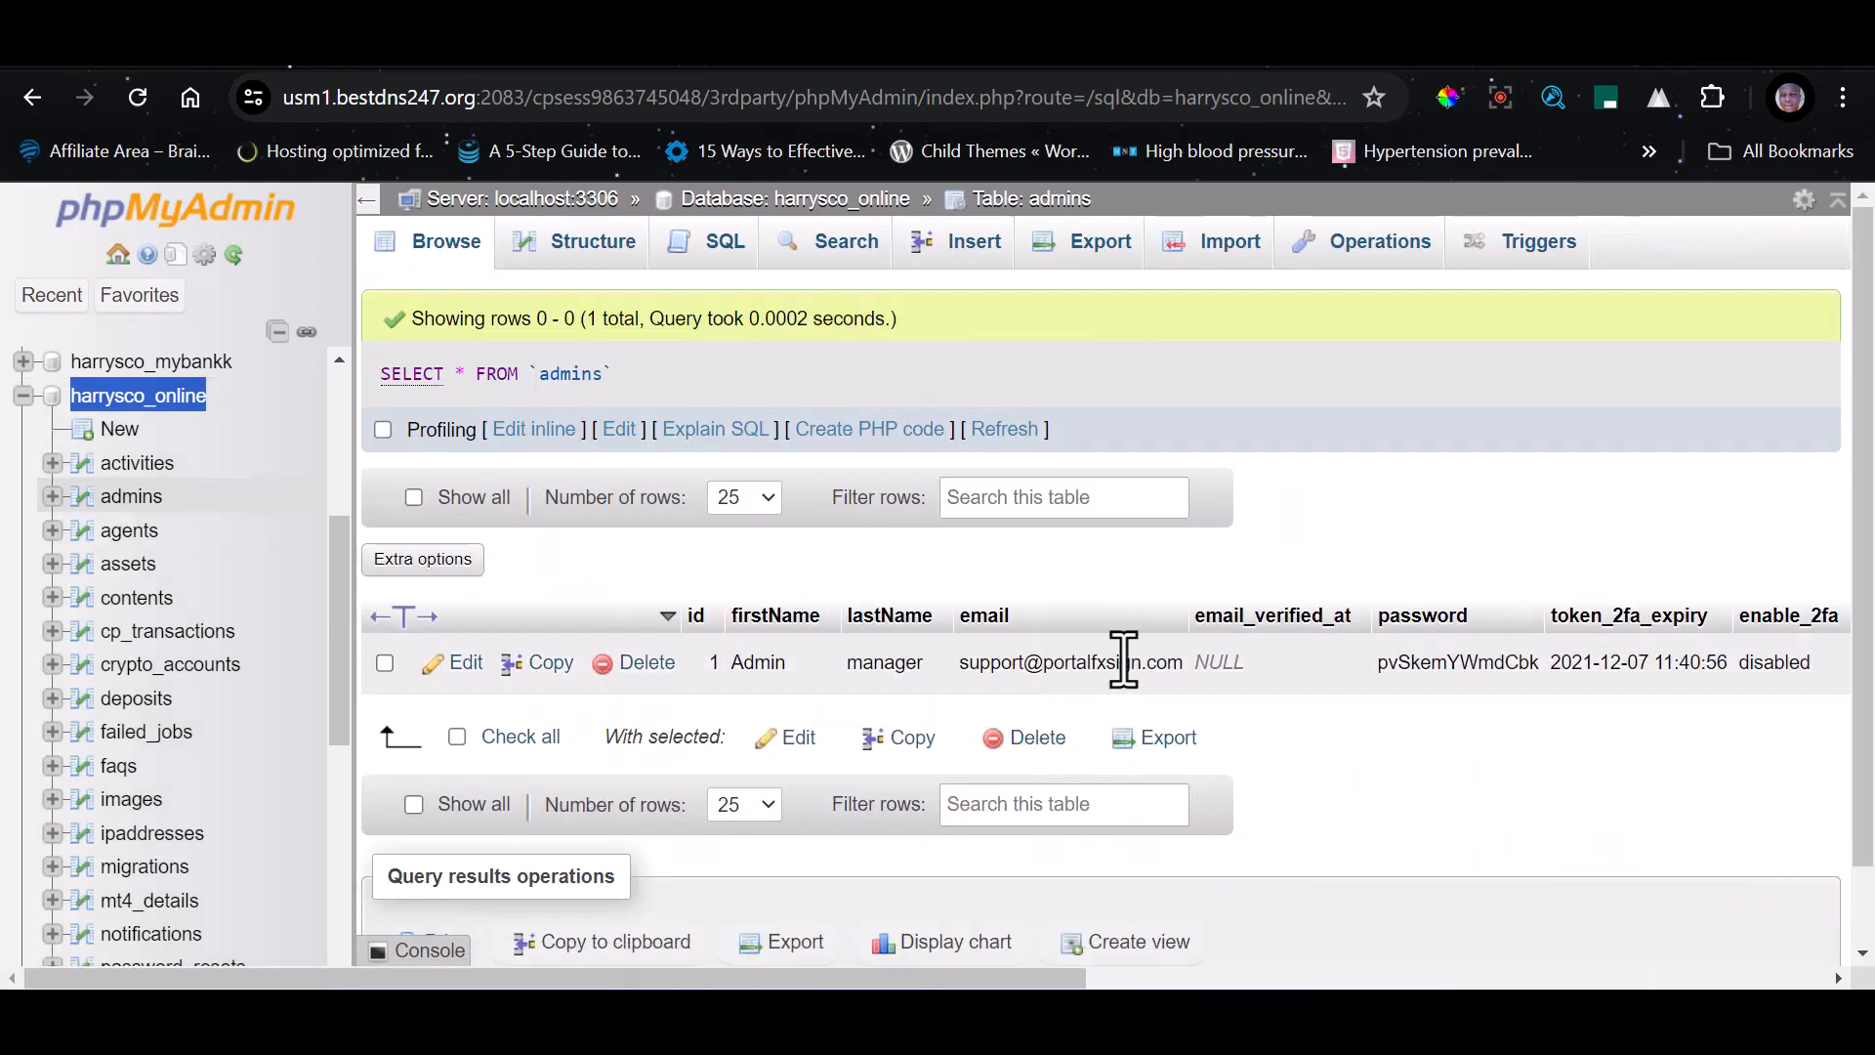
# Open the single record of the admins table for editing
pyautogui.click(1124, 660)
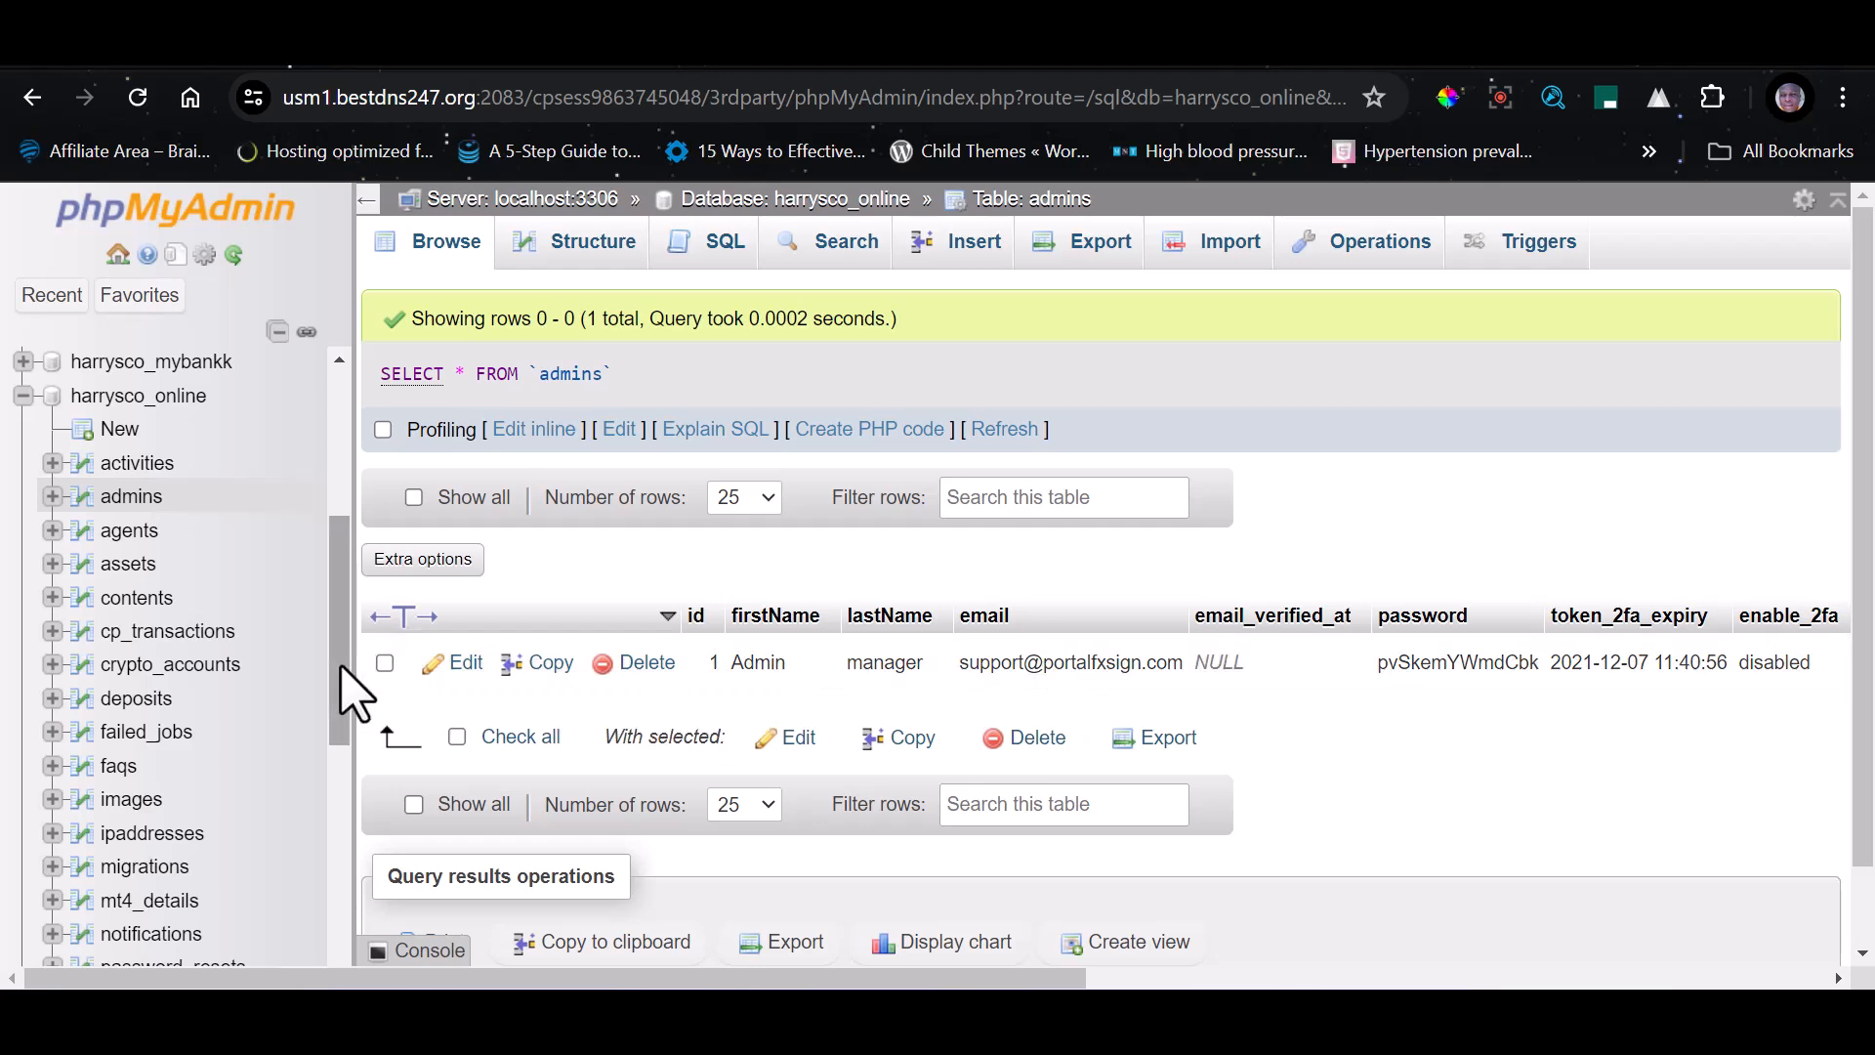
pyautogui.click(466, 668)
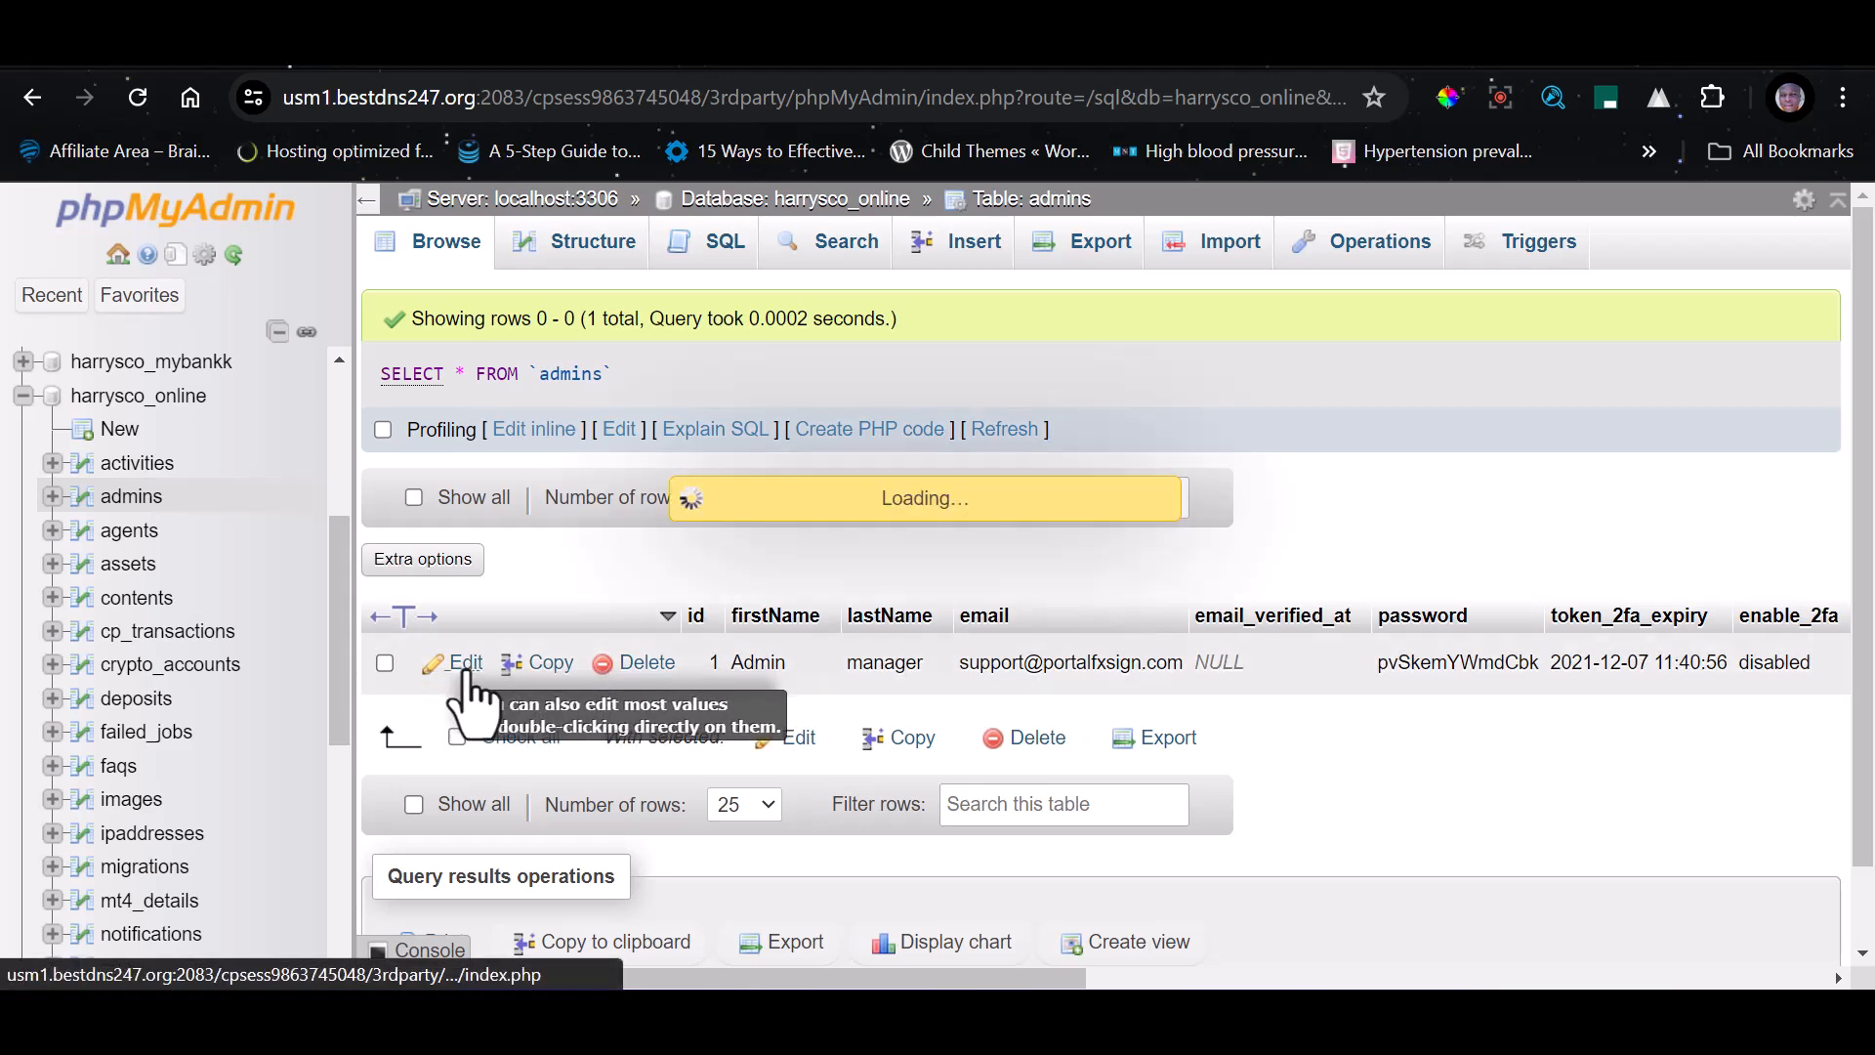
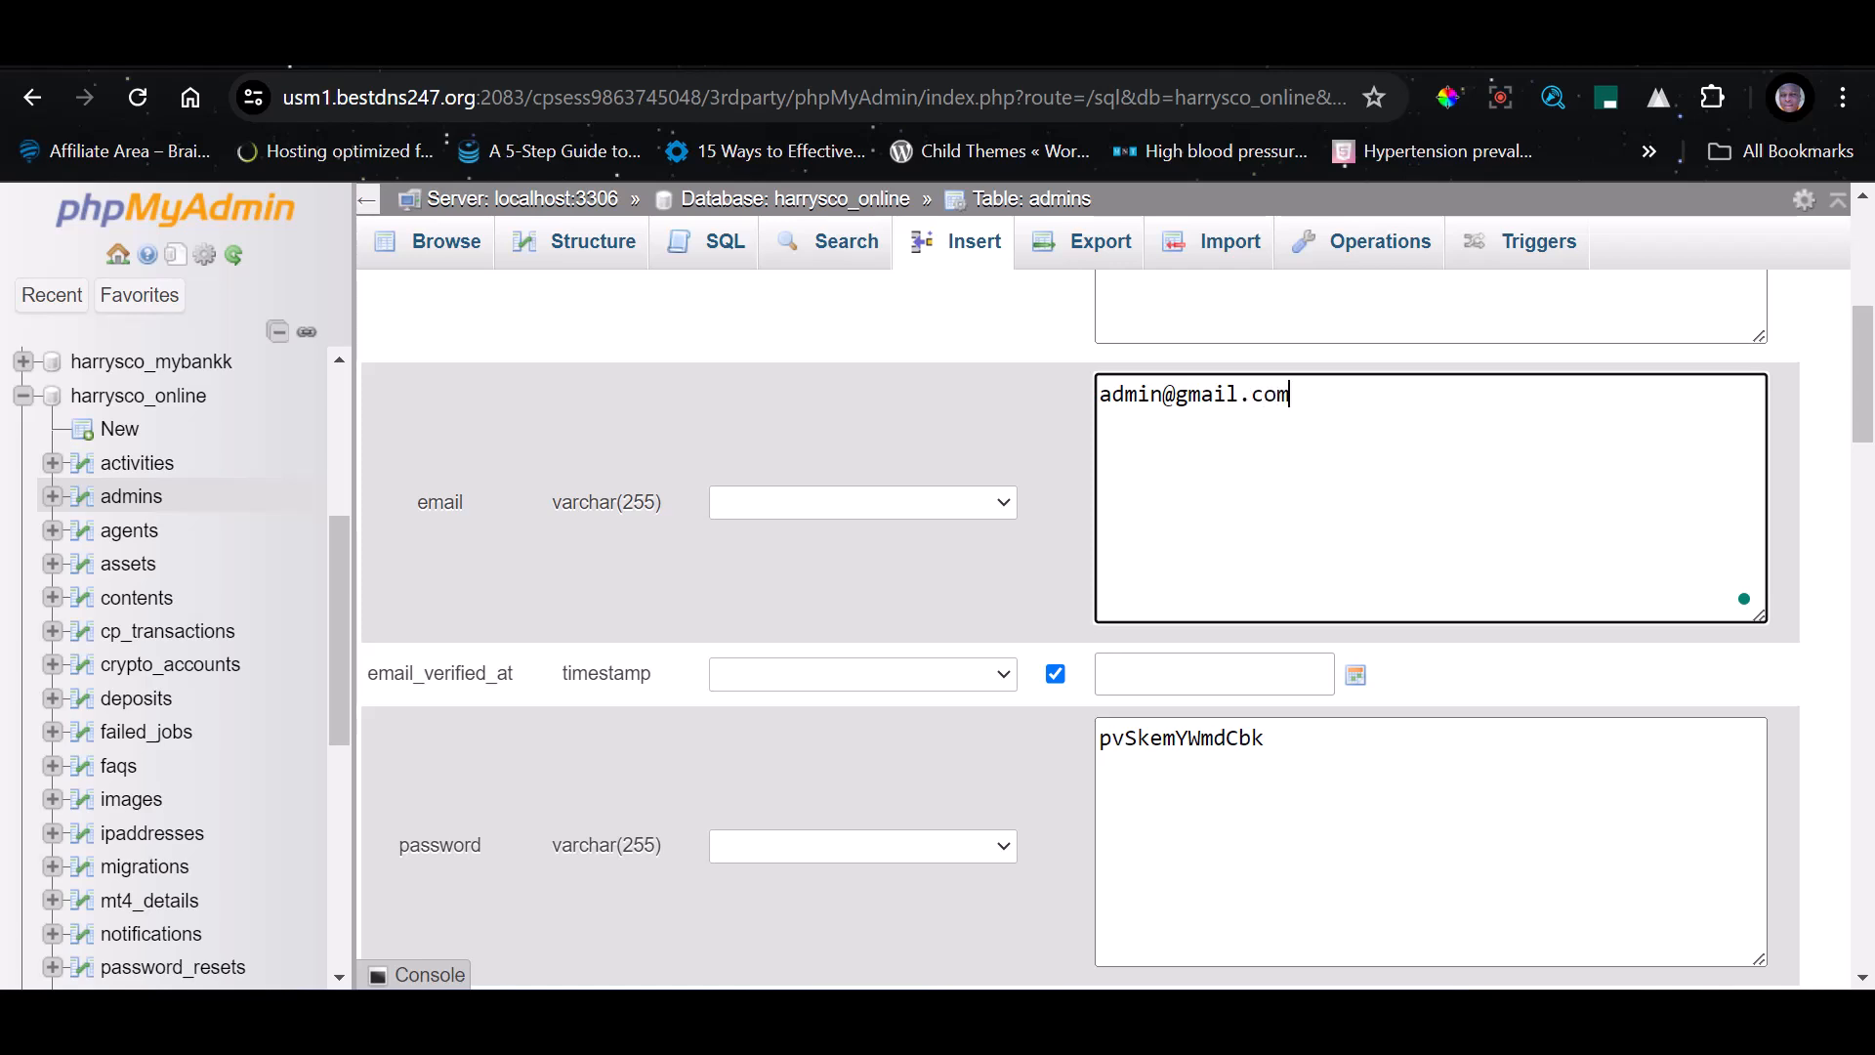
# Review the remaining fields of the admin record below the password, including the two-factor authentication settings
pyautogui.scroll(-6, 859, 879)
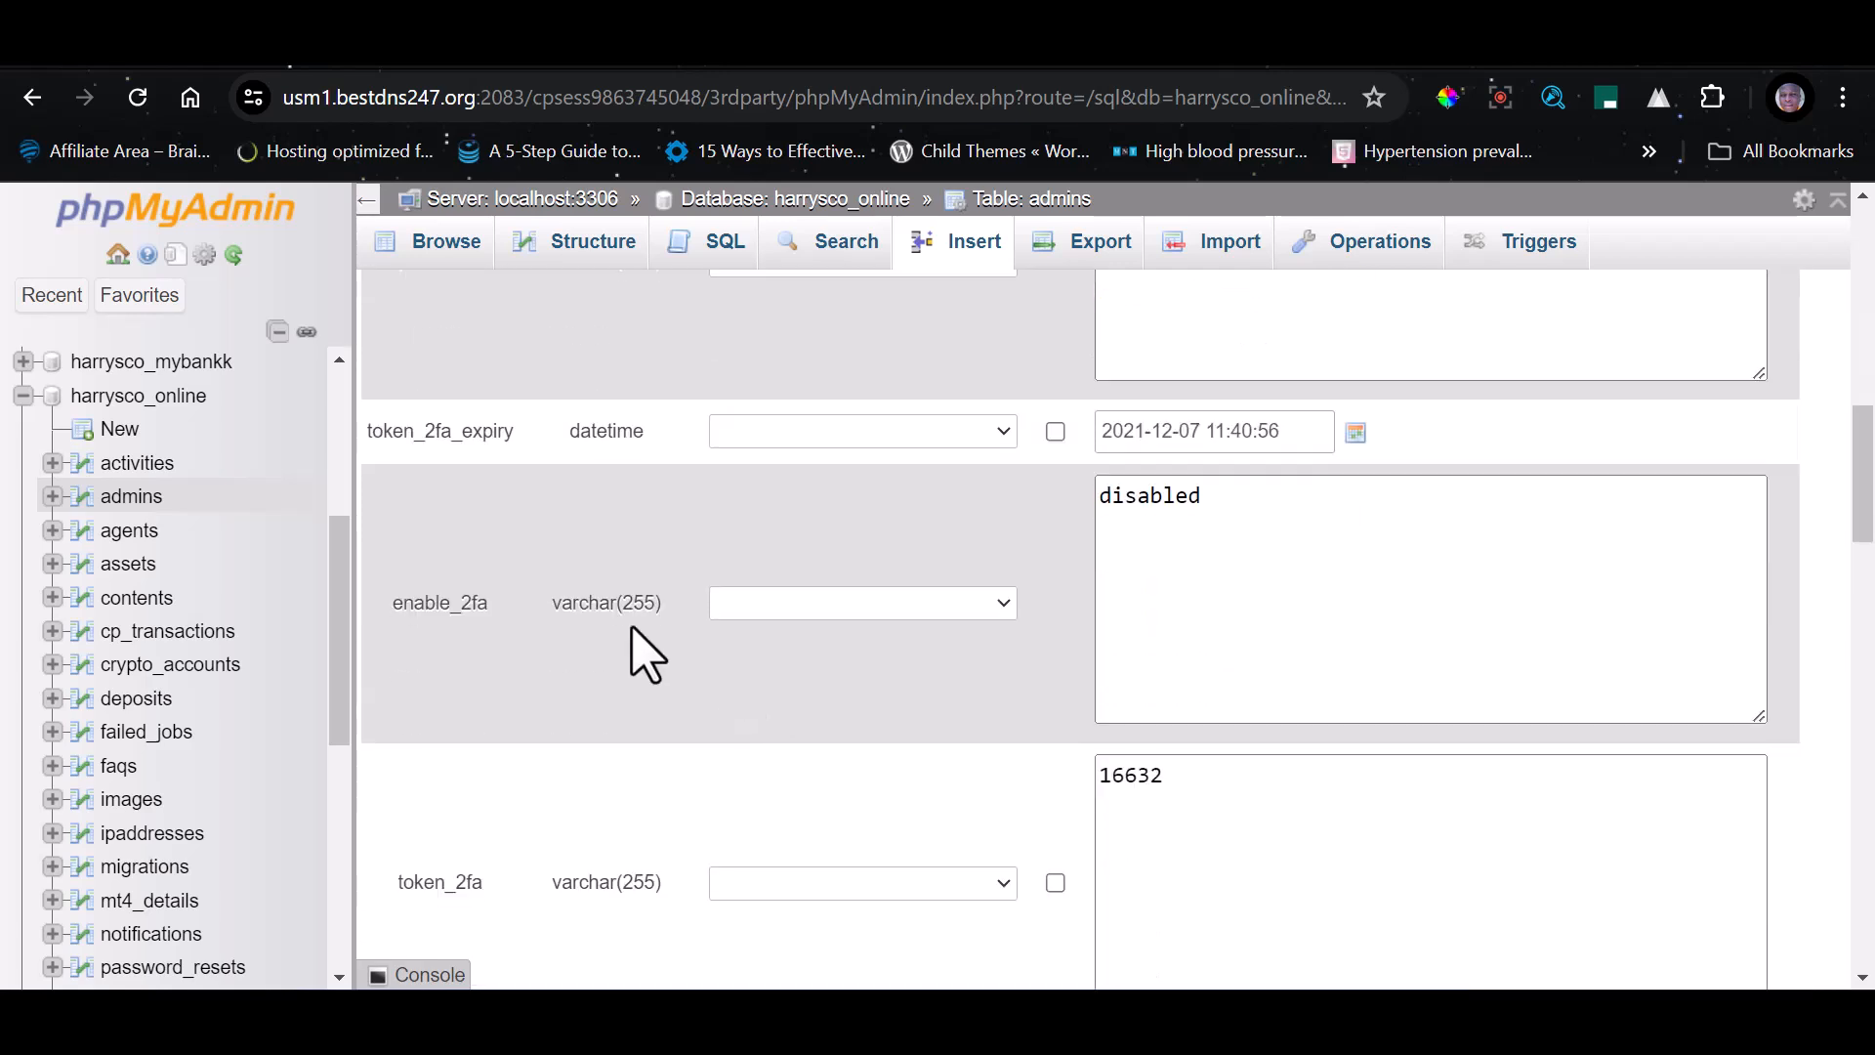
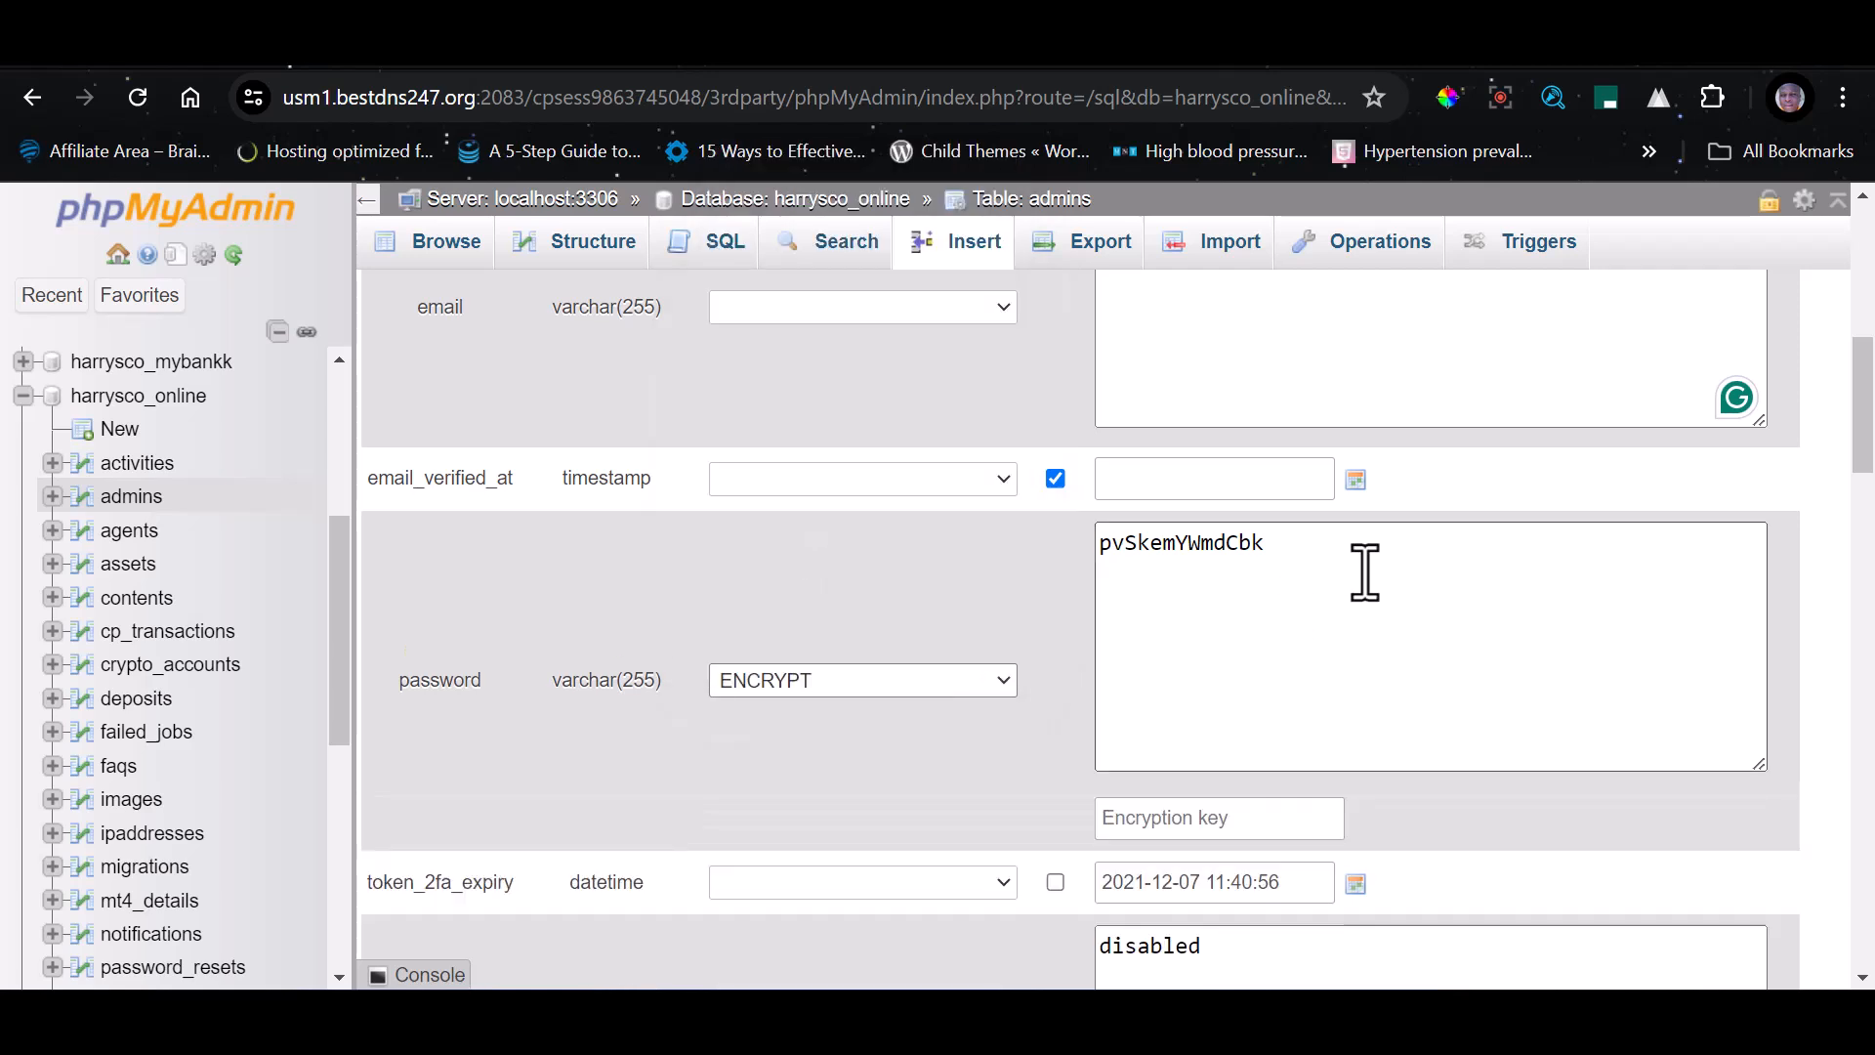
# Replace the contents of the admin record's password field with a new account password
pyautogui.click(1340, 569)
pyautogui.hotkey('ctrl', 'a')
pyautogui.write('12')
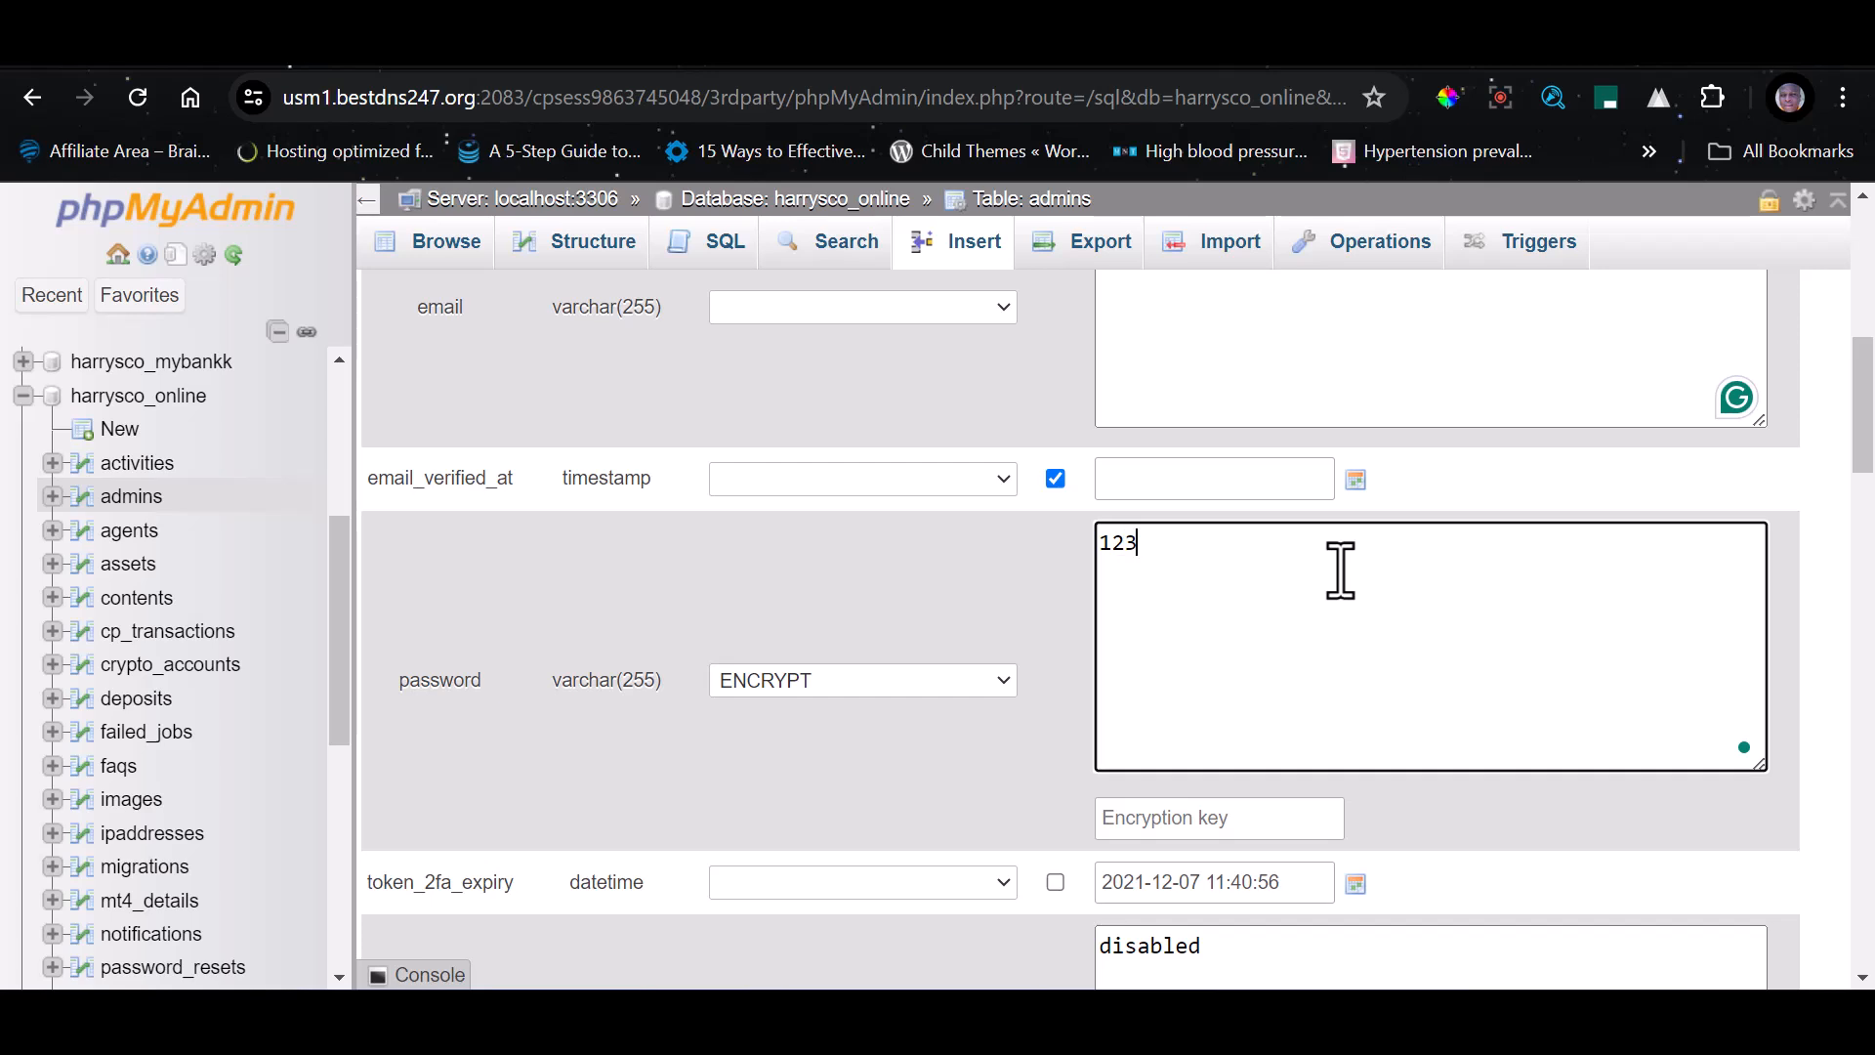
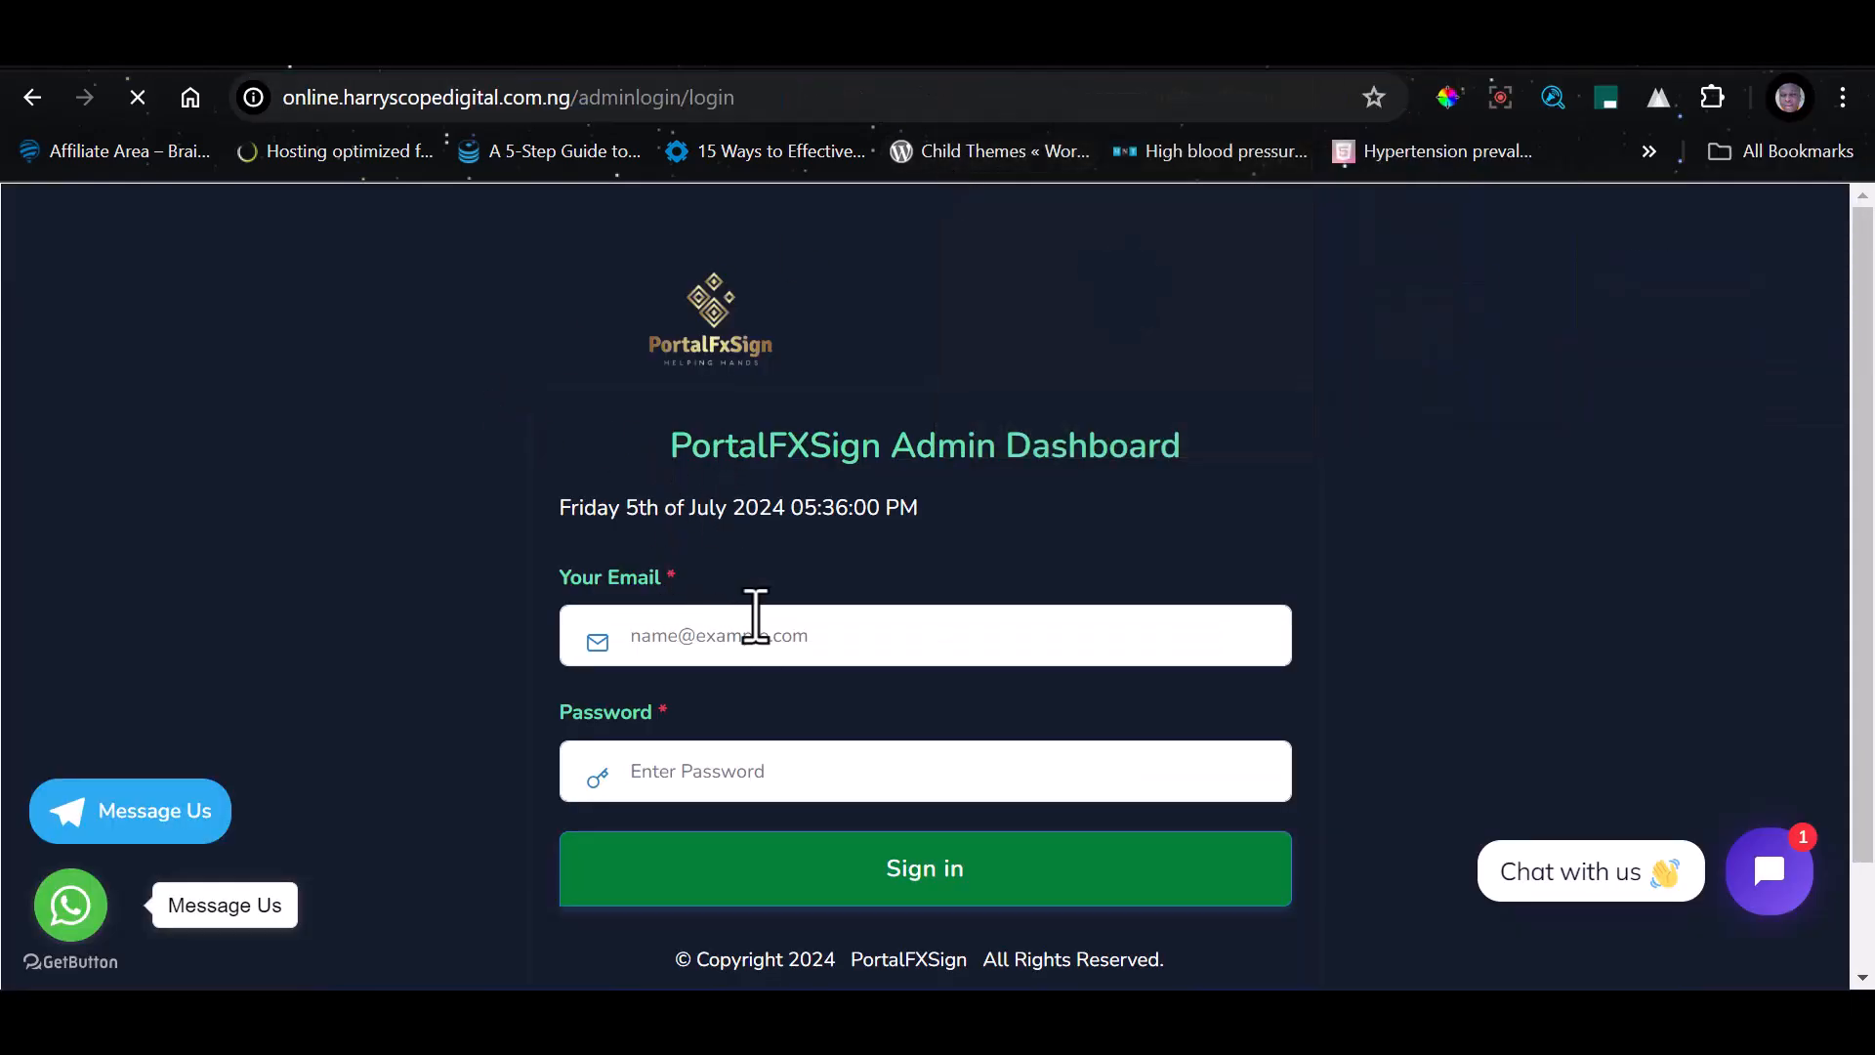
# Sign in to the admin dashboard with the admin e-mail and the account password
pyautogui.click(791, 641)
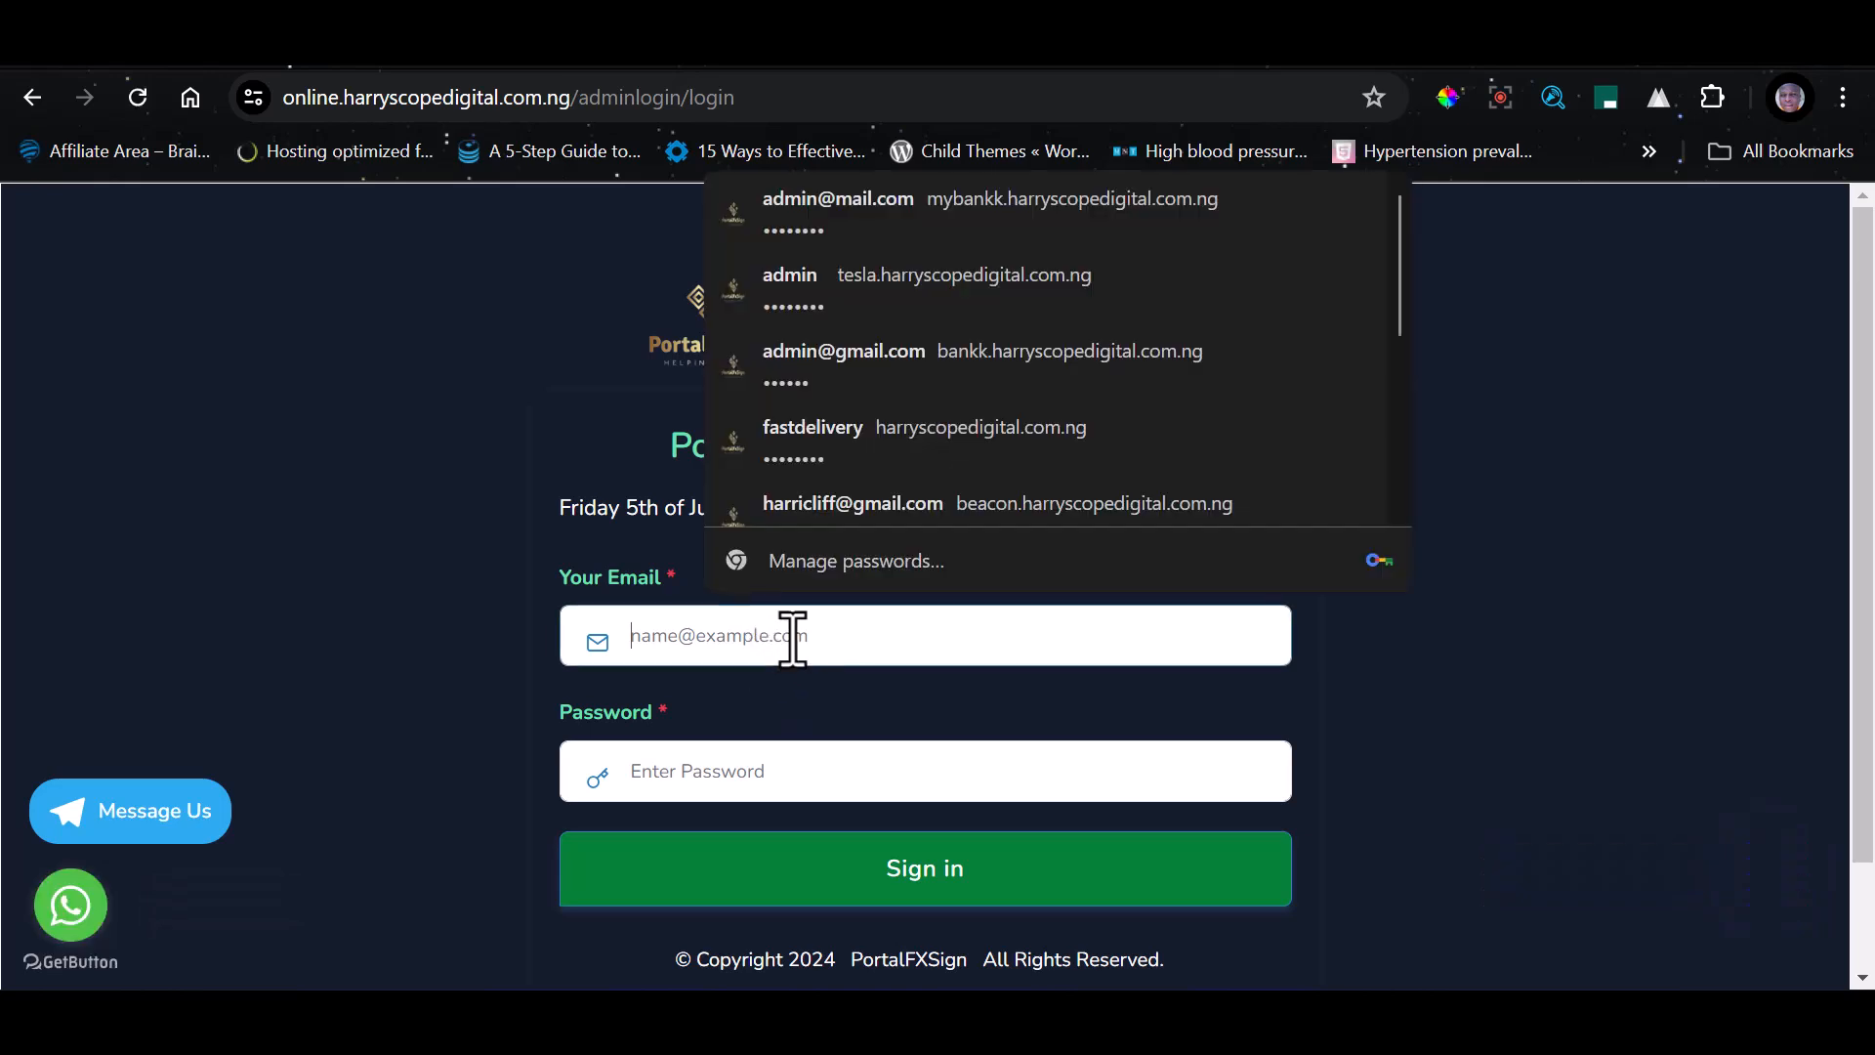
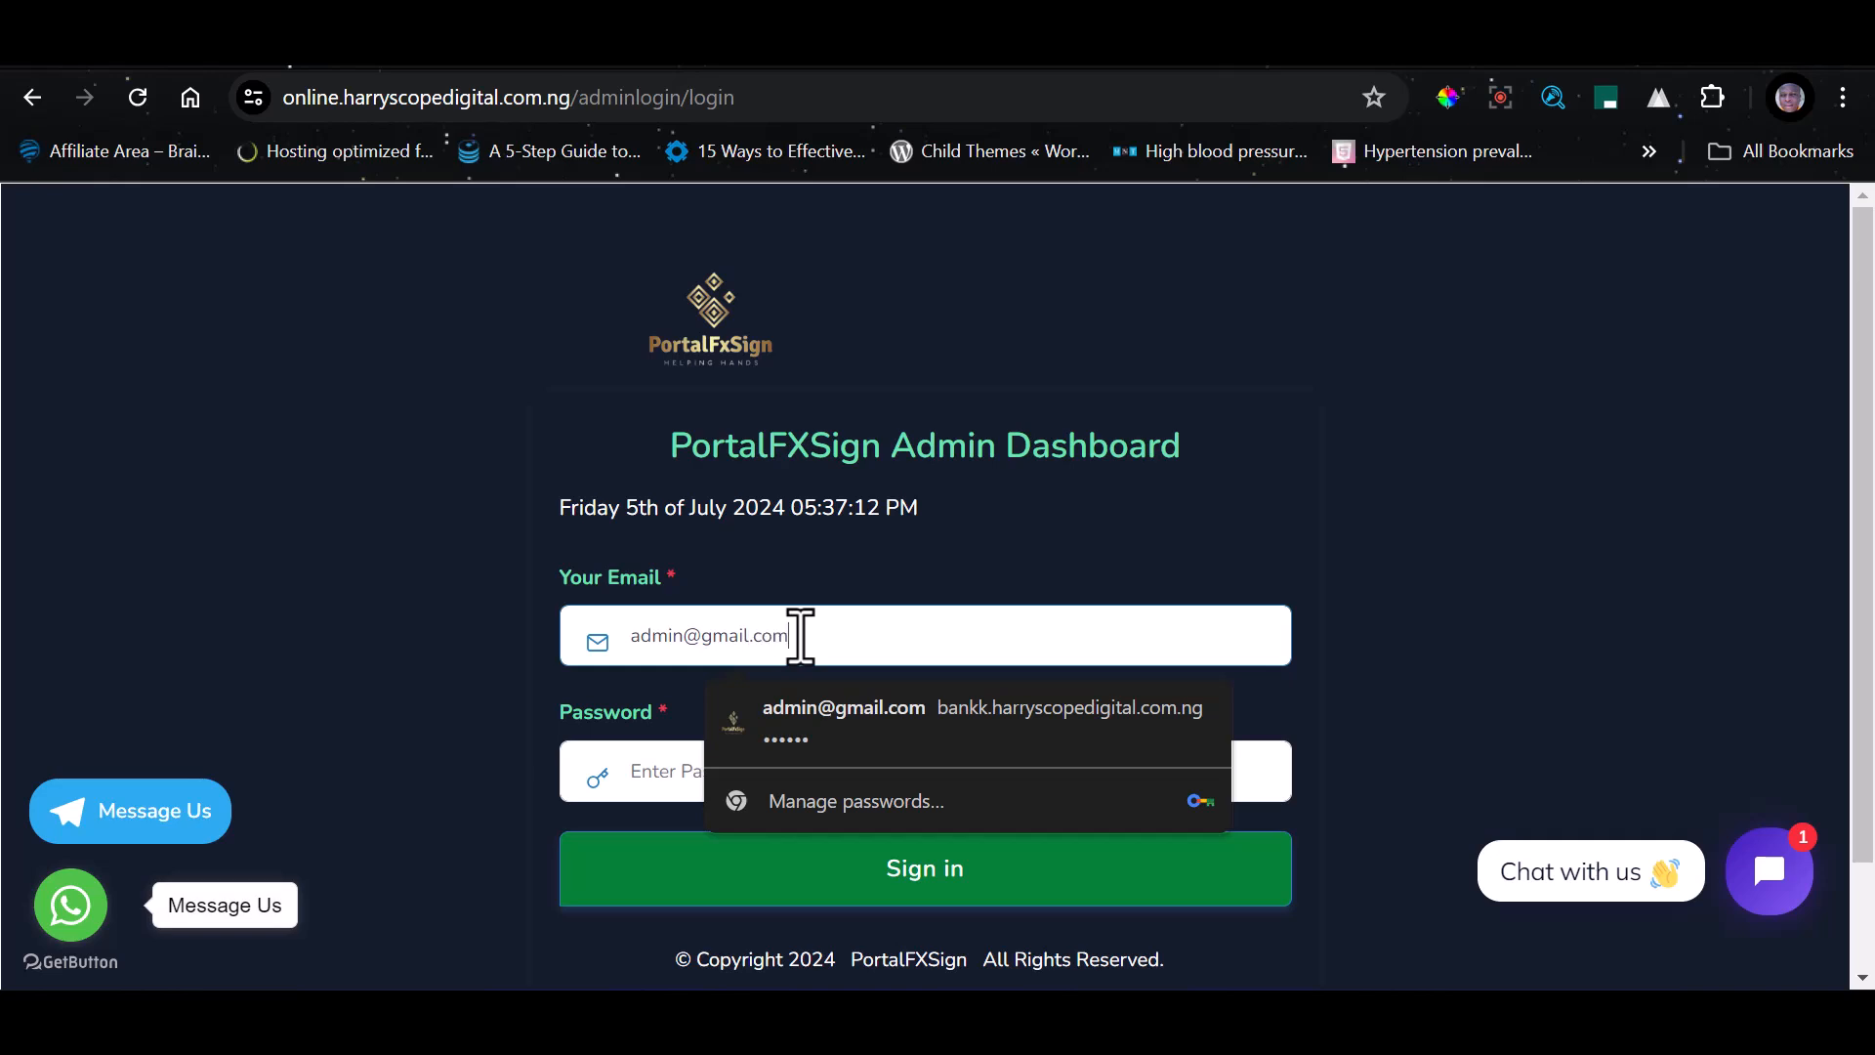
pyautogui.press('Tab')
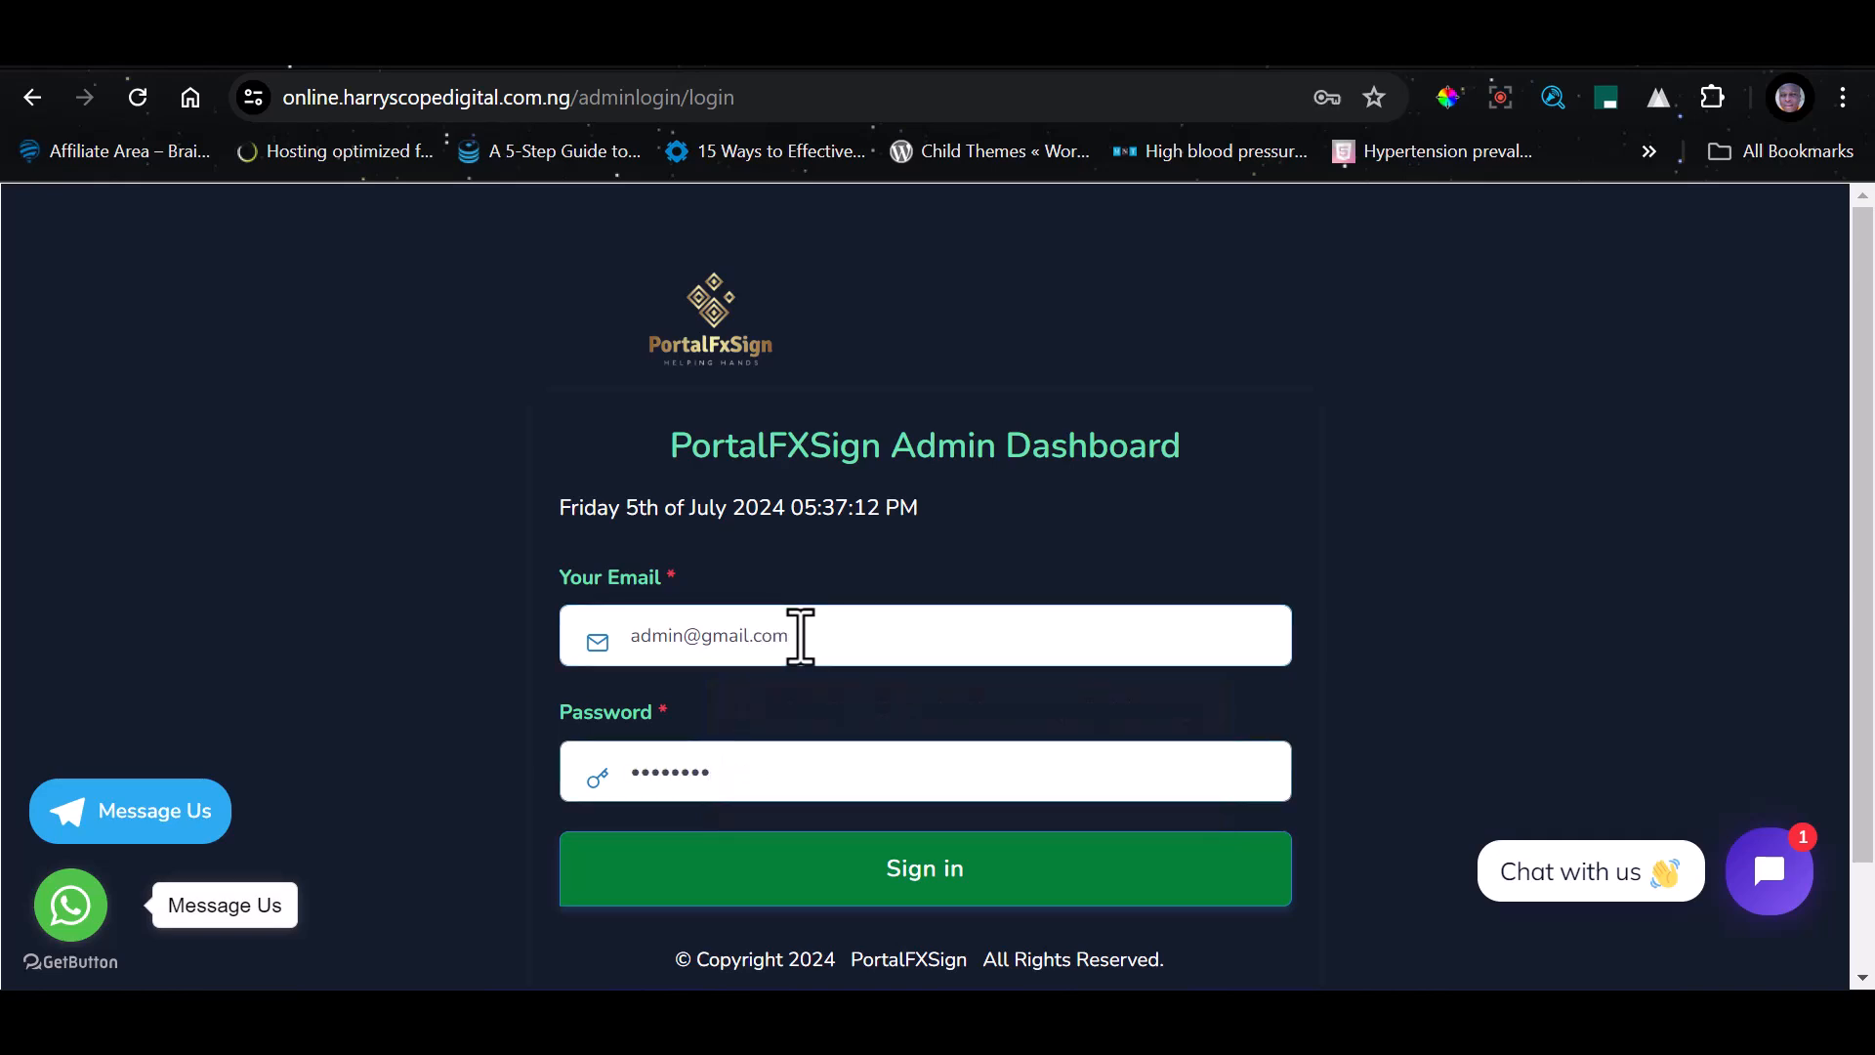
pyautogui.click(918, 869)
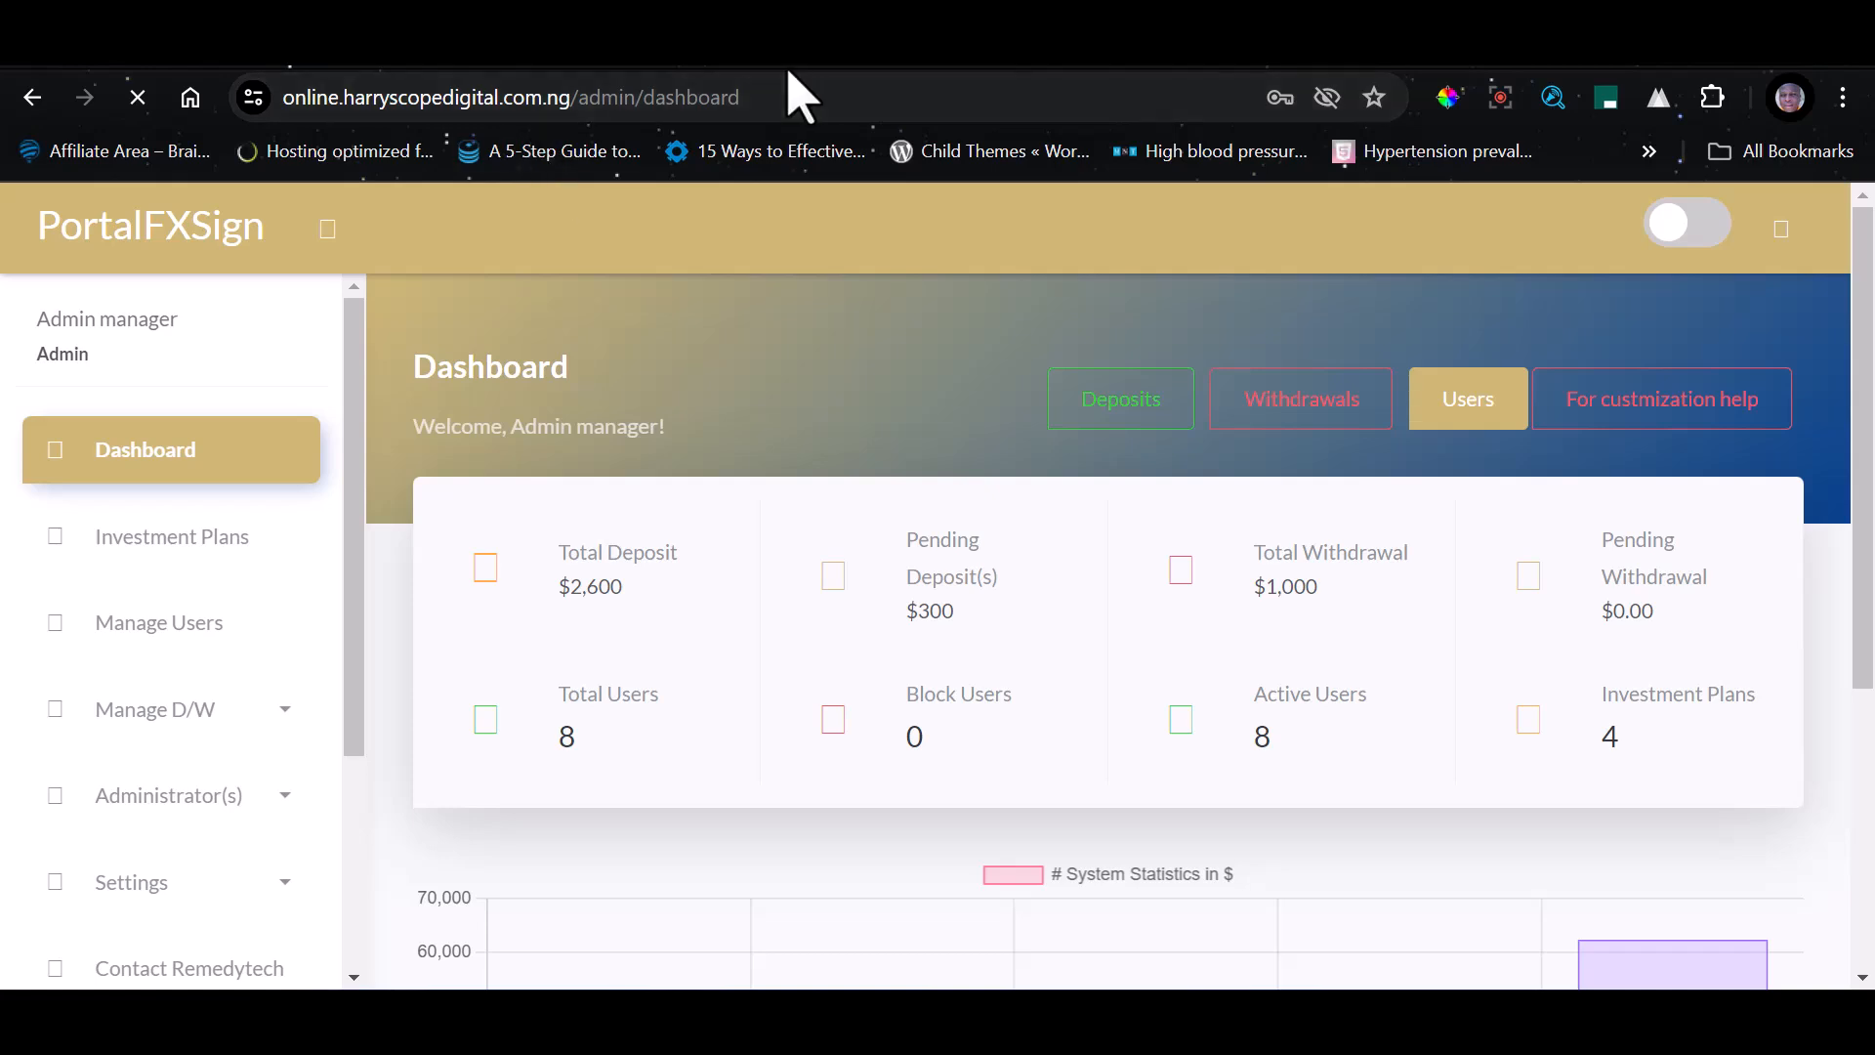
# Save the admin login credentials in the browser's password manager
pyautogui.moveTo(752, 97); pyautogui.dragTo(592, 97)
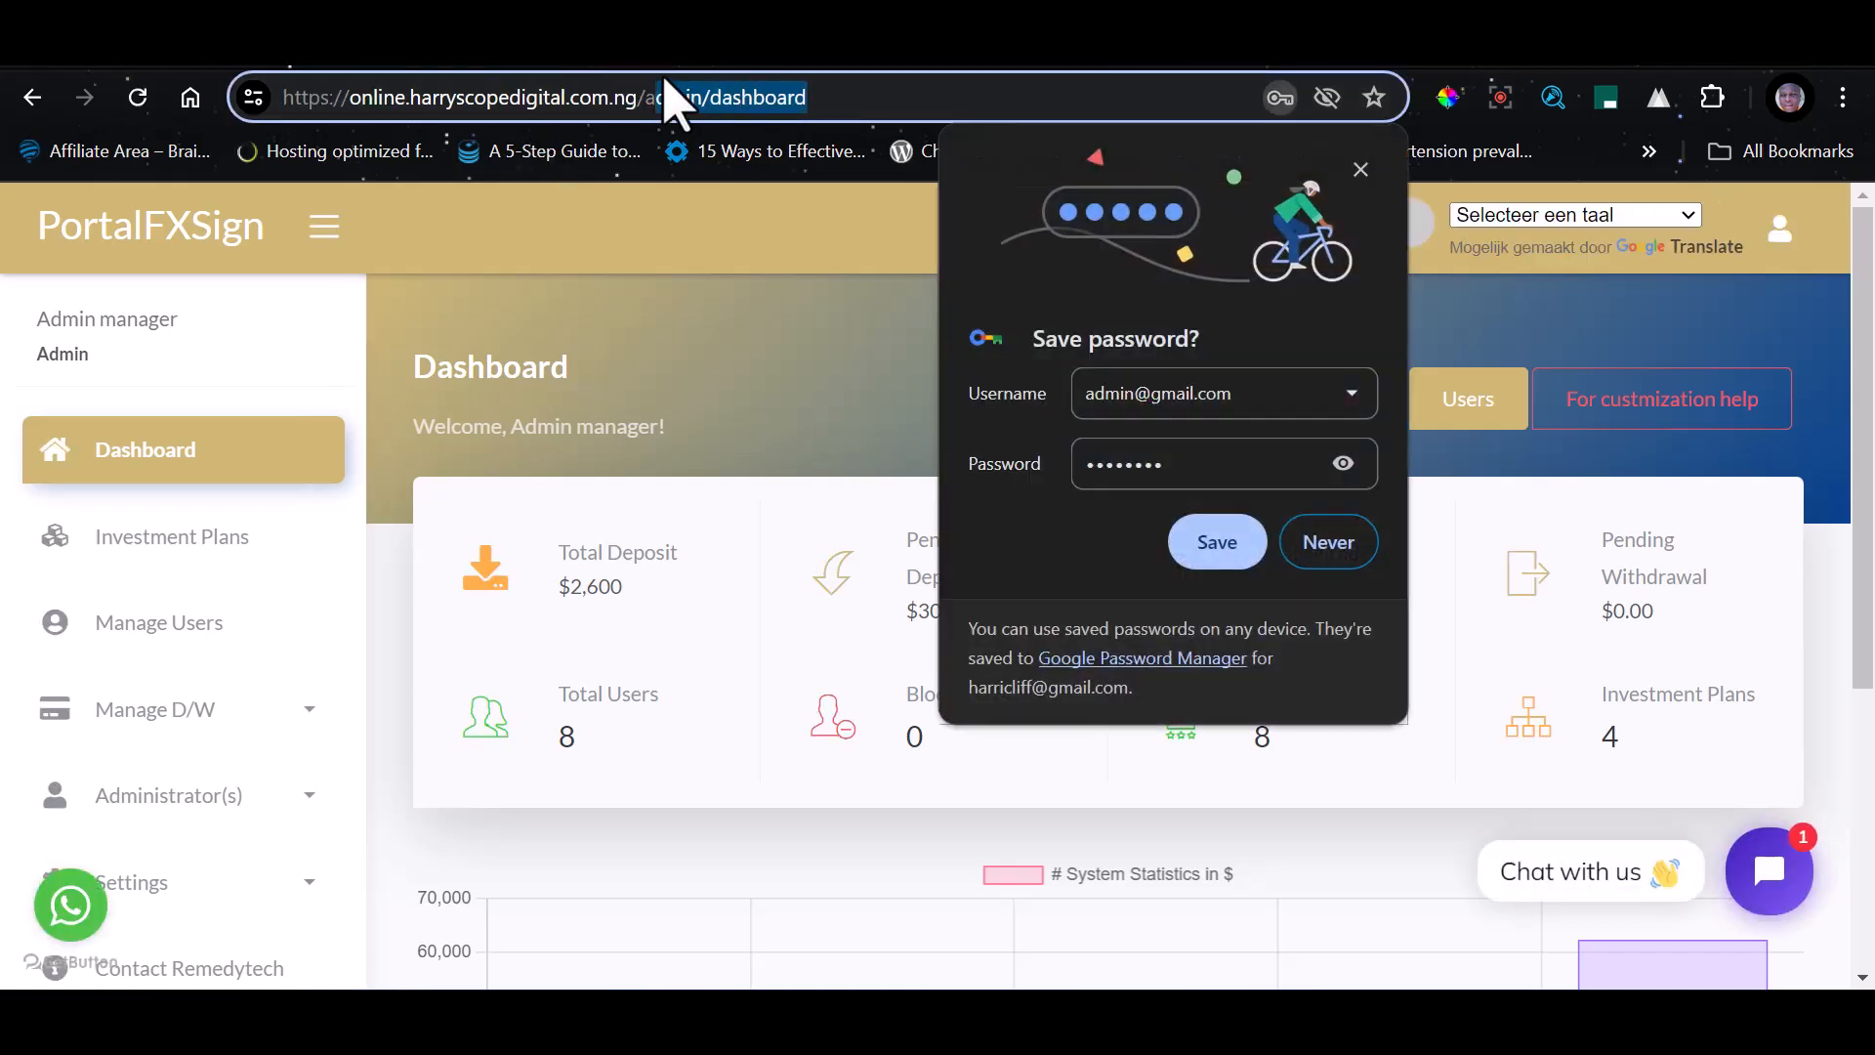
pyautogui.click(1220, 559)
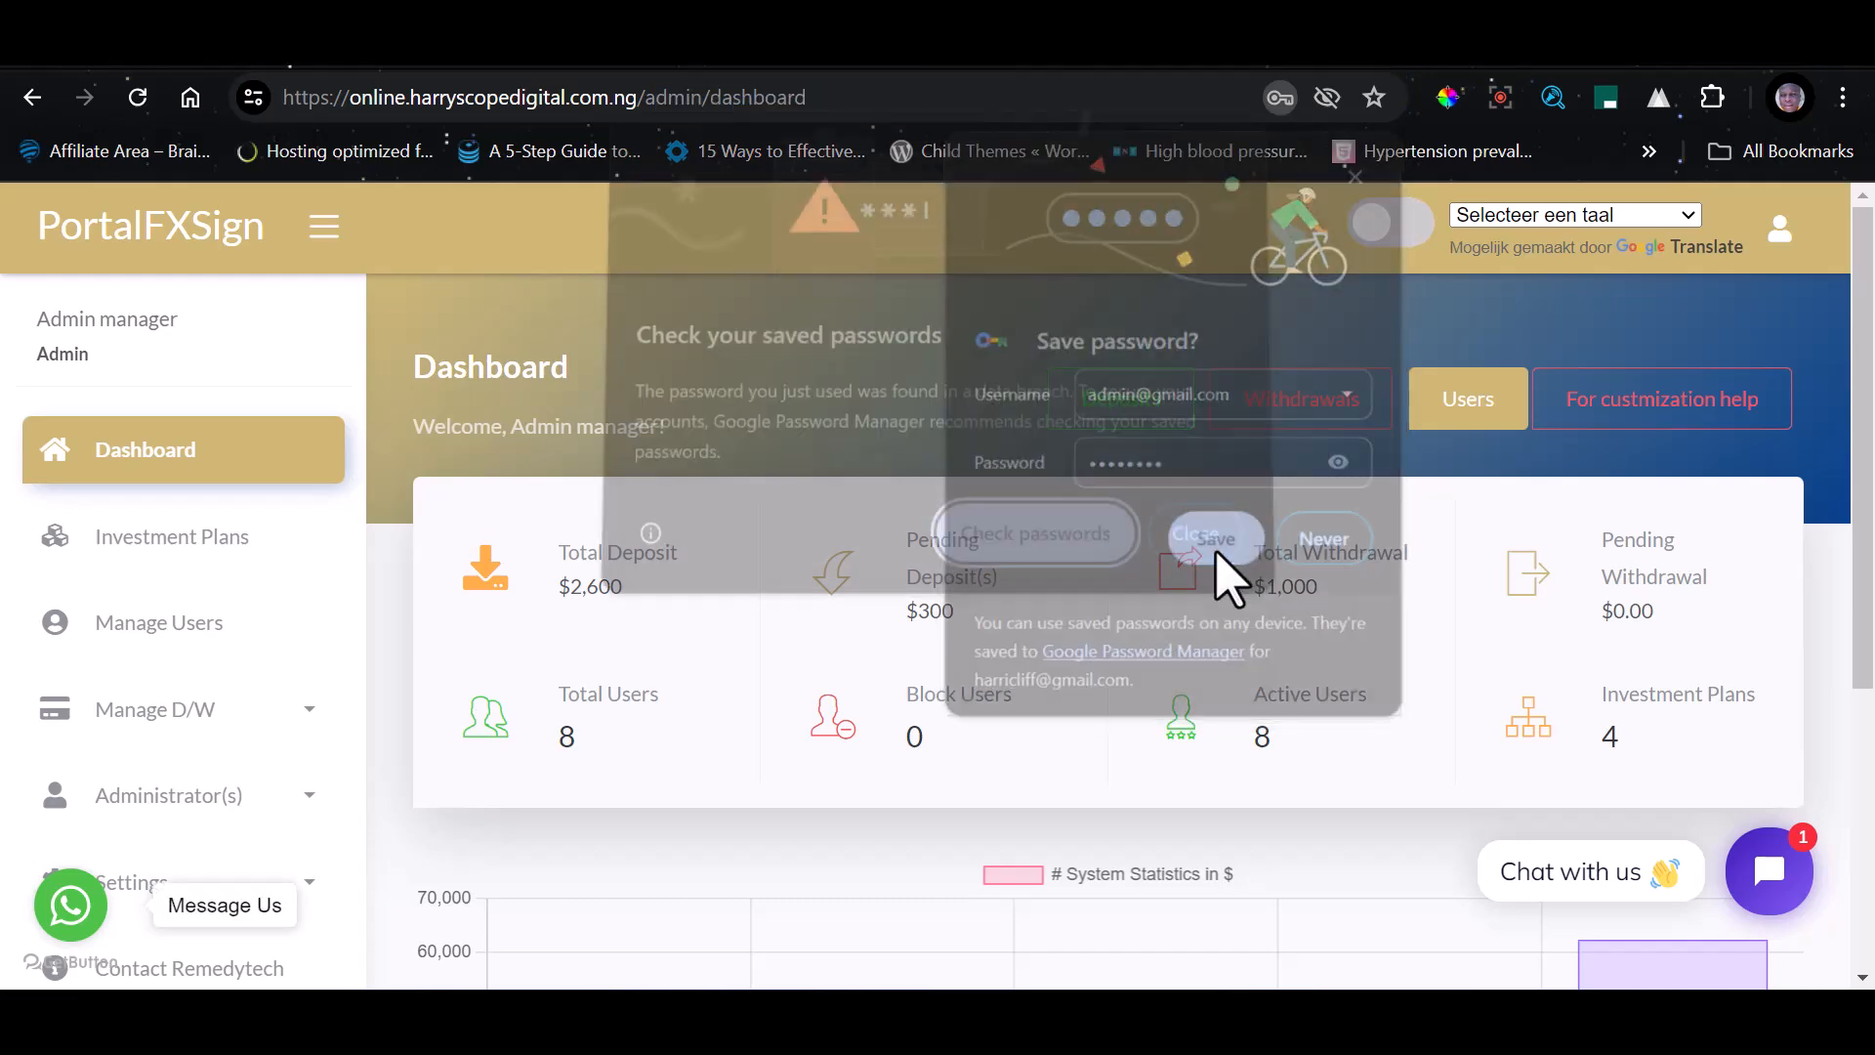
pyautogui.click(1189, 540)
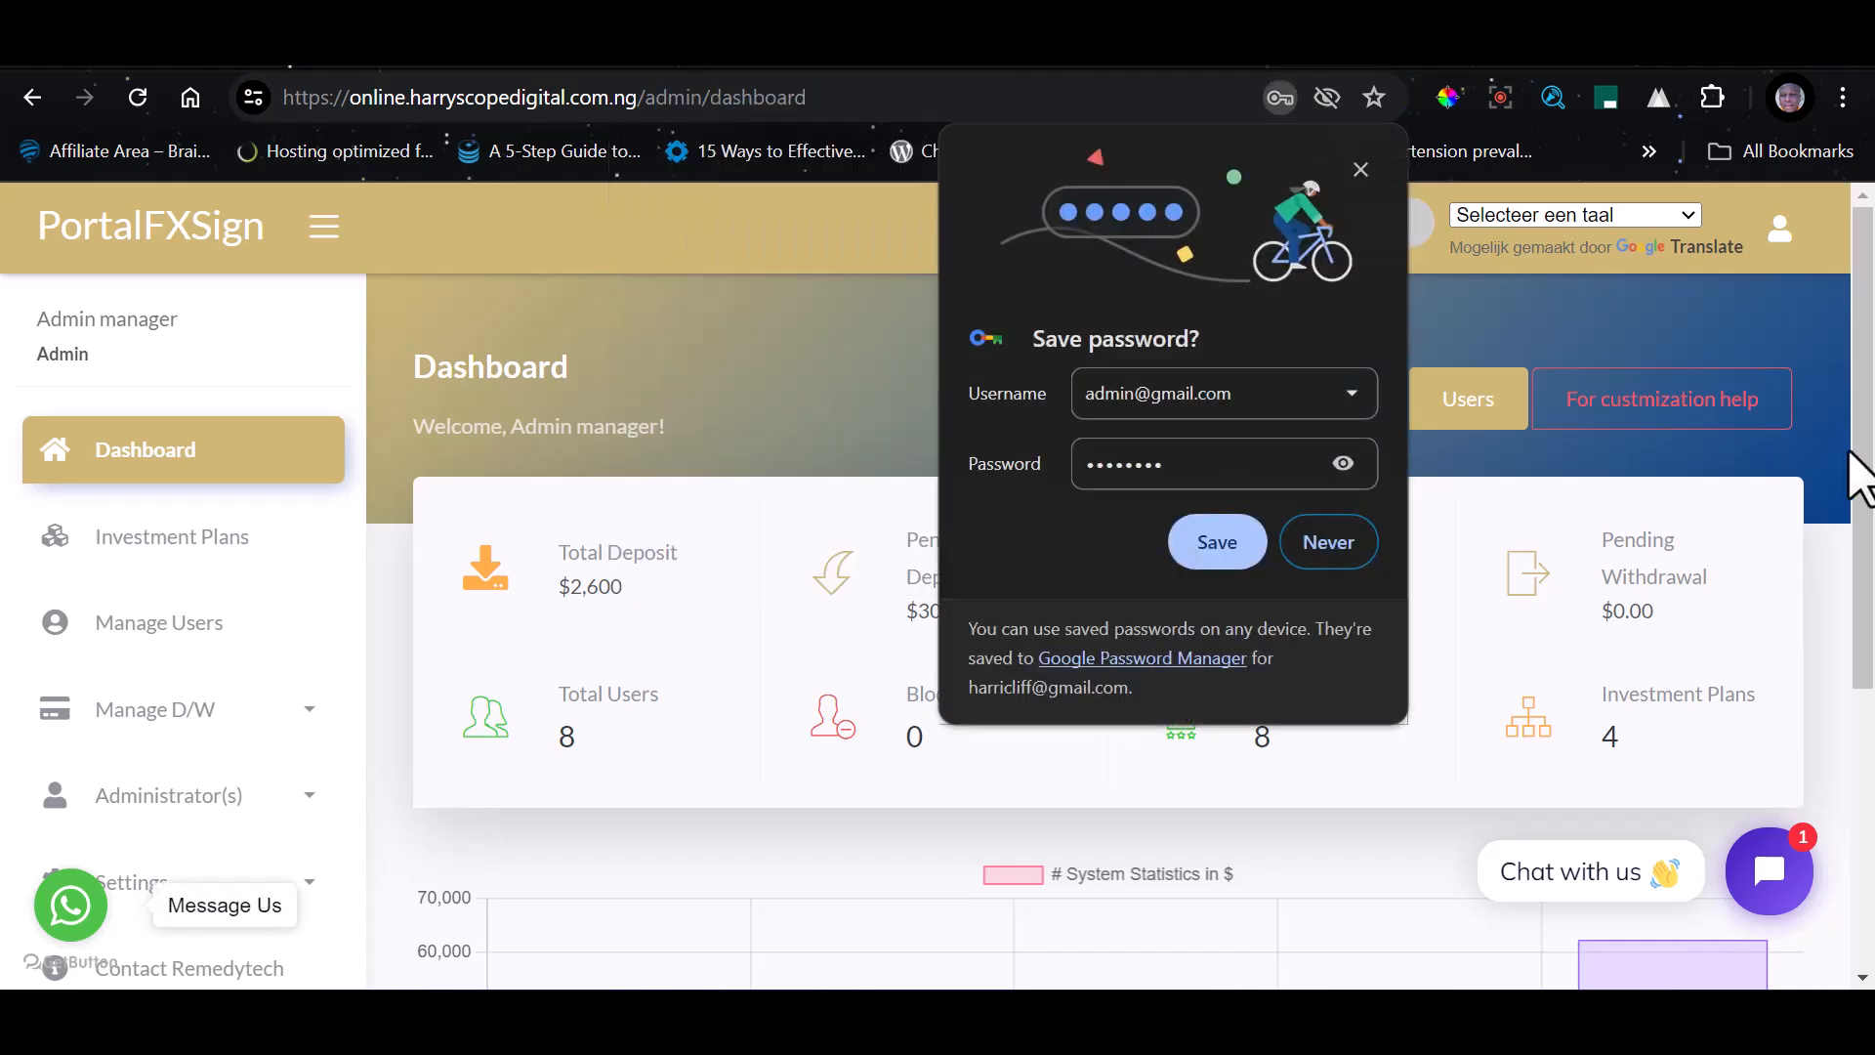
pyautogui.click(1217, 547)
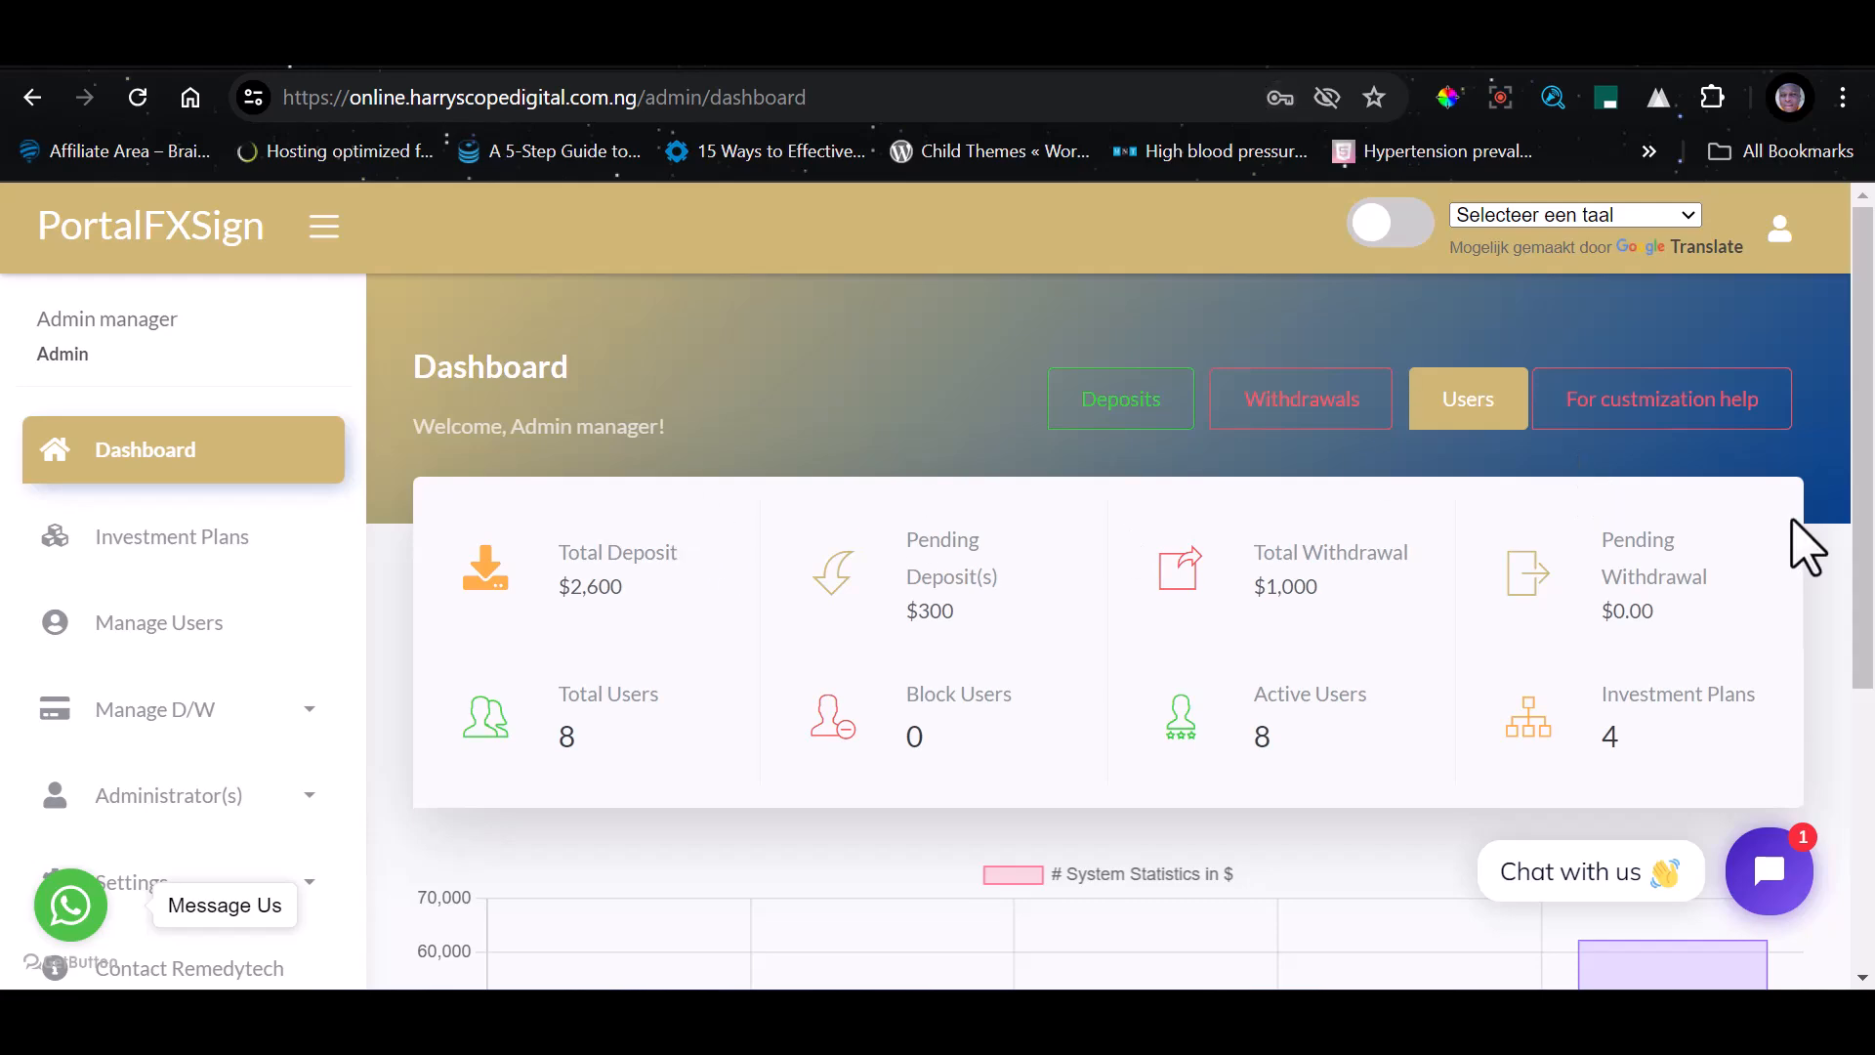
# Look over the admin dashboard's deposit, withdrawal and user statistics and its navigation options
pyautogui.scroll(-5, 161, 649)
pyautogui.scroll(5, 1436, 514)
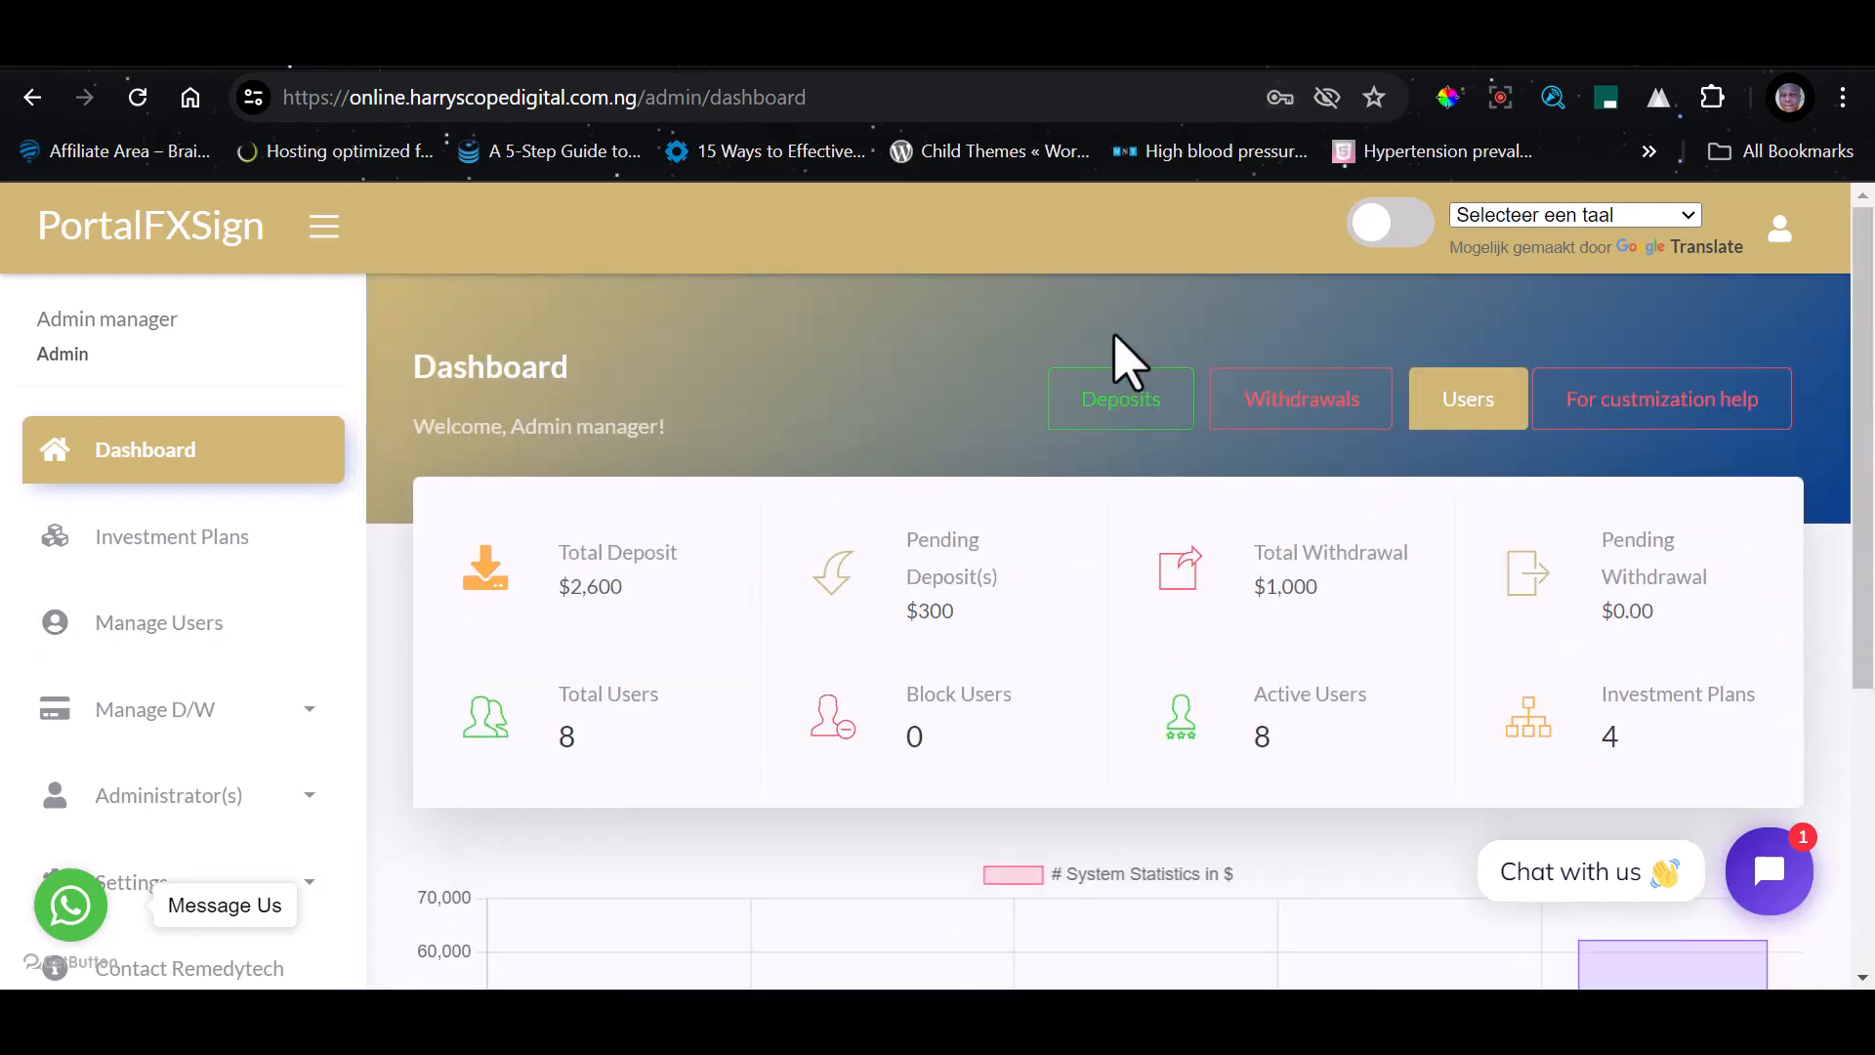
pyautogui.scroll(-4, 138, 670)
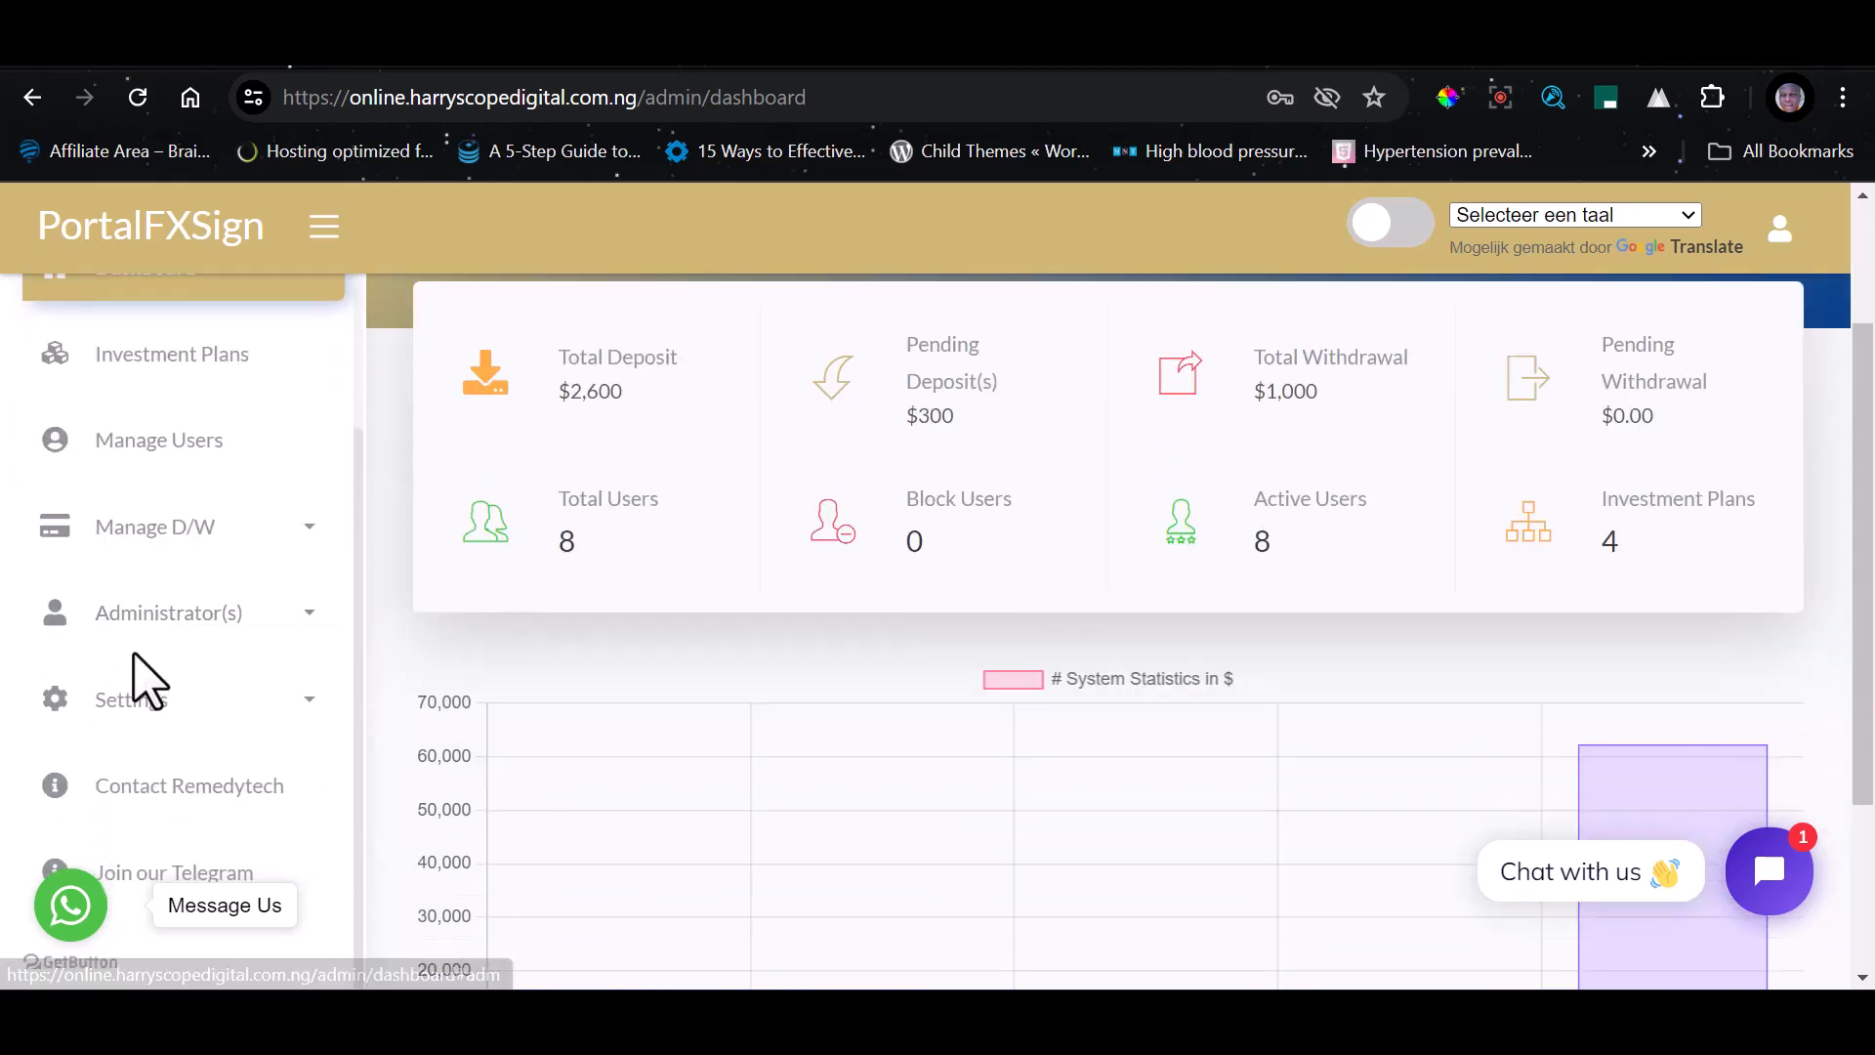
# Open the Investment Plans page and examine the deposit limits, returns and durations of the system plans
pyautogui.scroll(2, 147, 625)
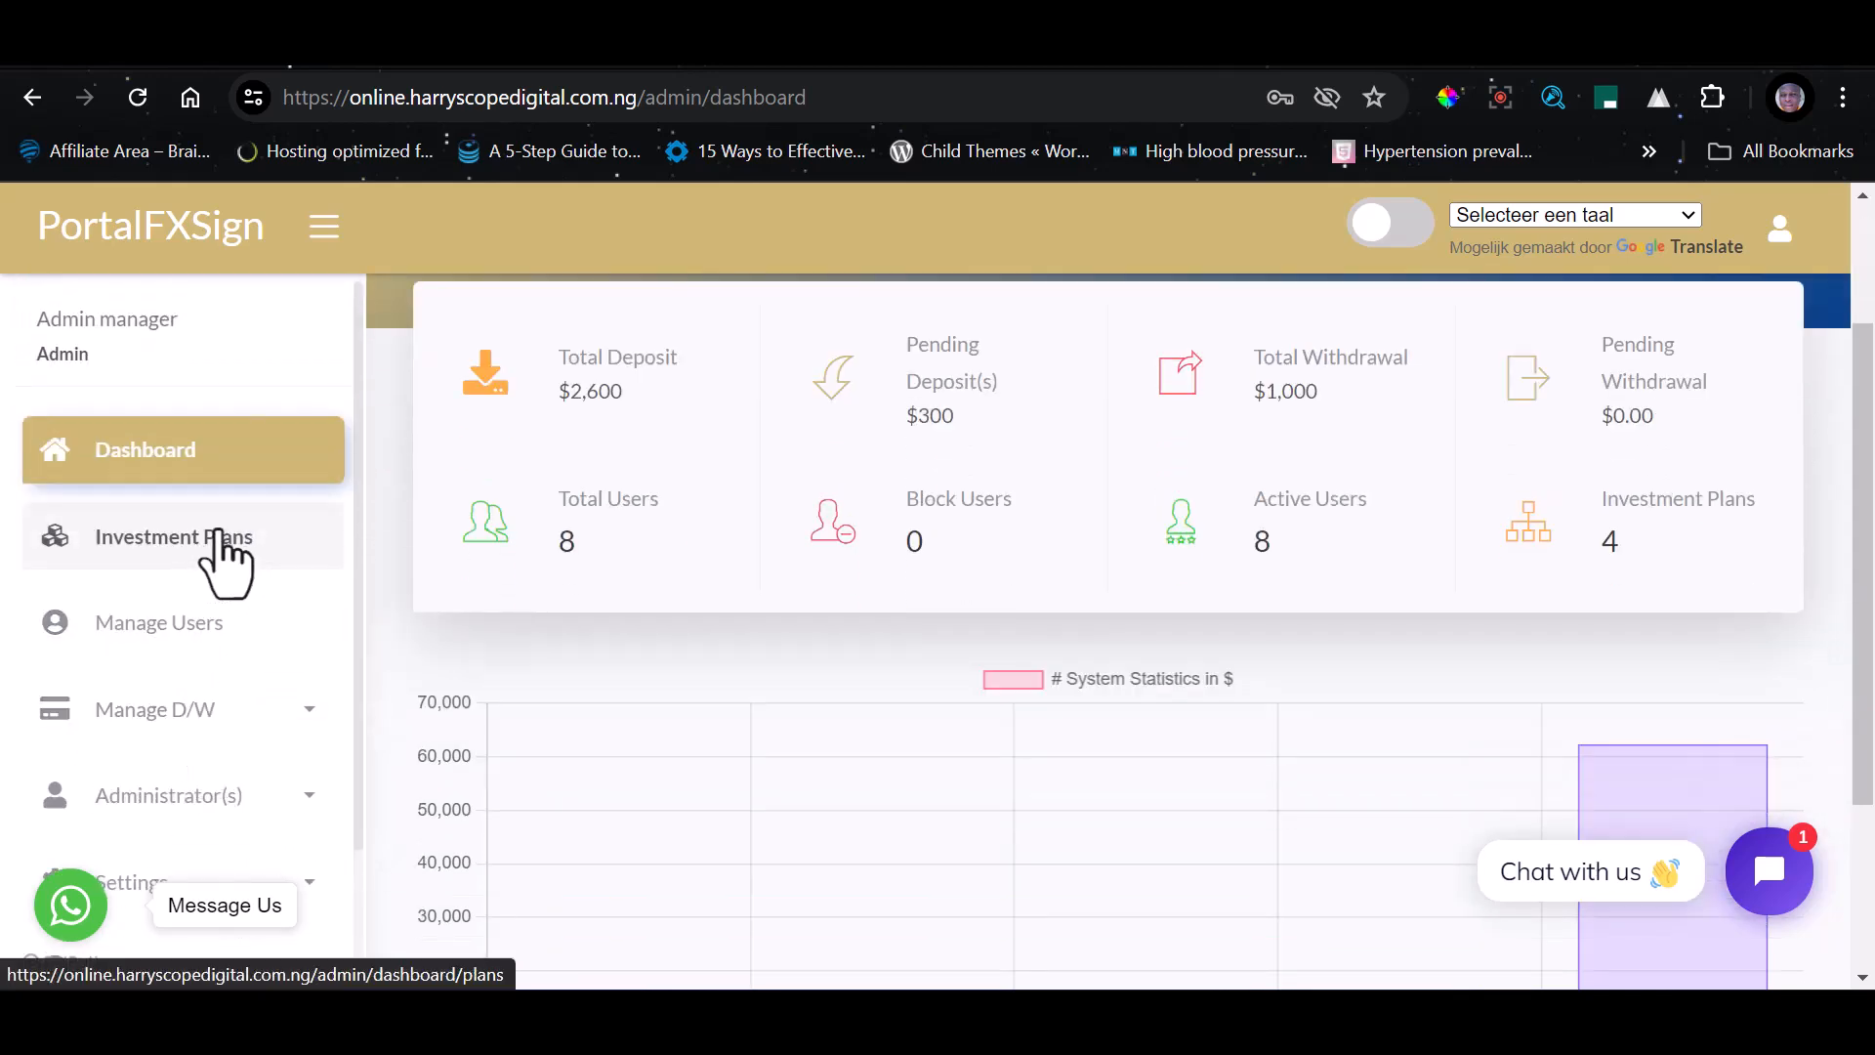
pyautogui.click(154, 545)
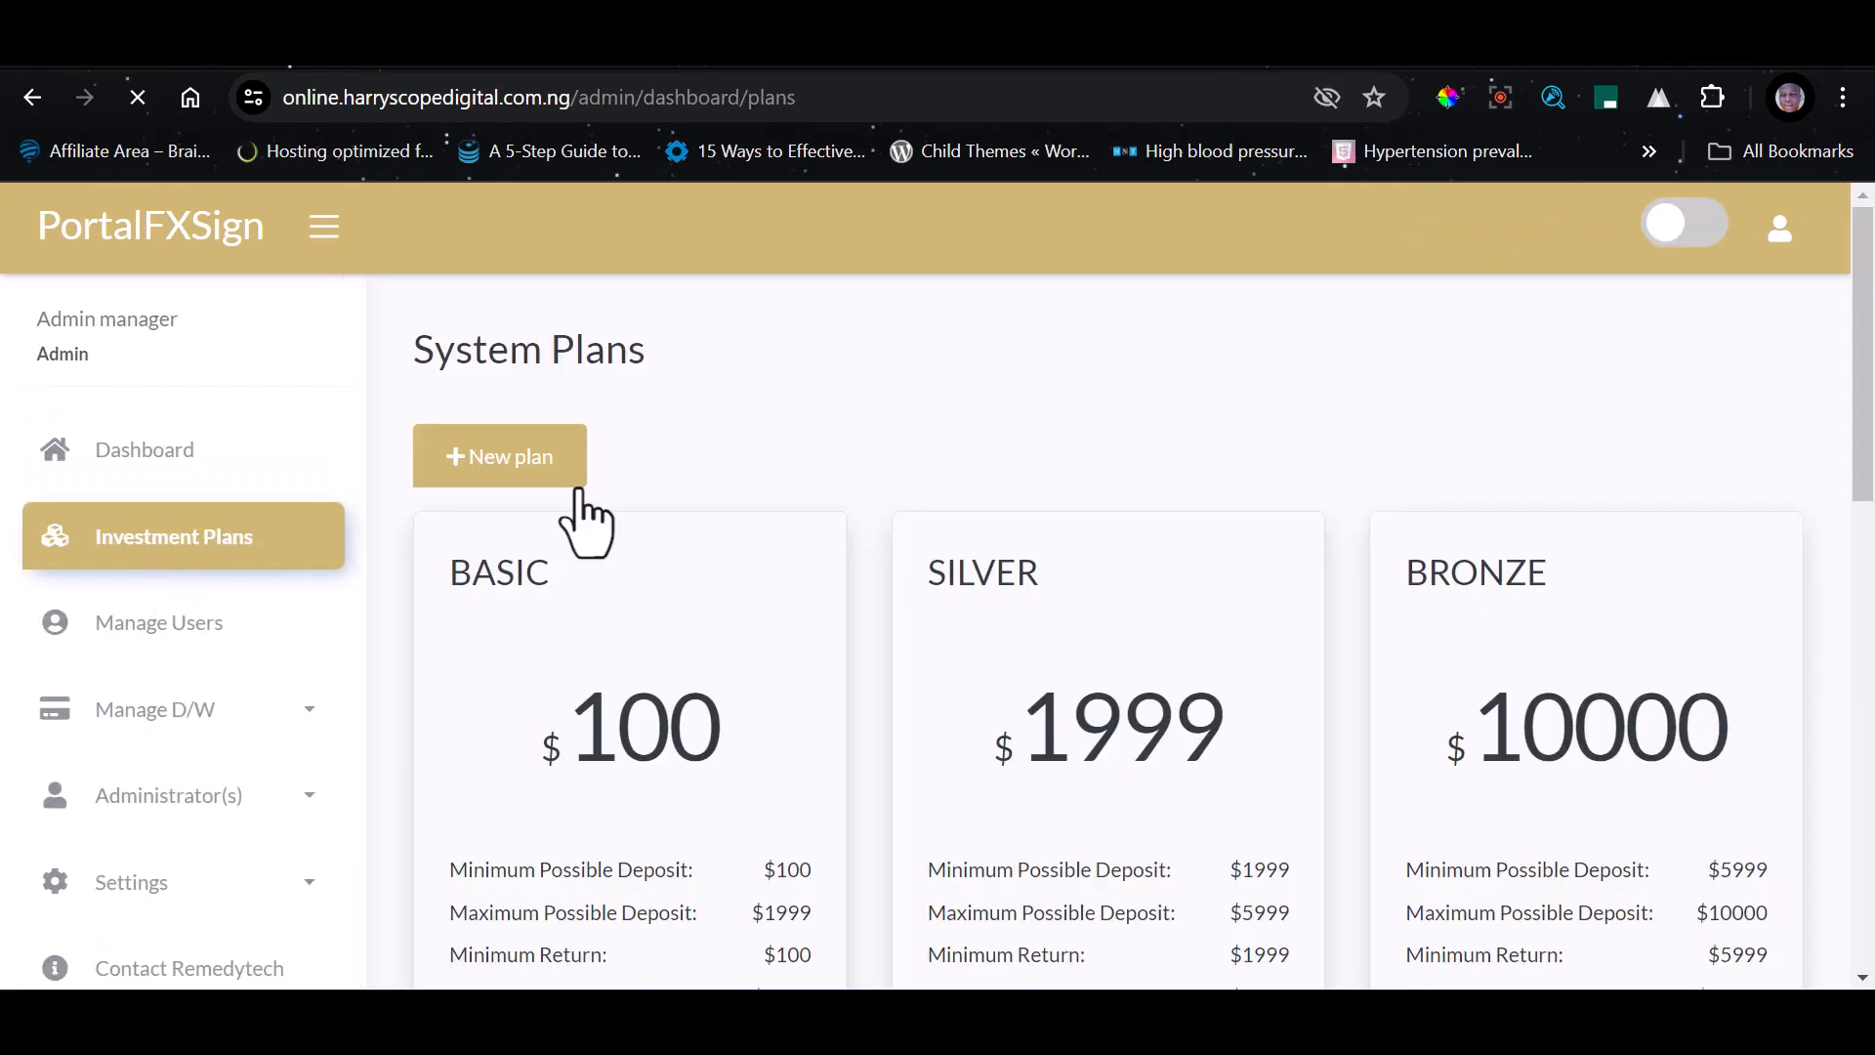
pyautogui.scroll(-8, 1456, 594)
pyautogui.scroll(8, 779, 536)
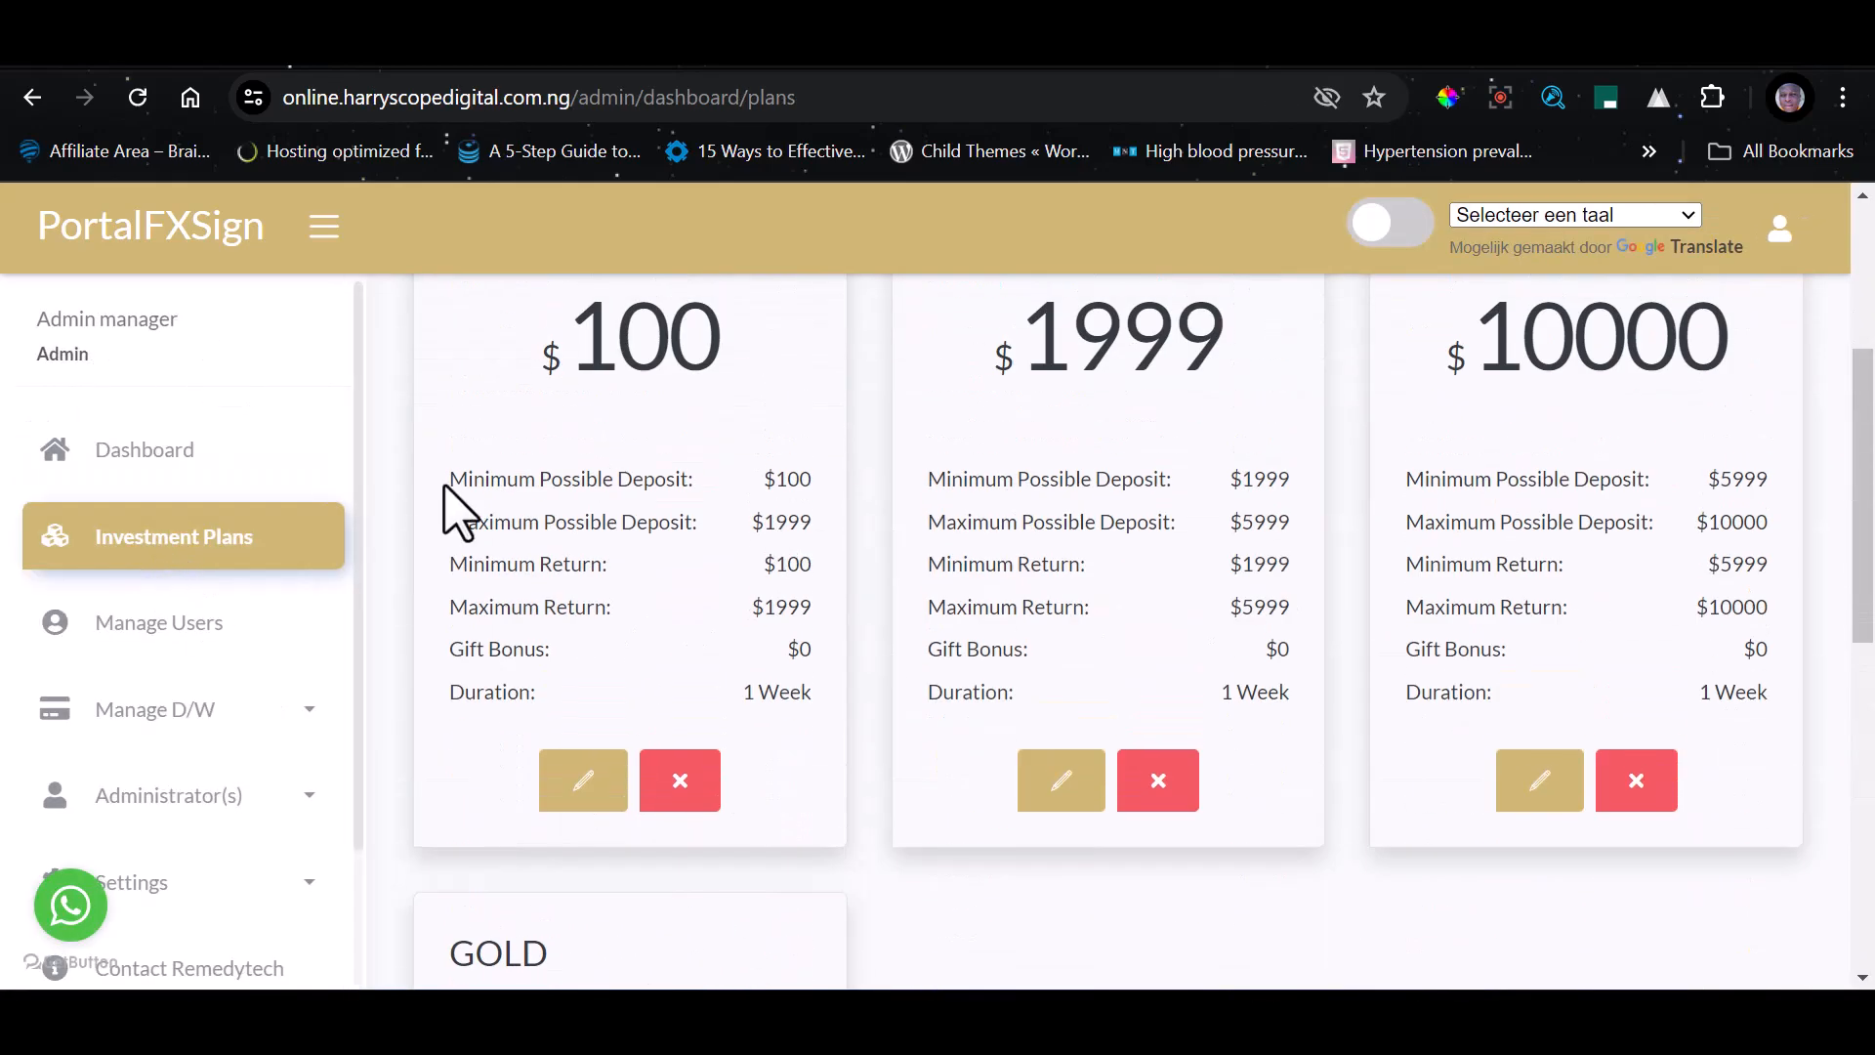
# Open Manage Users and look through the registered clients' balances, contact details and statuses
pyautogui.scroll(-2, 84, 640)
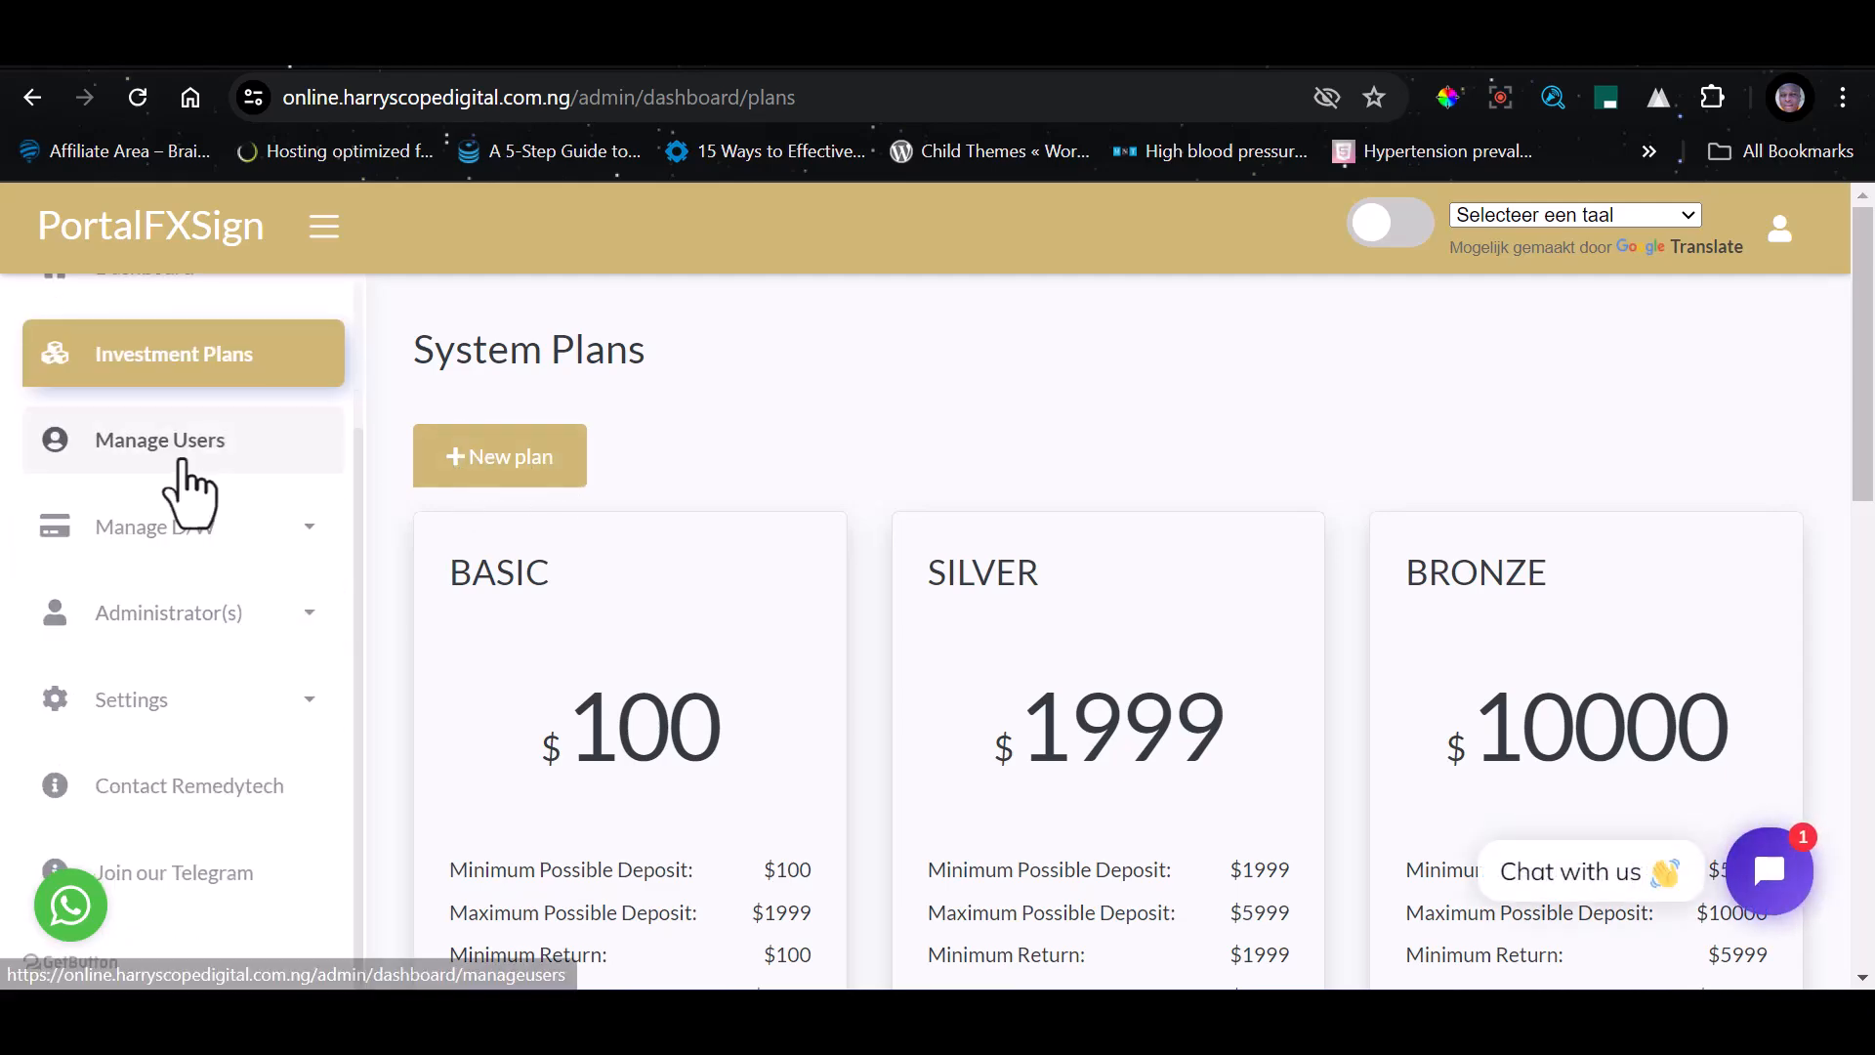
pyautogui.click(175, 457)
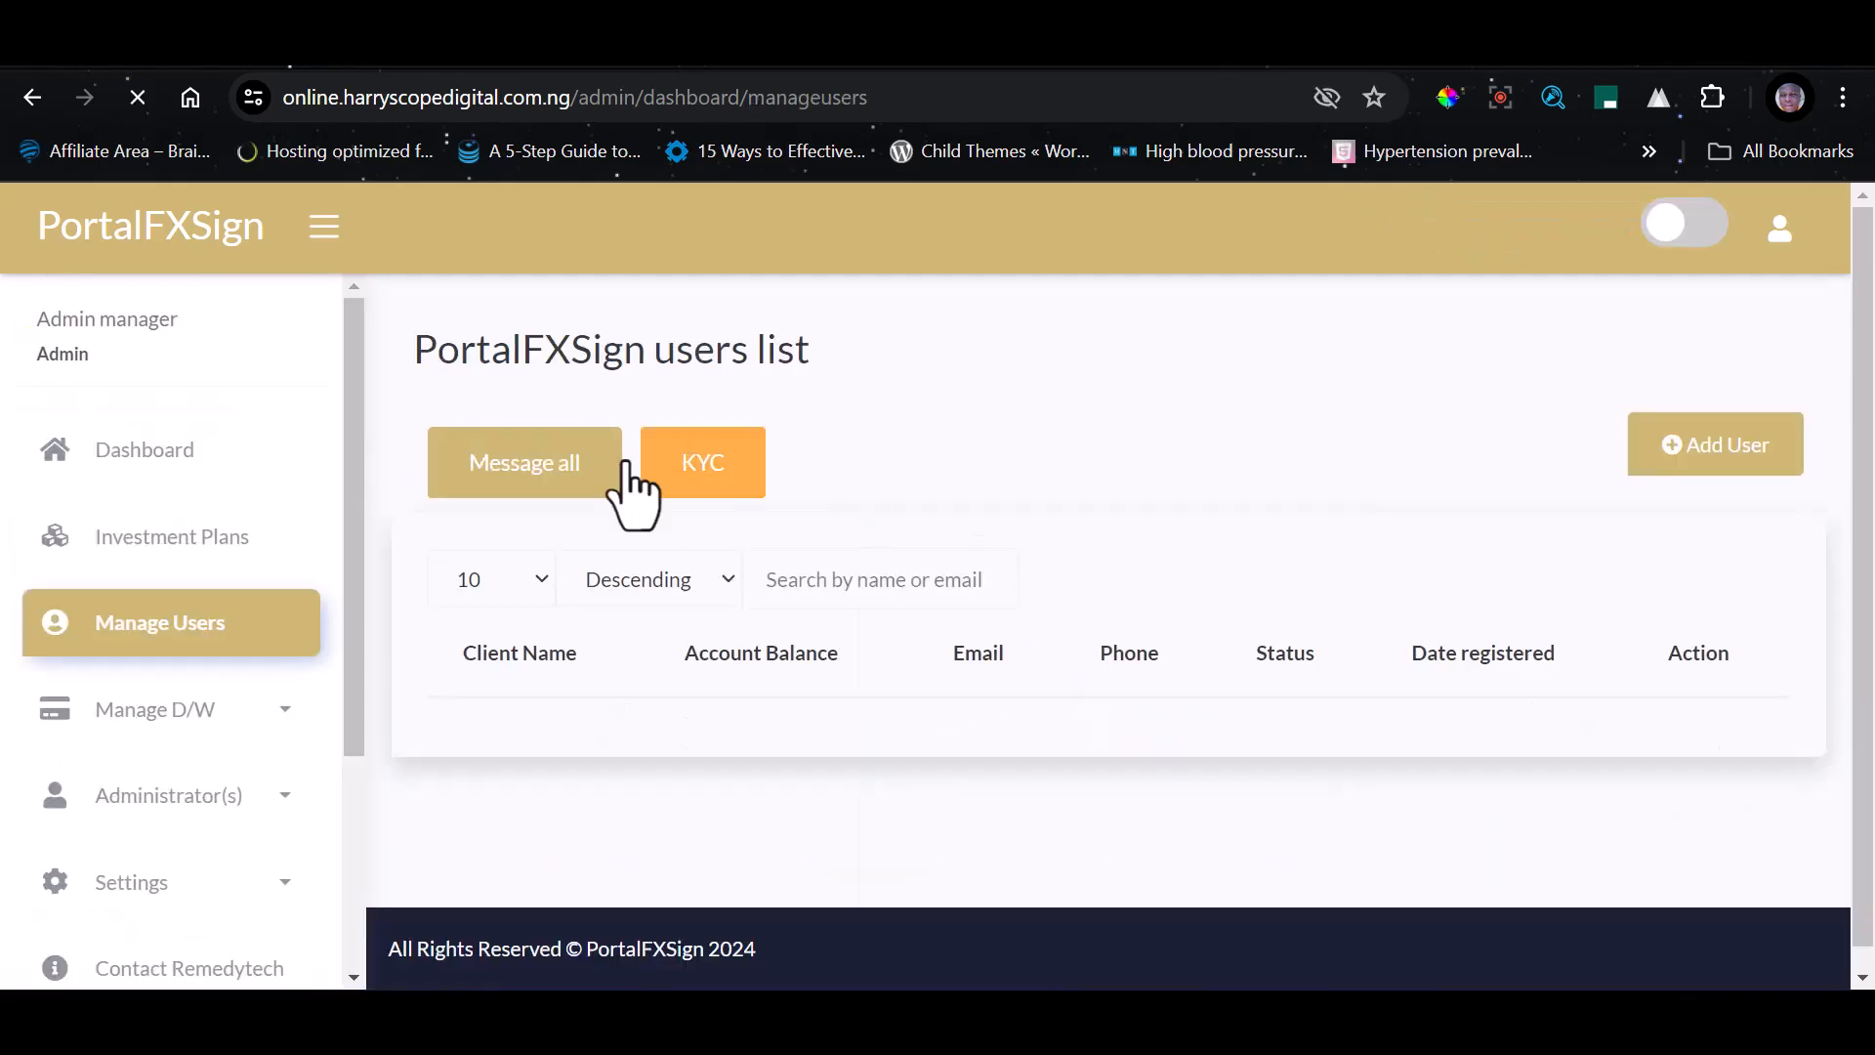
pyautogui.scroll(-4, 1856, 683)
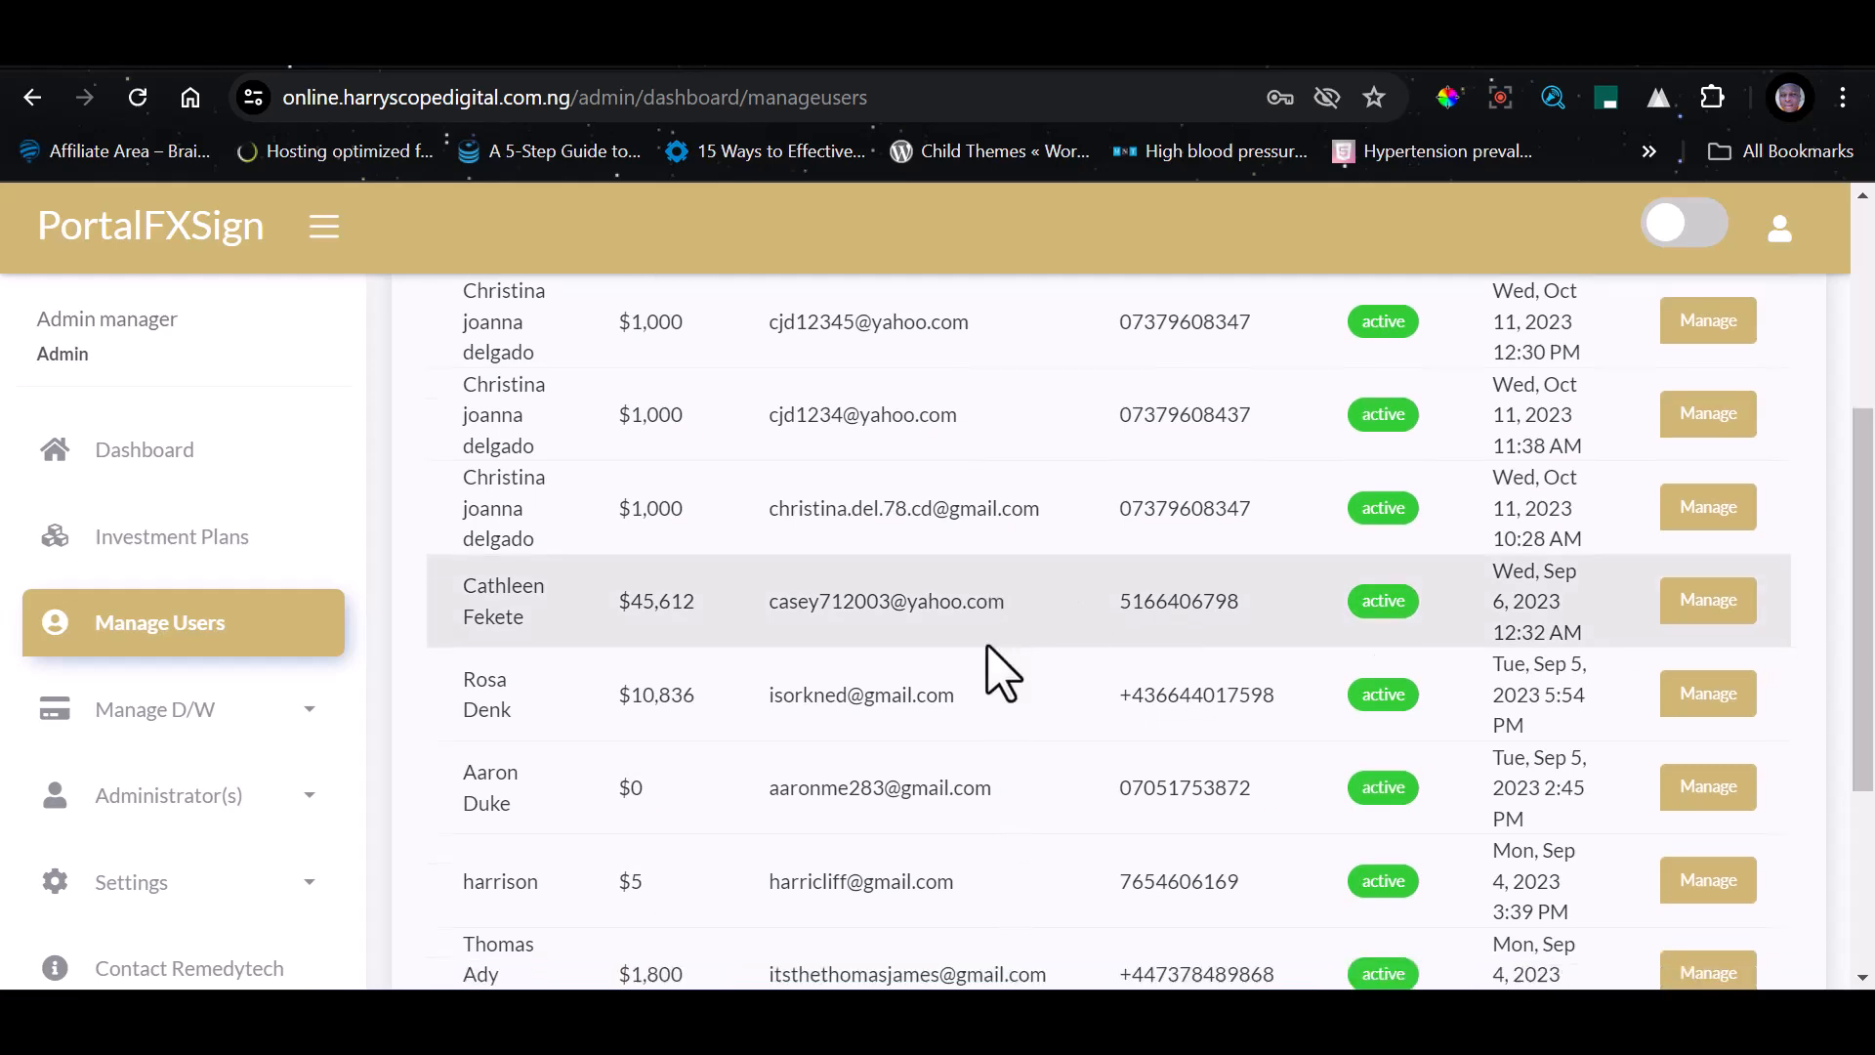
pyautogui.scroll(-3, 1269, 649)
pyautogui.scroll(3, 1290, 532)
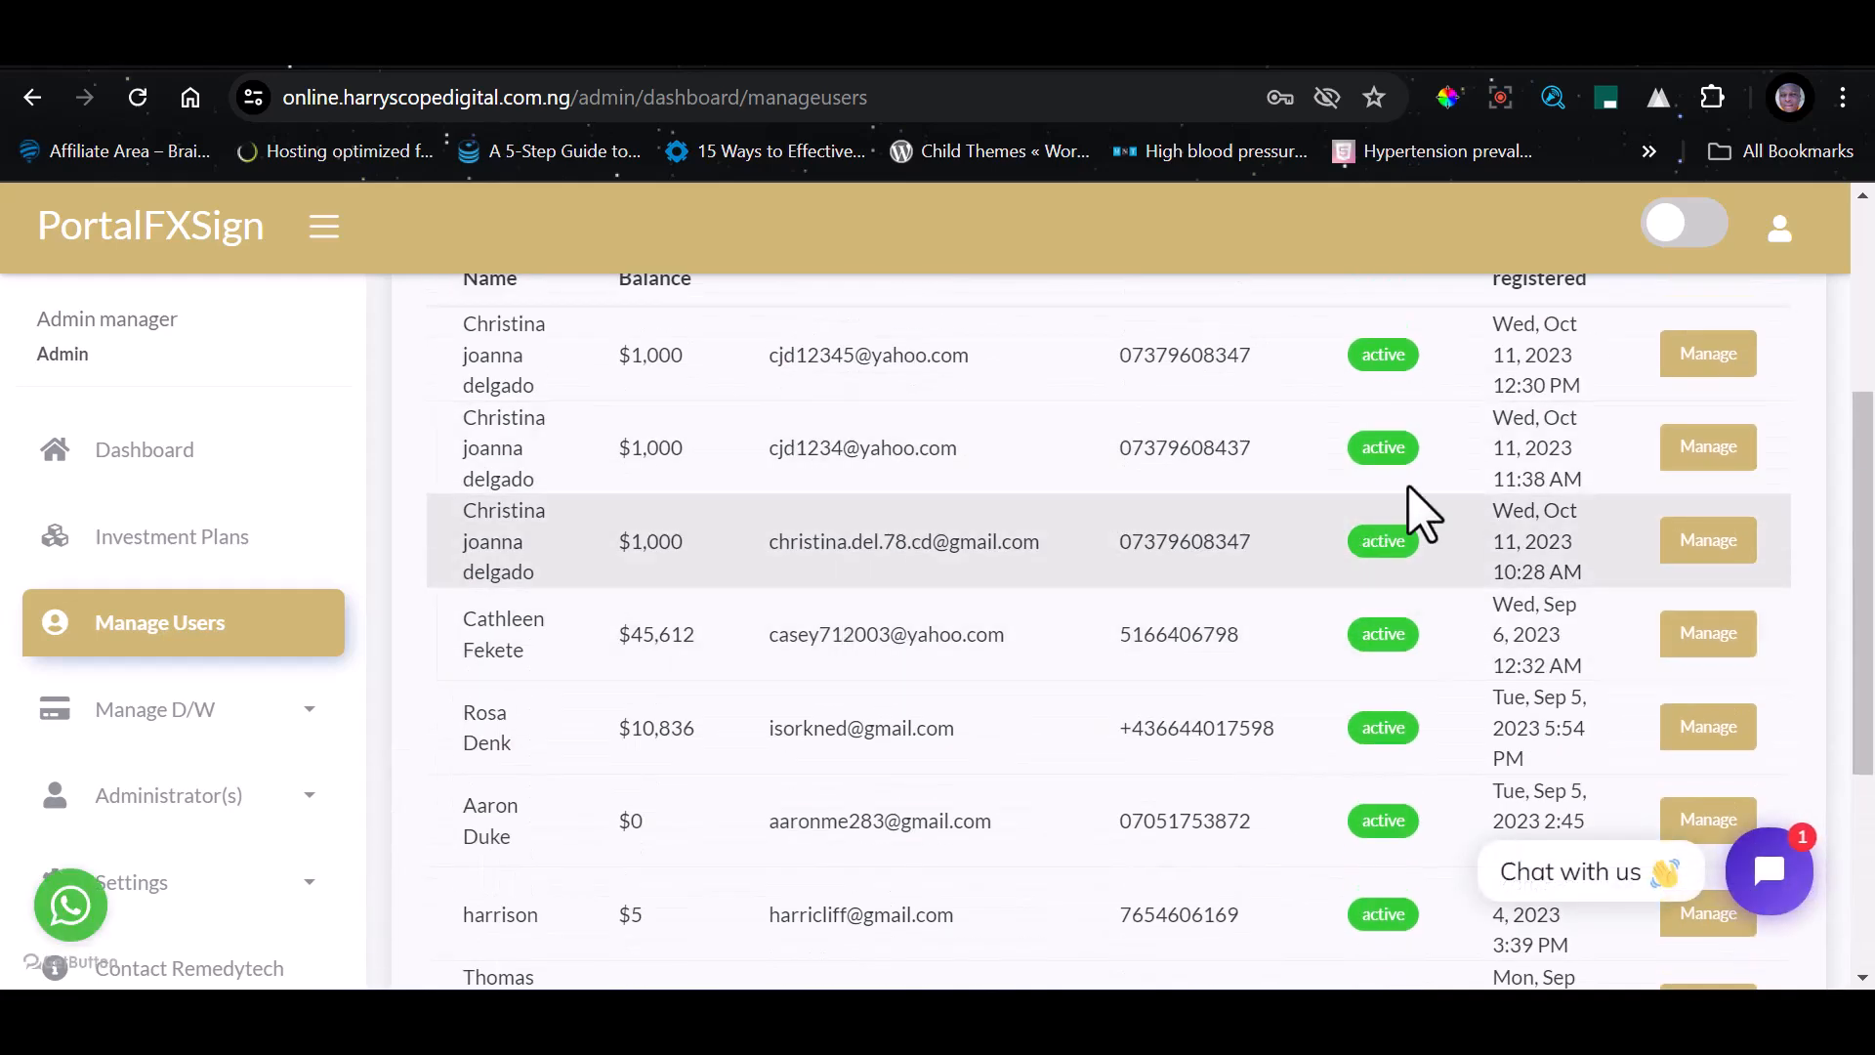
pyautogui.scroll(4, 1414, 510)
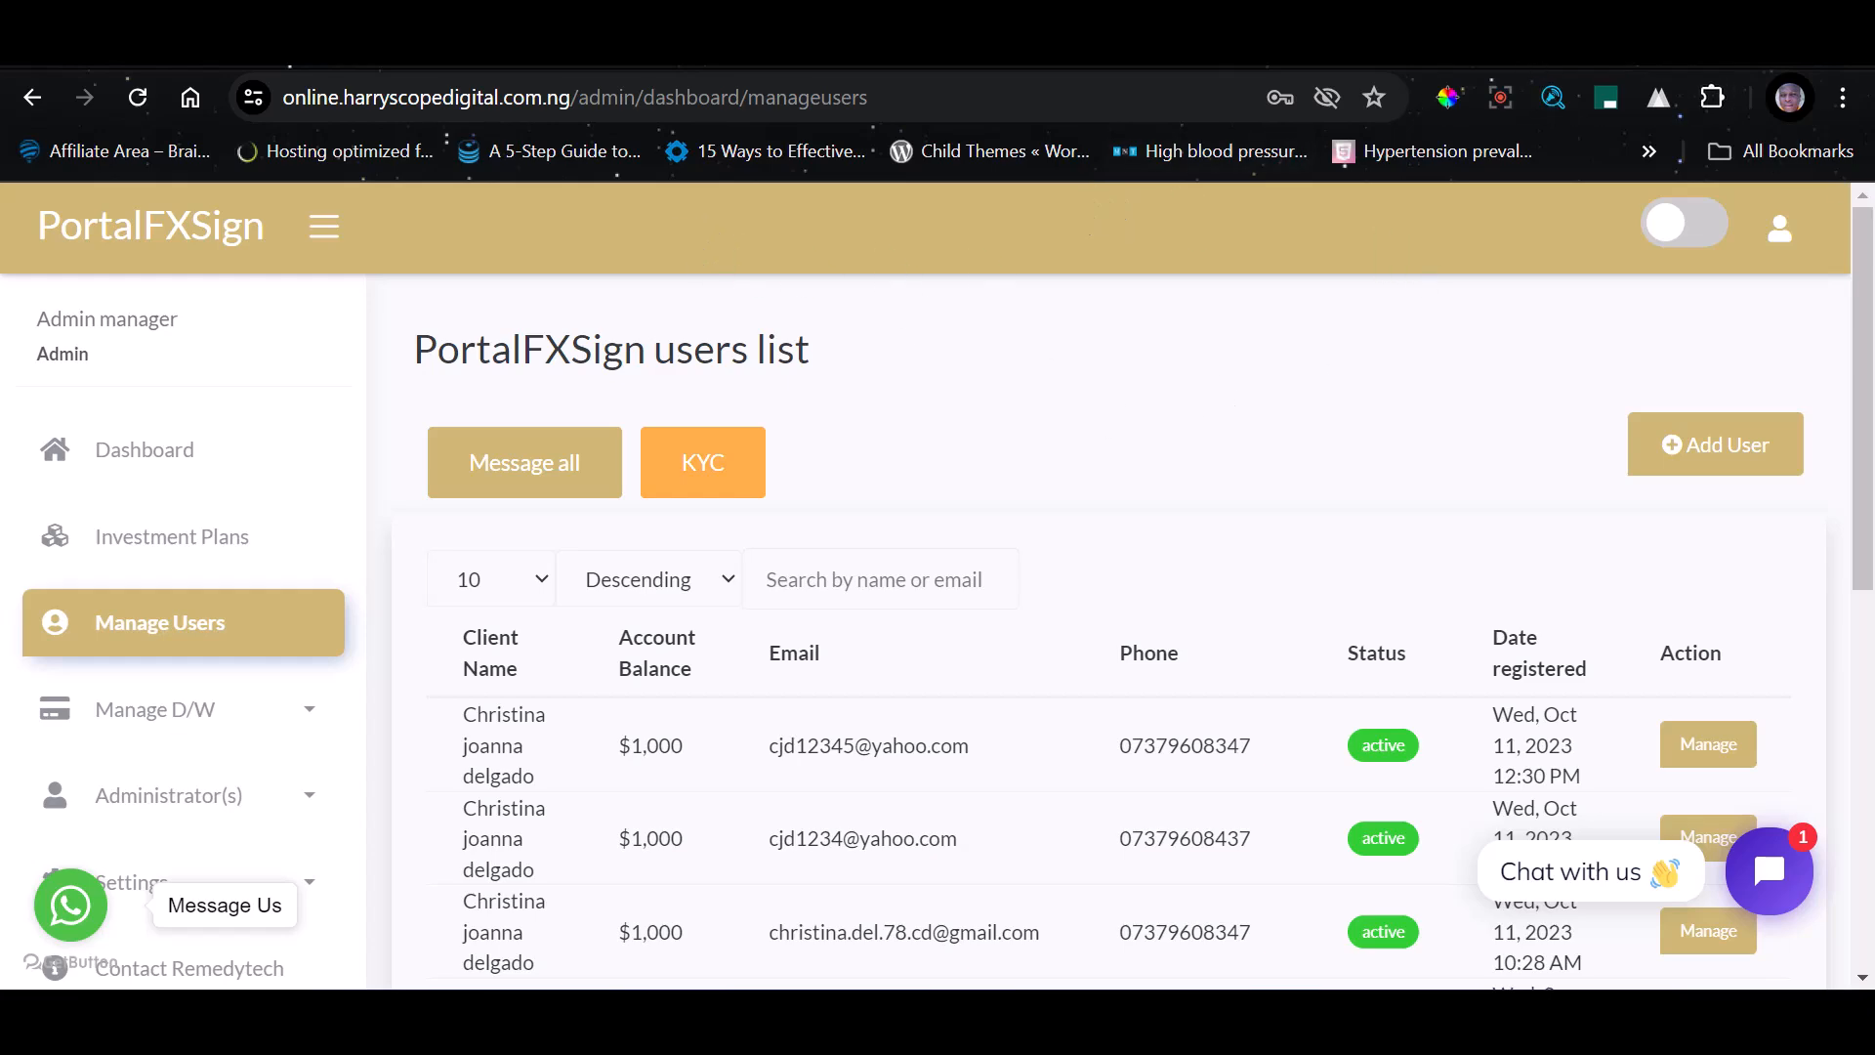
pyautogui.scroll(-2, 991, 586)
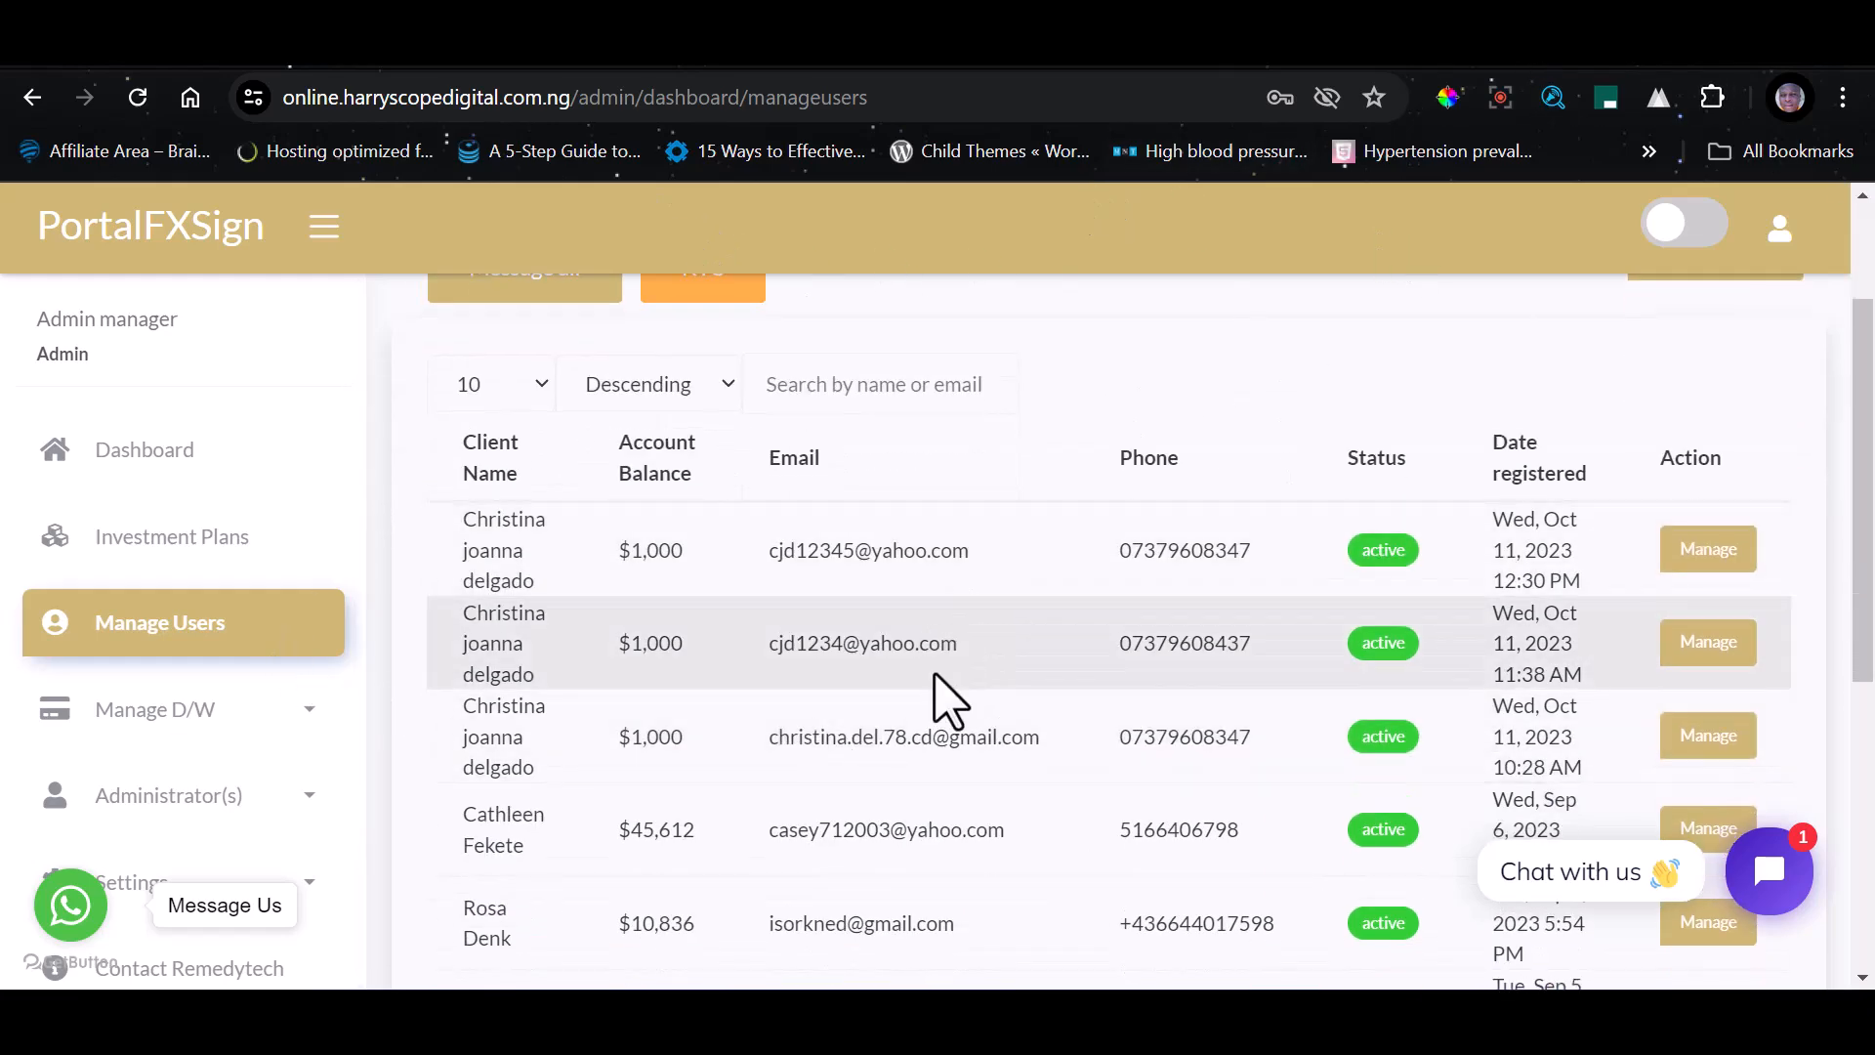
pyautogui.scroll(-2, 952, 705)
# Open Manage Deposit under Manage D/W and examine the clients' deposit records and their processing options
pyautogui.scroll(-2, 108, 684)
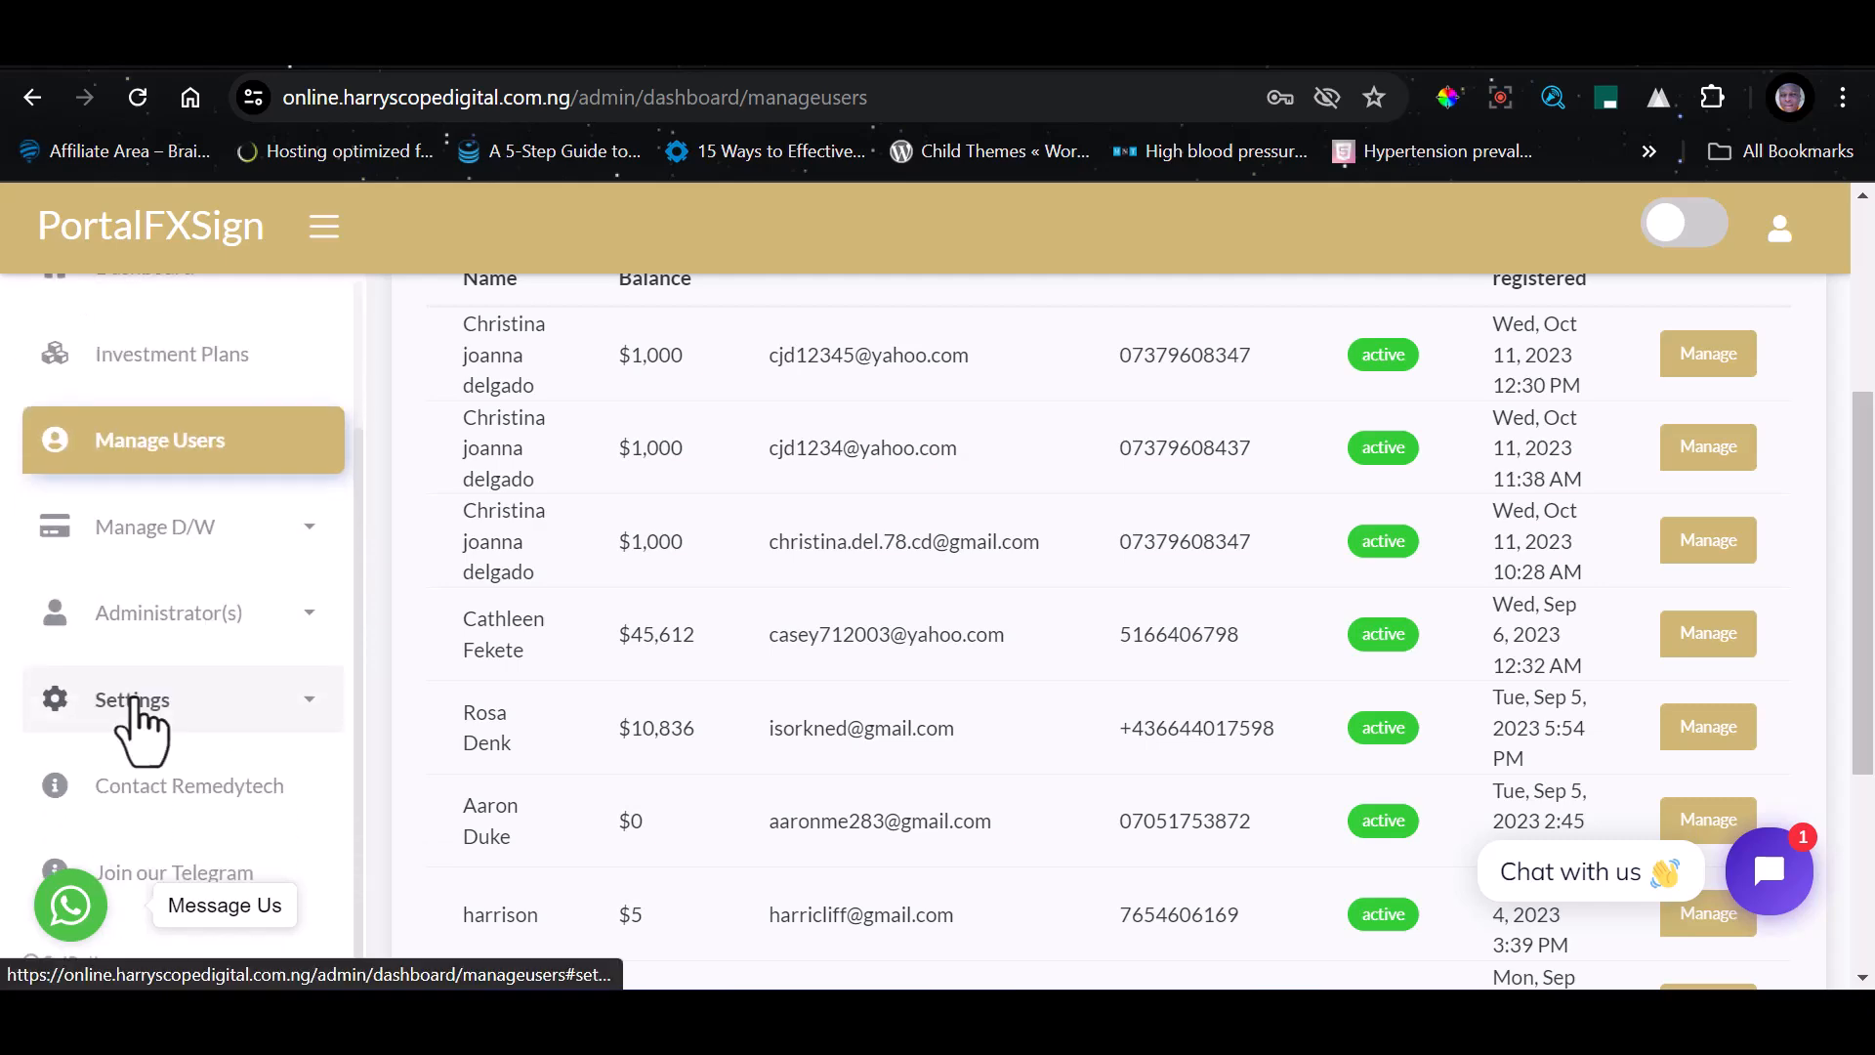
pyautogui.click(177, 543)
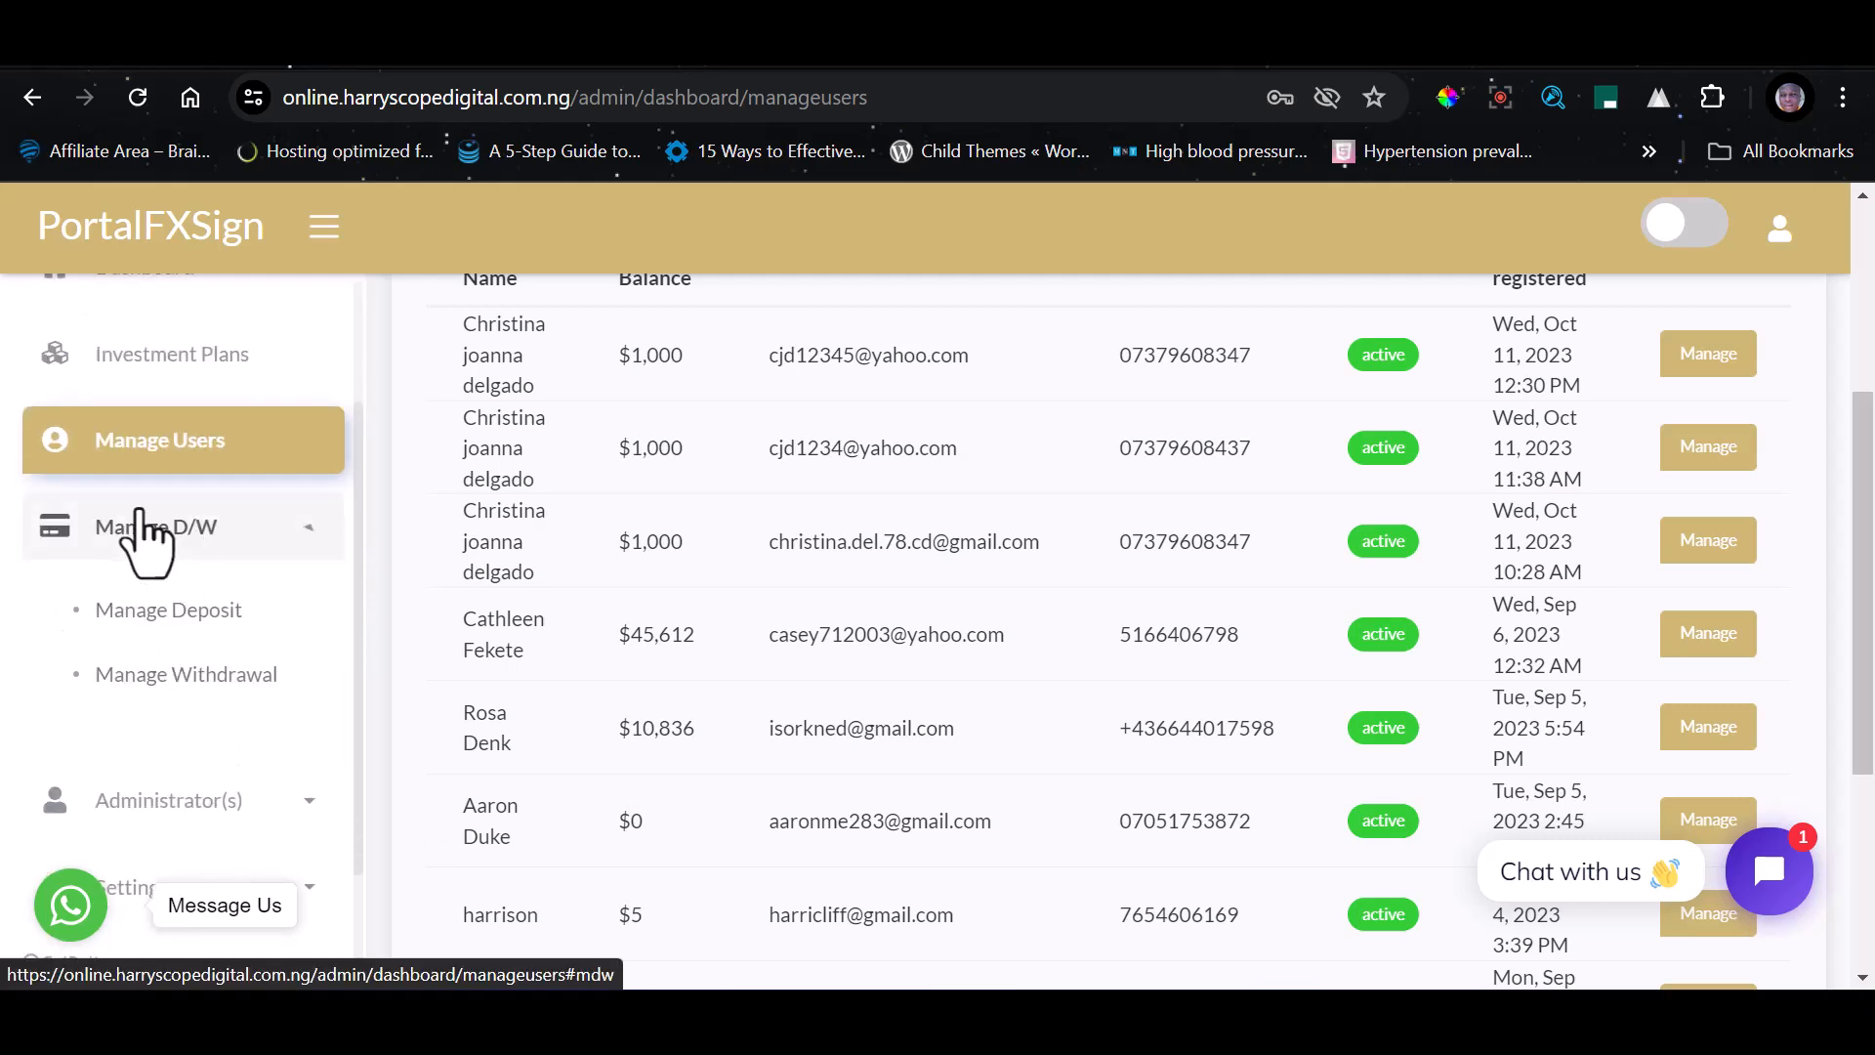
pyautogui.click(171, 615)
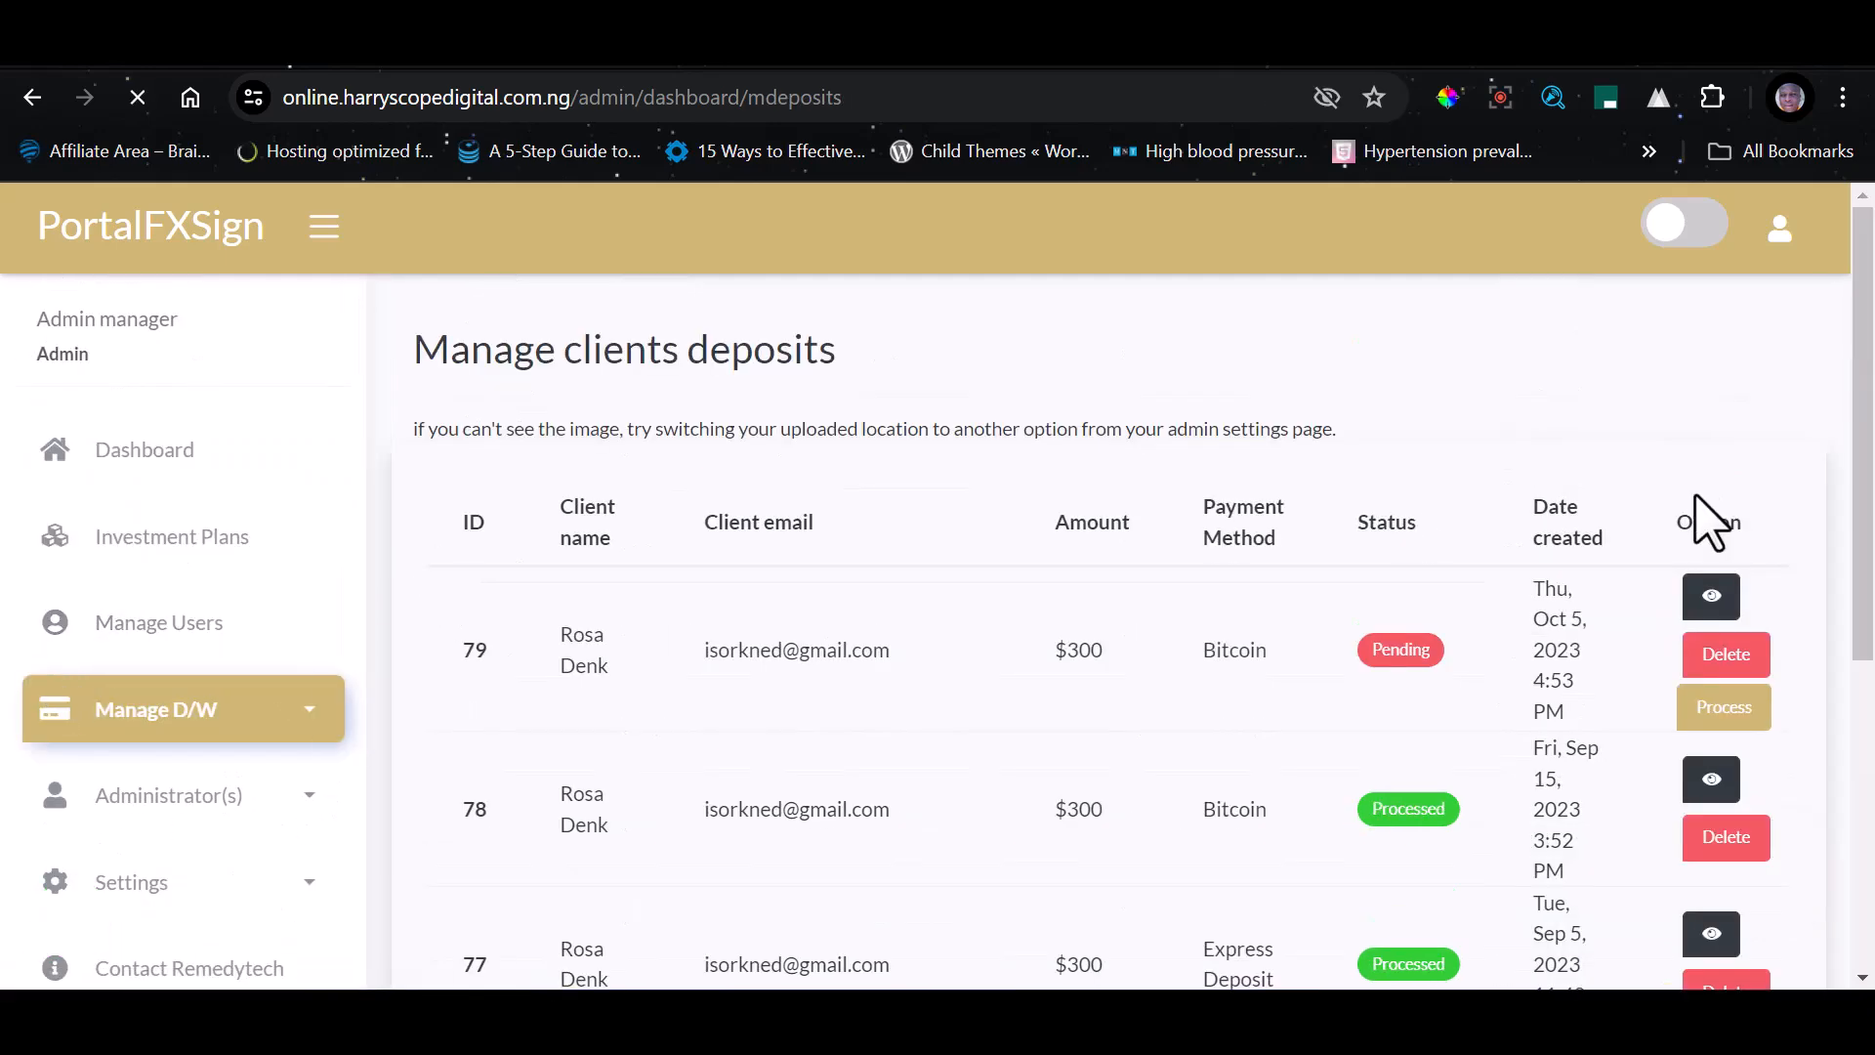
pyautogui.scroll(-4, 870, 481)
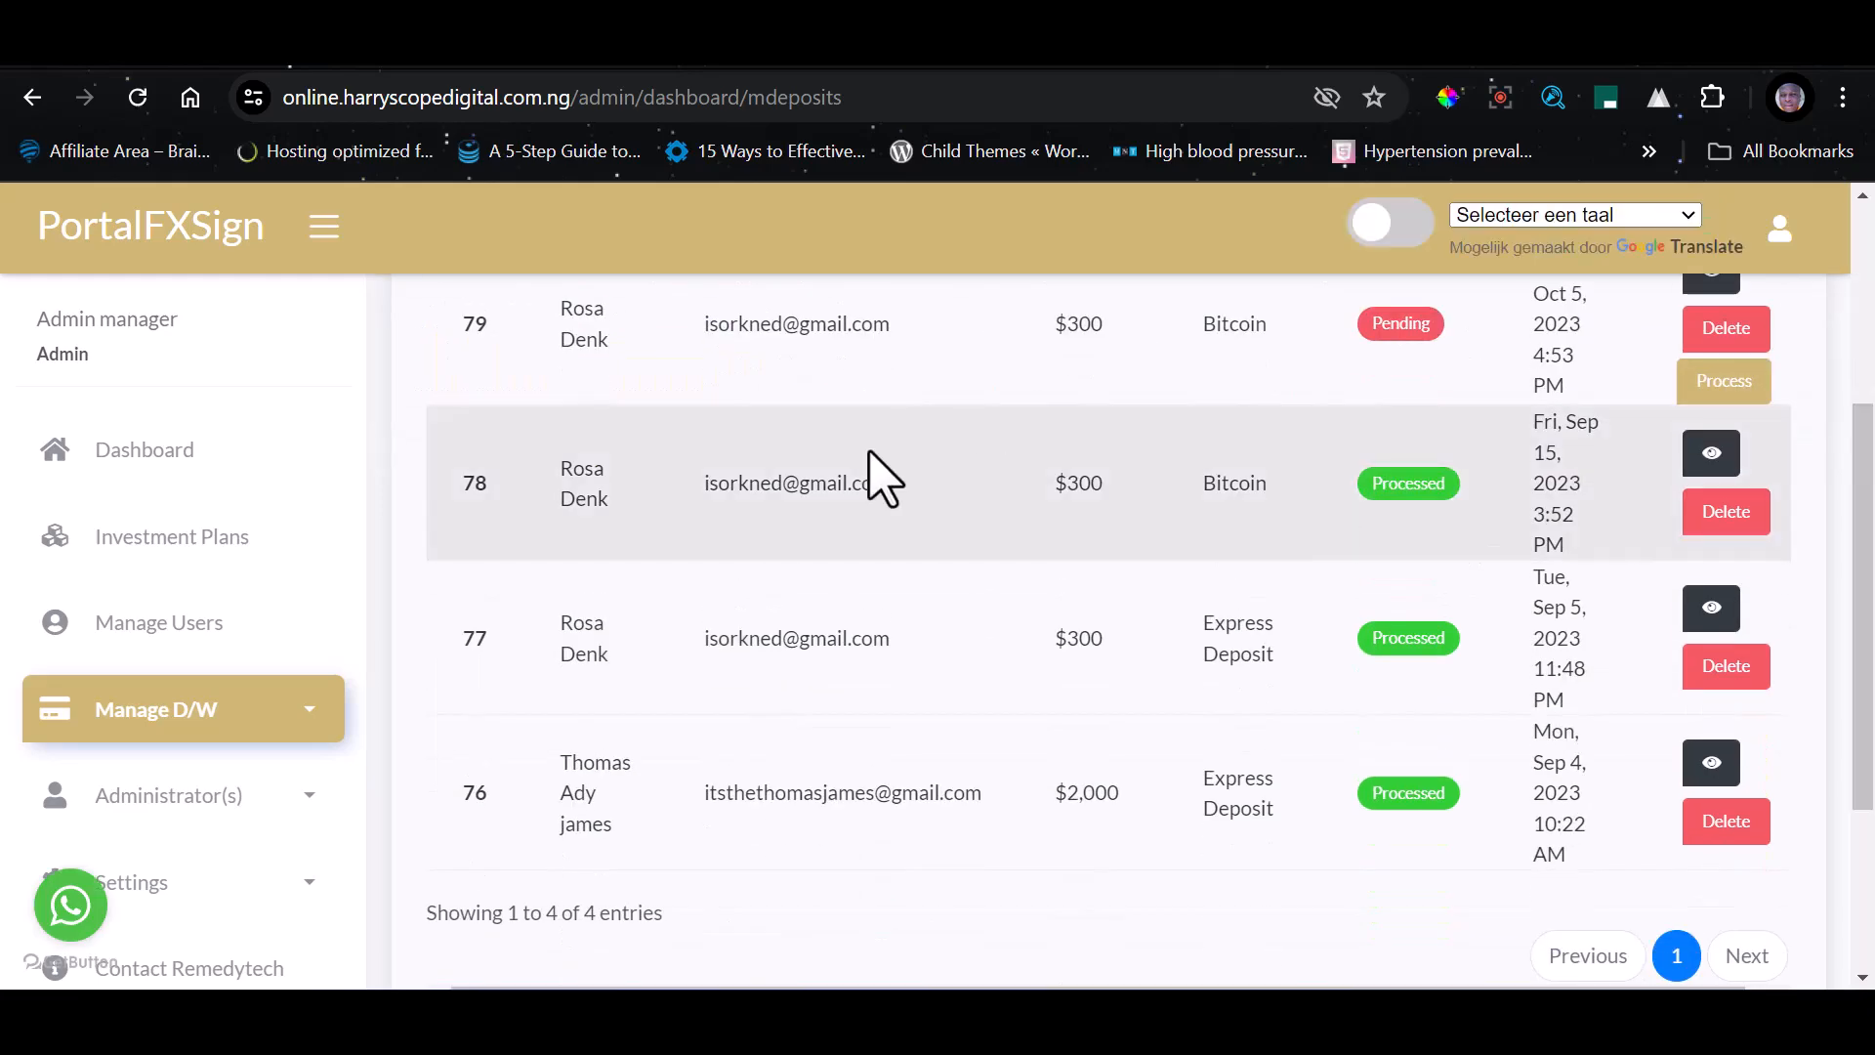
pyautogui.scroll(2, 892, 566)
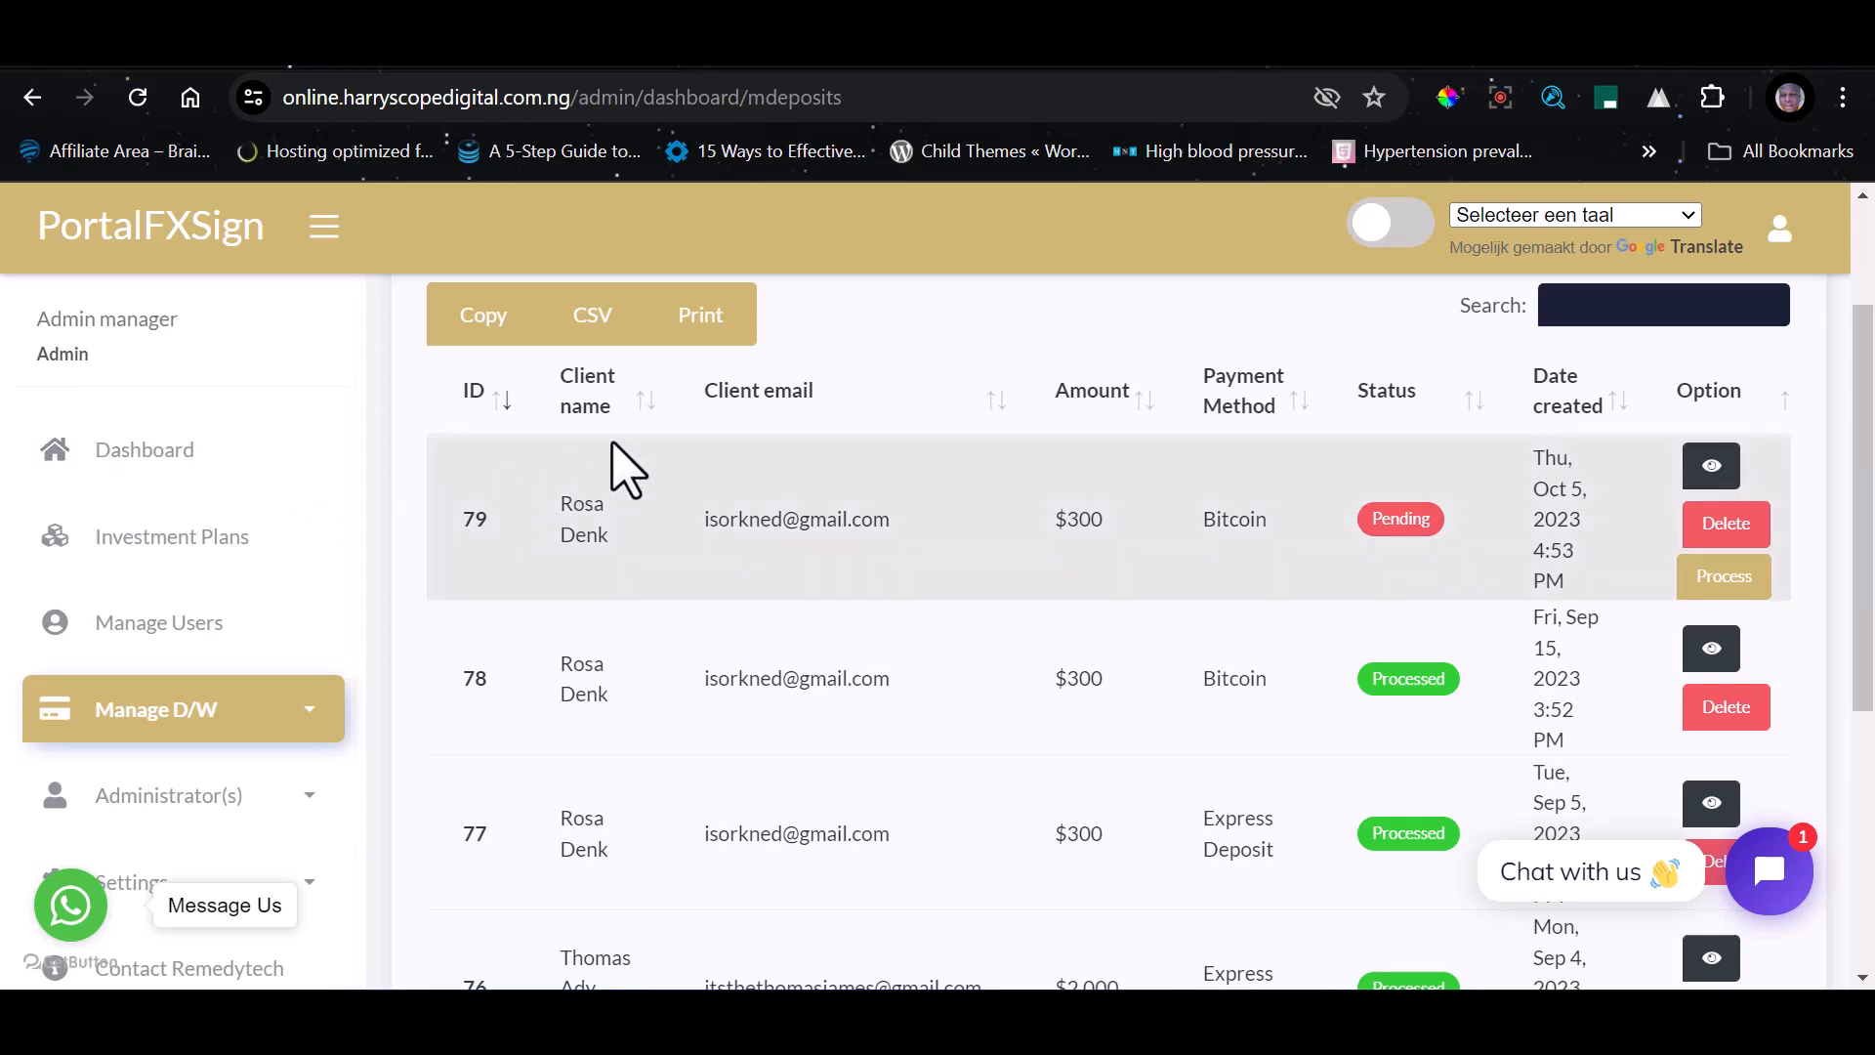
# Expand the Administrator(s) section to view its manager options
pyautogui.scroll(-2, 230, 684)
pyautogui.click(231, 620)
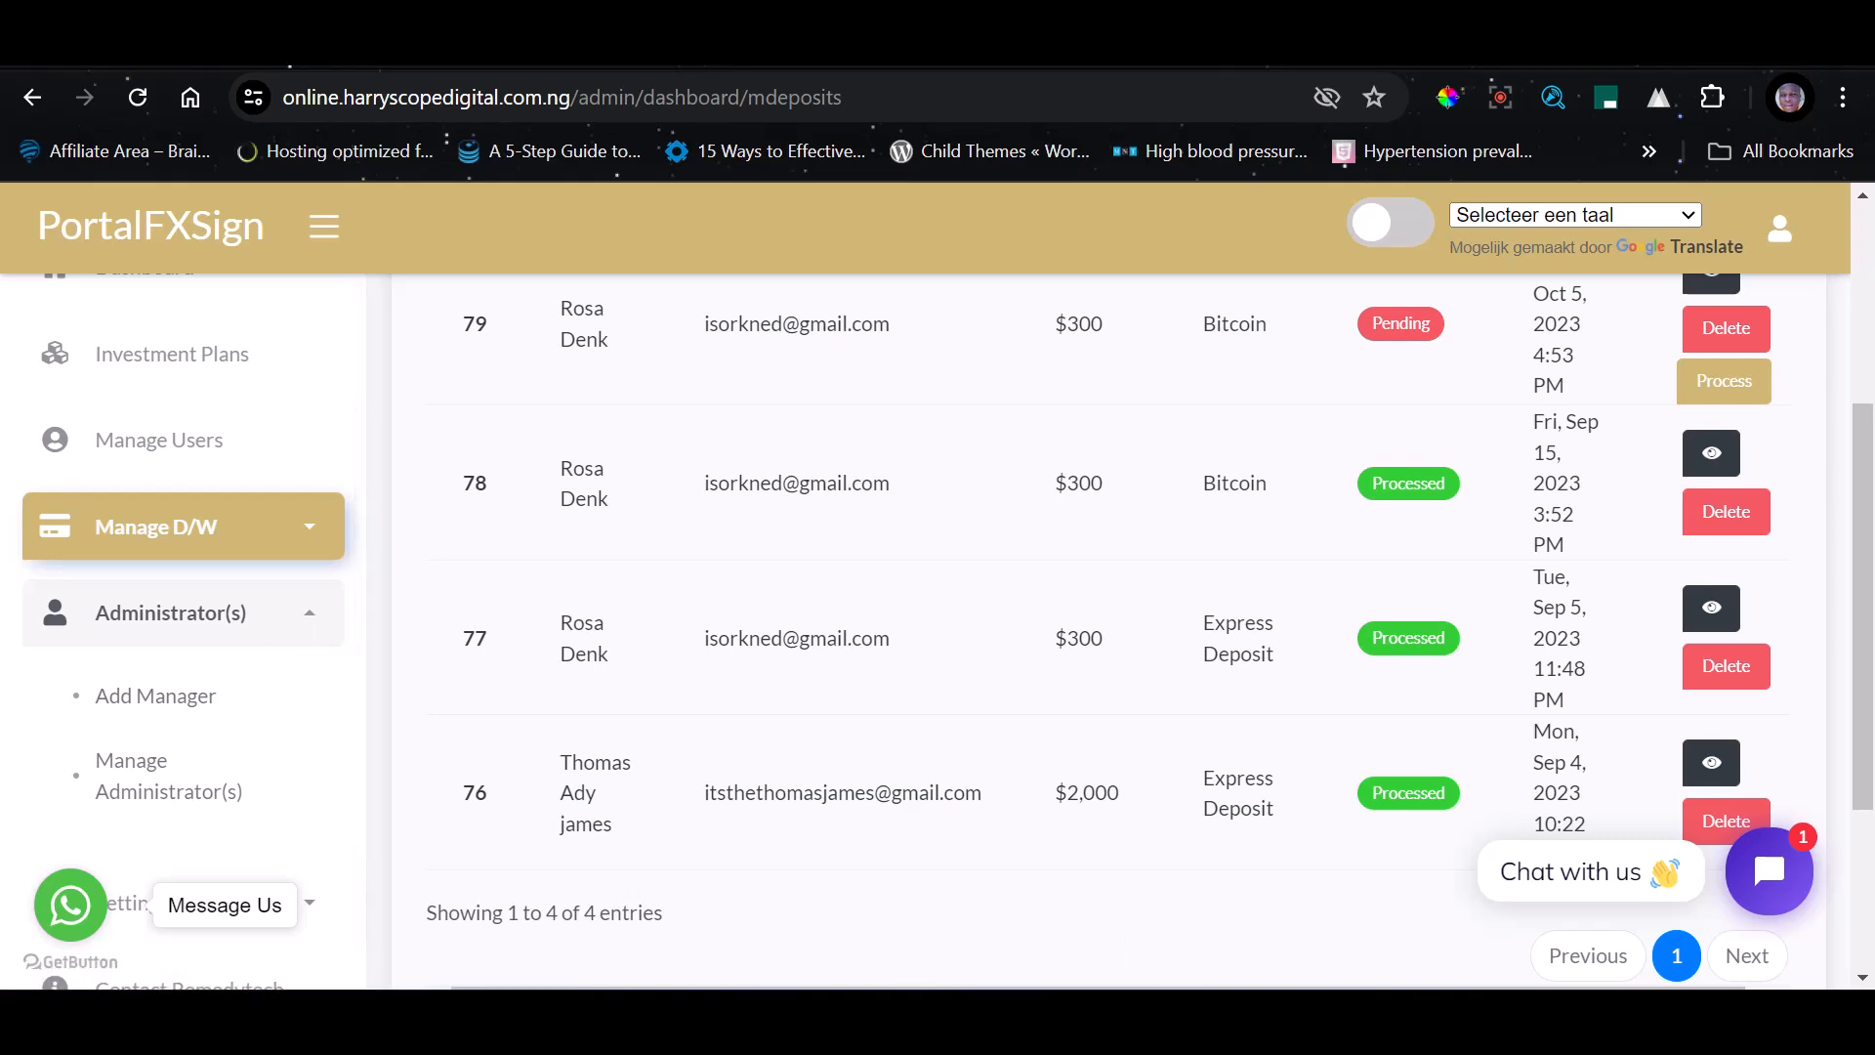
pyautogui.scroll(-2, 303, 689)
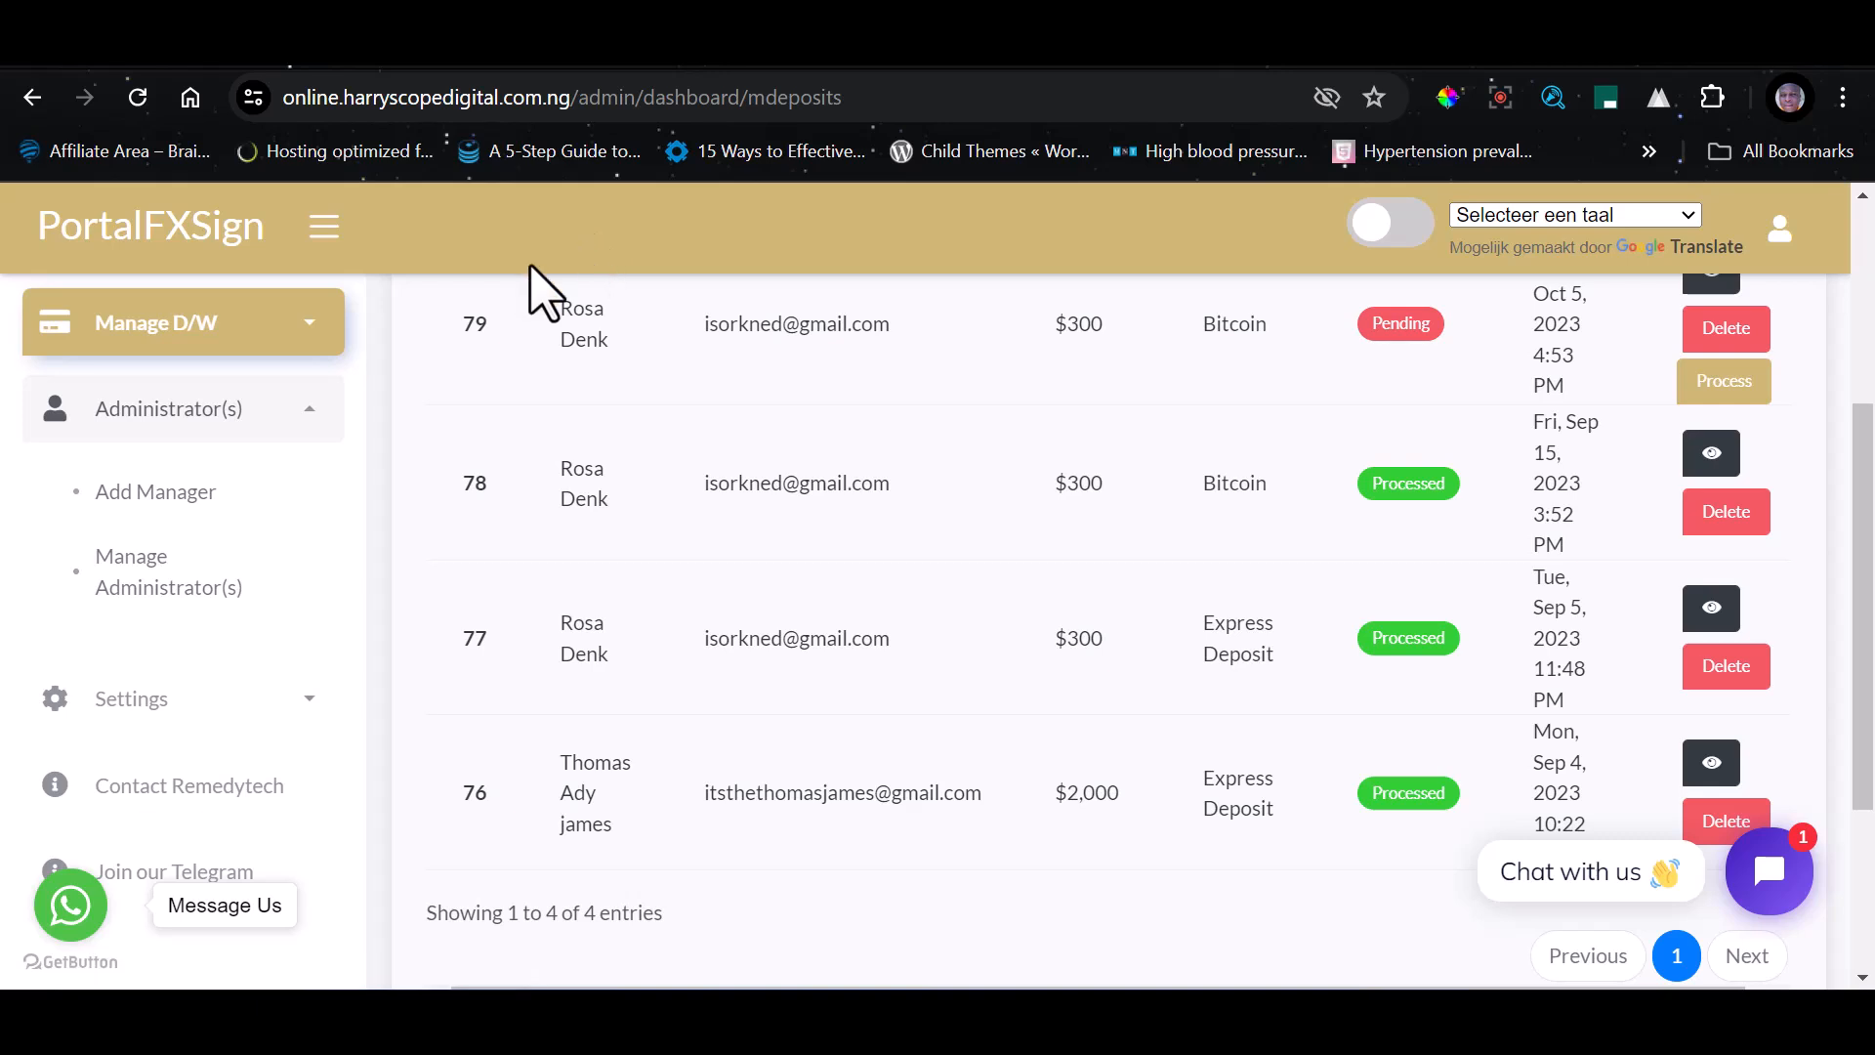
# Open App Settings and review the website information fields, including name, URL, live chat code, logo and favicon
pyautogui.click(283, 740)
pyautogui.scroll(-4, 244, 654)
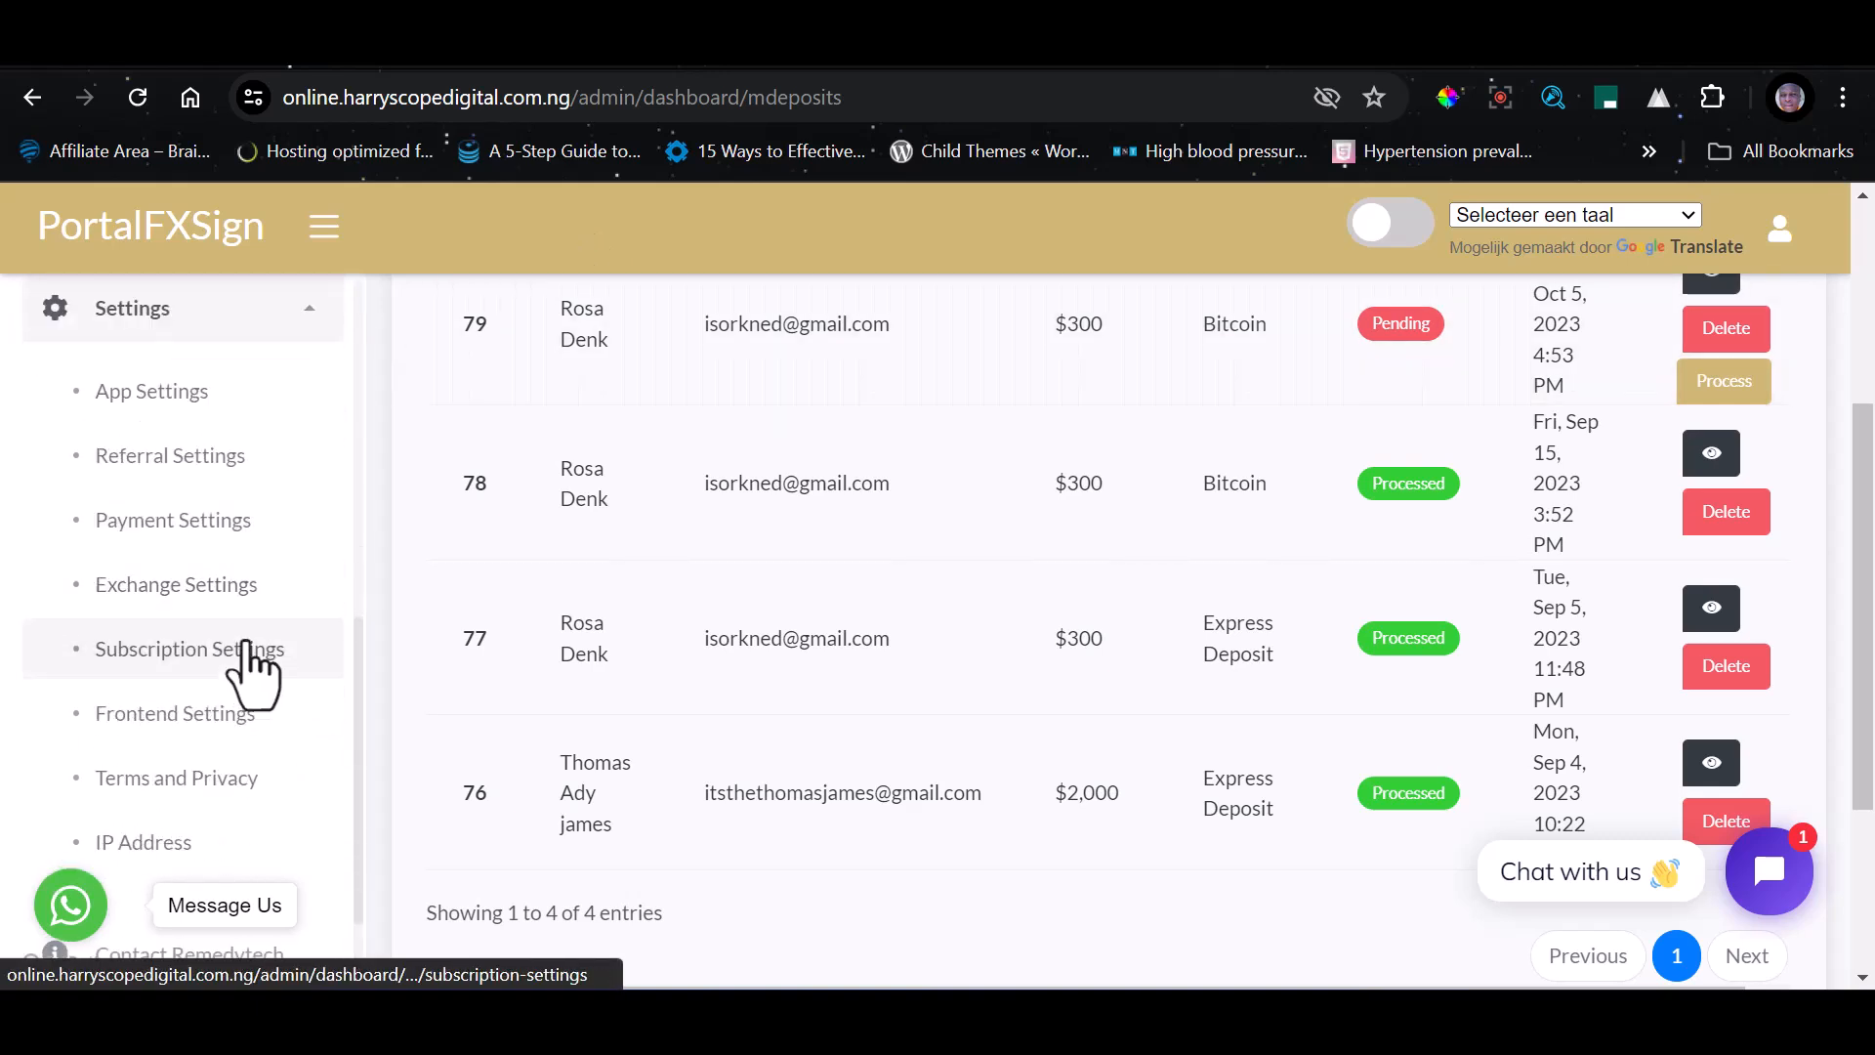
pyautogui.click(190, 393)
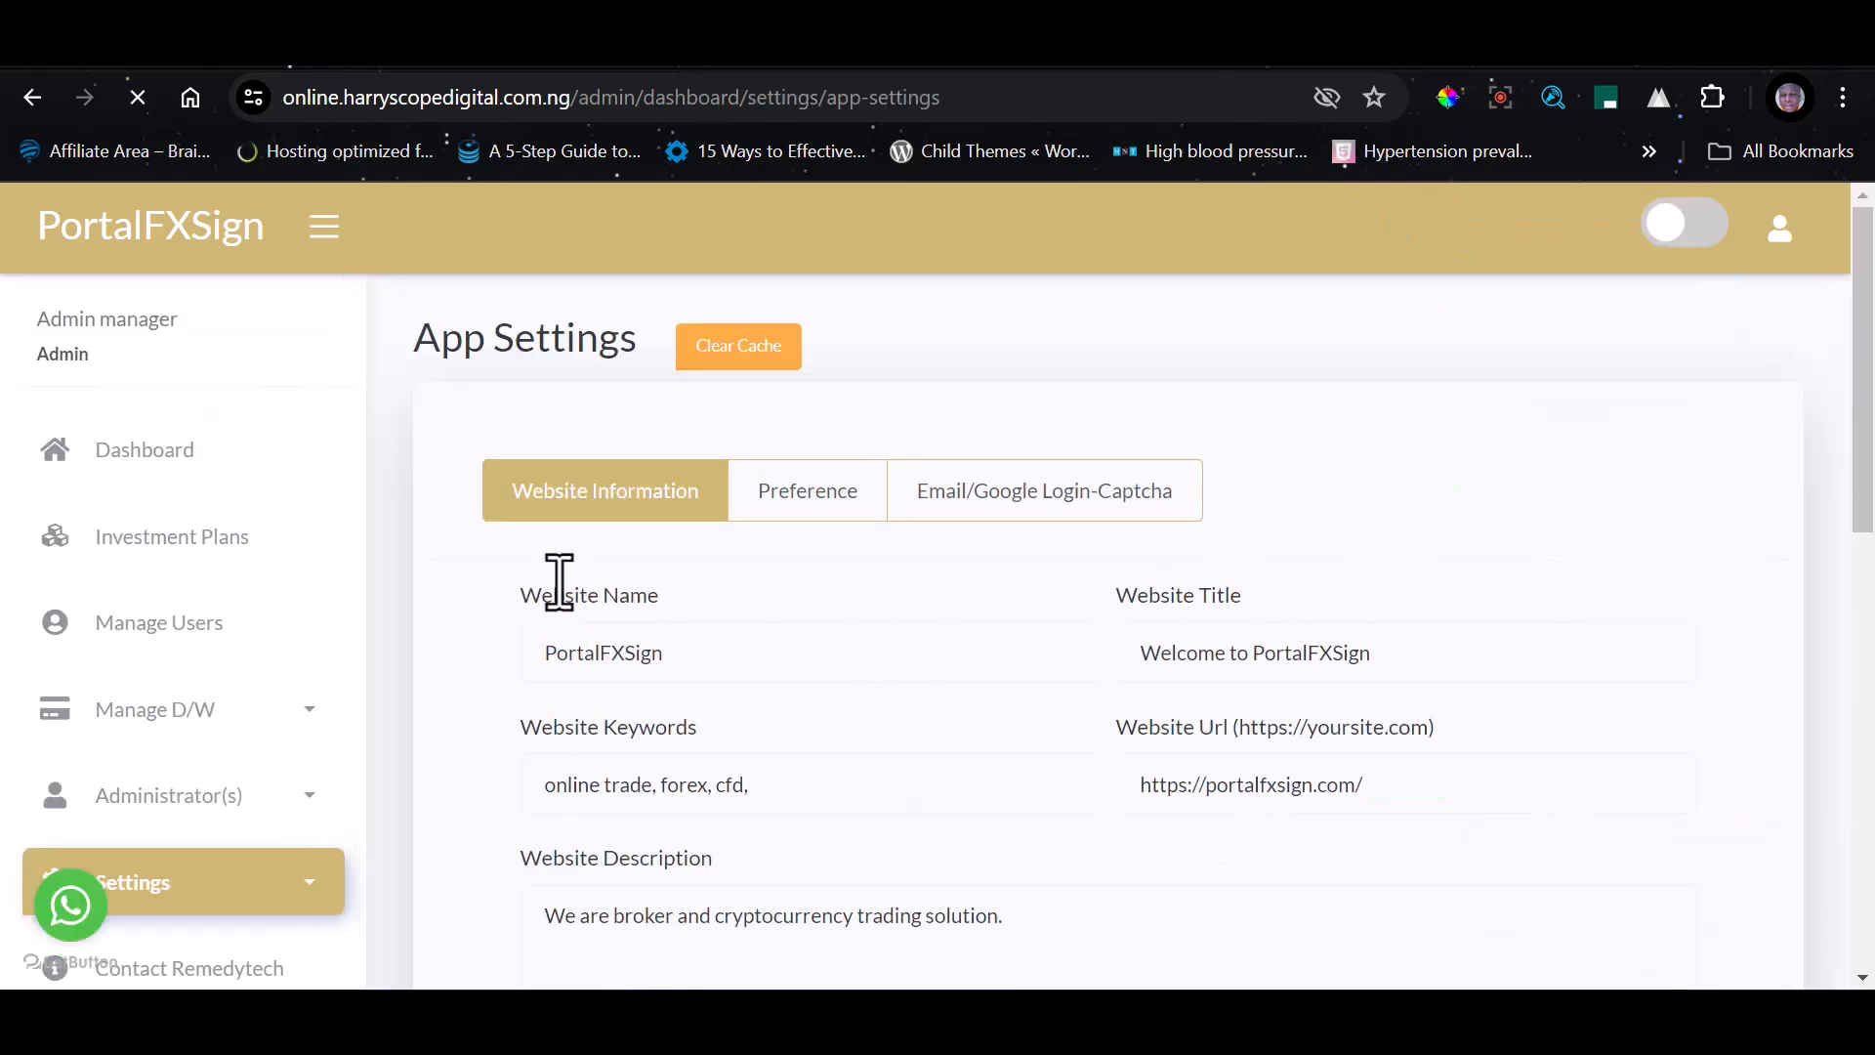
pyautogui.scroll(-2, 1092, 713)
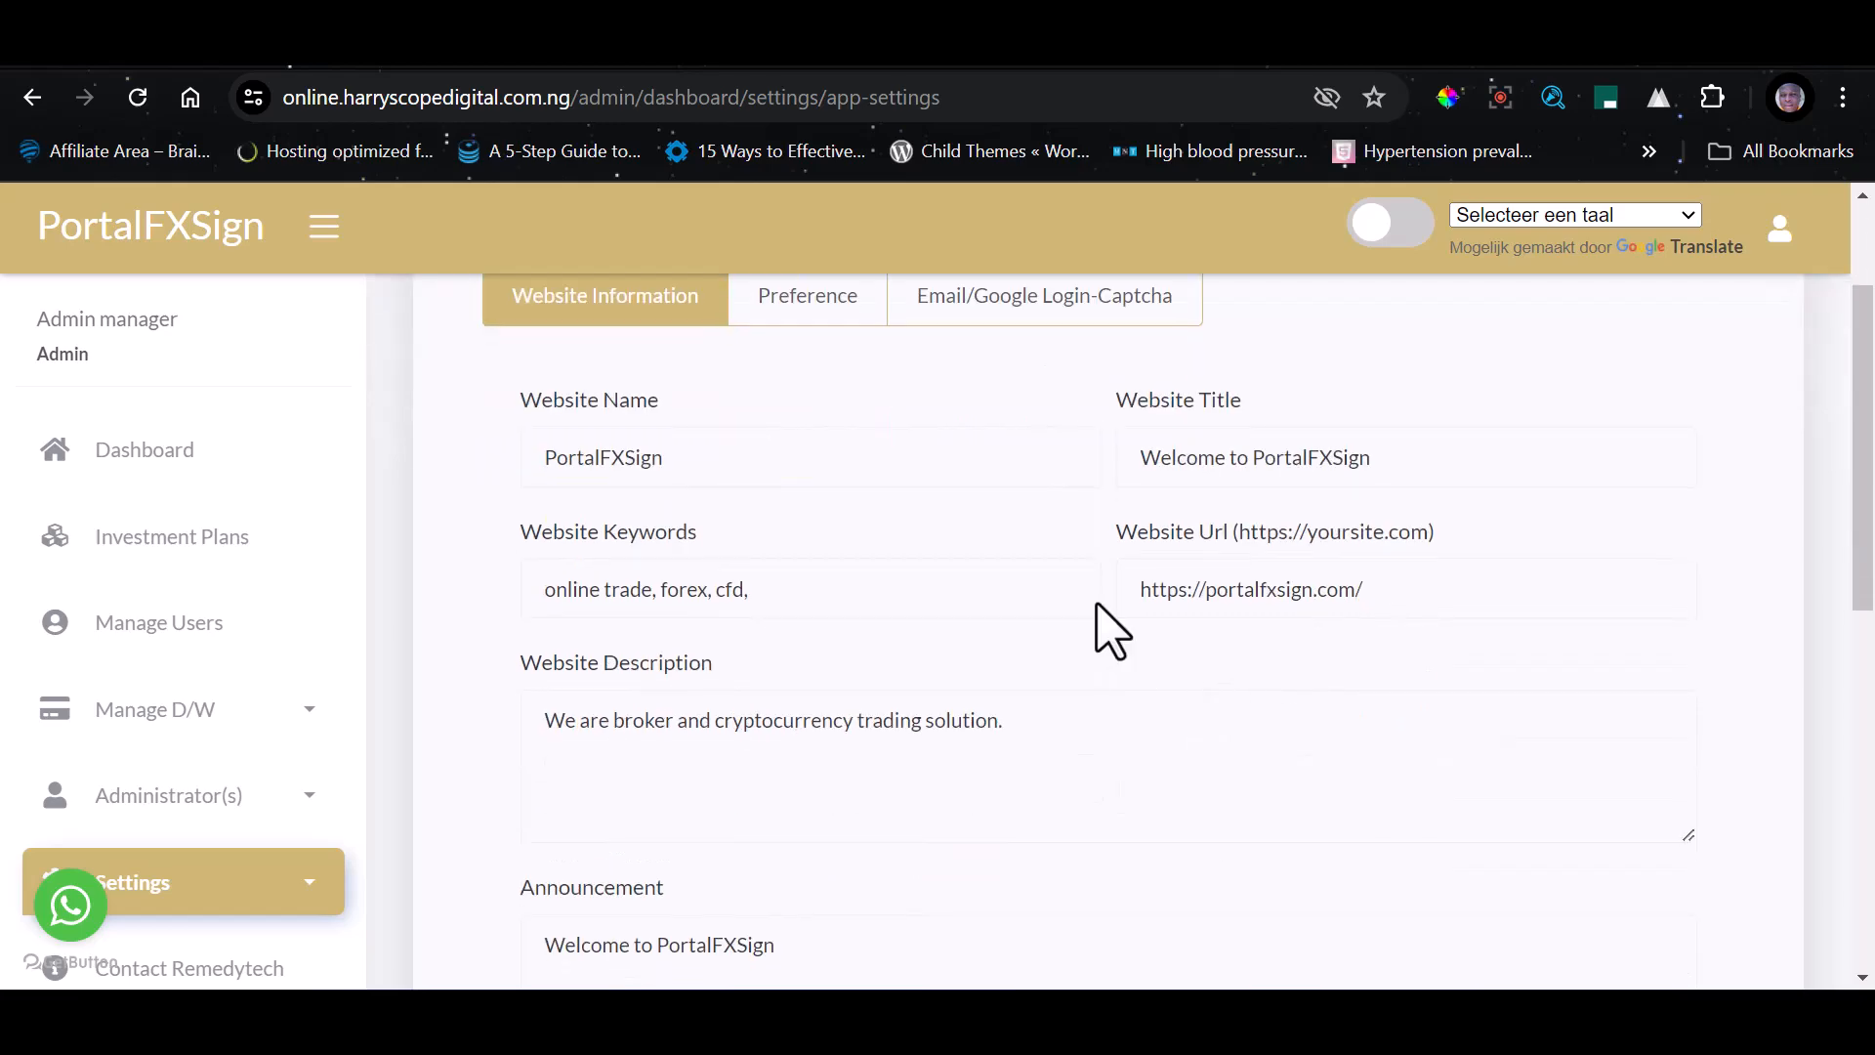
pyautogui.scroll(-6, 850, 700)
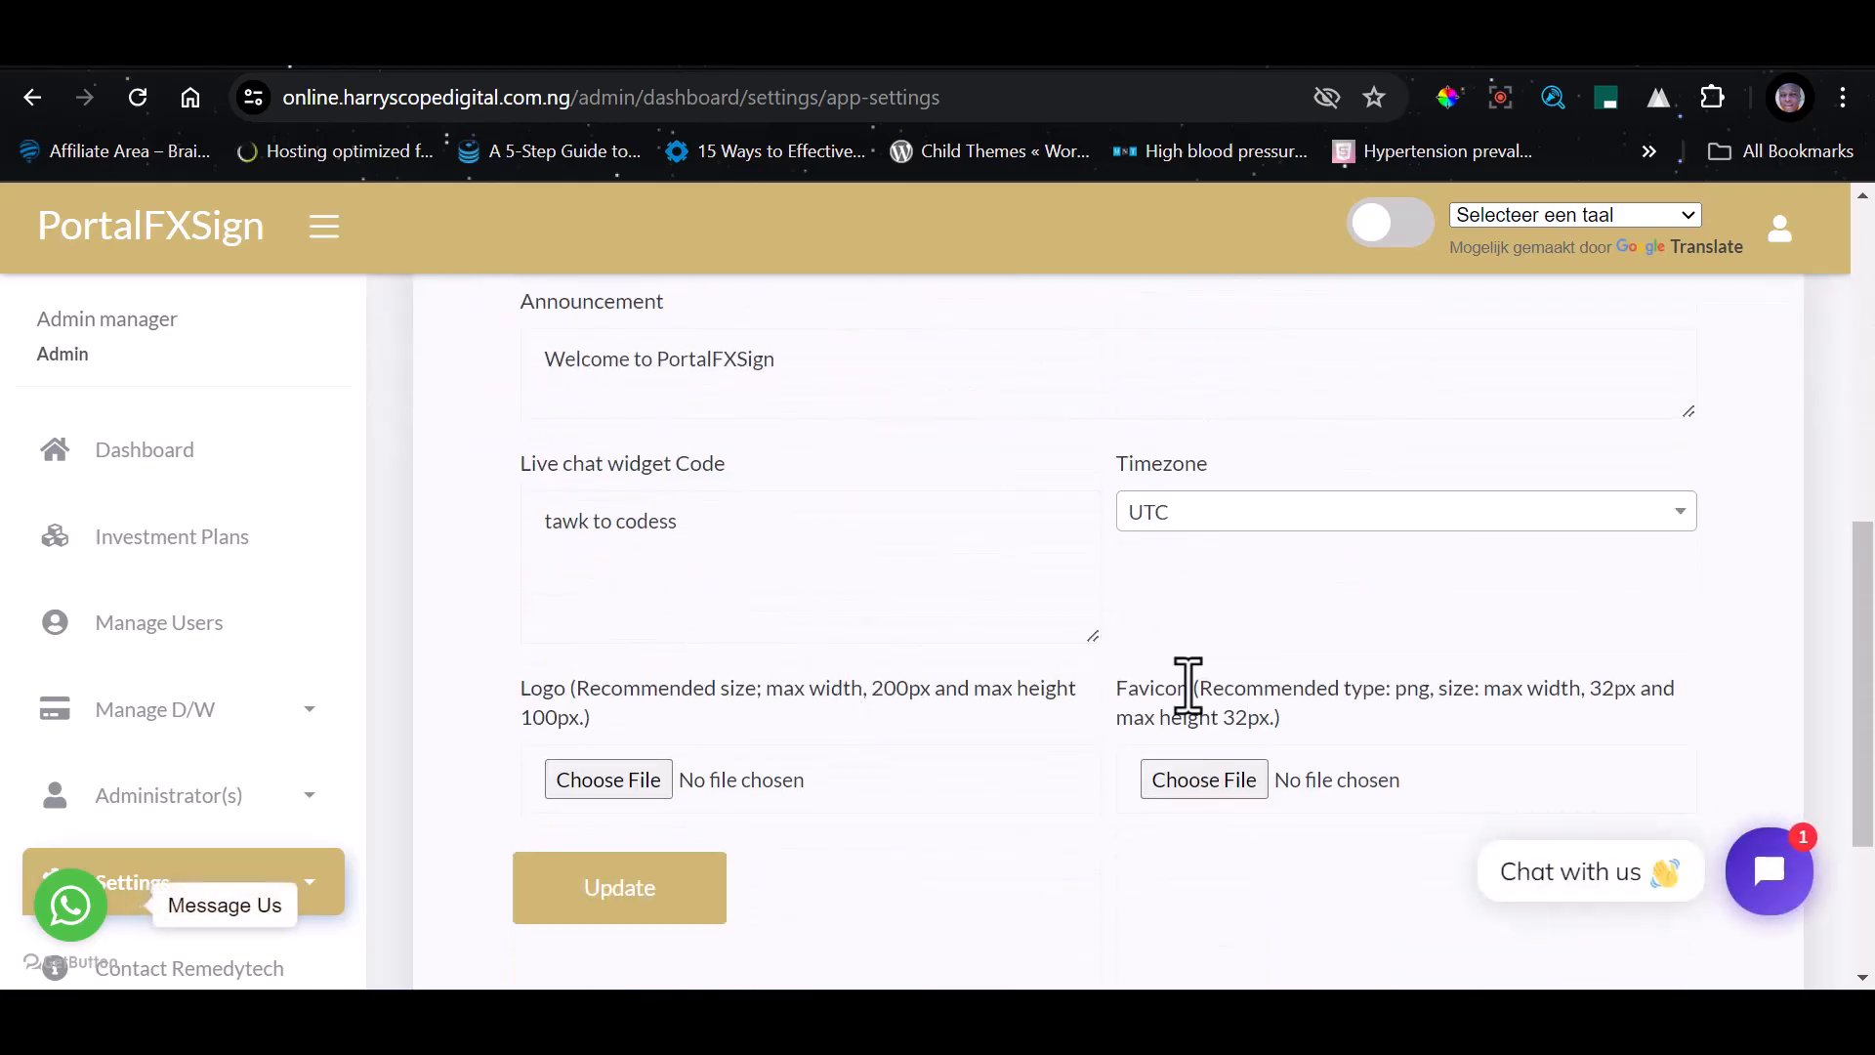
pyautogui.scroll(8, 1163, 771)
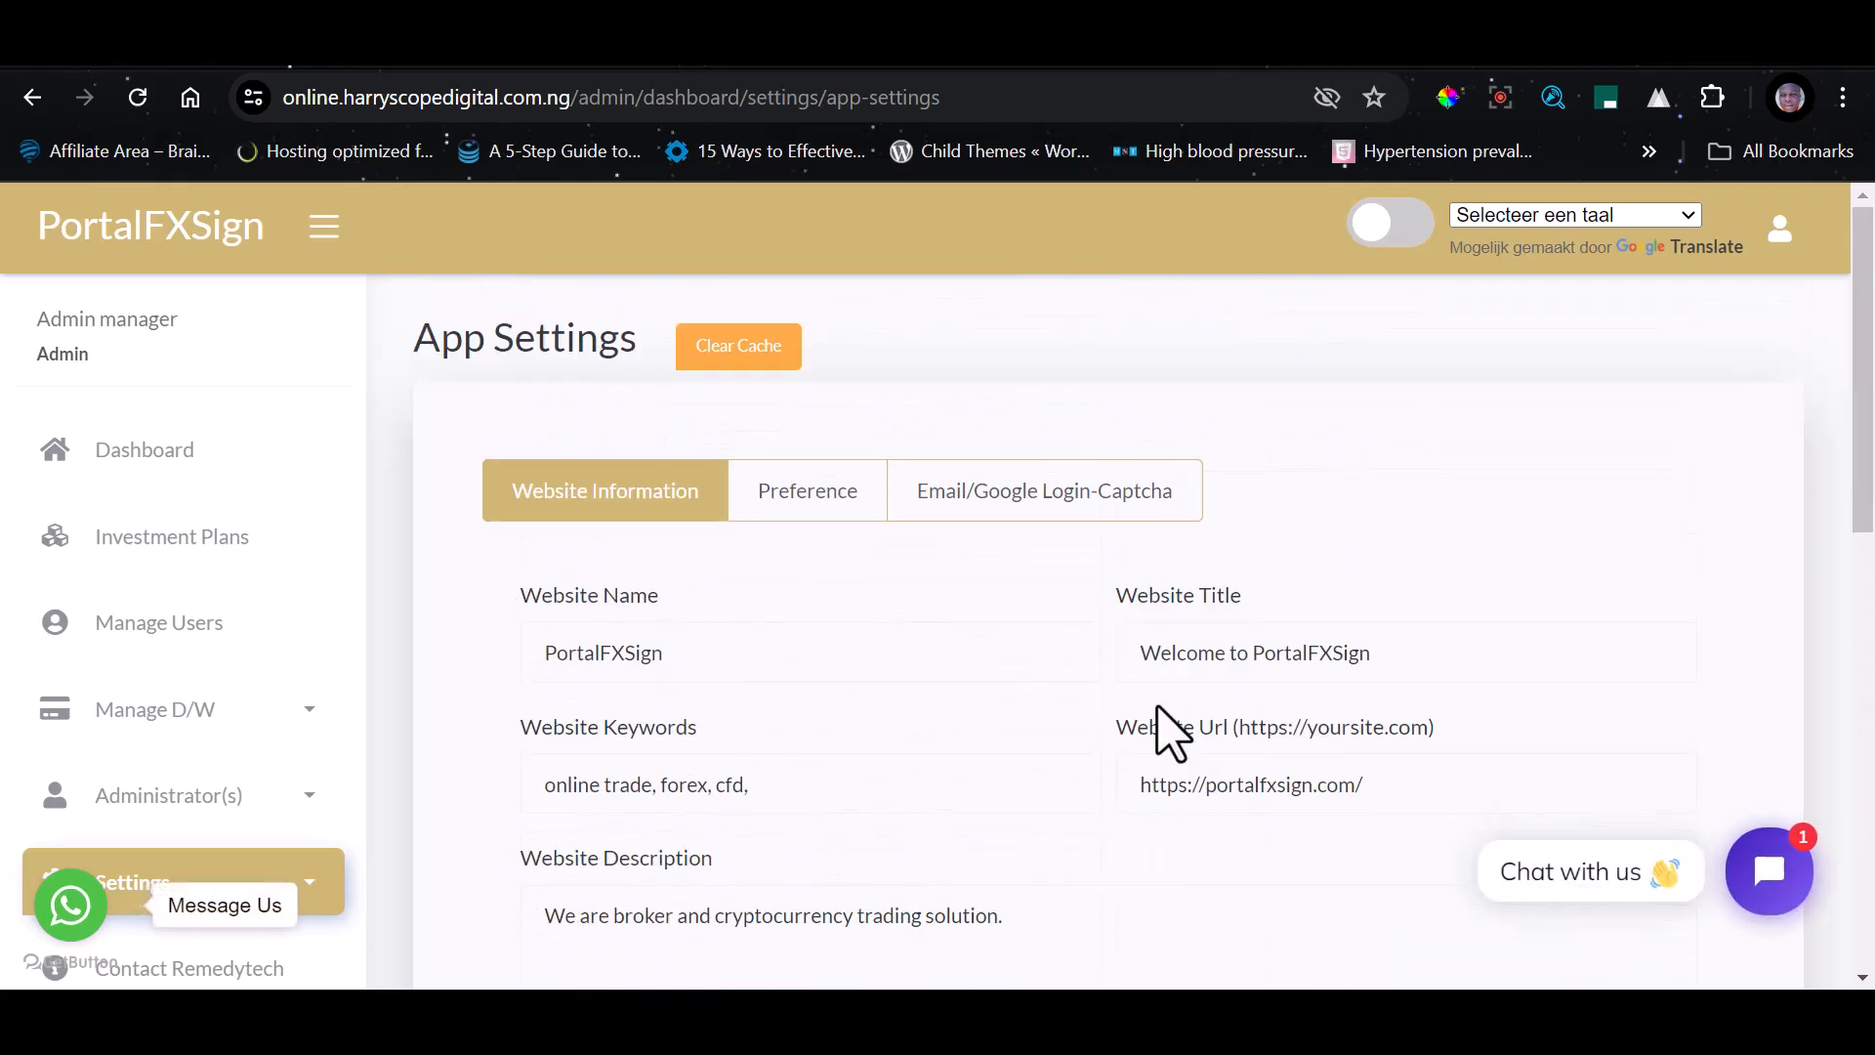
# Open the Preference settings and review the contact email, currency and the feature on/off options
pyautogui.click(819, 500)
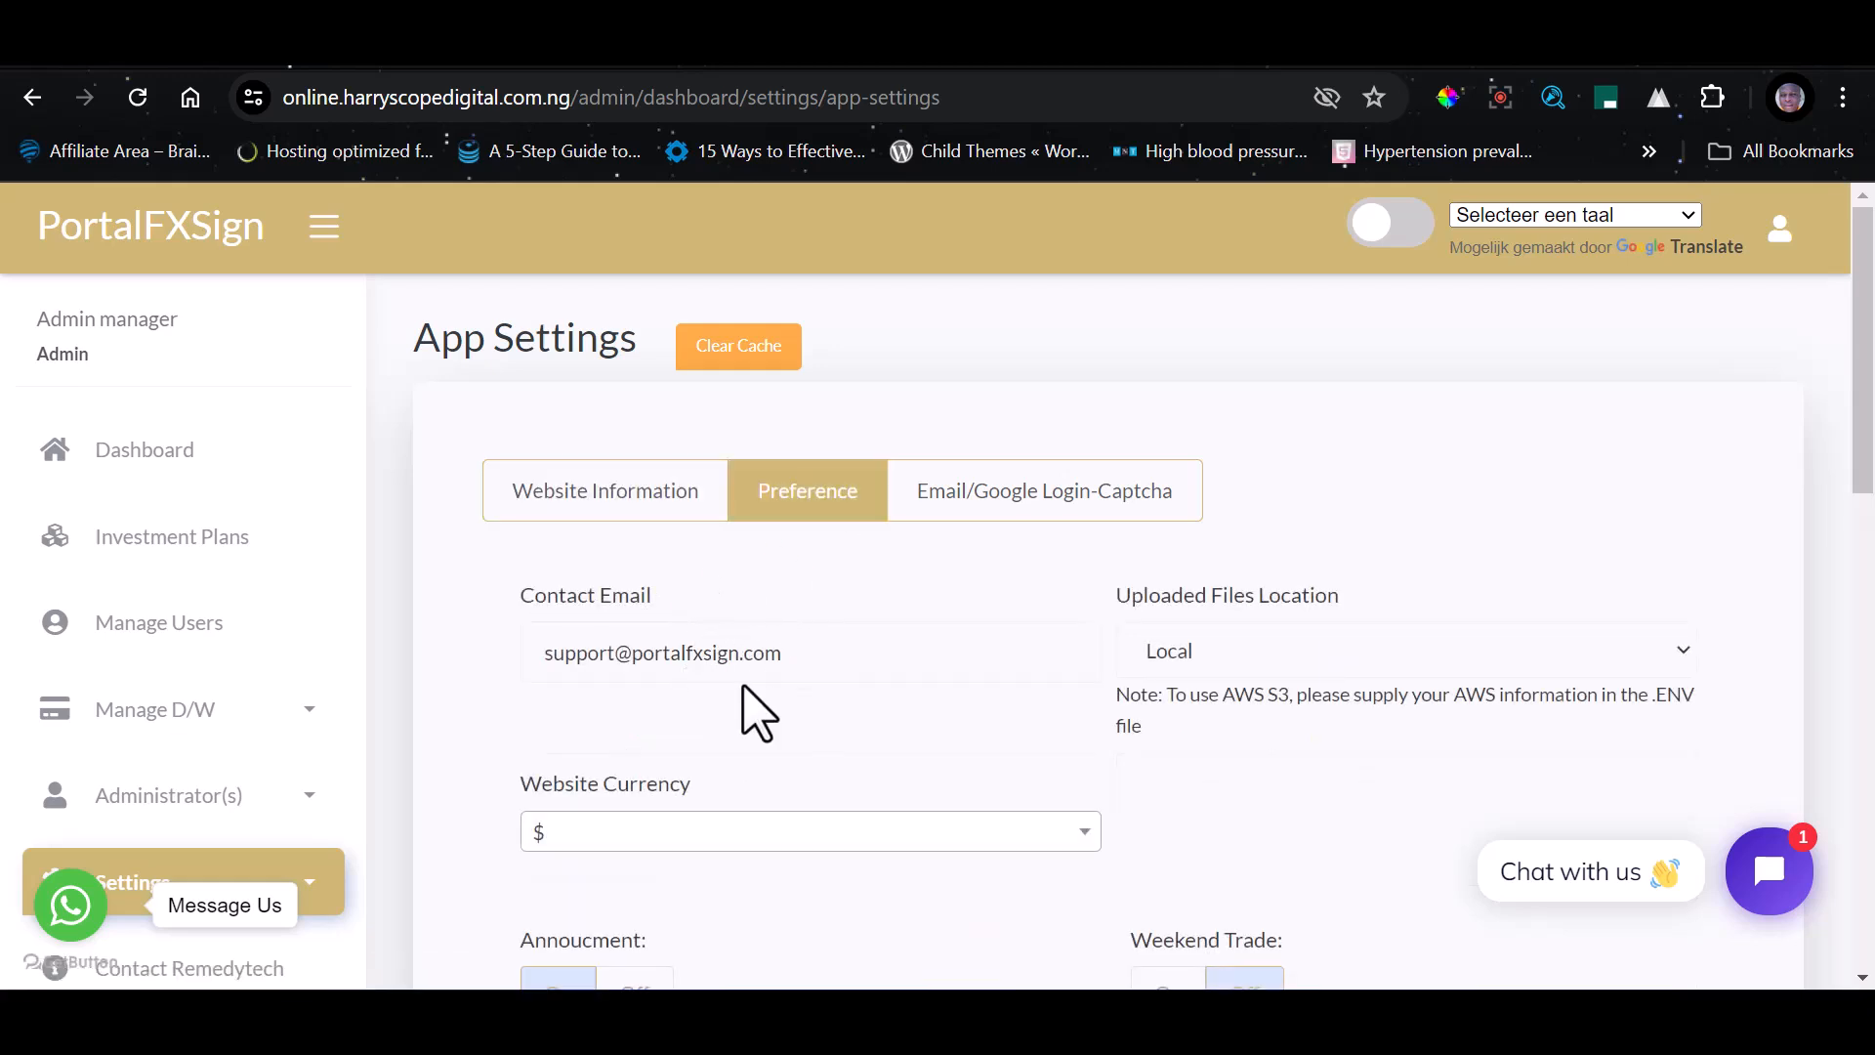
pyautogui.moveTo(839, 650); pyautogui.dragTo(494, 618)
pyautogui.scroll(-2, 771, 791)
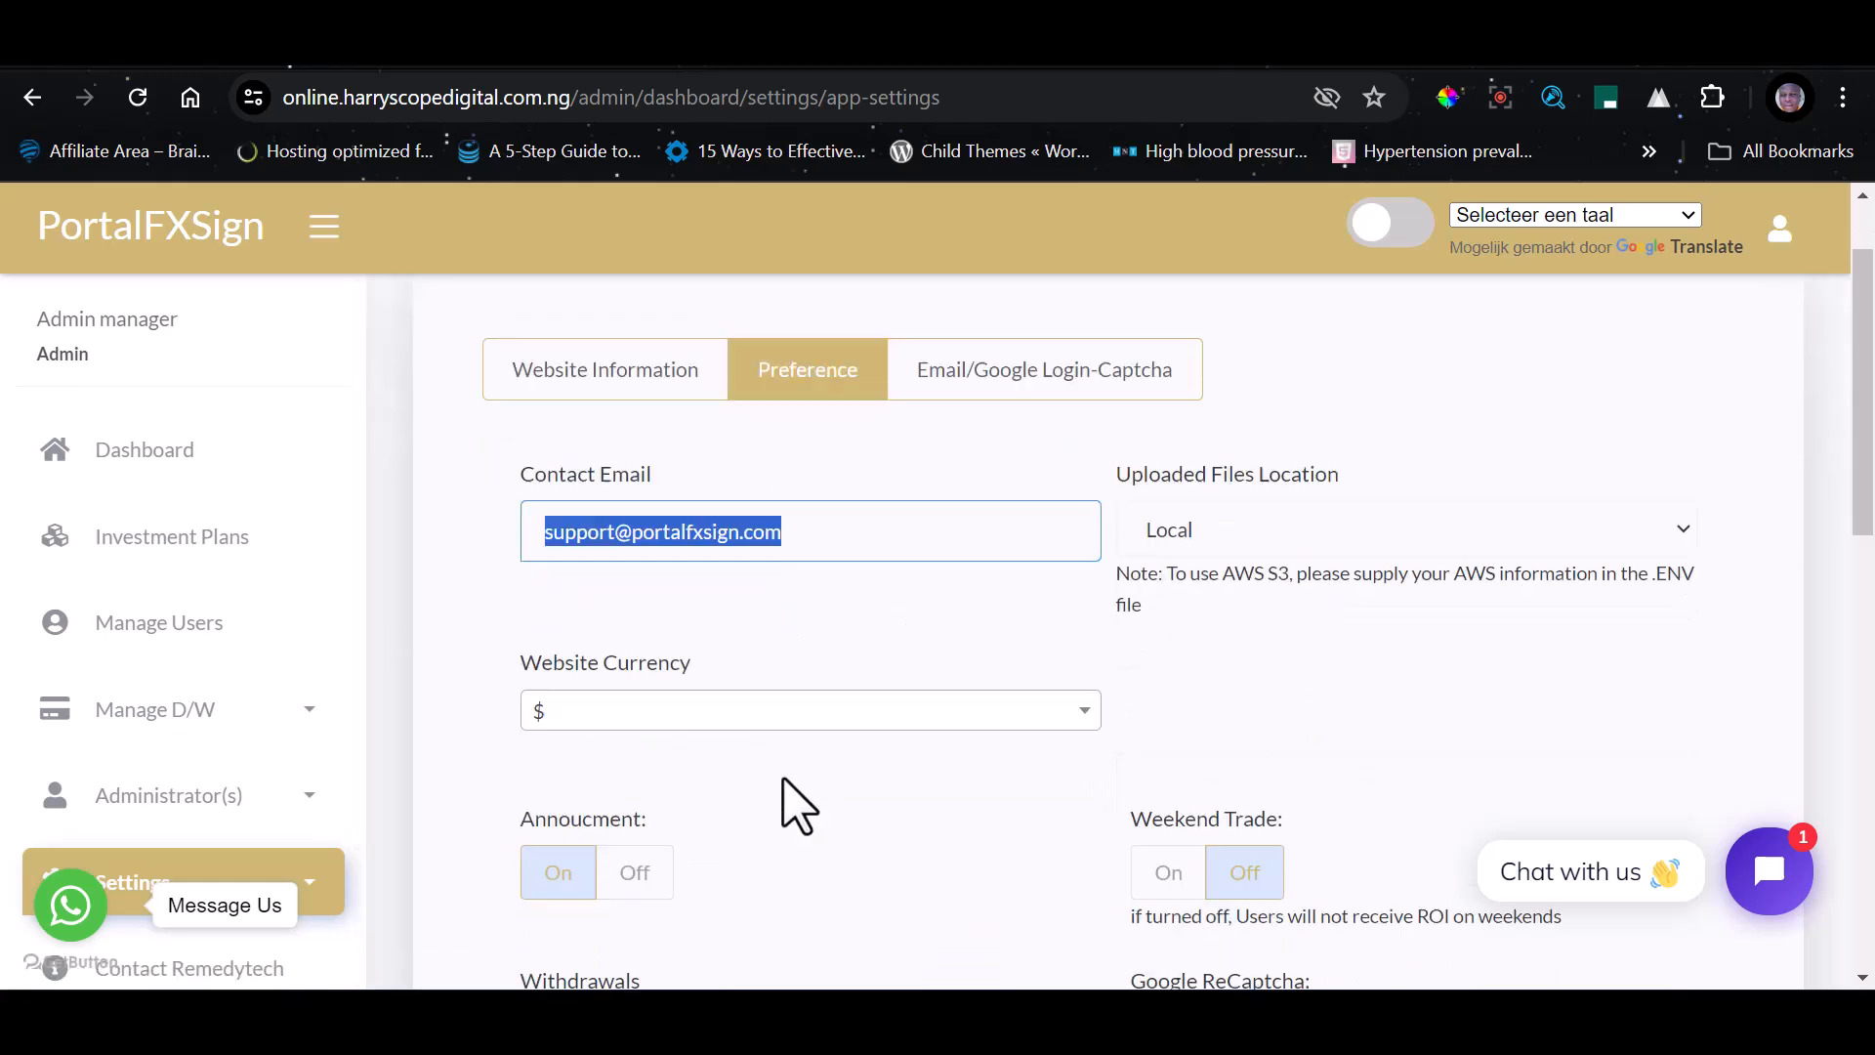
pyautogui.scroll(-8, 926, 705)
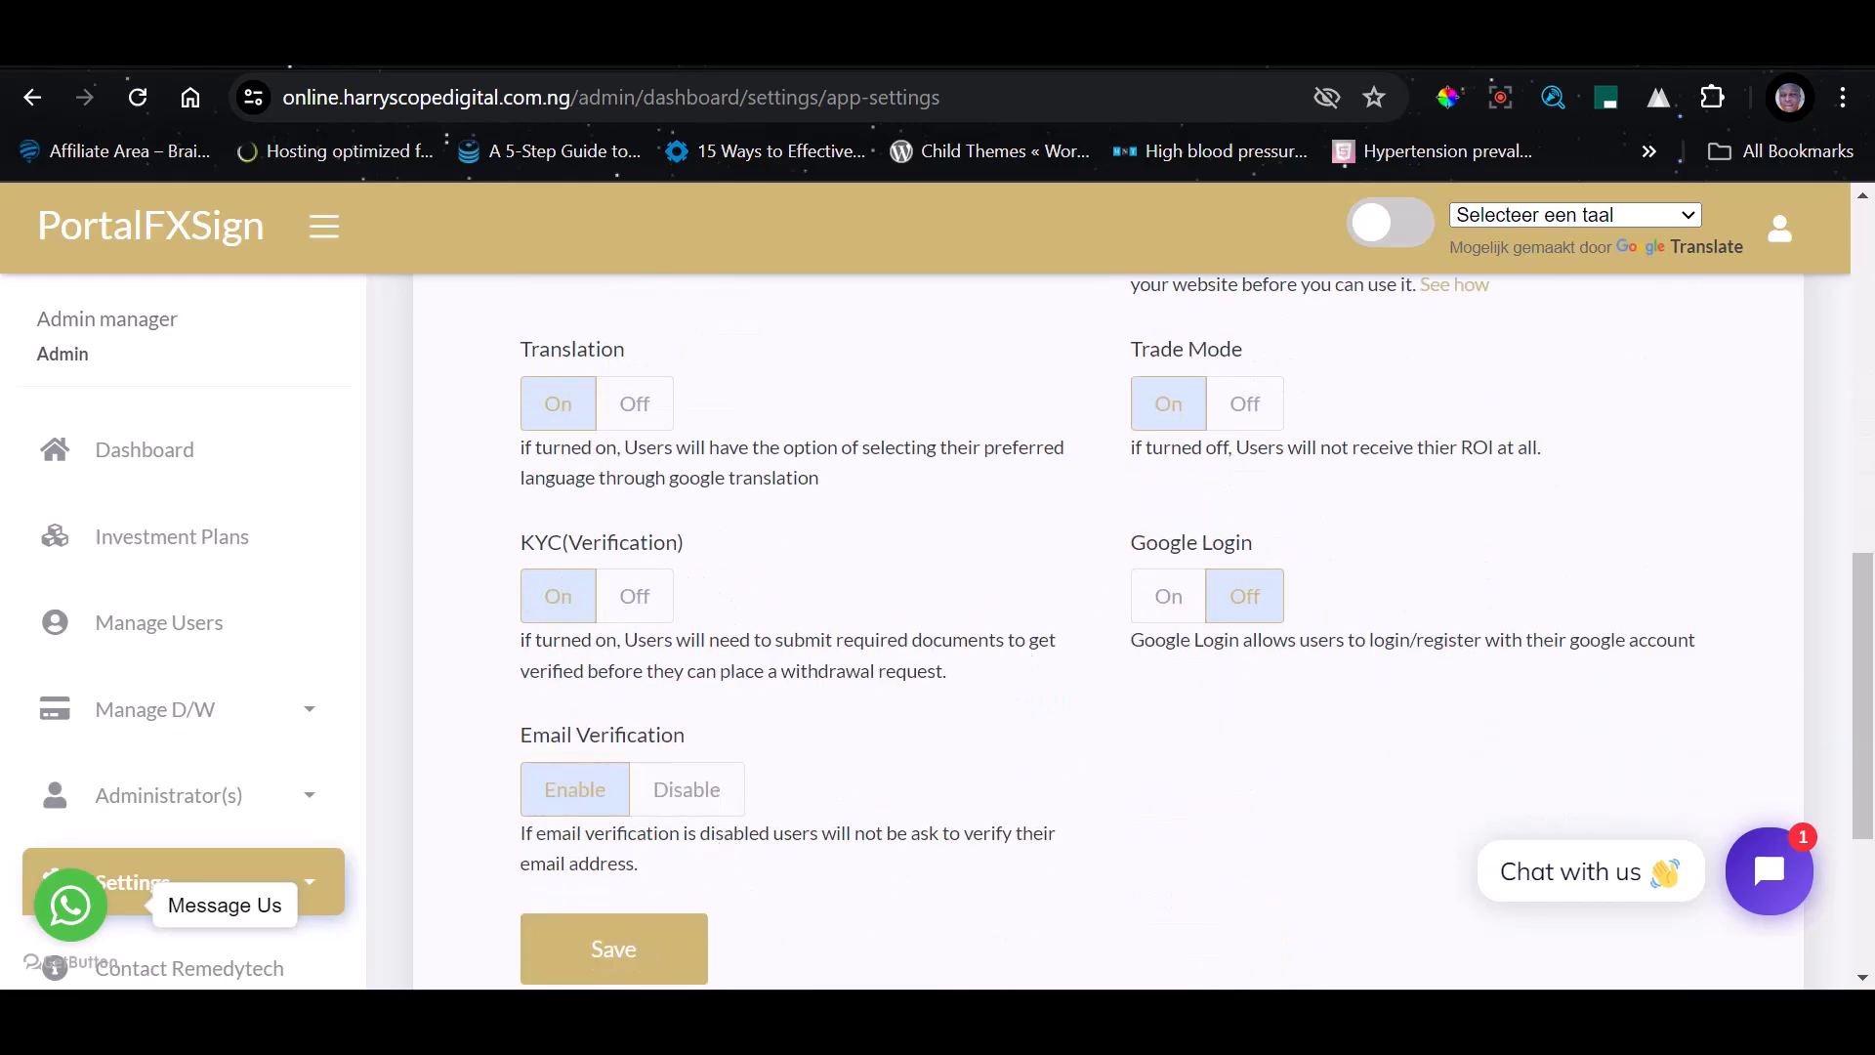
# Open the Email/Google Login-Captcha settings and review the mail server, SMTP, Google login and captcha credential fields
pyautogui.scroll(10, 1097, 615)
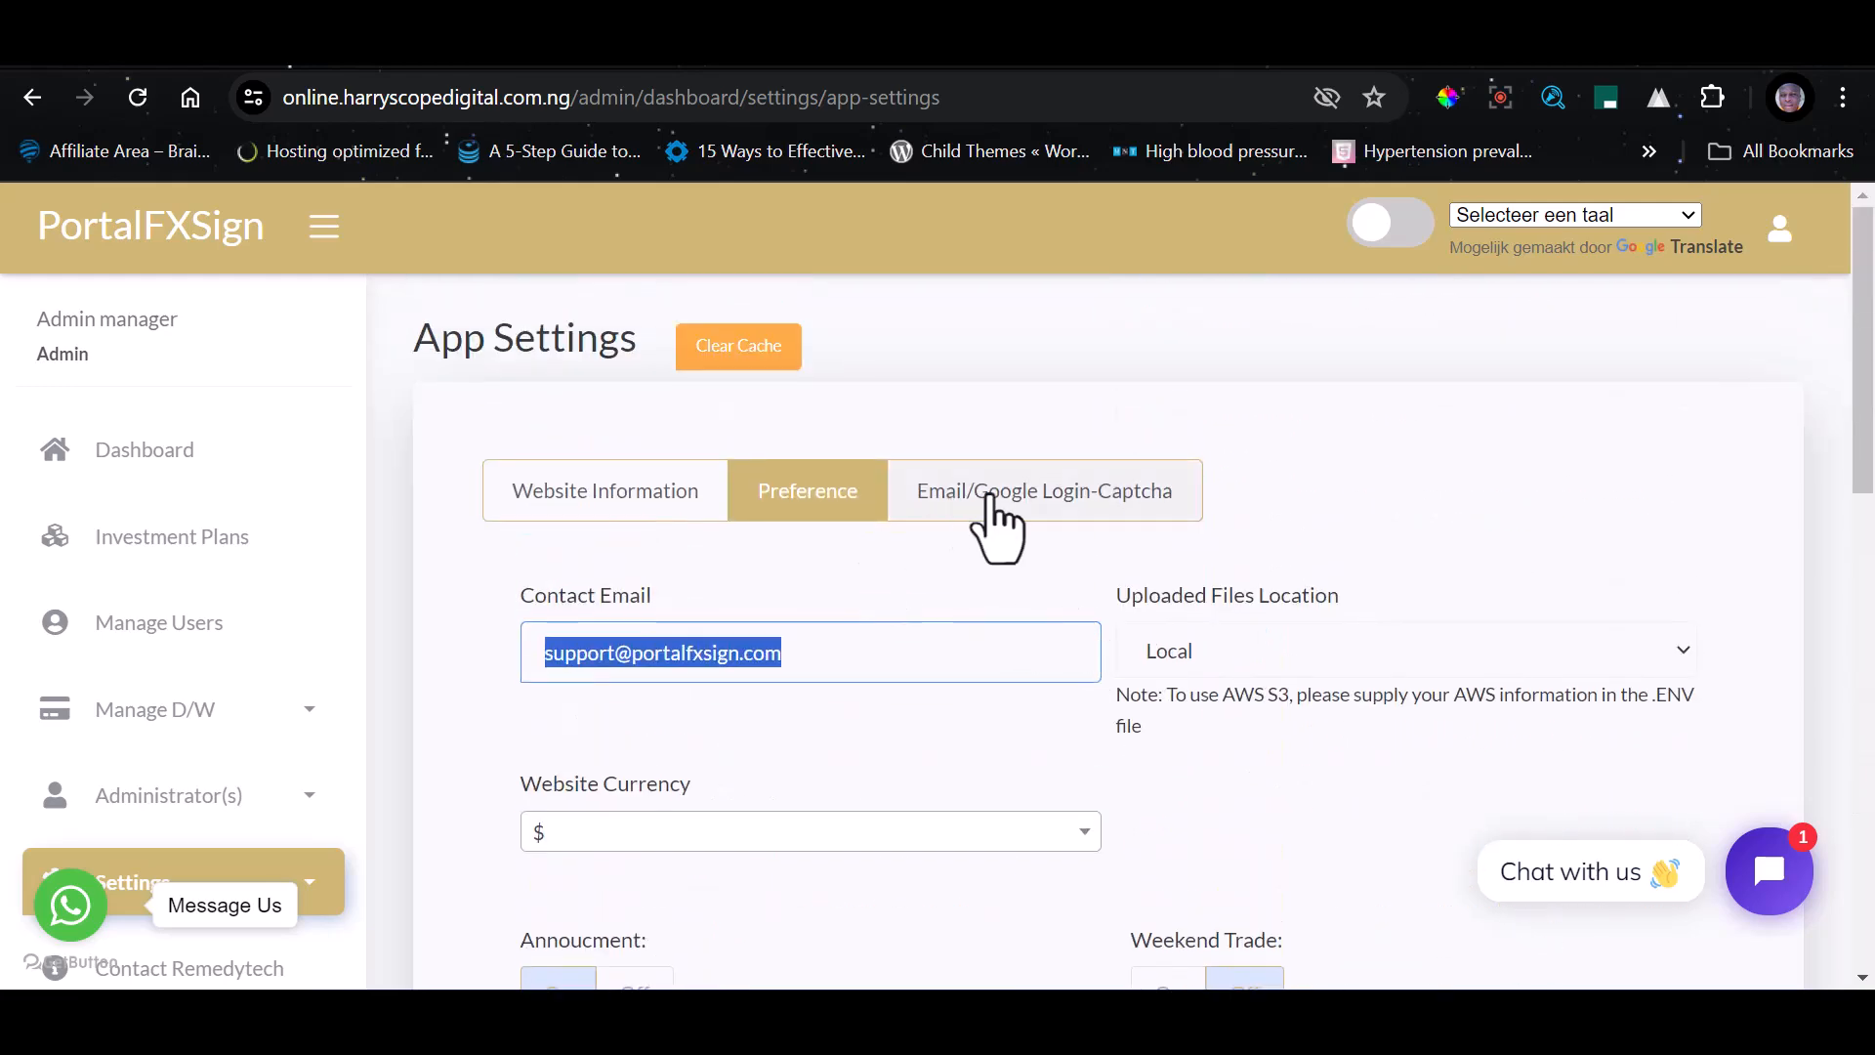
pyautogui.click(979, 491)
pyautogui.scroll(-2, 908, 547)
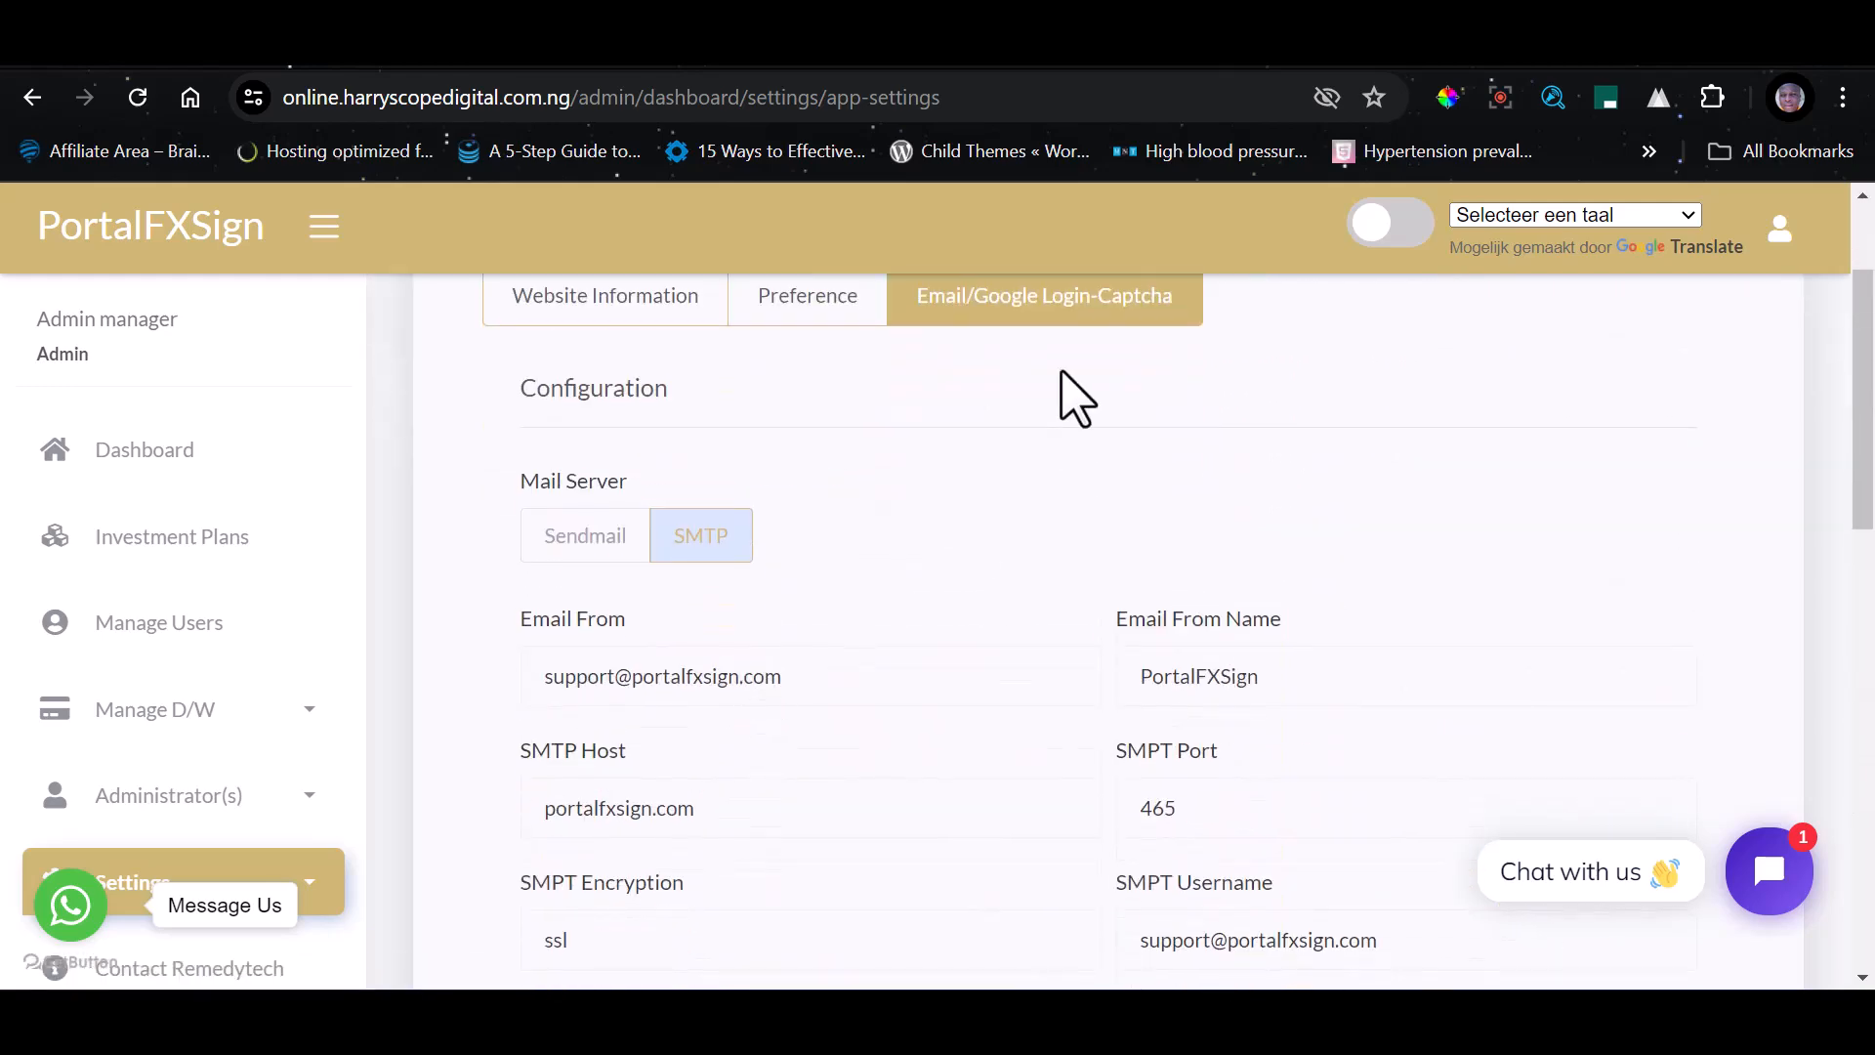
pyautogui.scroll(-2, 820, 757)
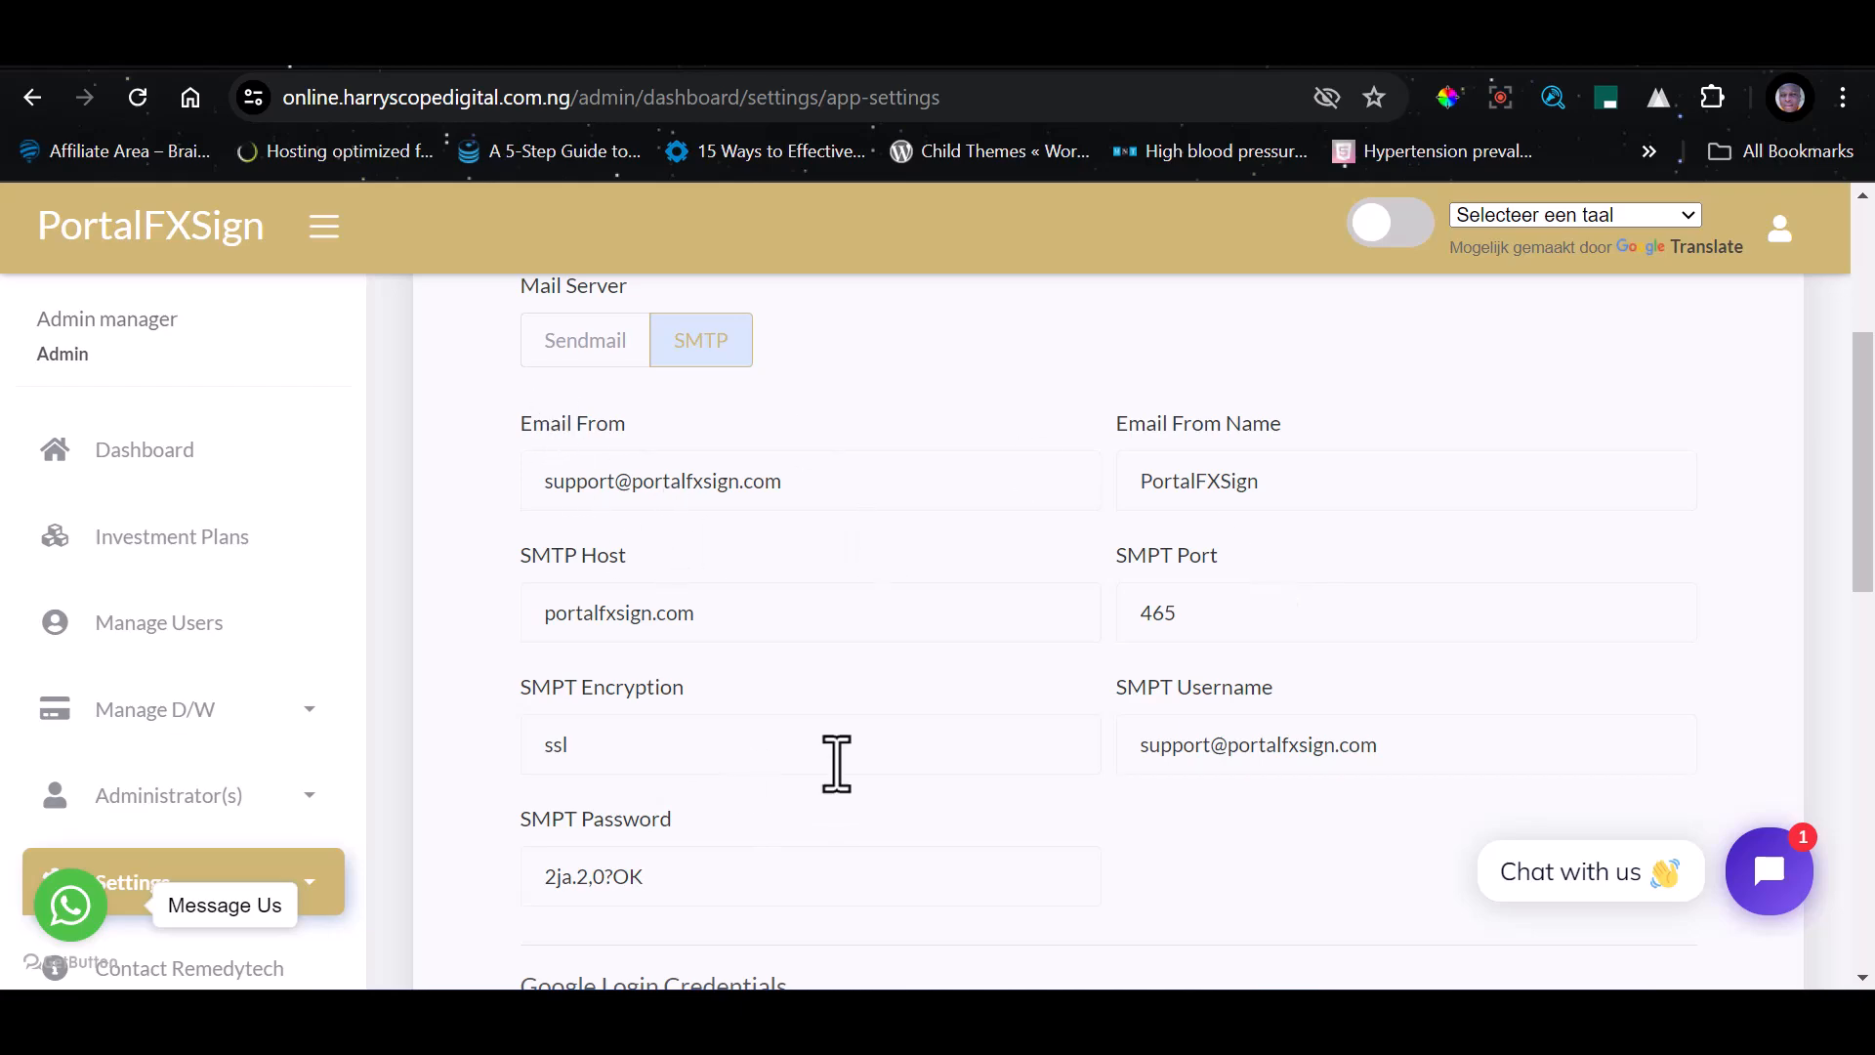
pyautogui.scroll(-9, 837, 762)
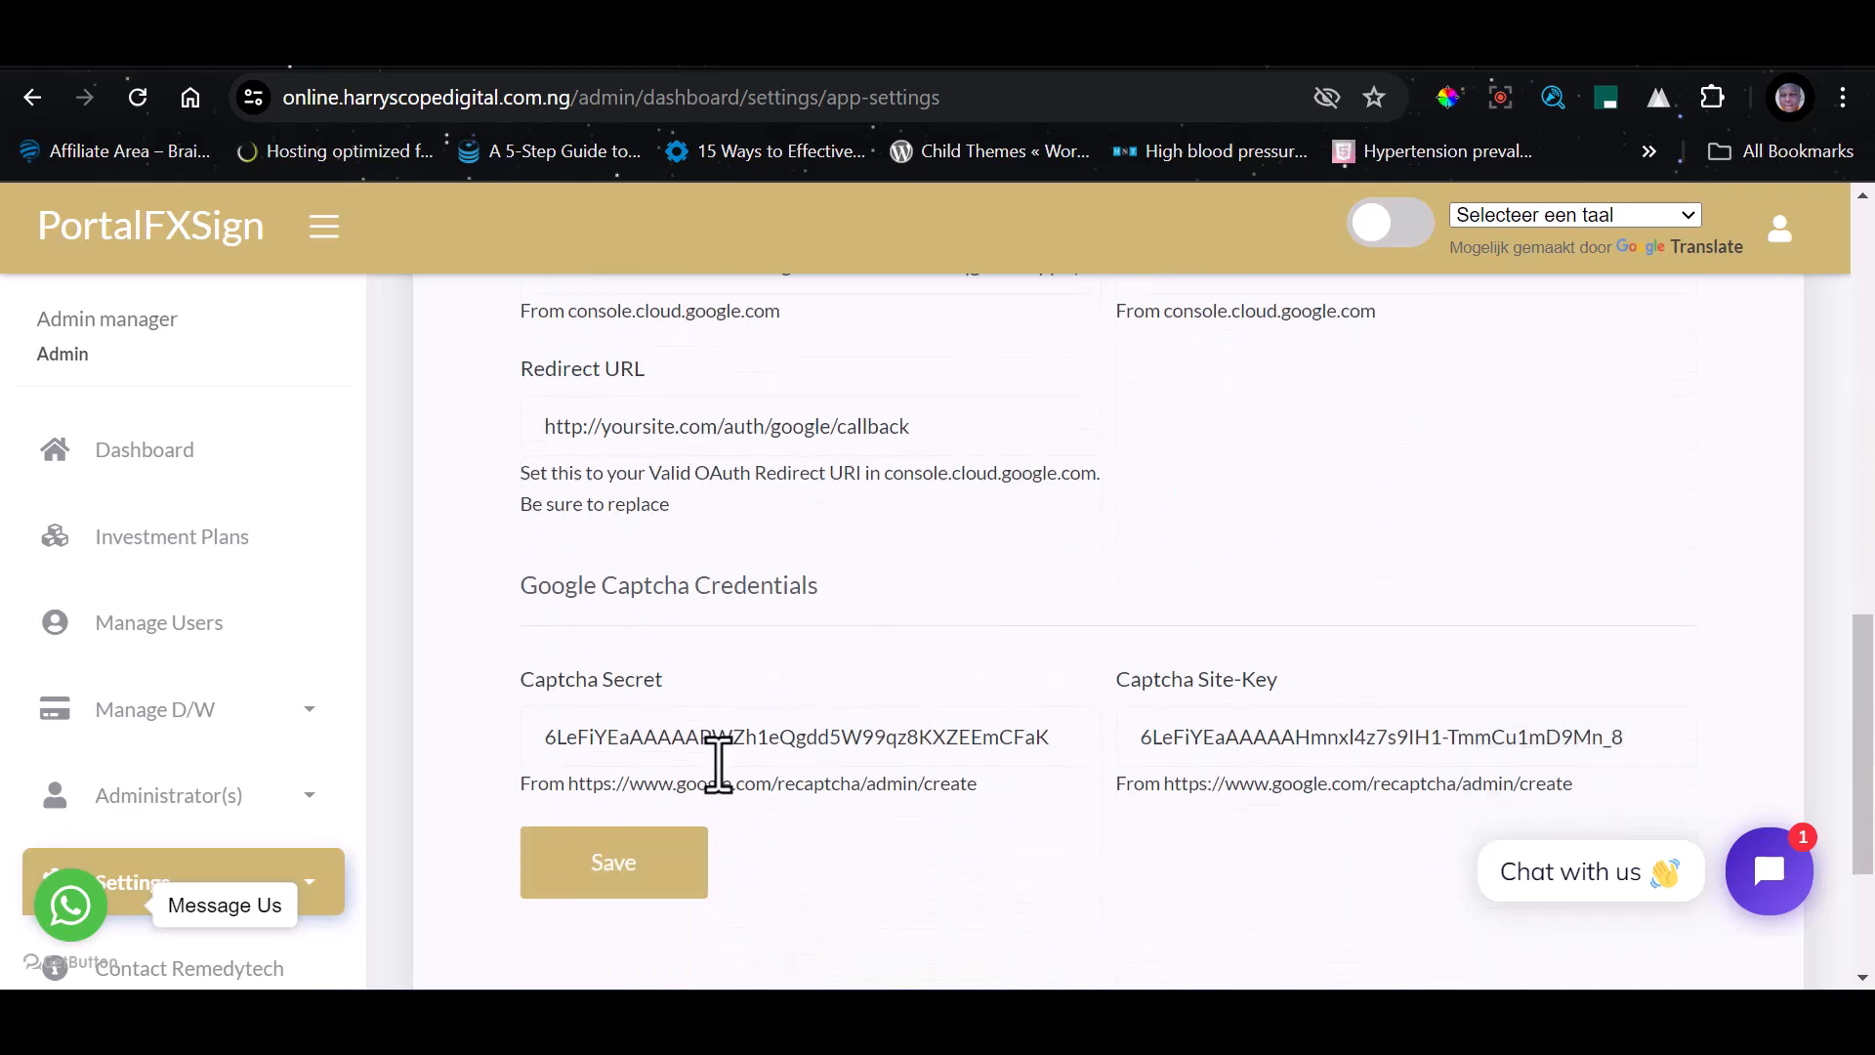
pyautogui.scroll(-3, 718, 762)
pyautogui.scroll(16, 92, 536)
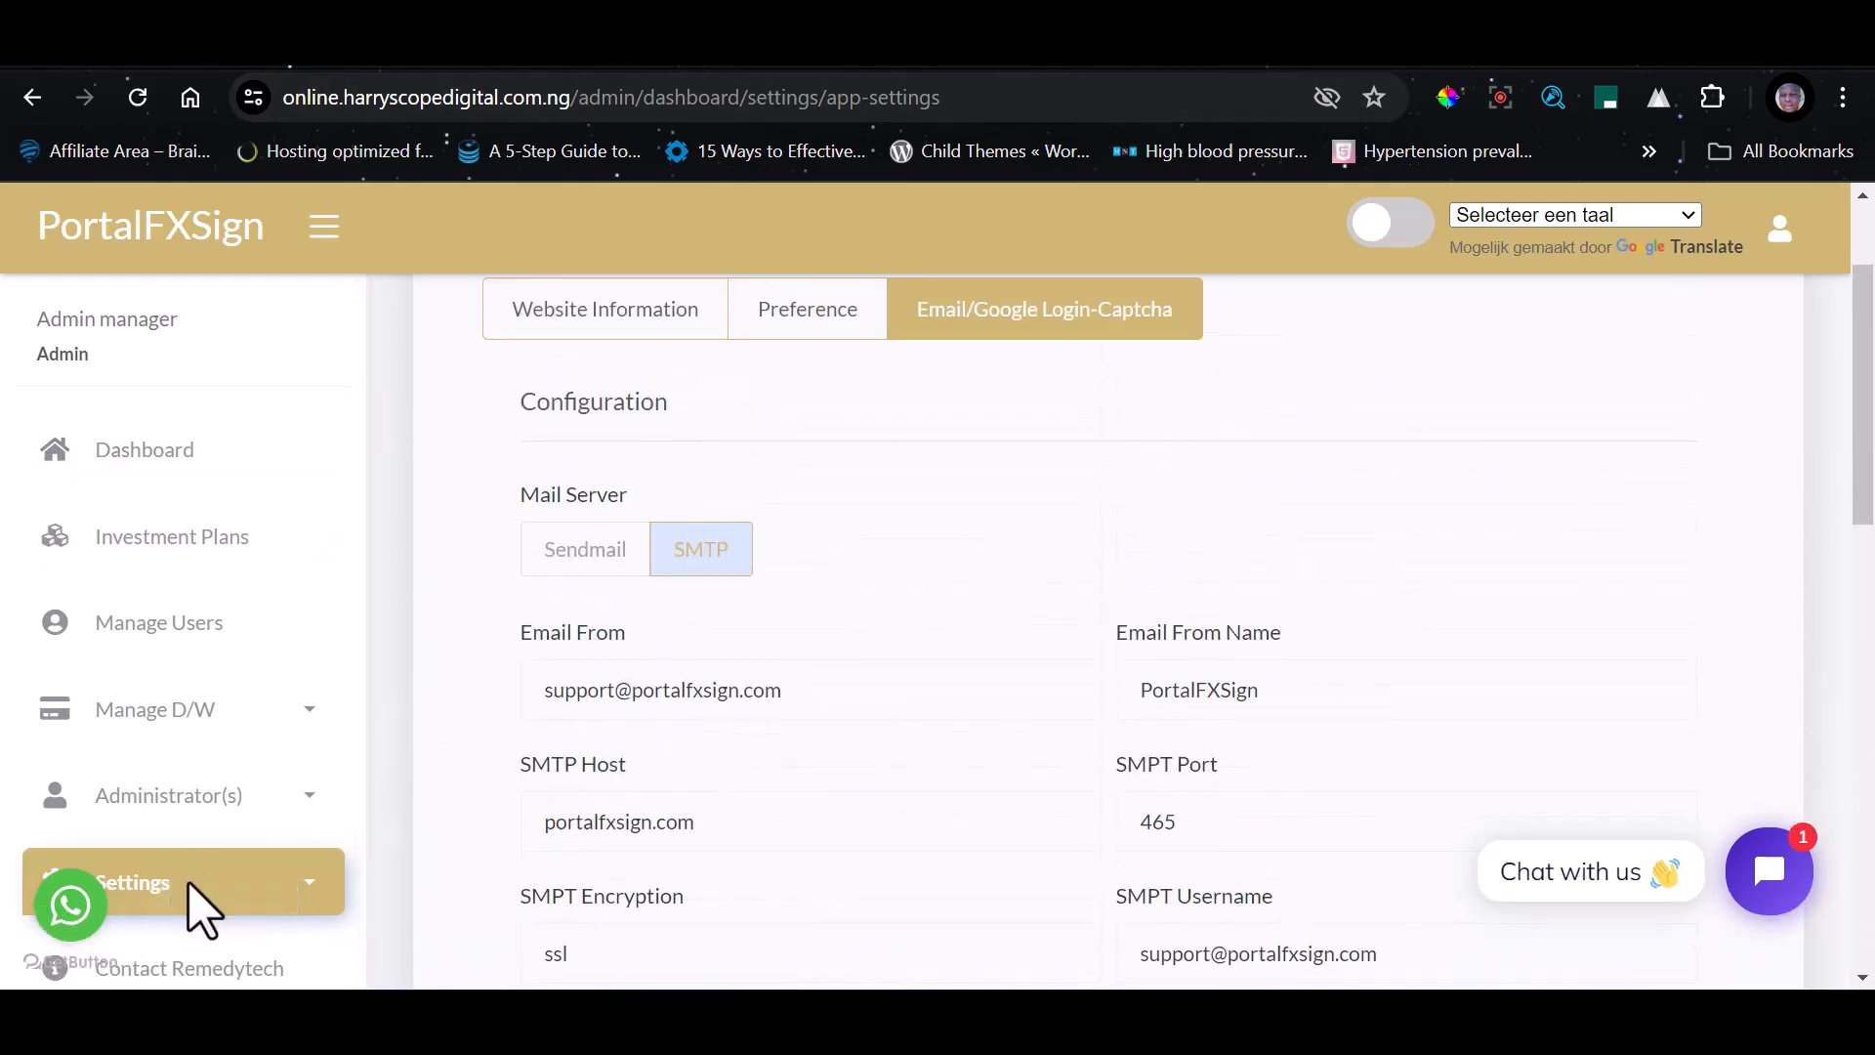
# Copy the site's base address and open online.harryscopedigital.com.ng in a new browser tab
pyautogui.moveTo(578, 97); pyautogui.dragTo(196, 143)
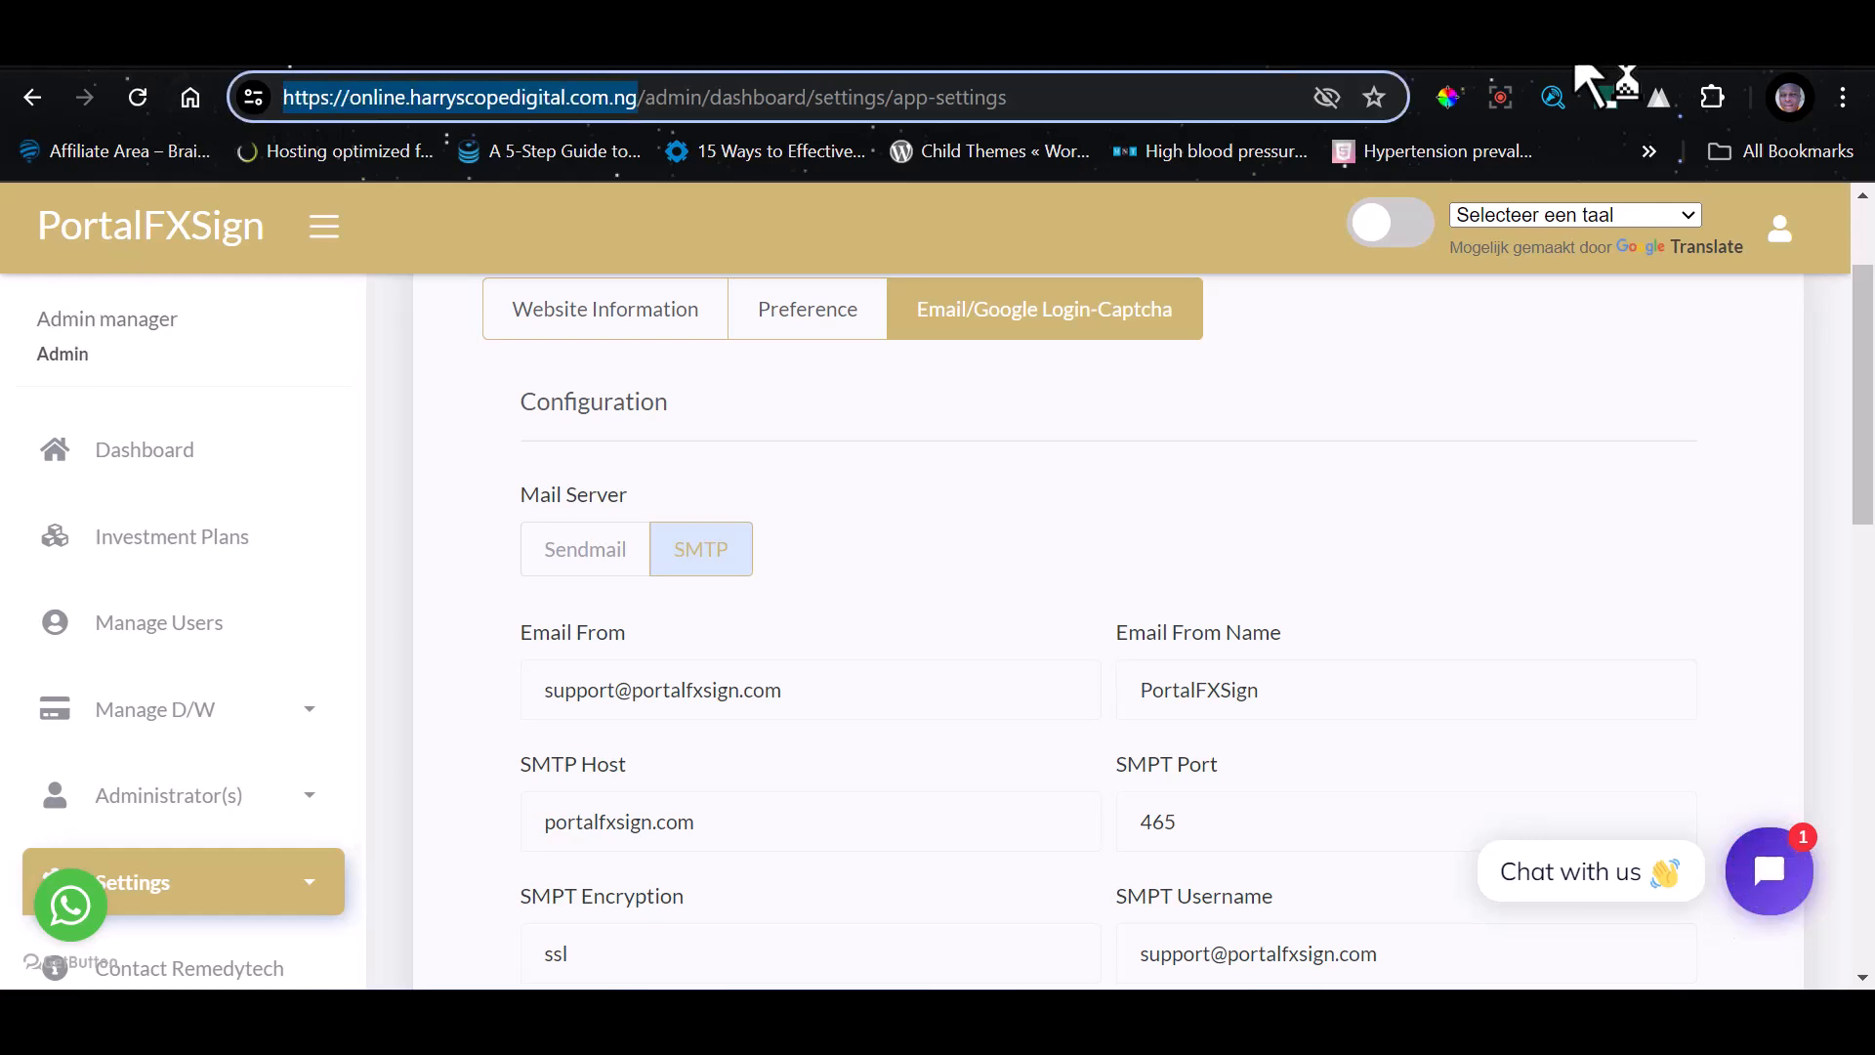
pyautogui.hotkey('ctrl', 'c')
pyautogui.hotkey('ctrl', 't')
pyautogui.hotkey('ctrl', 'v')
pyautogui.press('Return')
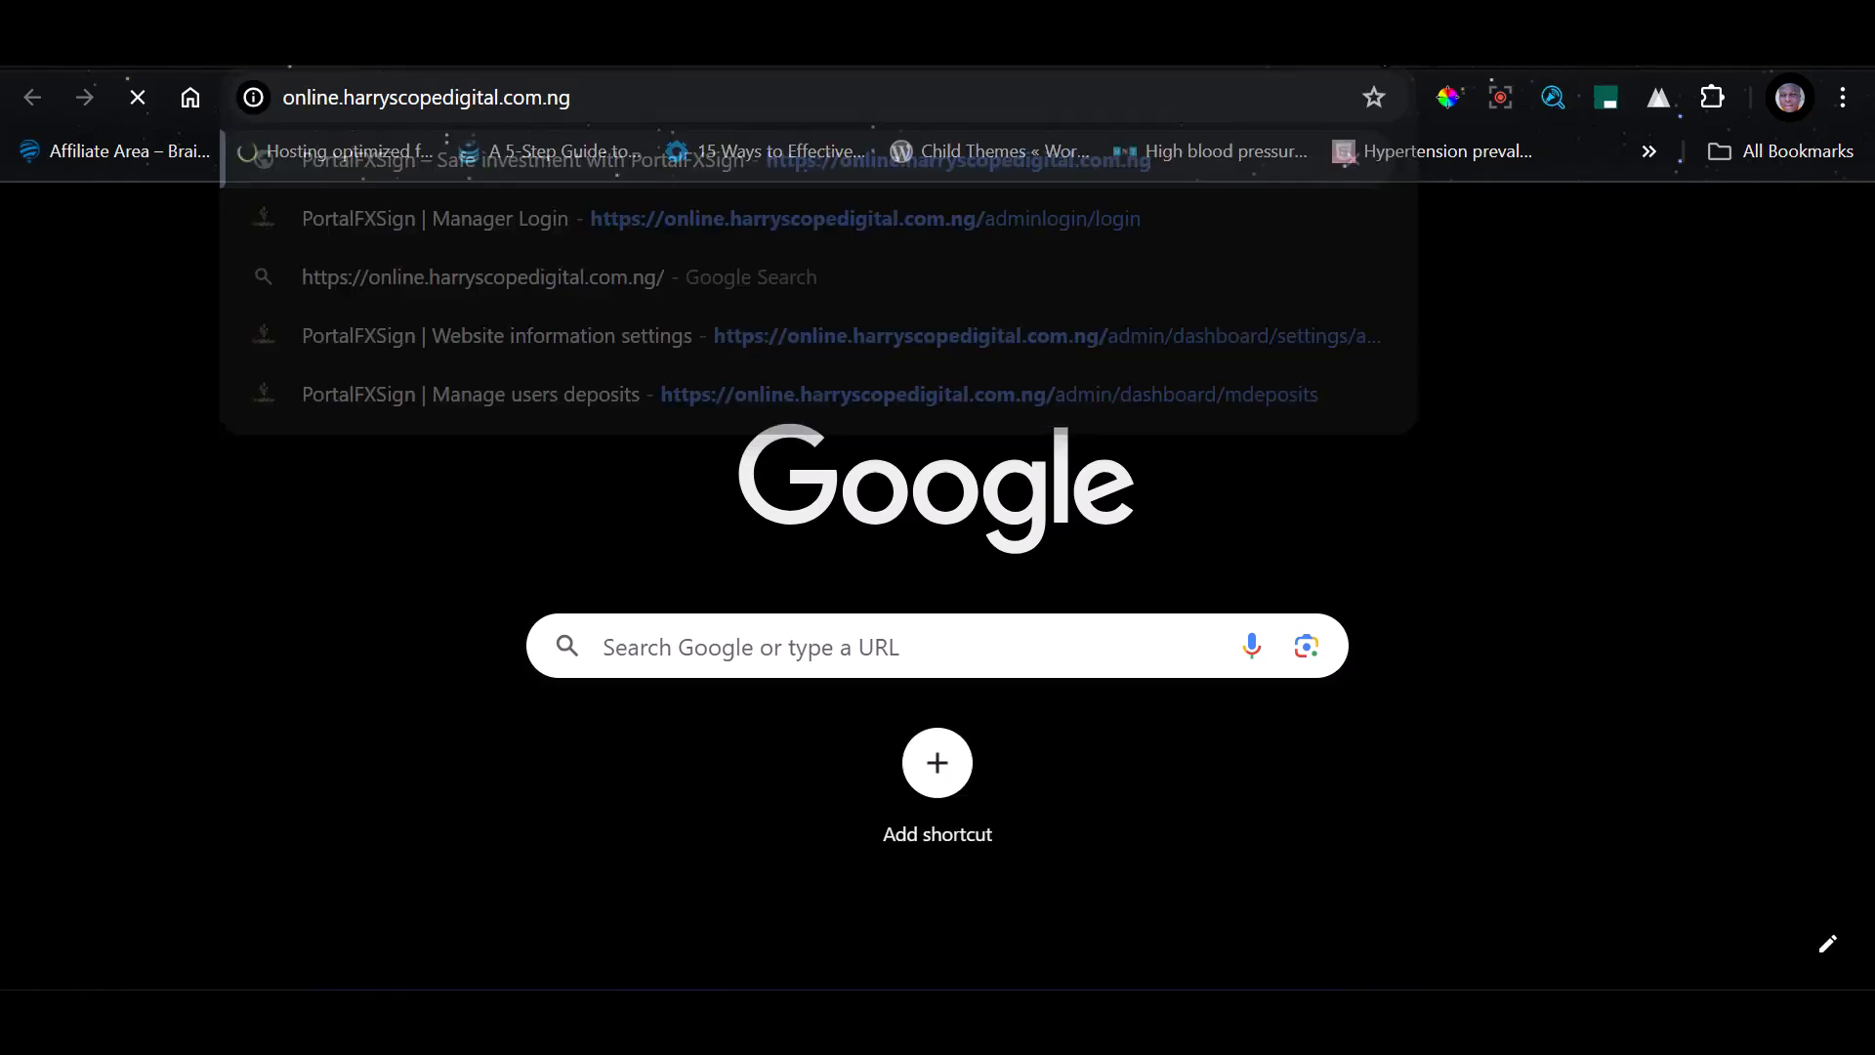
# Switch to phpMyAdmin and delete the row with id 1 from the cp_transactions table of the harrysco_online database
pyautogui.click(1295, 65)
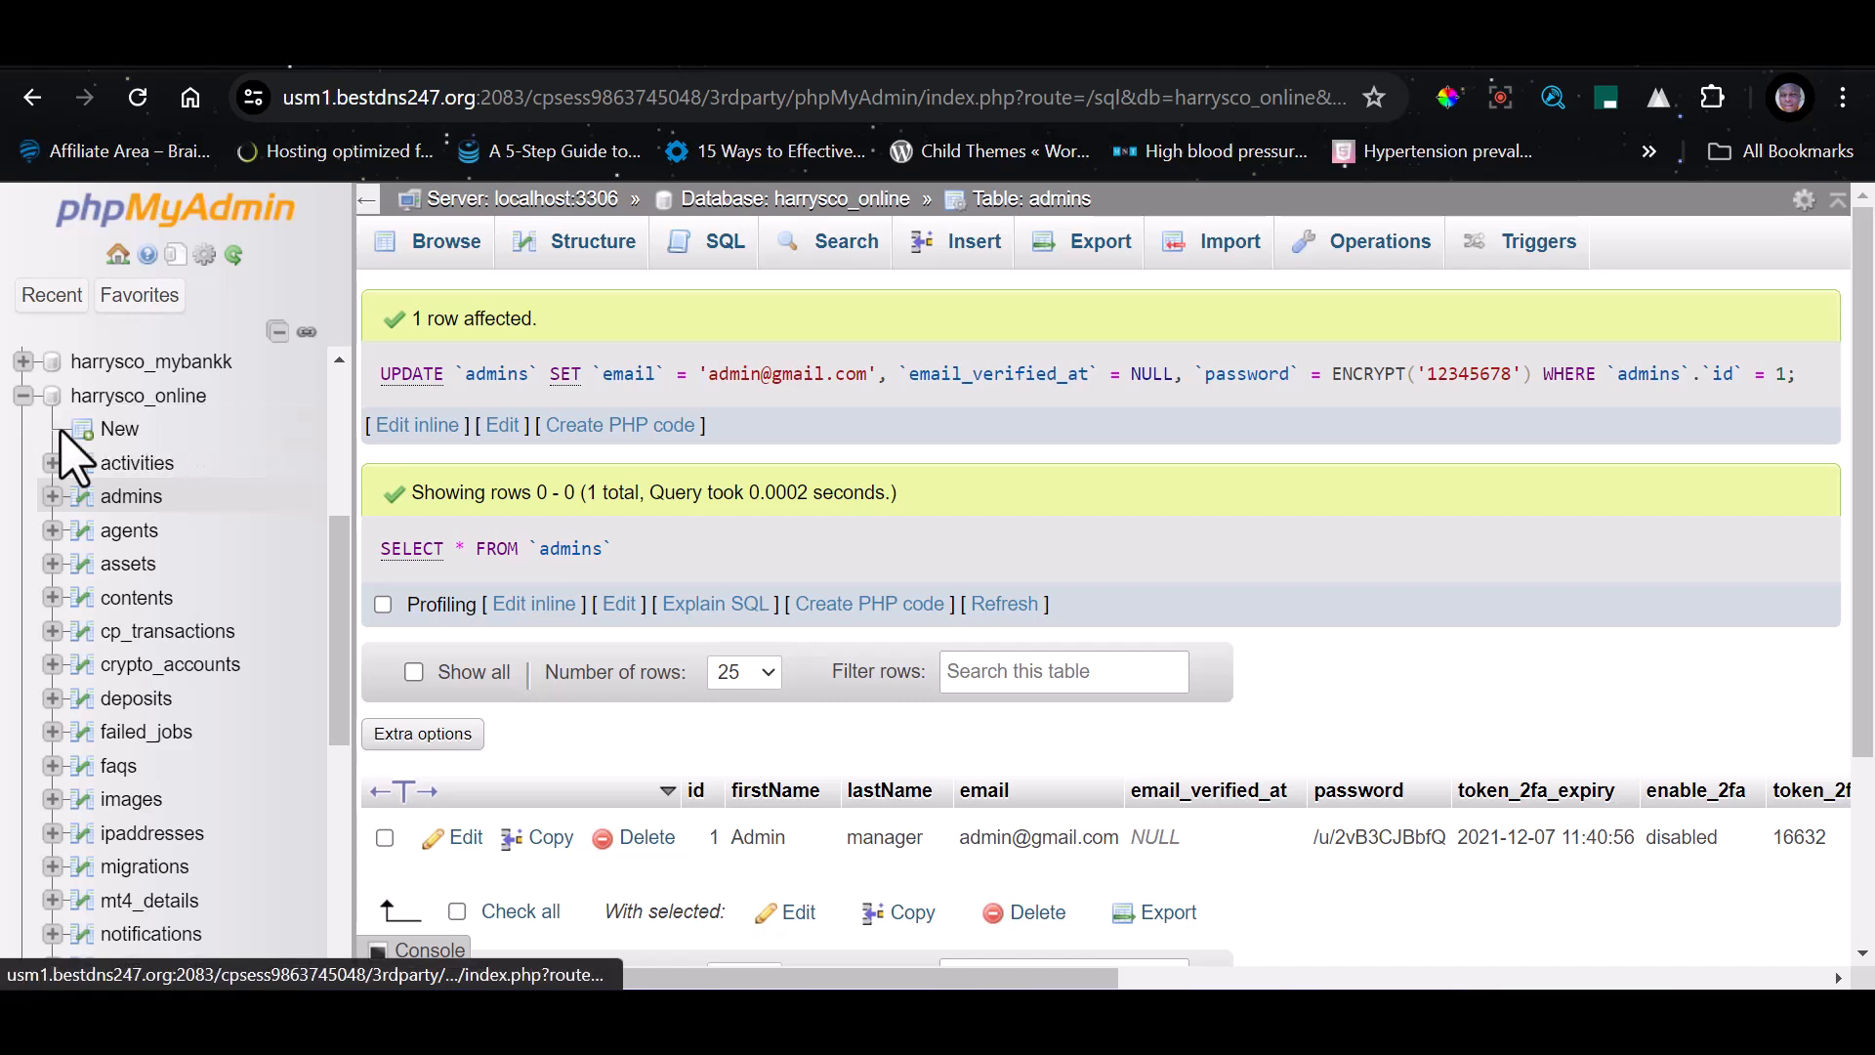
pyautogui.click(164, 400)
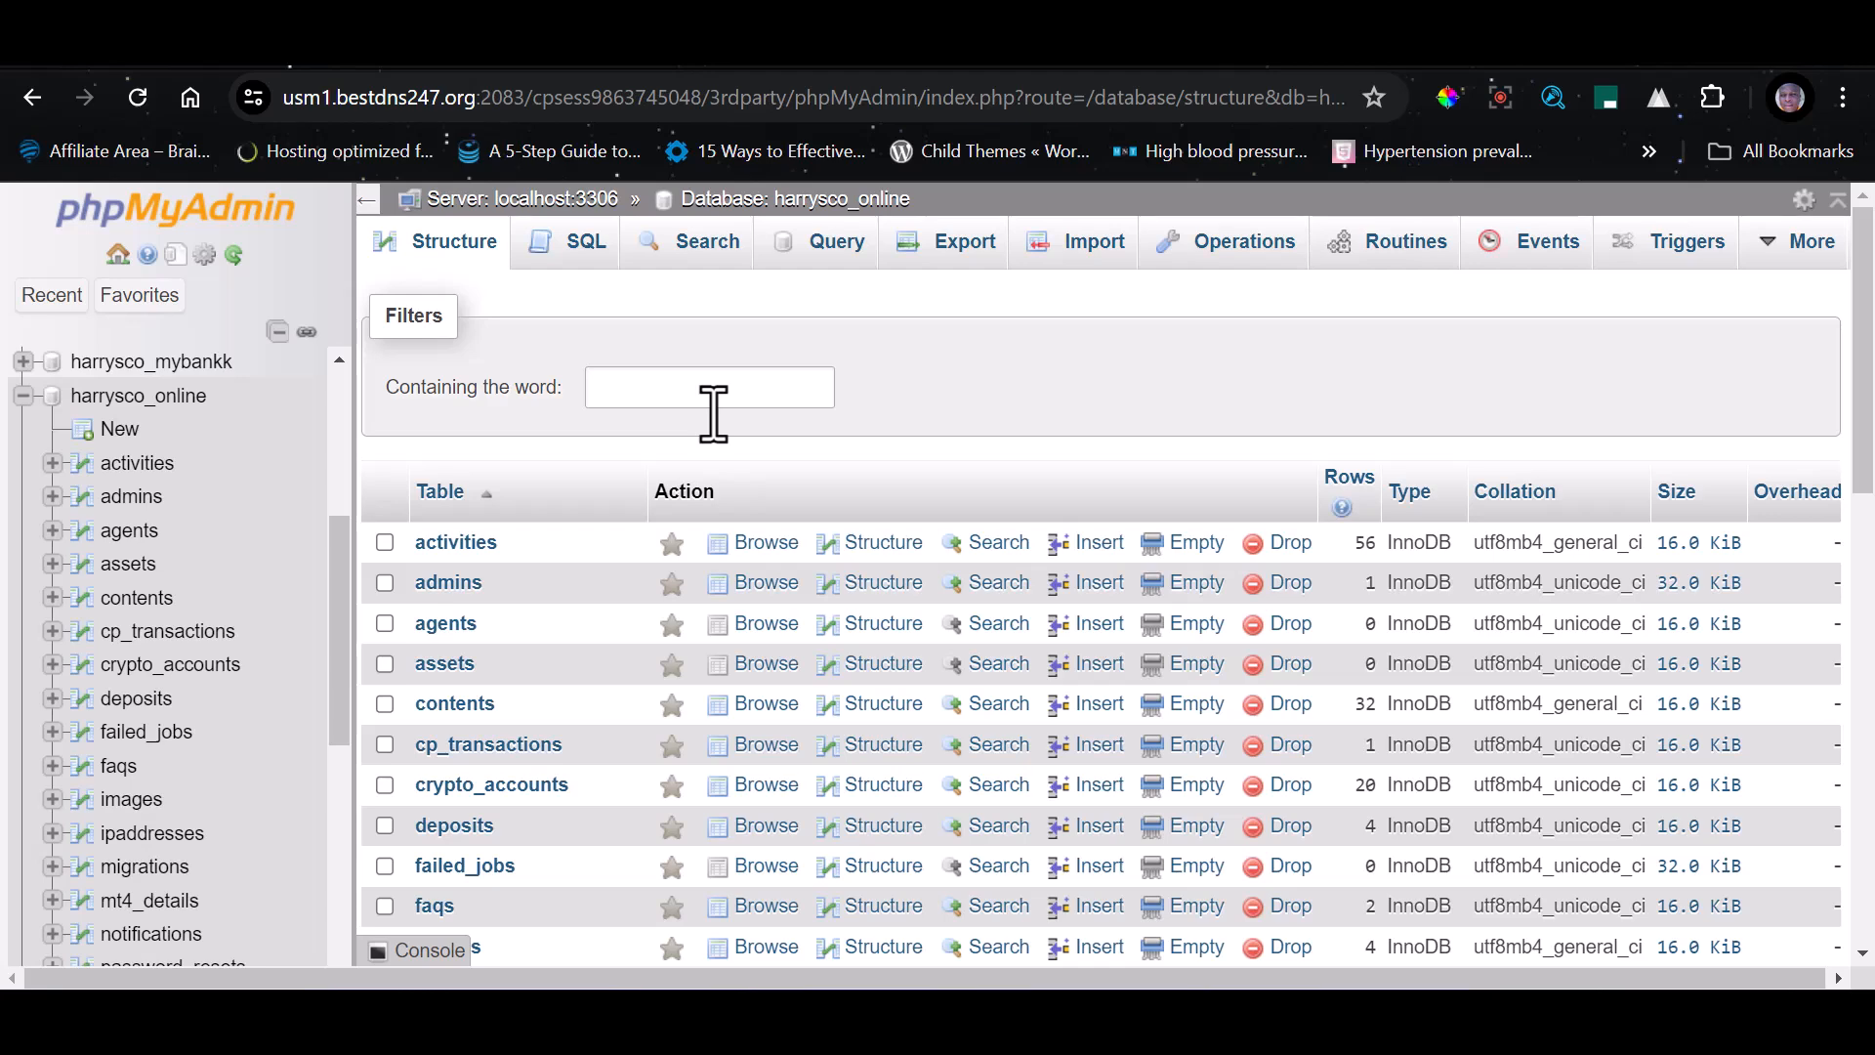
pyautogui.scroll(-2, 541, 581)
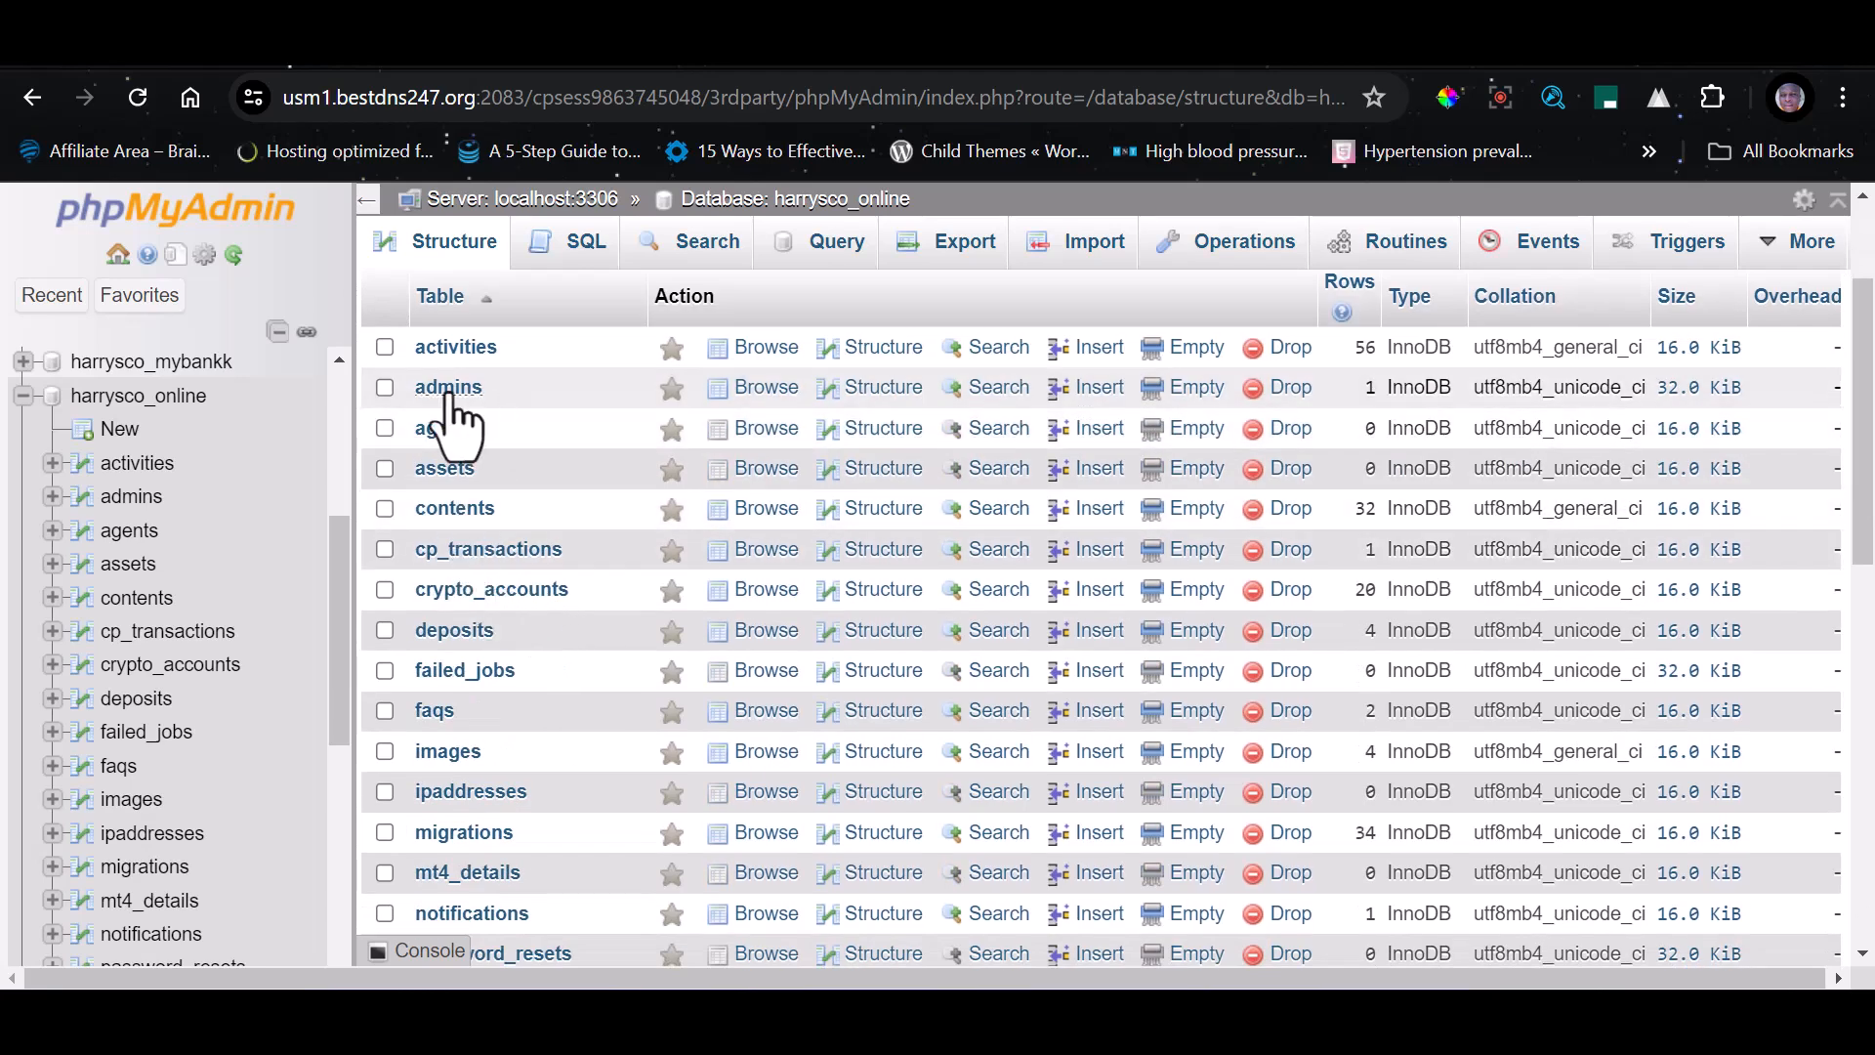
pyautogui.click(466, 551)
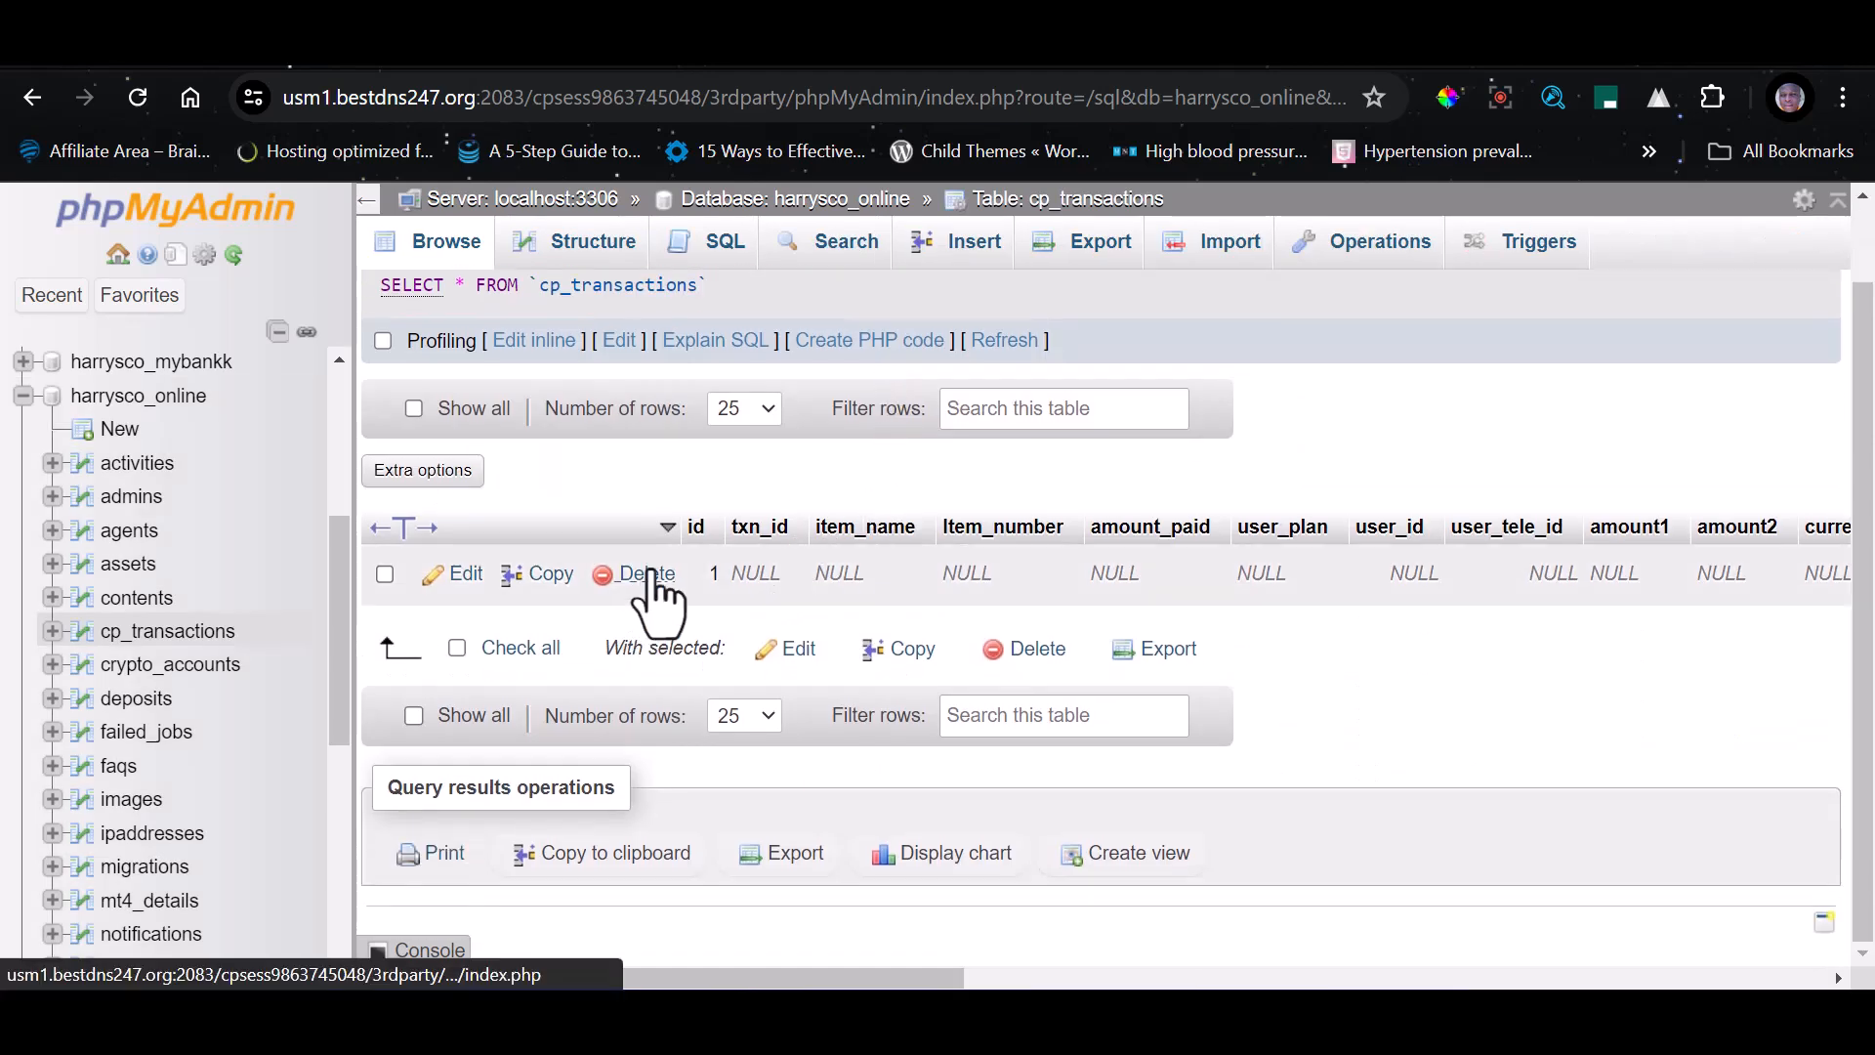
pyautogui.click(647, 575)
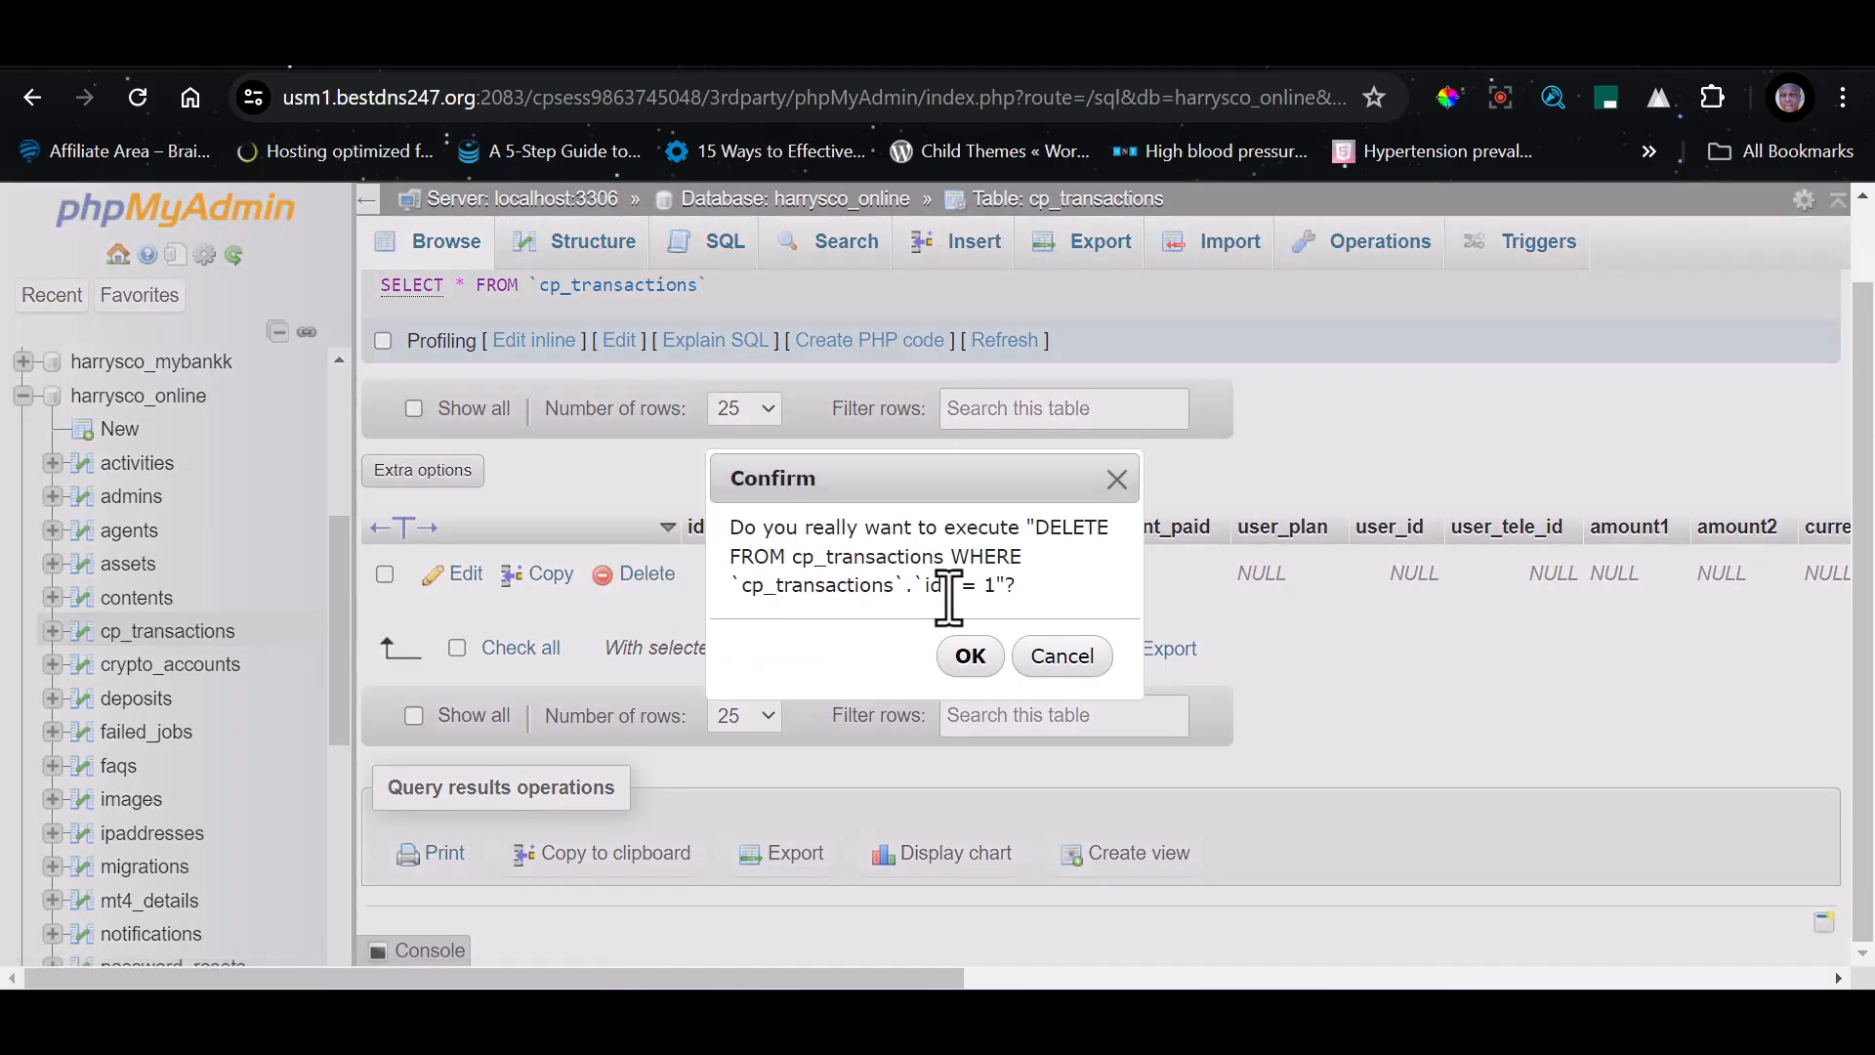
pyautogui.click(967, 653)
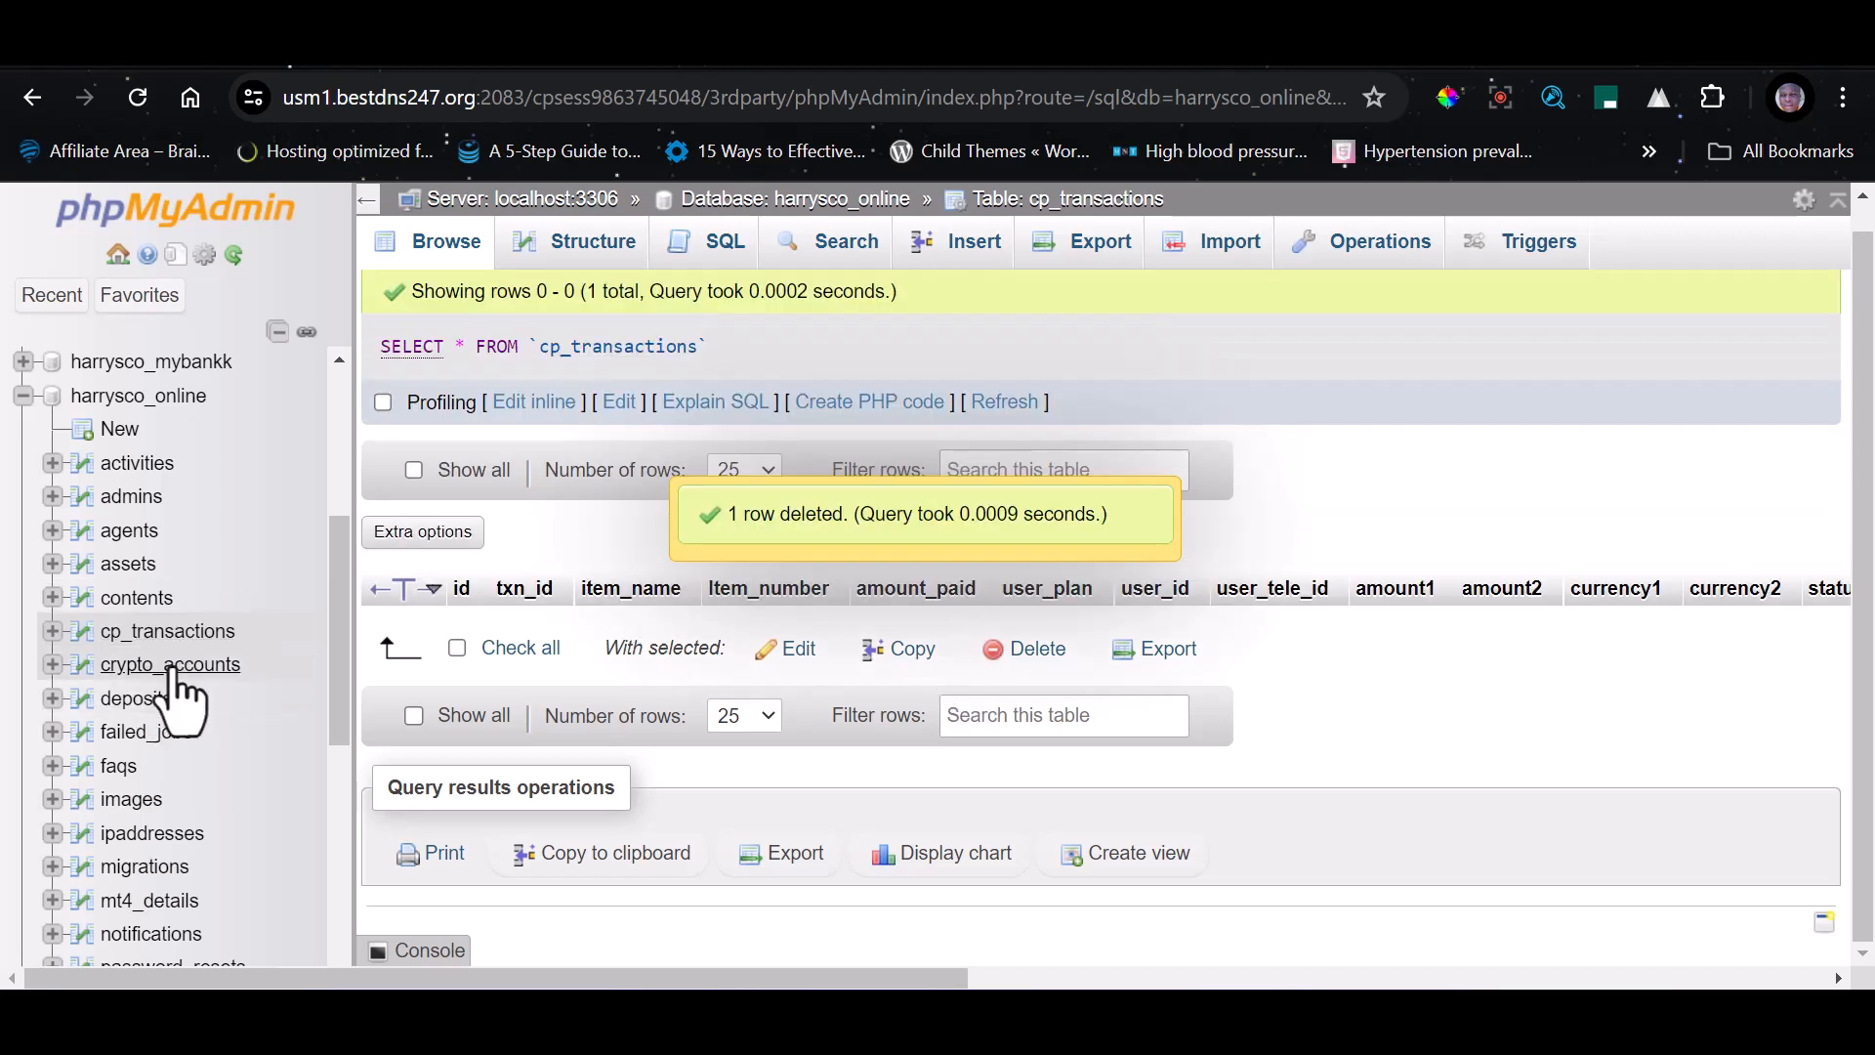
# Delete all rows from the deposits table, keeping foreign key checks enabled
pyautogui.click(137, 700)
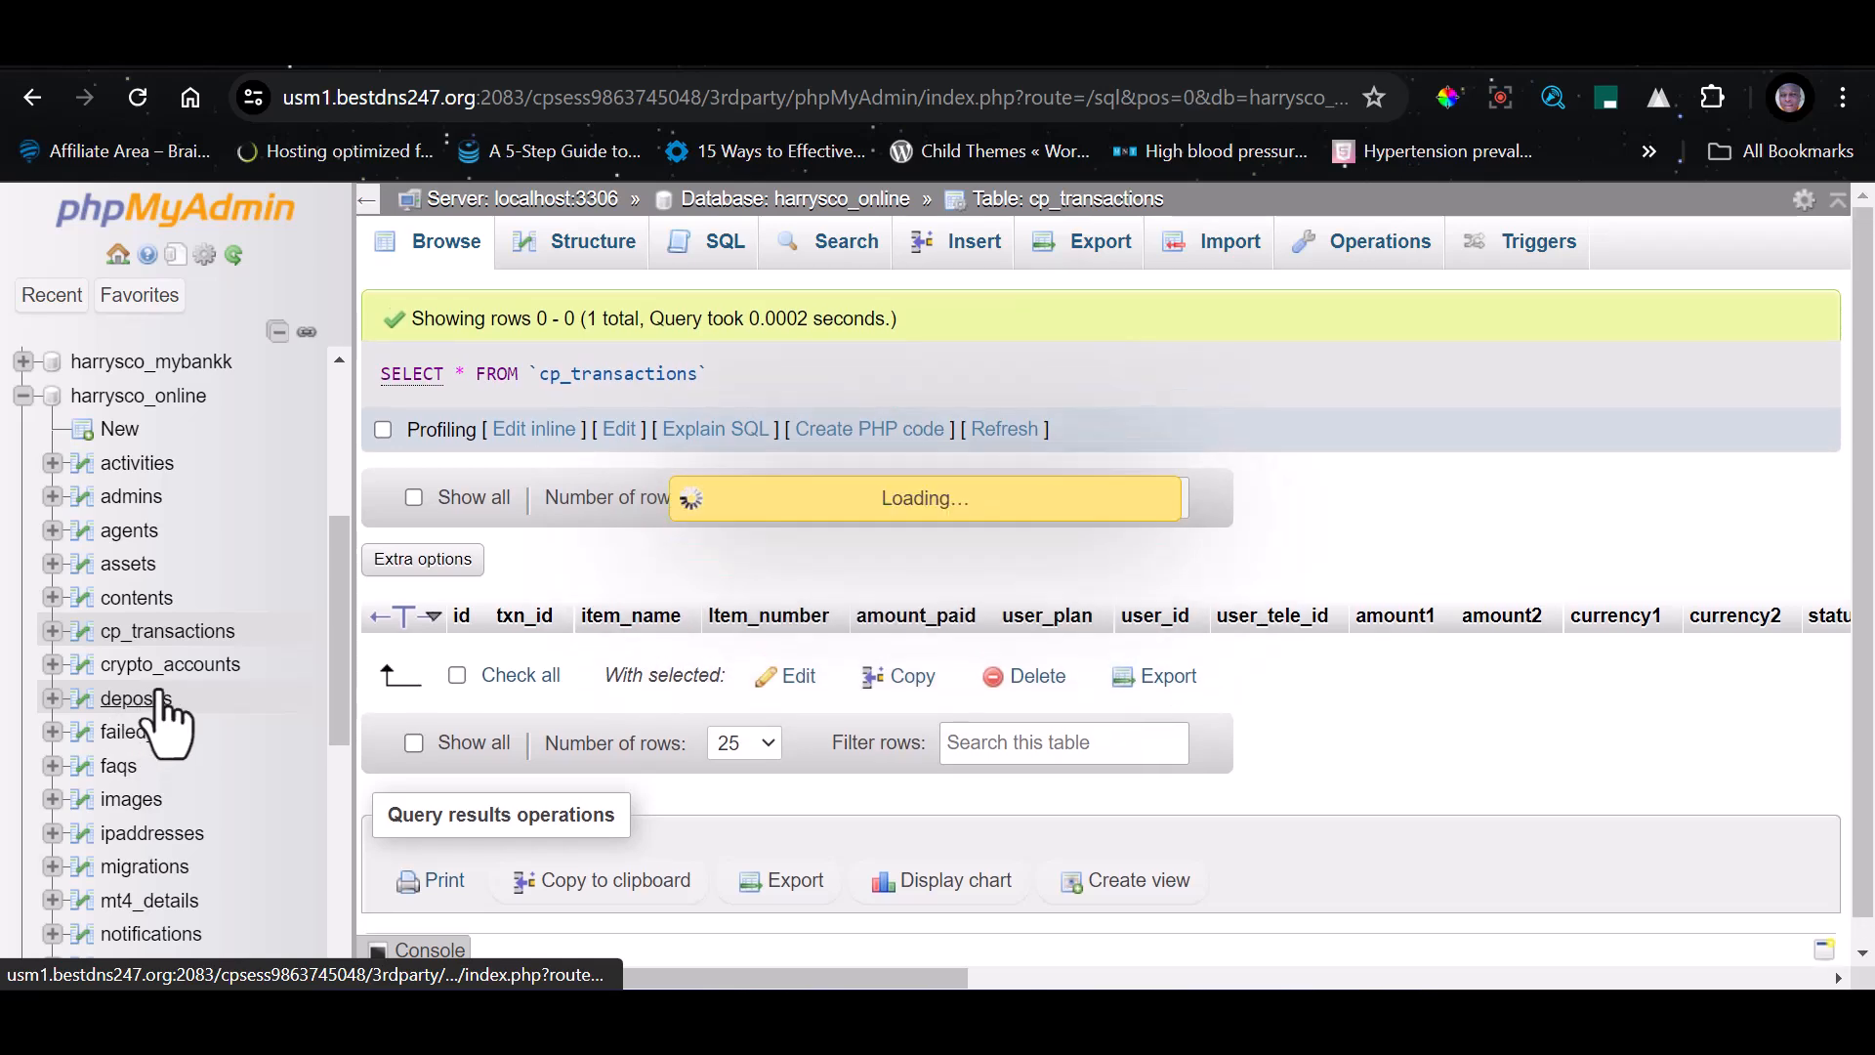
pyautogui.scroll(-1, 840, 625)
pyautogui.scroll(-2, 840, 625)
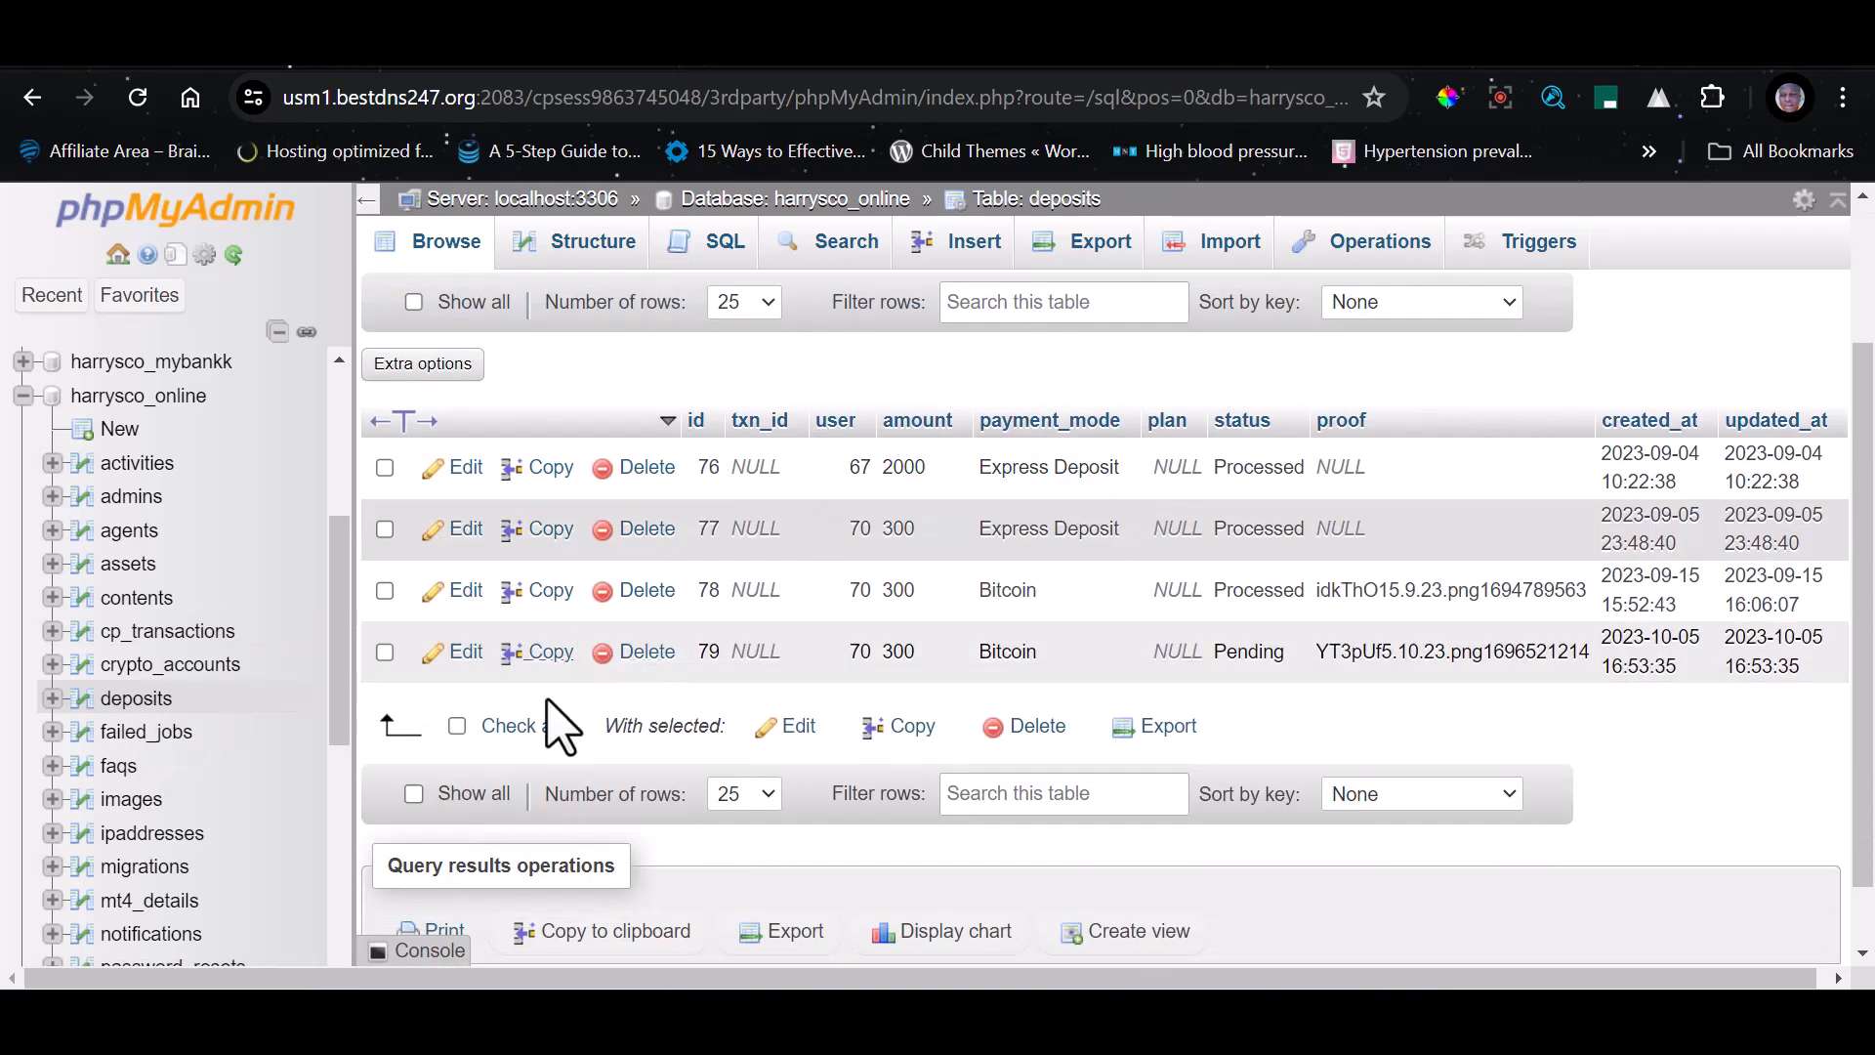
pyautogui.click(517, 738)
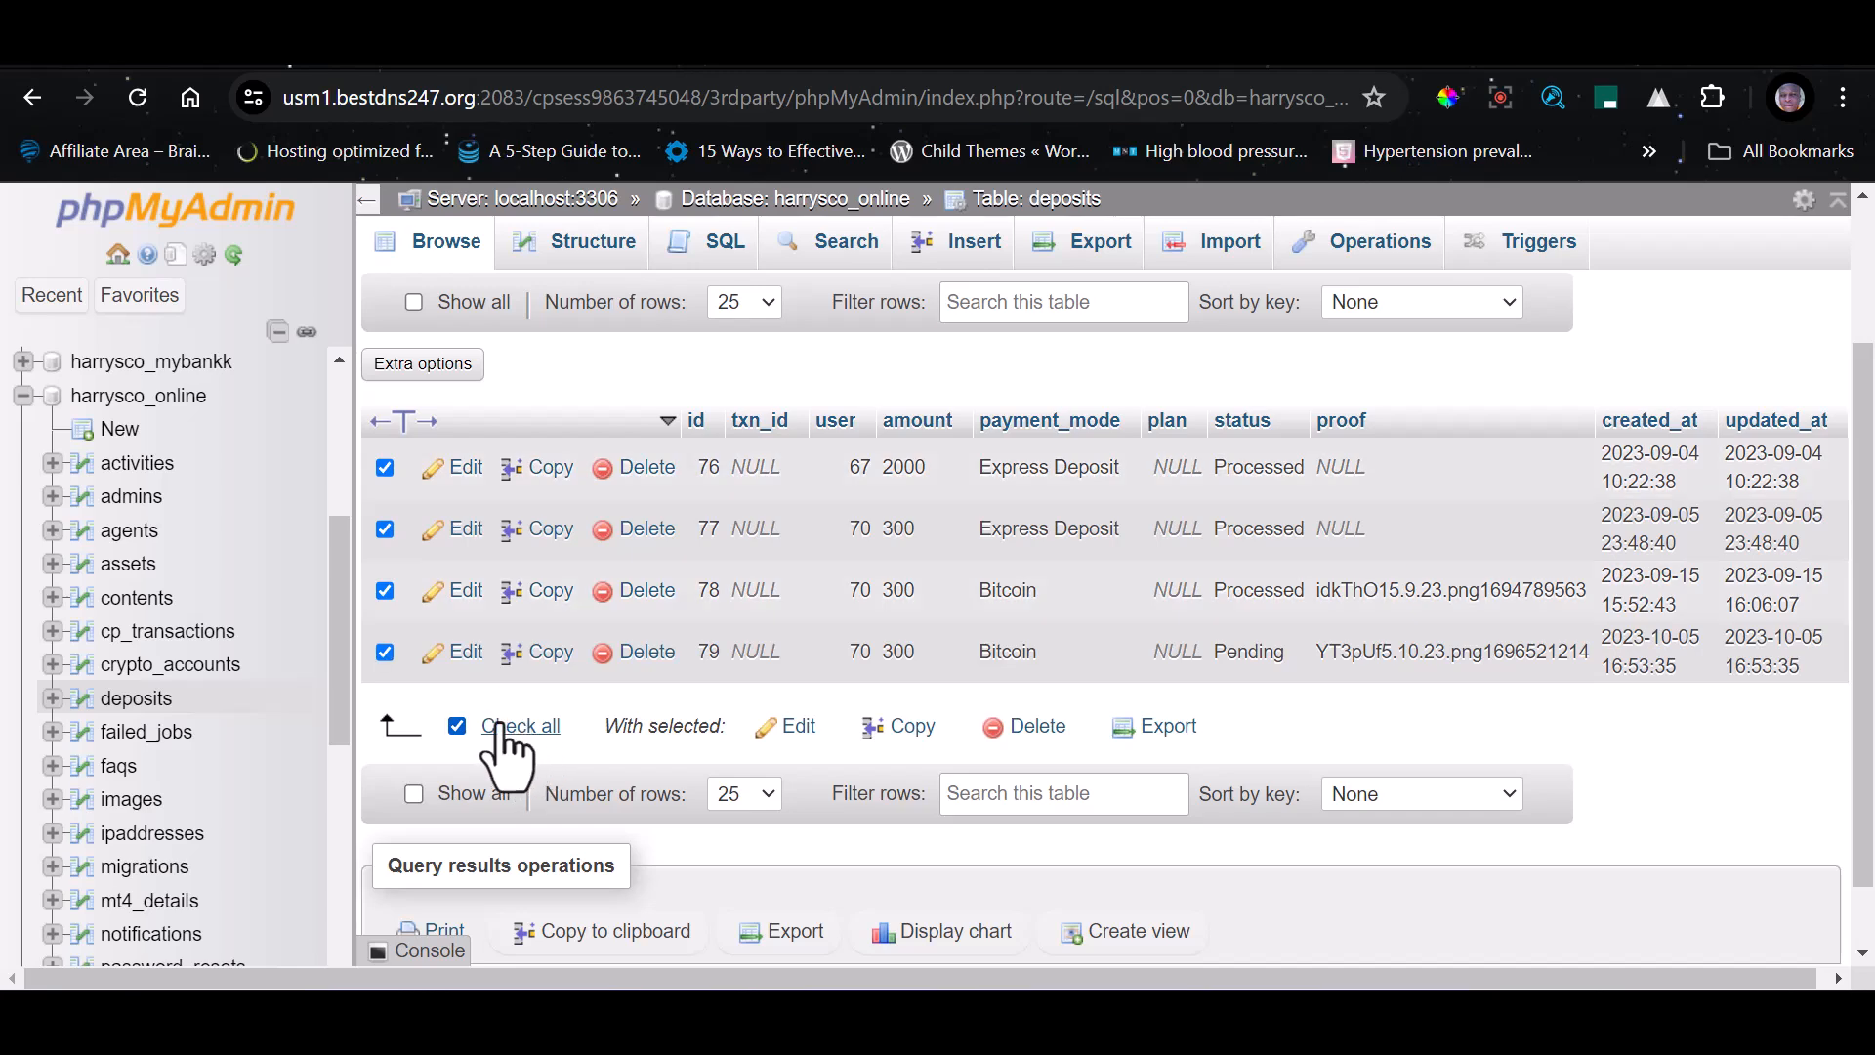
pyautogui.click(1021, 740)
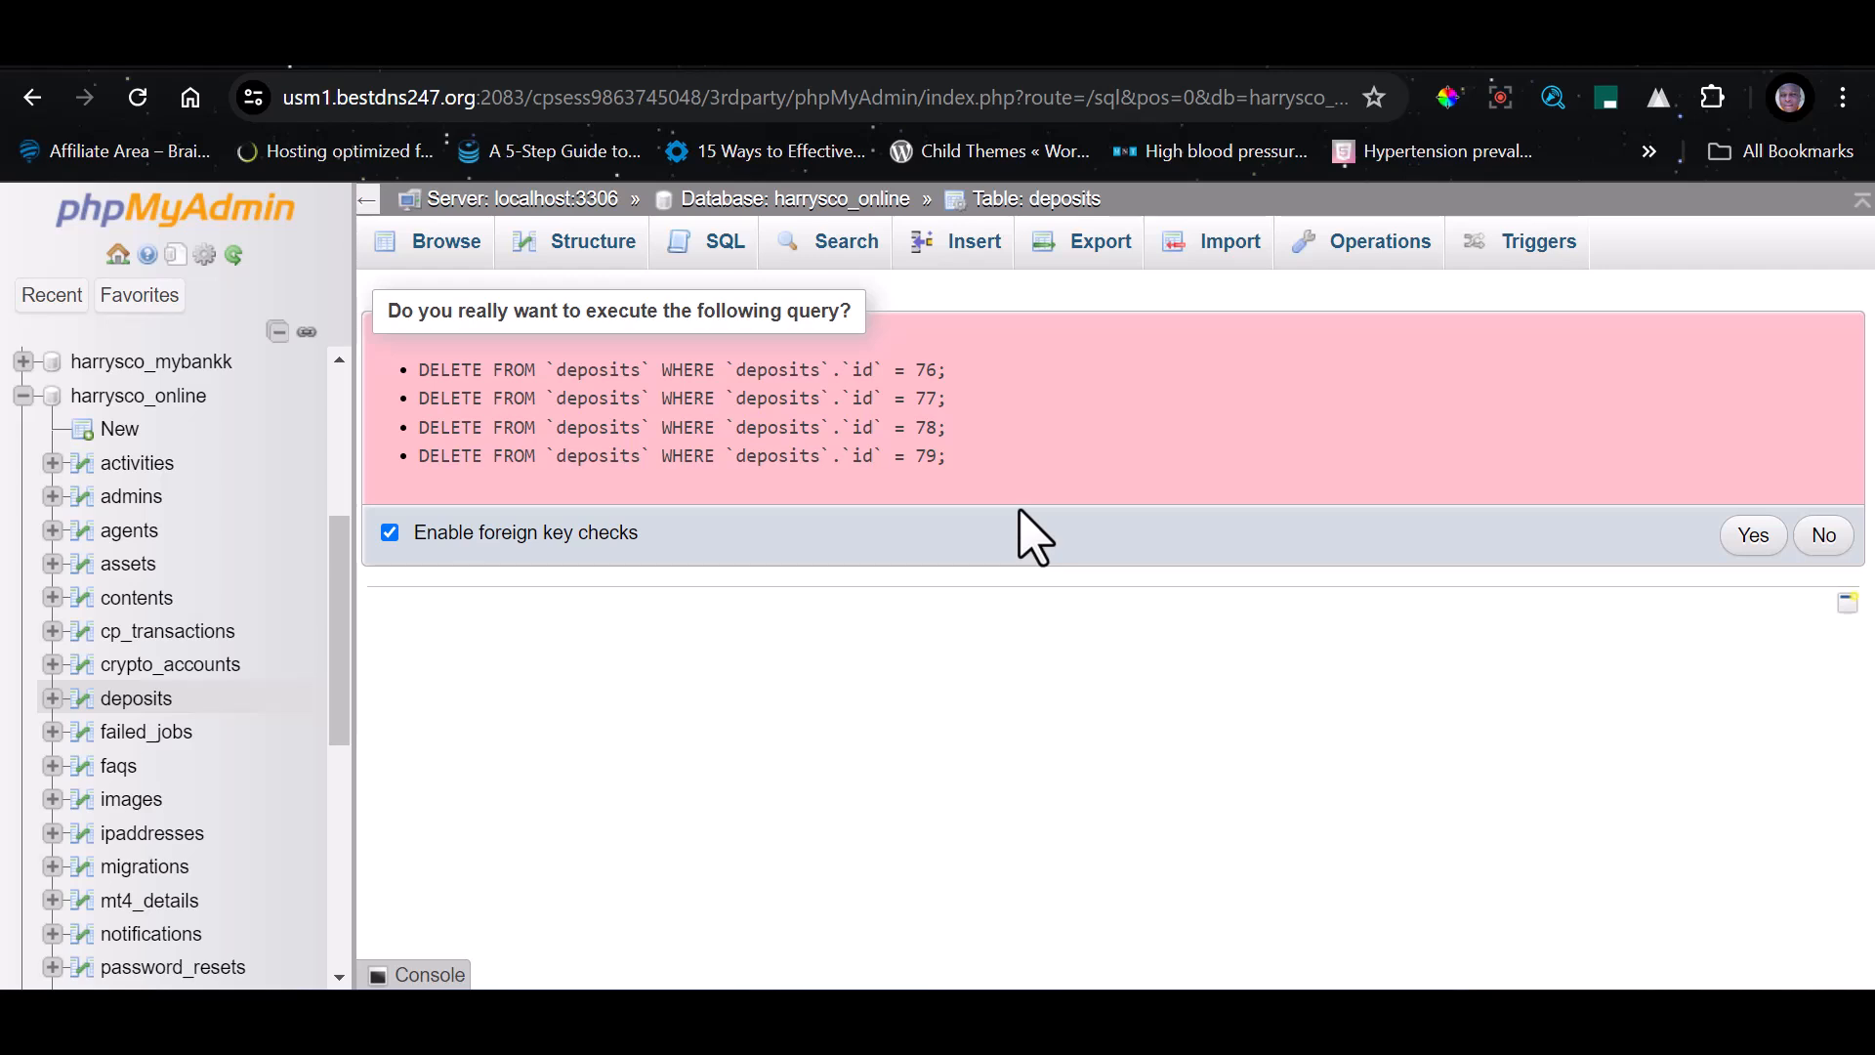
pyautogui.click(1762, 539)
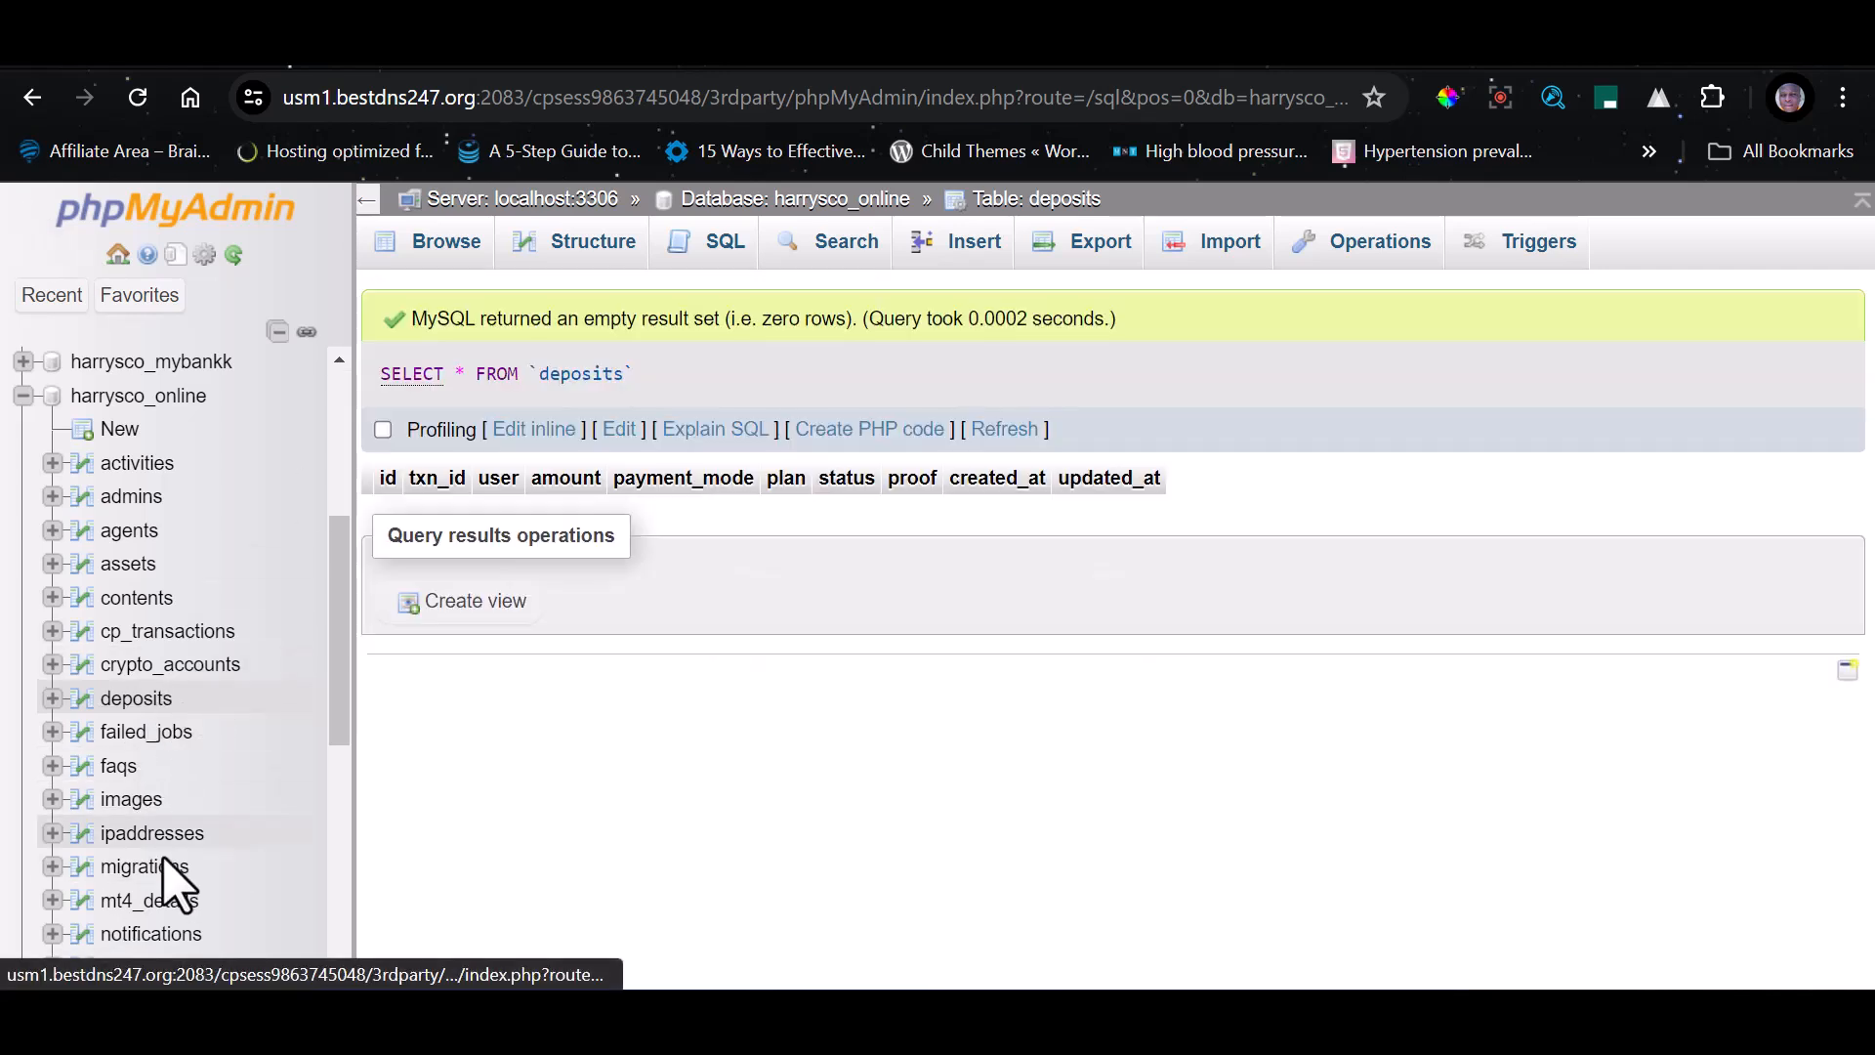
# Show all rows of the tp__transactions table and delete every one of them
pyautogui.scroll(-2, 137, 835)
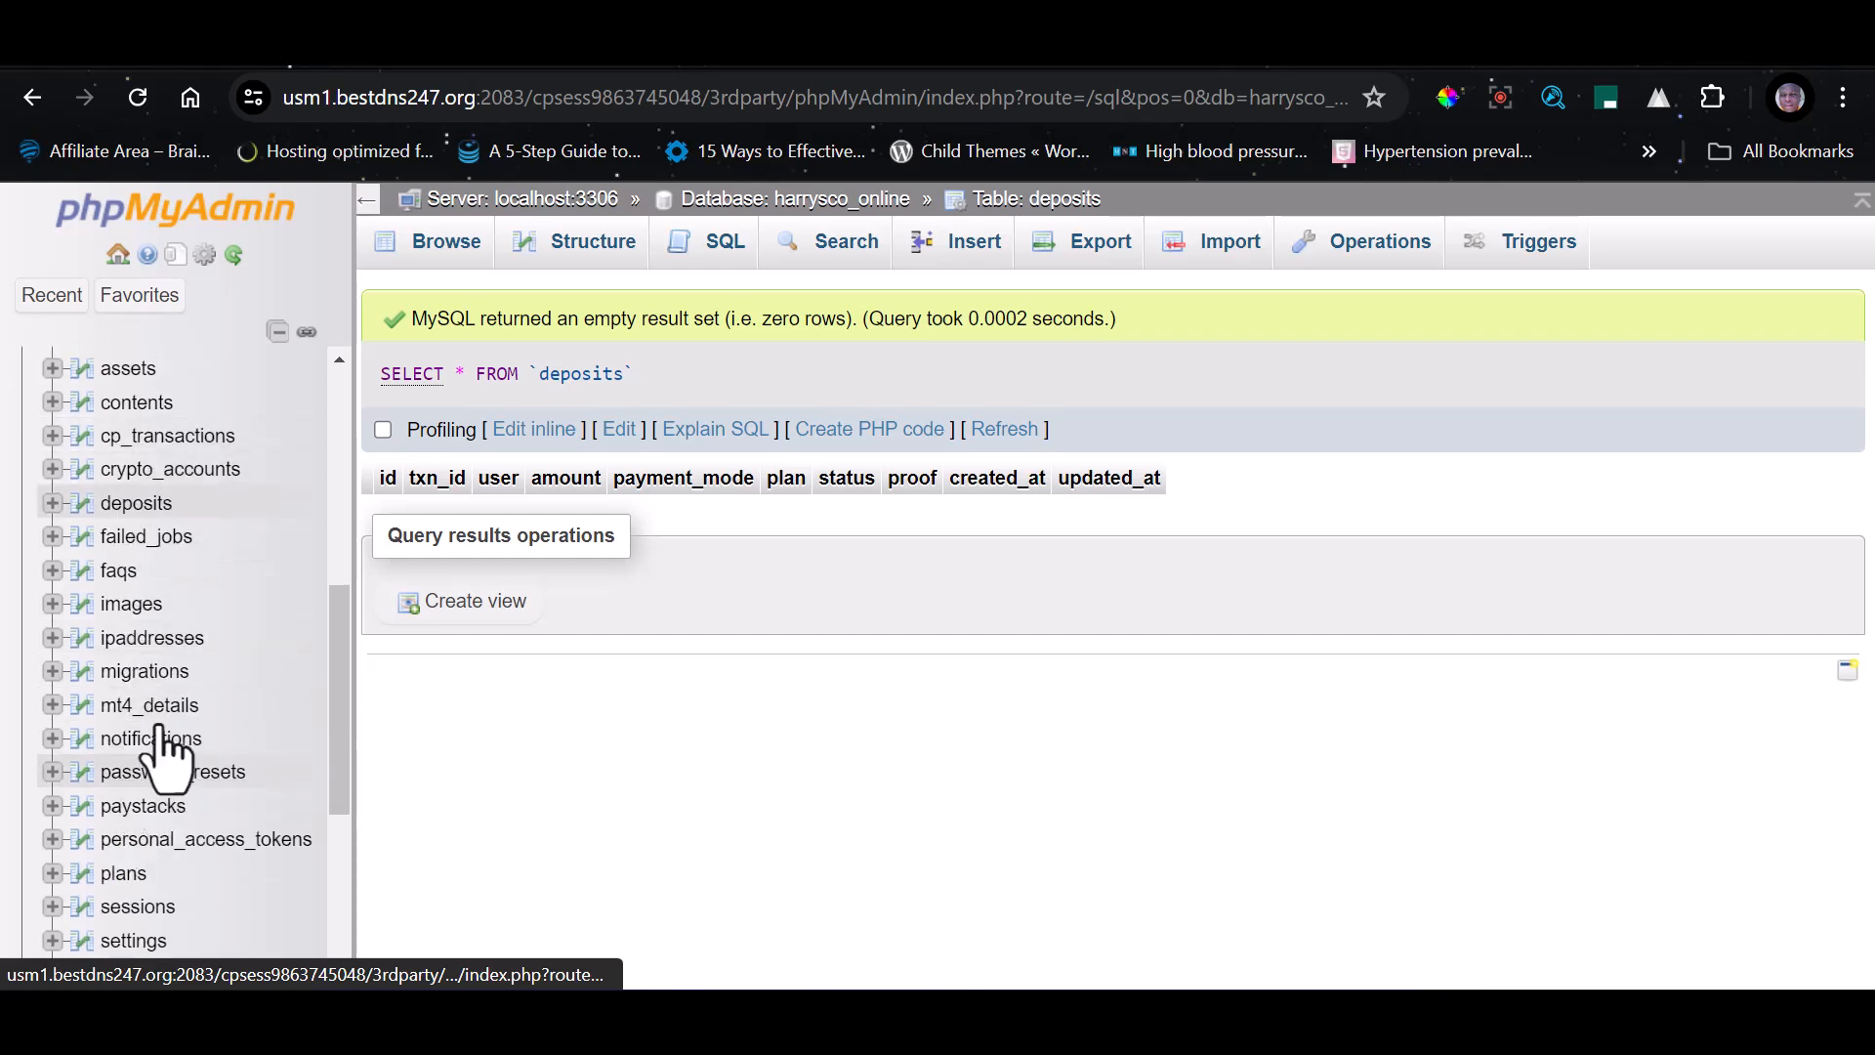
pyautogui.scroll(-4, 161, 644)
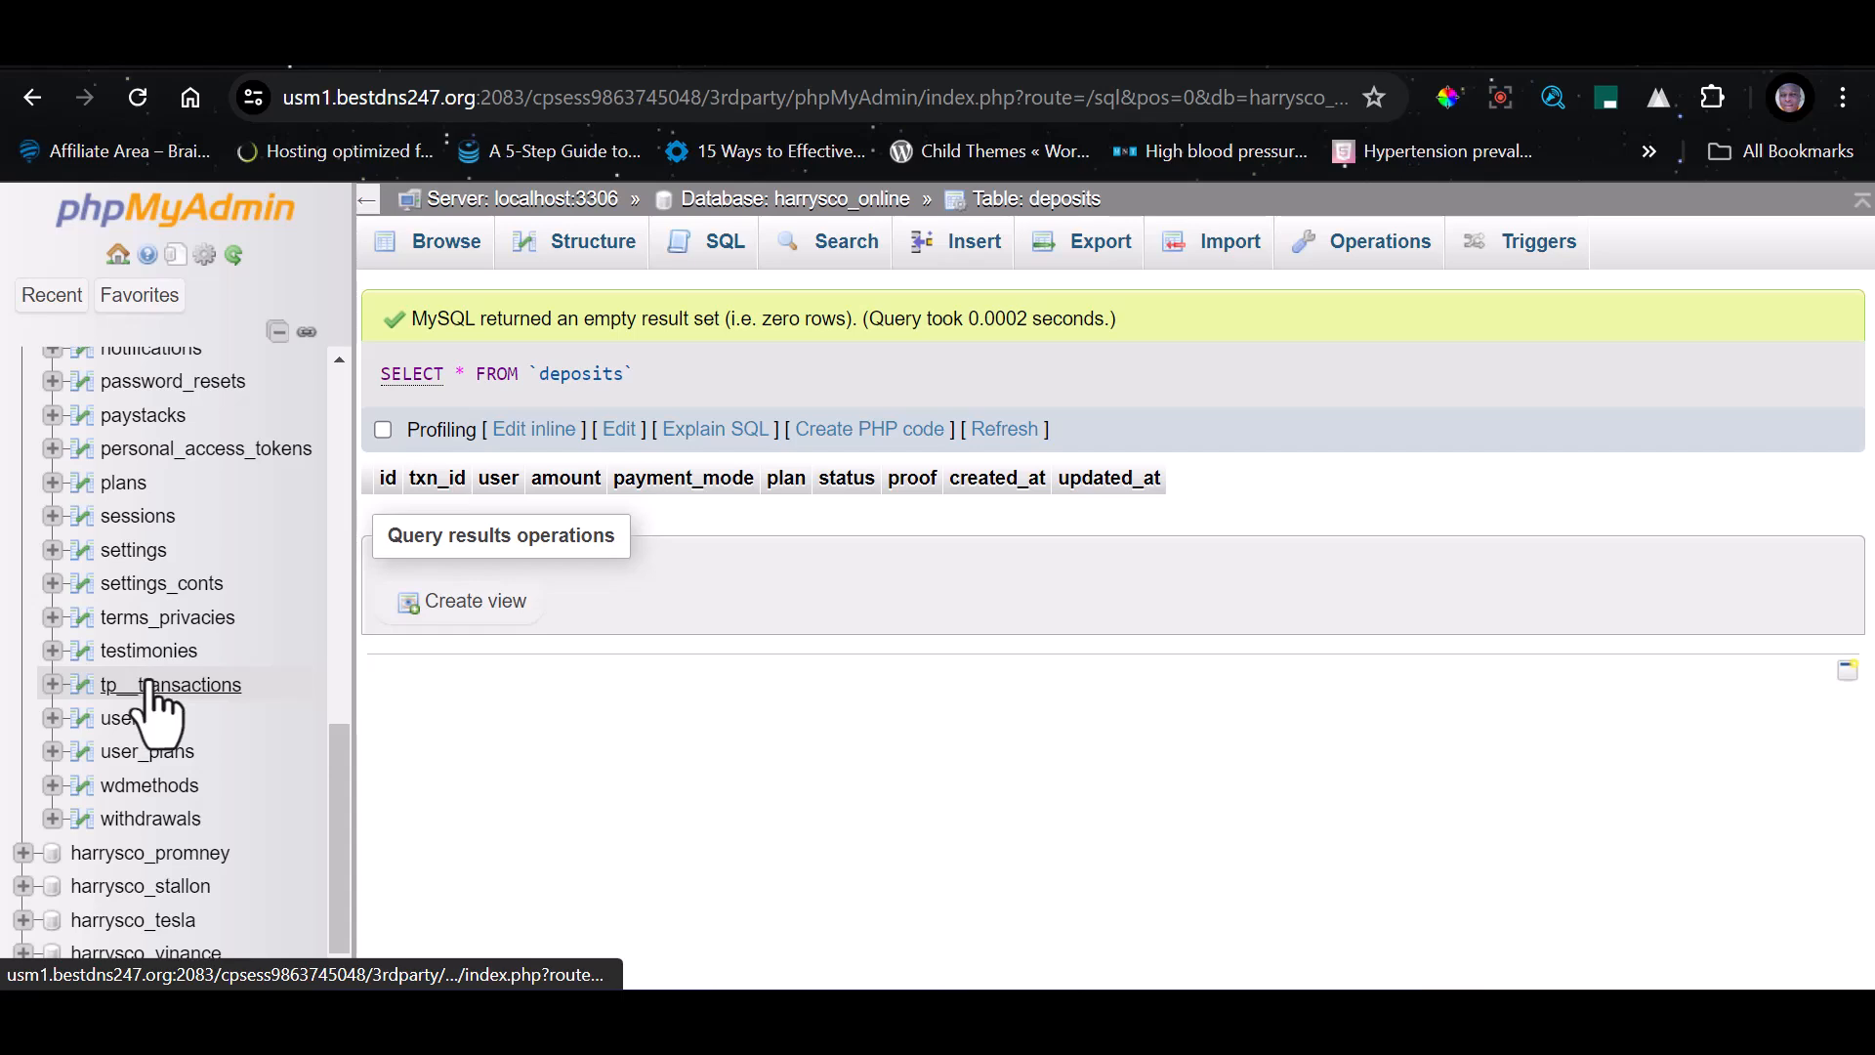
pyautogui.click(148, 685)
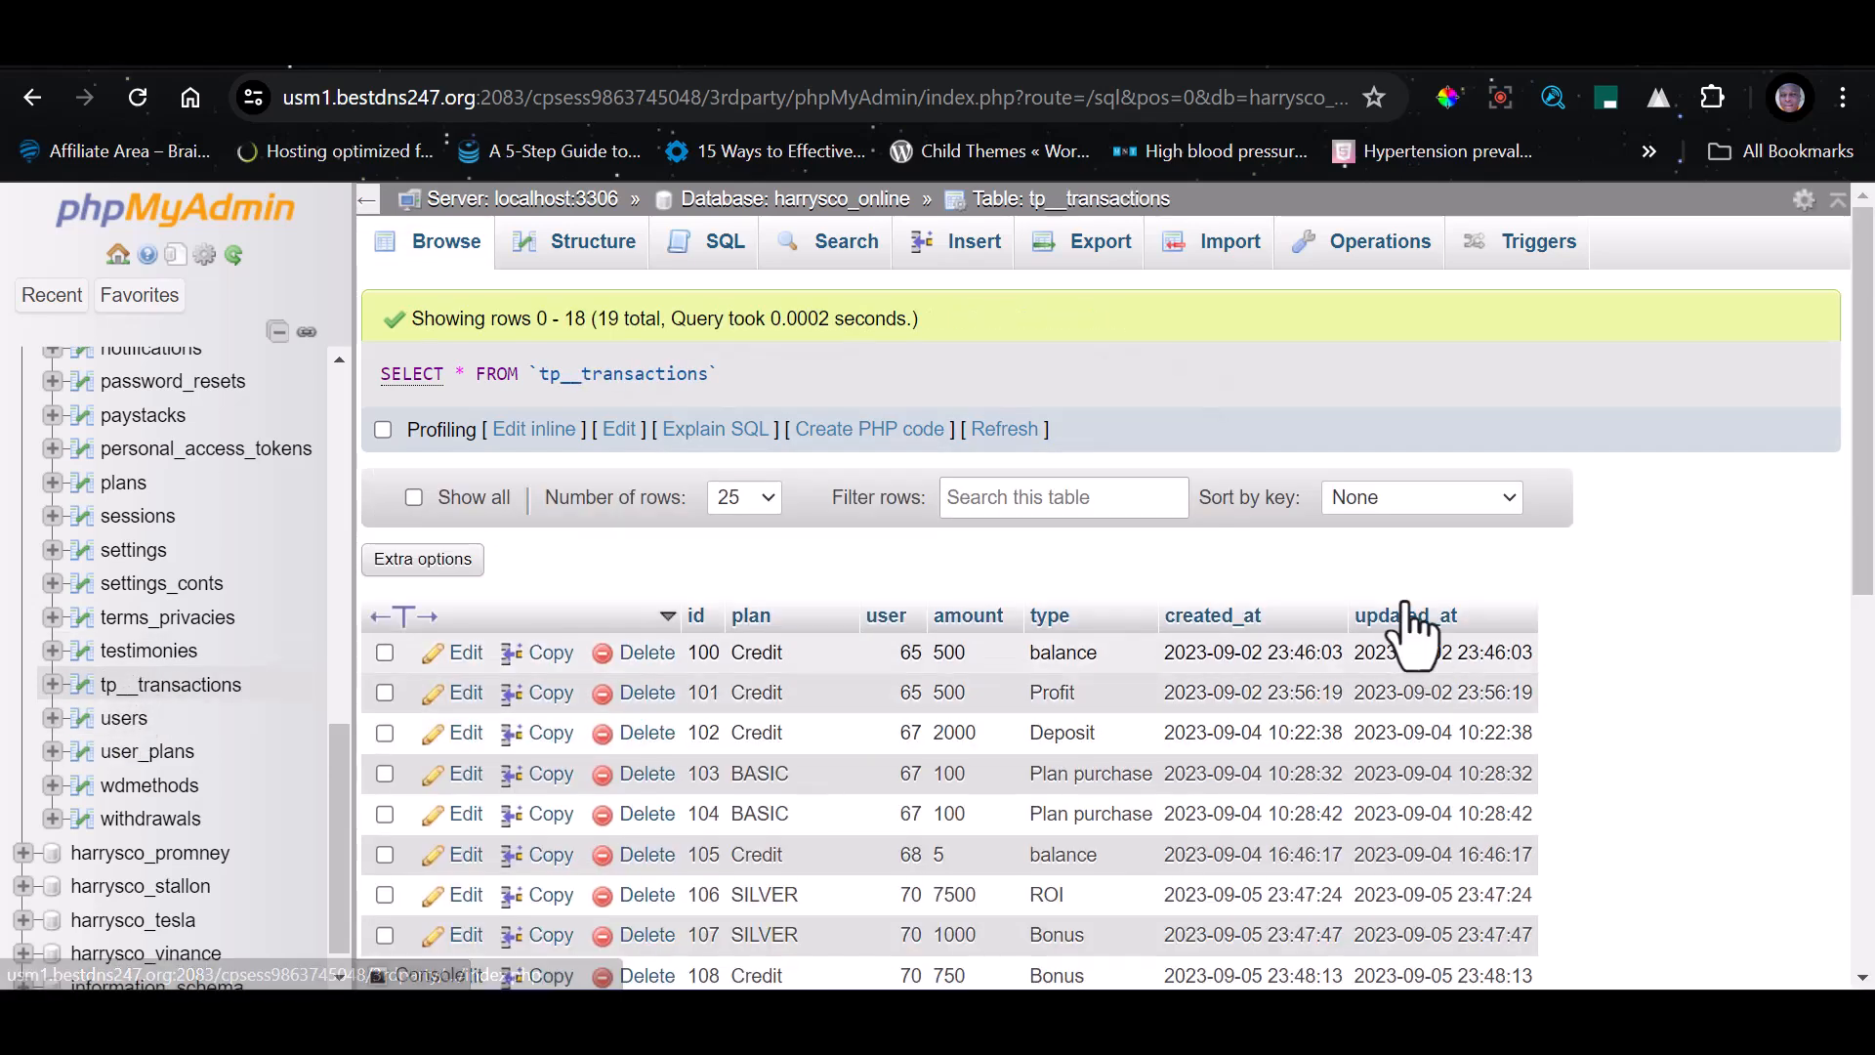
pyautogui.scroll(-8, 840, 683)
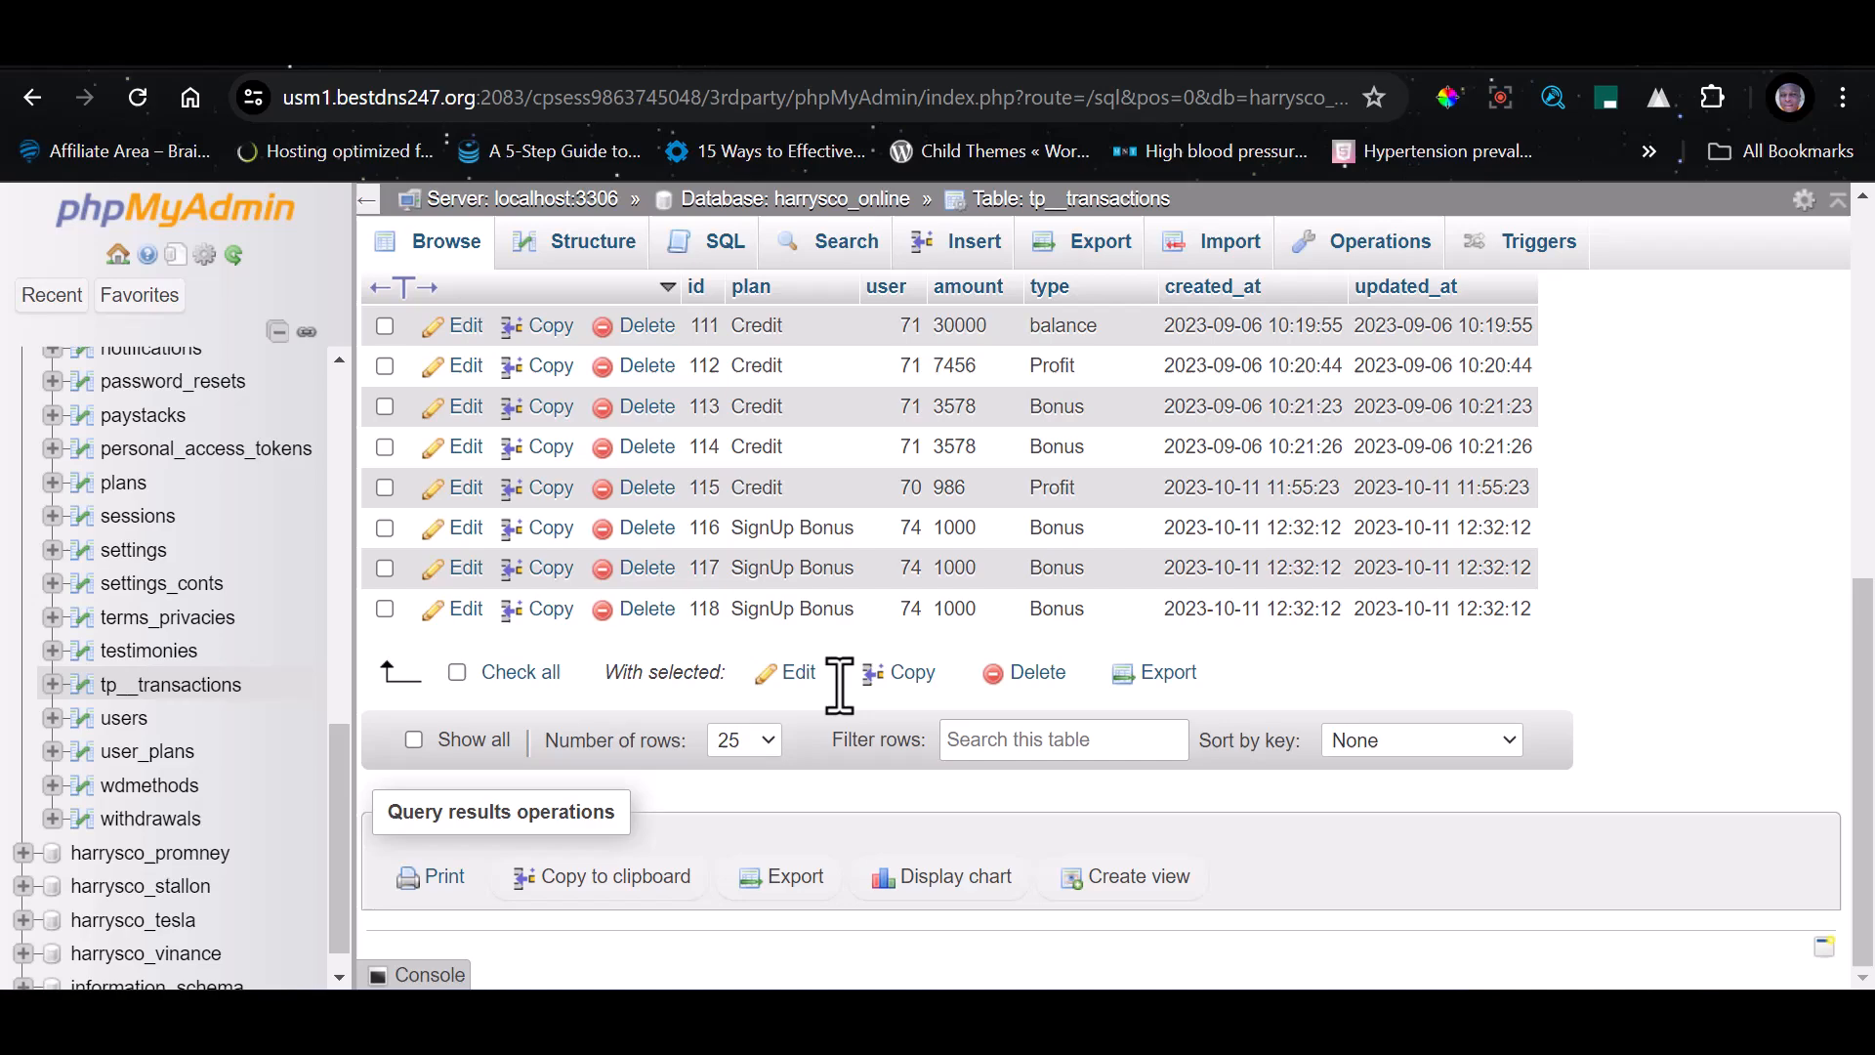
pyautogui.click(467, 743)
pyautogui.click(962, 669)
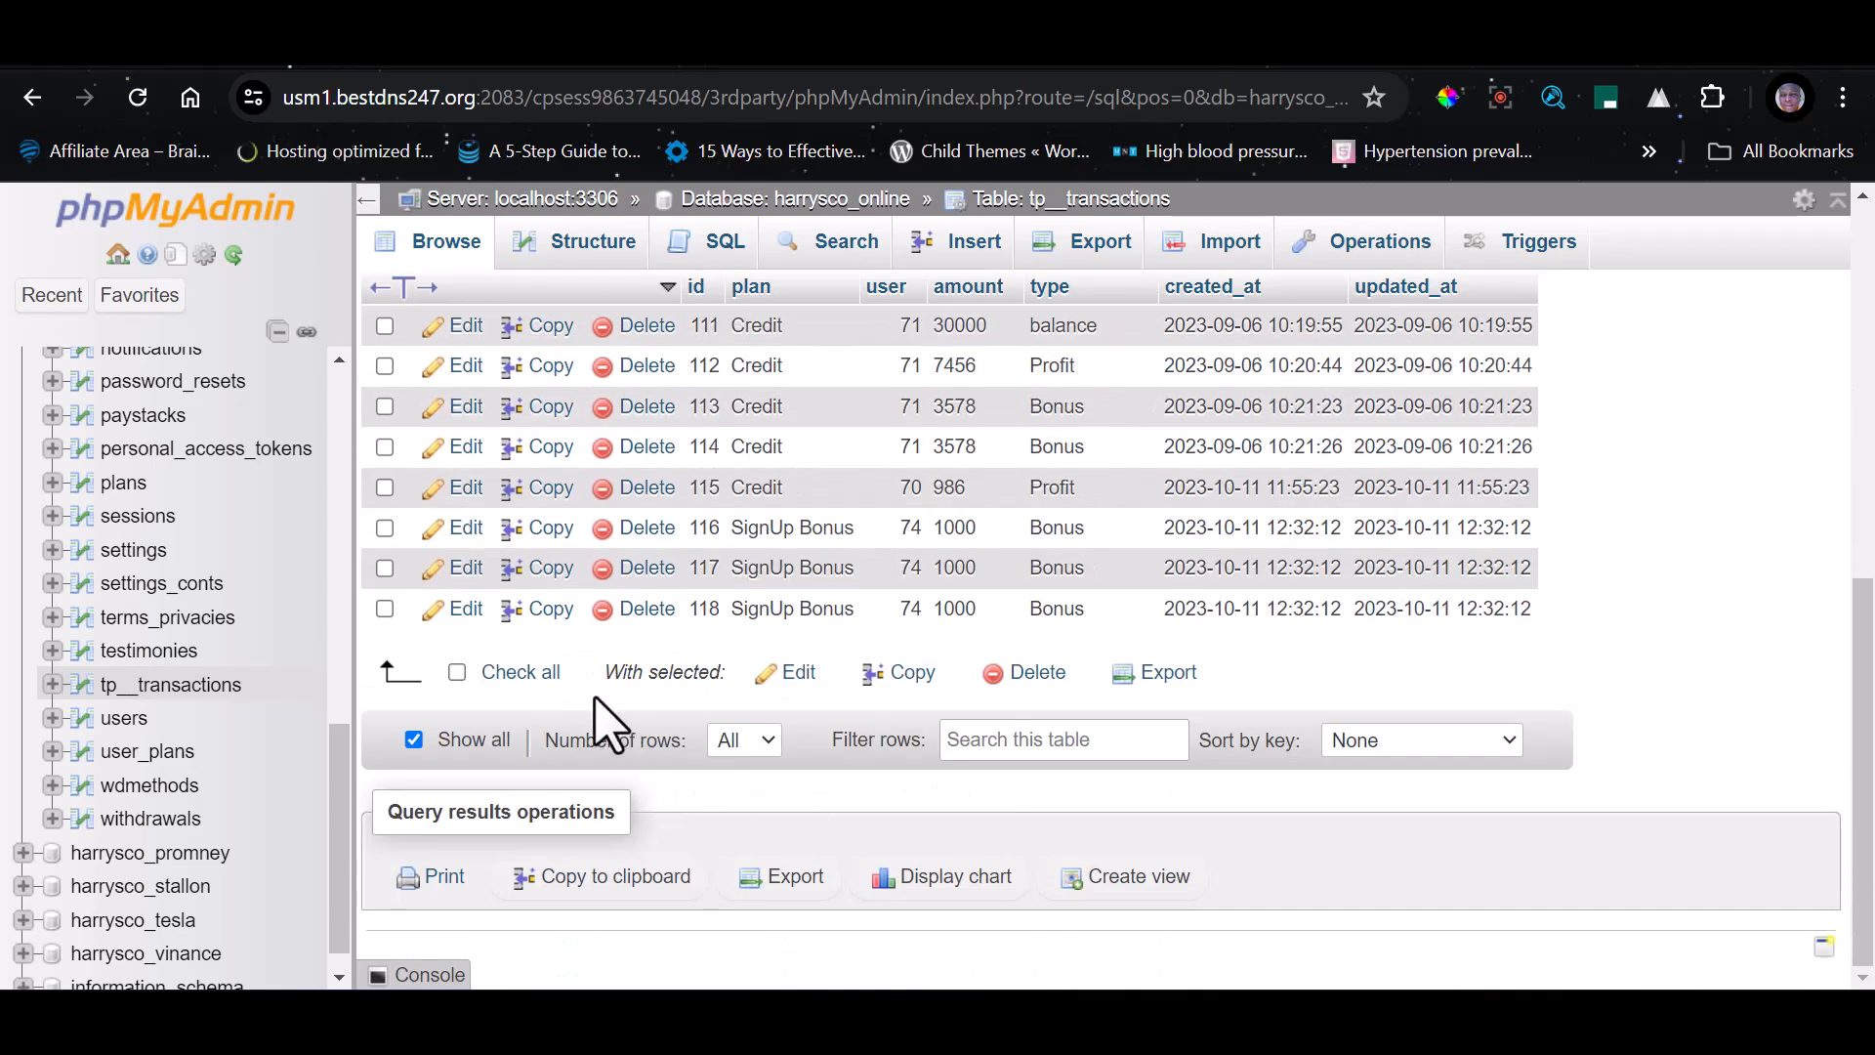
pyautogui.click(532, 672)
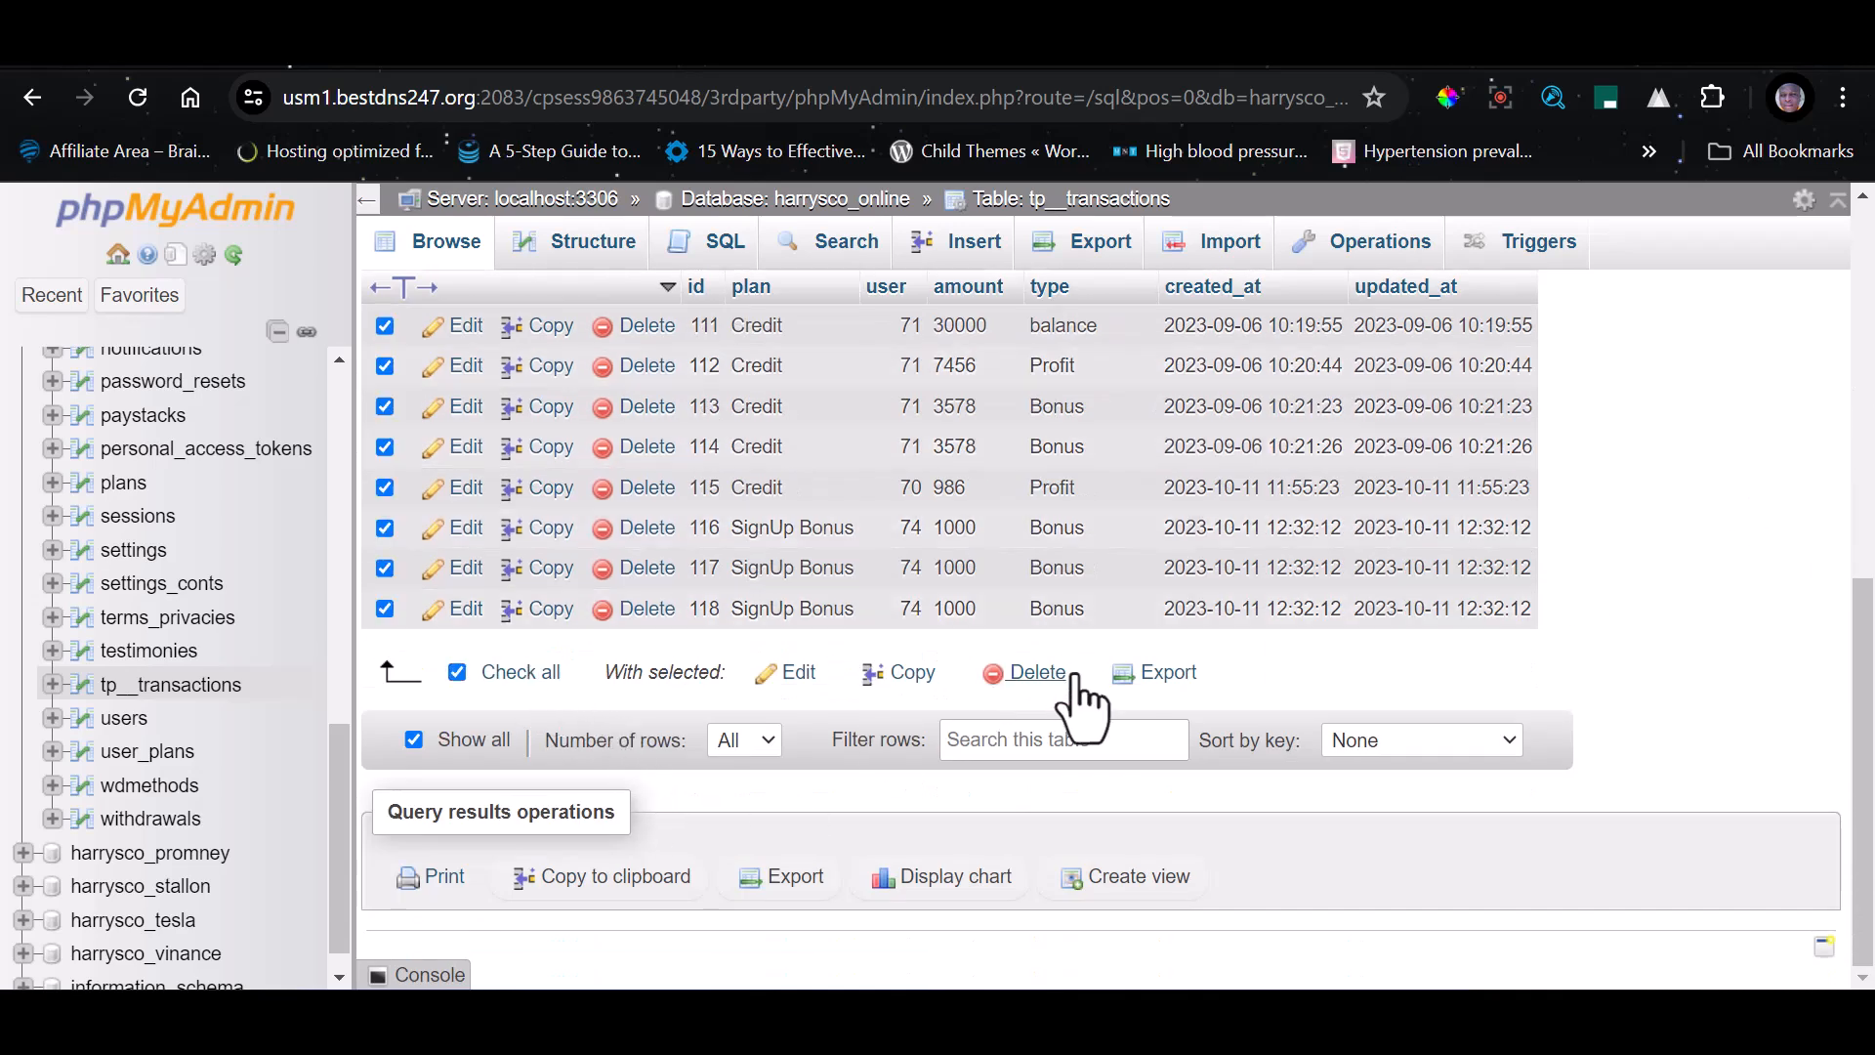
pyautogui.click(1020, 674)
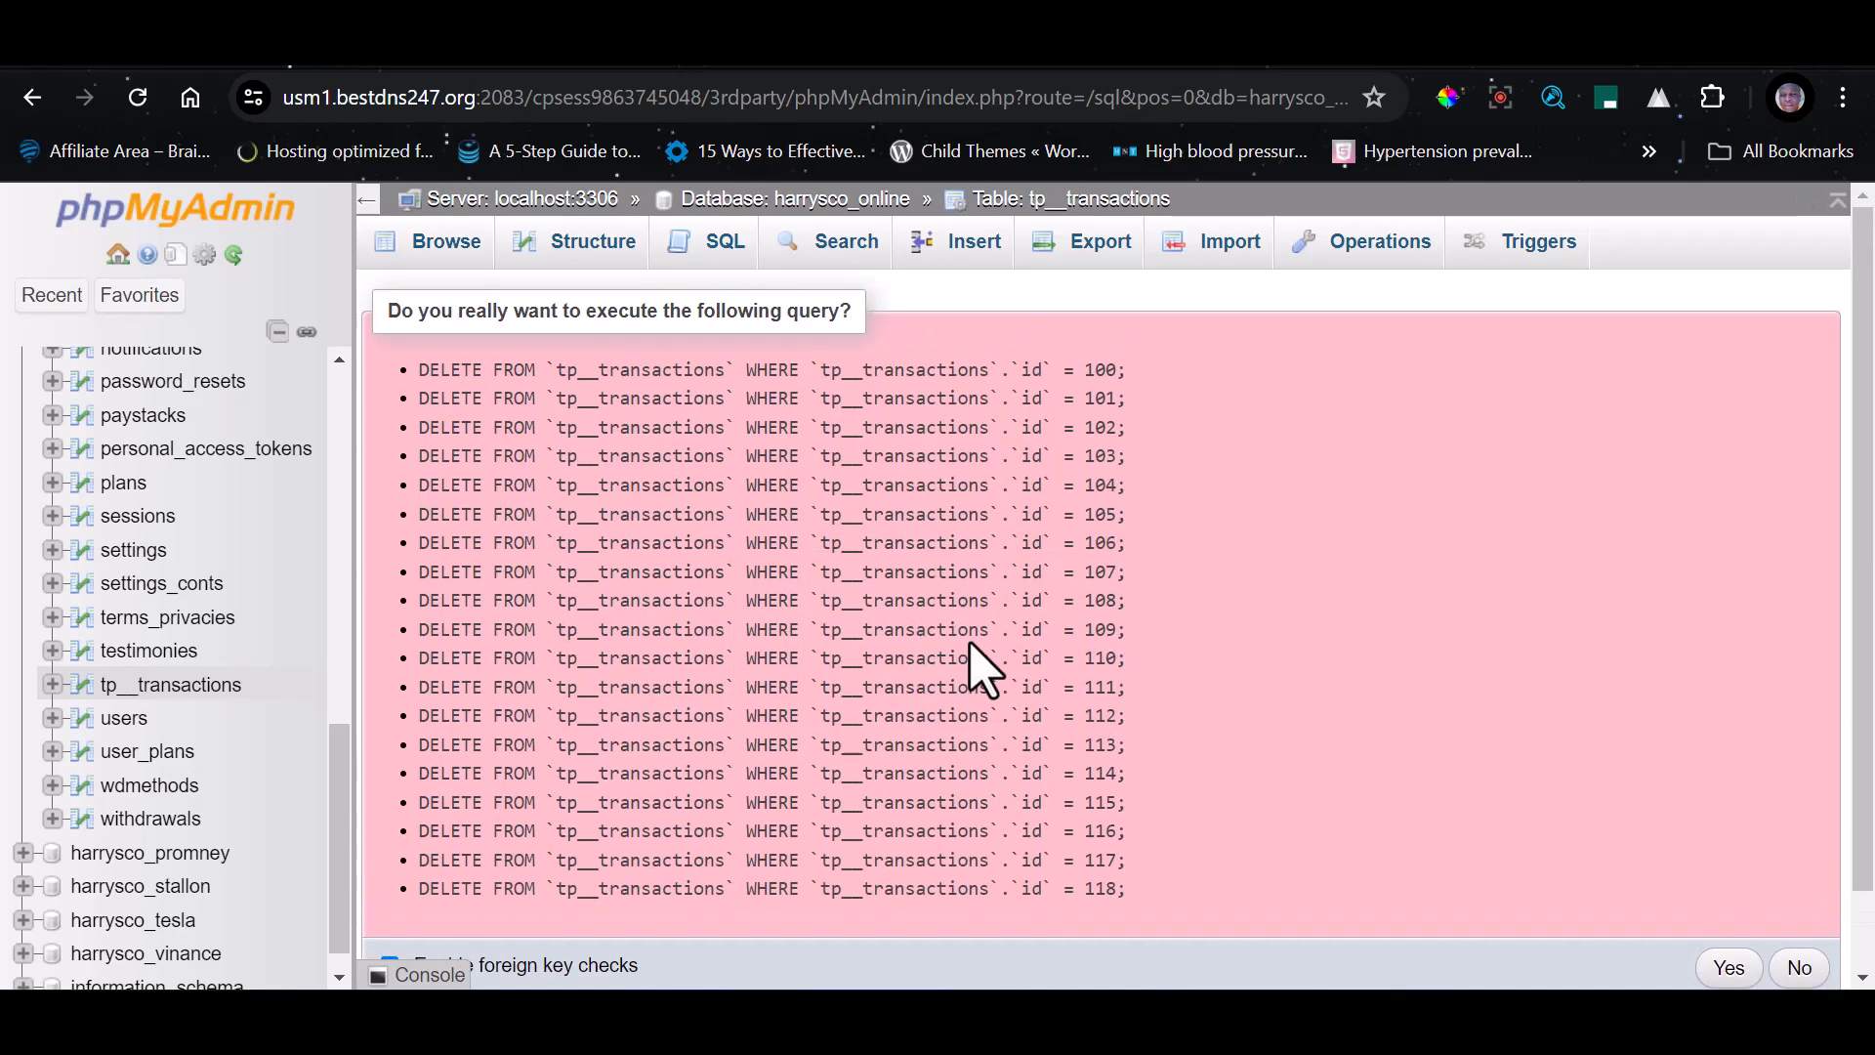
pyautogui.scroll(-2, 1582, 723)
pyautogui.click(1728, 881)
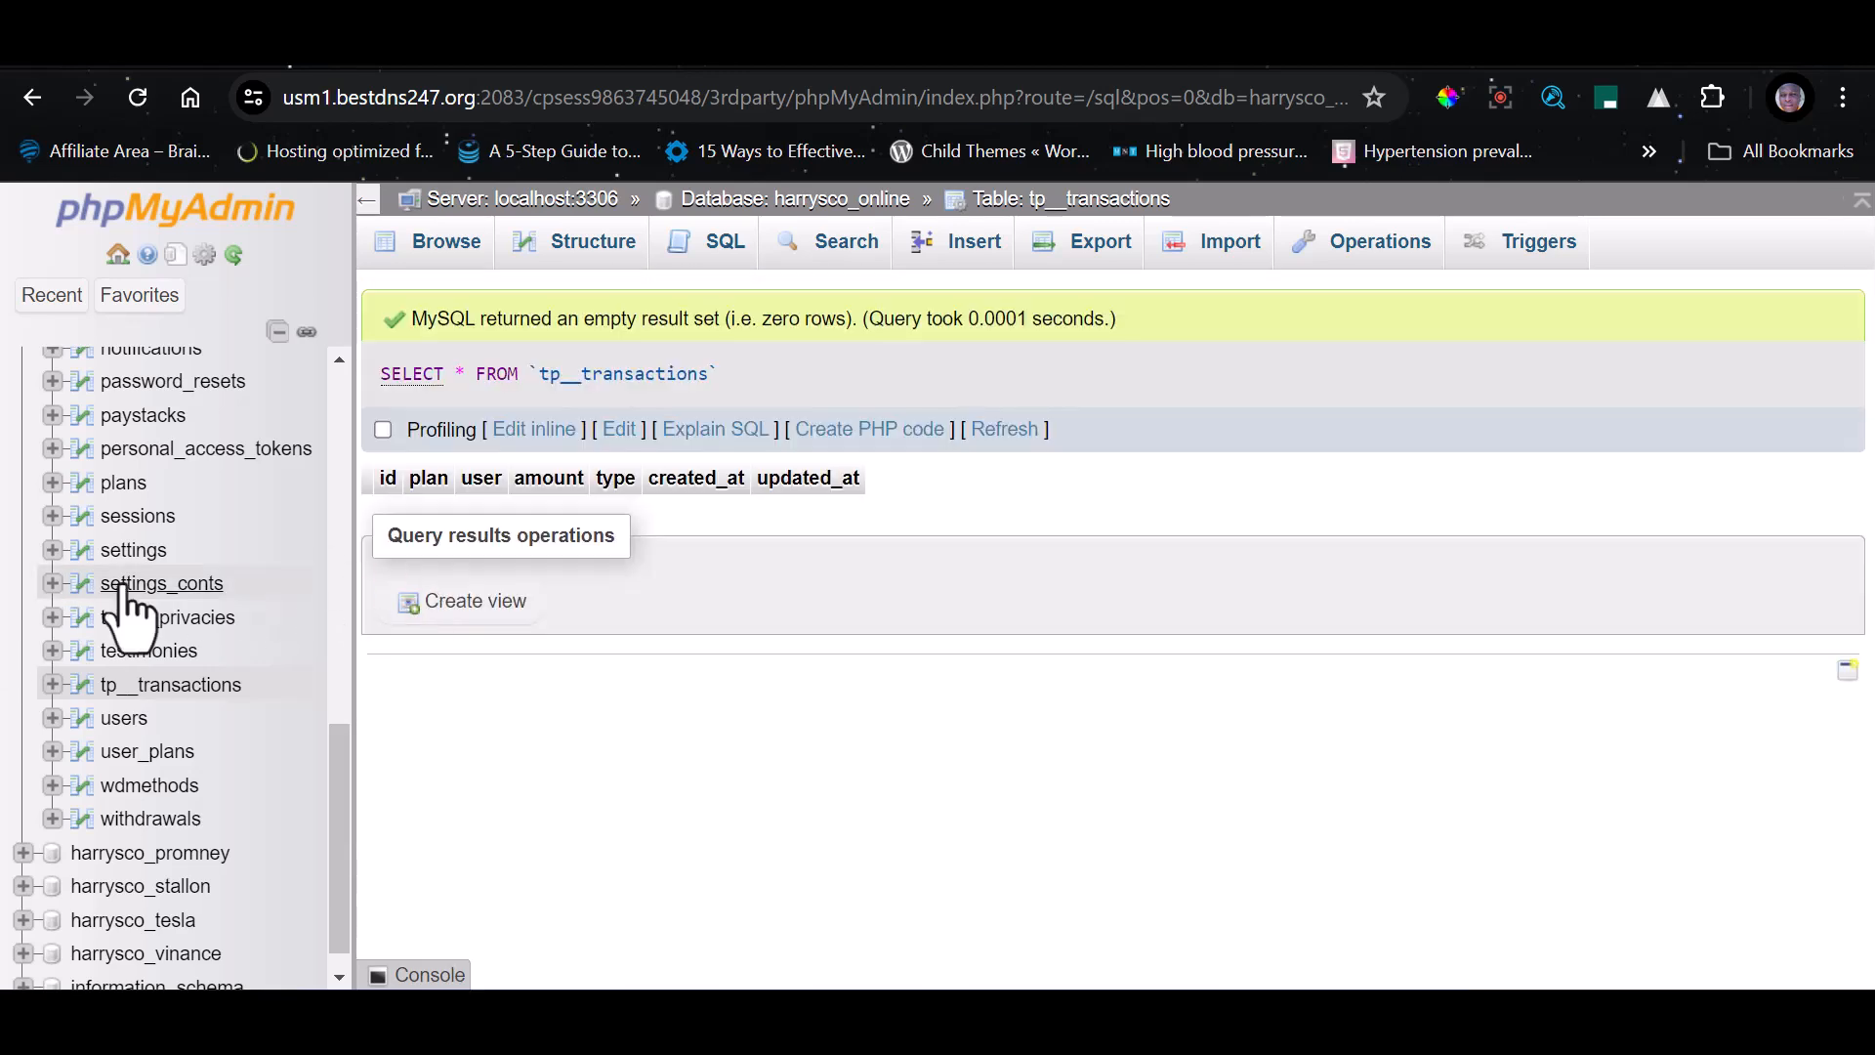
# Show all rows of the users table and delete every user record, keeping foreign key checks enabled
pyautogui.click(131, 719)
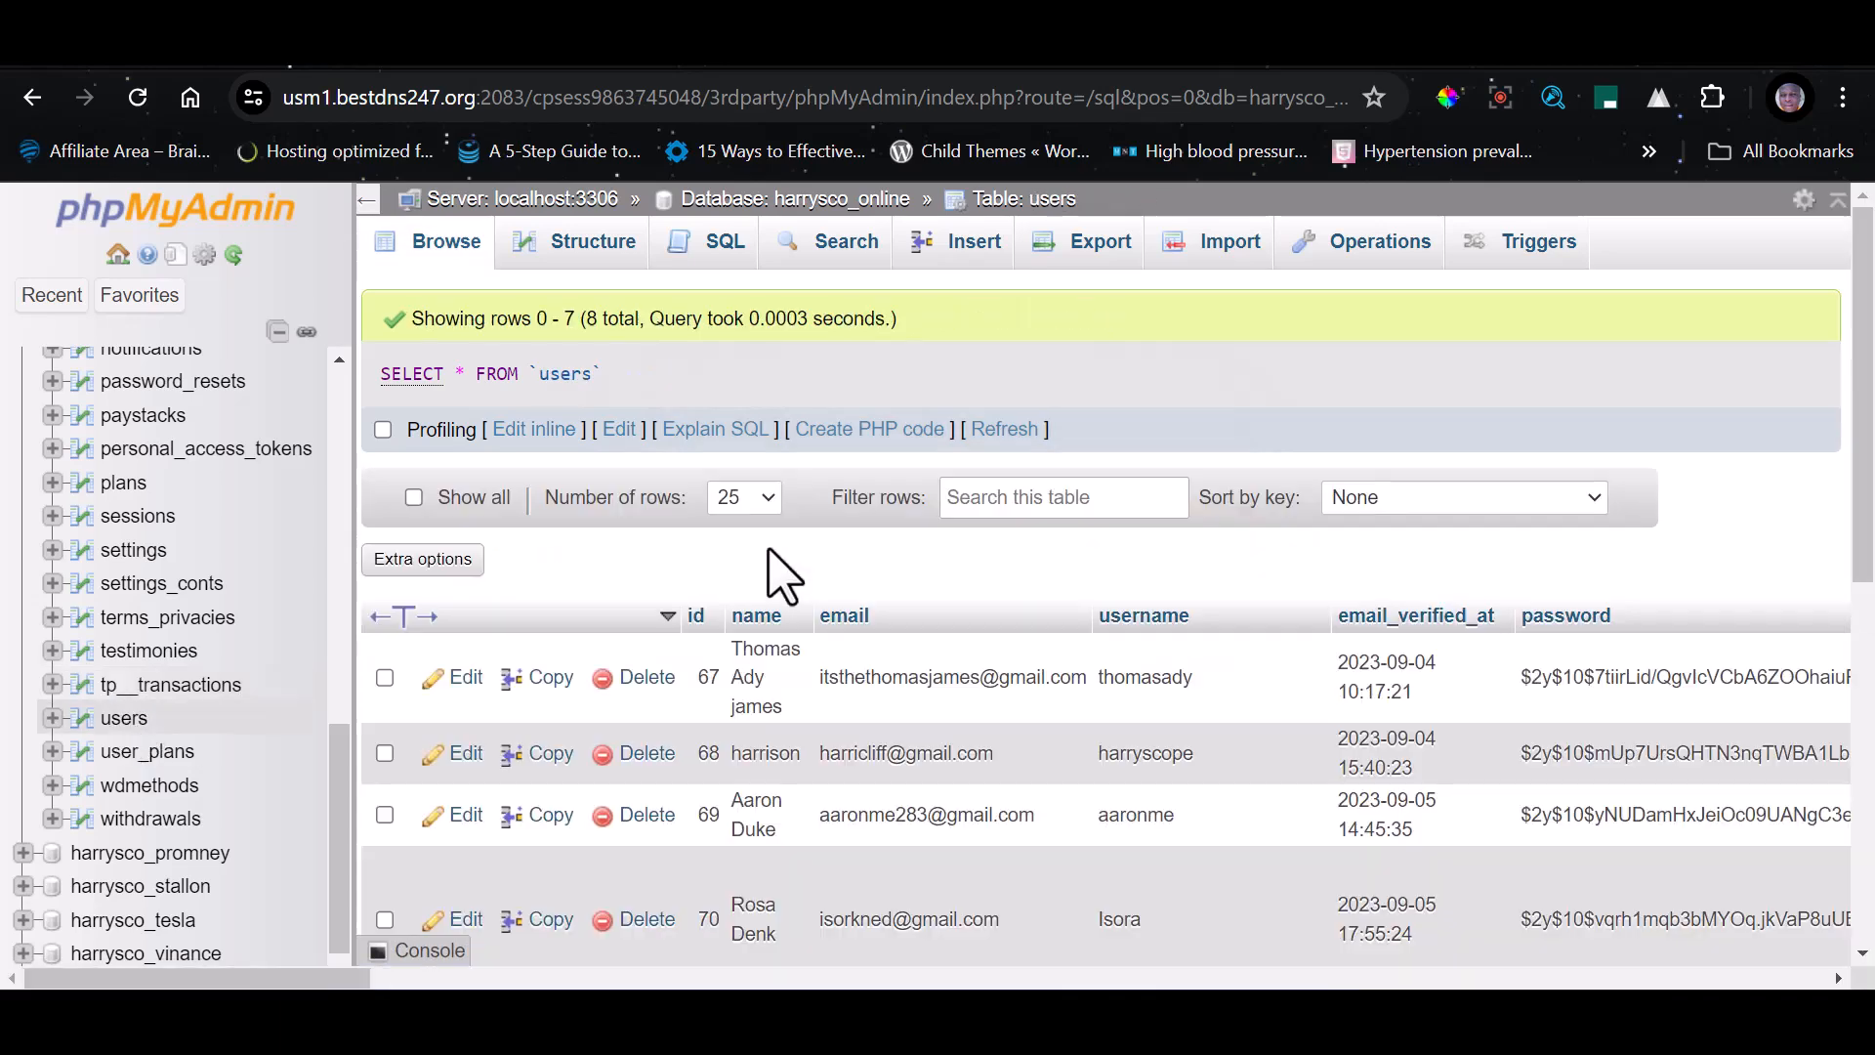
pyautogui.scroll(-8, 782, 576)
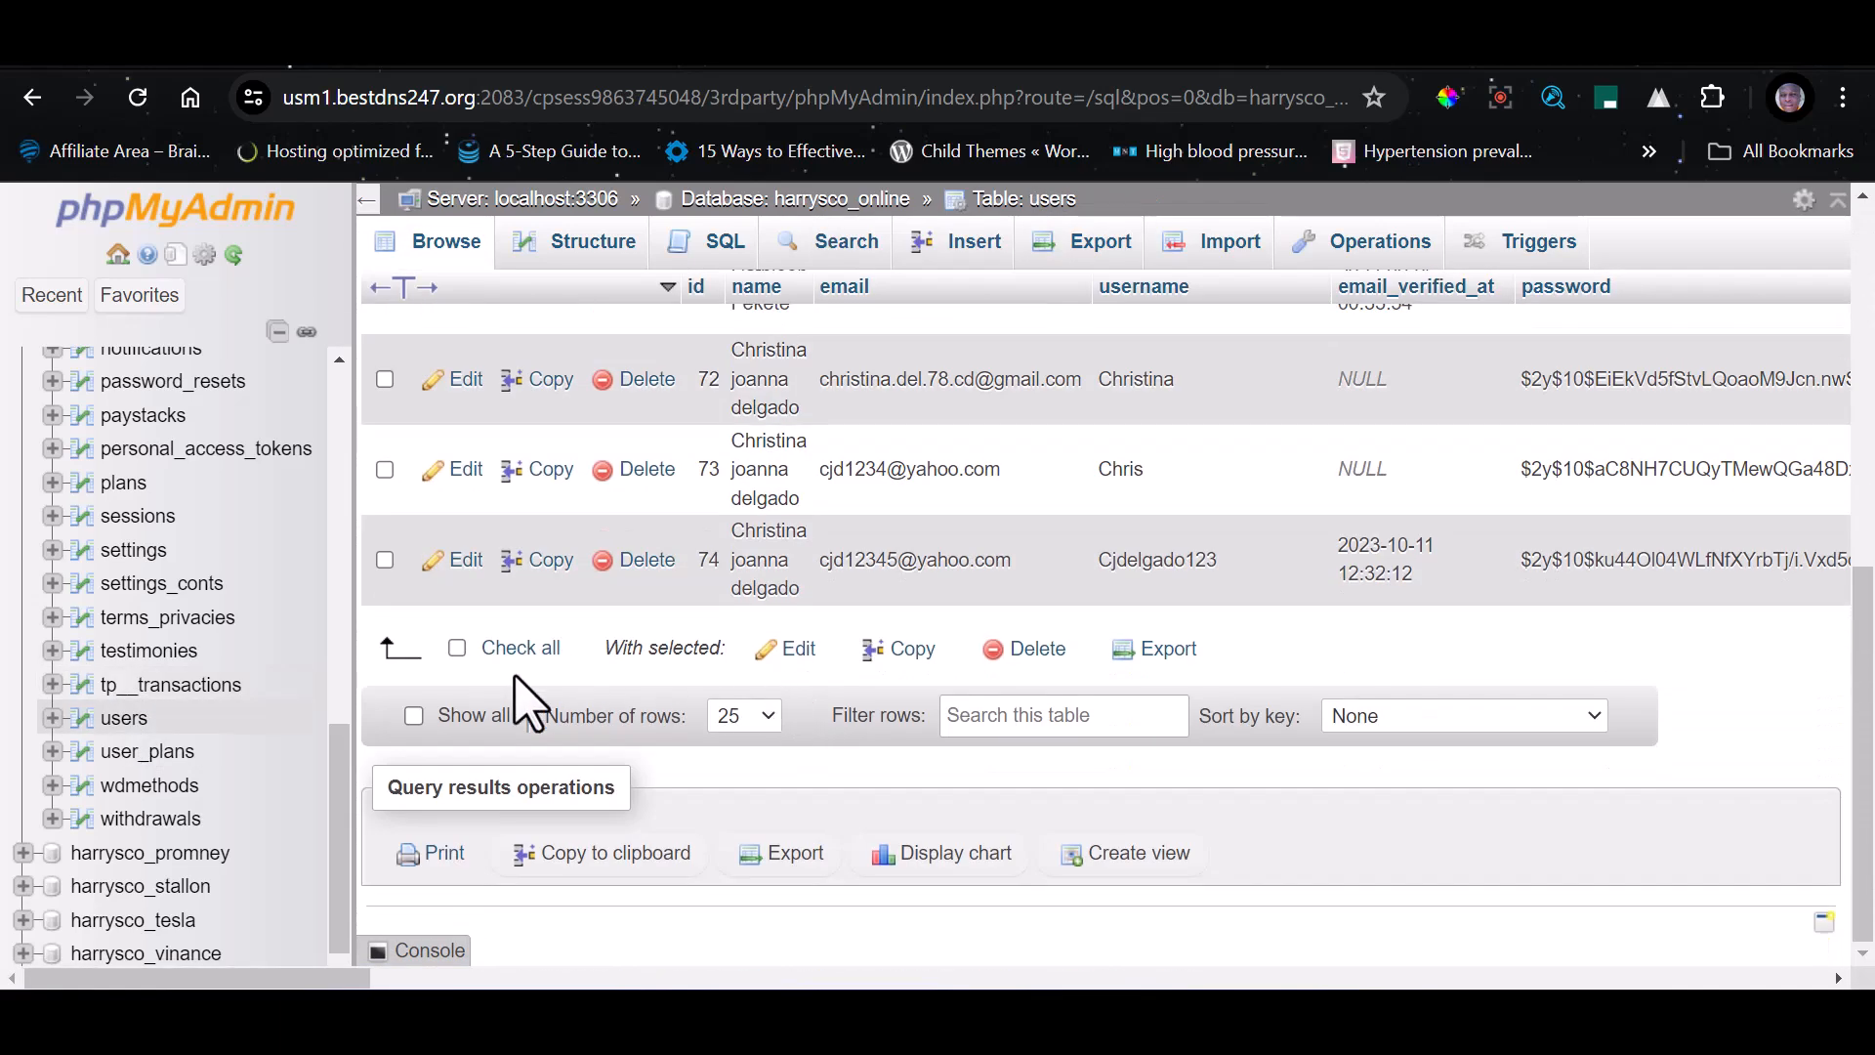
pyautogui.click(467, 716)
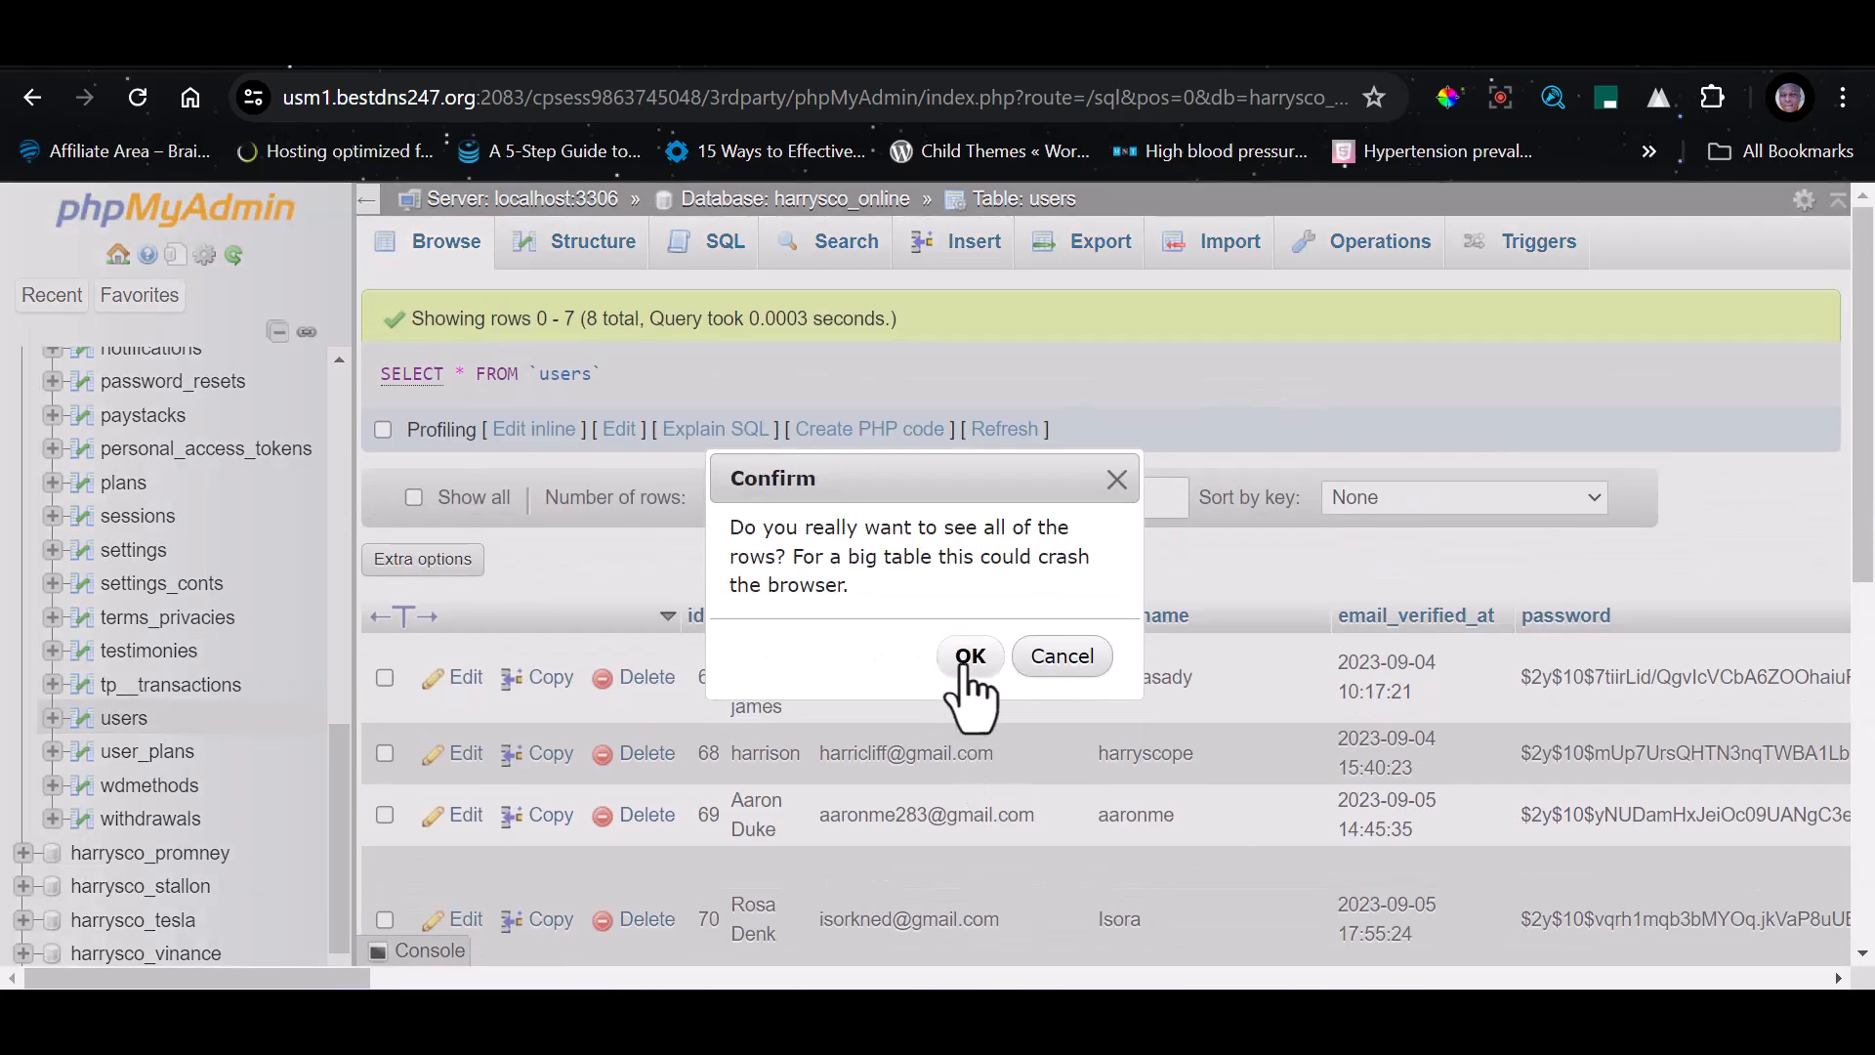
pyautogui.click(970, 657)
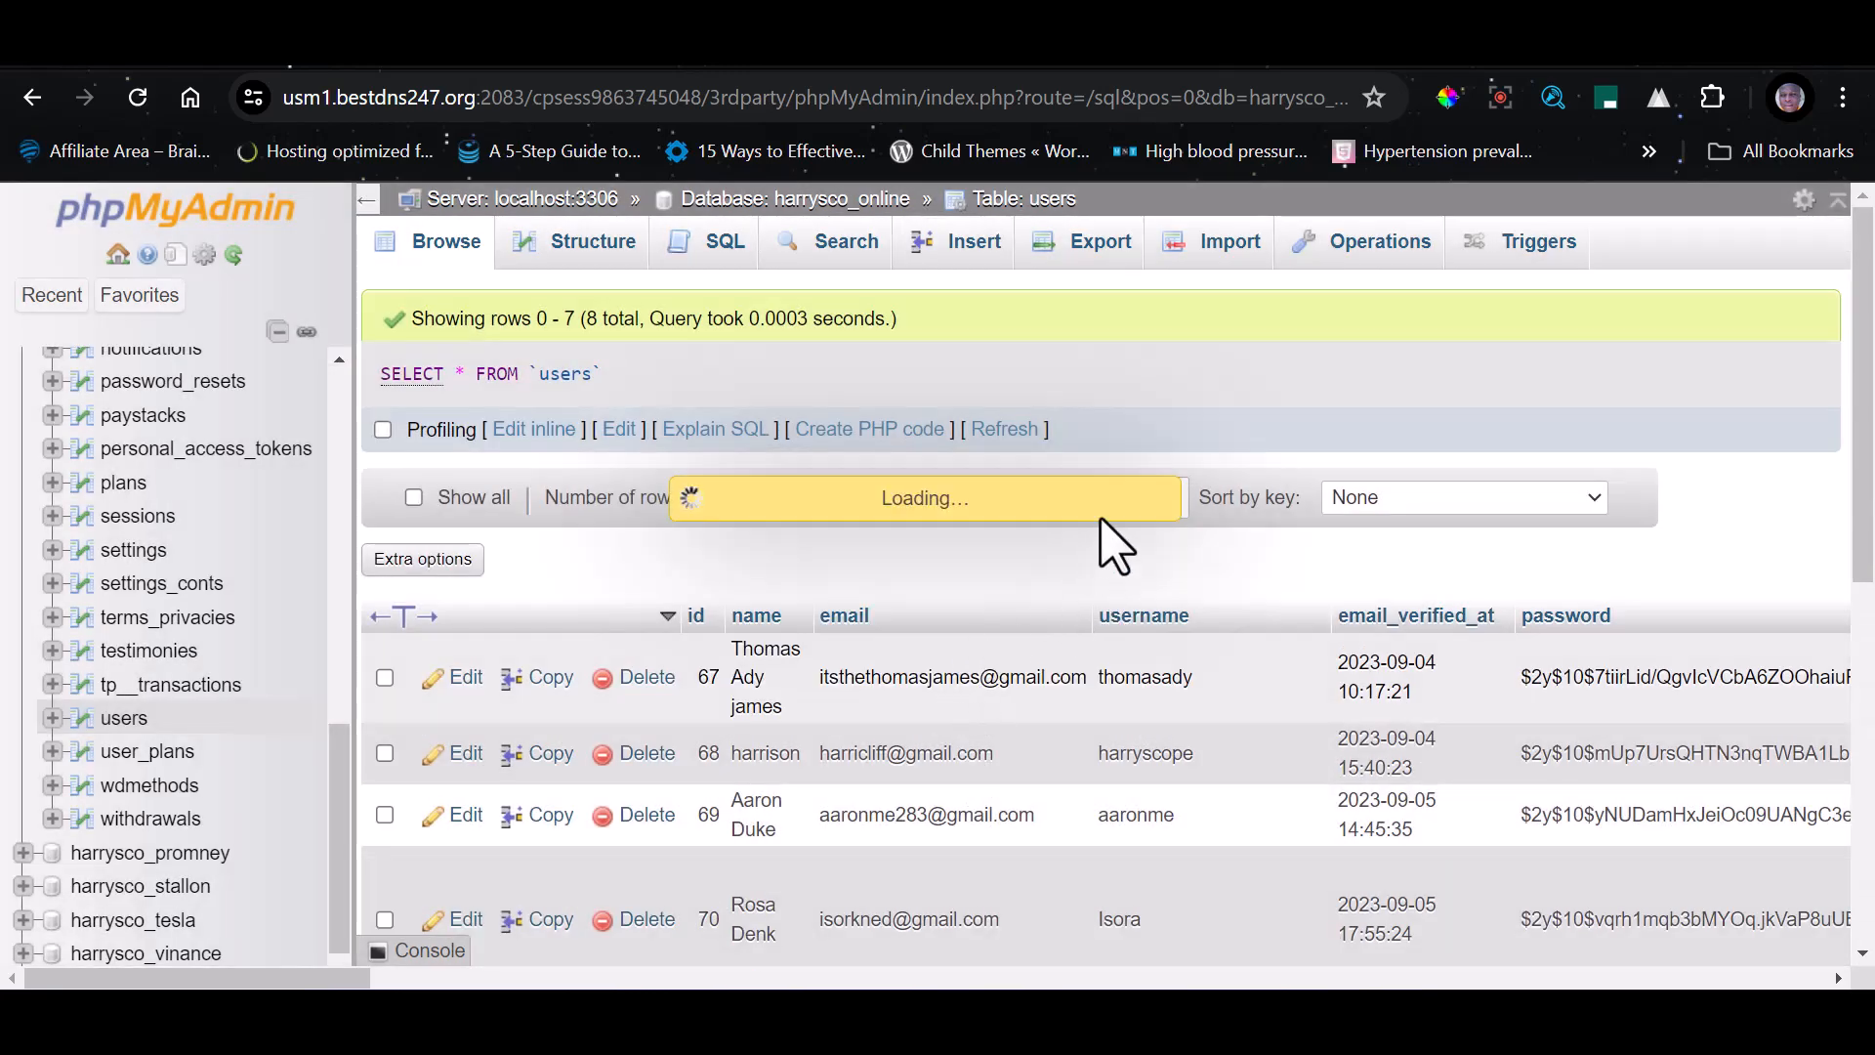
pyautogui.scroll(-8, 1099, 537)
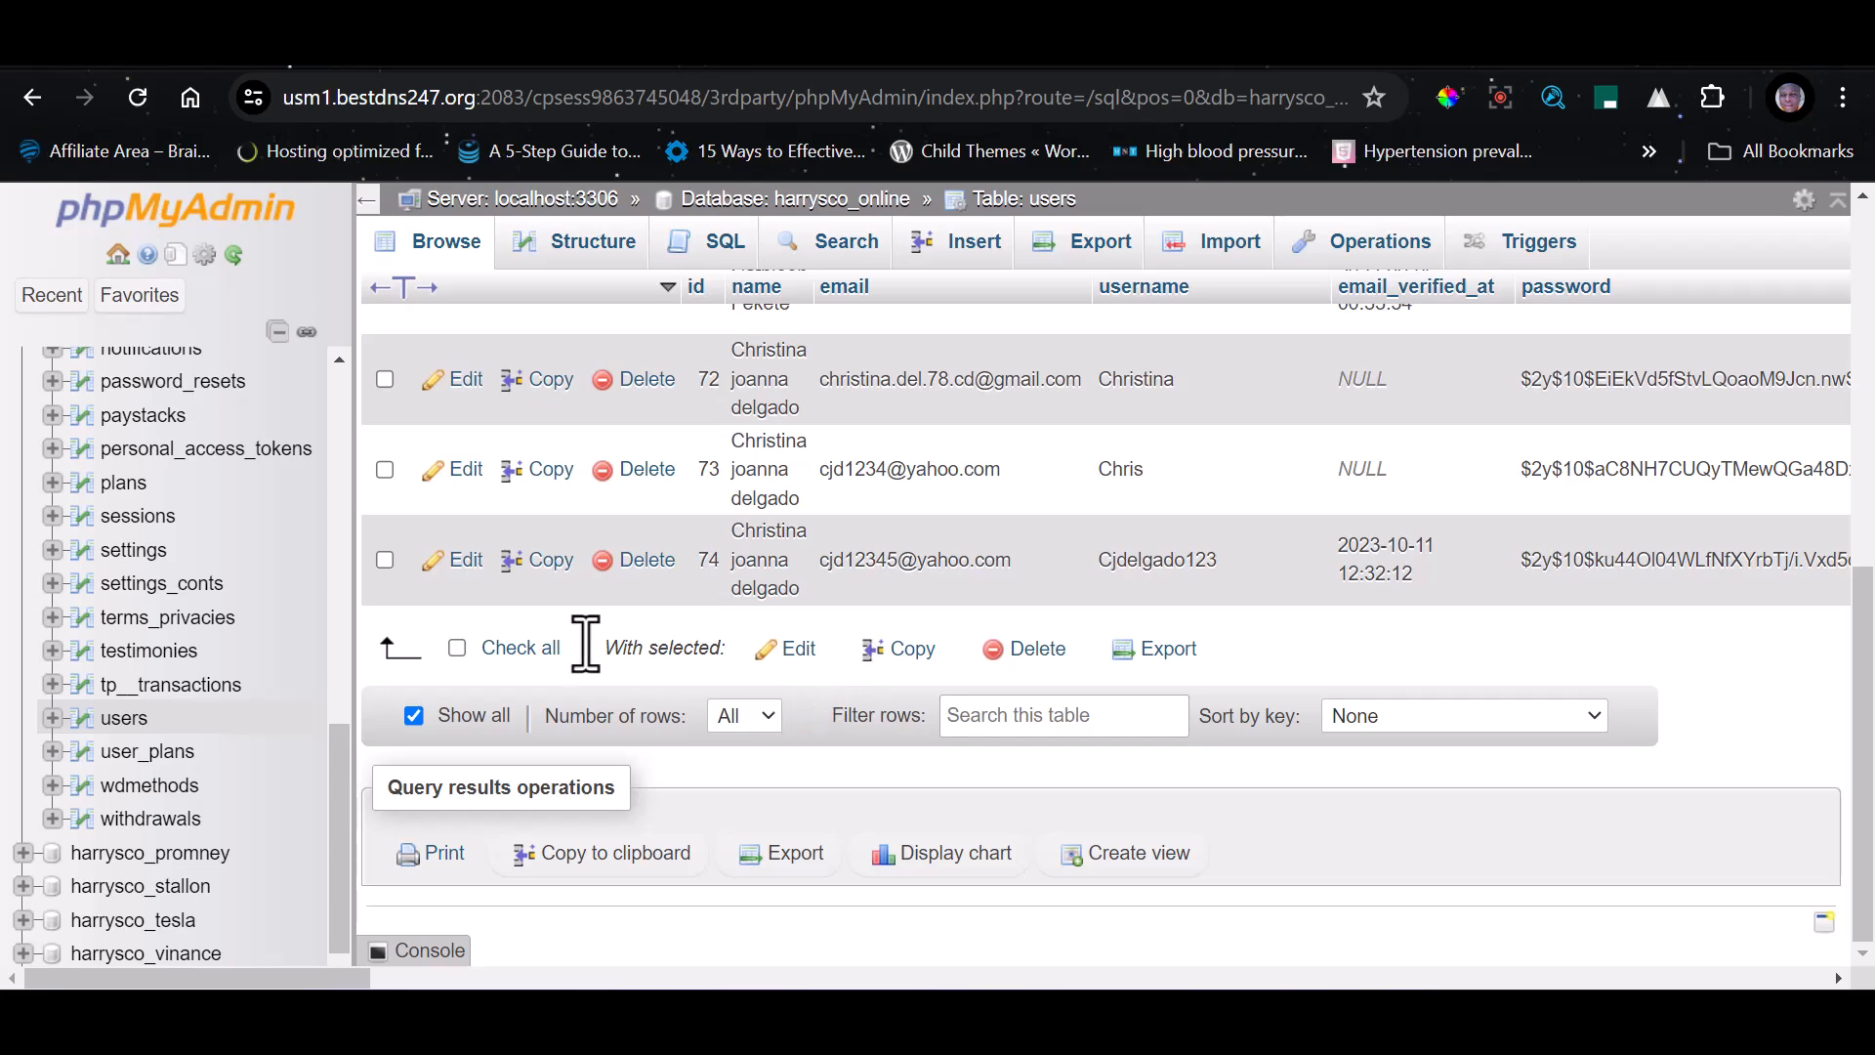
pyautogui.click(520, 651)
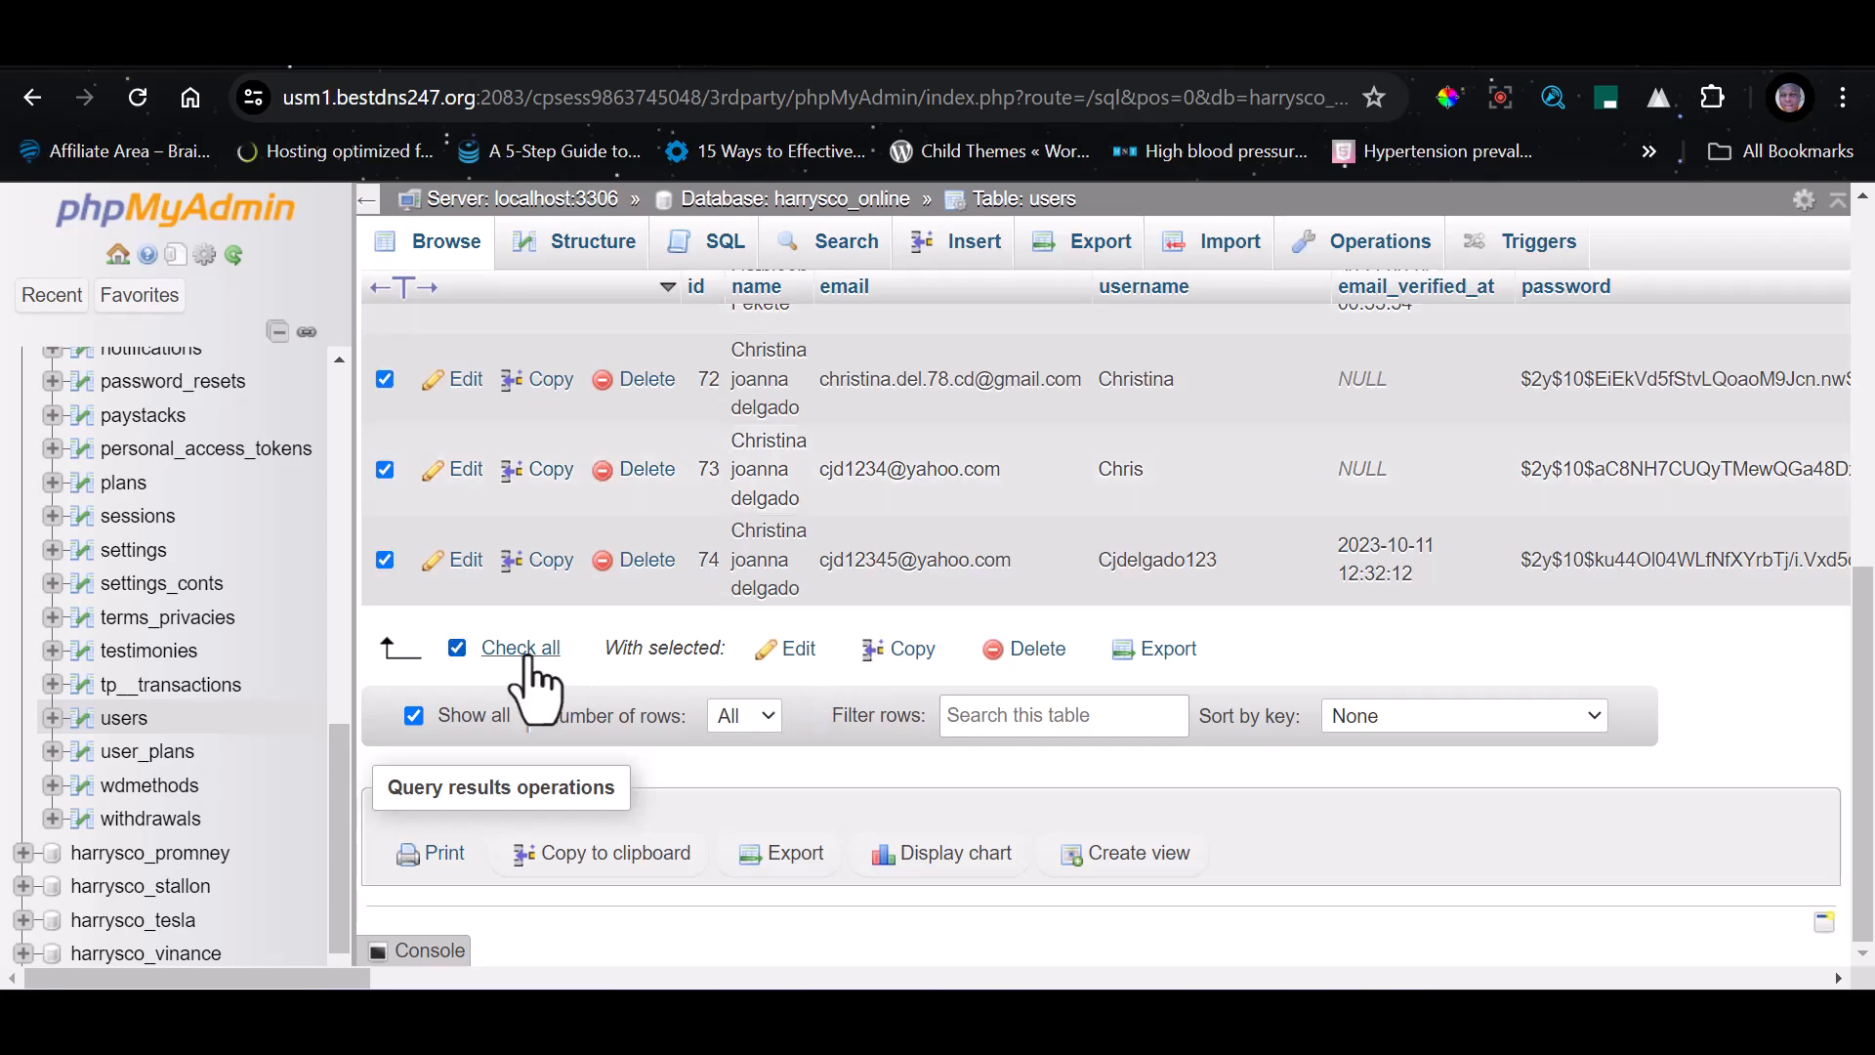
pyautogui.click(1033, 652)
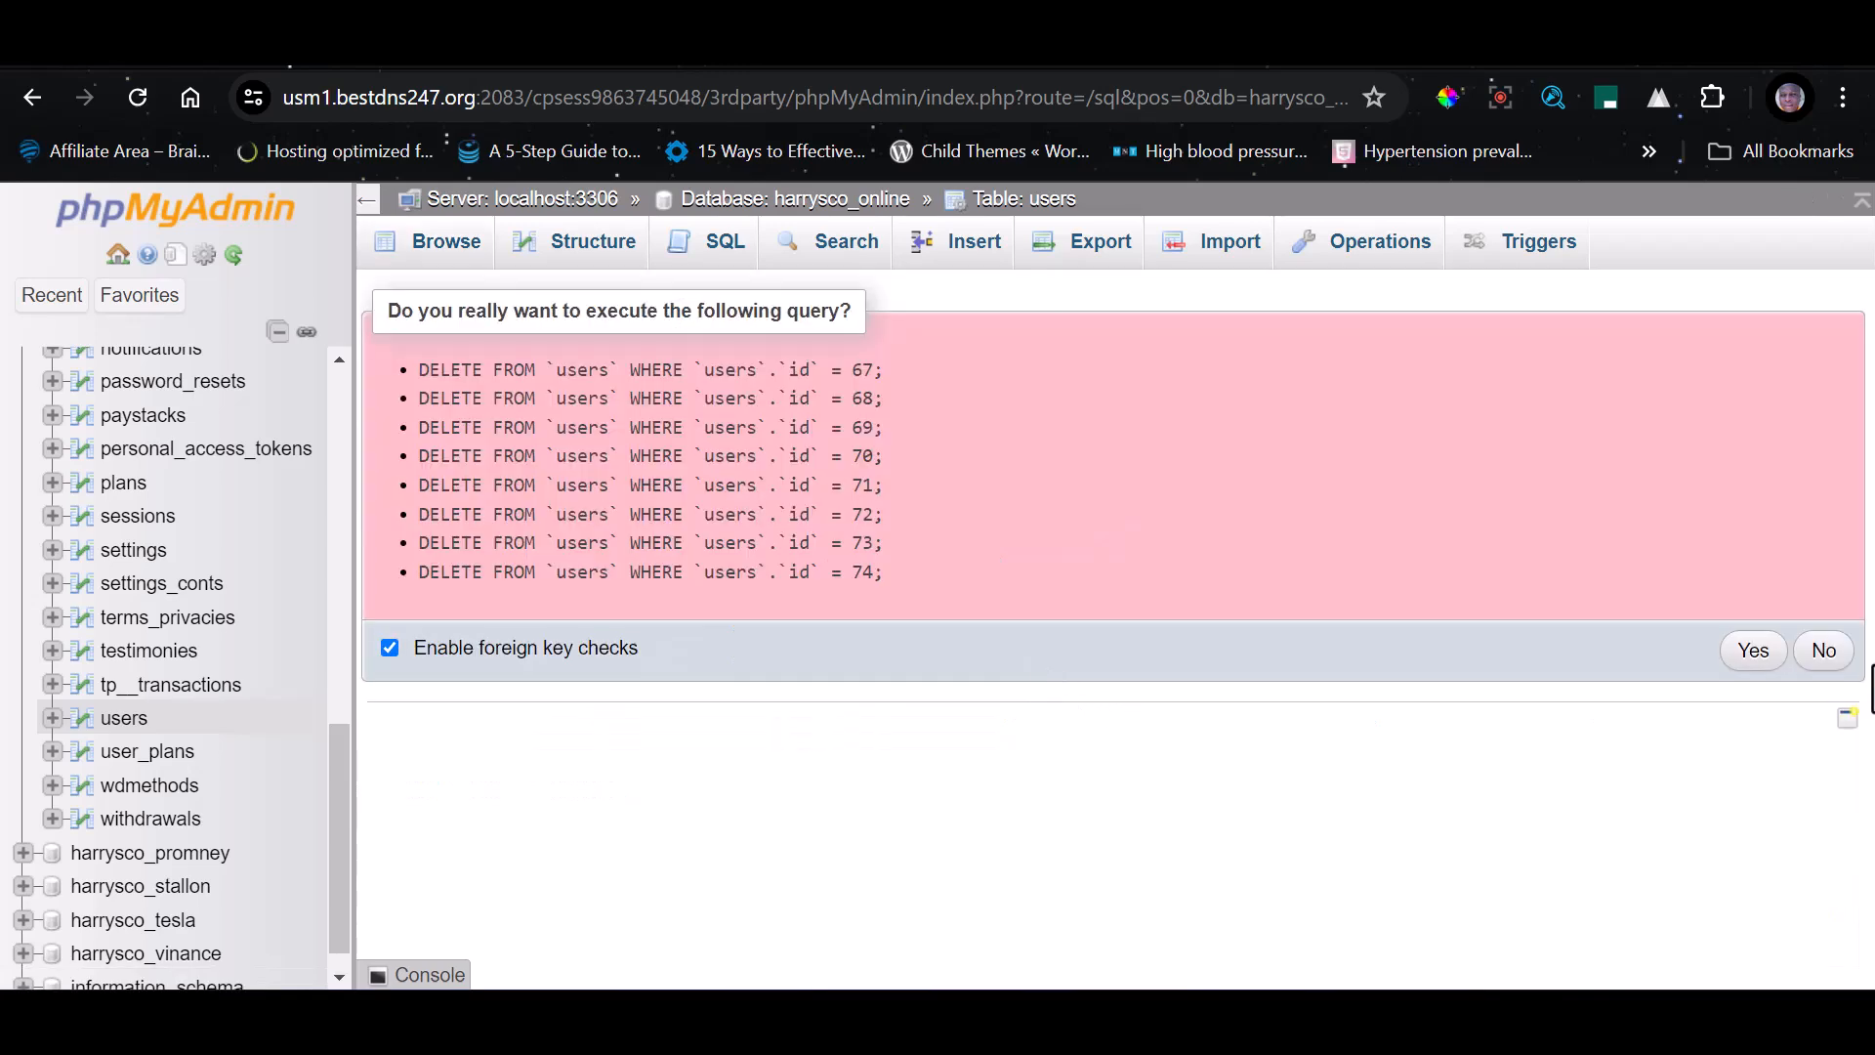
pyautogui.click(1753, 650)
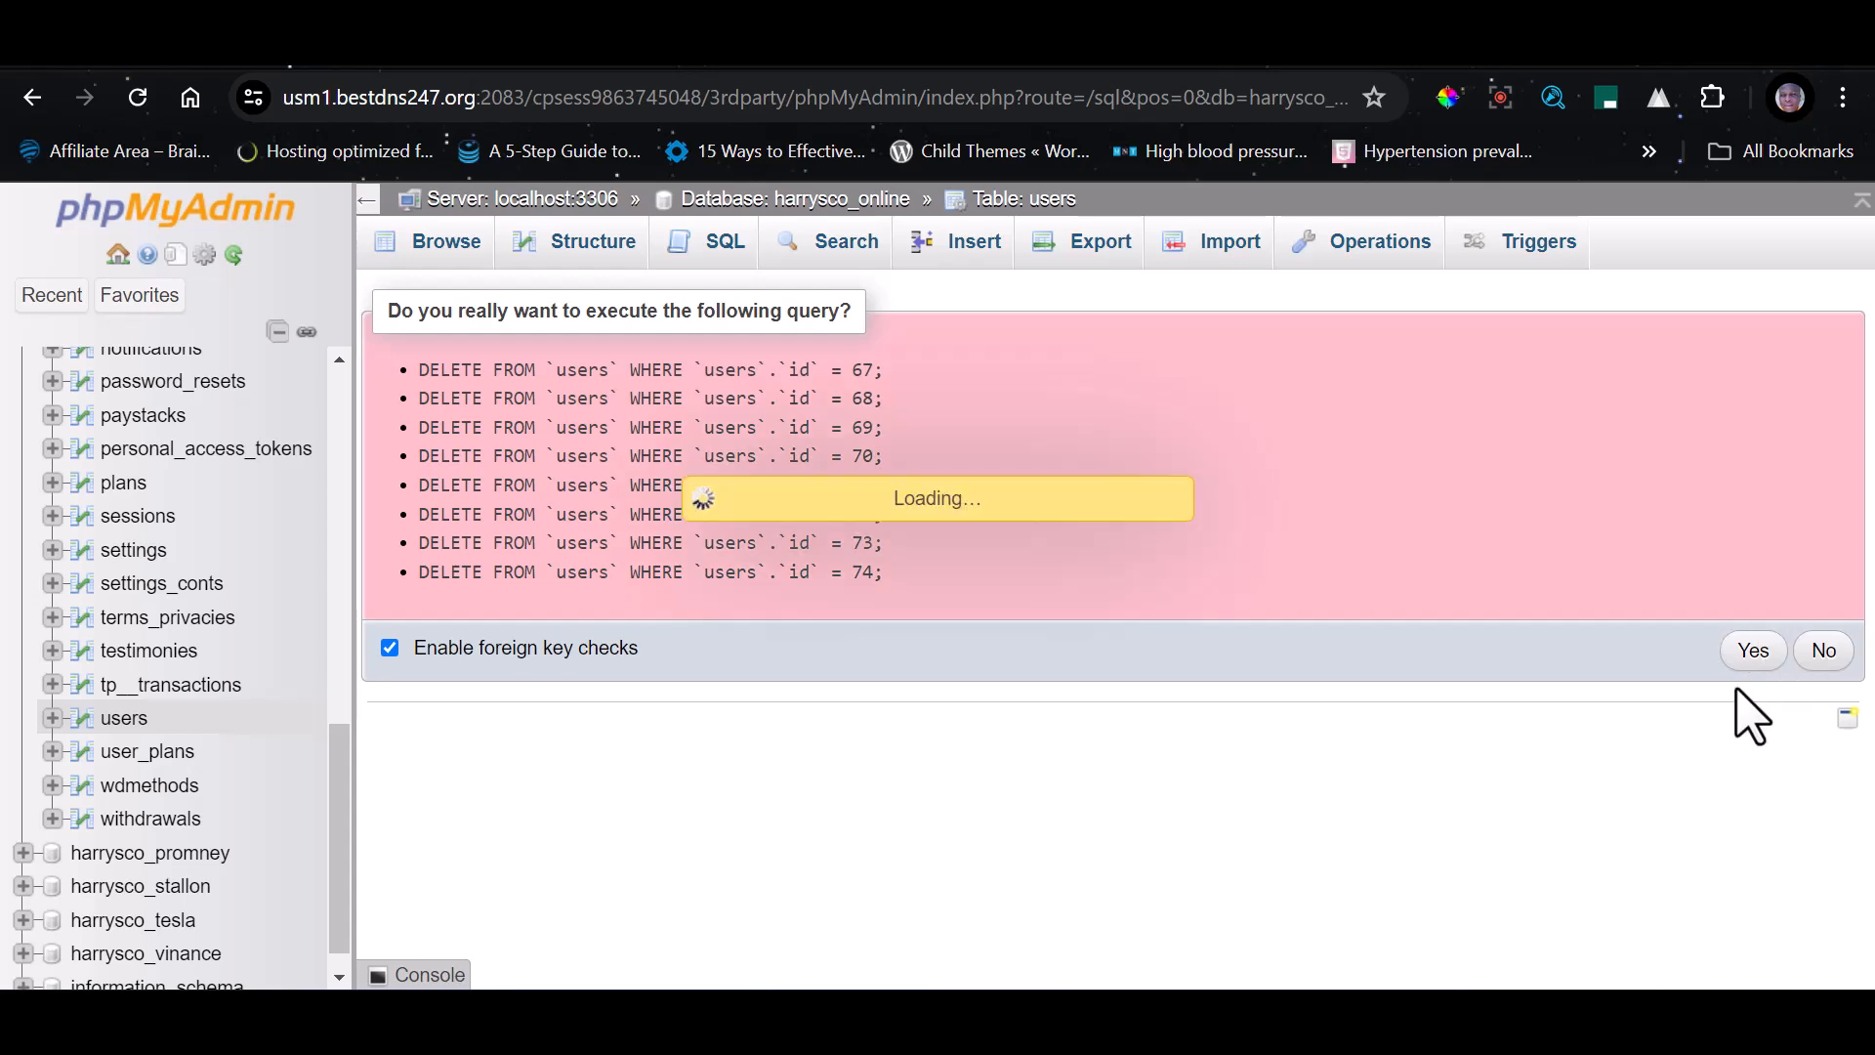
pyautogui.scroll(-1, 118, 871)
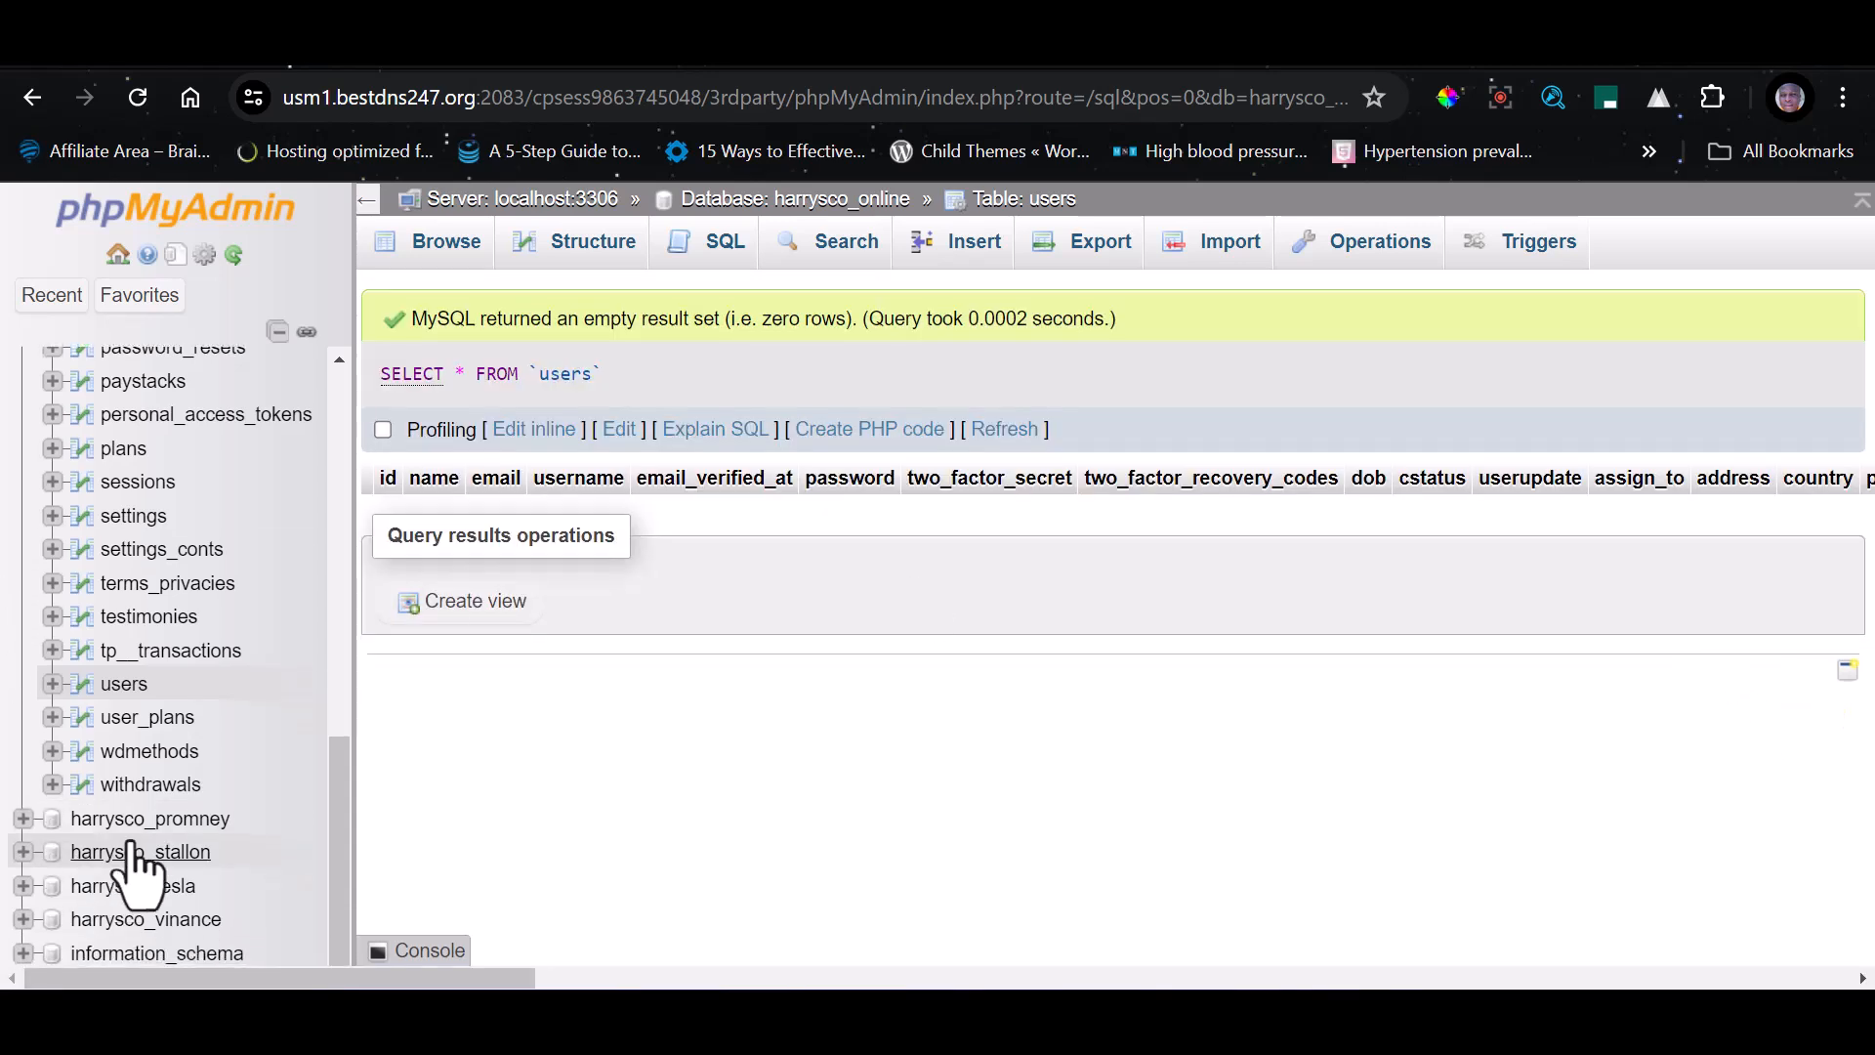
# Delete the row with id 24 from the withdrawals table
pyautogui.click(137, 784)
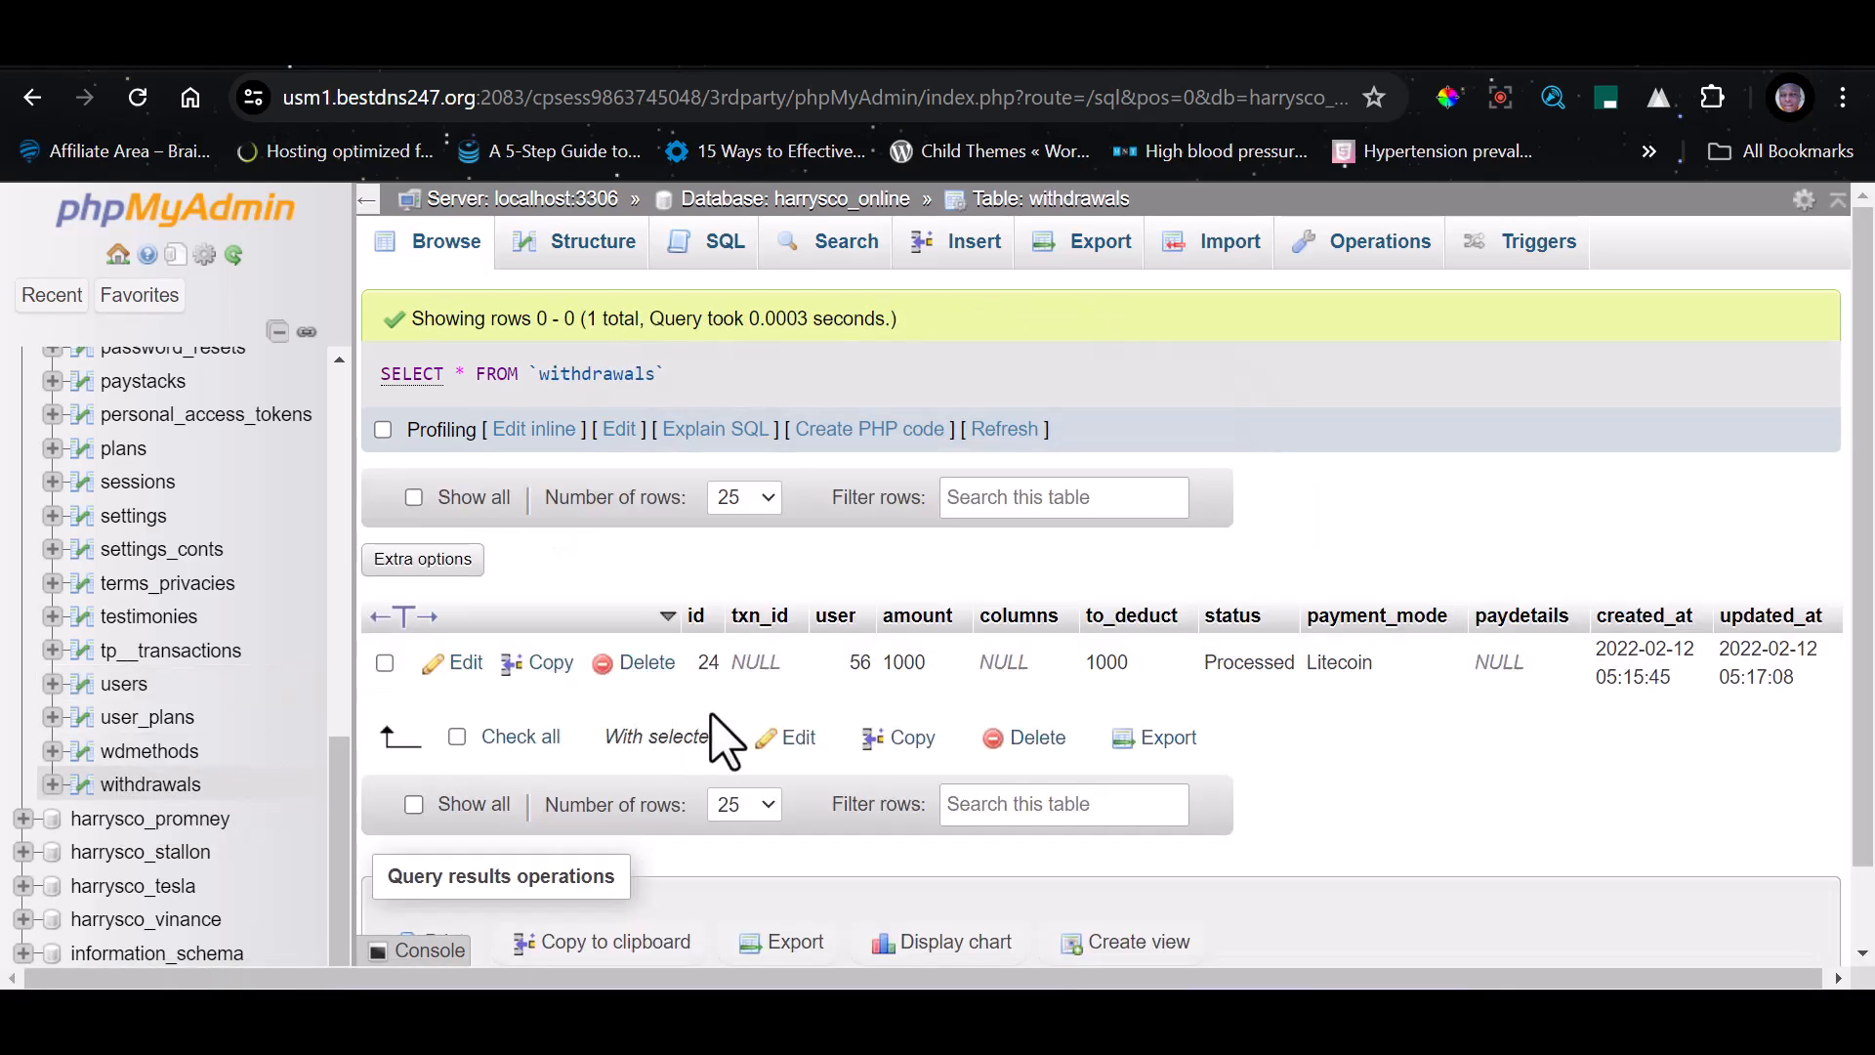
pyautogui.click(637, 663)
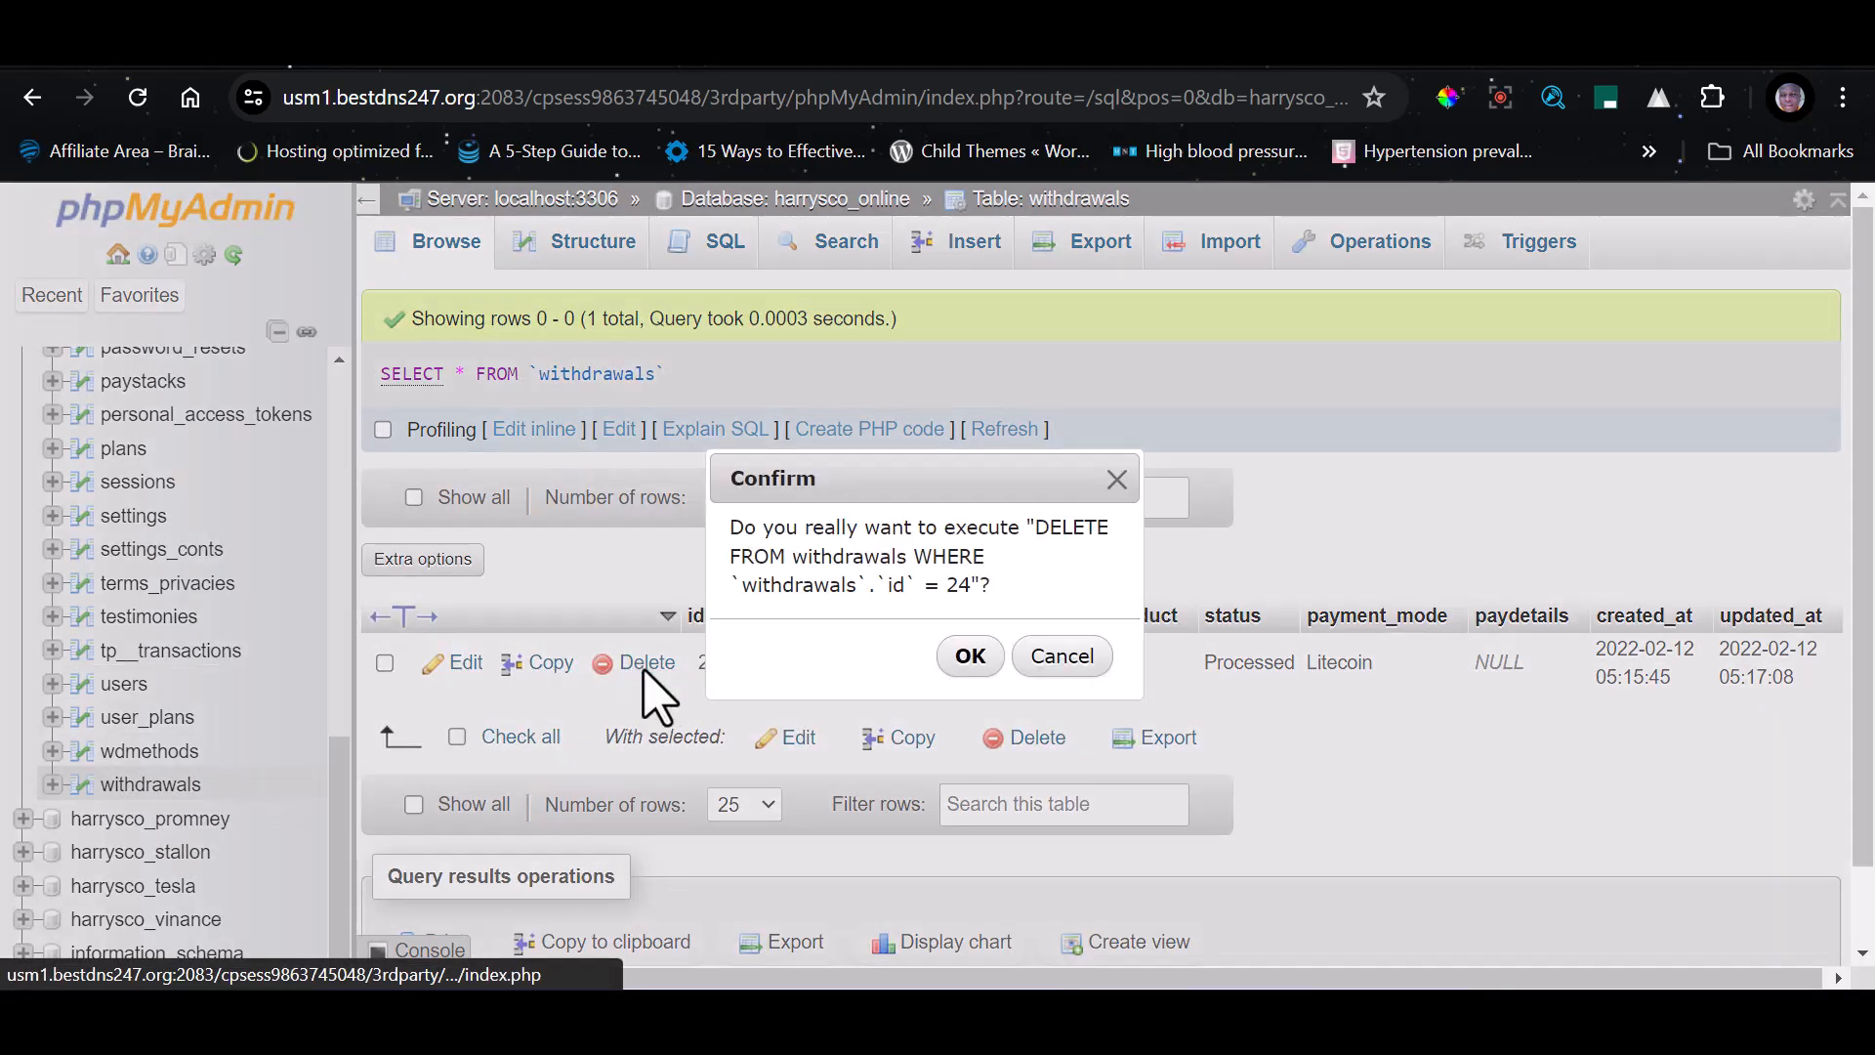
pyautogui.click(969, 656)
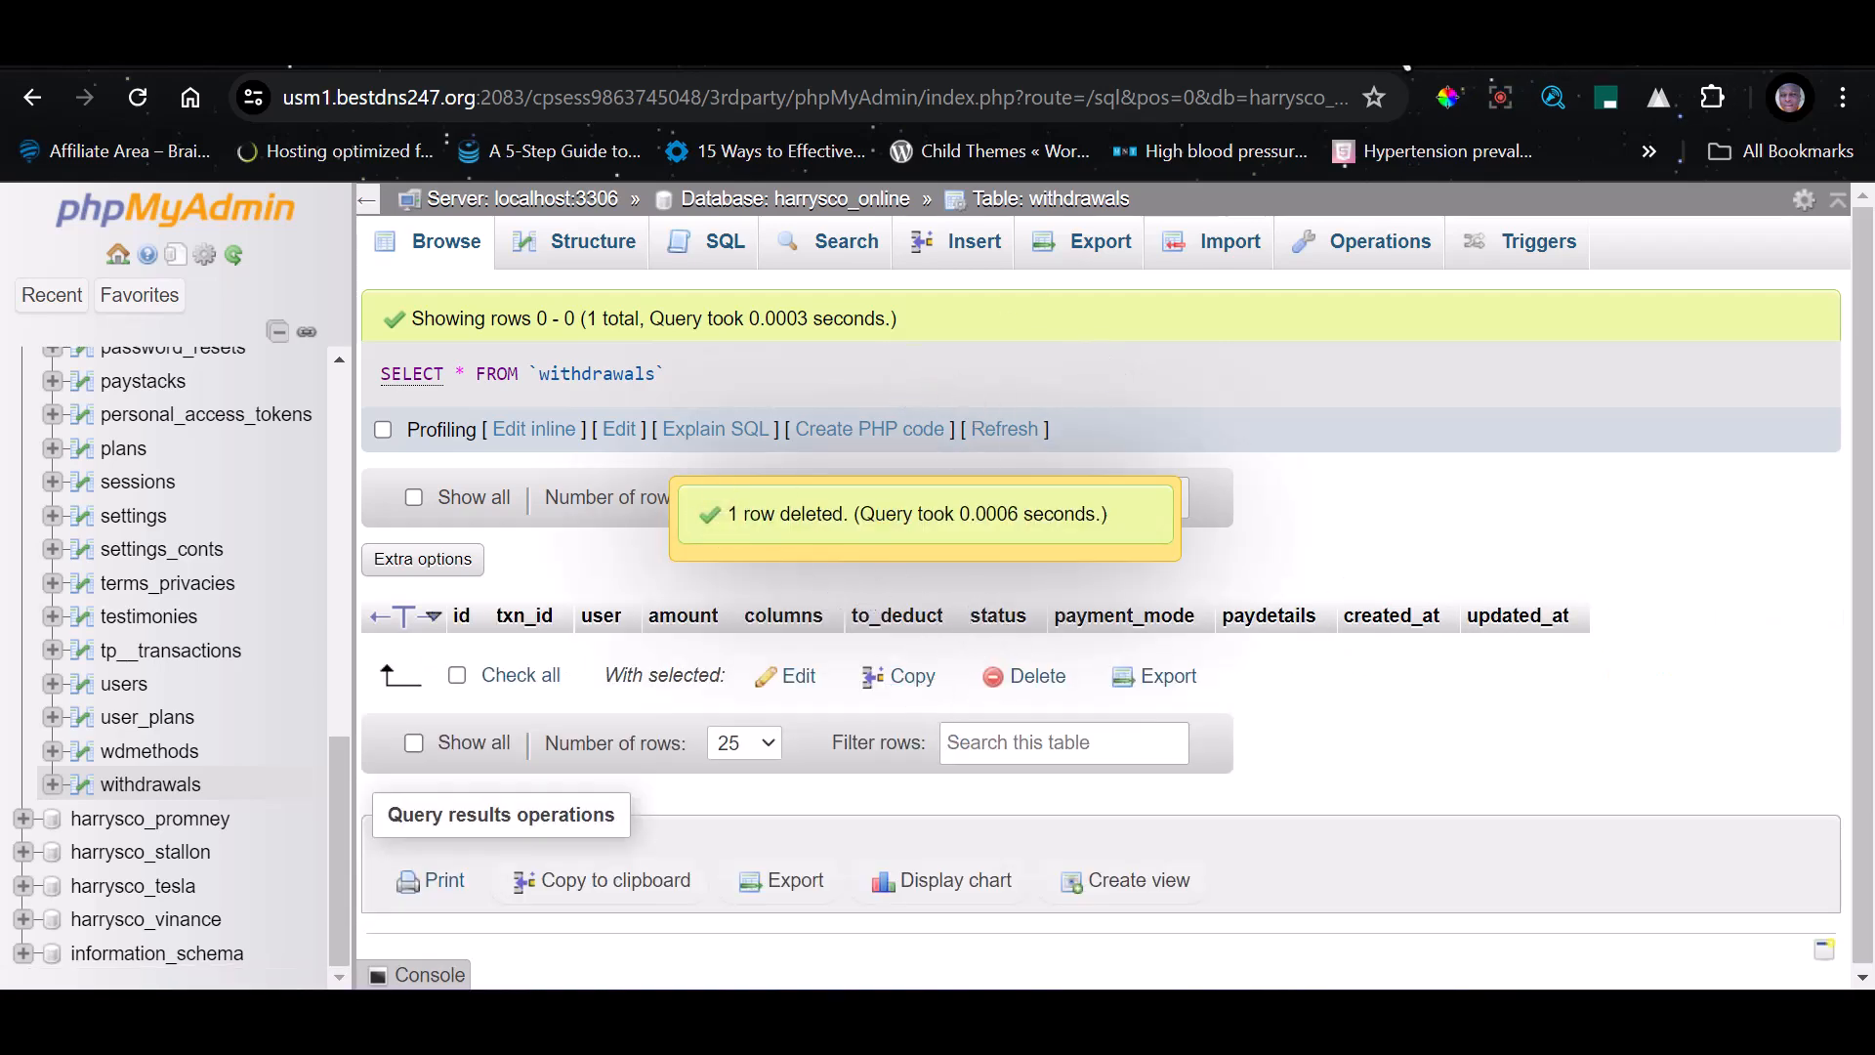
# Switch to the PortalFXSign admin site and check the dashboard's deposit, withdrawal and user totals and its system statistics chart
pyautogui.click(1446, 59)
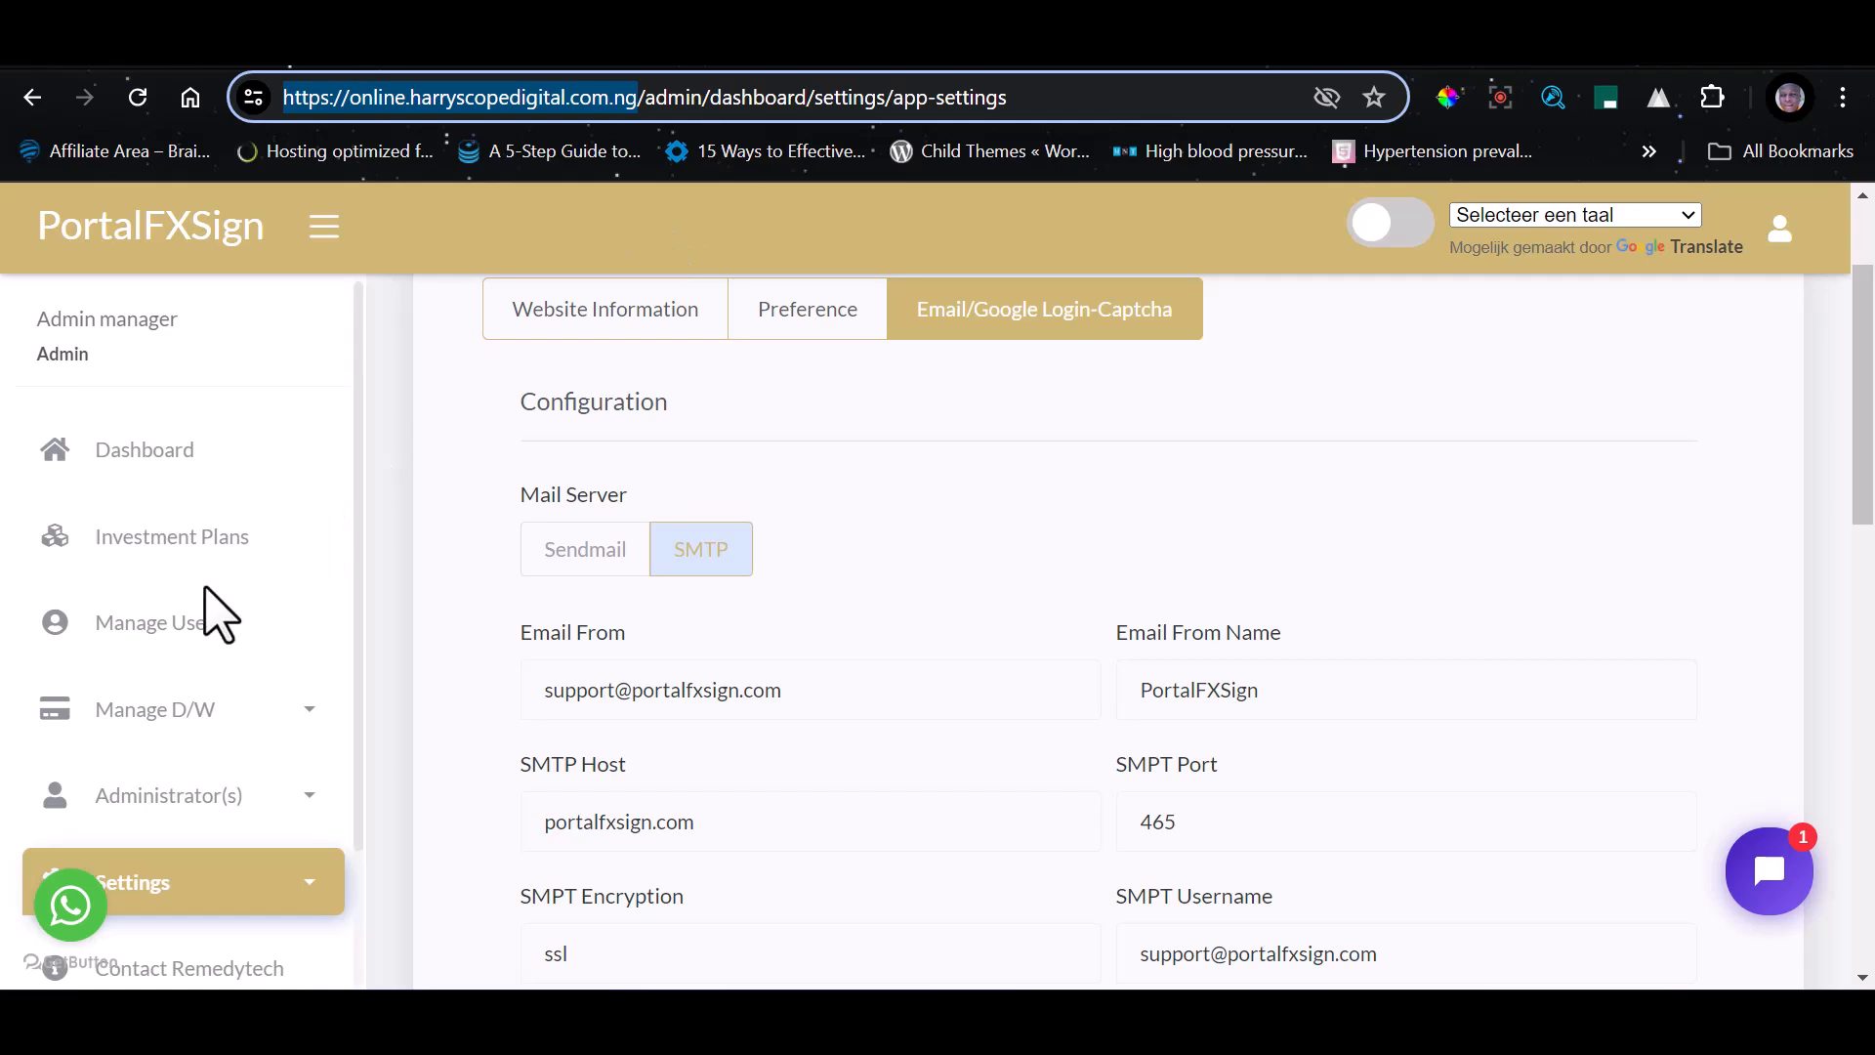
pyautogui.scroll(2, 217, 615)
pyautogui.click(155, 457)
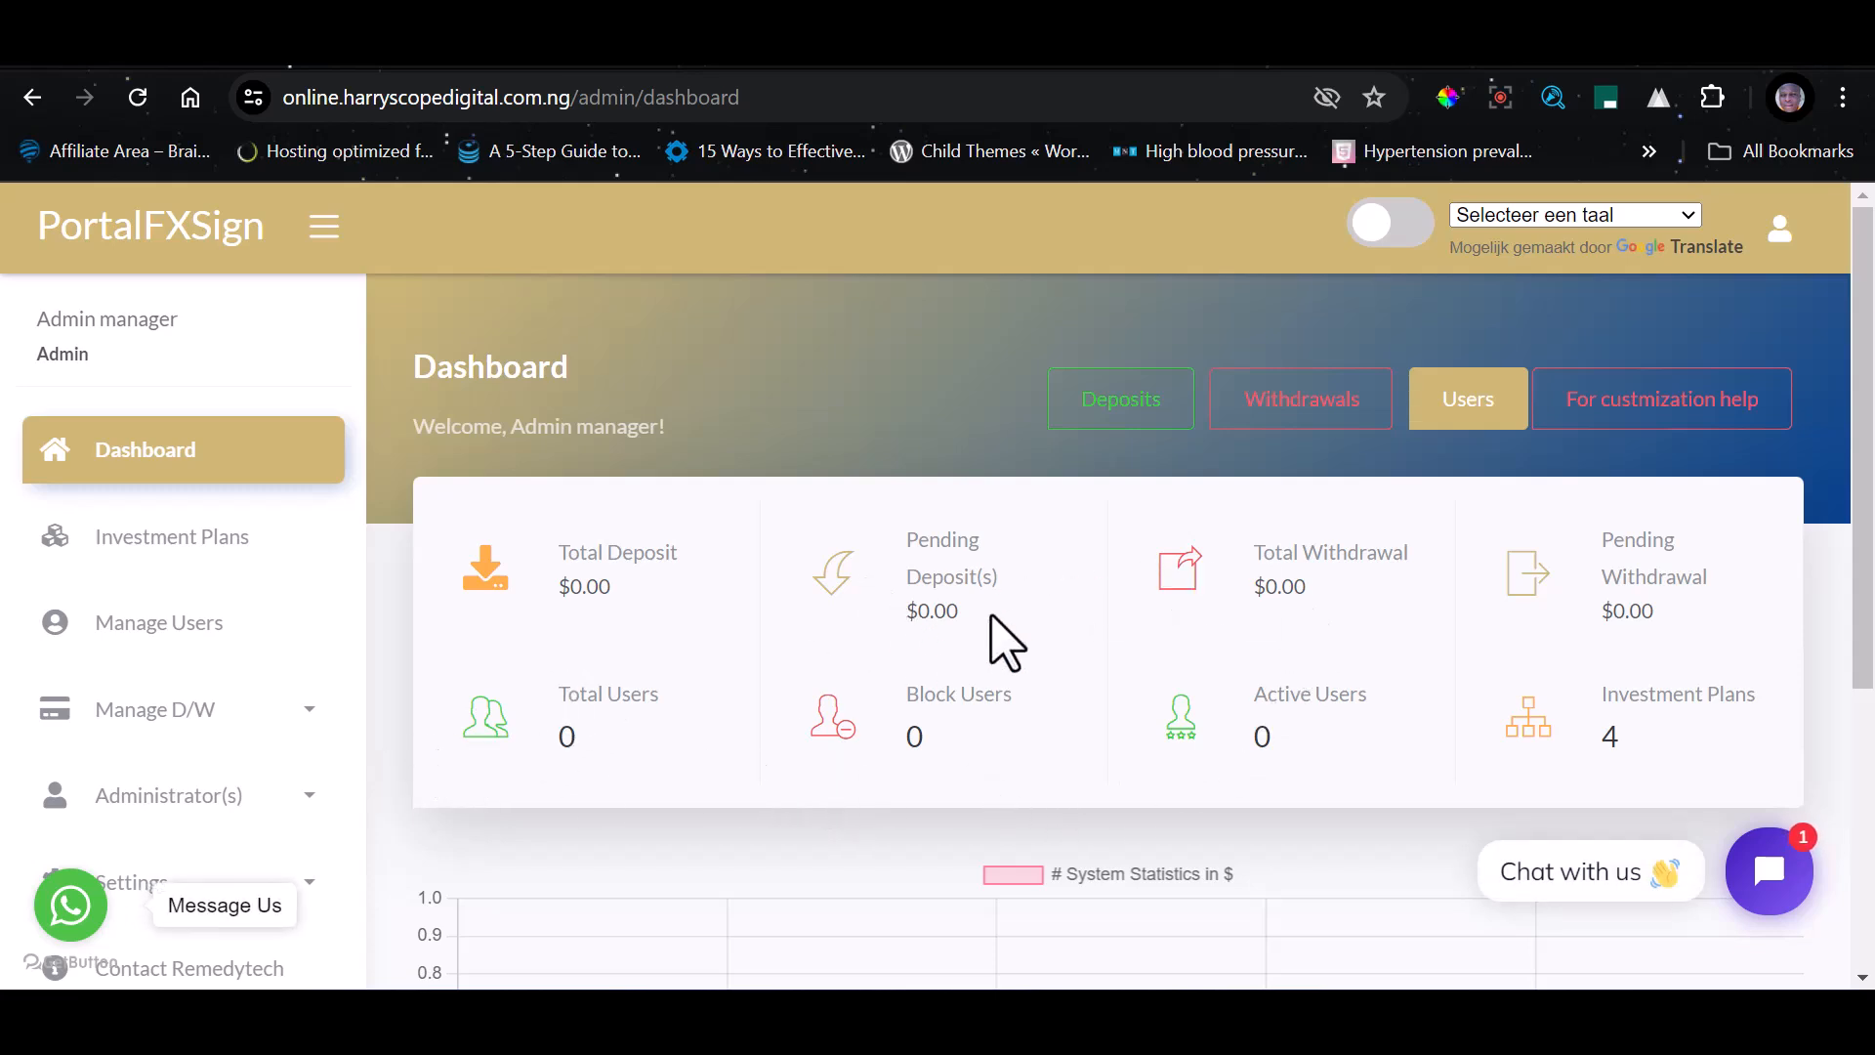
pyautogui.scroll(-5, 1377, 506)
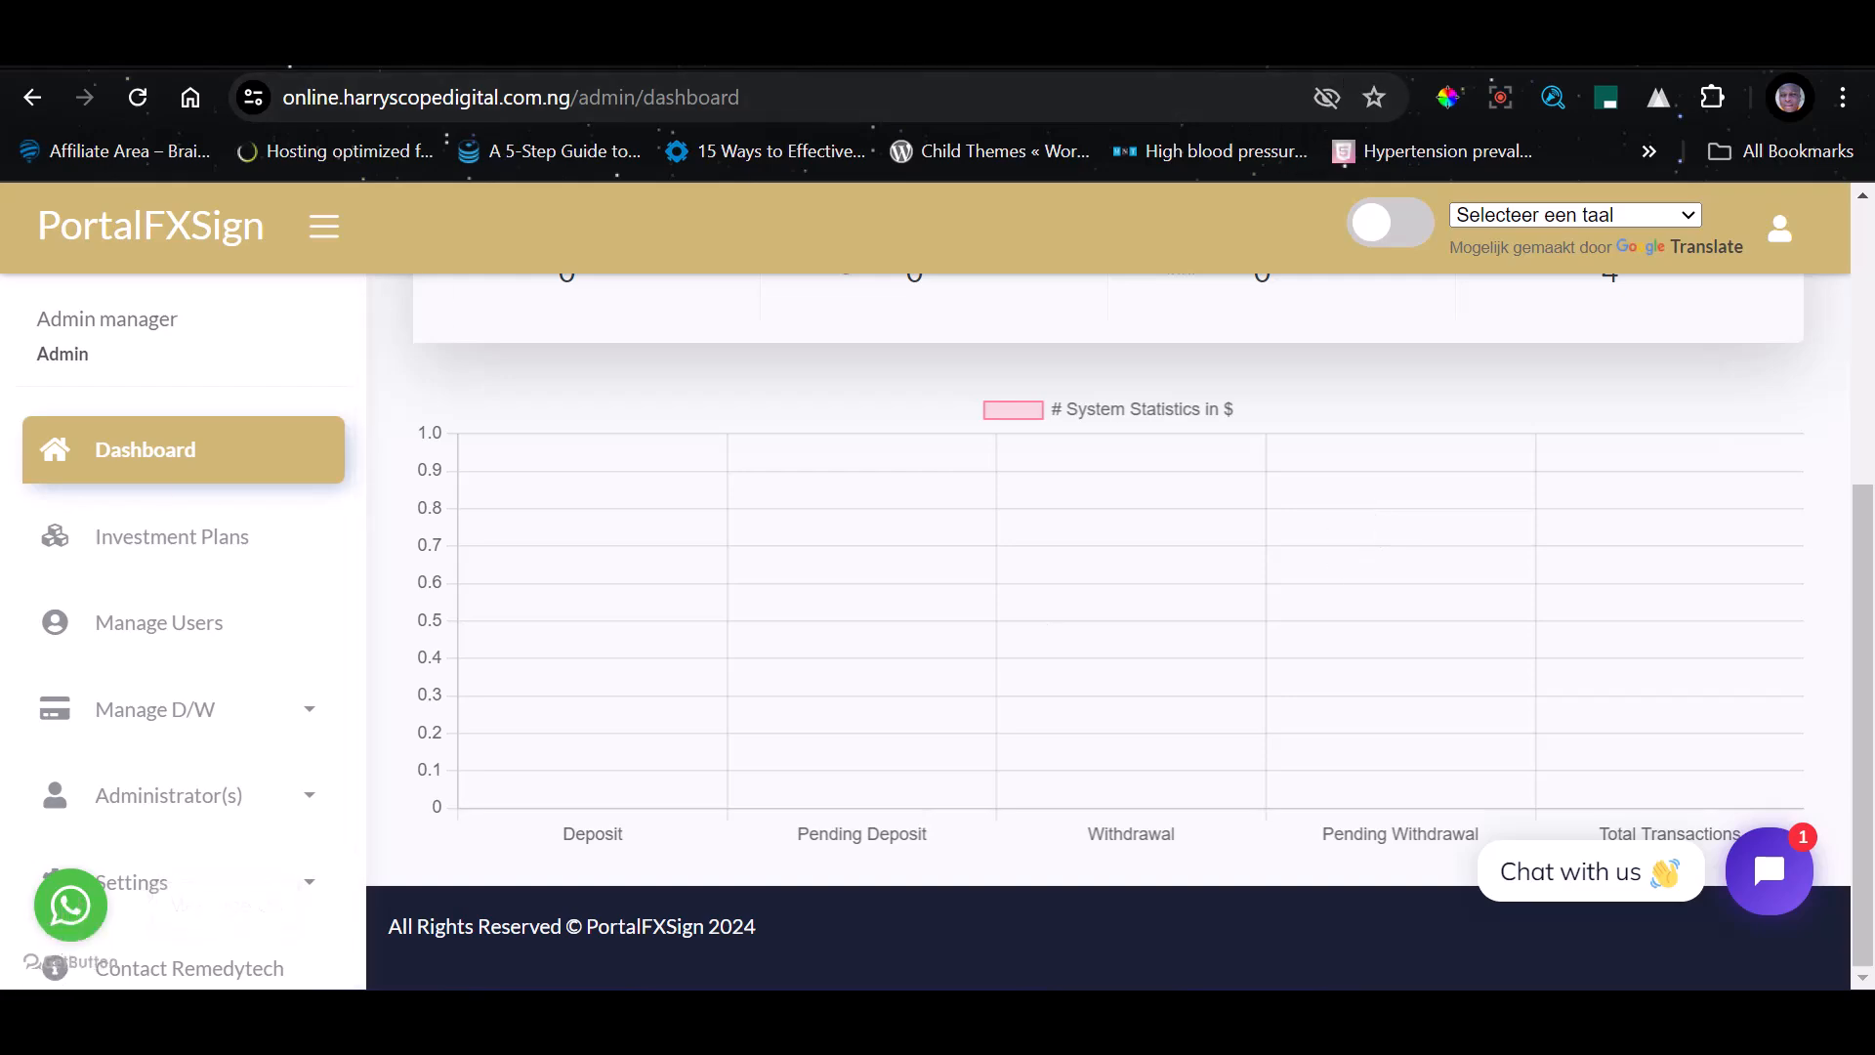
# Look over the public PortalFxSign home page, and return to the admin dashboard
pyautogui.click(410, 41)
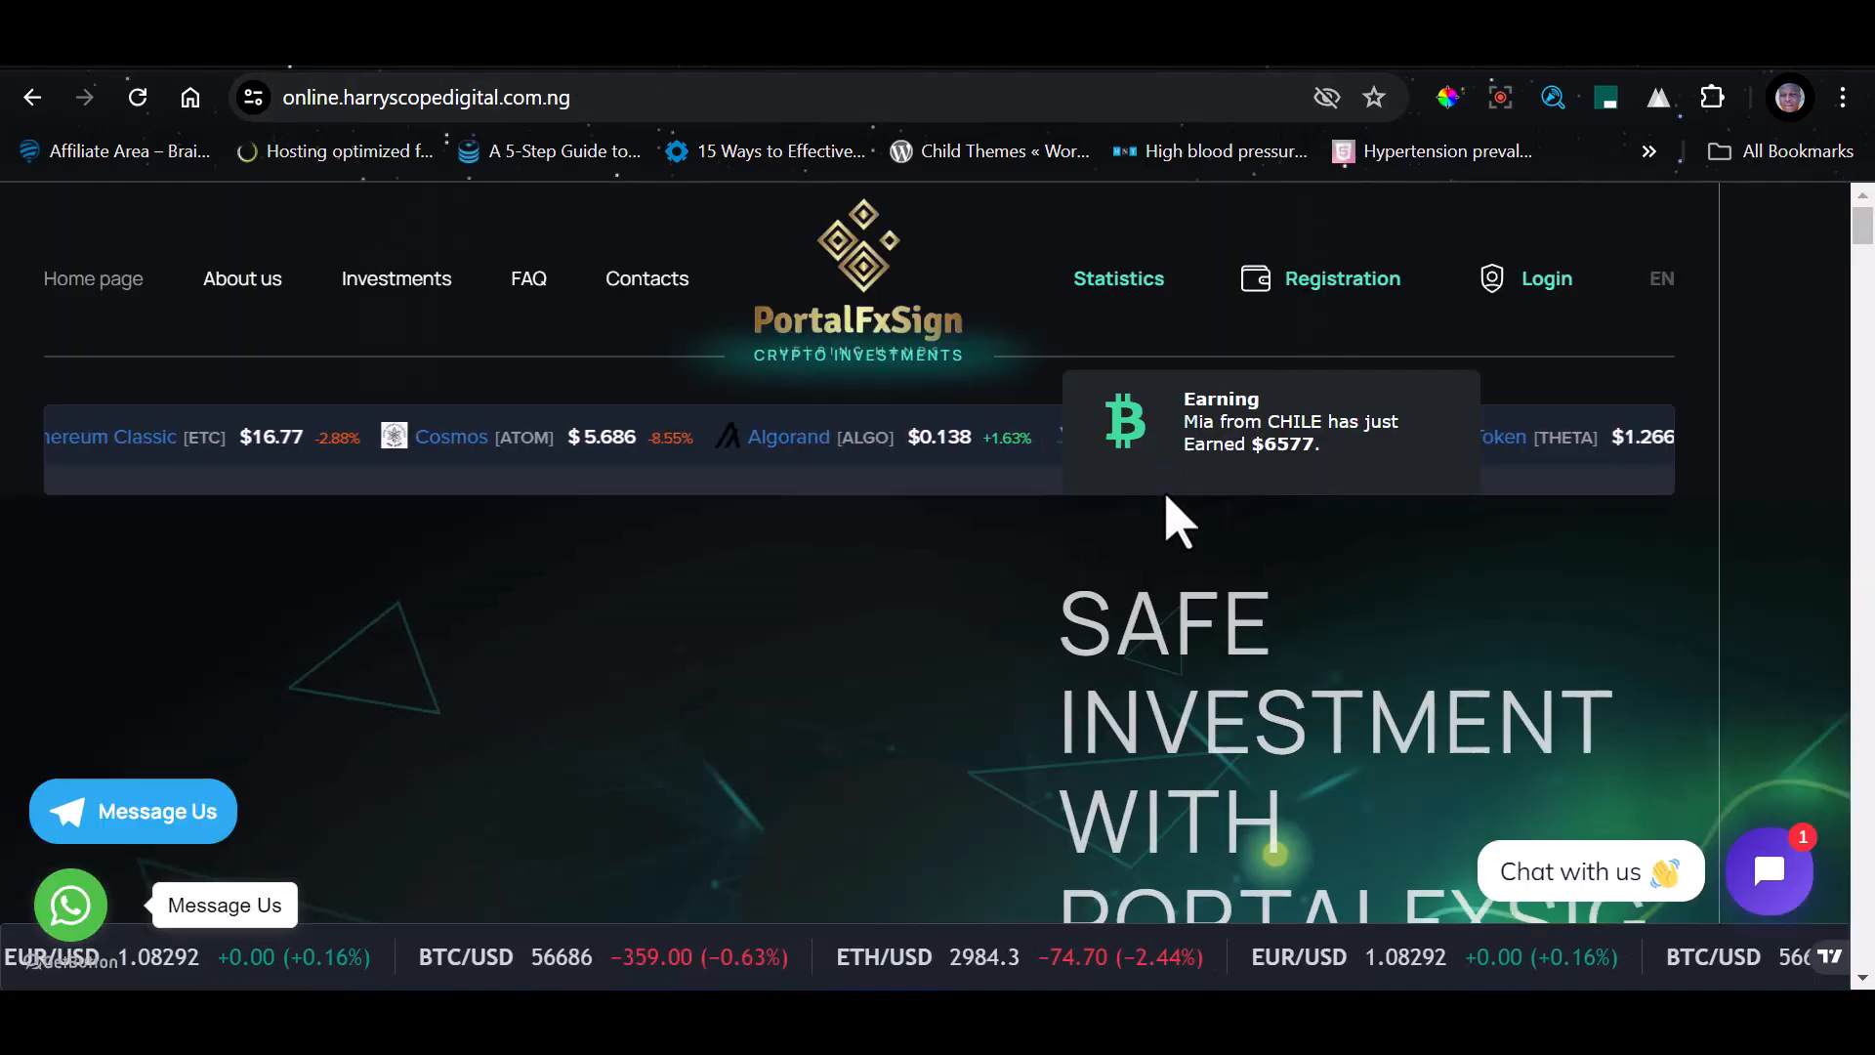
pyautogui.scroll(-10, 405, 523)
pyautogui.scroll(10, 875, 444)
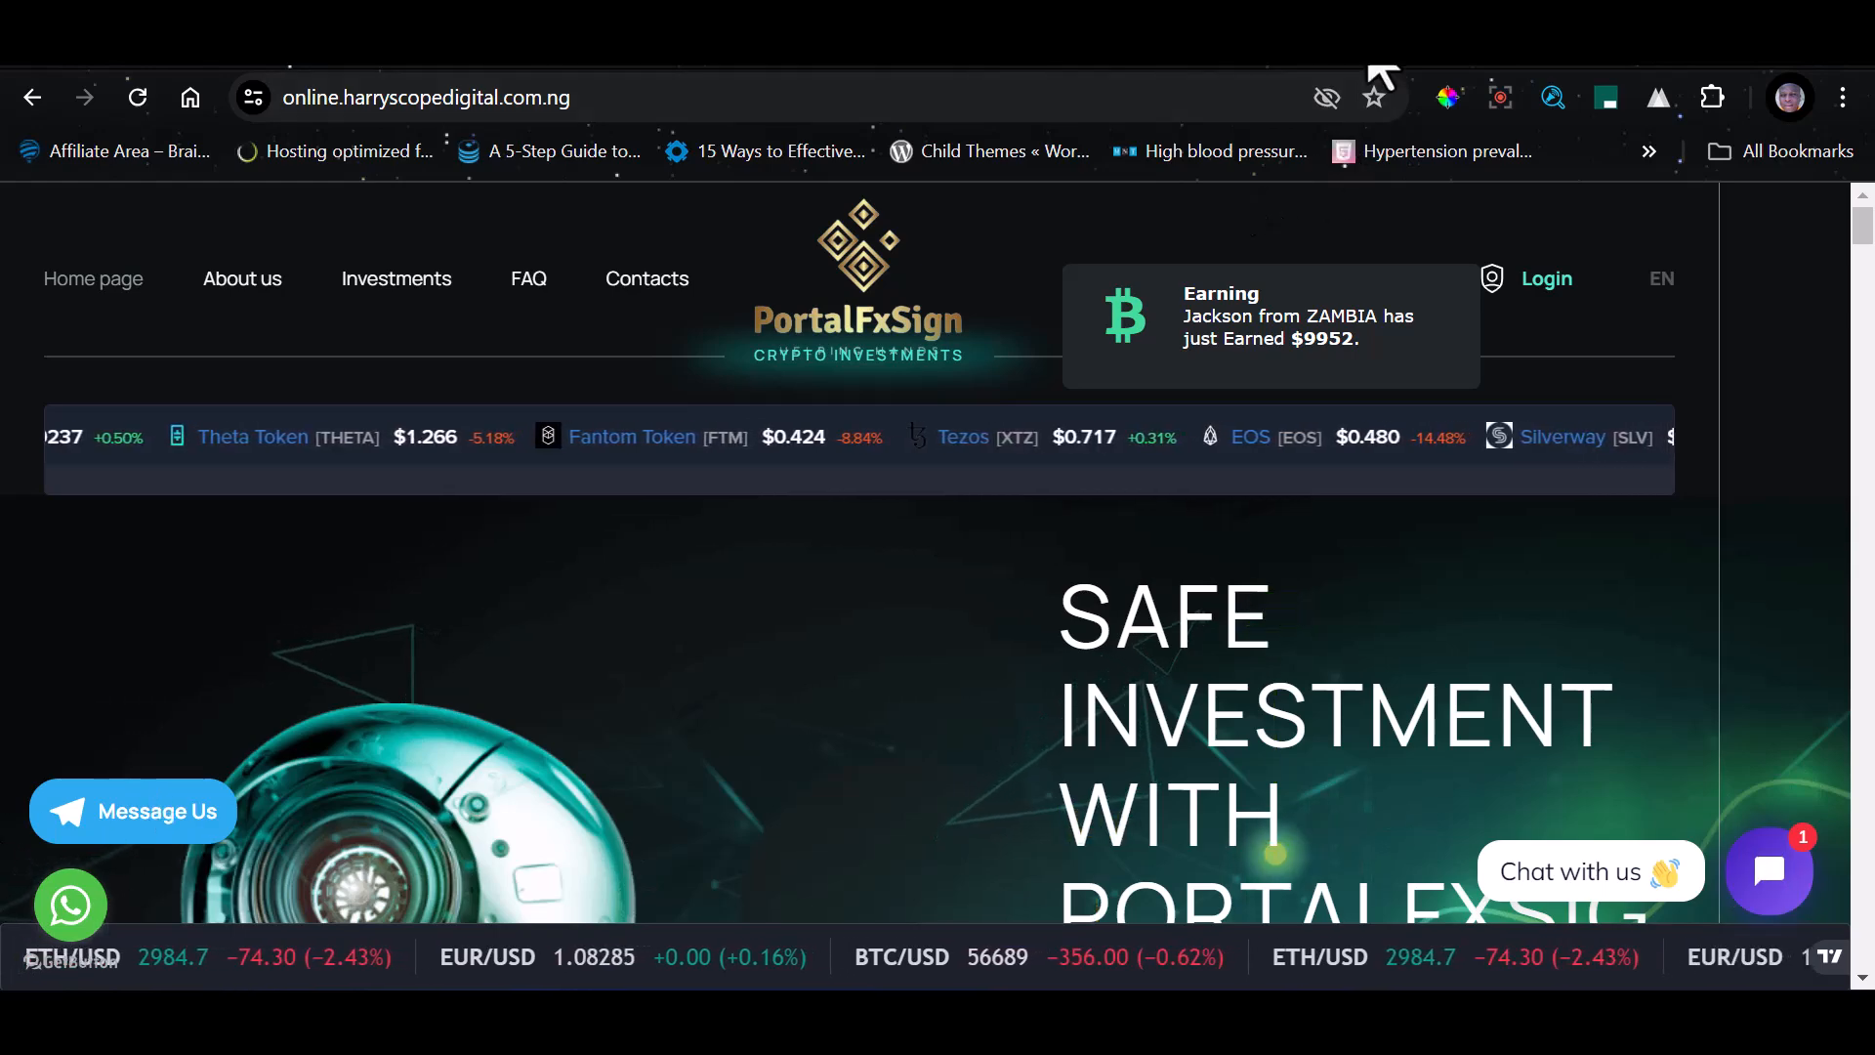
pyautogui.click(1412, 59)
pyautogui.click(1400, 58)
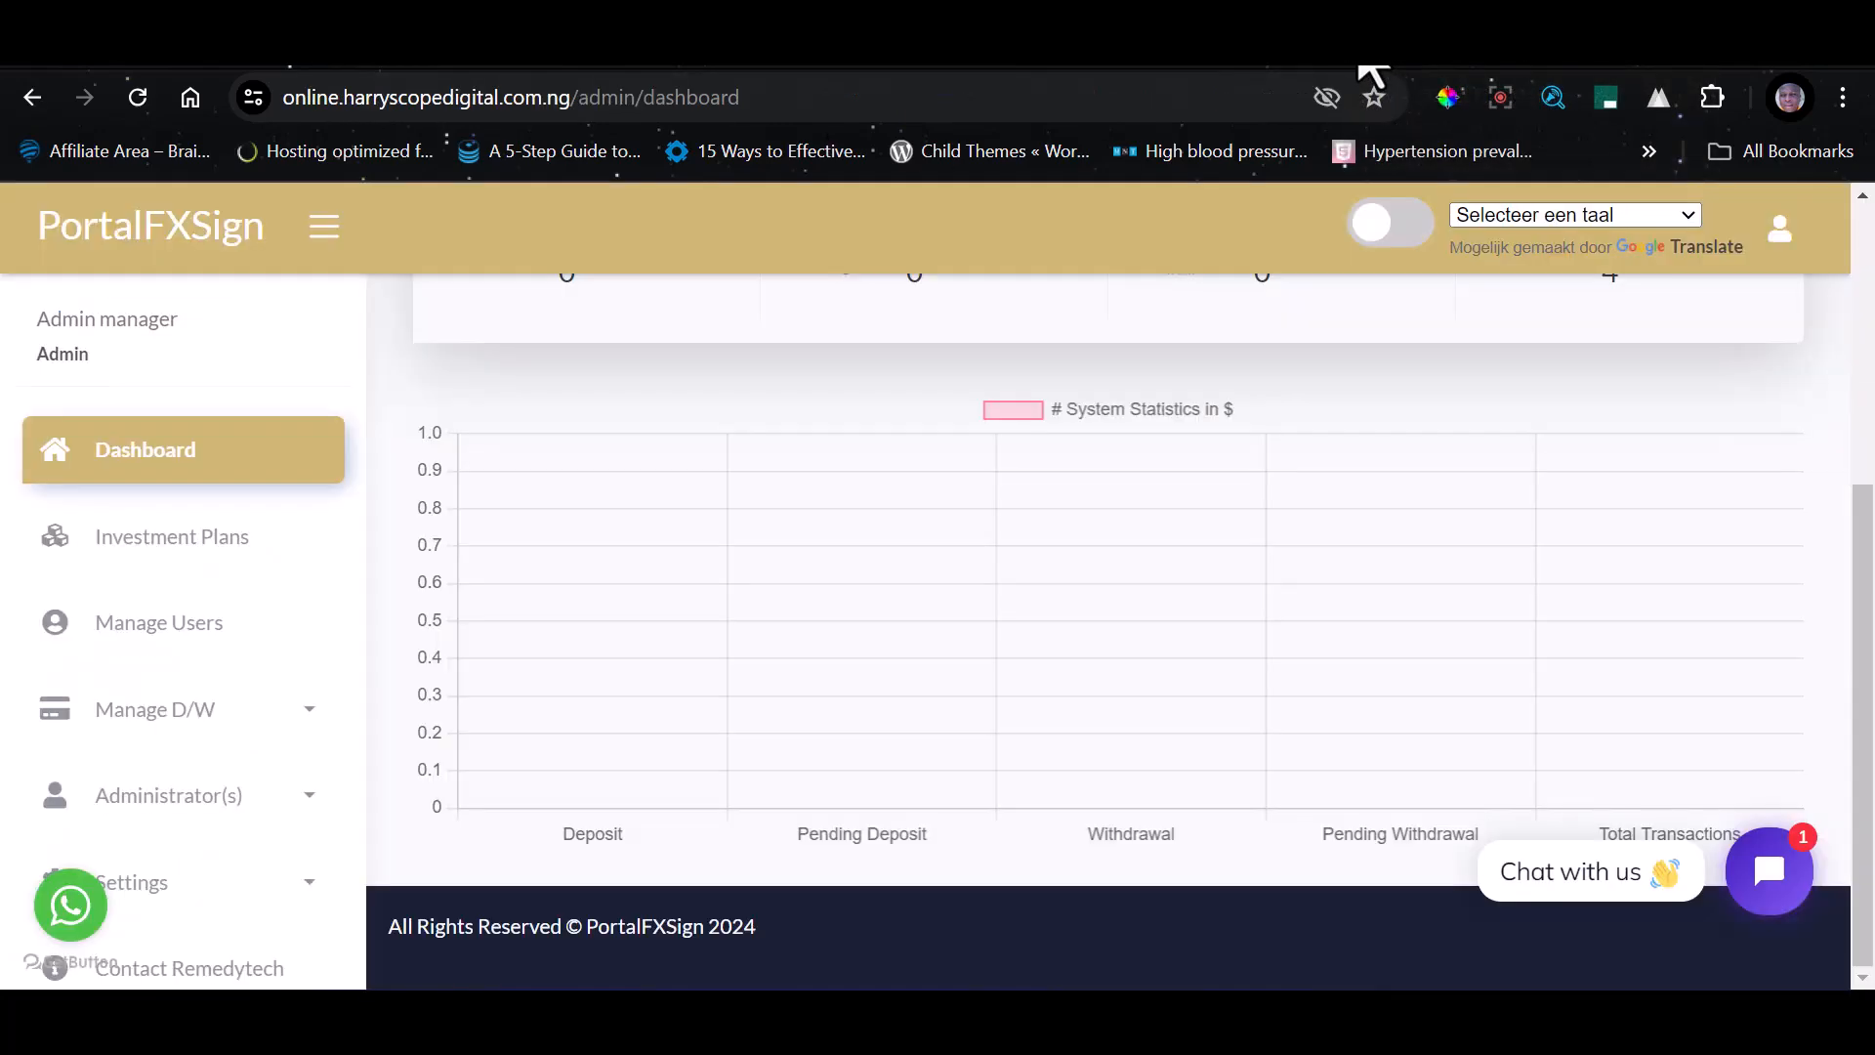
# Switch to the cPanel File Manager and open the site's resources/views/layouts folder
pyautogui.click(1361, 60)
pyautogui.scroll(2, 674, 732)
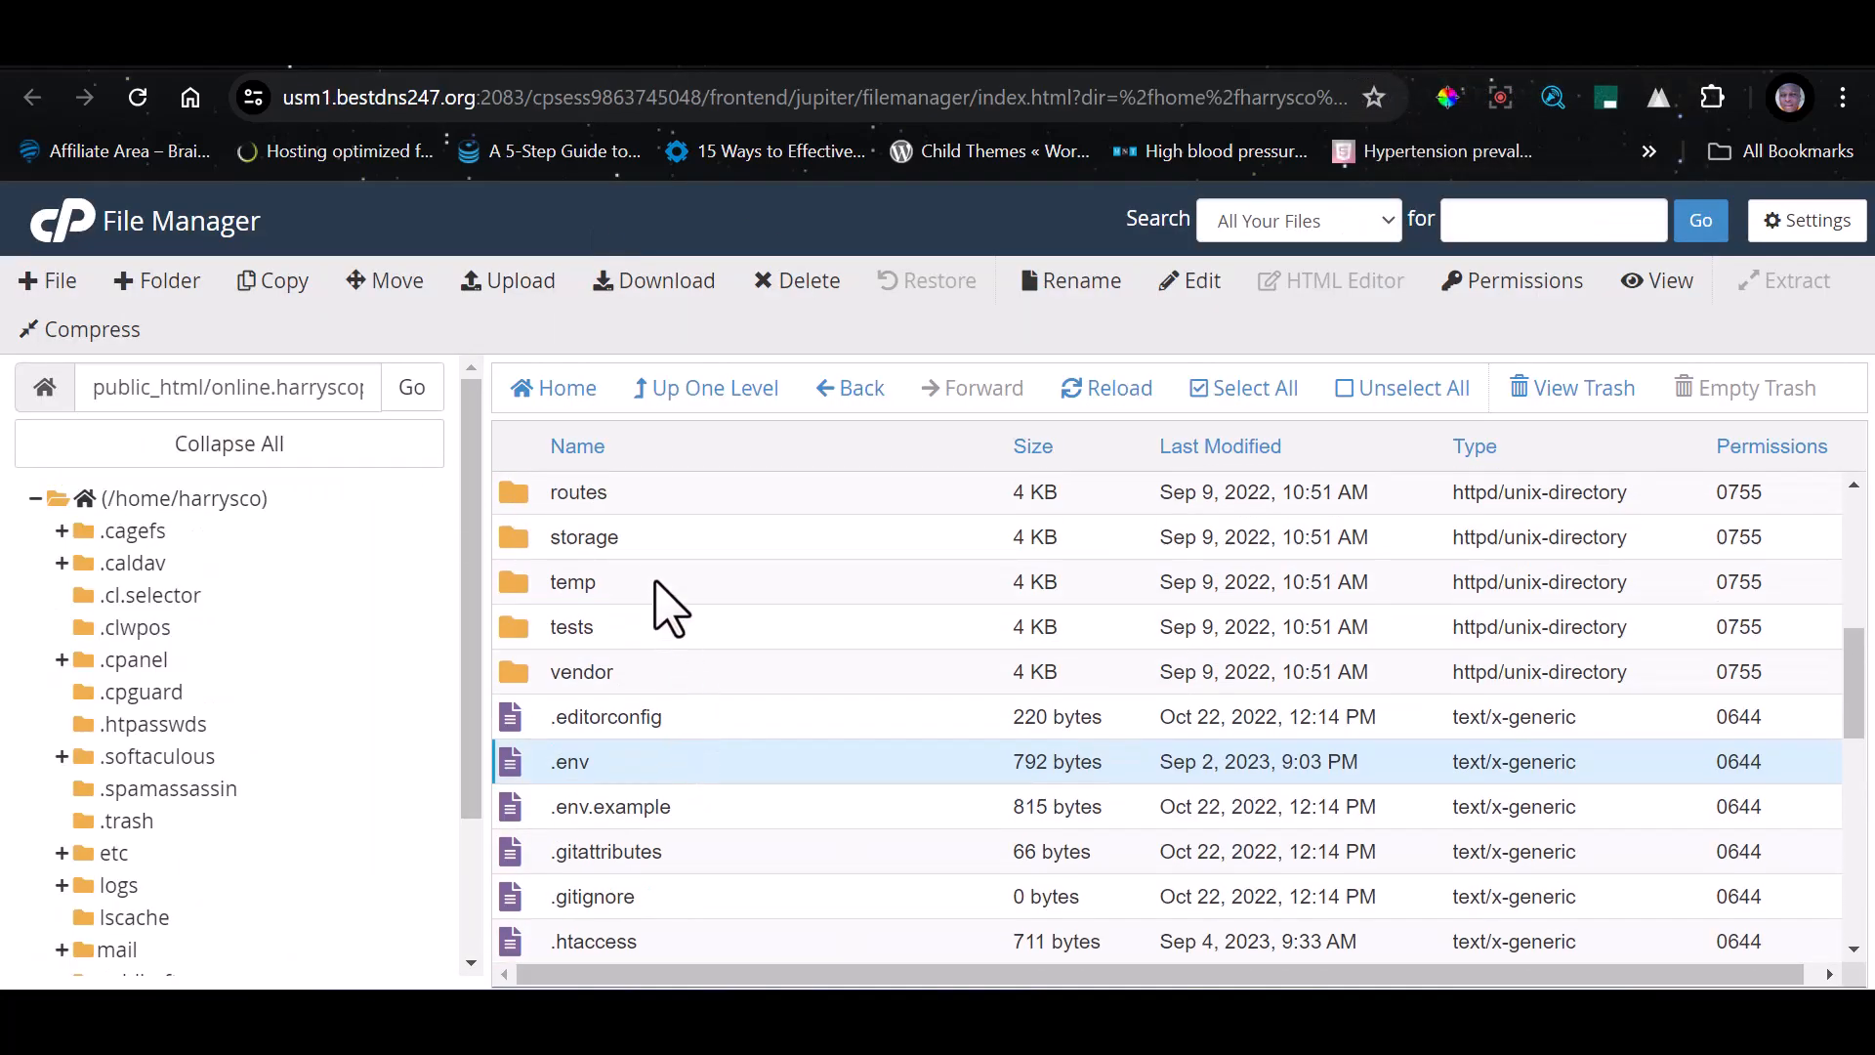
pyautogui.scroll(2, 684, 596)
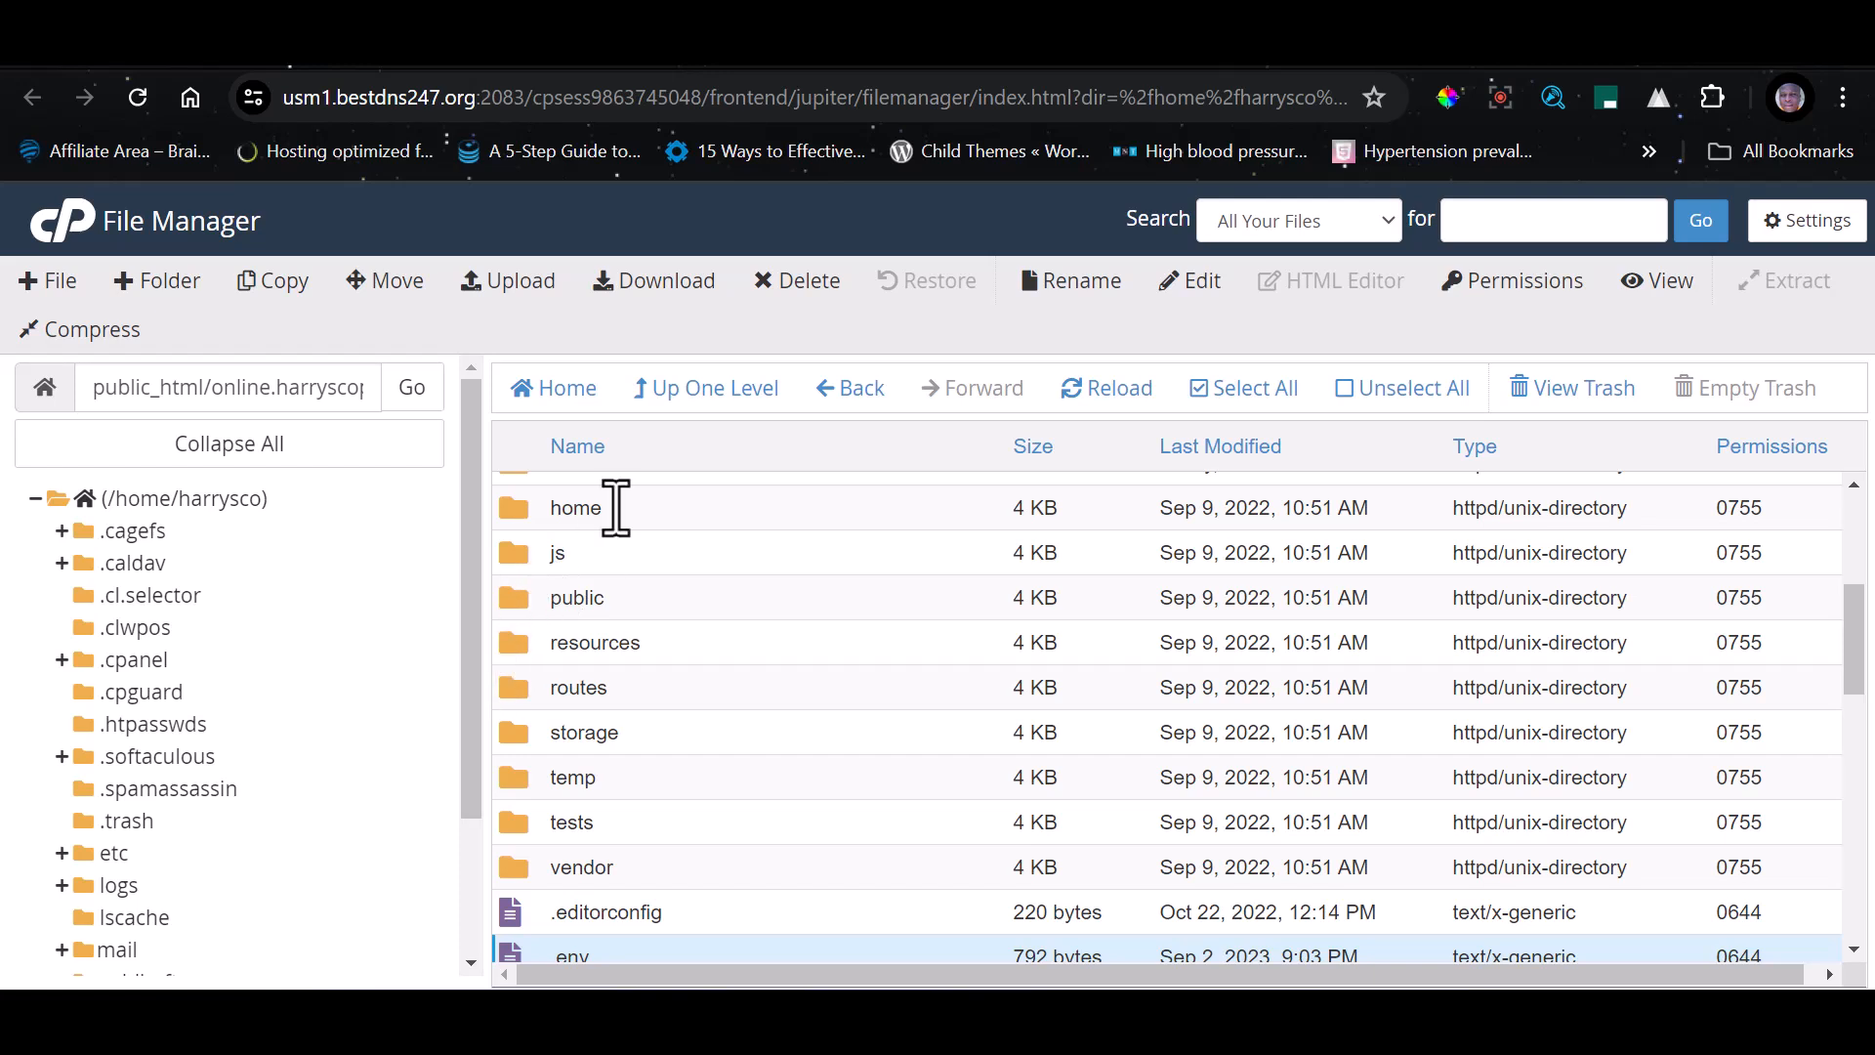
pyautogui.doubleClick(659, 652)
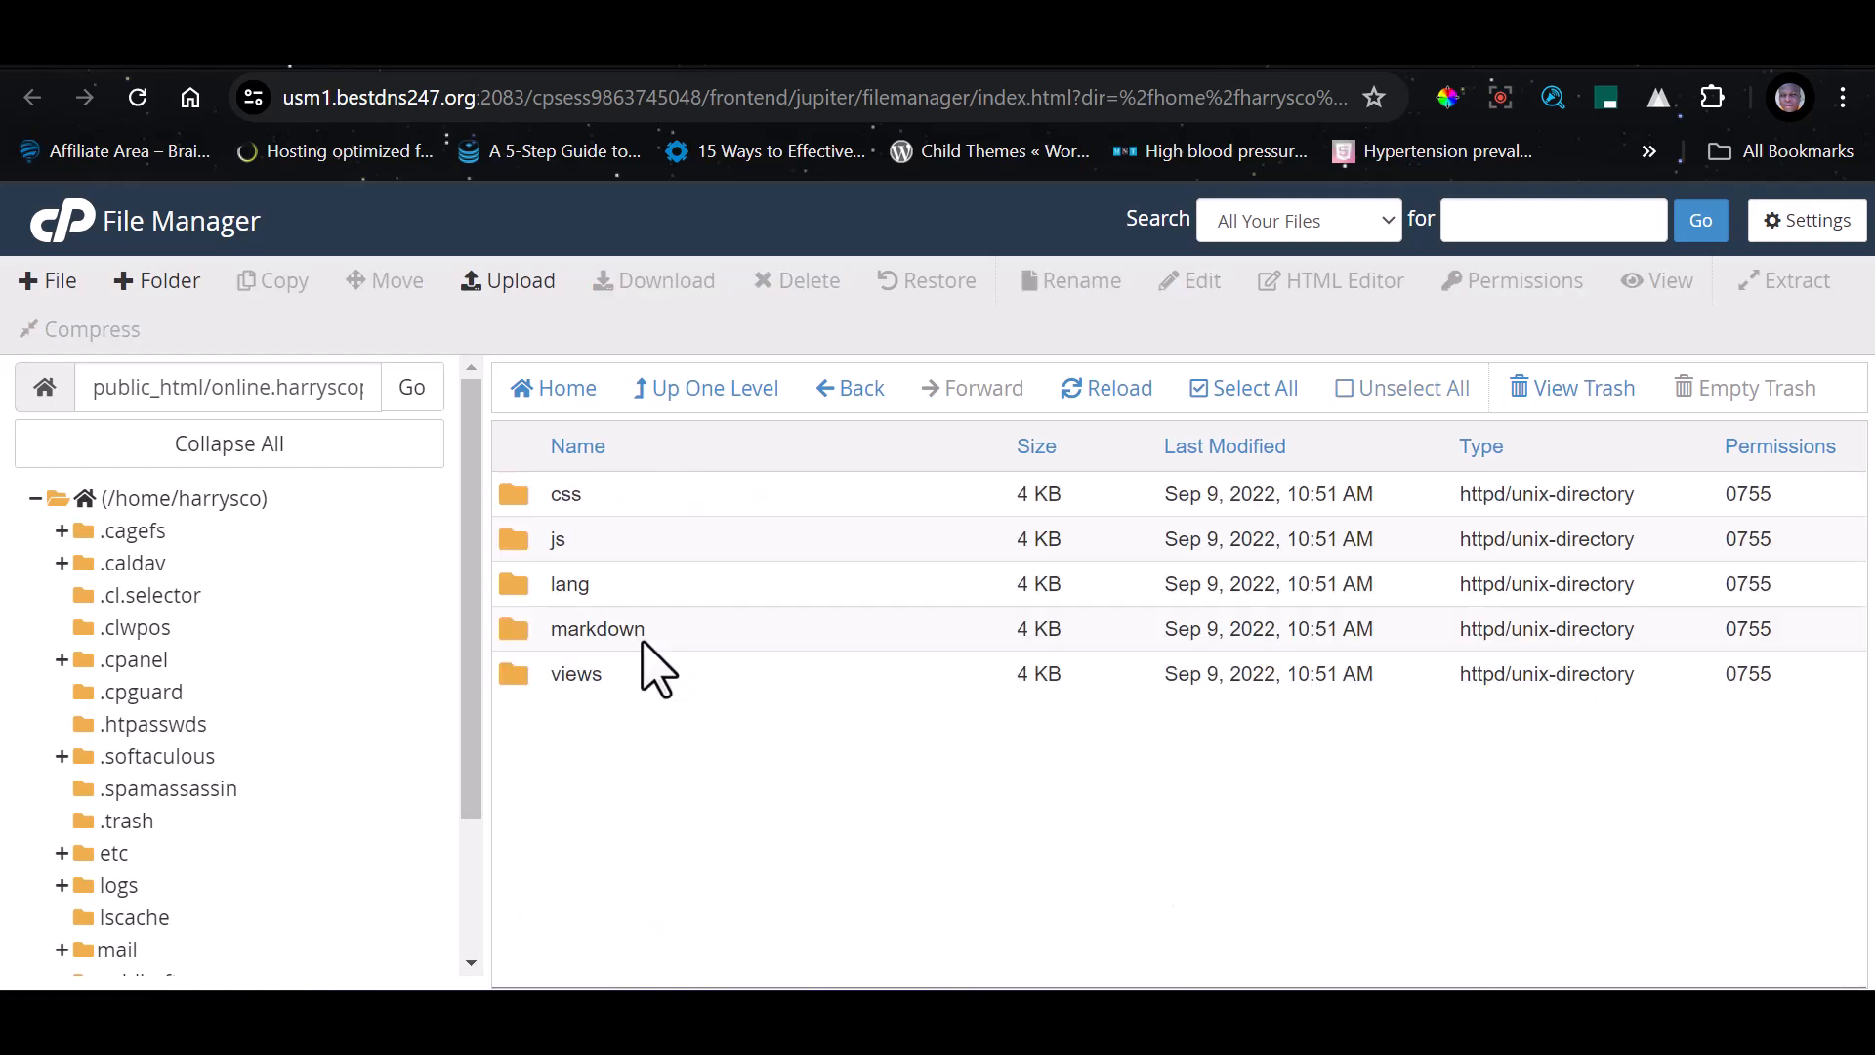
pyautogui.doubleClick(532, 676)
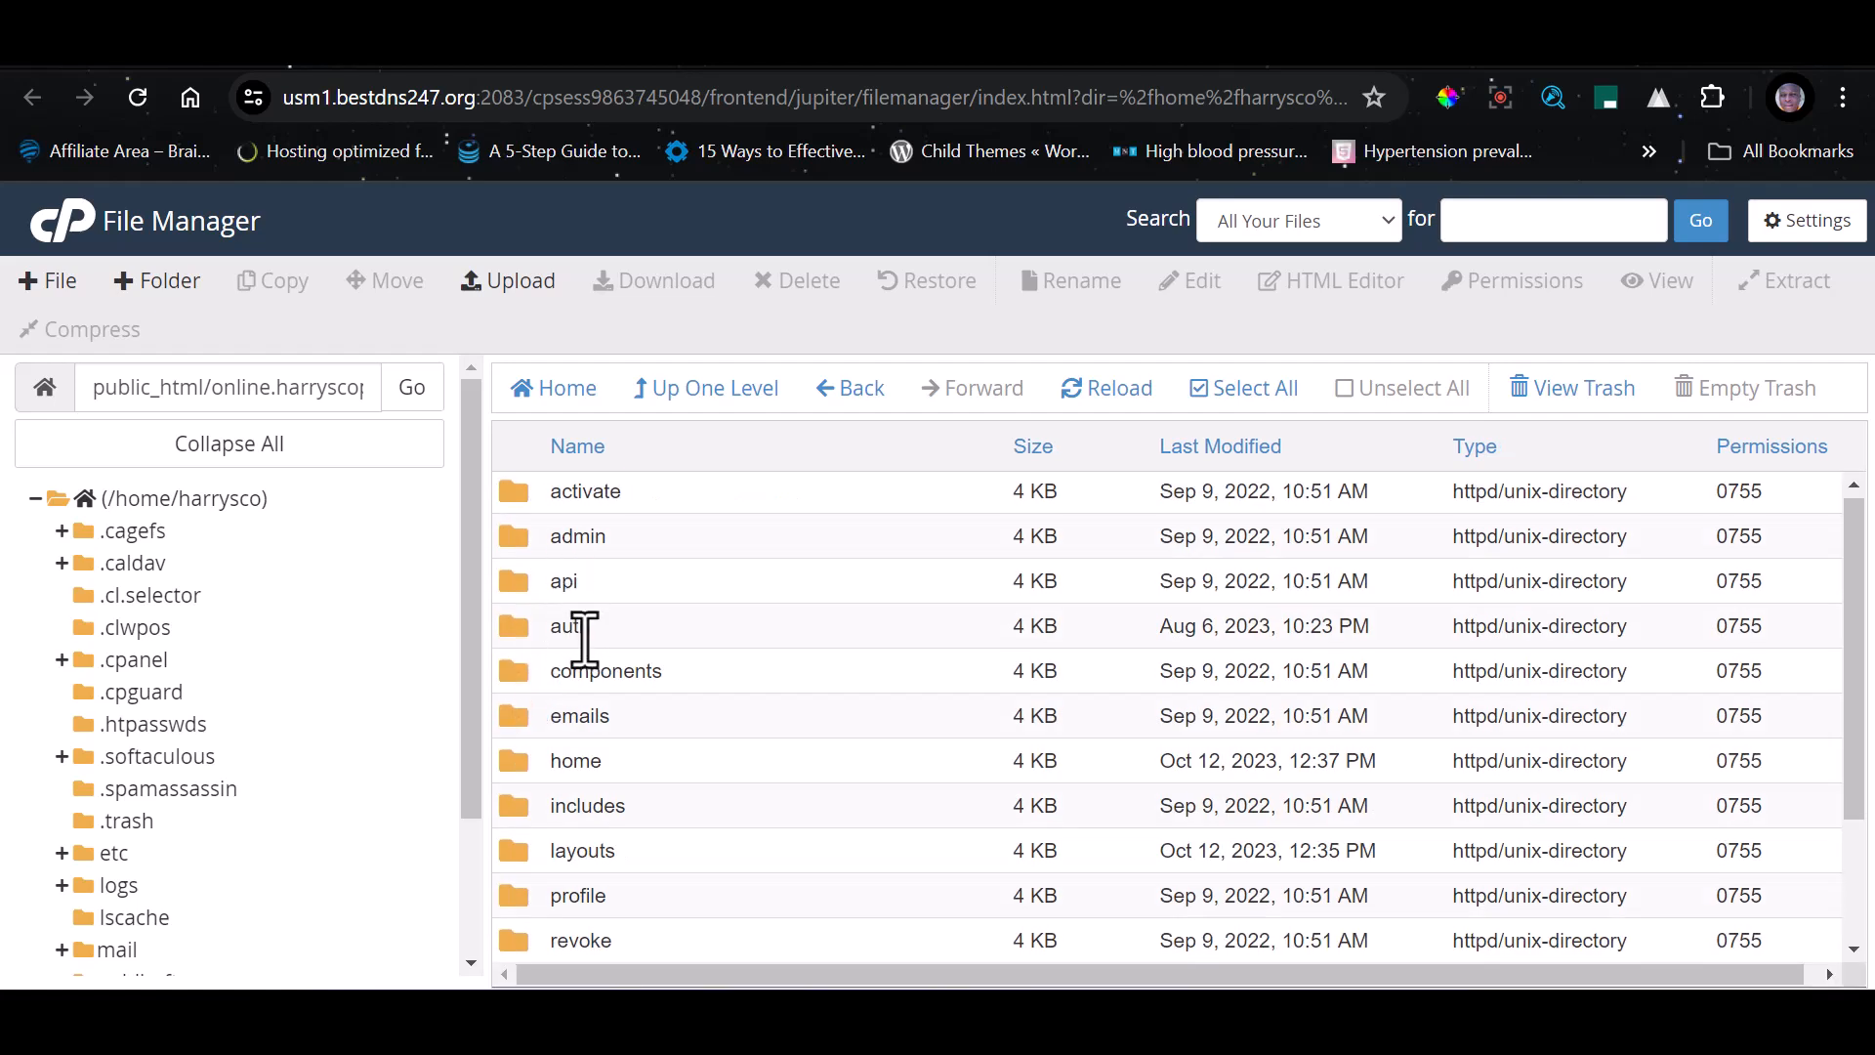
pyautogui.scroll(-2, 586, 684)
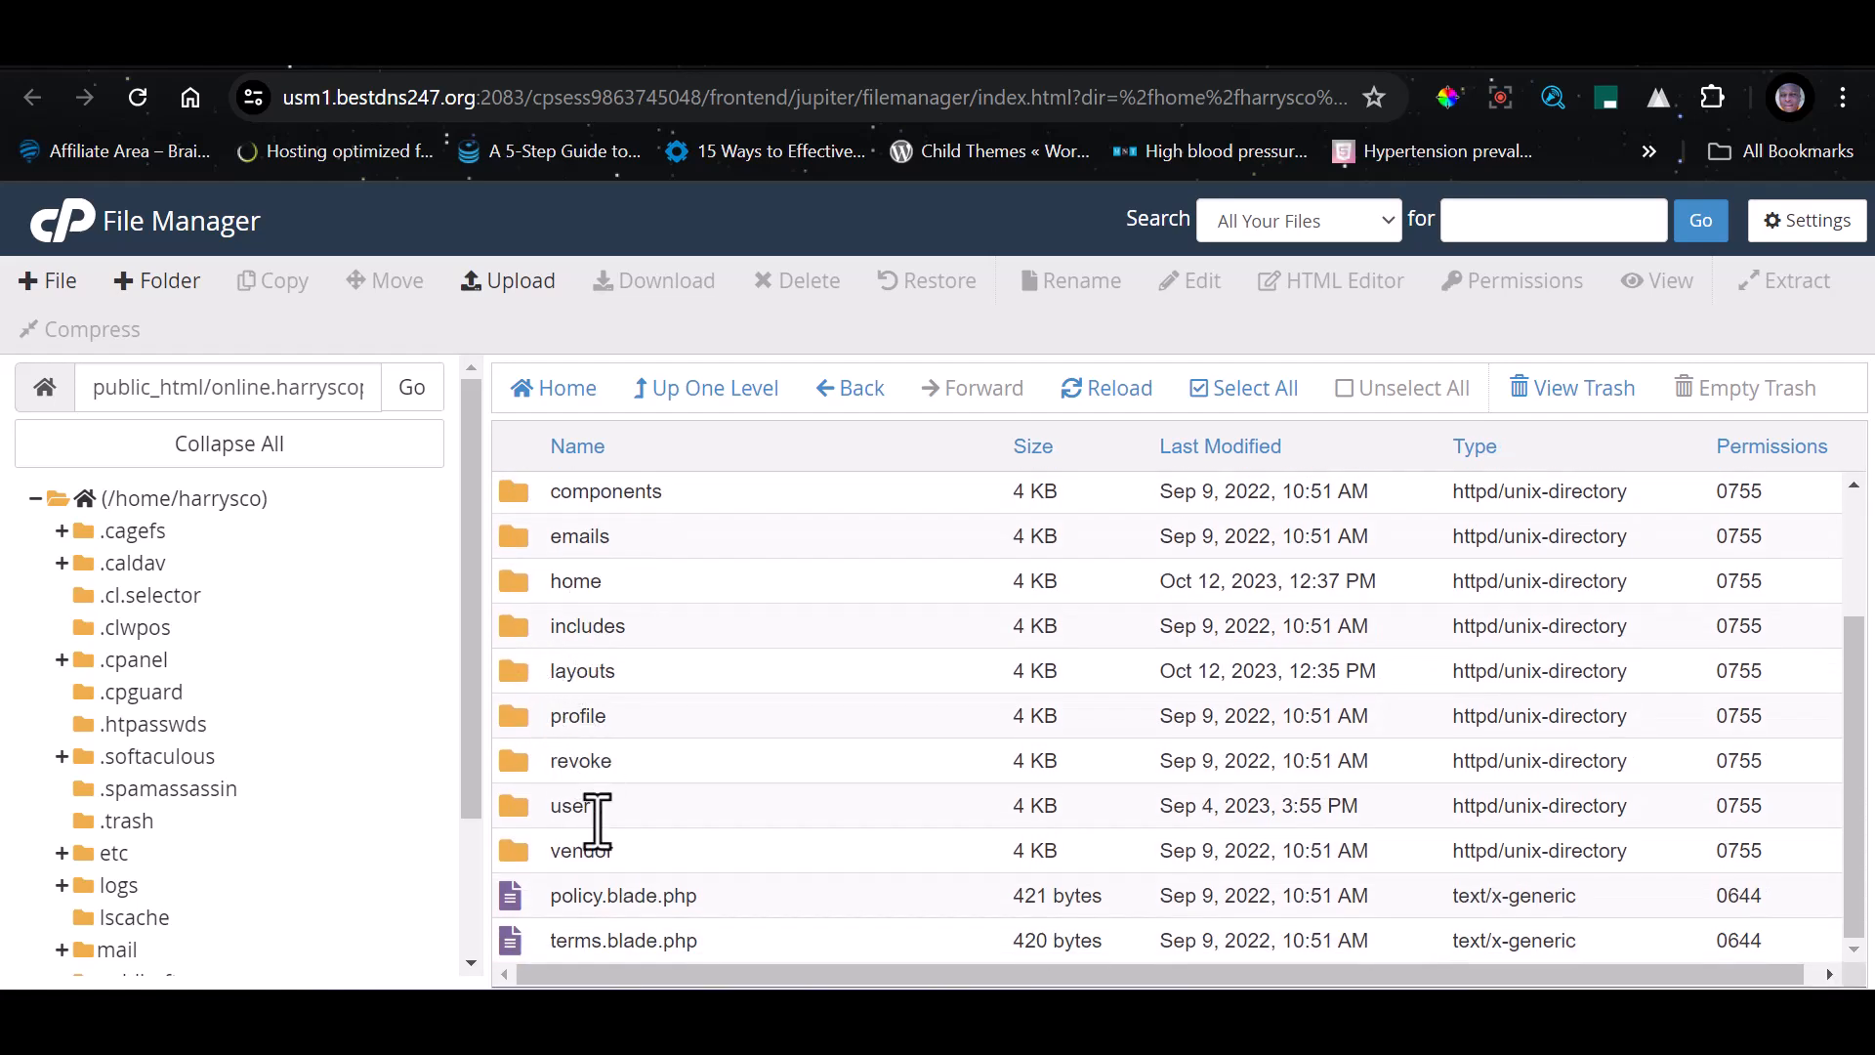
pyautogui.scroll(2, 576, 826)
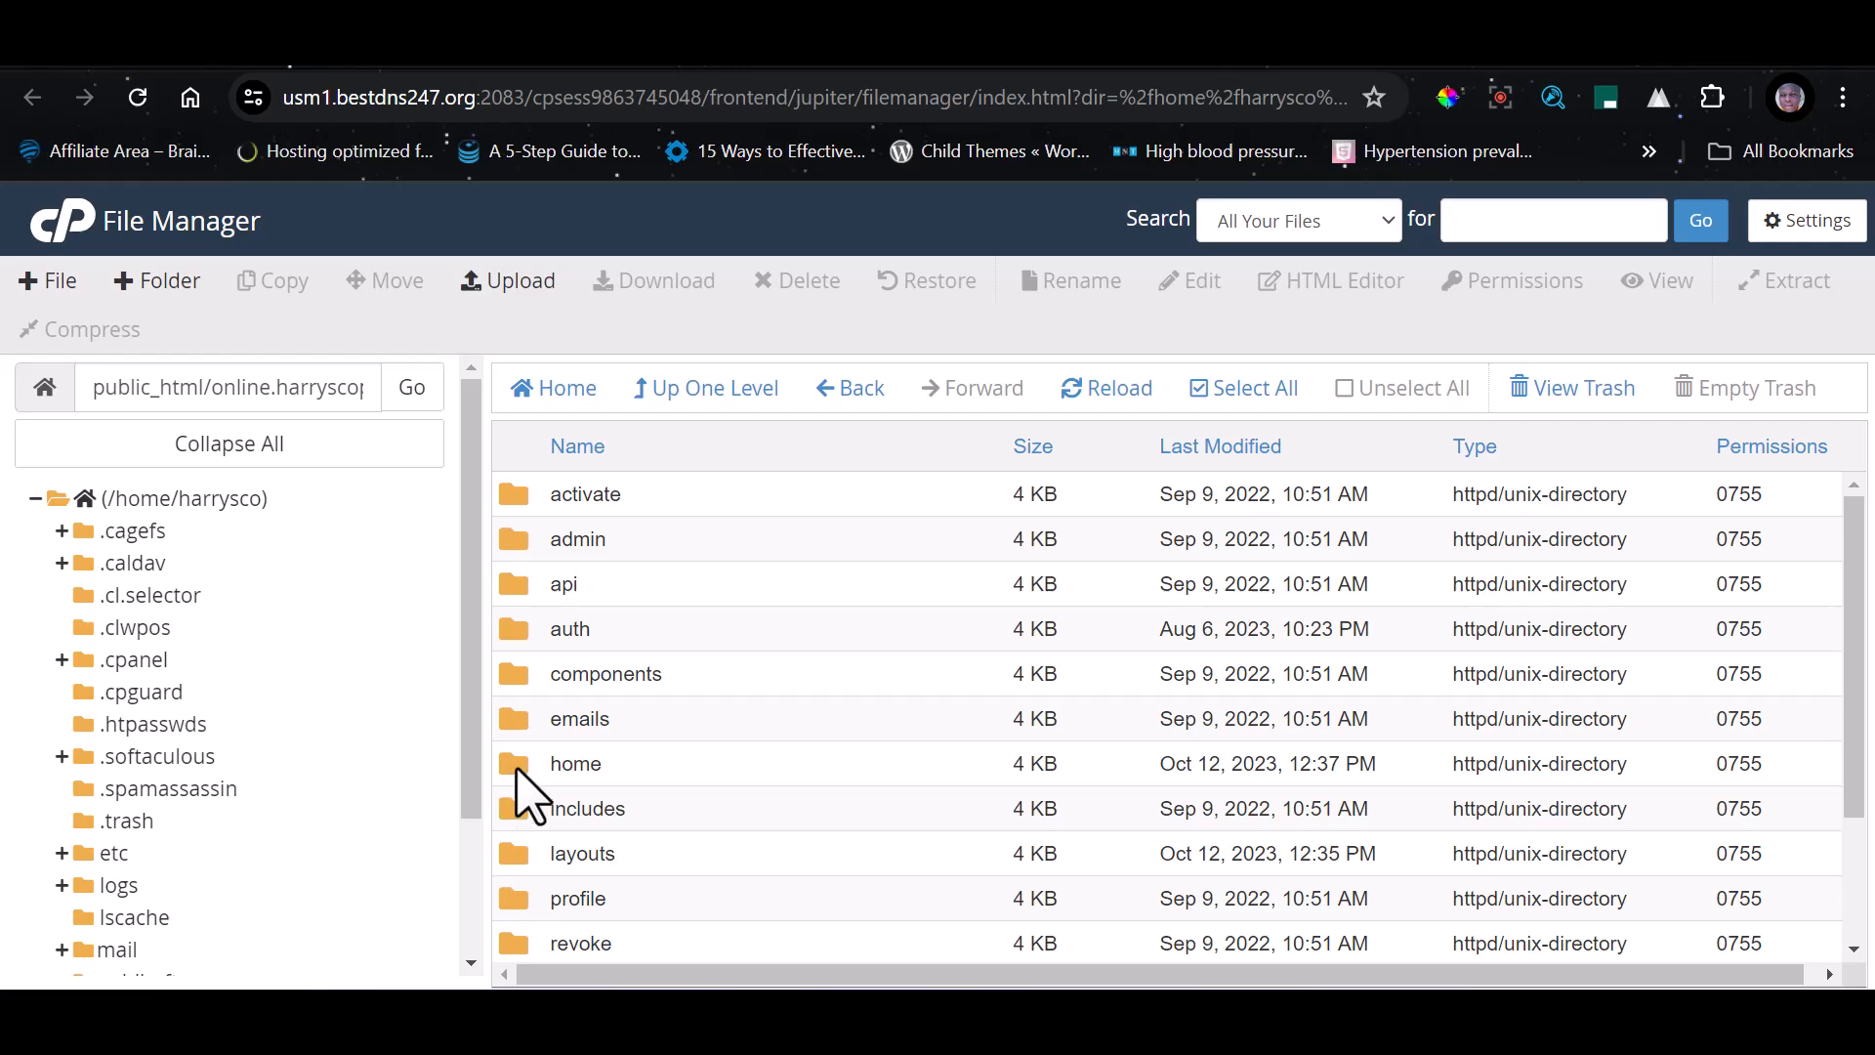
pyautogui.scroll(-2, 528, 810)
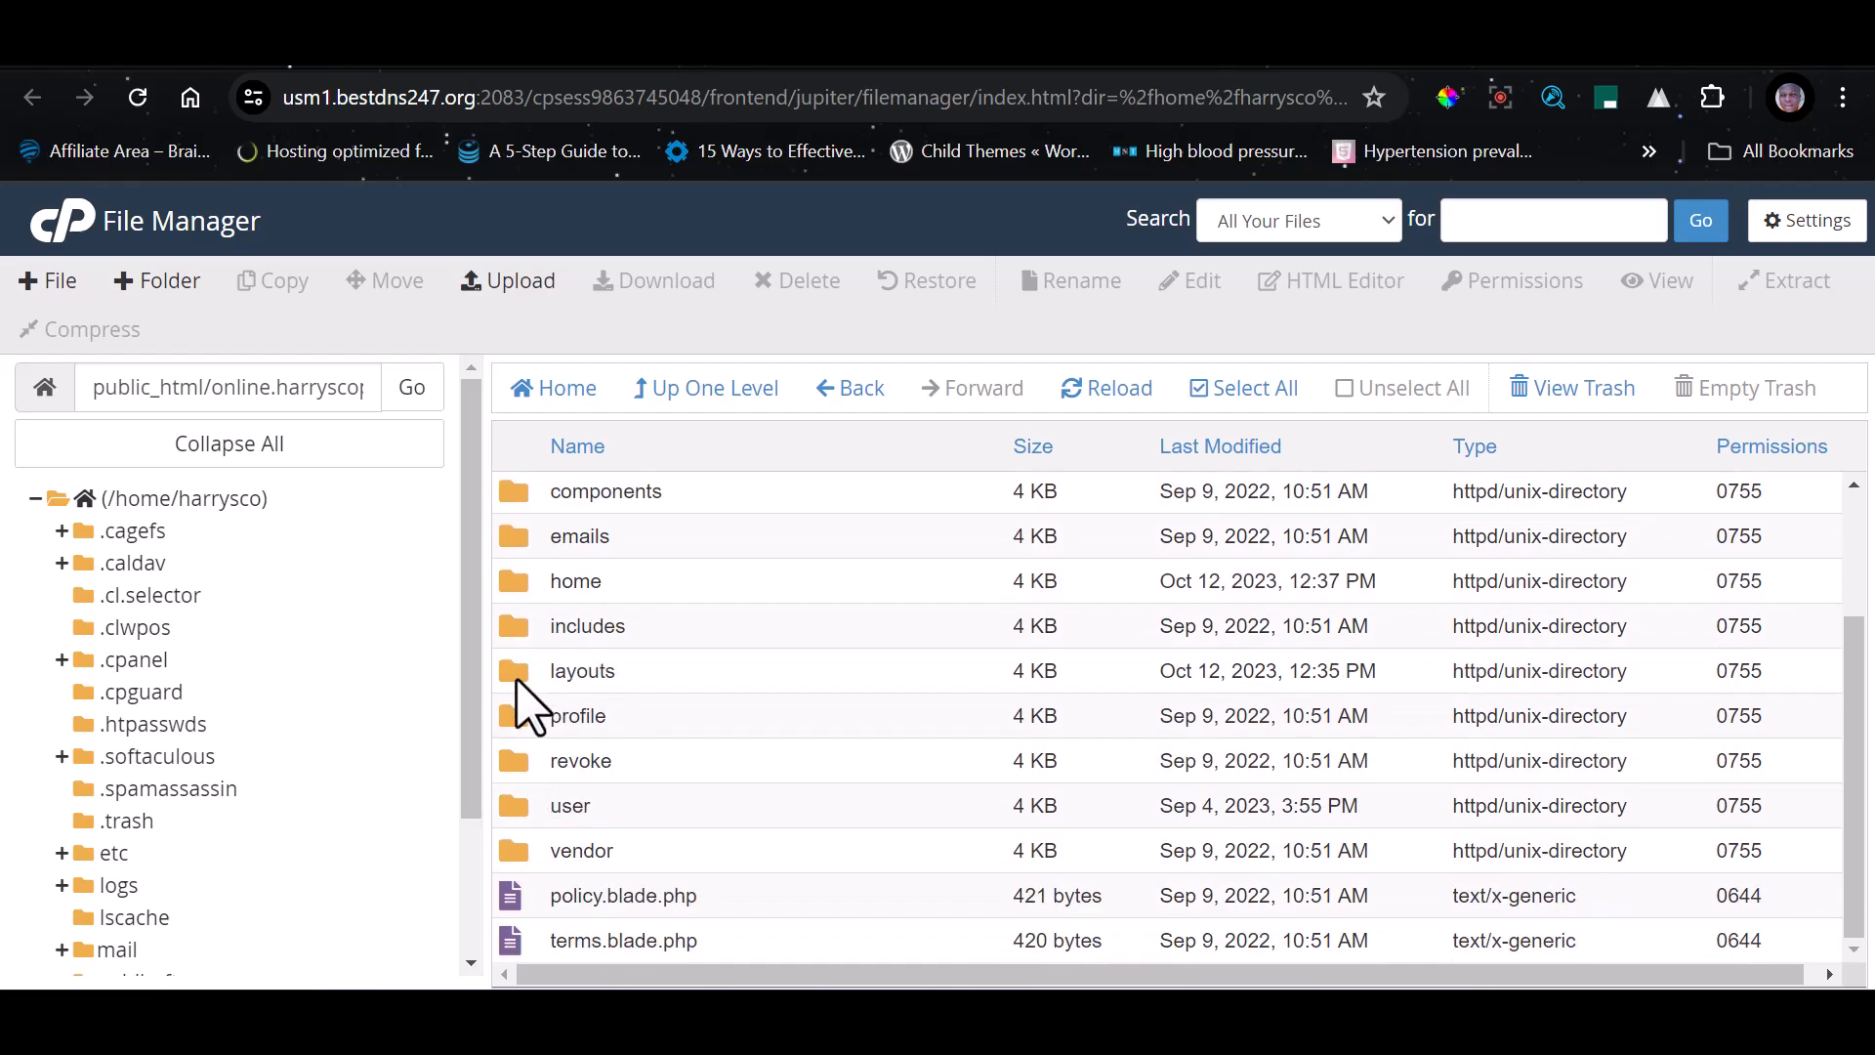
pyautogui.doubleClick(519, 671)
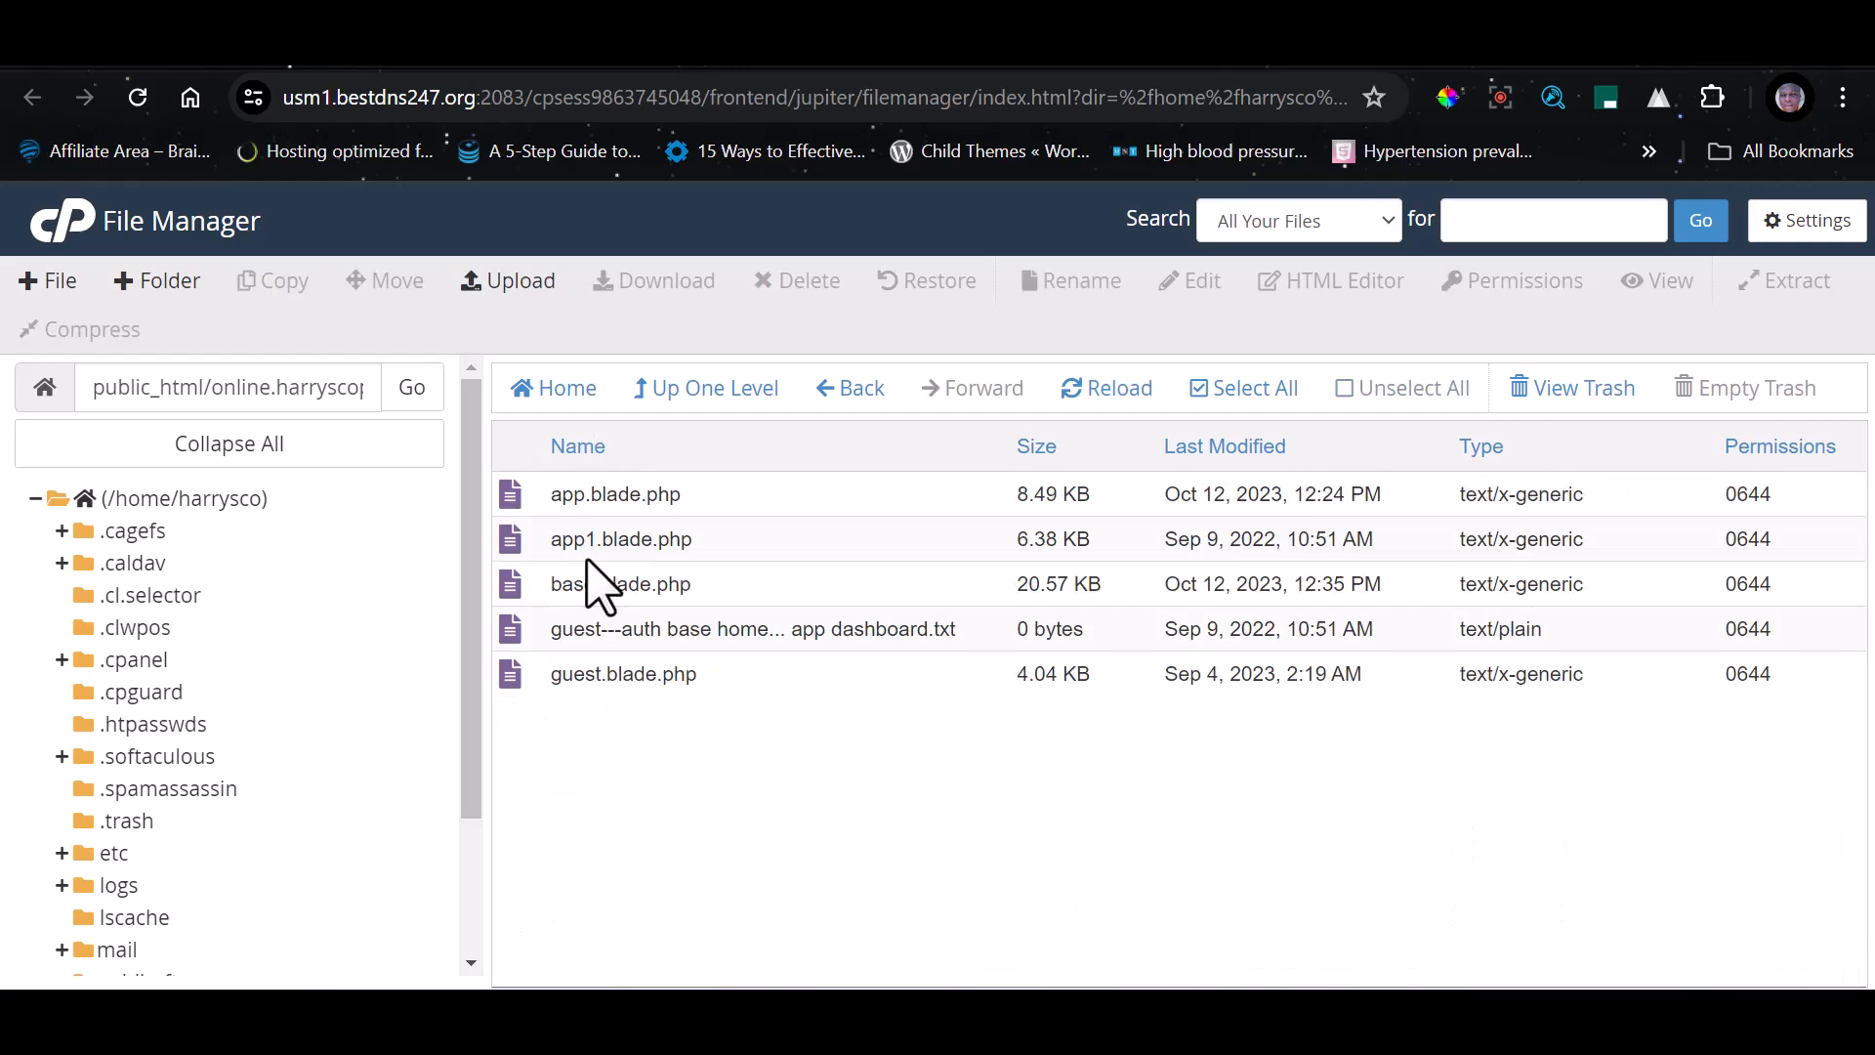
# Delete the Tidio, WhatsApp and MyAliceWebChat widget code at the end of app.blade.php, and save the file
pyautogui.click(704, 496)
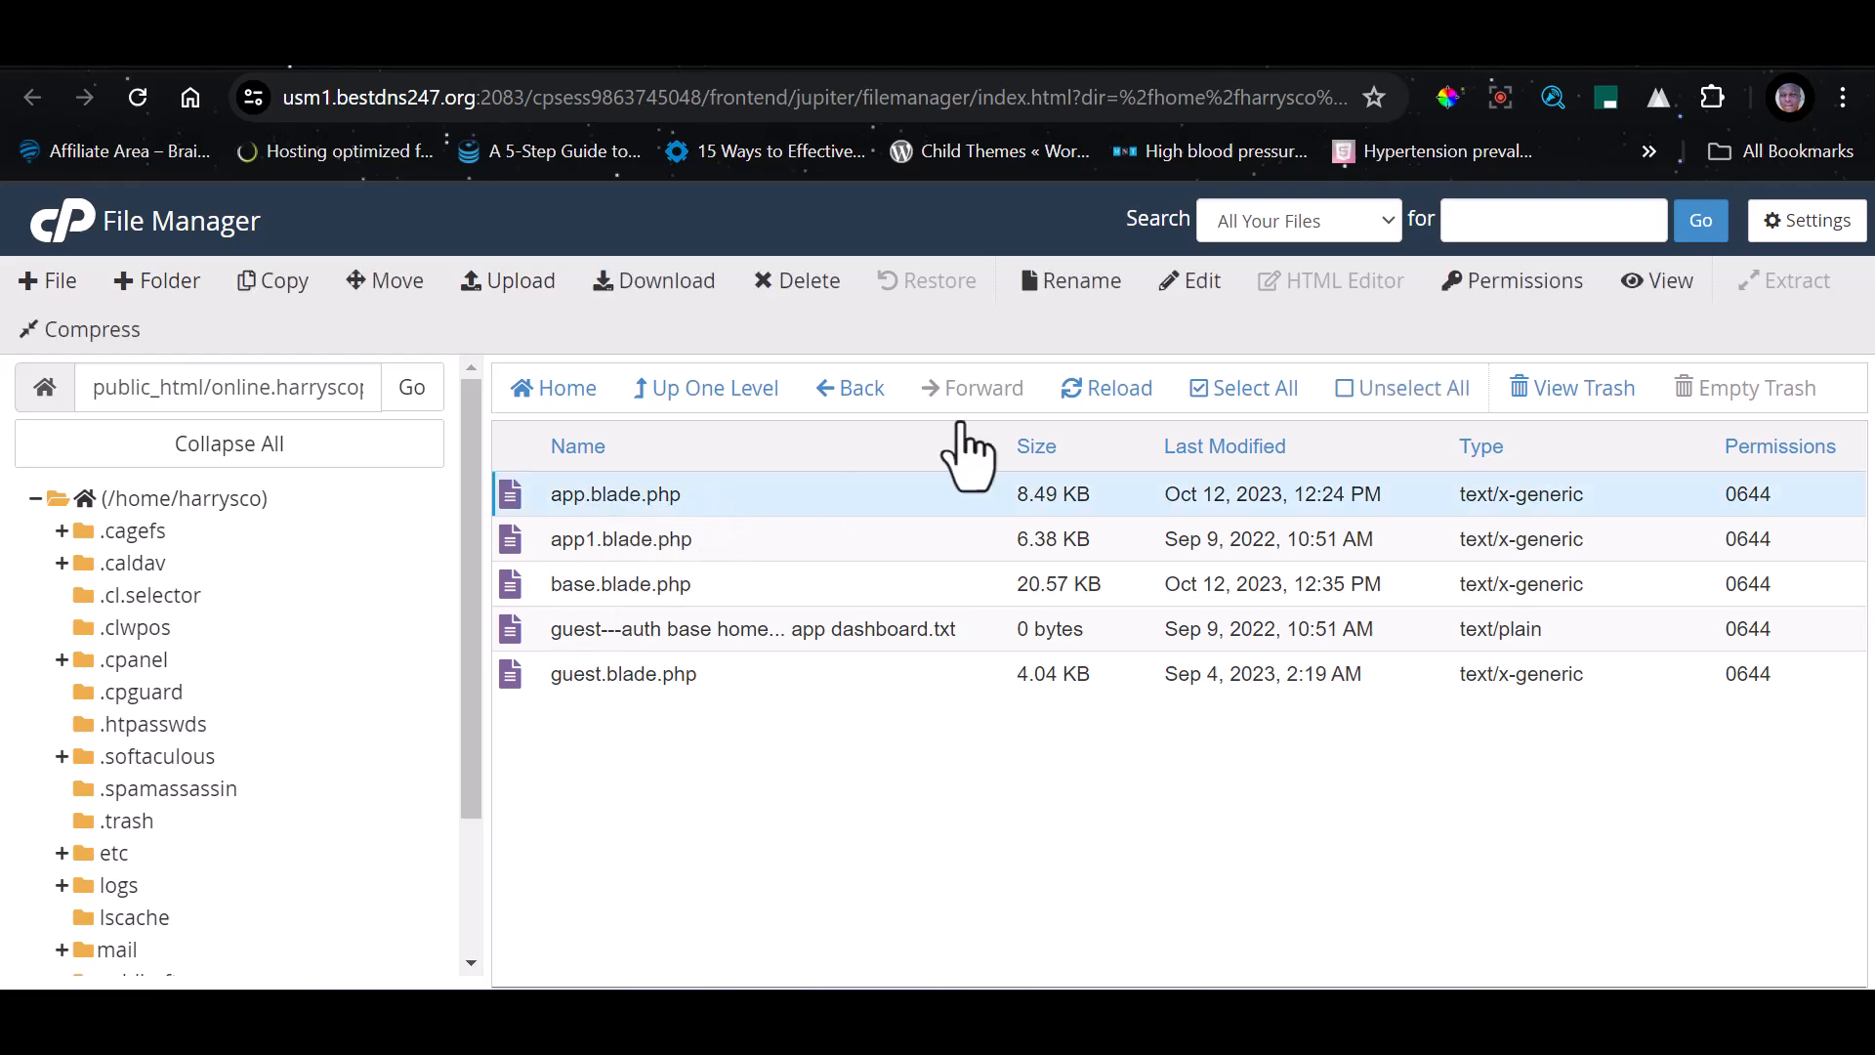
pyautogui.click(1195, 286)
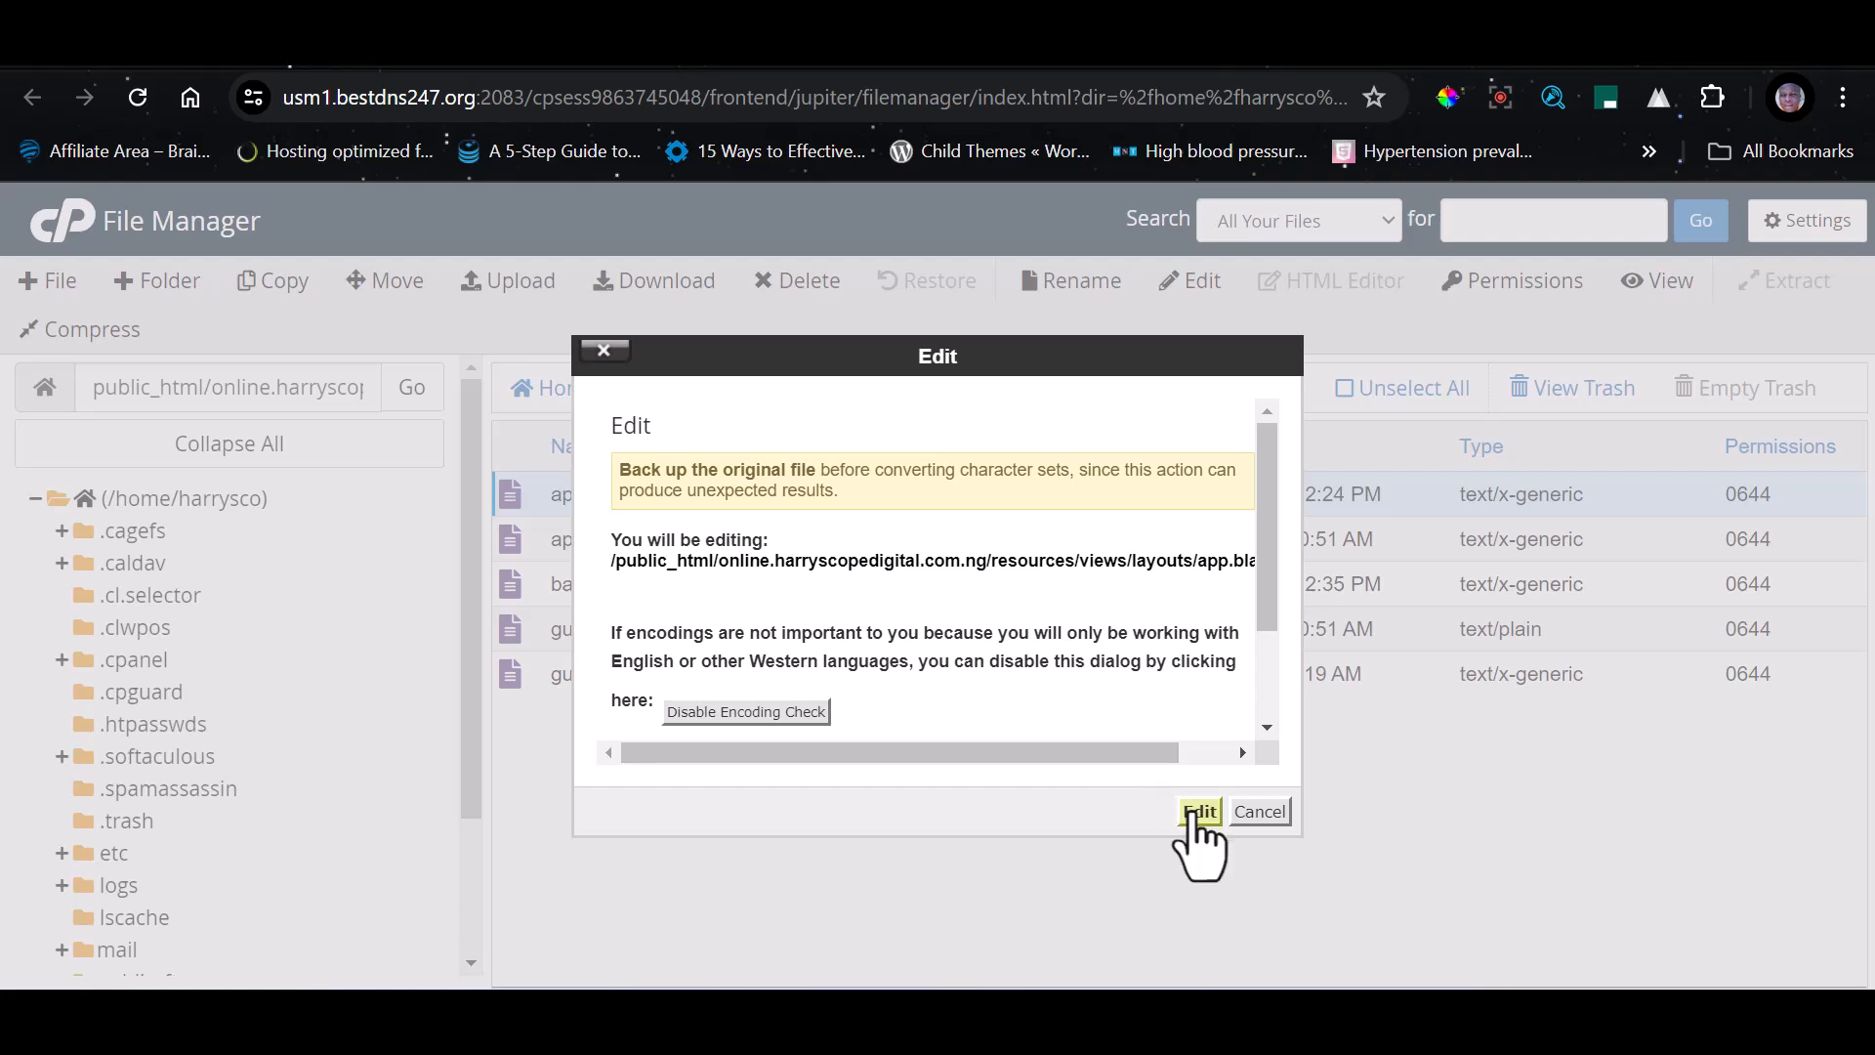
pyautogui.click(1199, 812)
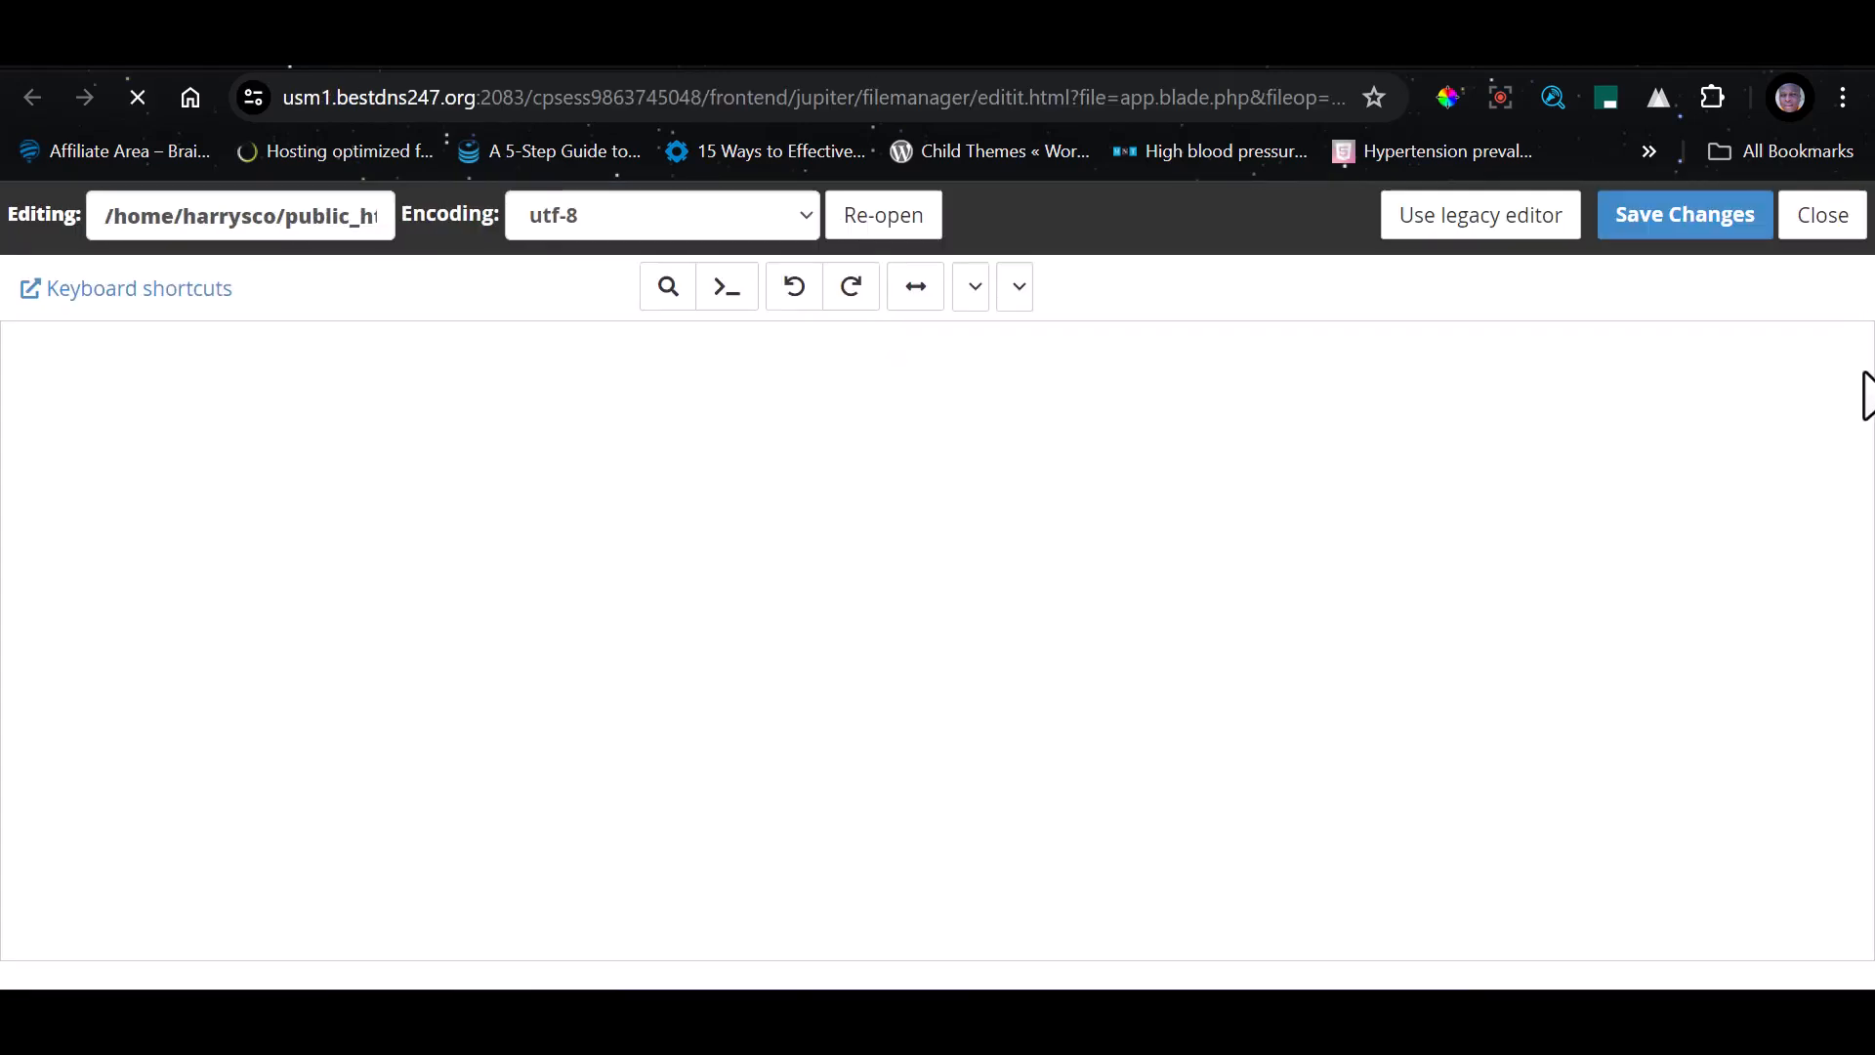
pyautogui.moveTo(1861, 395); pyautogui.dragTo(1823, 939)
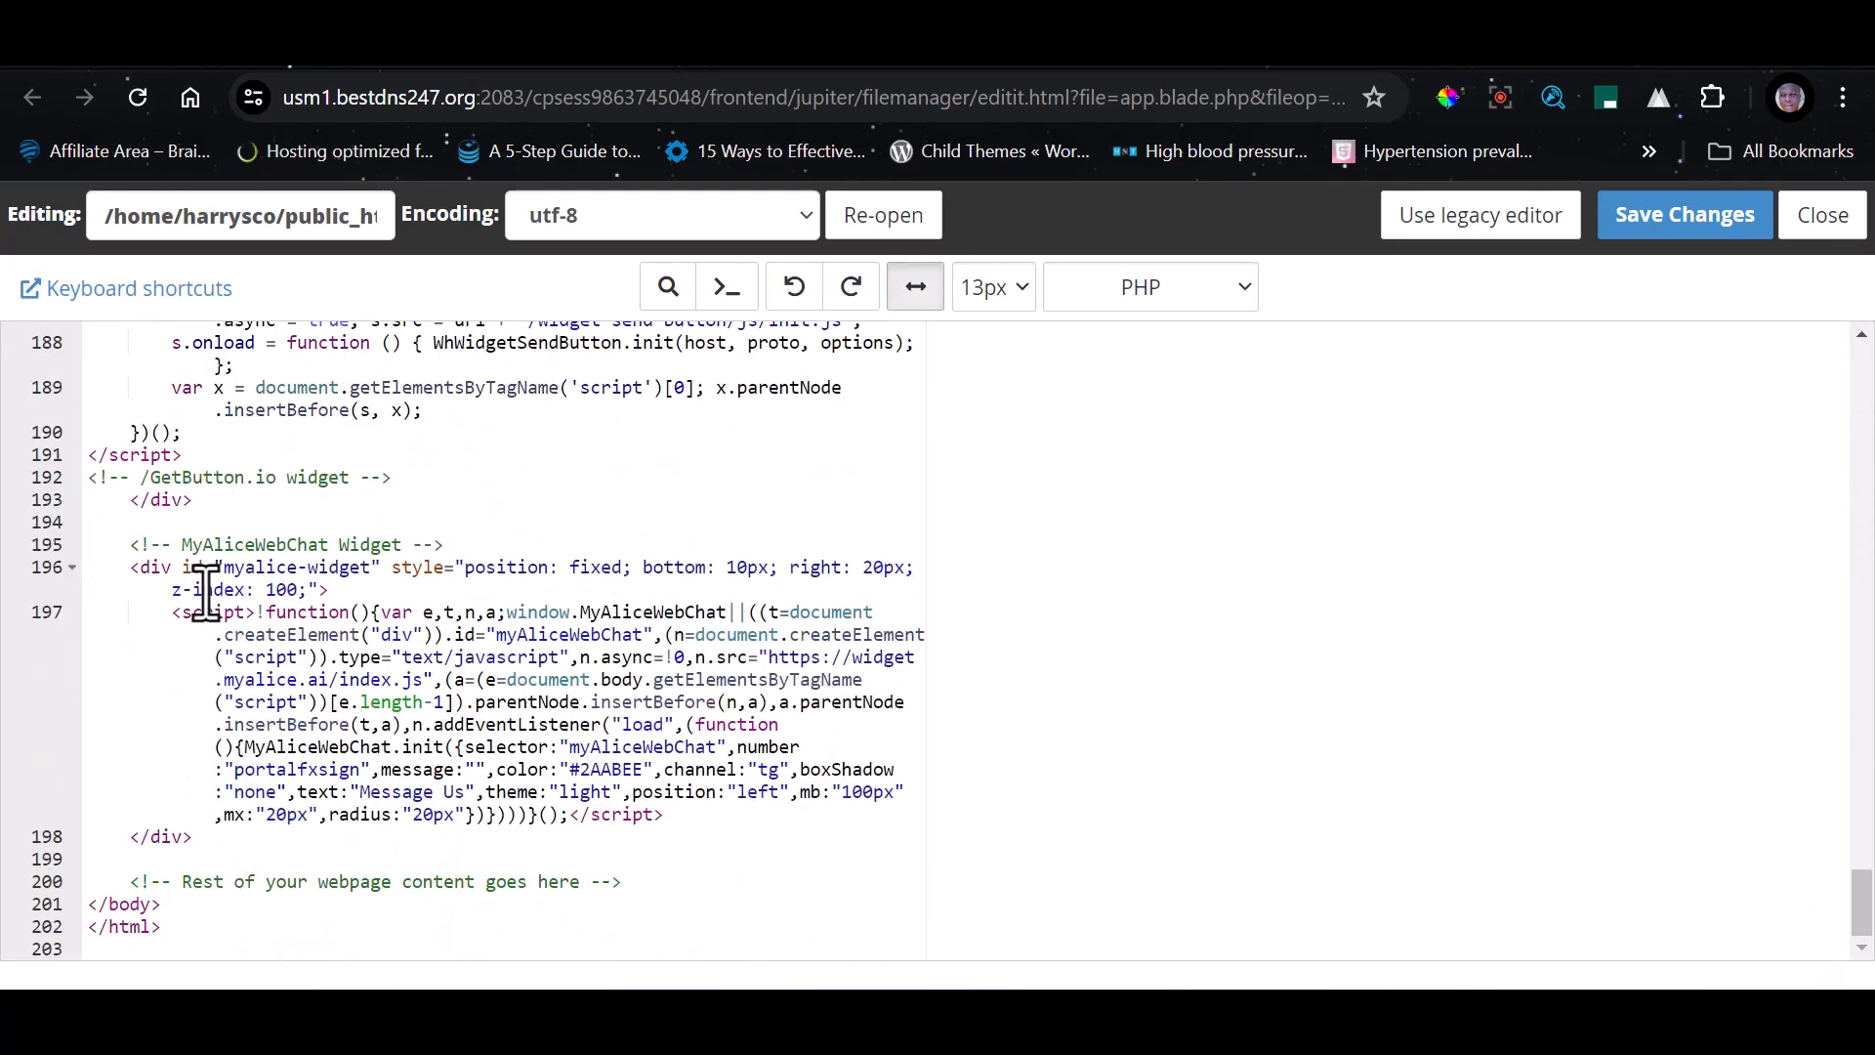
pyautogui.scroll(5, 172, 567)
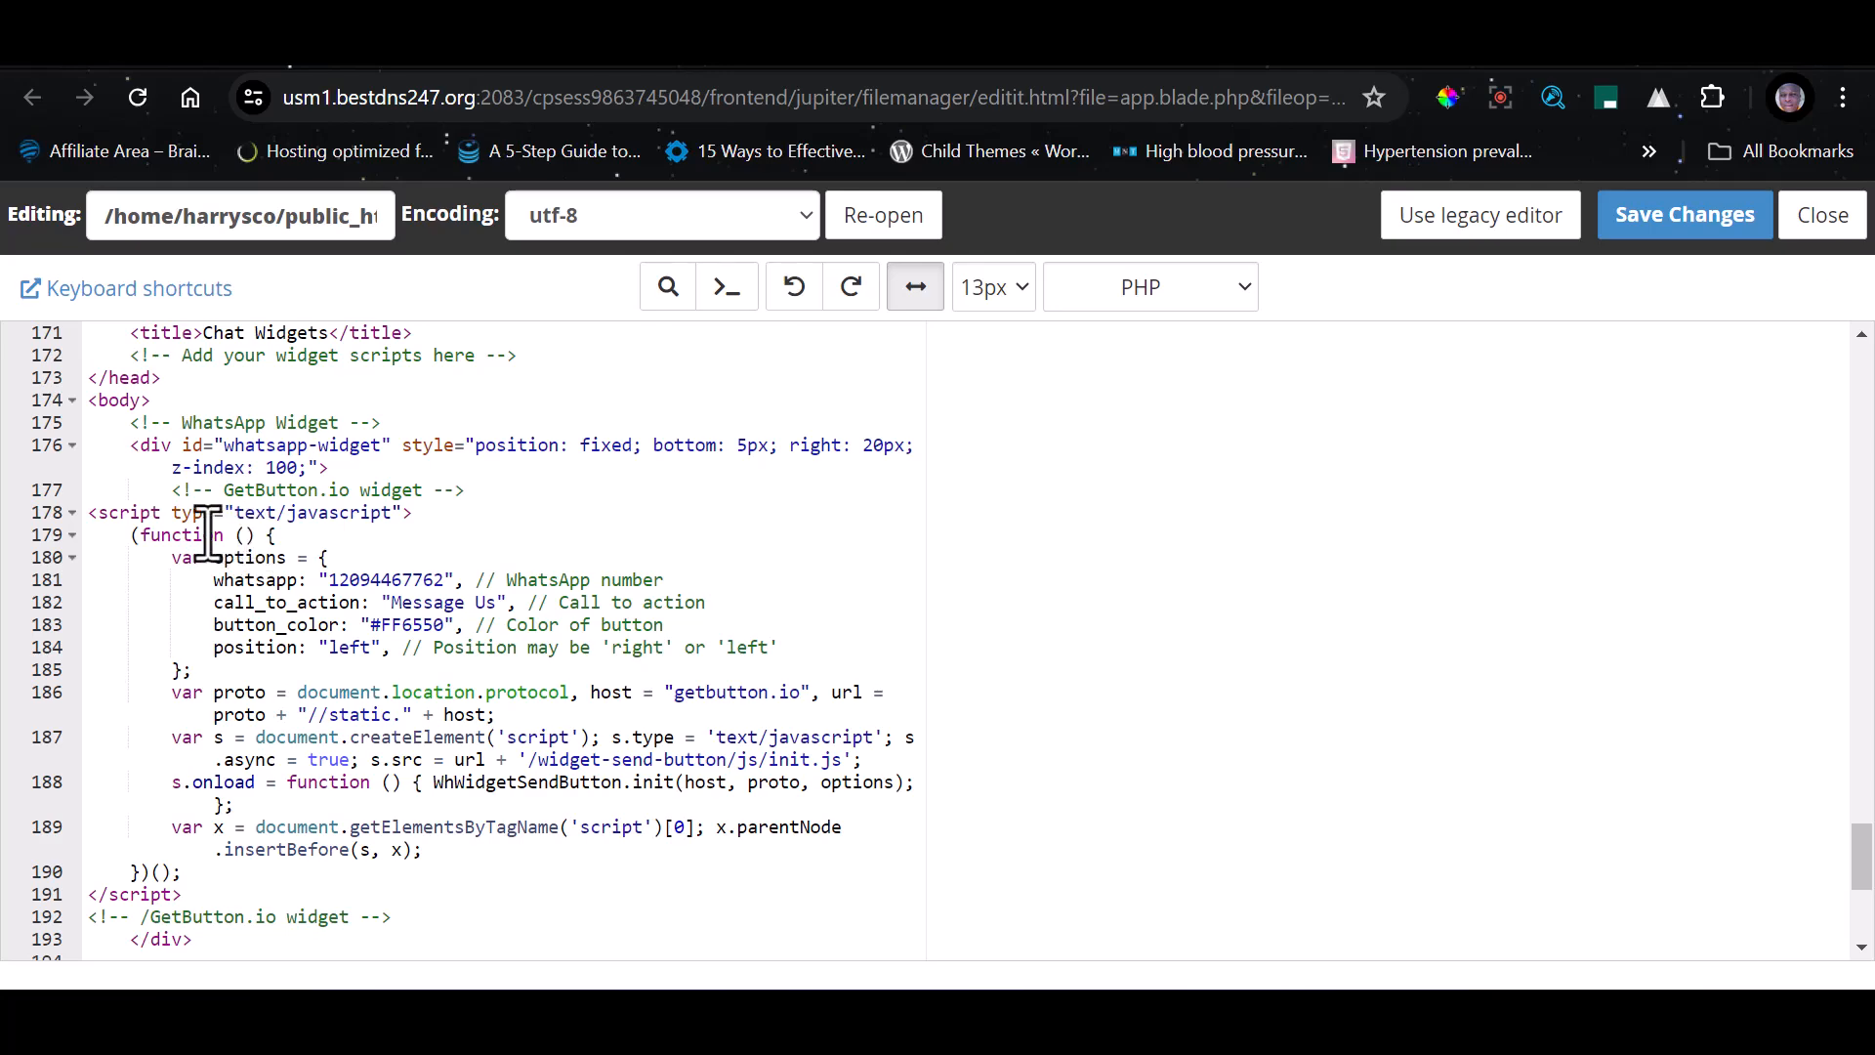
pyautogui.scroll(3, 135, 445)
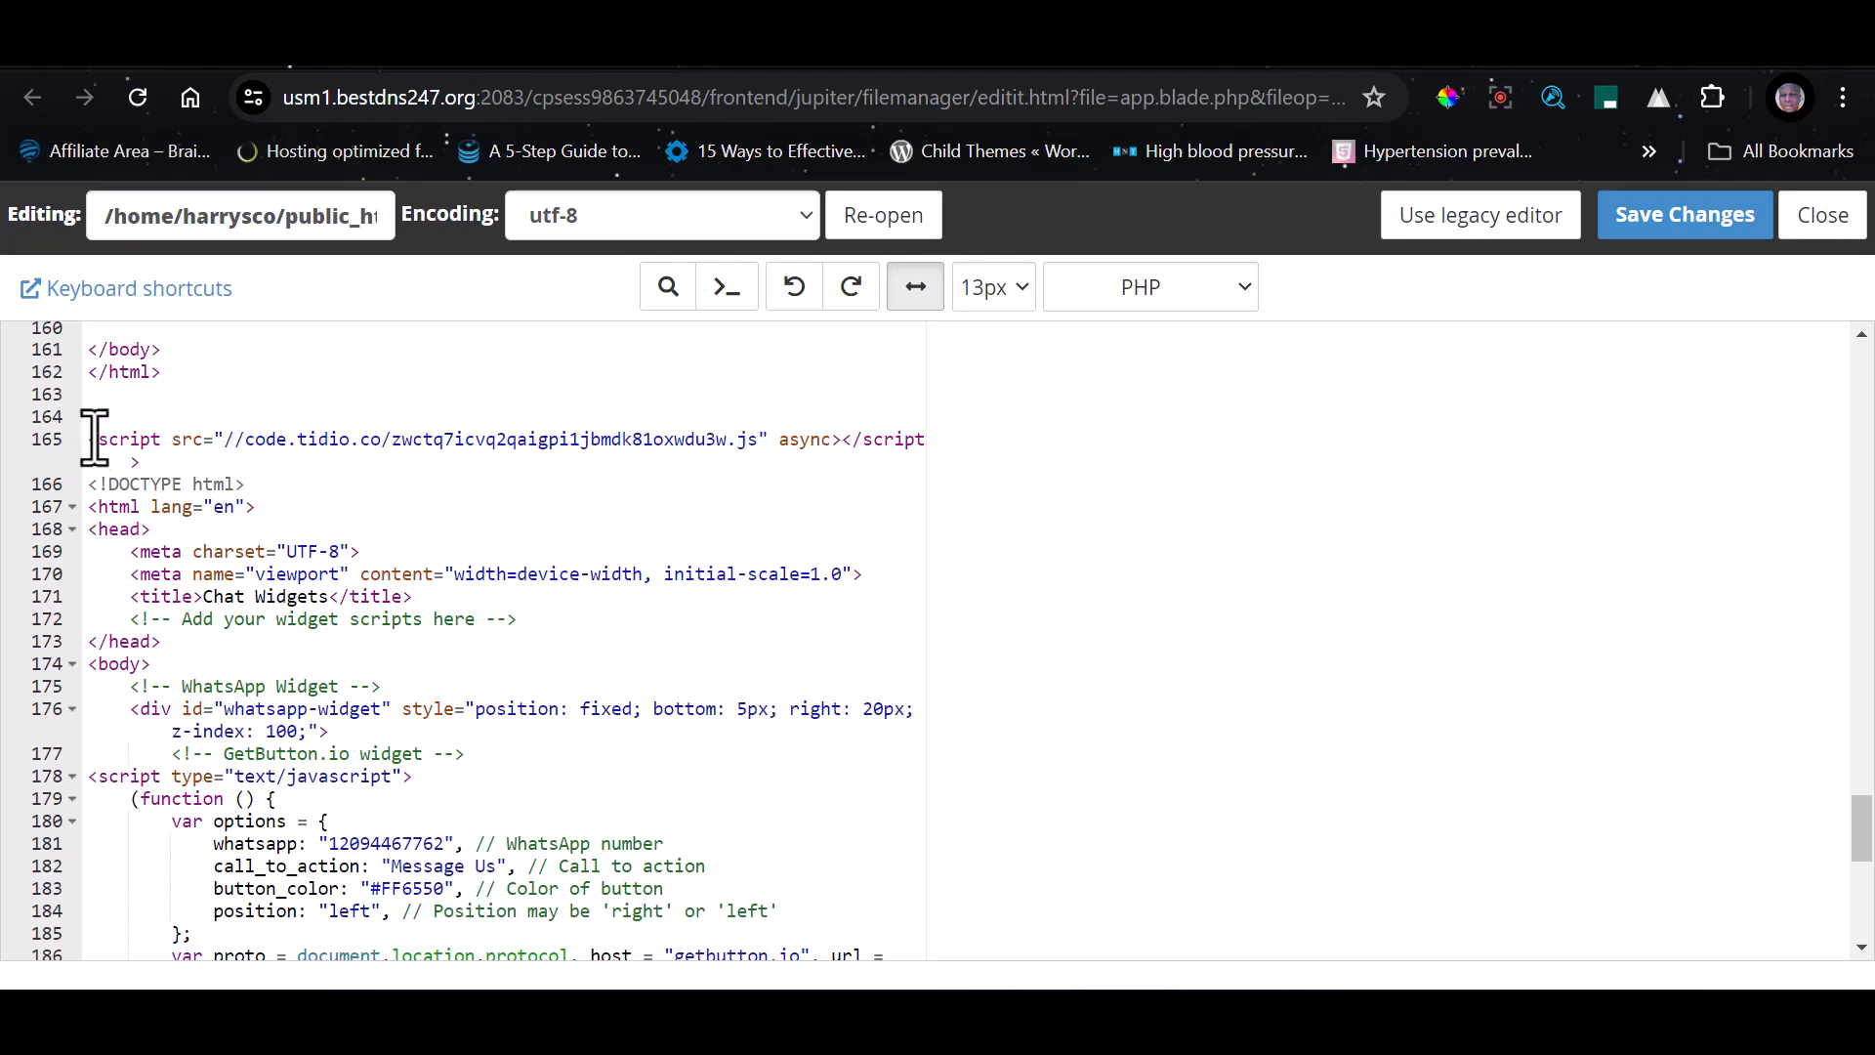
pyautogui.moveTo(95, 438); pyautogui.dragTo(635, 894)
pyautogui.press('BackSpace')
pyautogui.click(1684, 215)
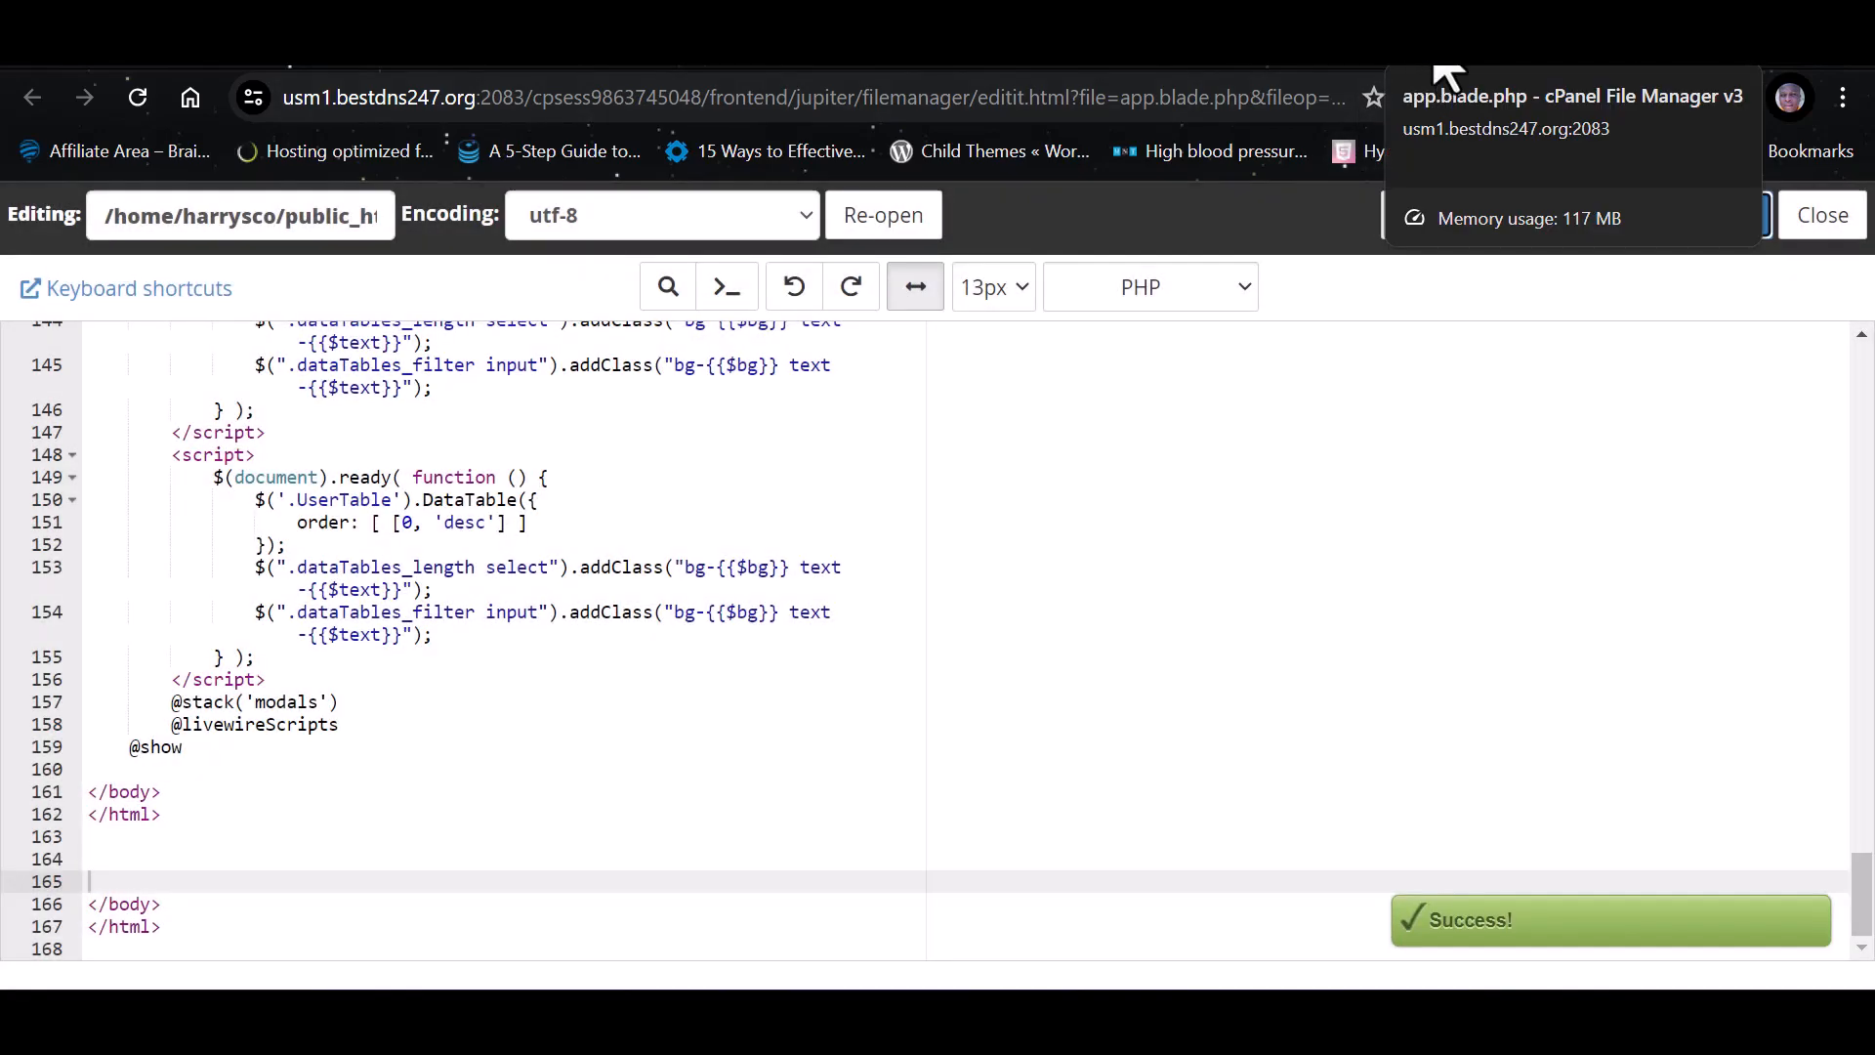
# Delete the livechat, WhatsApp, MyAliceWebChat and Tidio widget code near the end of base.blade.php, and save the file
pyautogui.click(1276, 66)
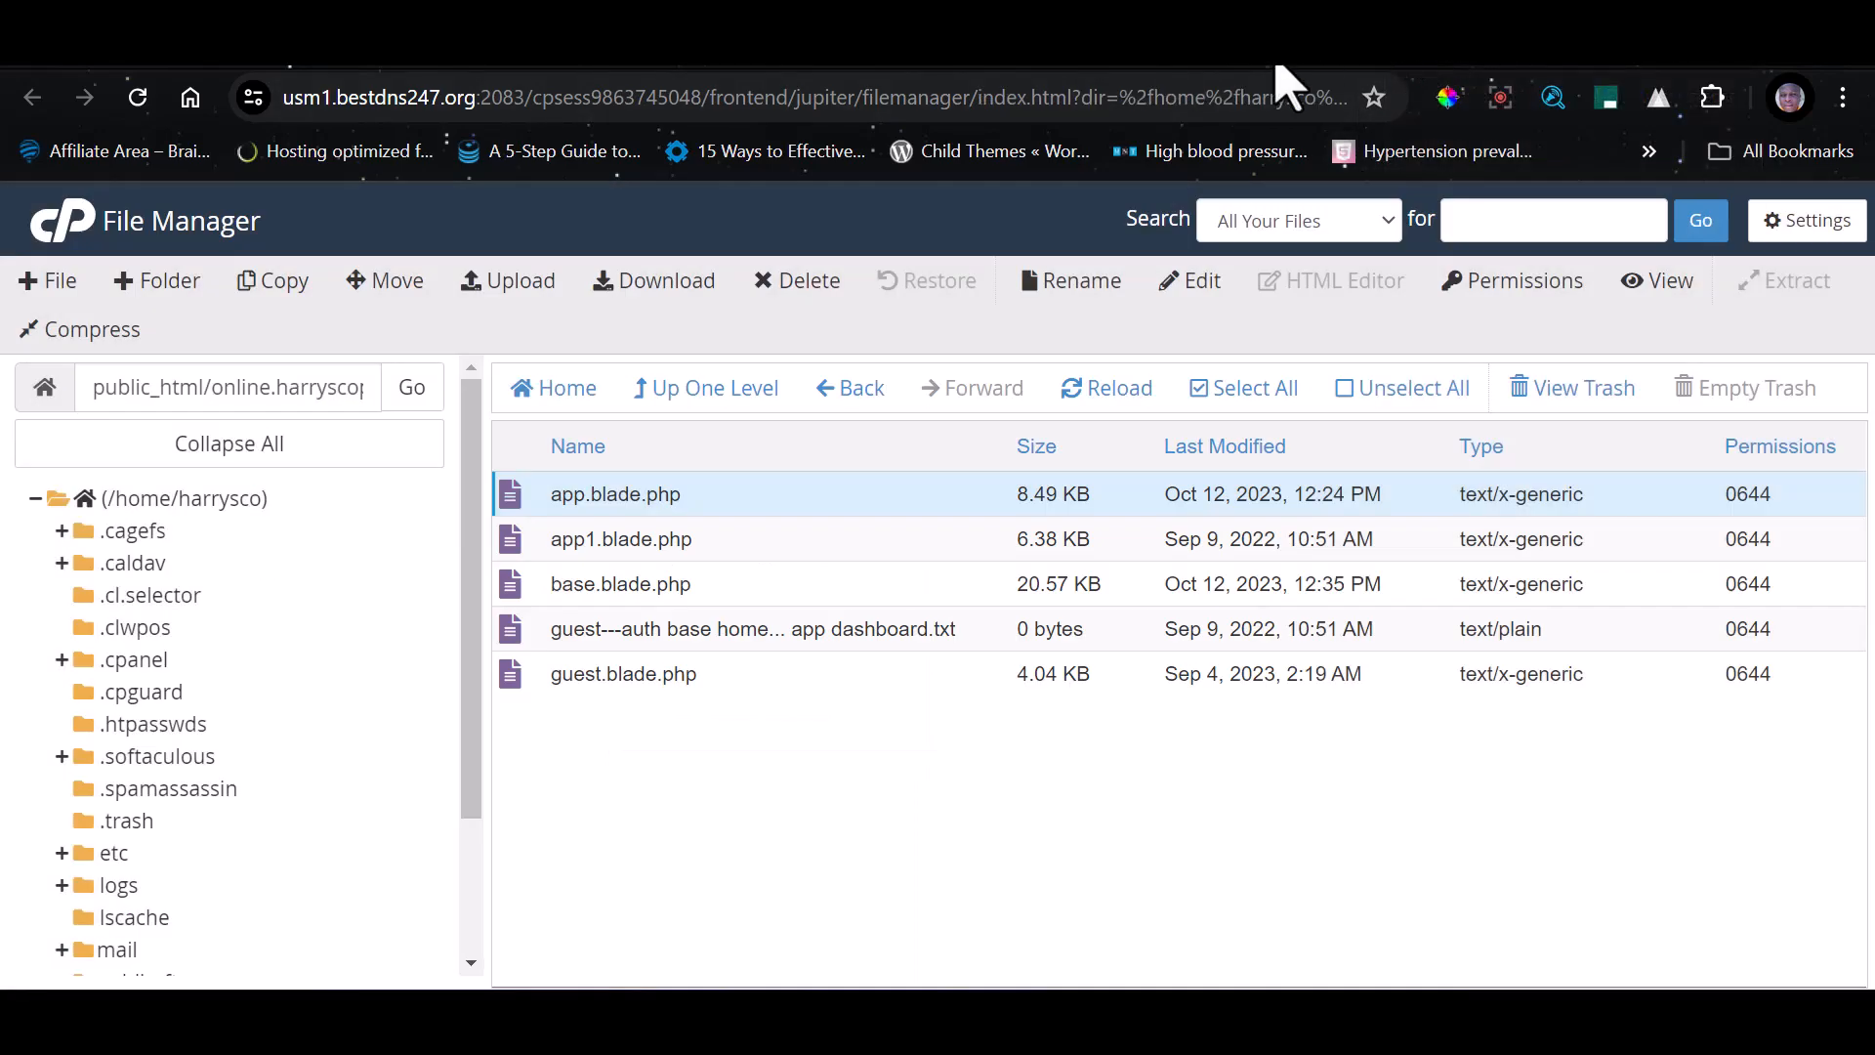
pyautogui.click(760, 585)
pyautogui.click(1193, 284)
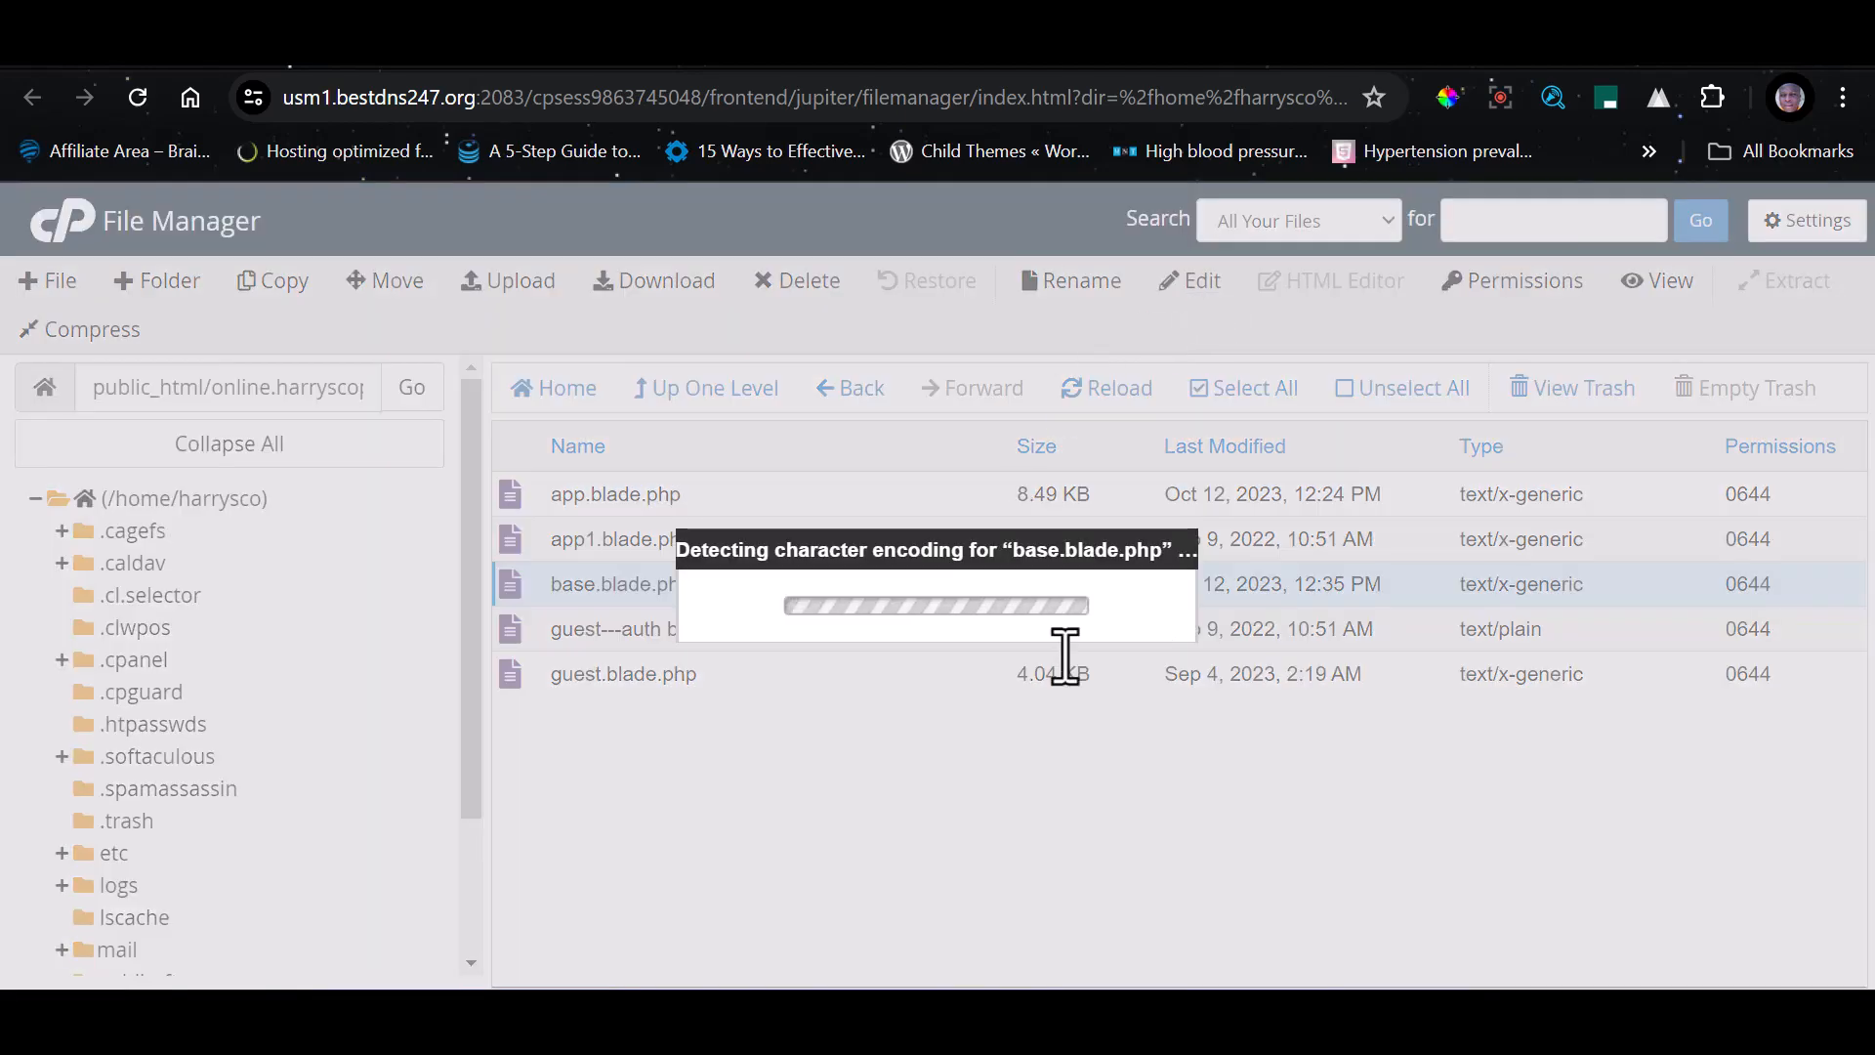
pyautogui.click(1201, 816)
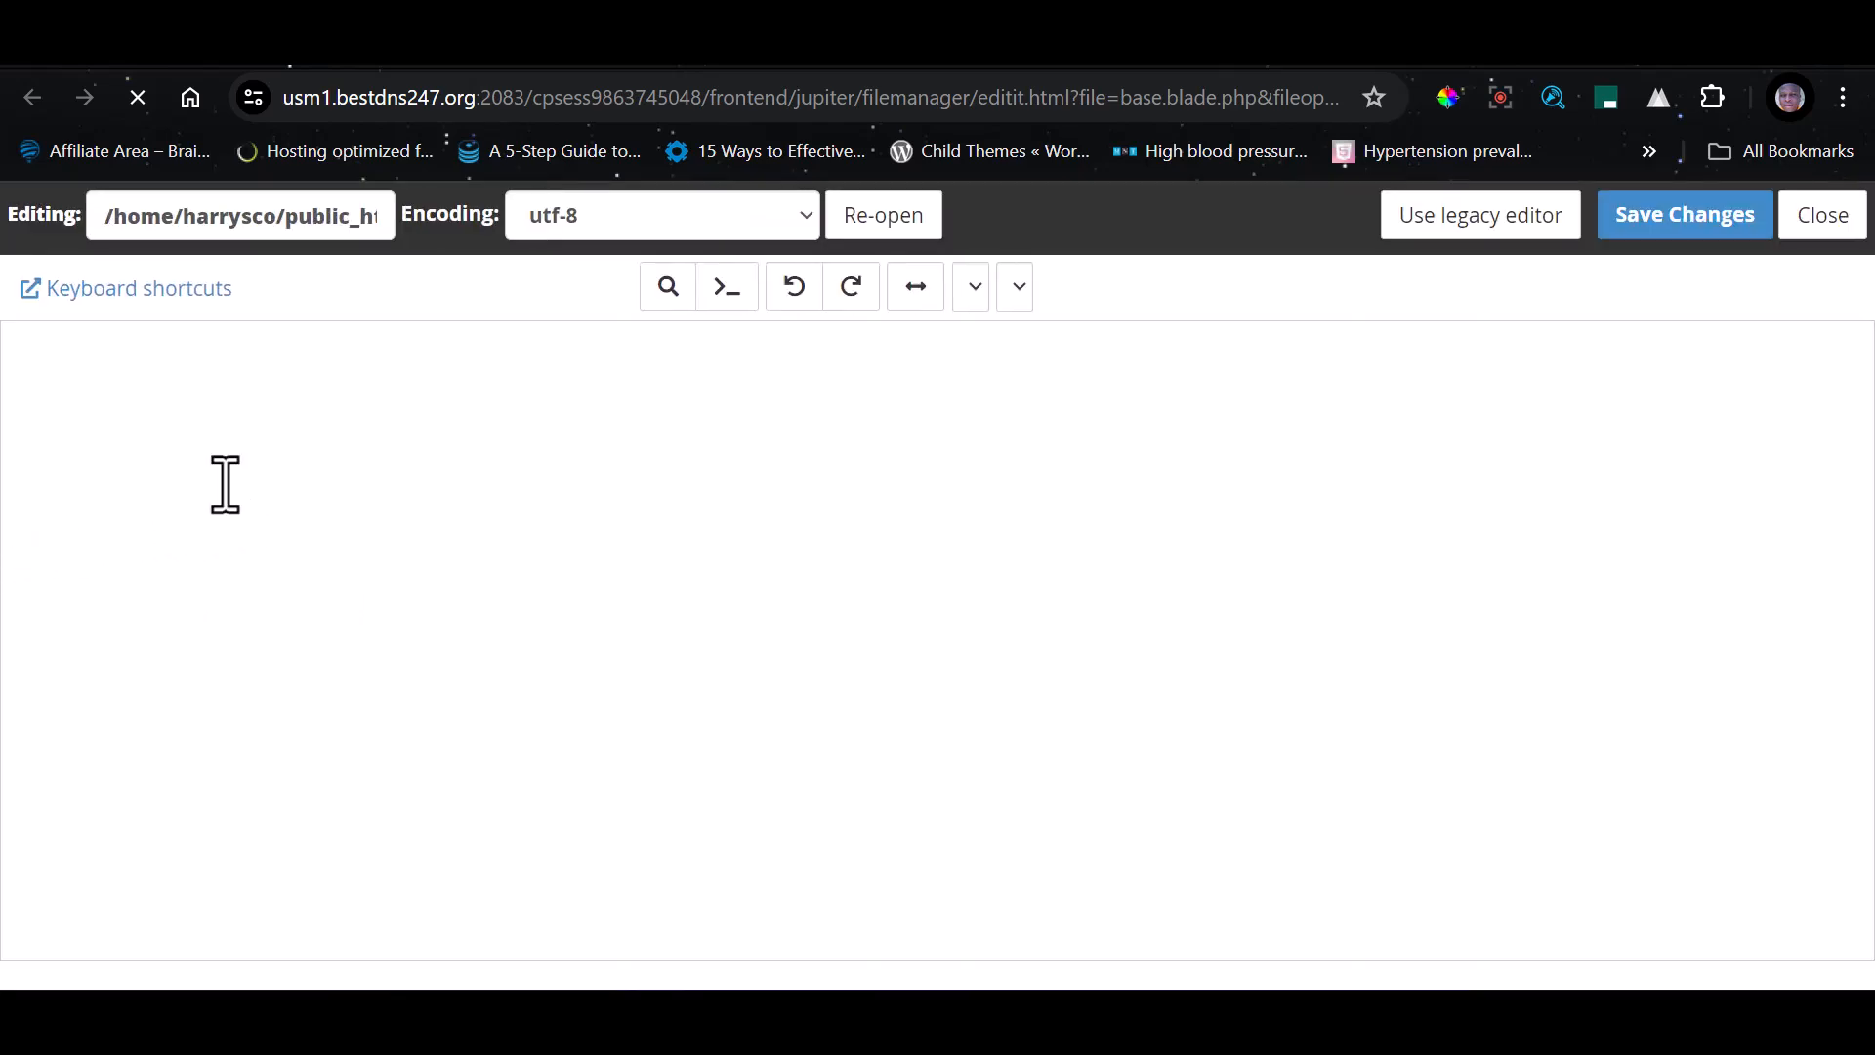
pyautogui.scroll(-10, 298, 596)
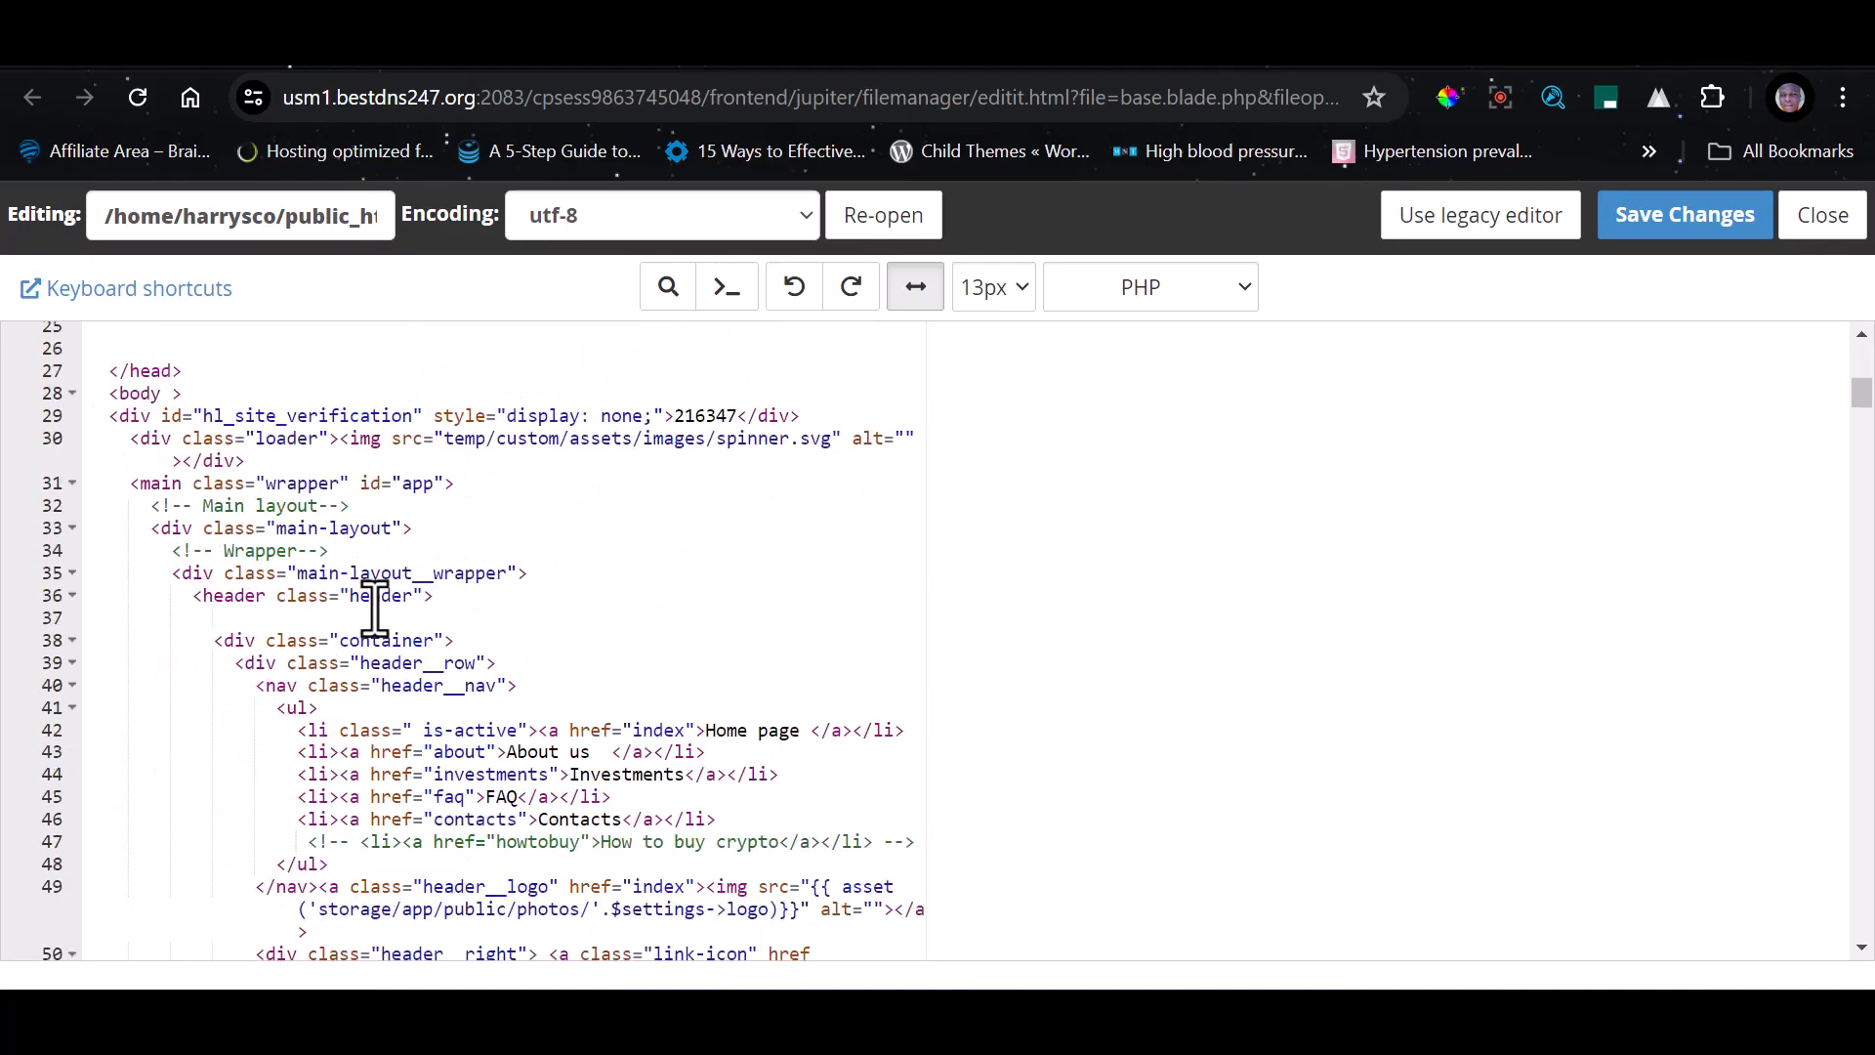
pyautogui.moveTo(1865, 429); pyautogui.dragTo(1860, 967)
pyautogui.scroll(10, 435, 617)
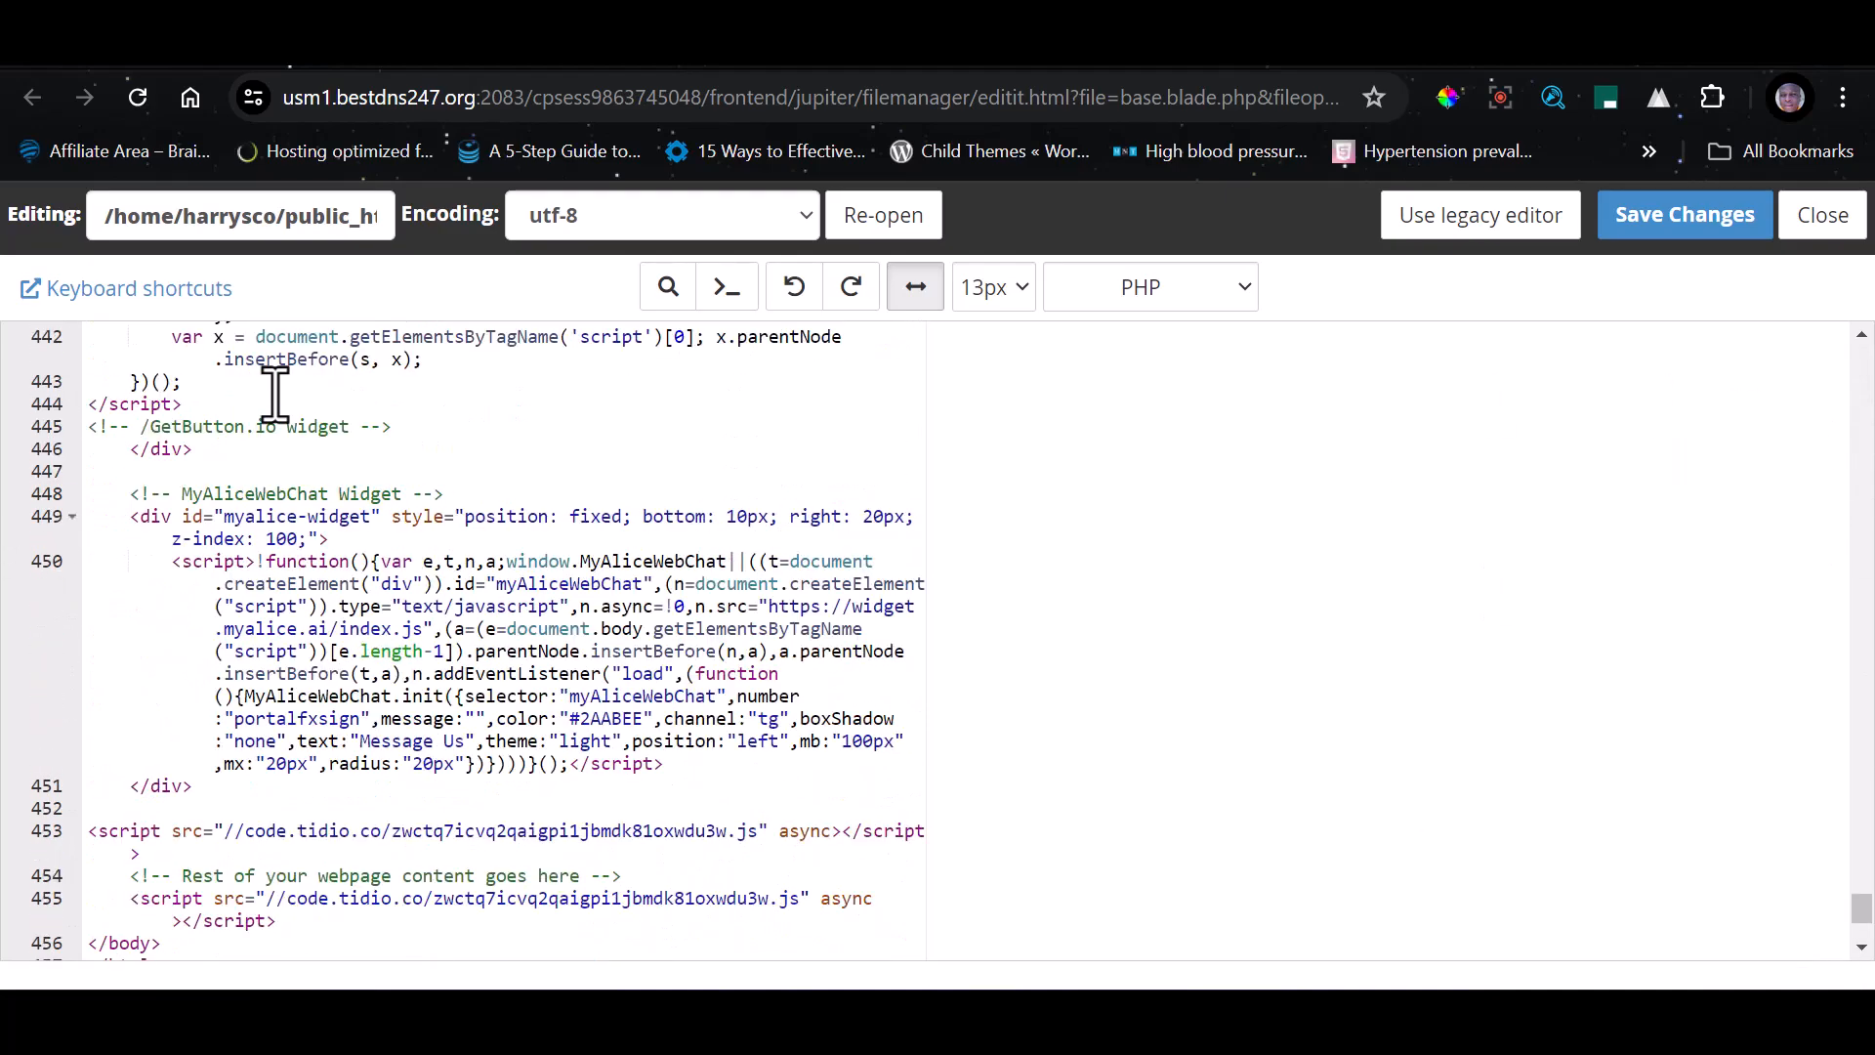
pyautogui.scroll(3, 341, 657)
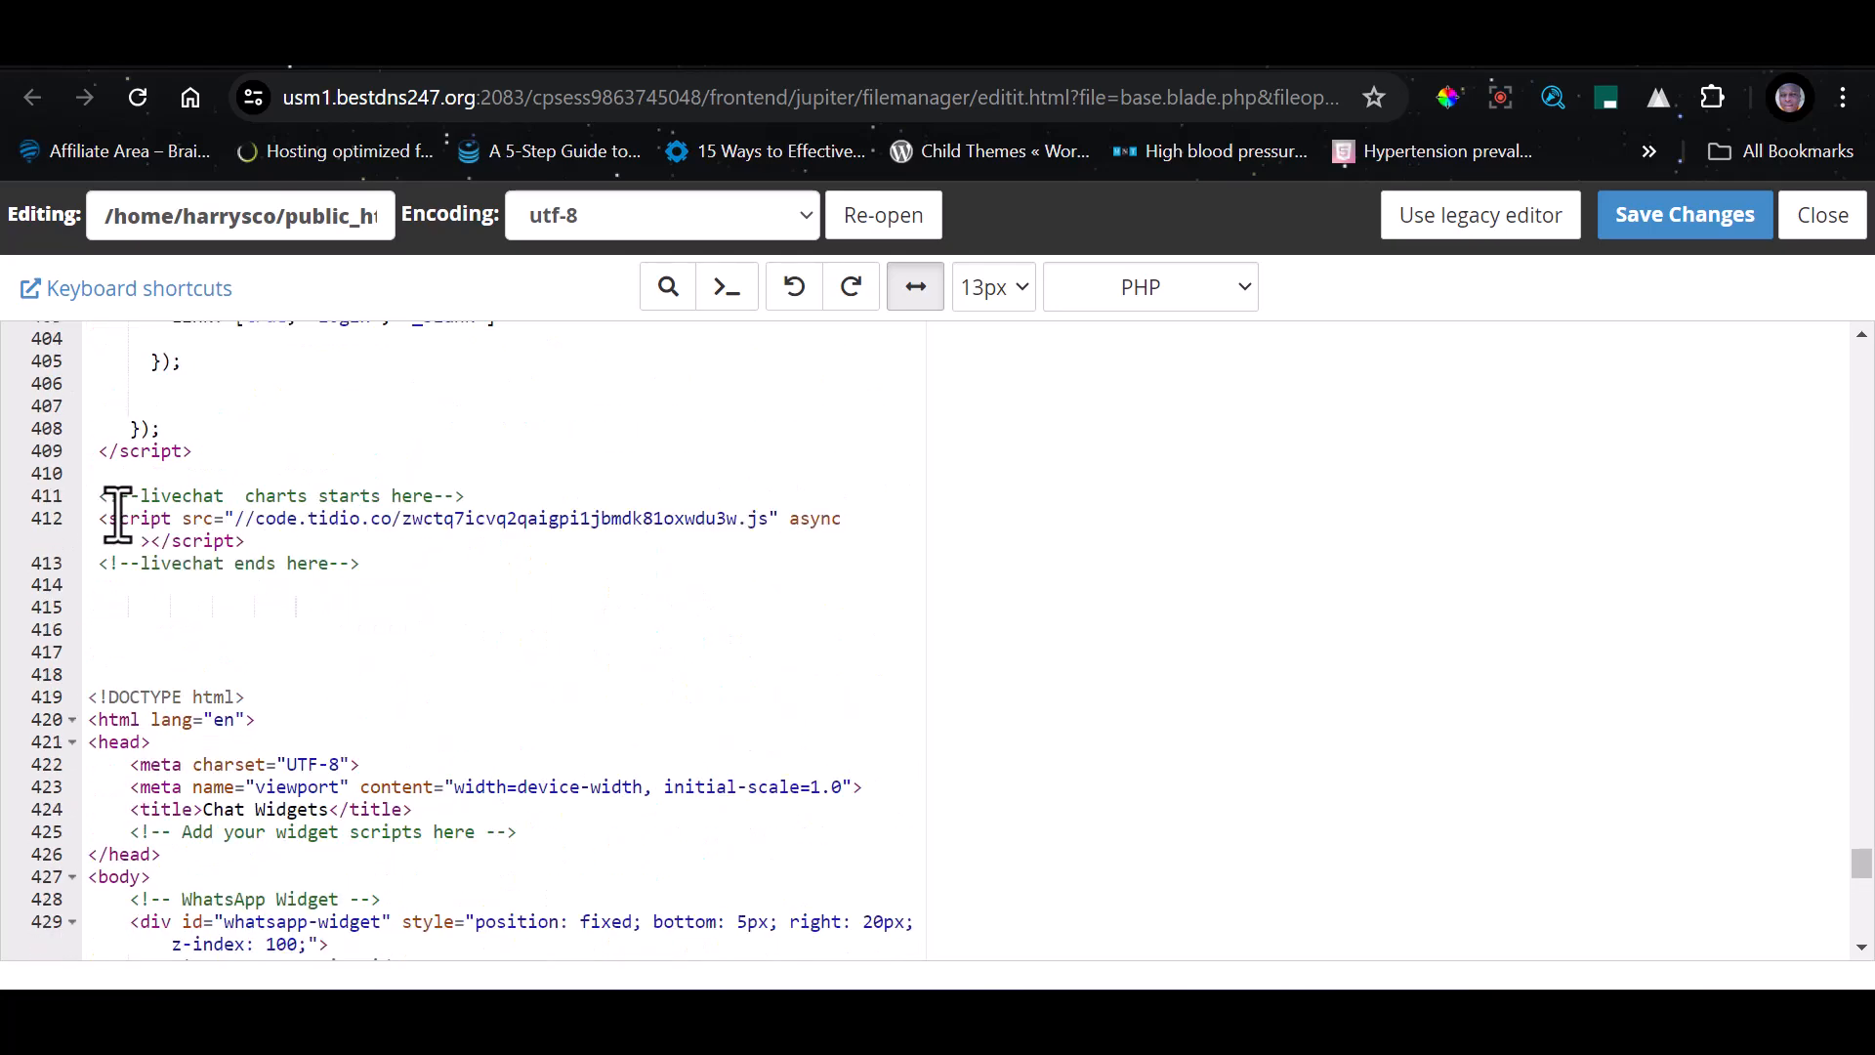
pyautogui.moveTo(98, 505); pyautogui.dragTo(502, 865)
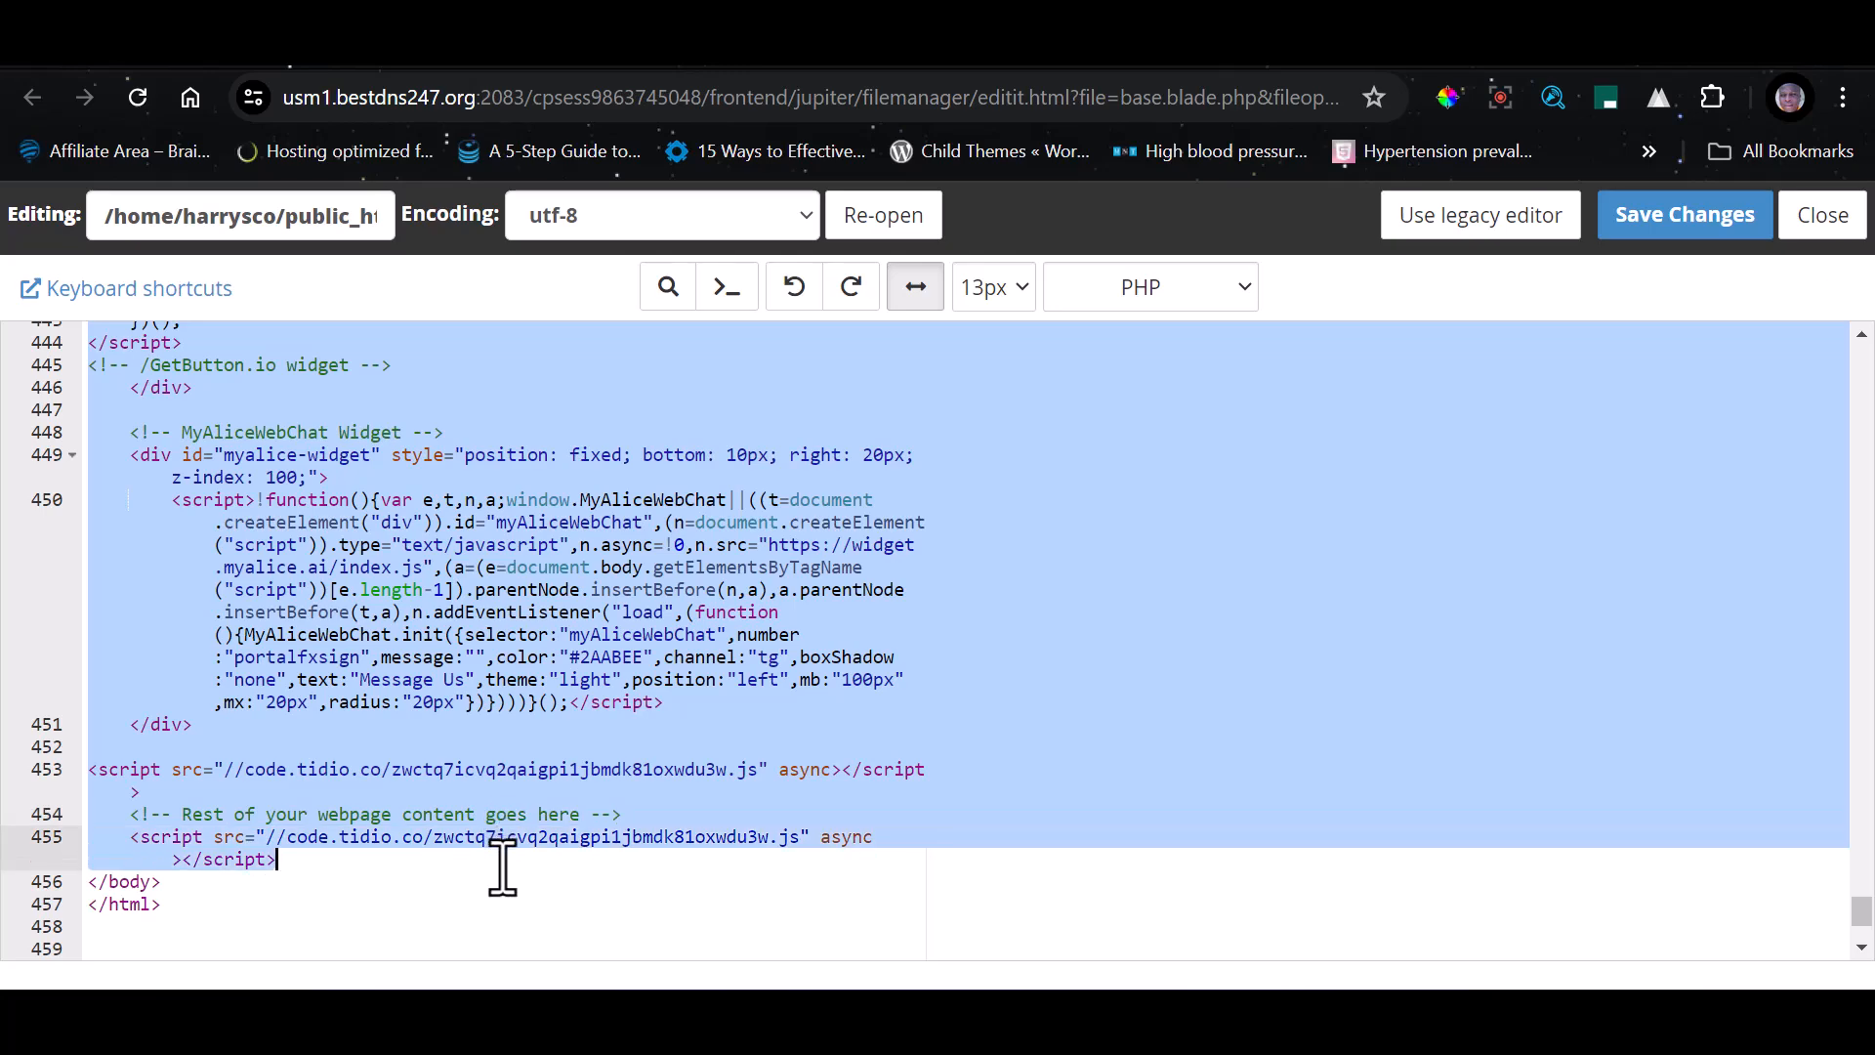
pyautogui.press('Delete')
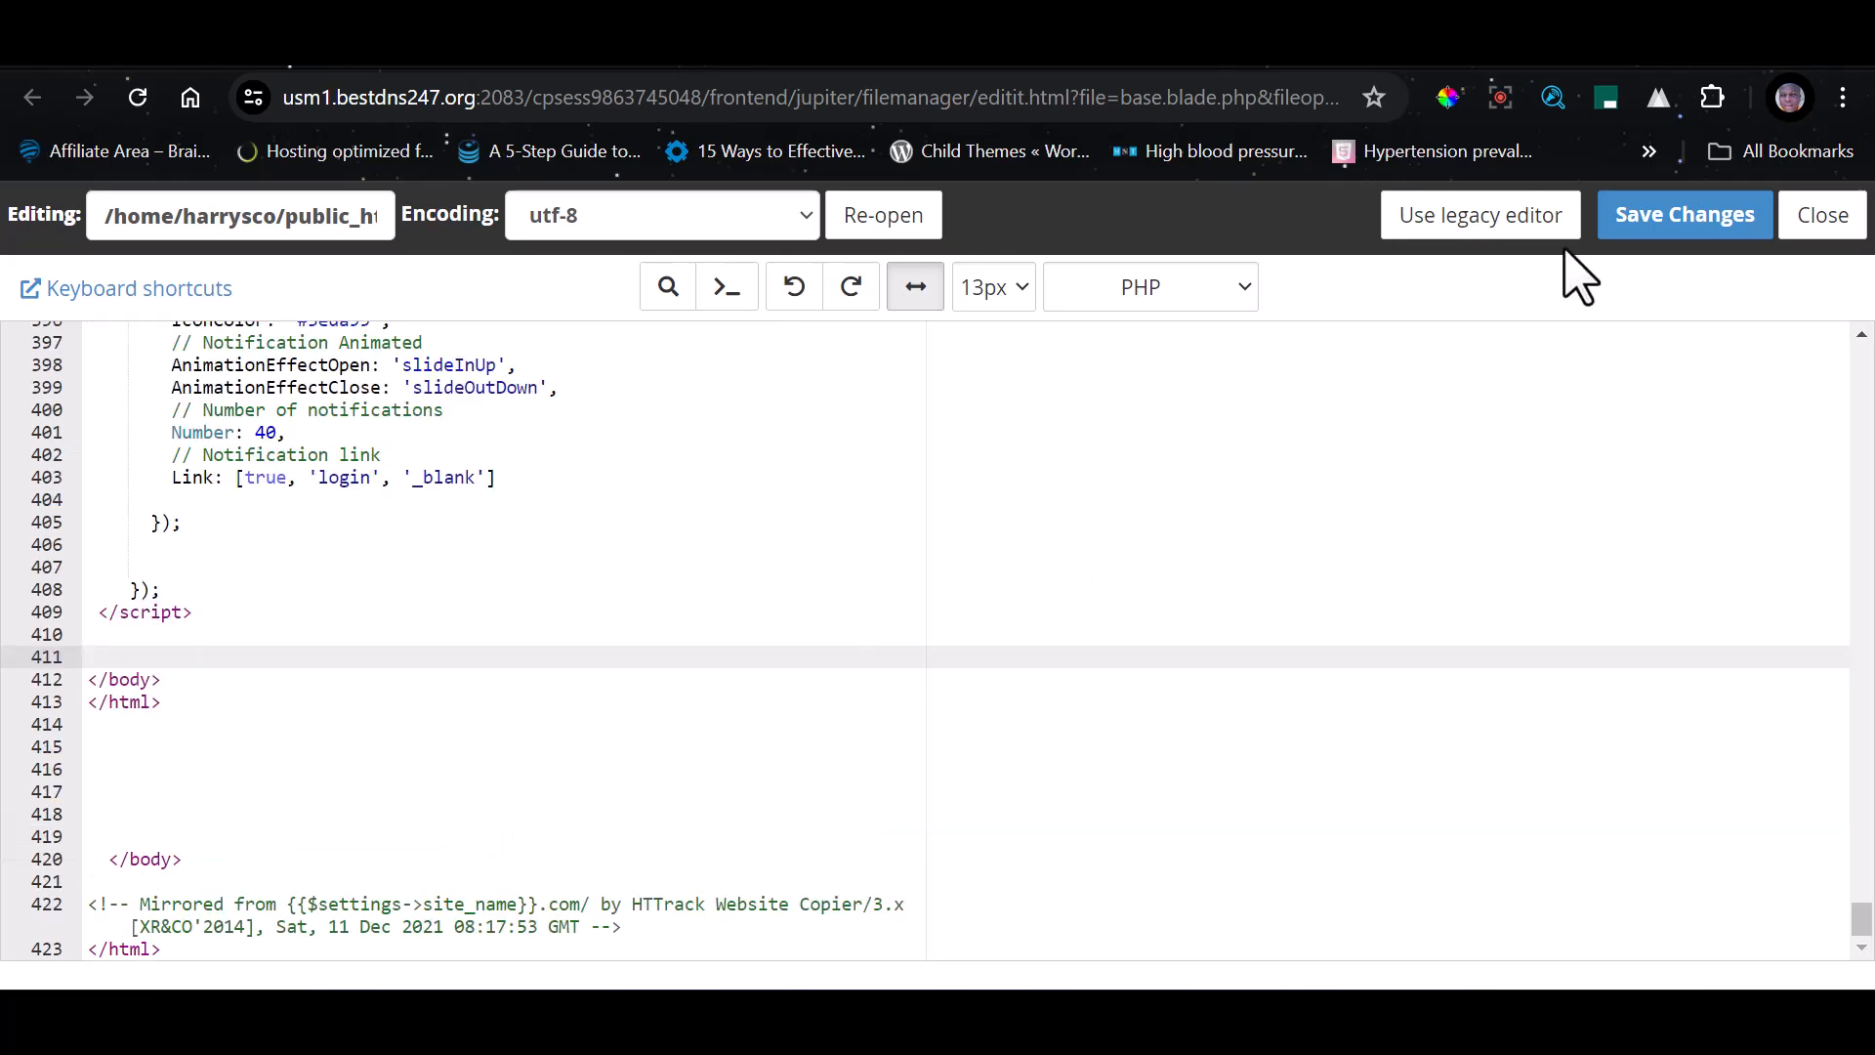
pyautogui.click(1660, 232)
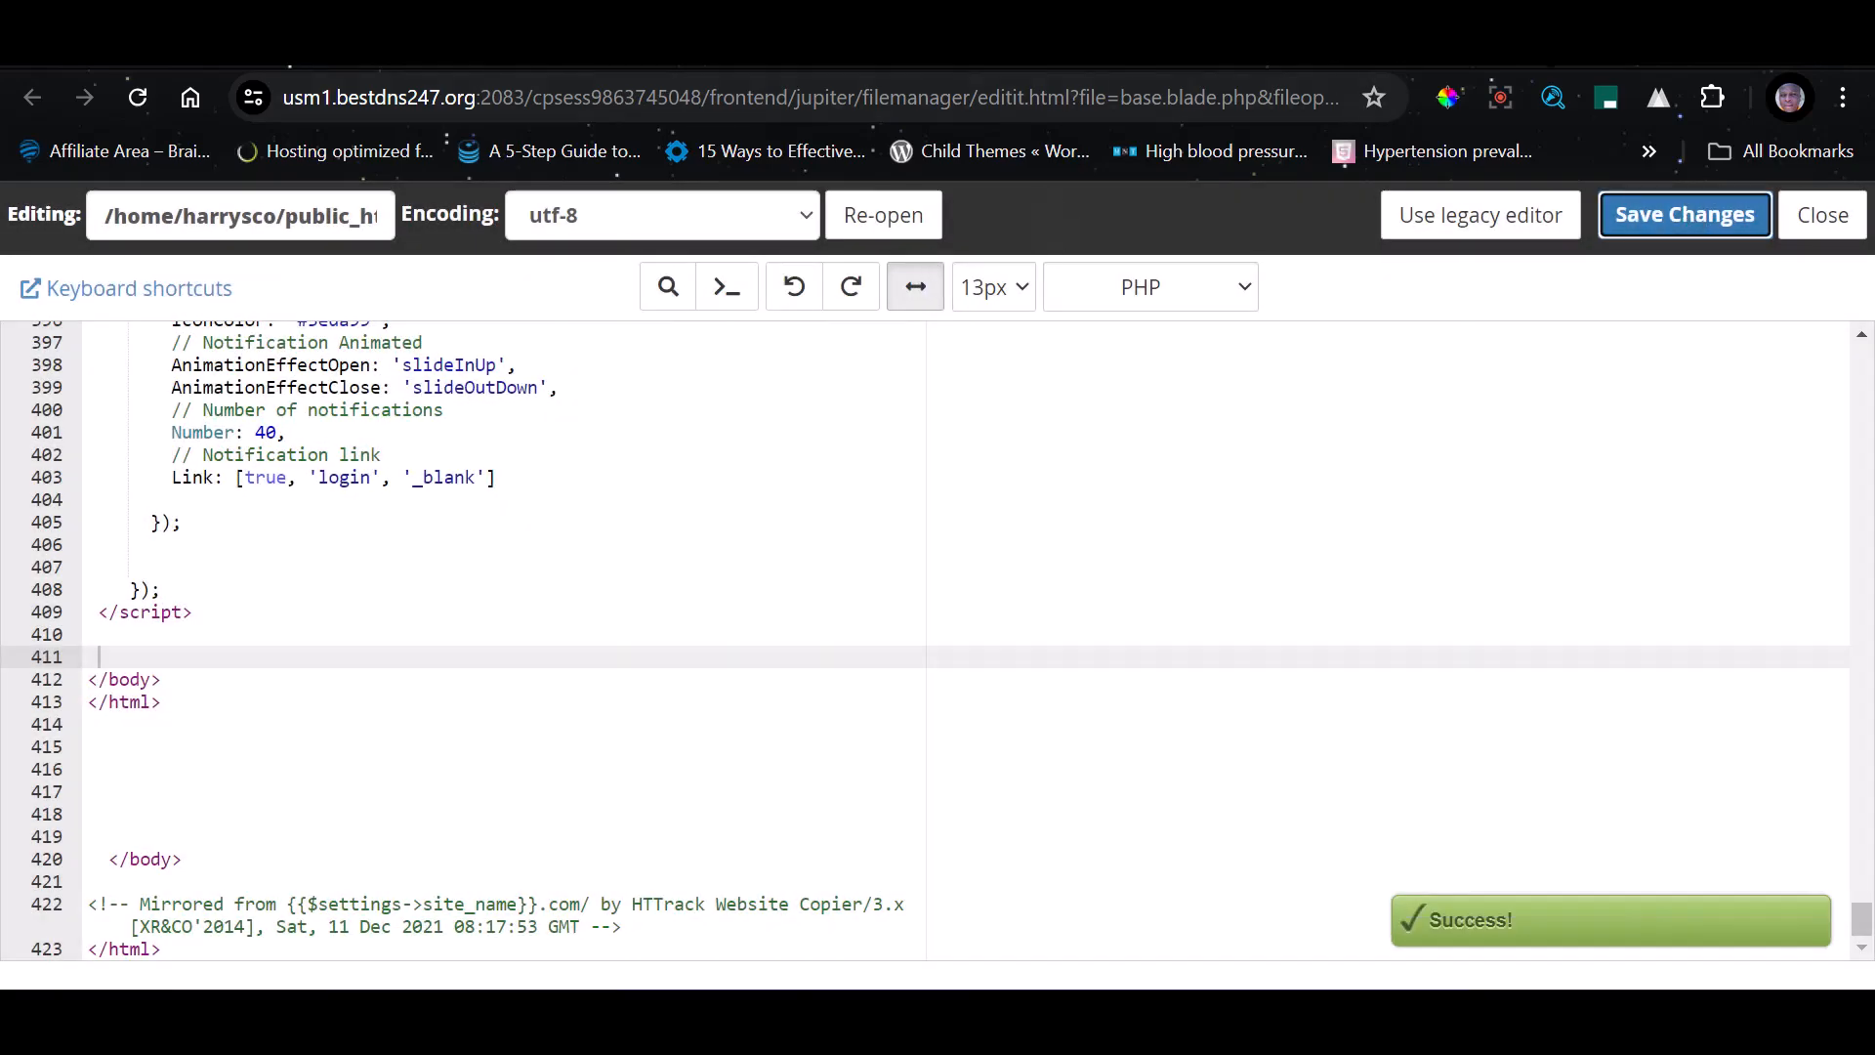
# Reload the public PortalFxSign home page and the admin dashboard to check both for the chat widgets
pyautogui.click(1601, 44)
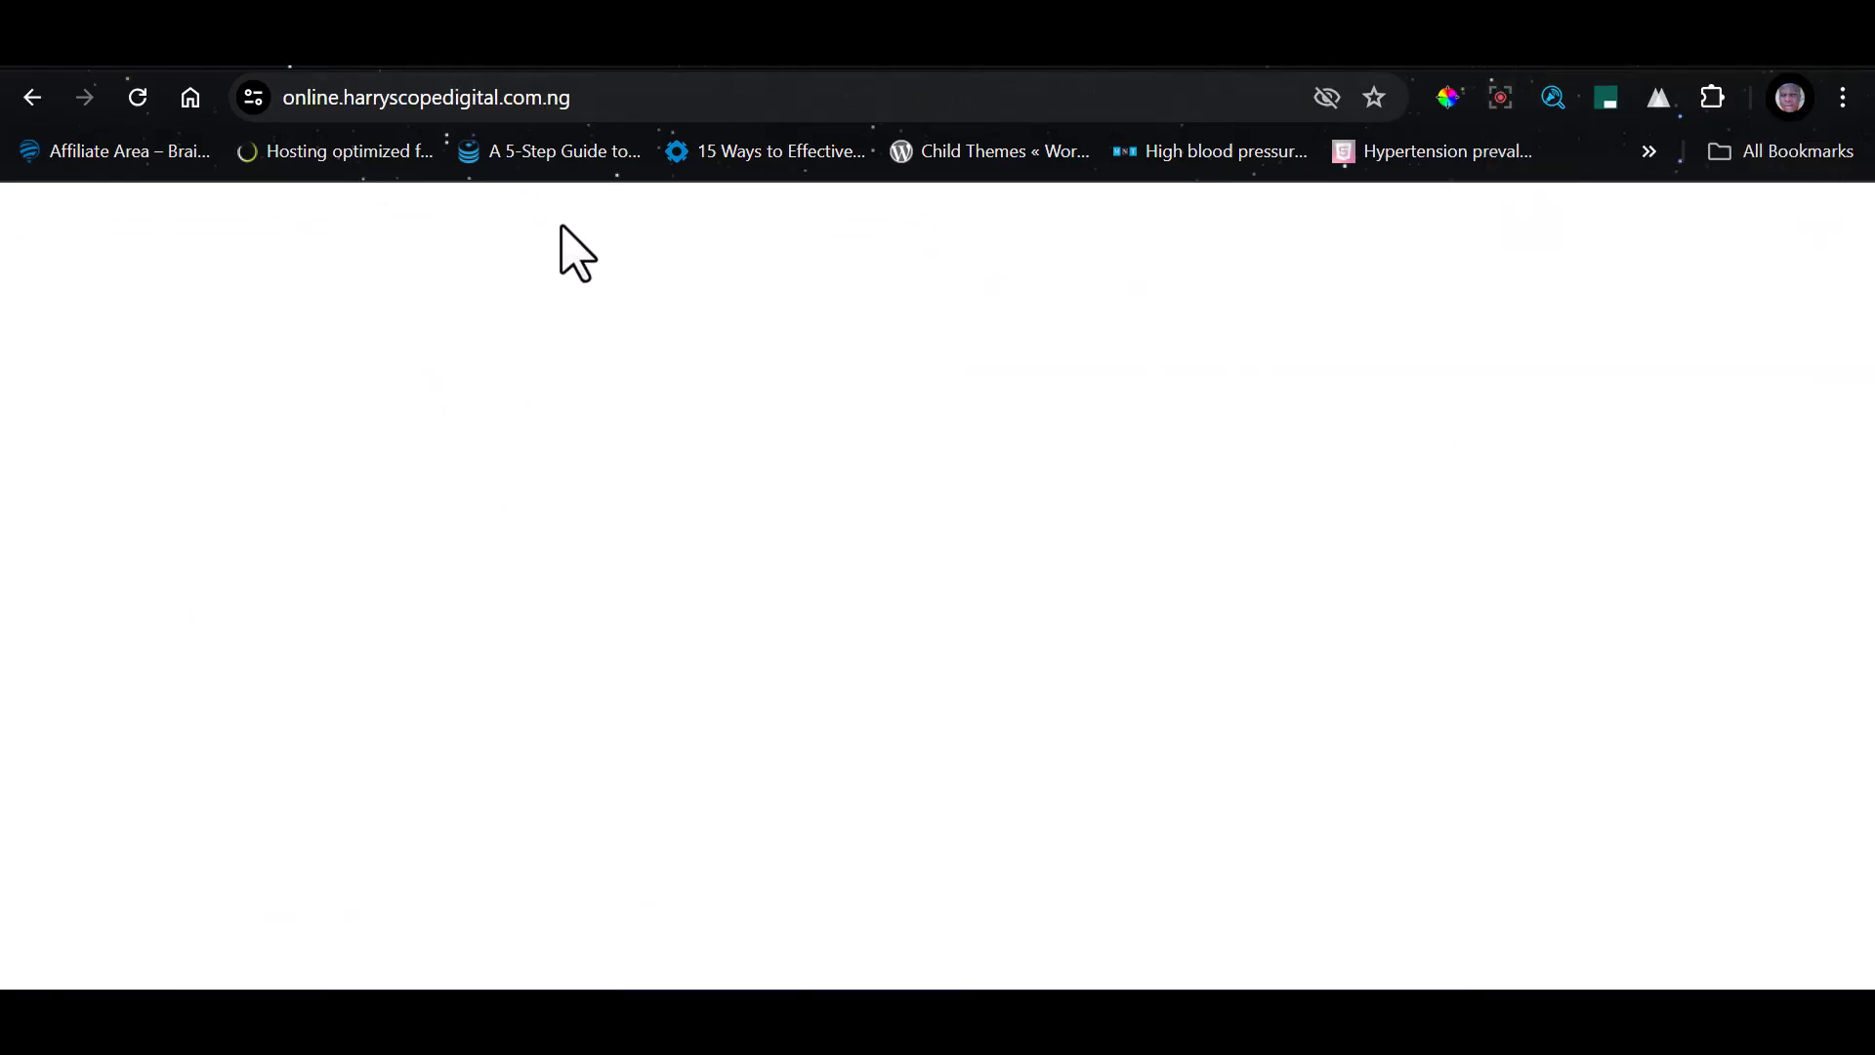
pyautogui.click(650, 103)
pyautogui.press('Return')
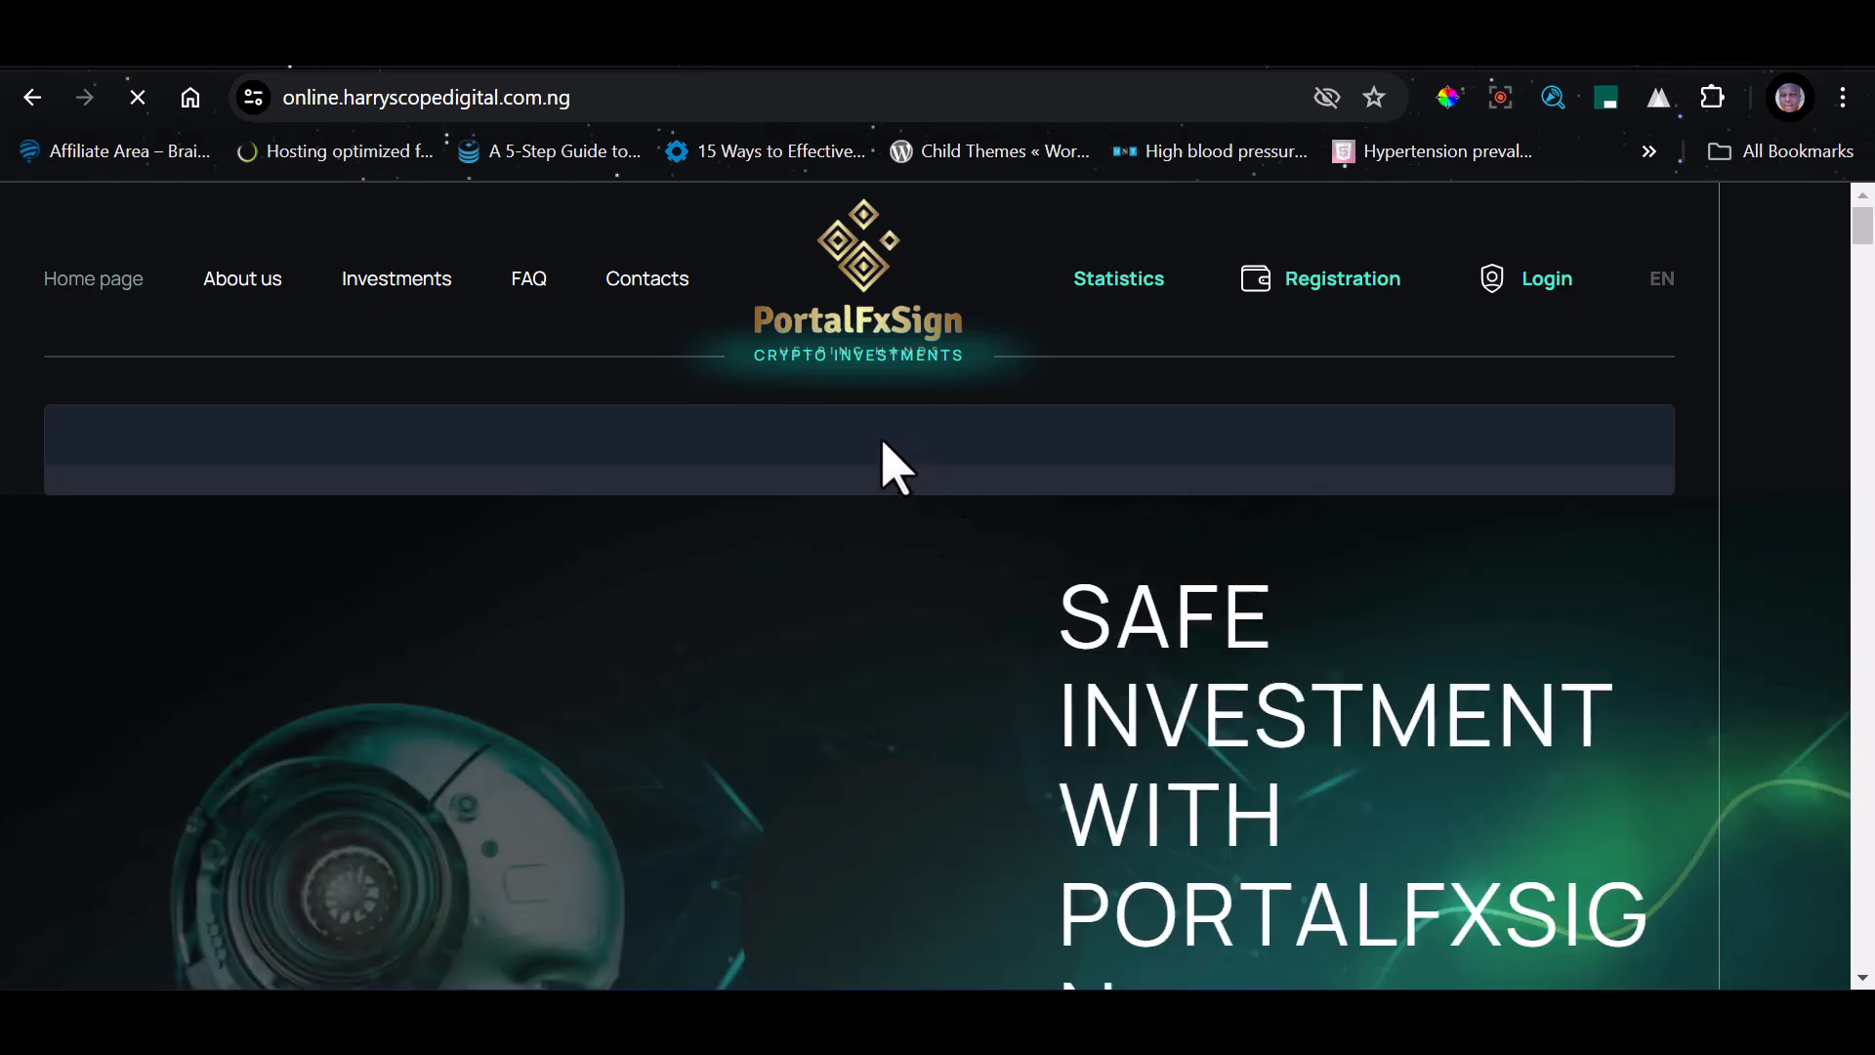
pyautogui.scroll(-10, 1084, 527)
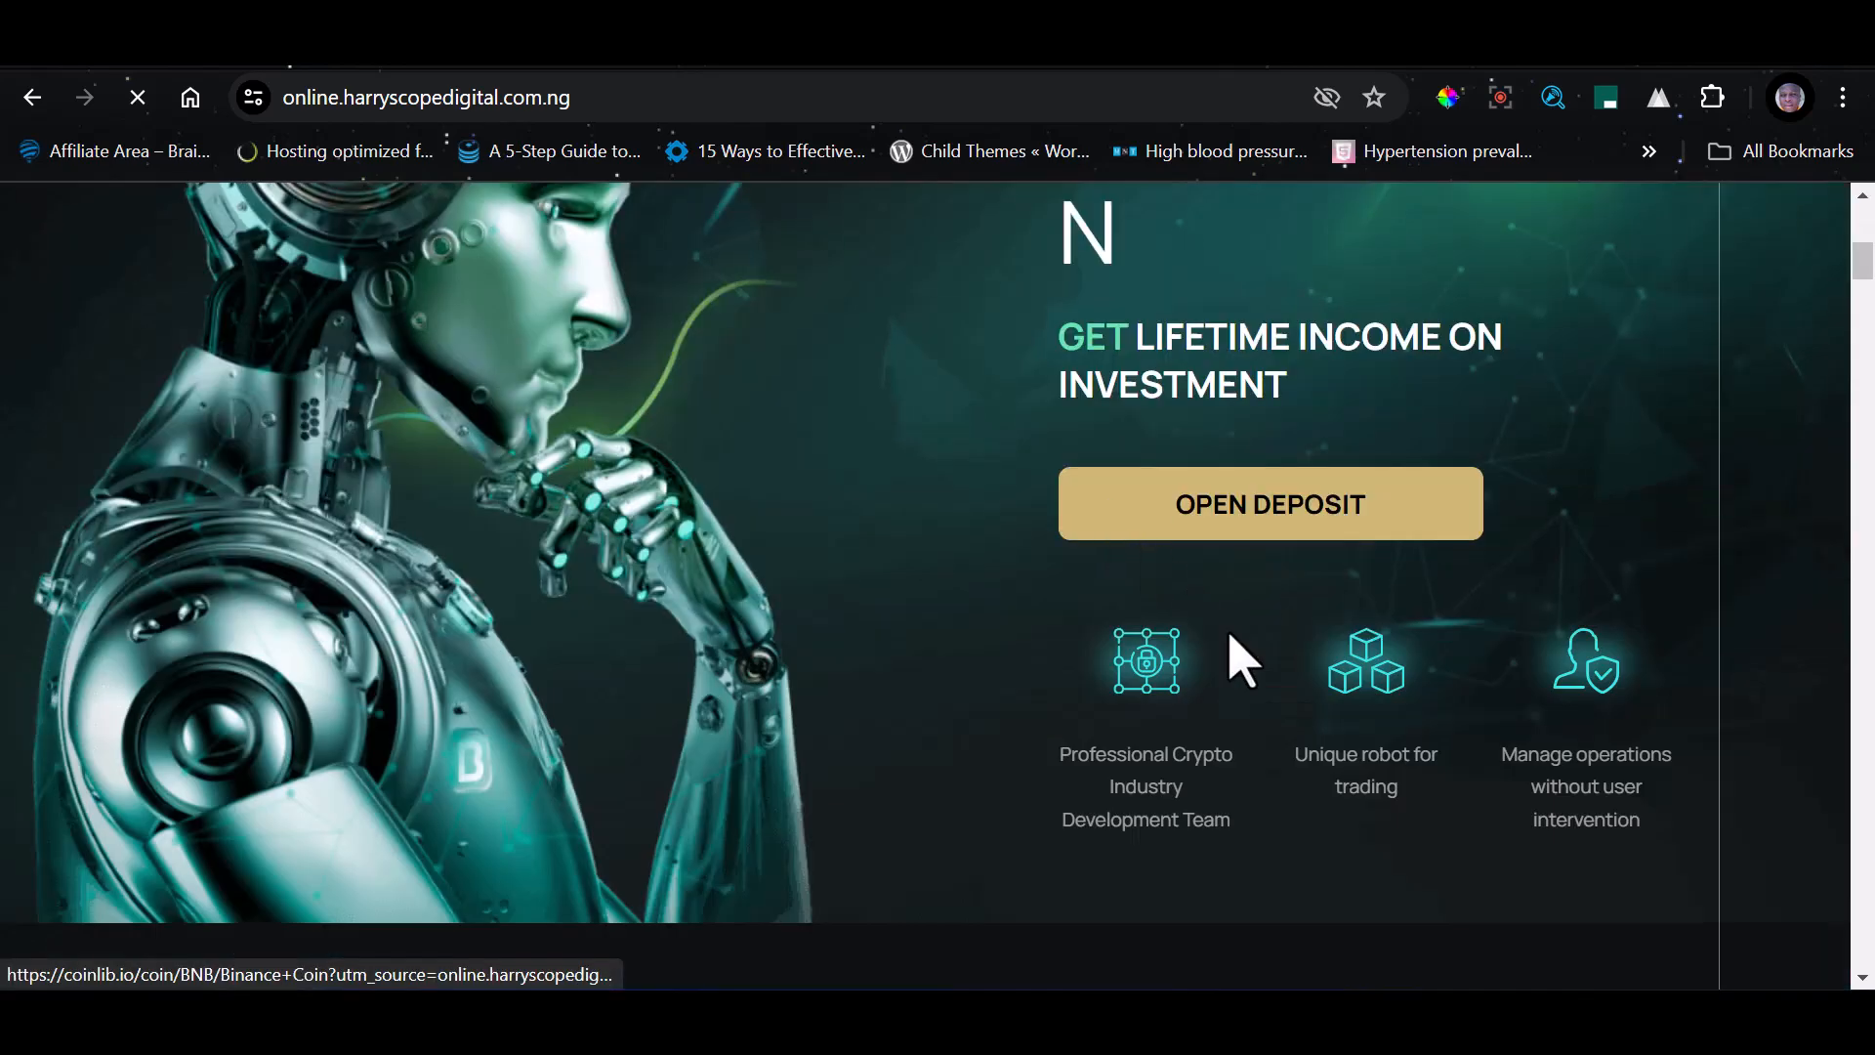
pyautogui.scroll(5, 1233, 699)
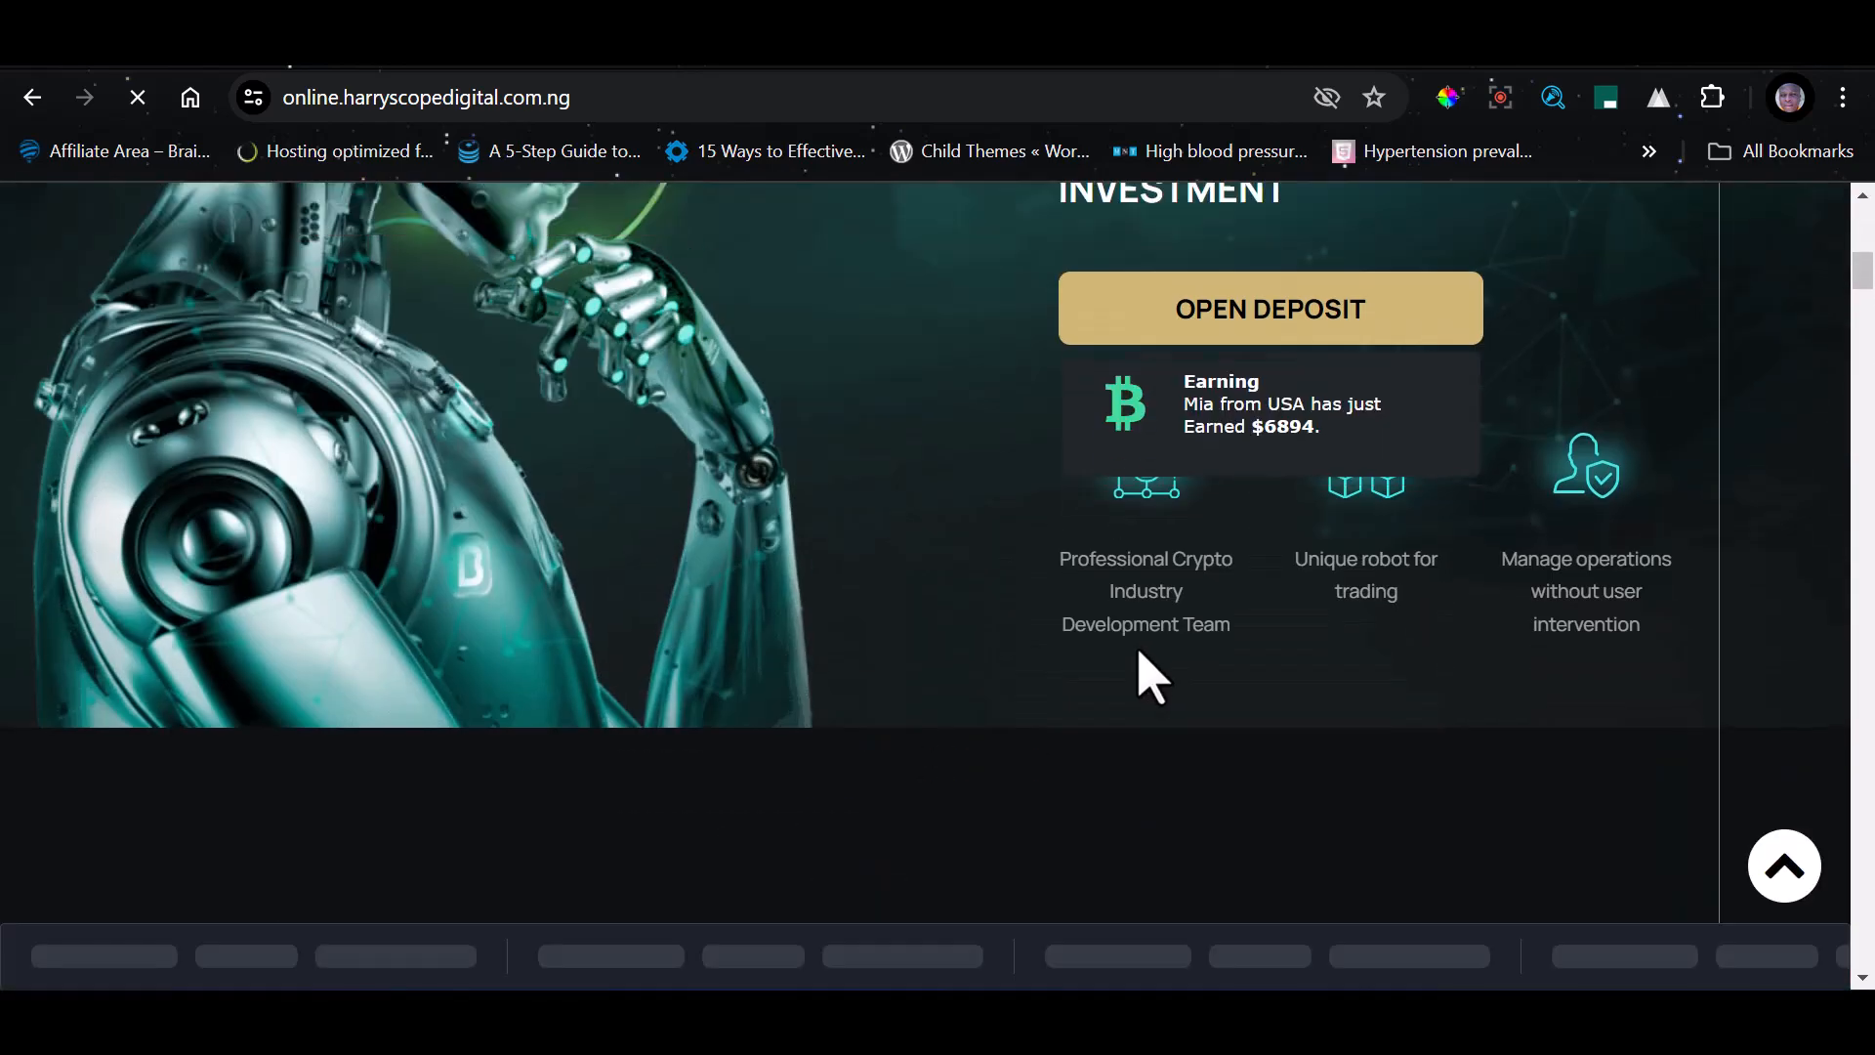
pyautogui.scroll(-5, 1151, 677)
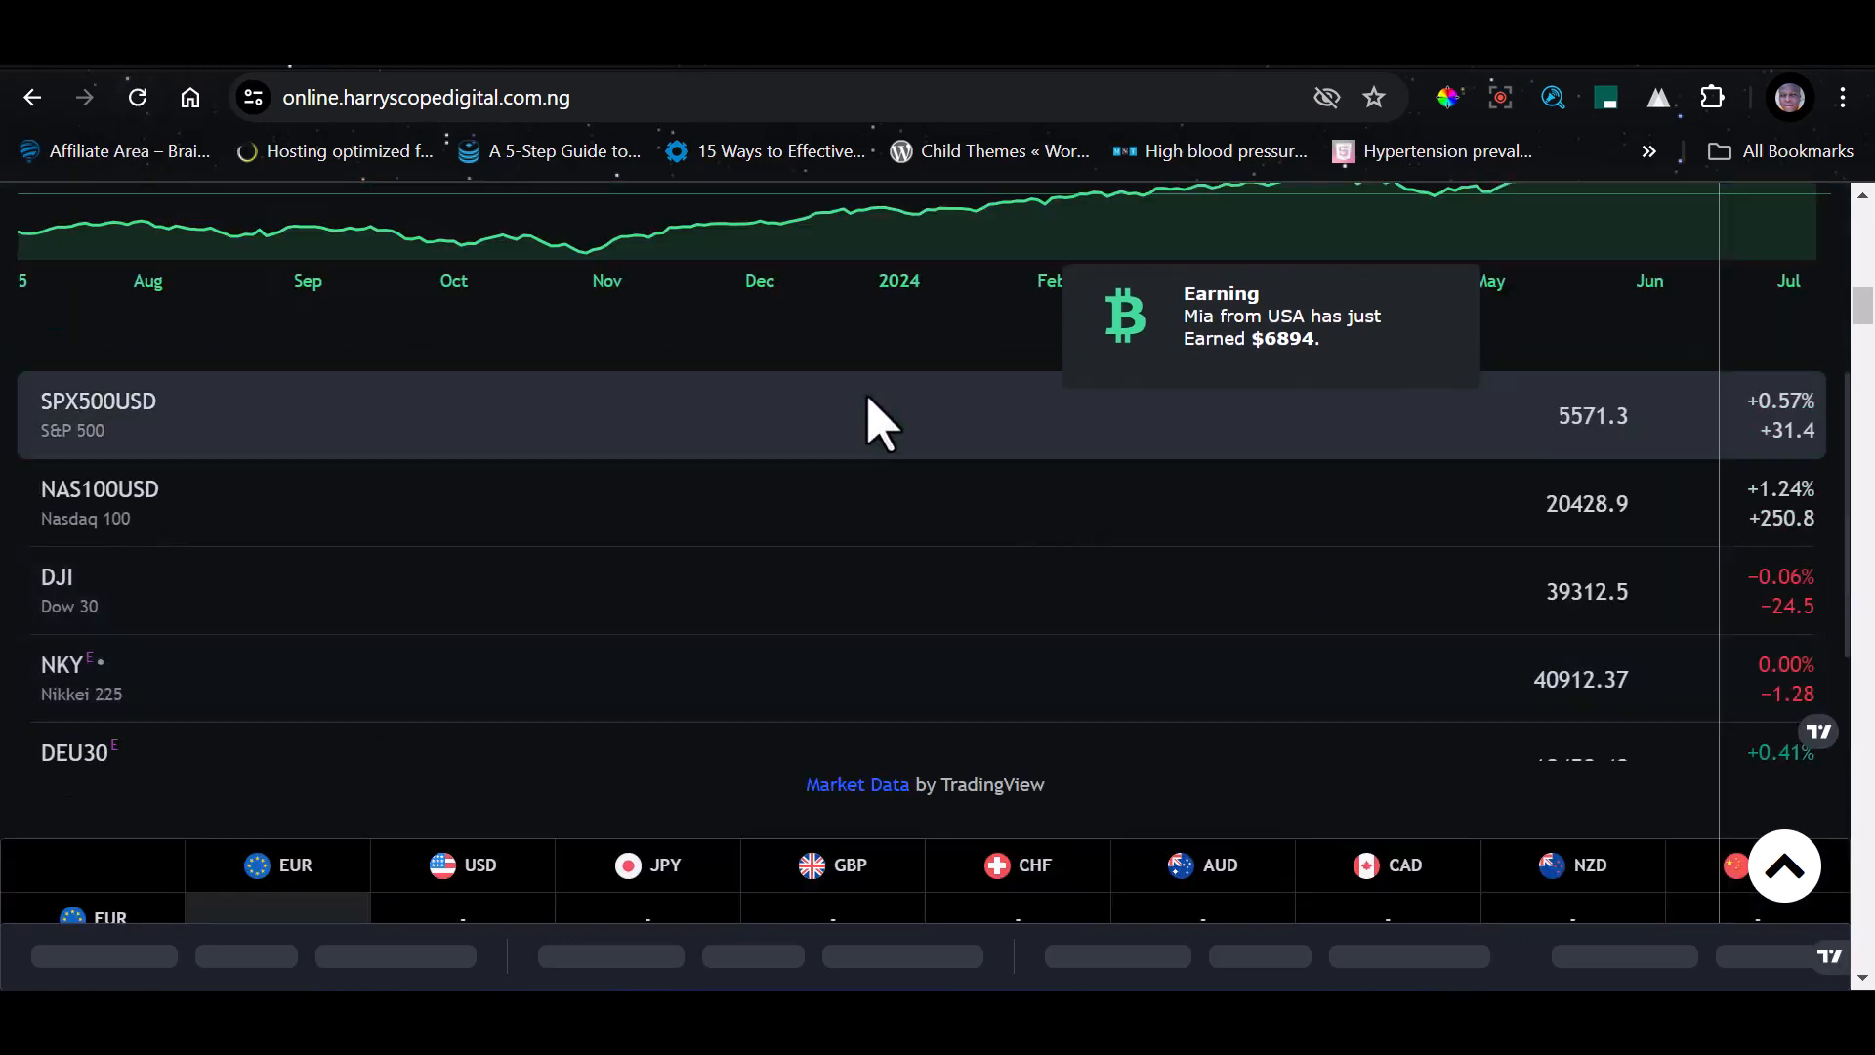
pyautogui.scroll(-8, 775, 577)
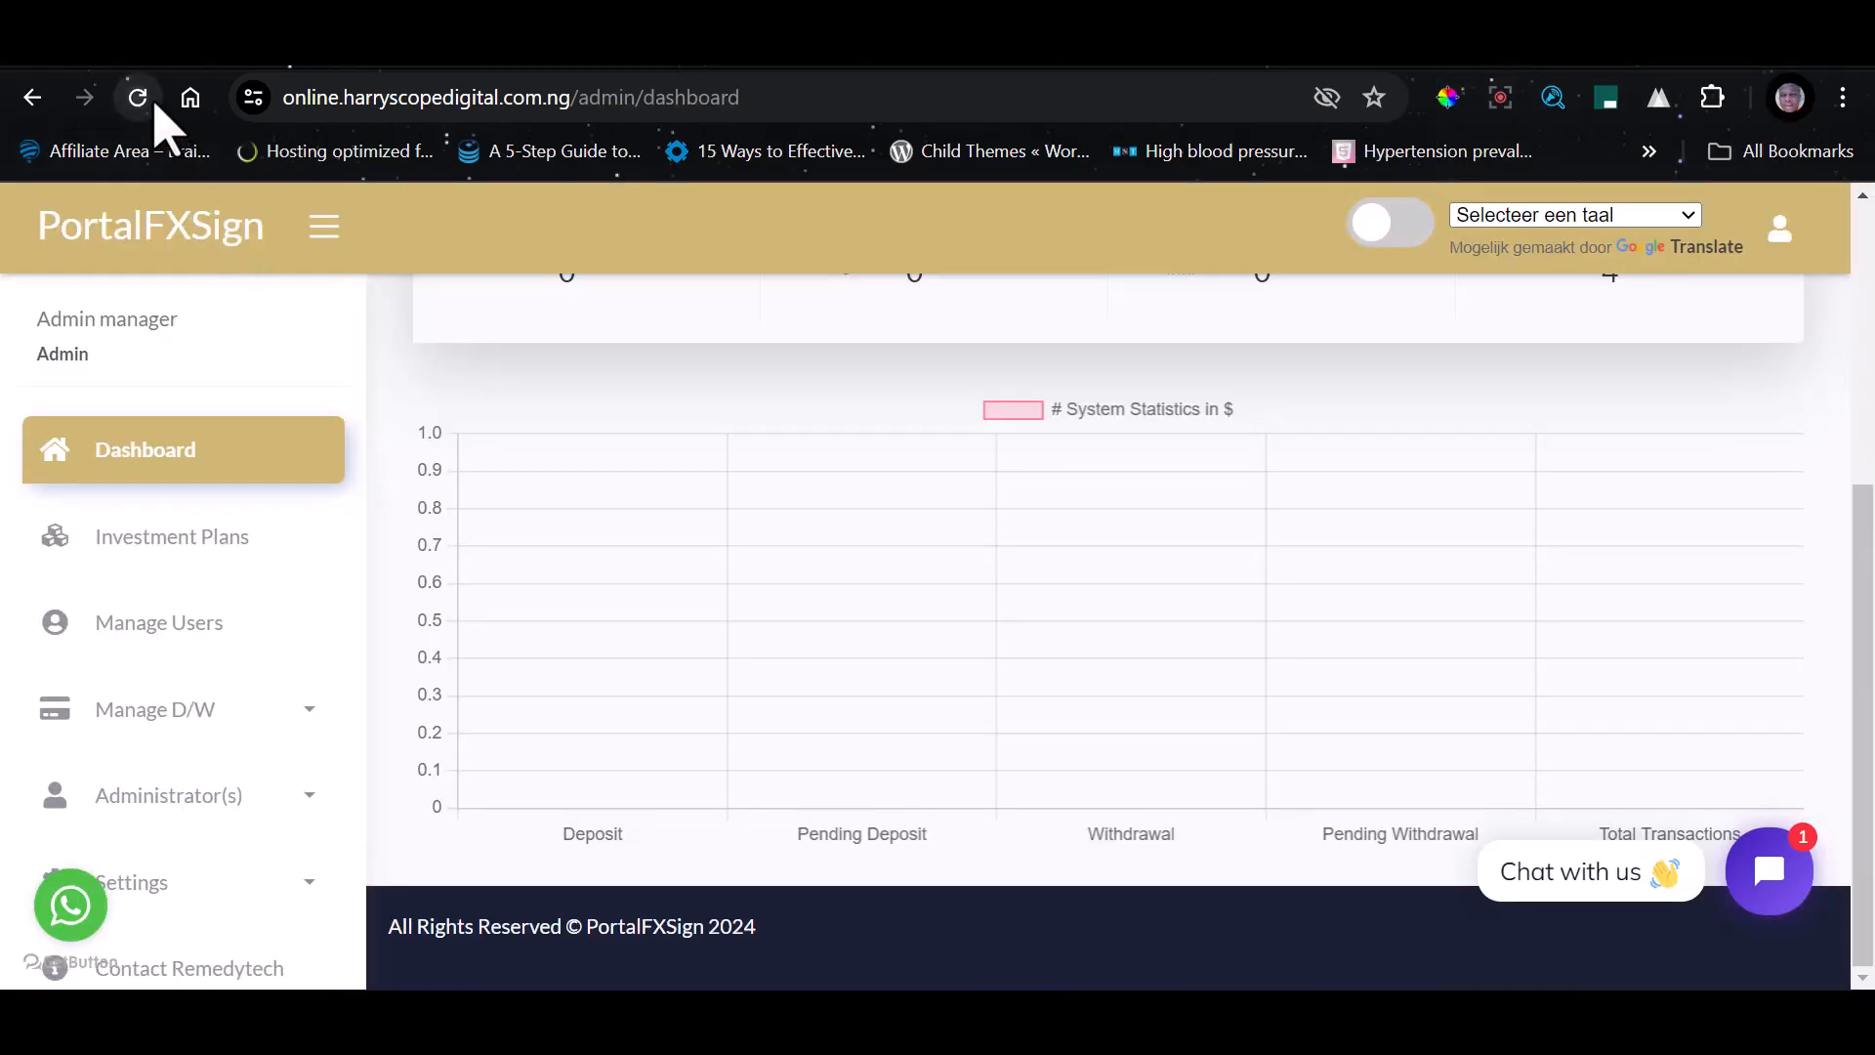
pyautogui.click(146, 101)
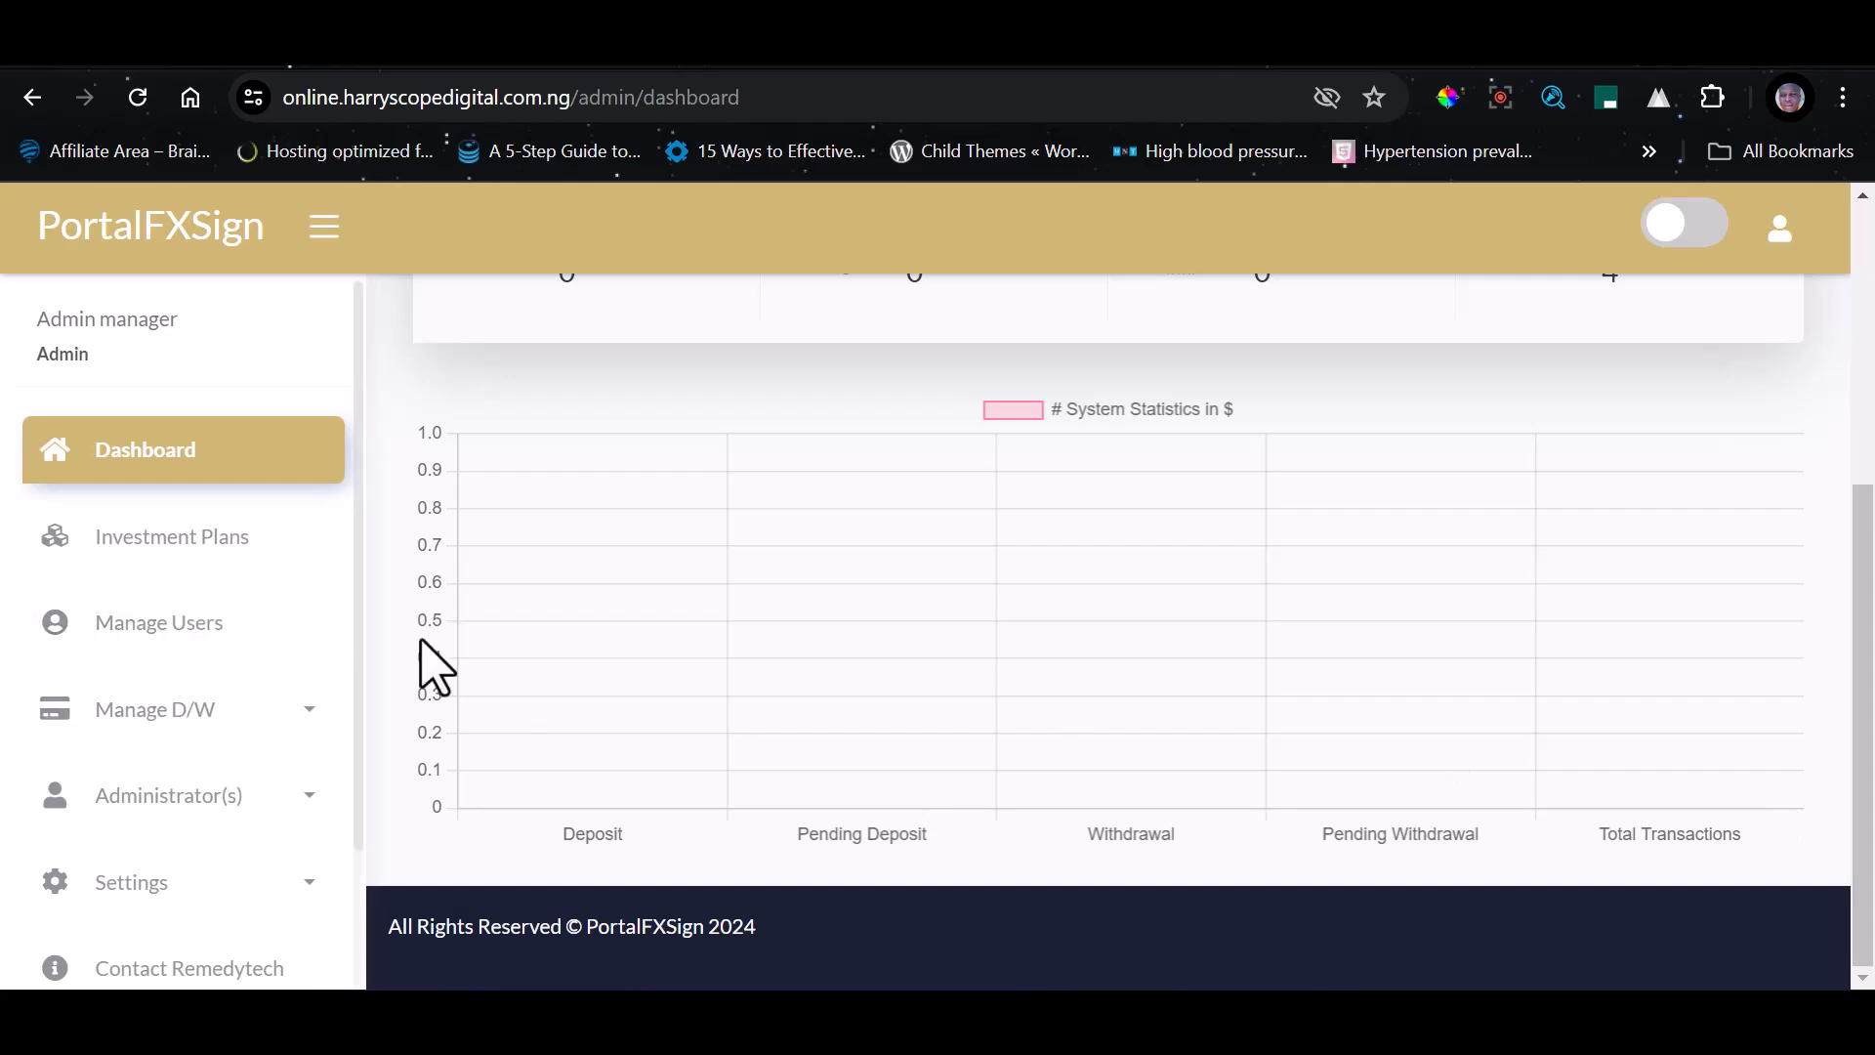
# Return to the layouts folder in File Manager and go up to its parent folder, views
pyautogui.click(1418, 63)
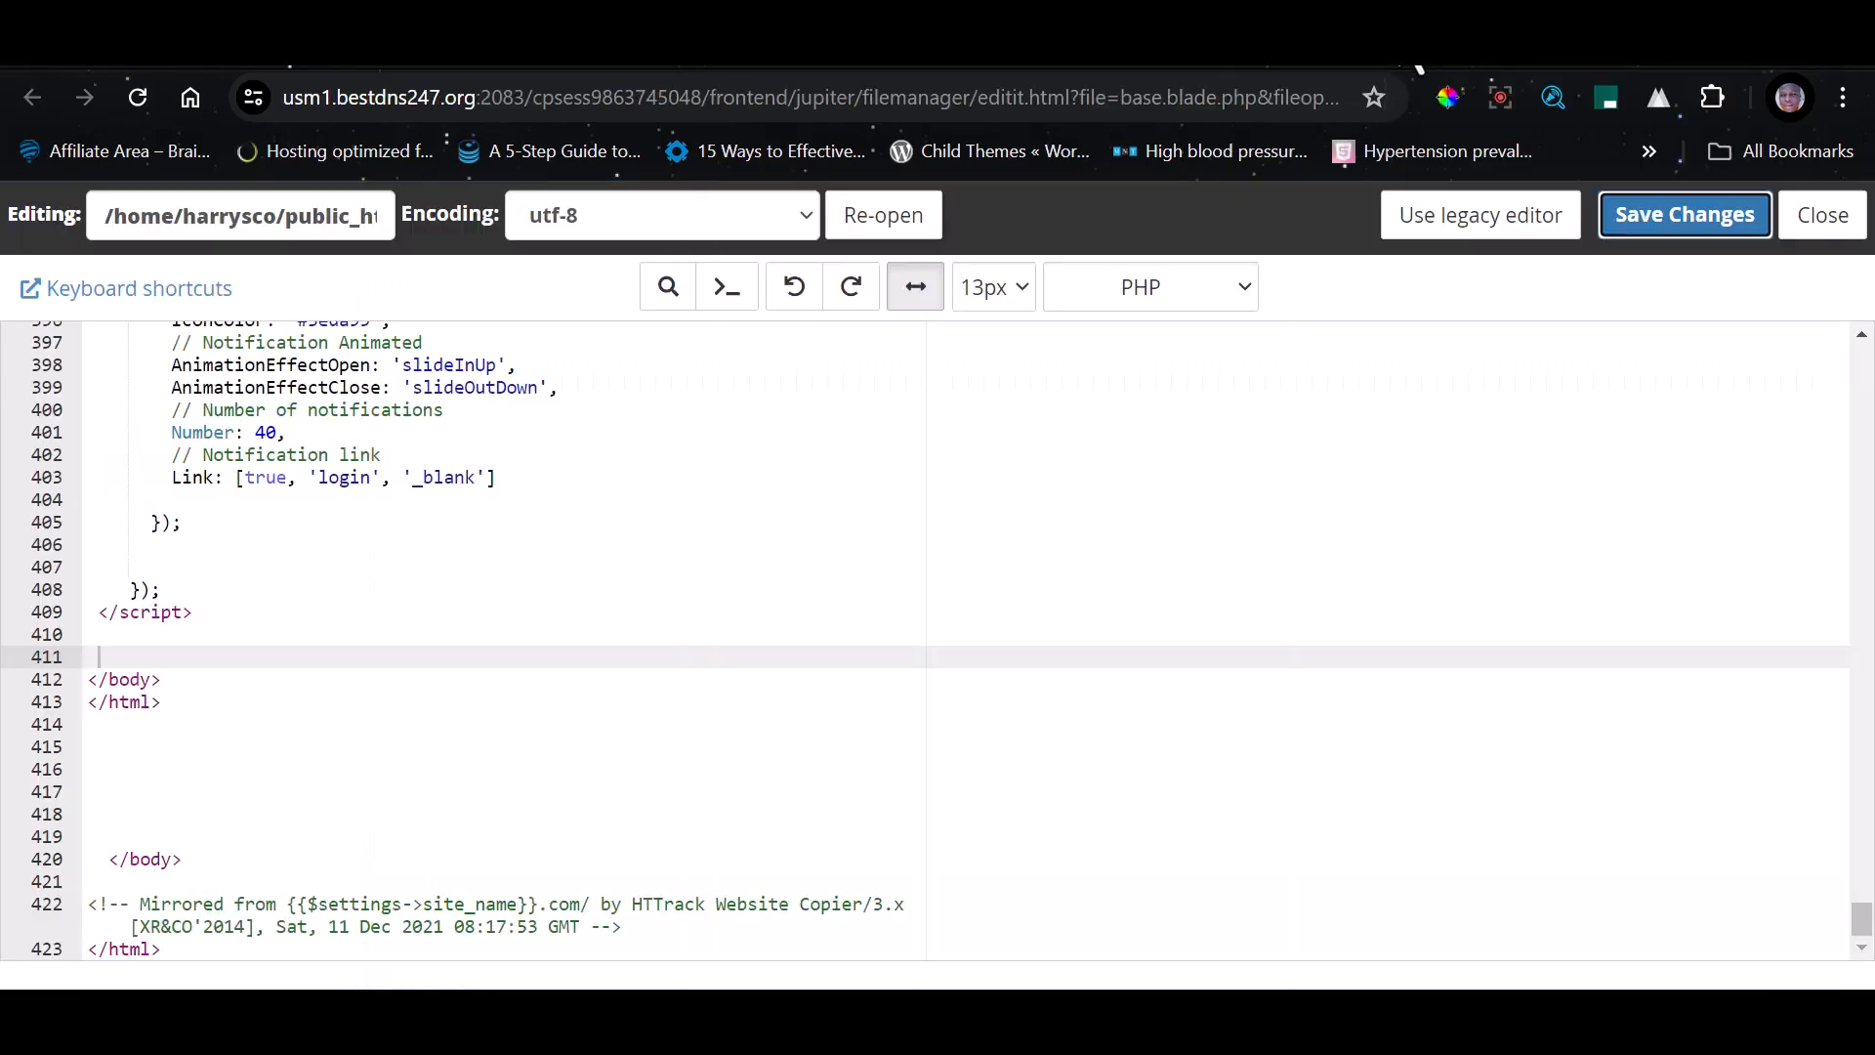
pyautogui.click(1066, 63)
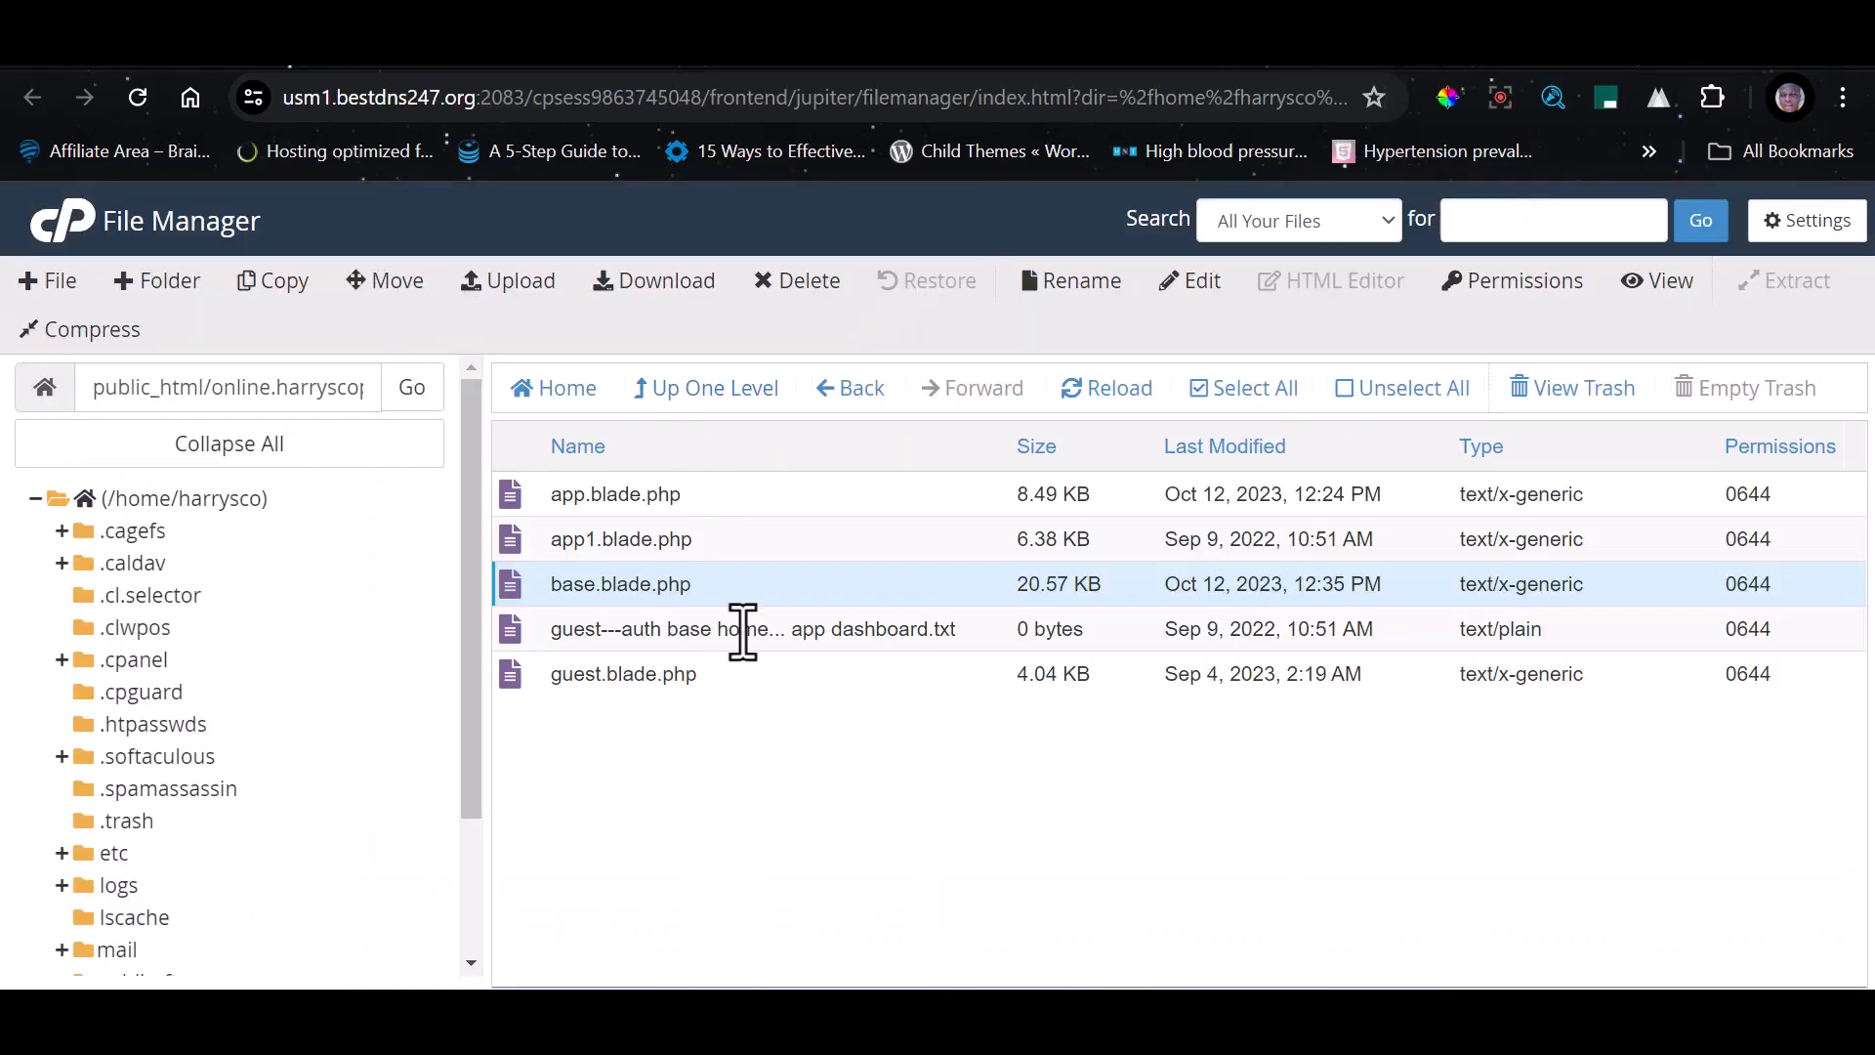
pyautogui.click(710, 391)
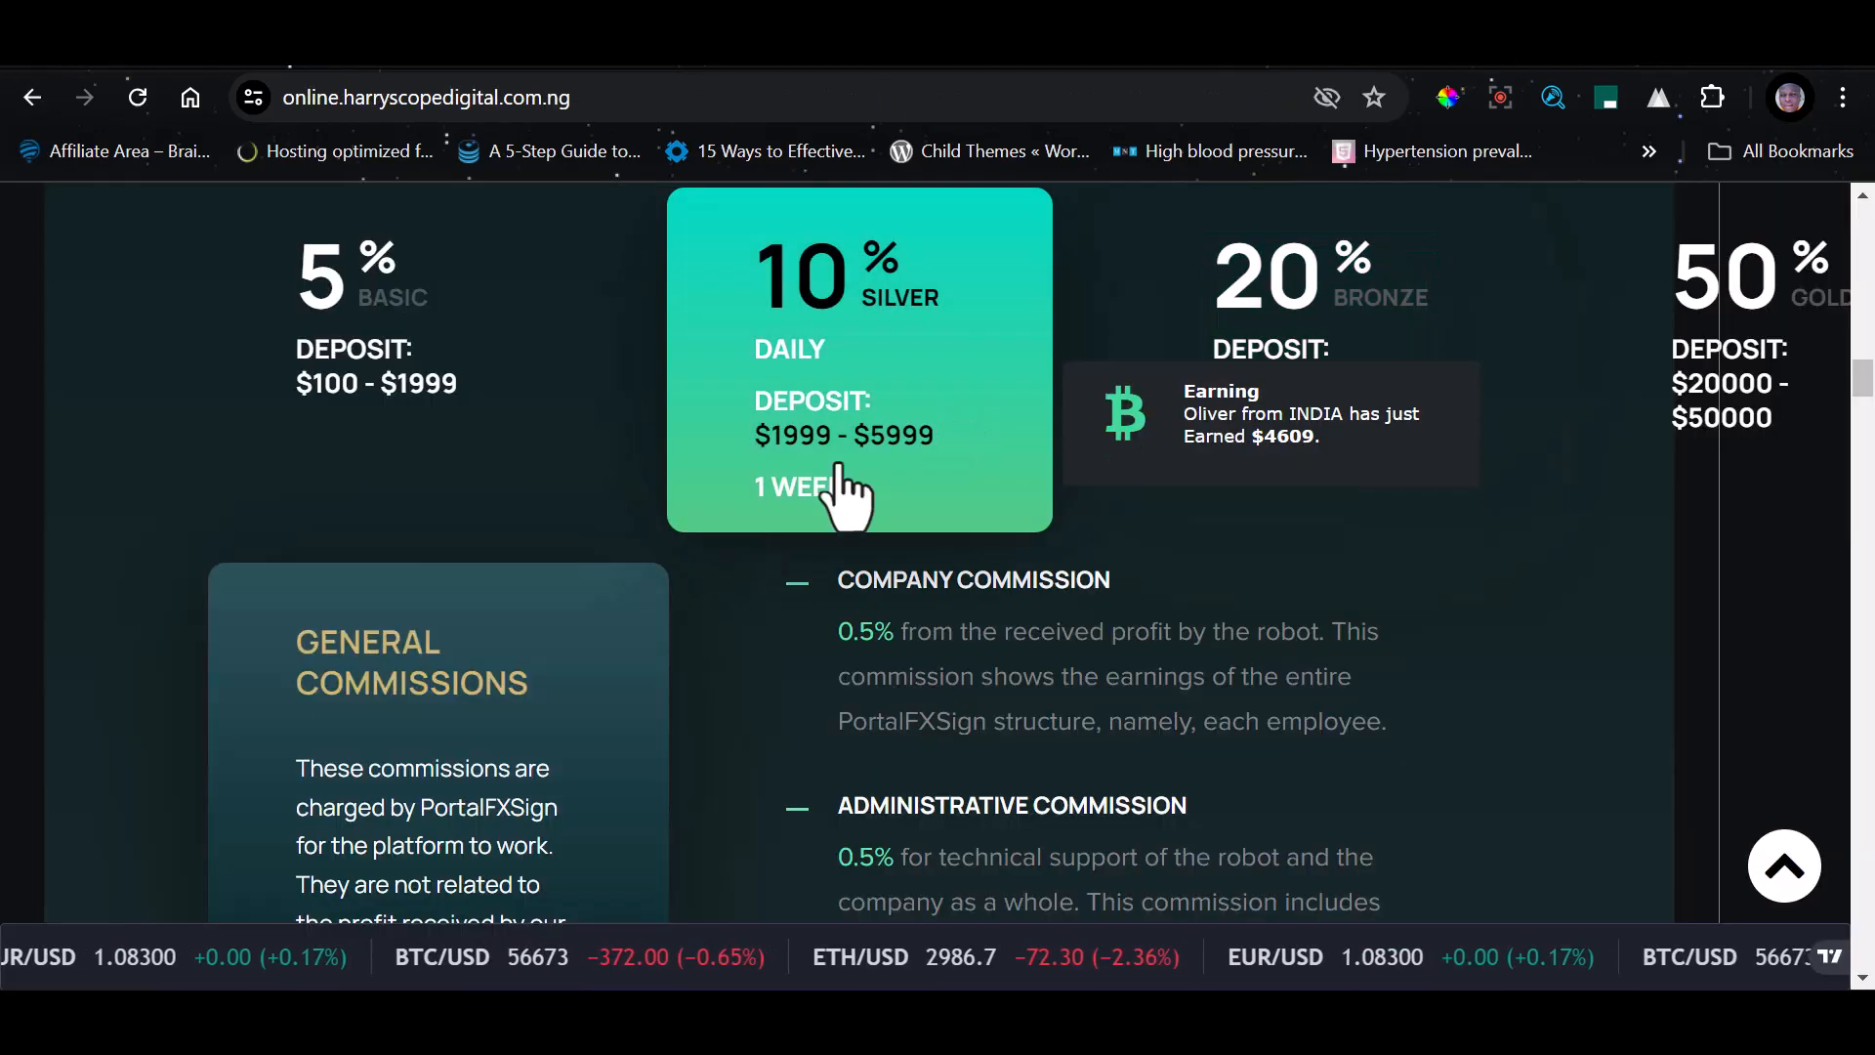
# Examine the investment plans and general commissions sections on the public PortalFxSign home page
pyautogui.scroll(-4, 1074, 606)
pyautogui.scroll(6, 1235, 721)
pyautogui.scroll(-11, 1205, 729)
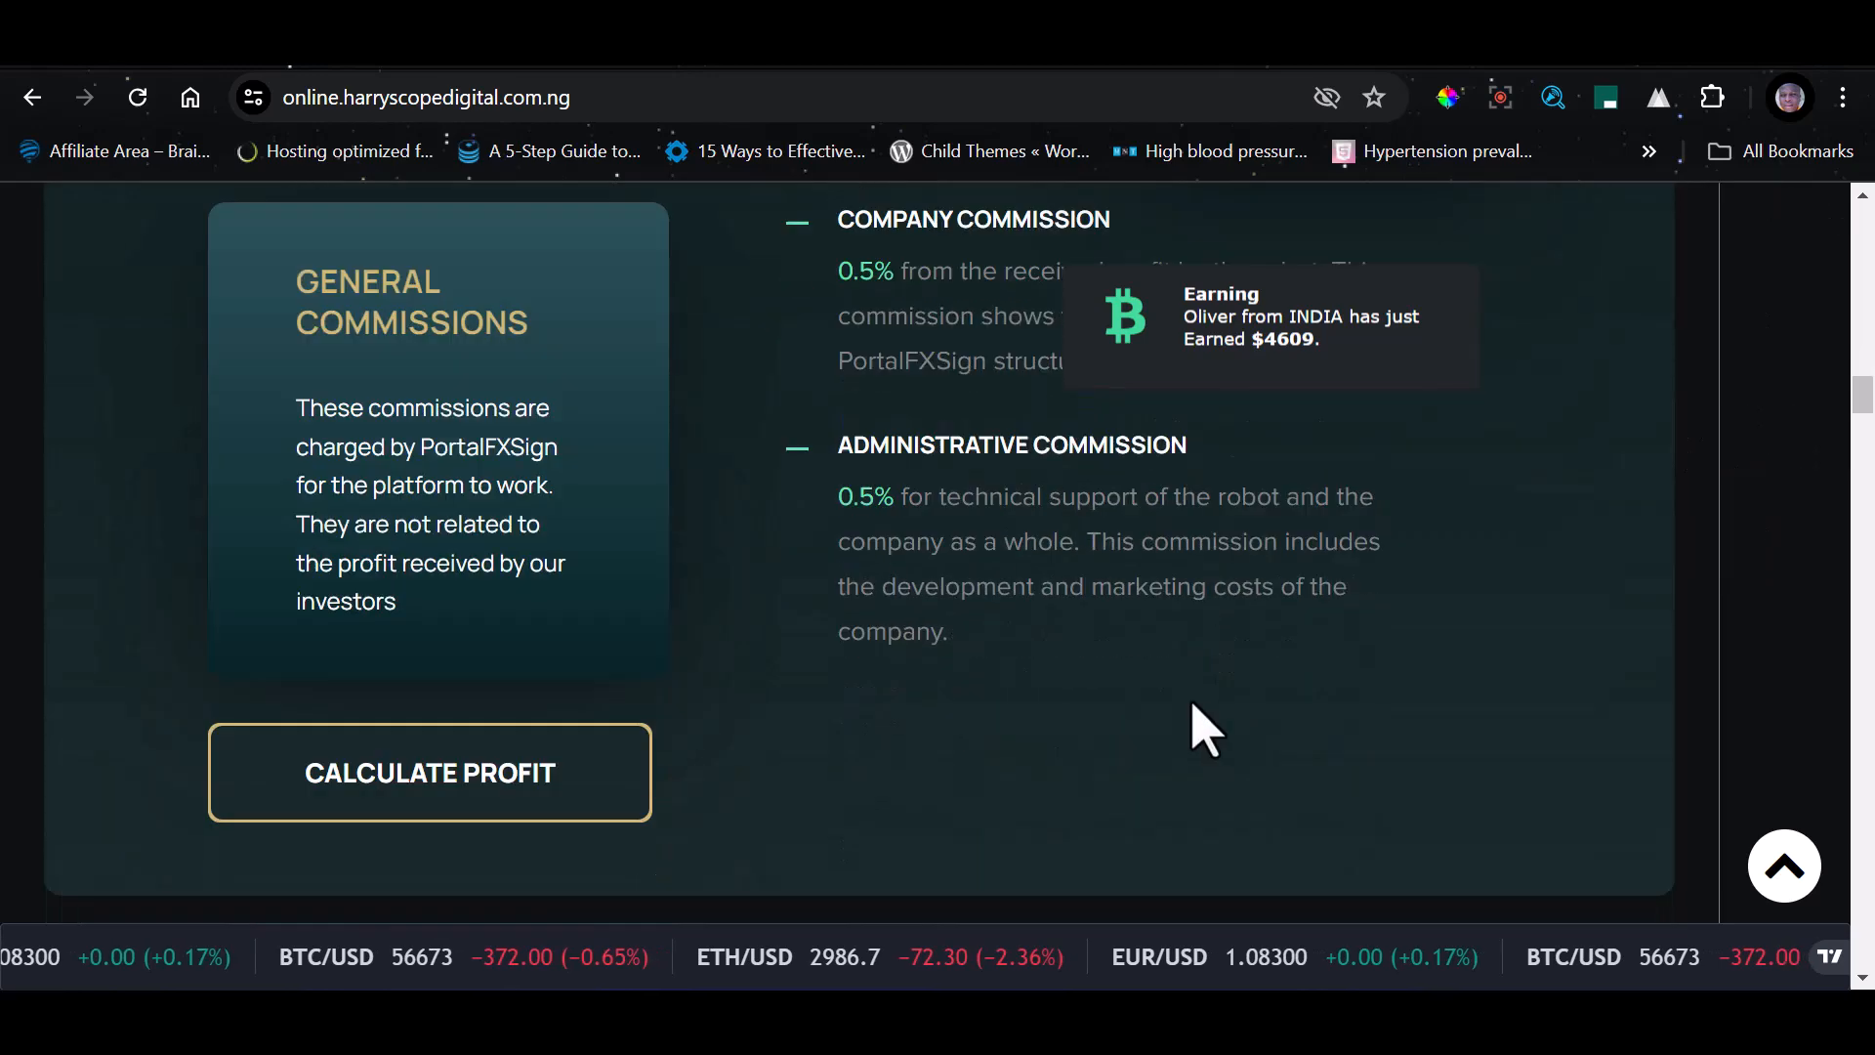
# Examine the official license and company certificate section of the public PortalFxSign home page
pyautogui.scroll(-10, 1169, 742)
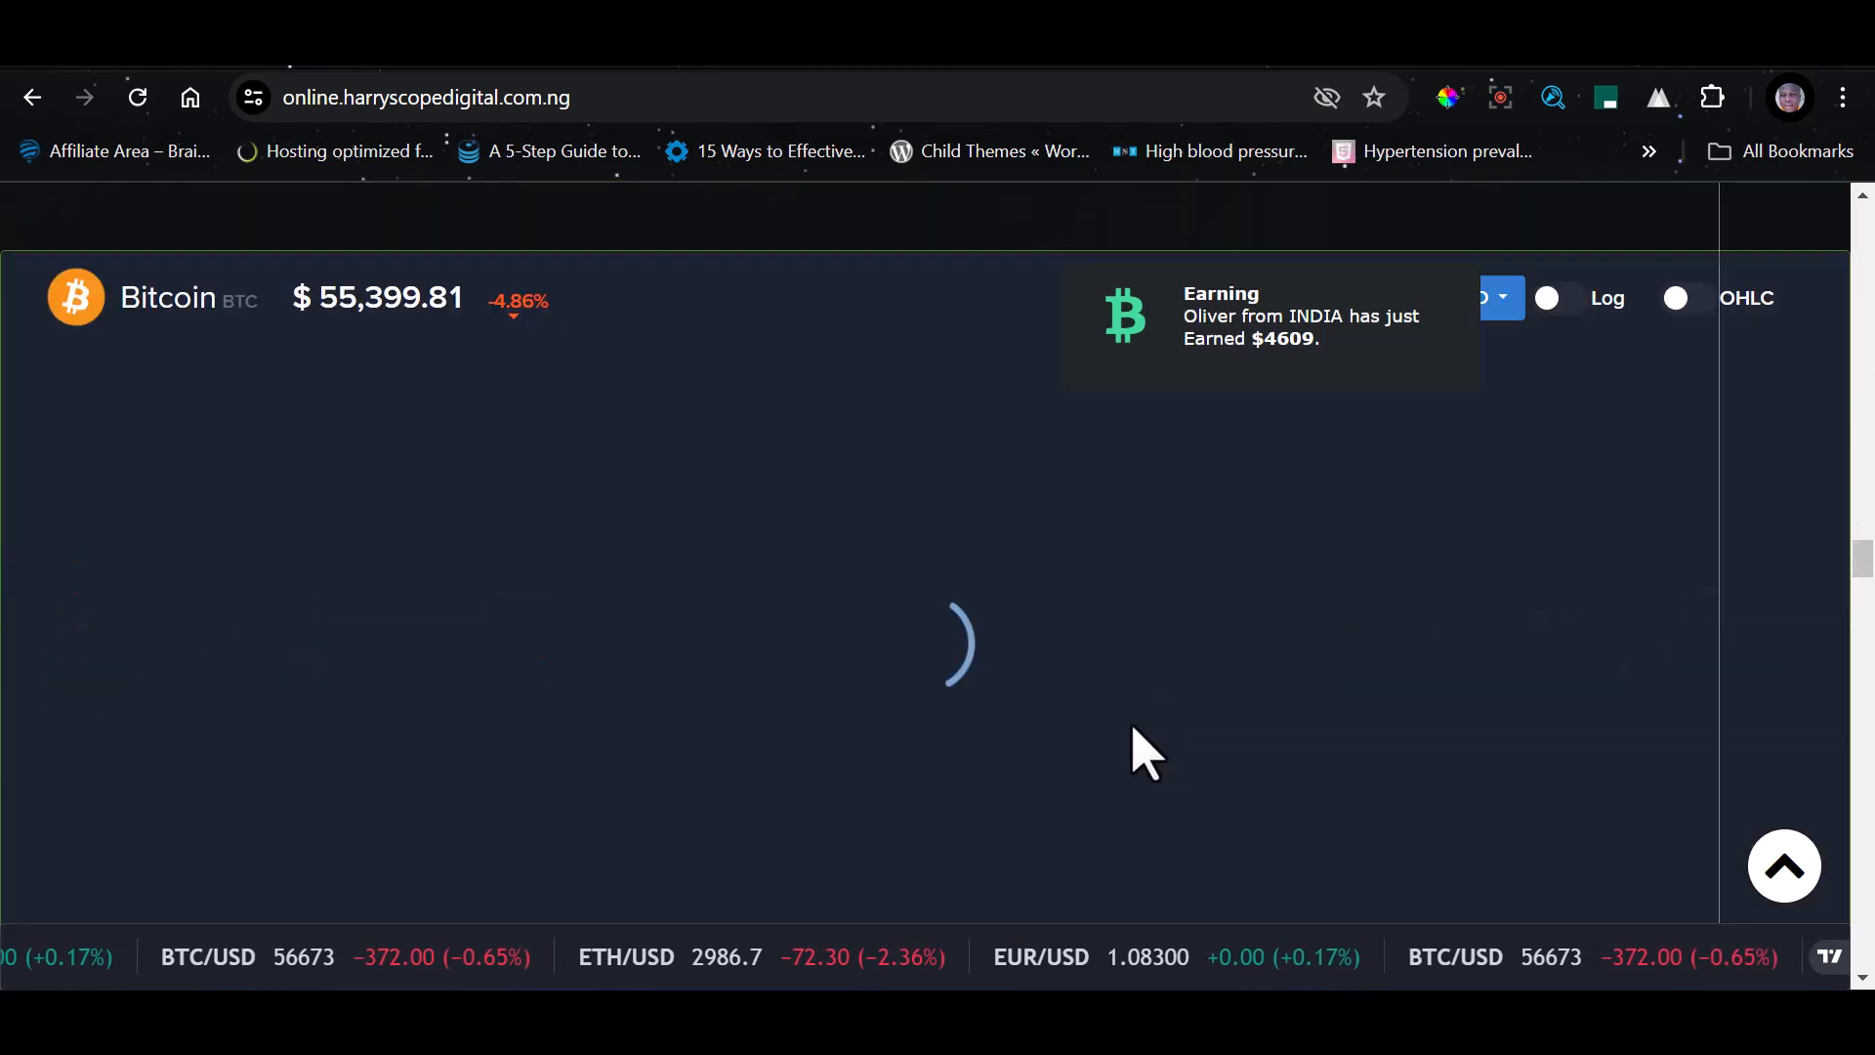
pyautogui.scroll(-10, 1123, 752)
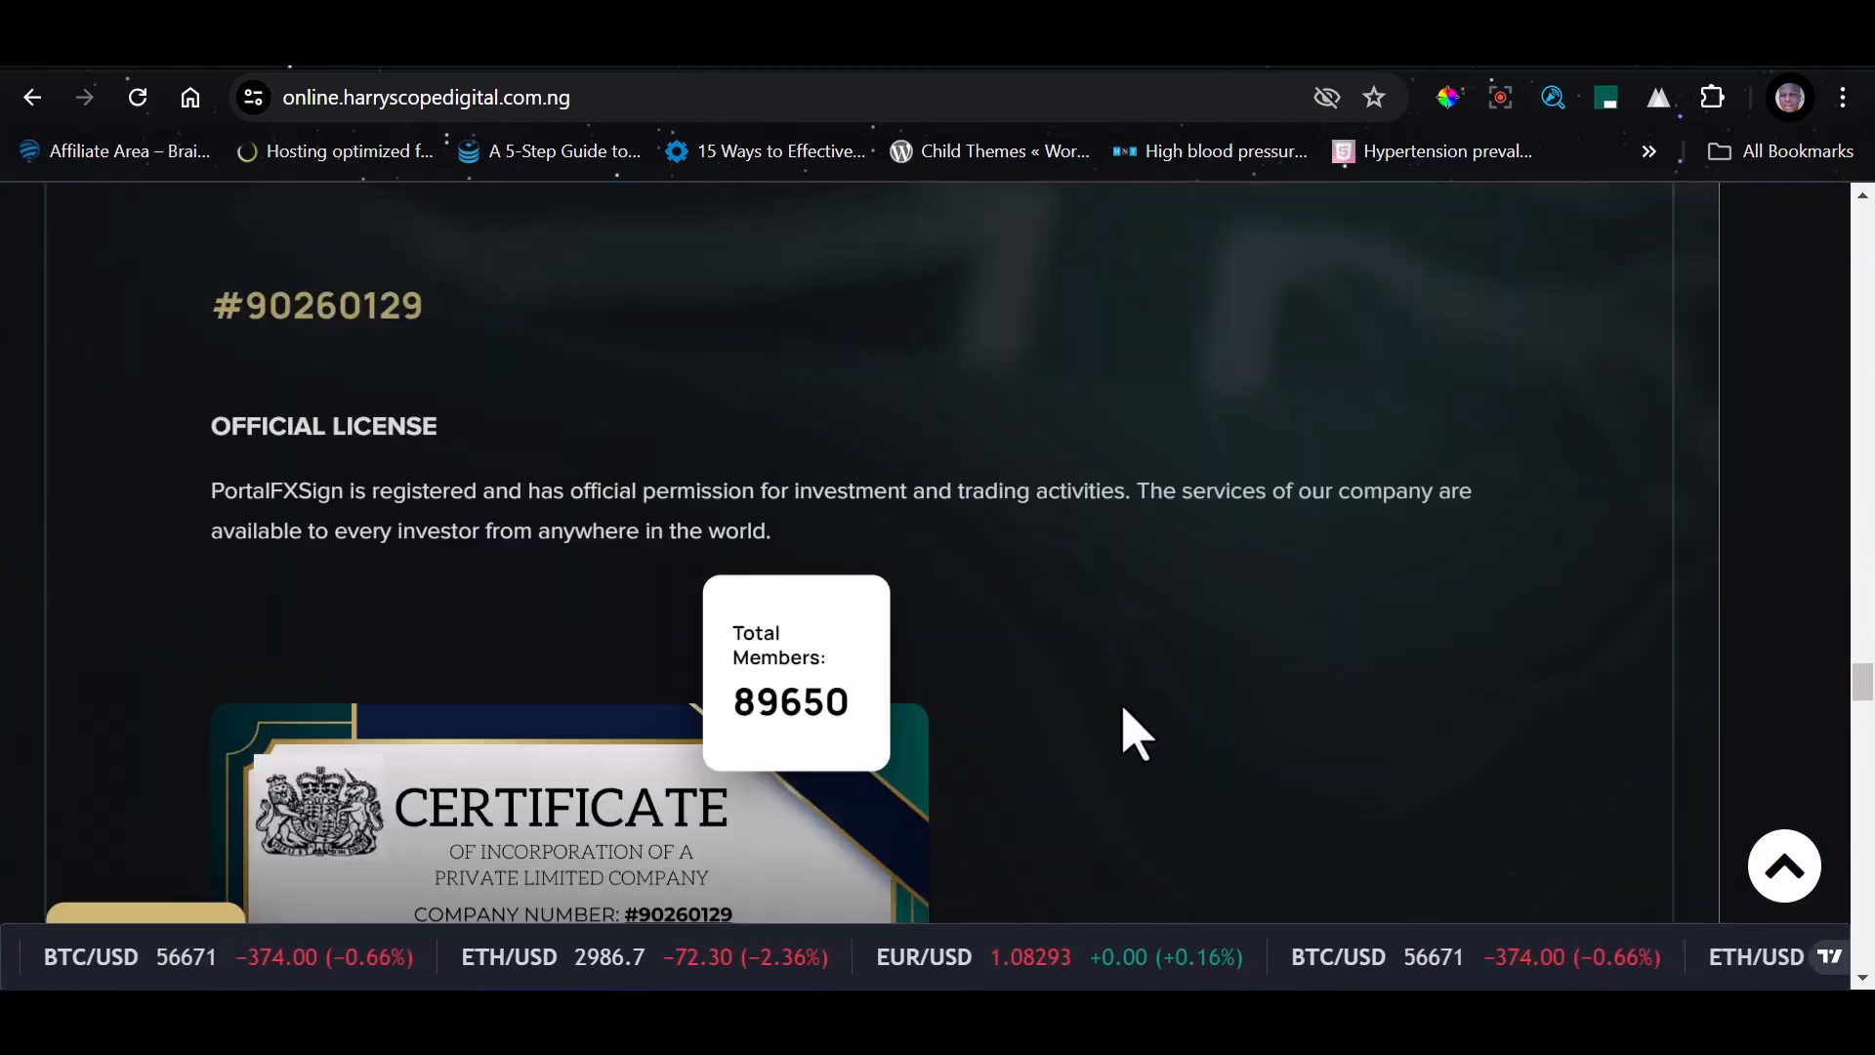
pyautogui.scroll(-8, 737, 664)
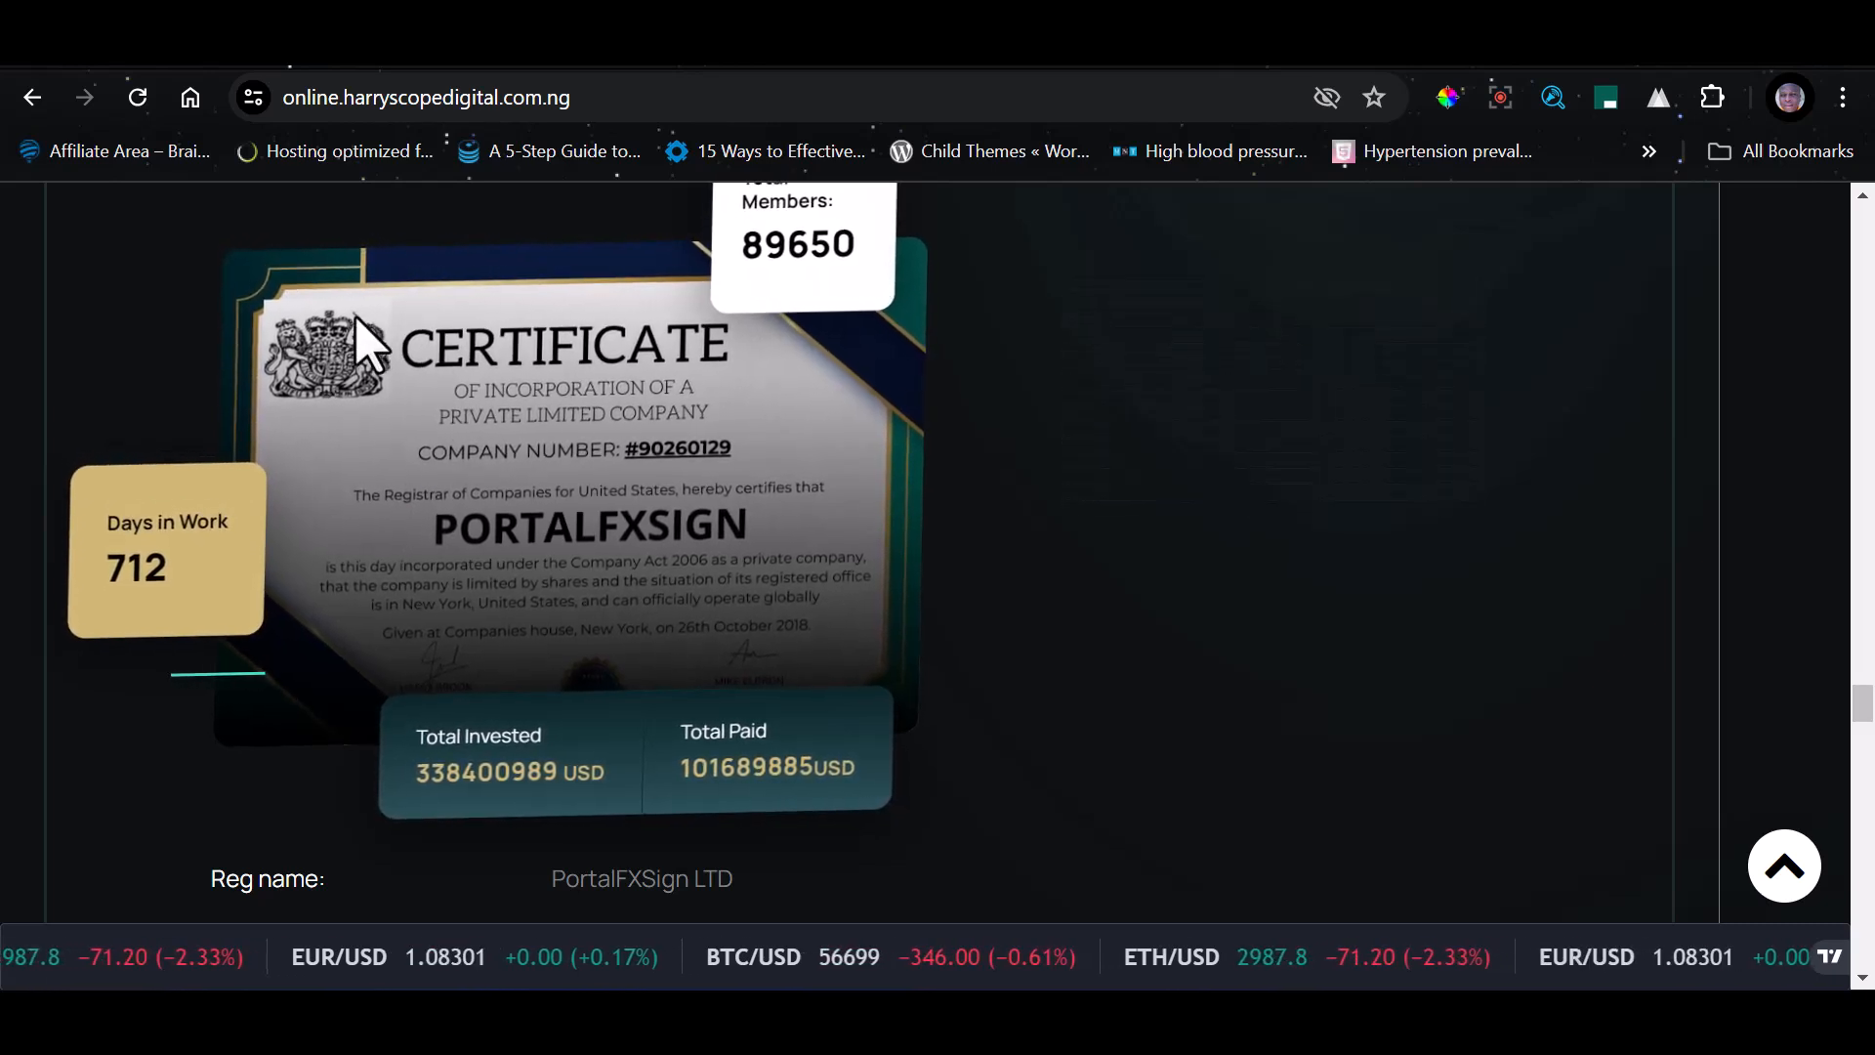
pyautogui.rightClick(436, 389)
pyautogui.scroll(-1, 565, 761)
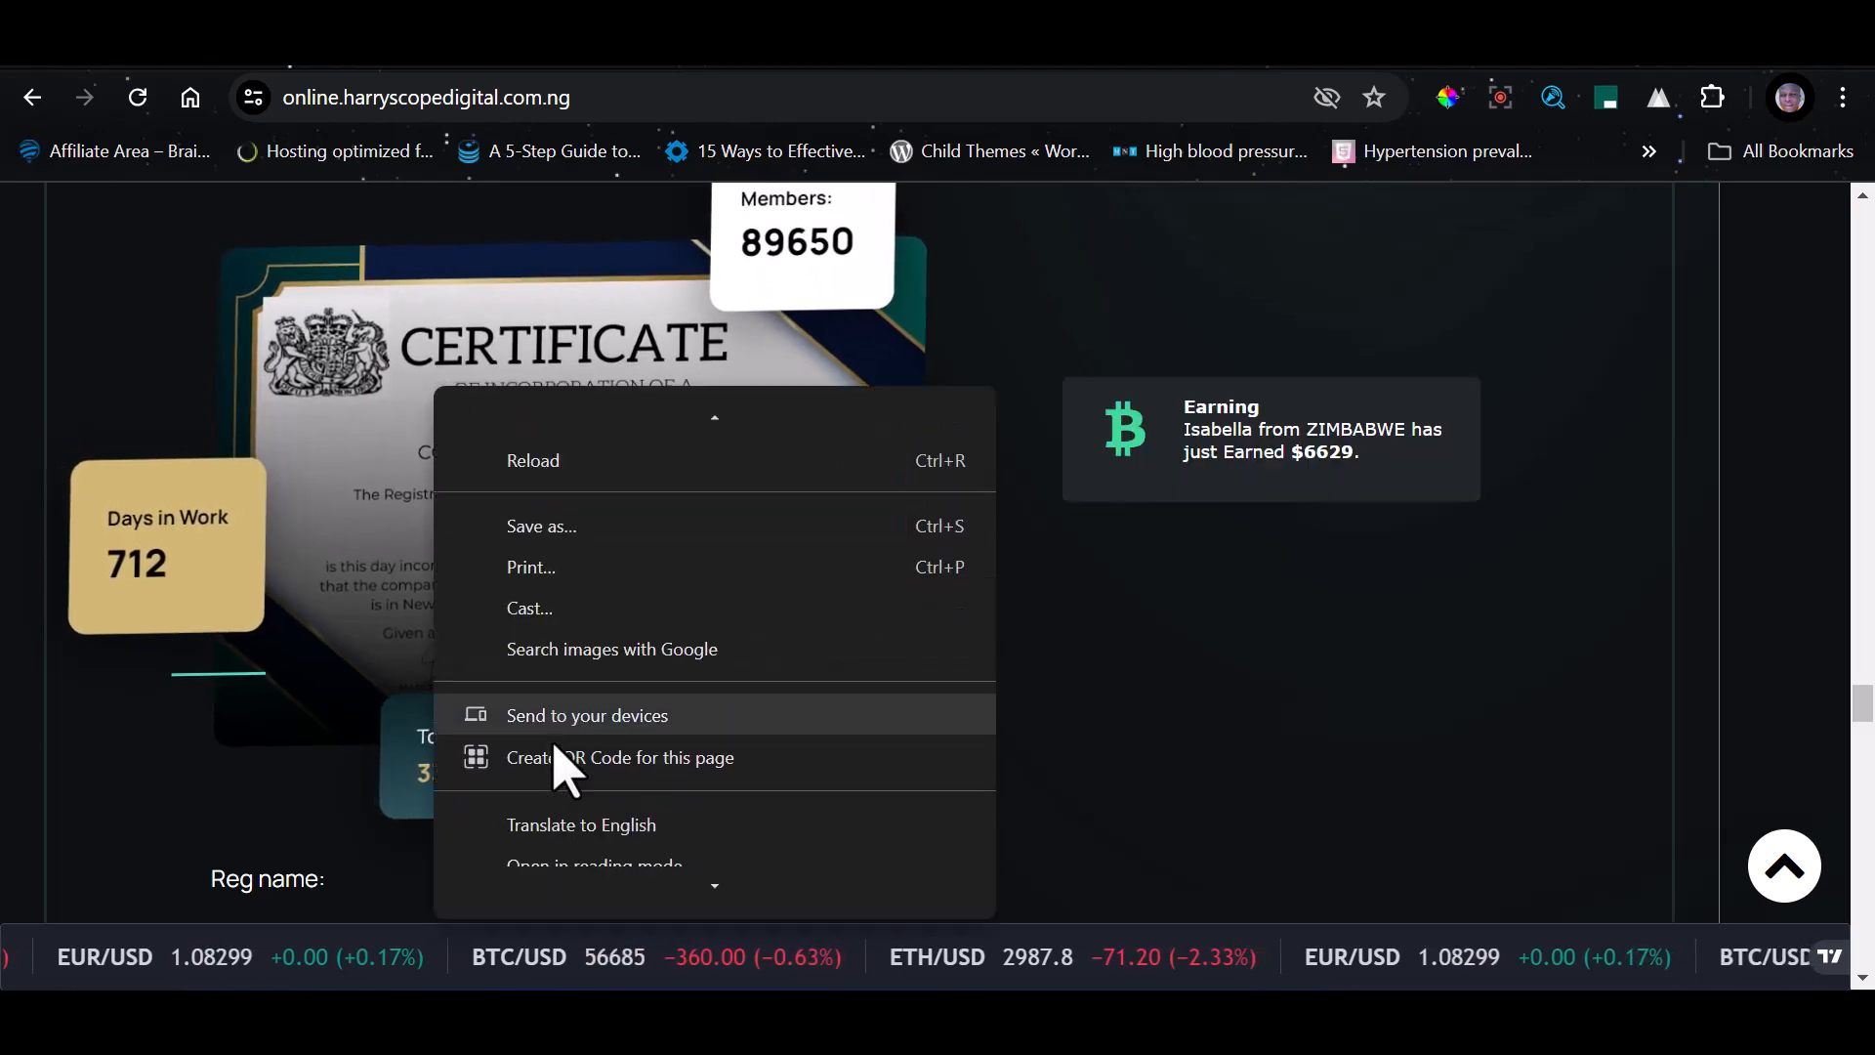
pyautogui.scroll(-4, 576, 752)
pyautogui.scroll(1, 559, 752)
pyautogui.moveTo(554, 768)
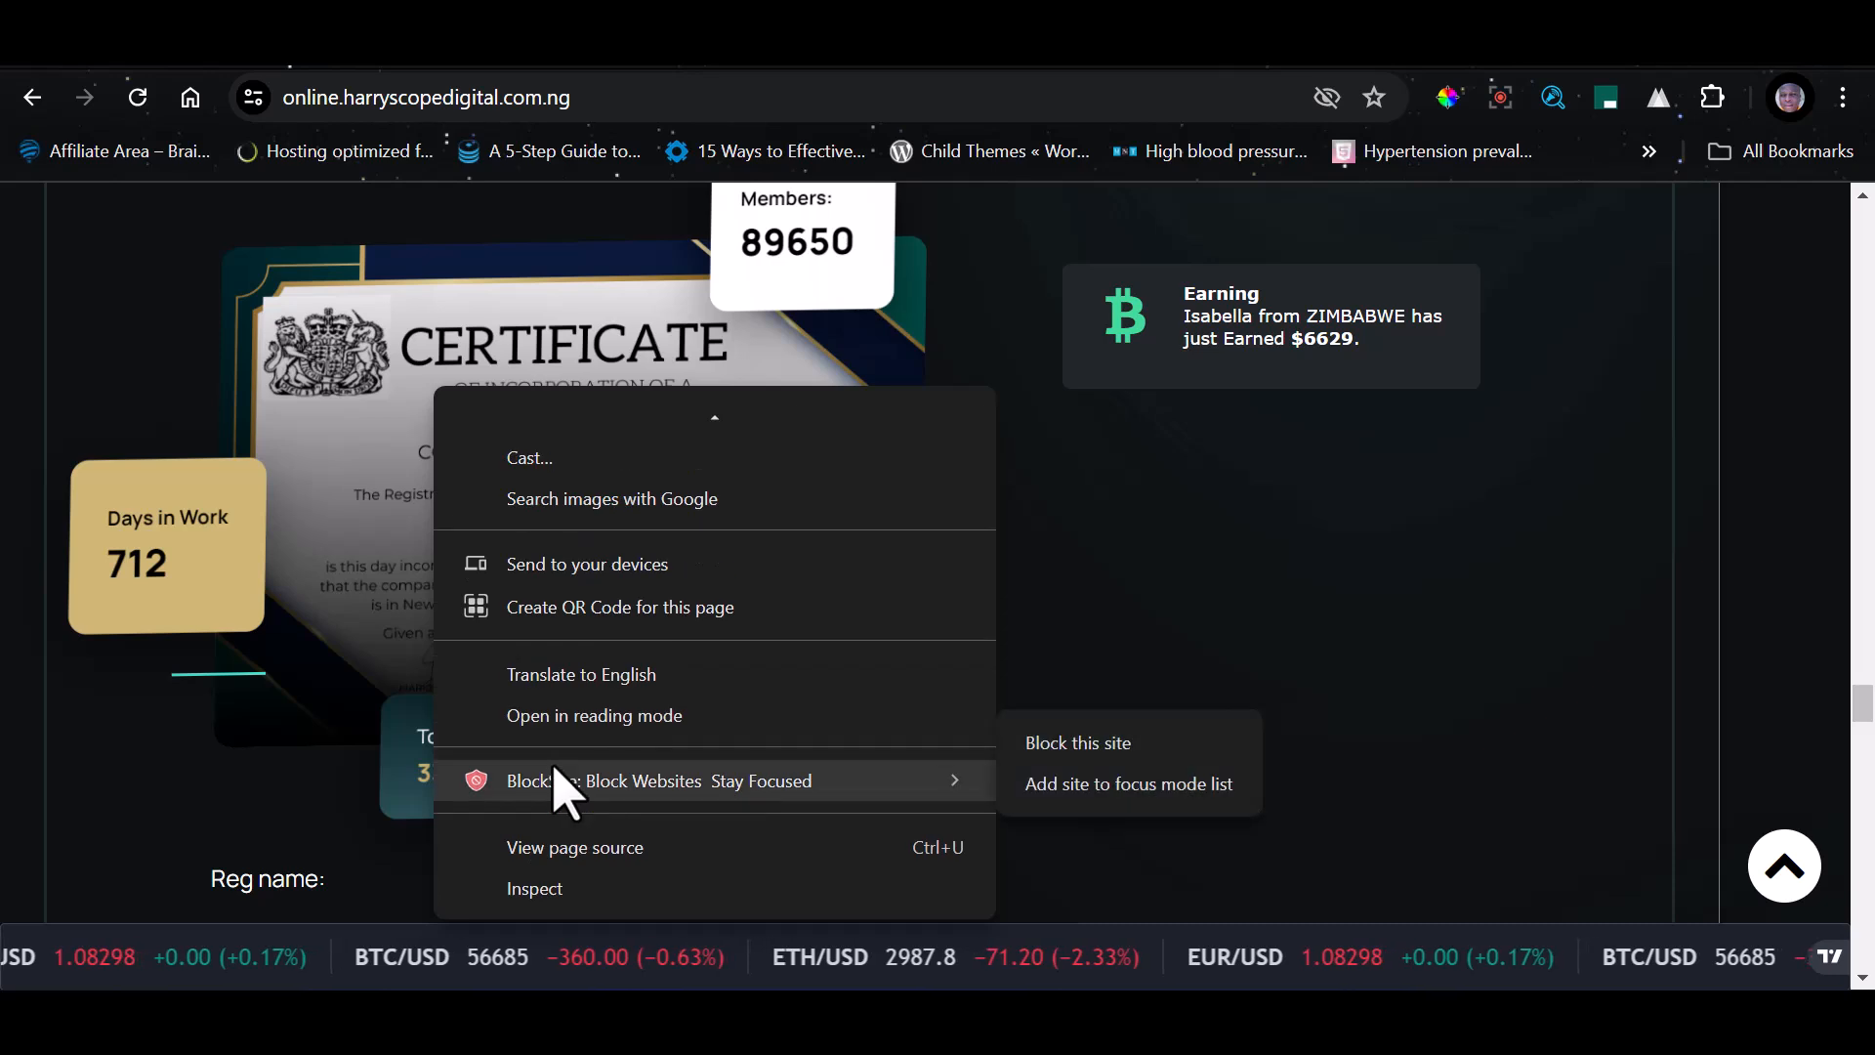
pyautogui.scroll(4, 586, 460)
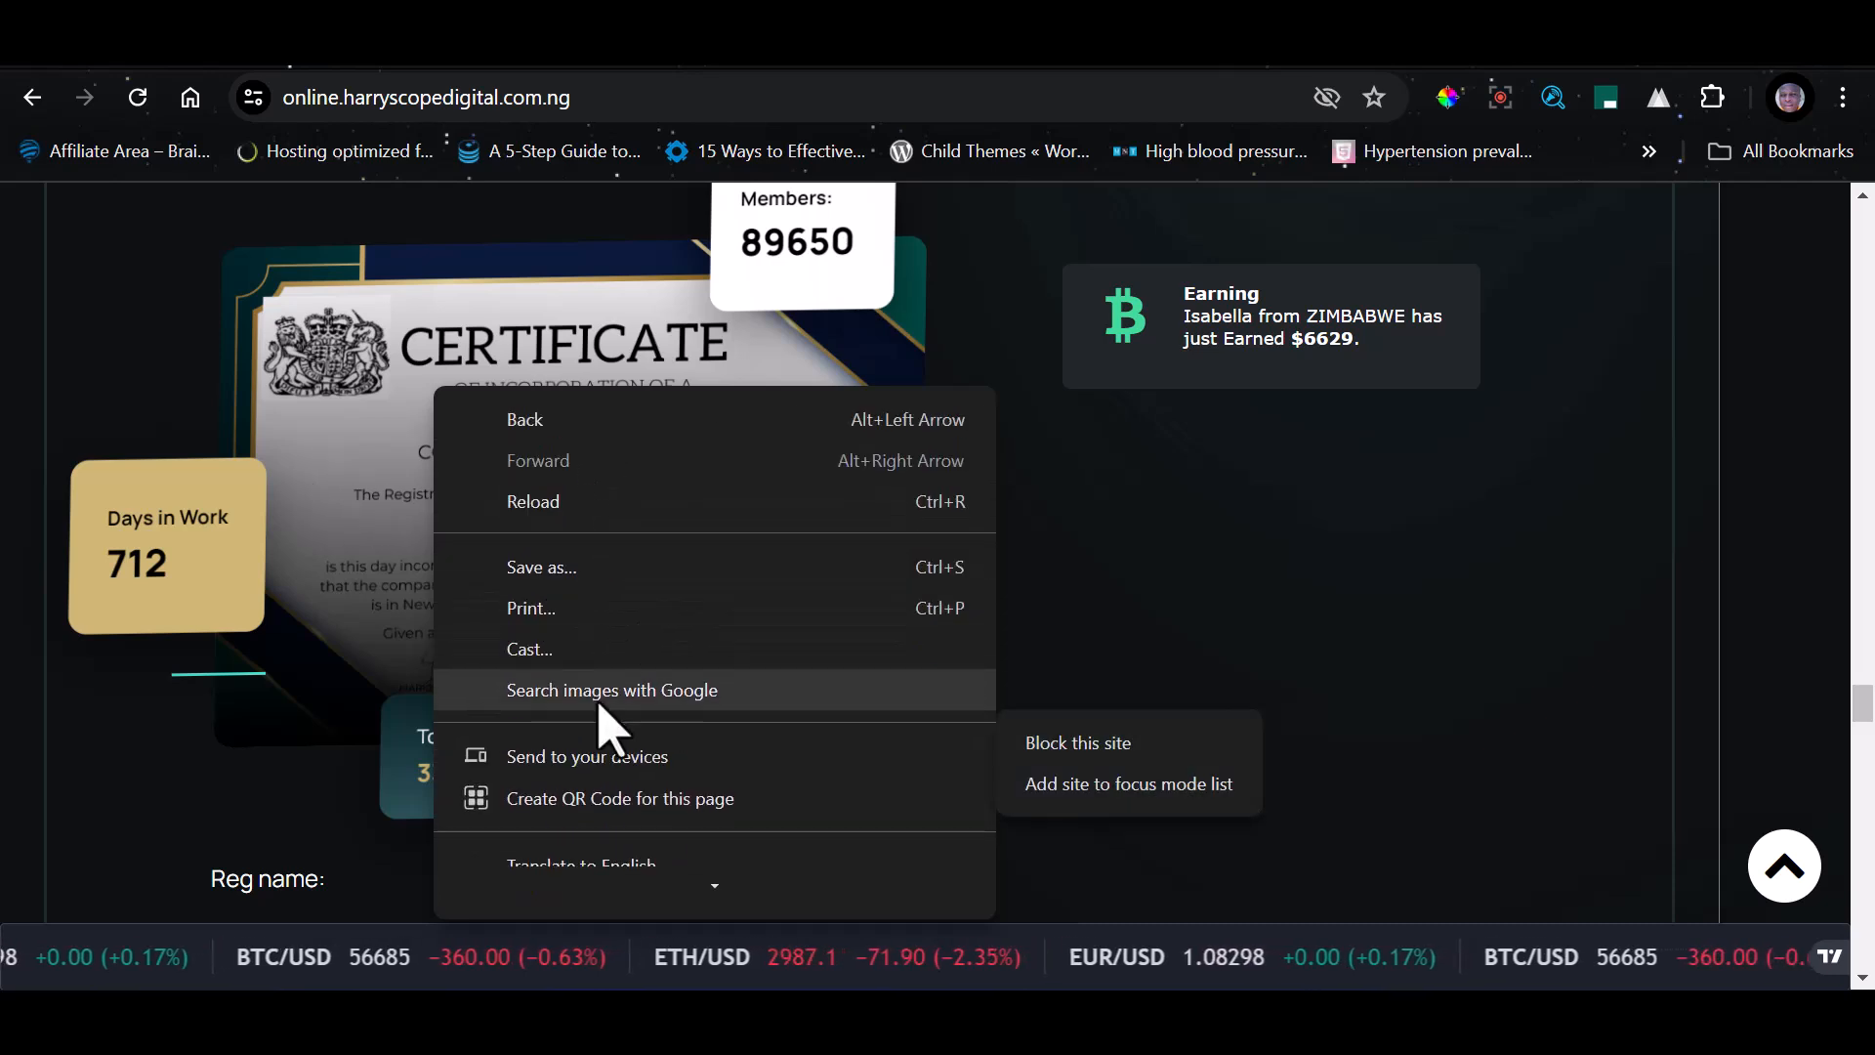
pyautogui.scroll(-3, 606, 728)
pyautogui.scroll(-2, 602, 777)
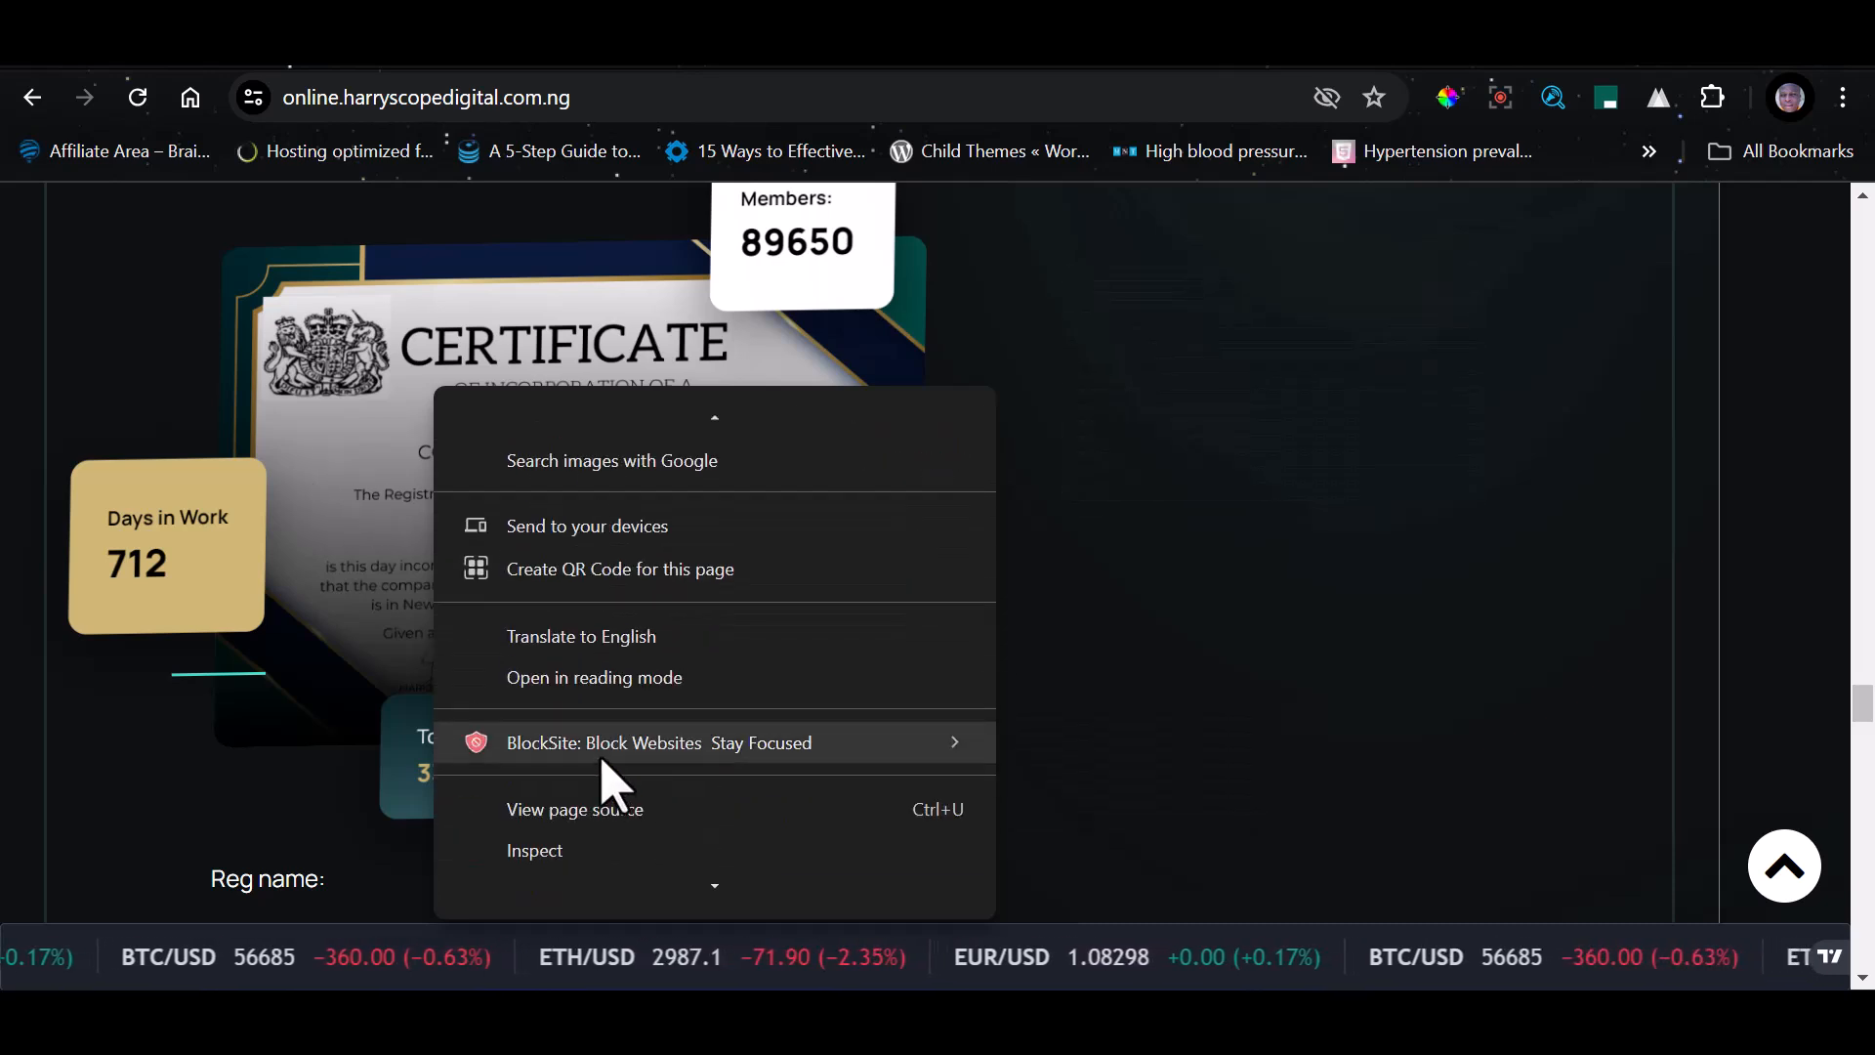
pyautogui.scroll(1, 610, 785)
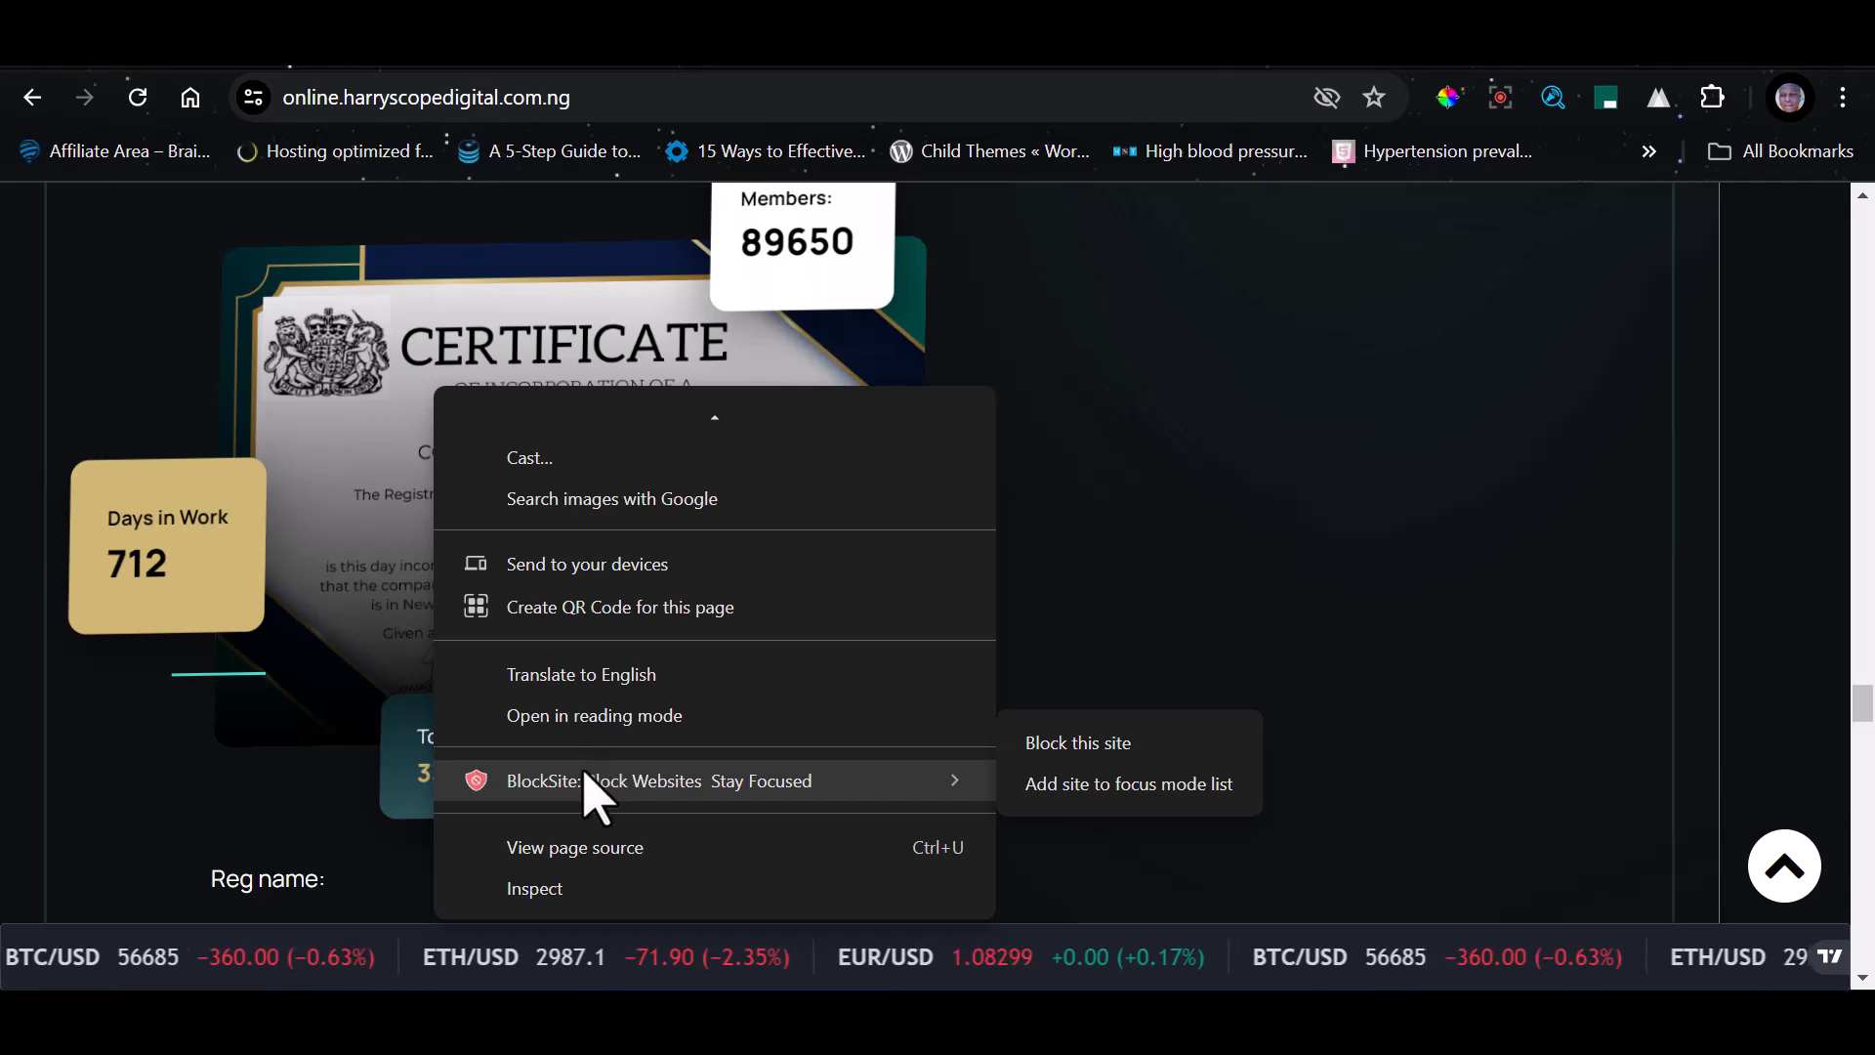
pyautogui.scroll(5, 661, 636)
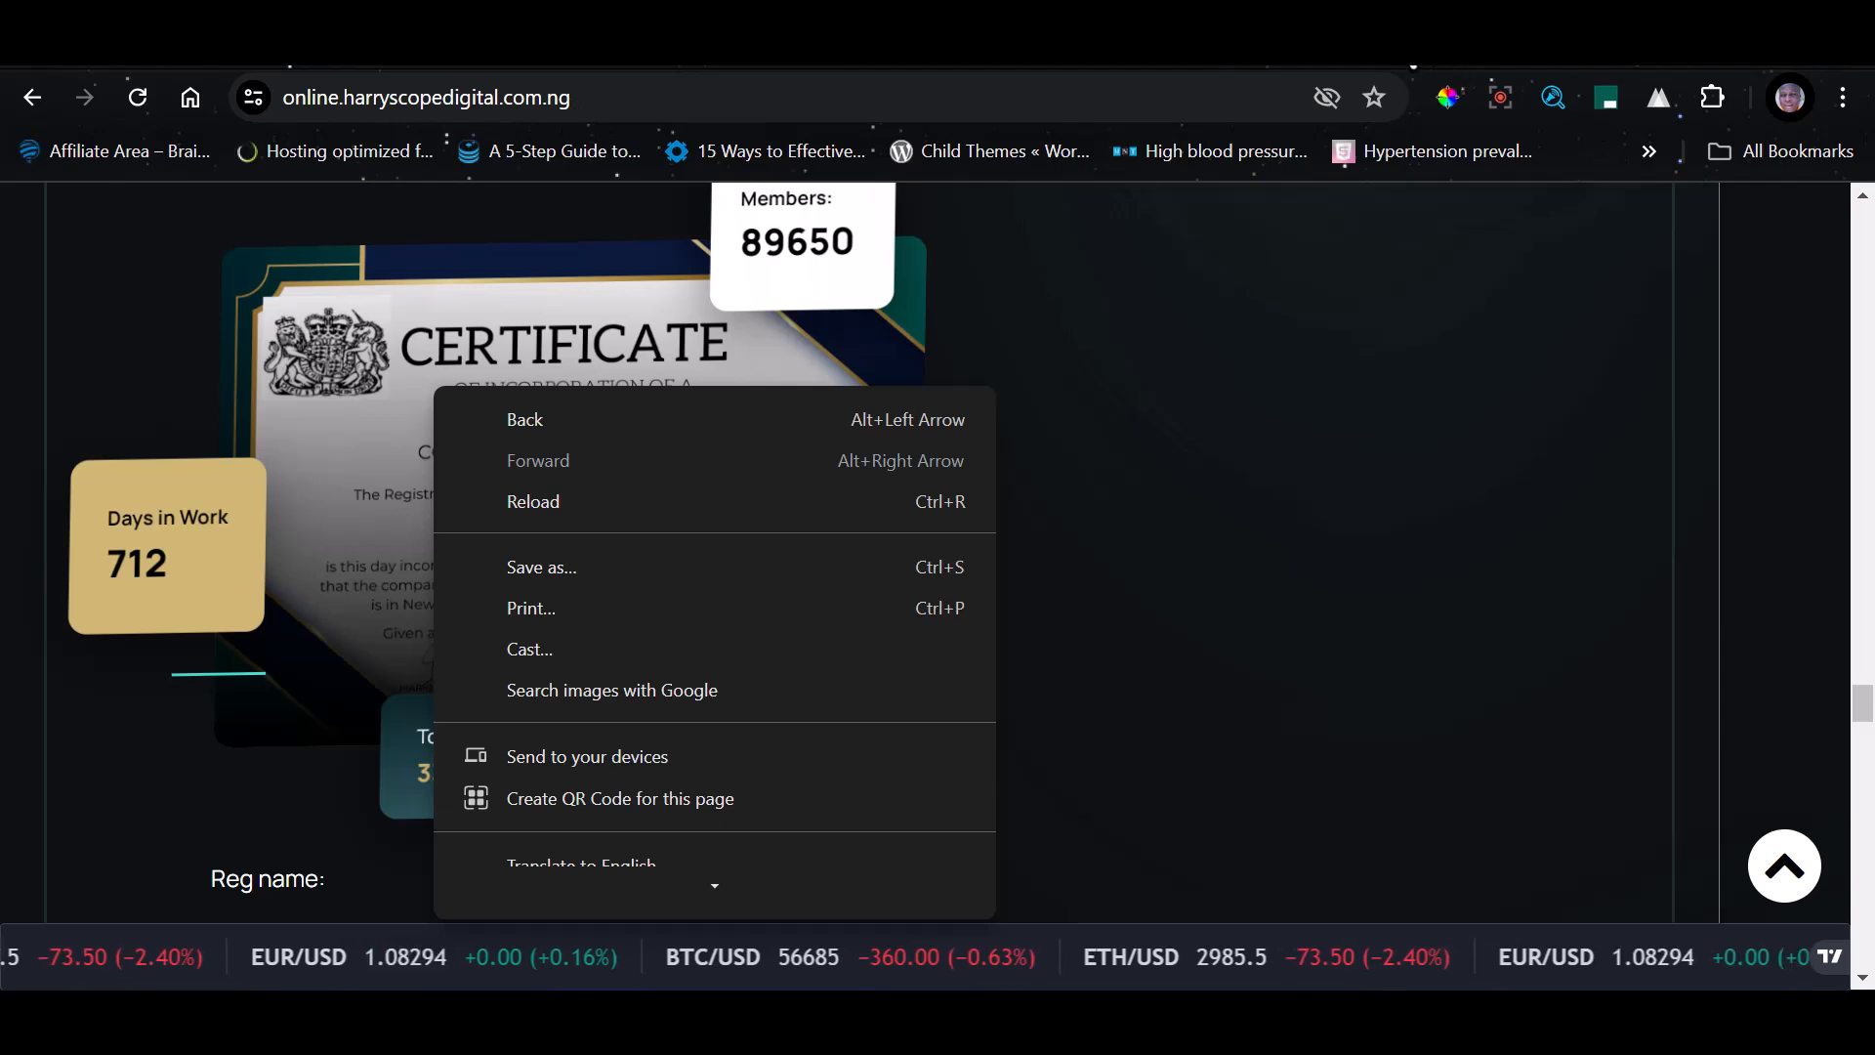
# Go back to File Manager, enter the home folder inside views, and open index.blade.php for editing
pyautogui.click(1408, 55)
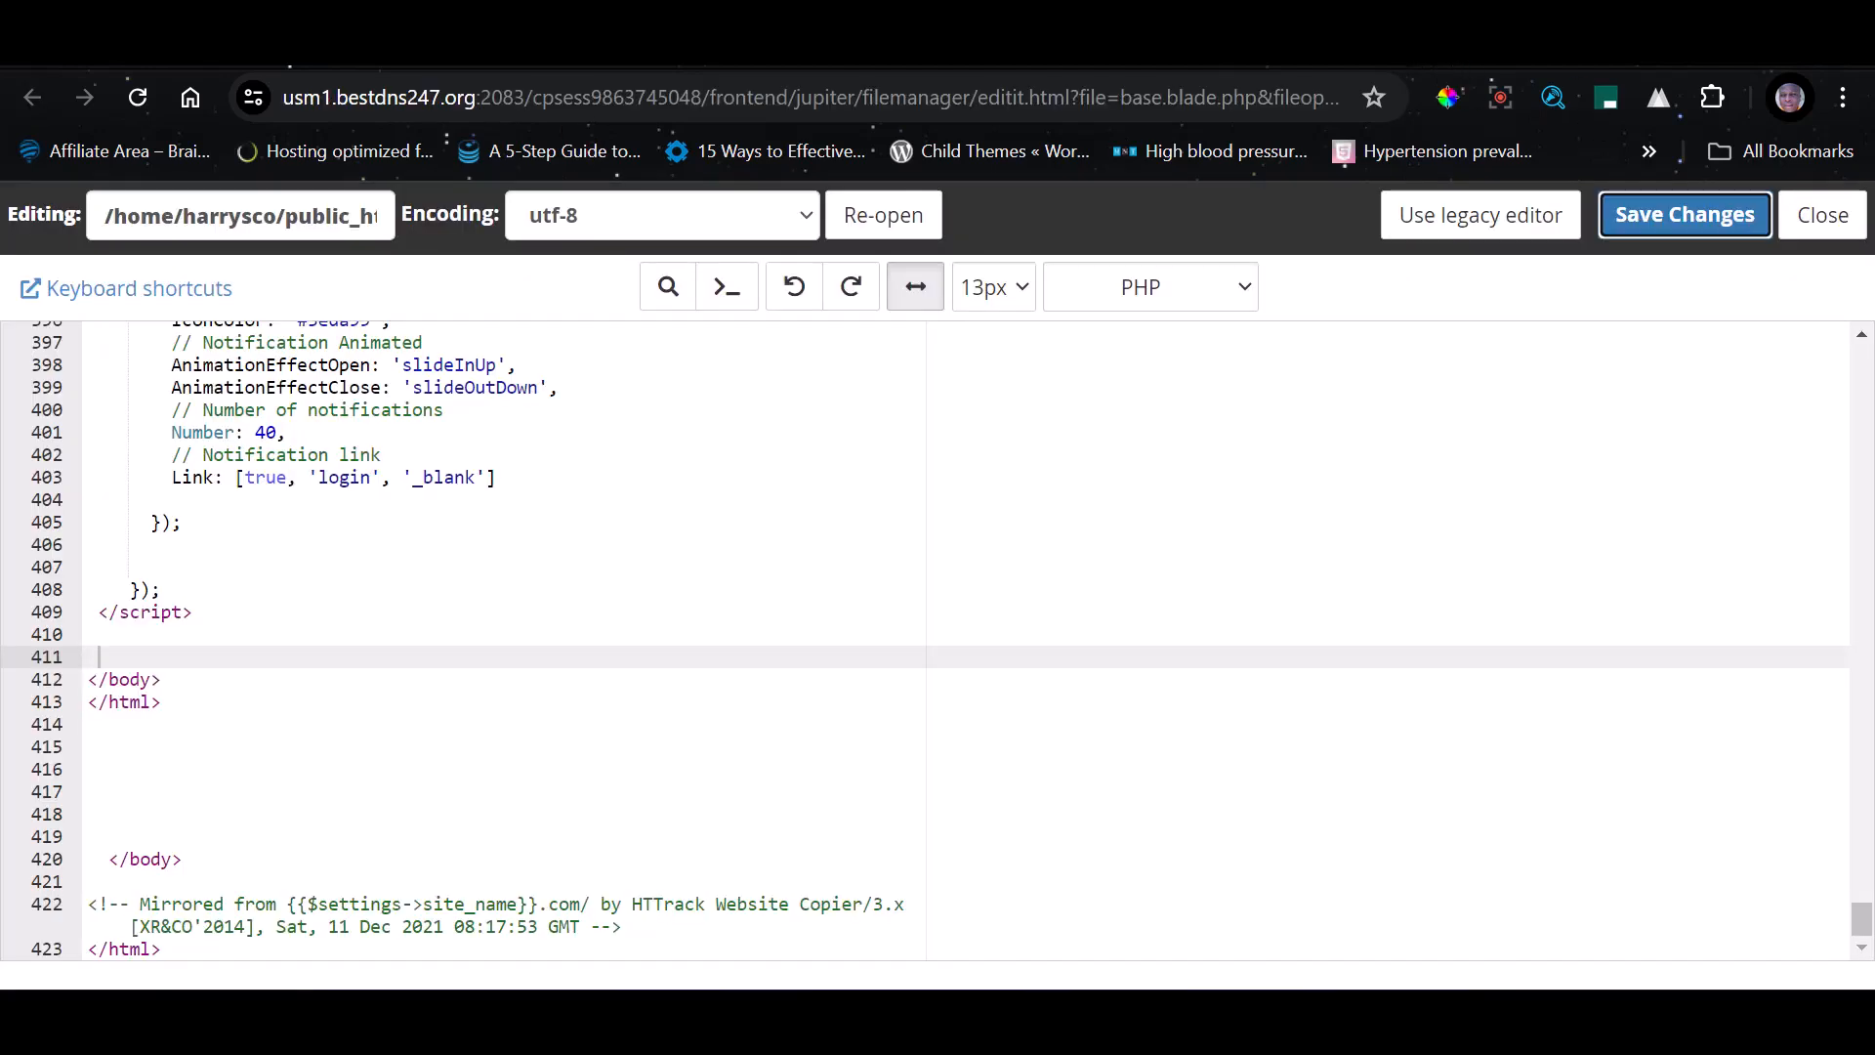
pyautogui.click(1334, 69)
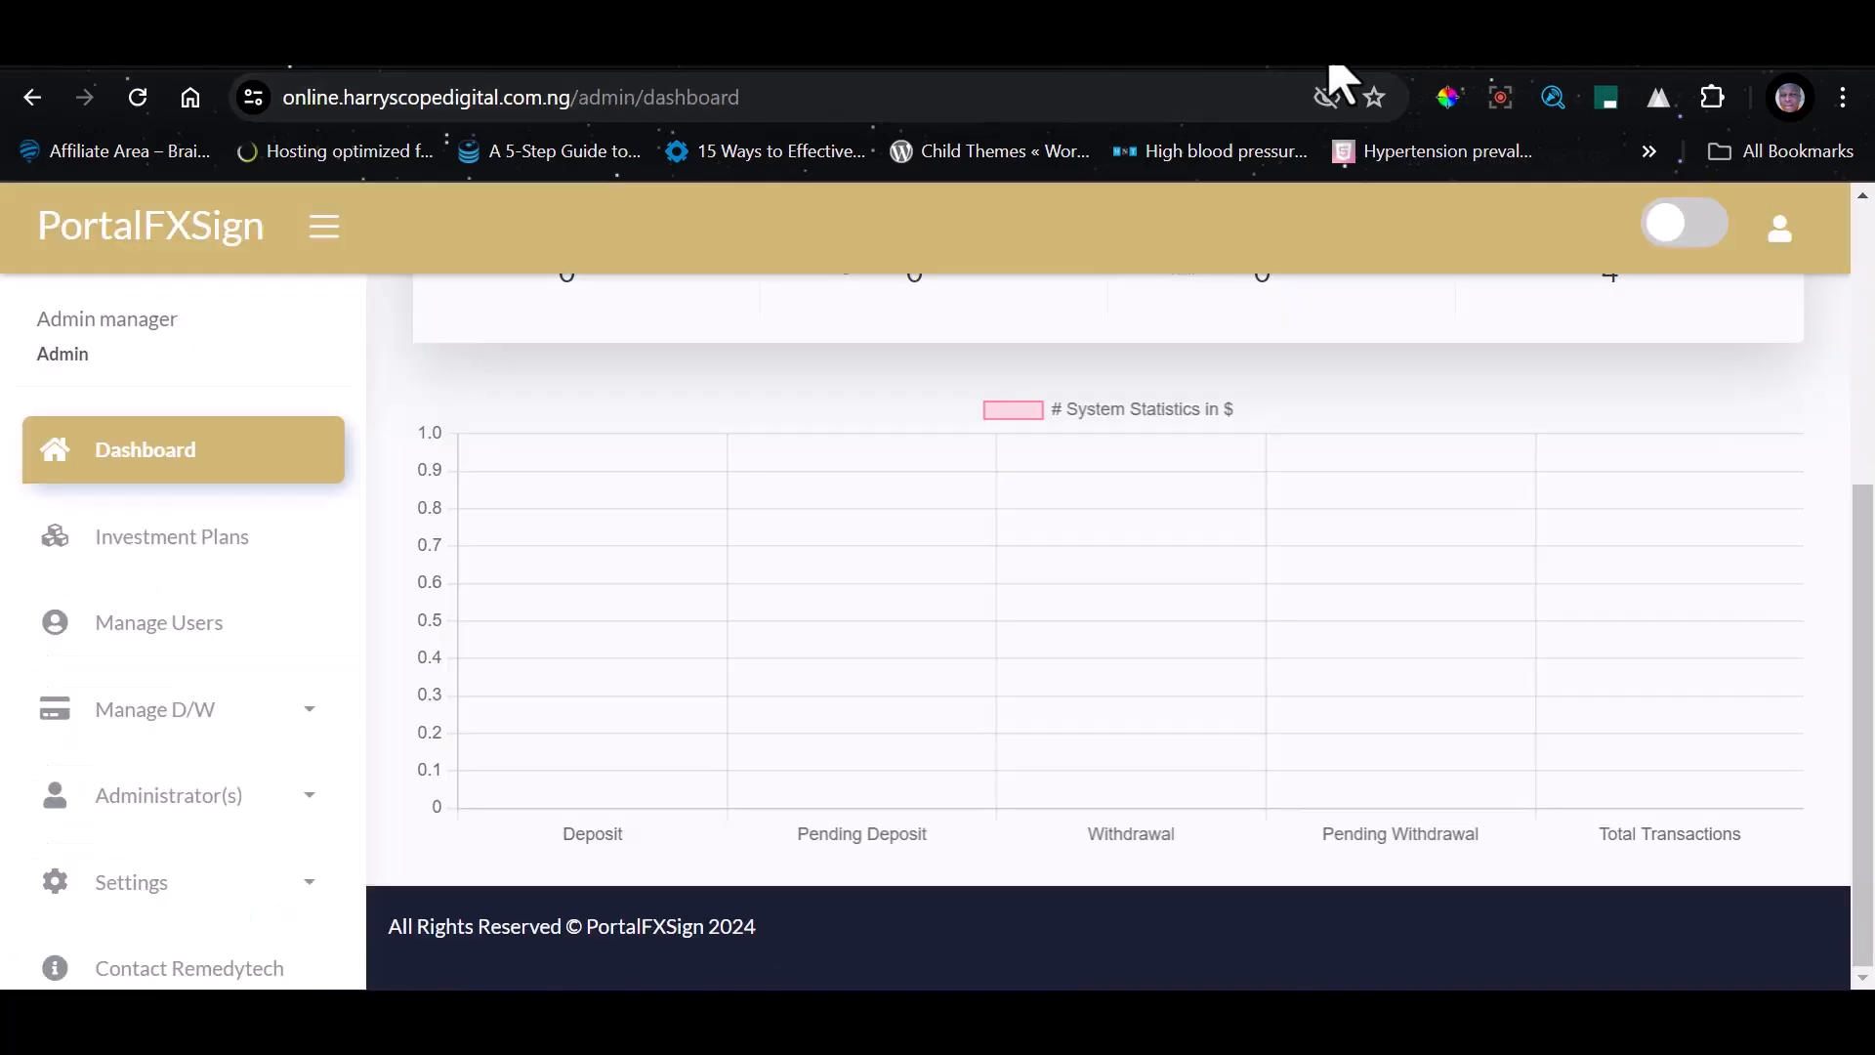
pyautogui.click(1392, 68)
pyautogui.scroll(-2, 636, 808)
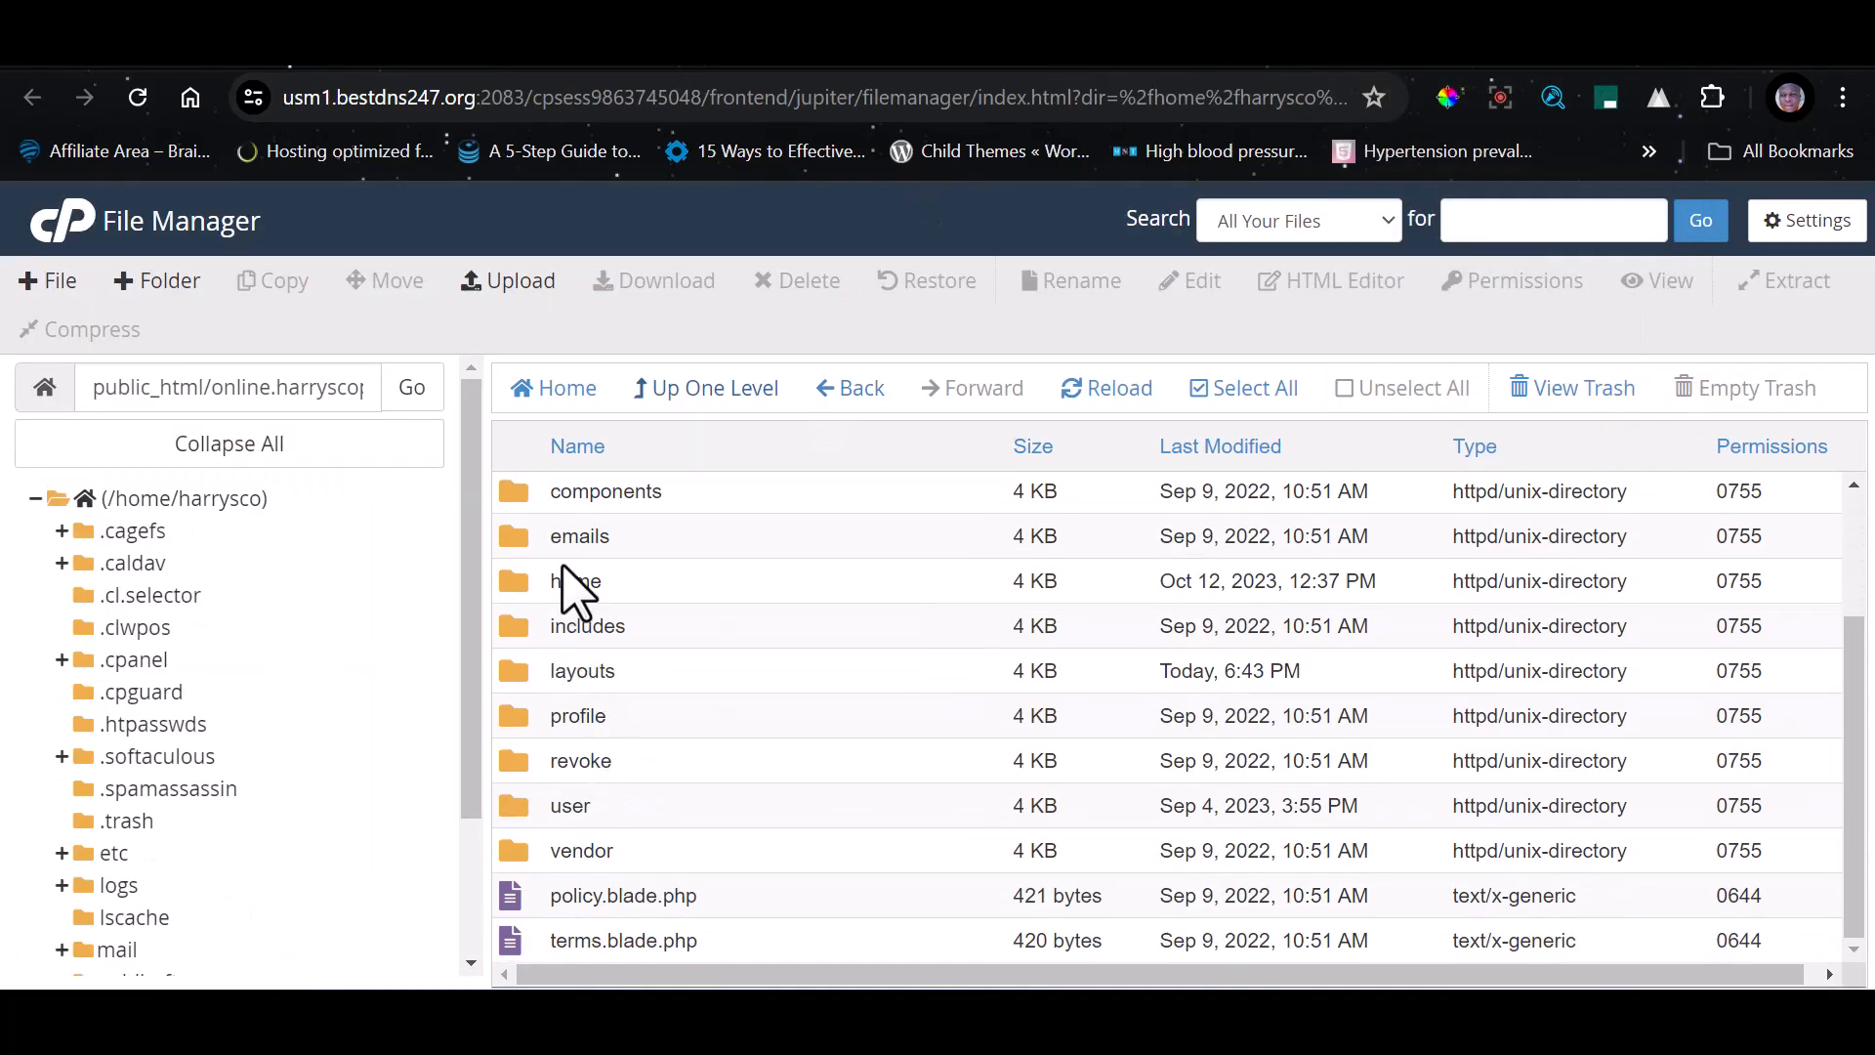
pyautogui.doubleClick(518, 582)
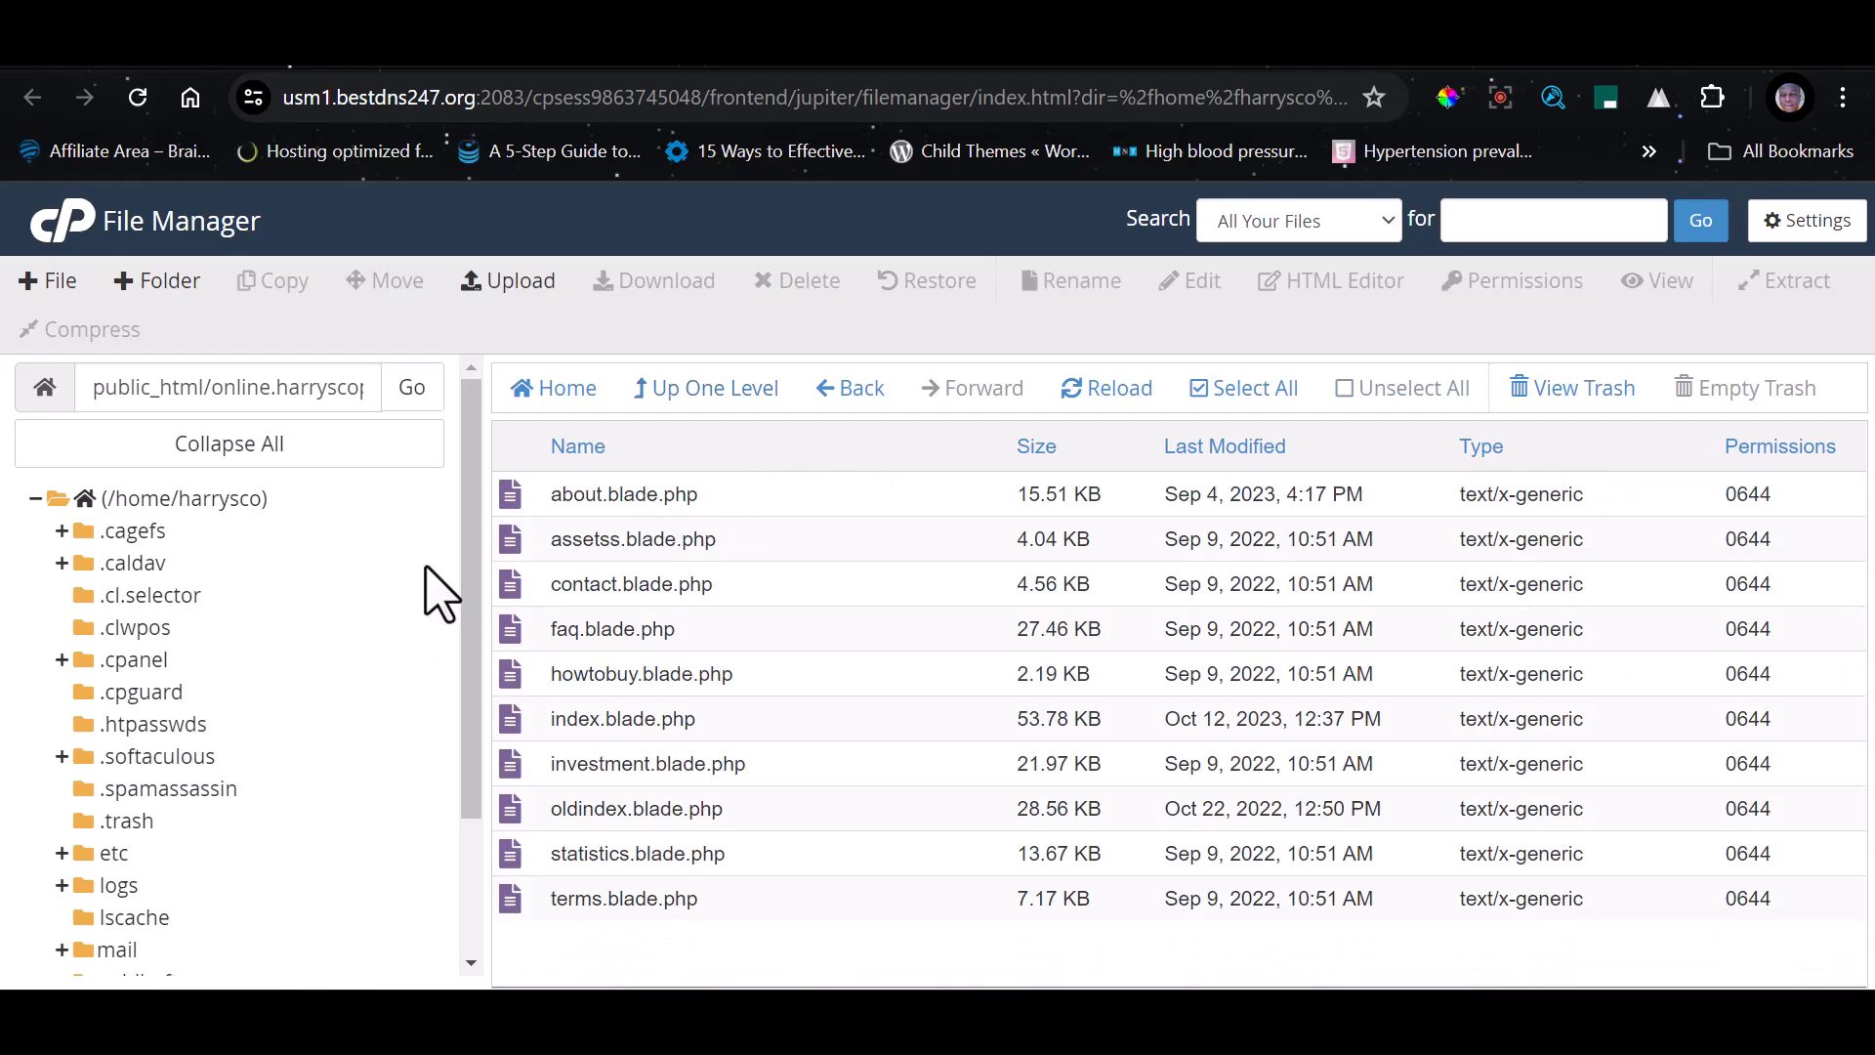
pyautogui.click(508, 720)
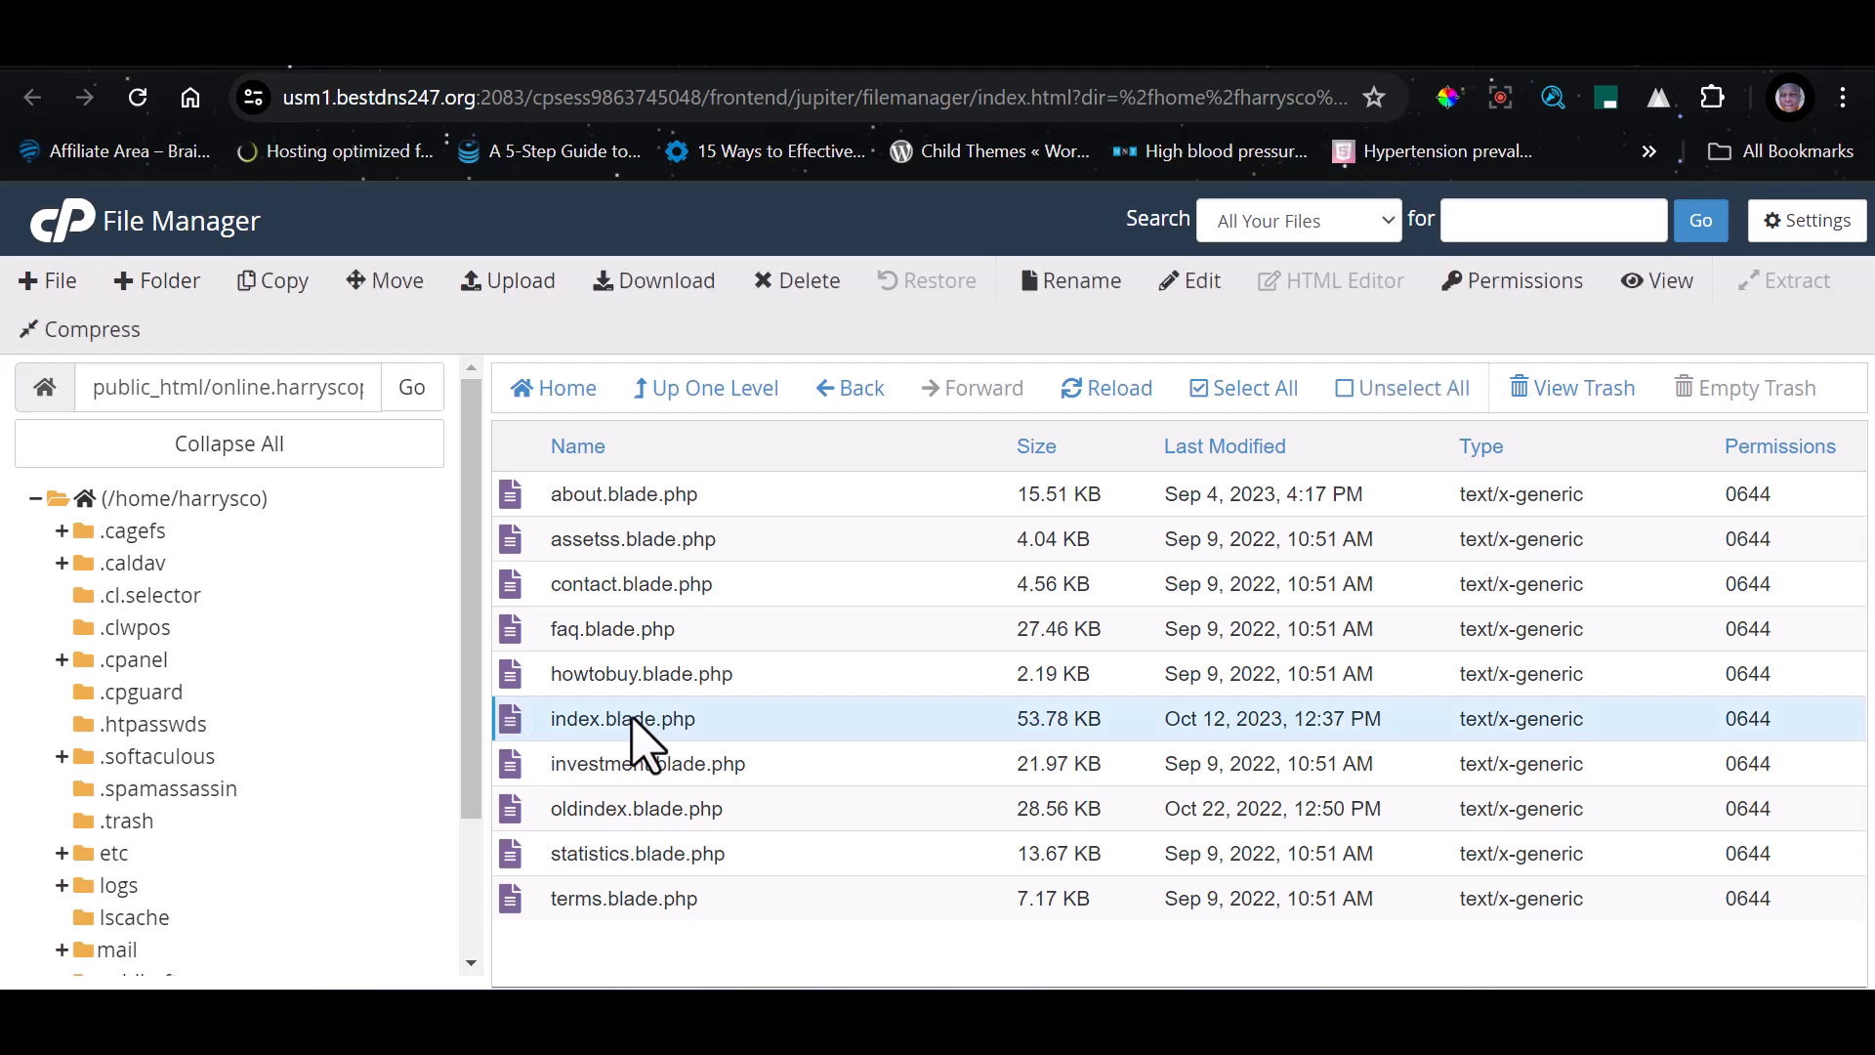
pyautogui.click(1195, 285)
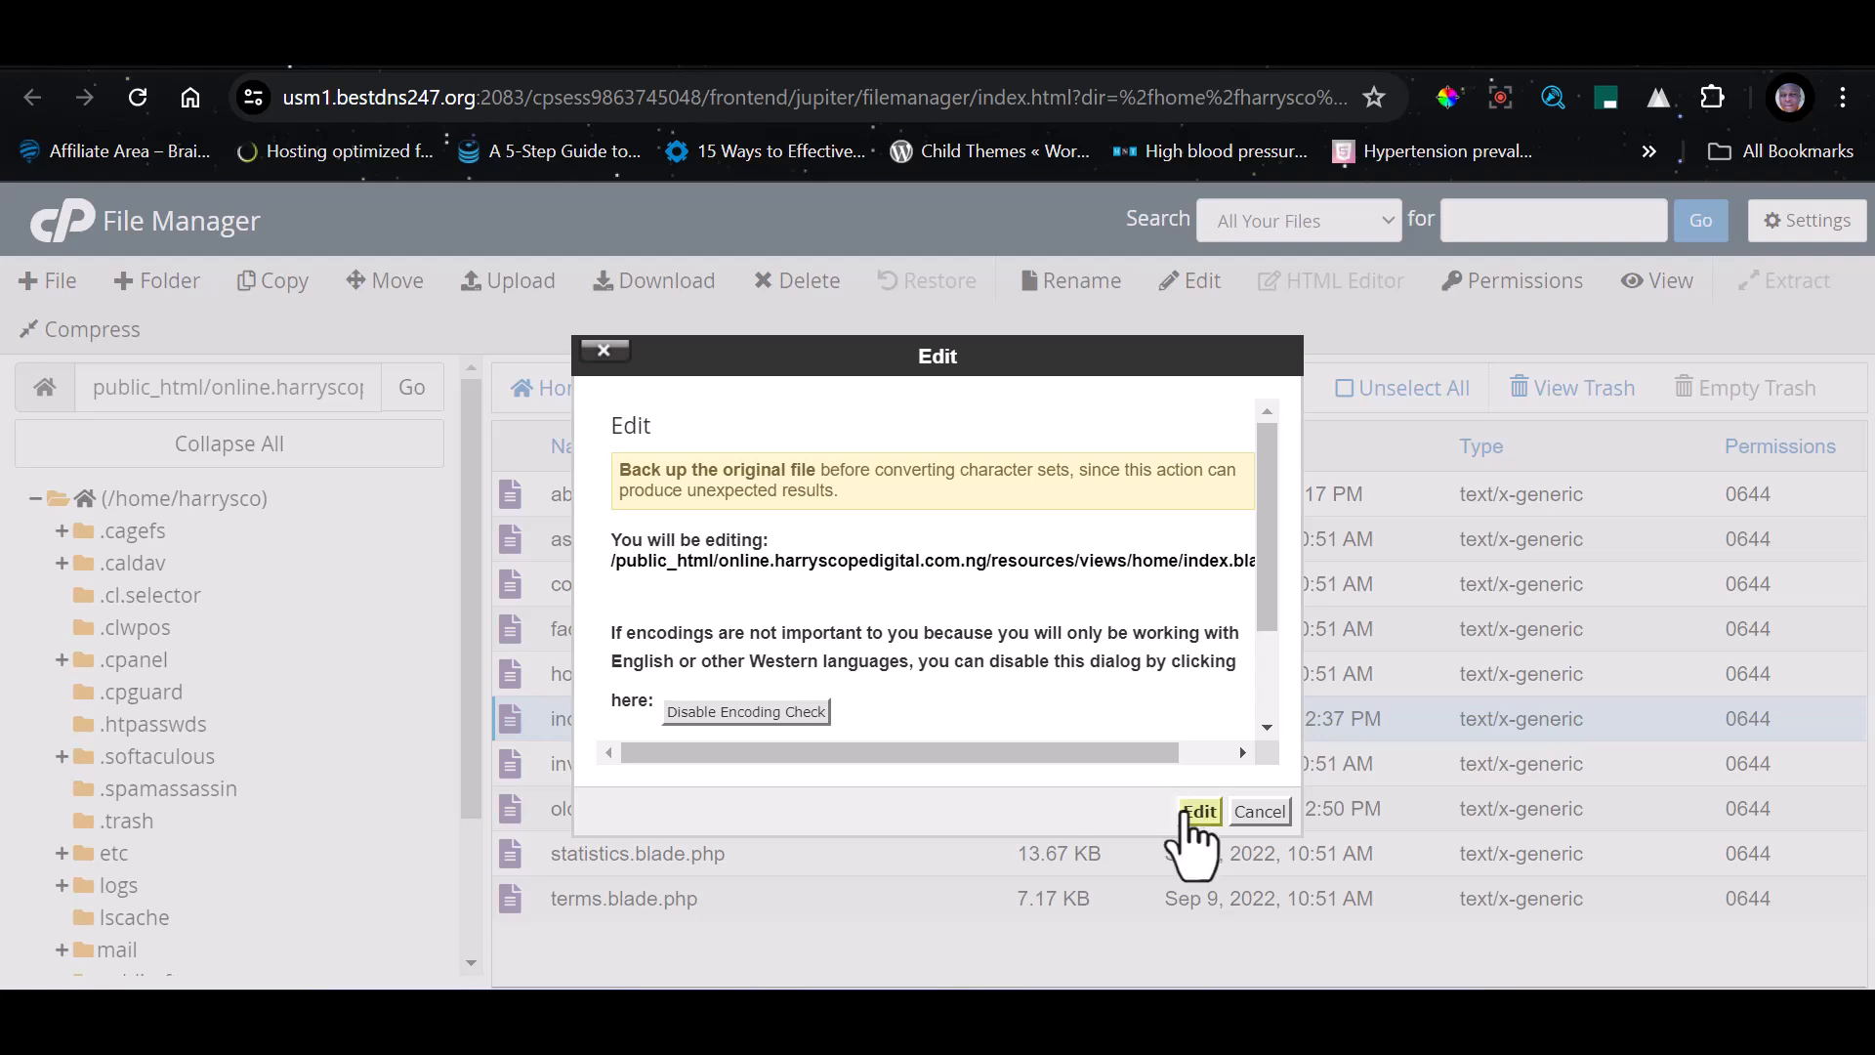
pyautogui.click(1184, 817)
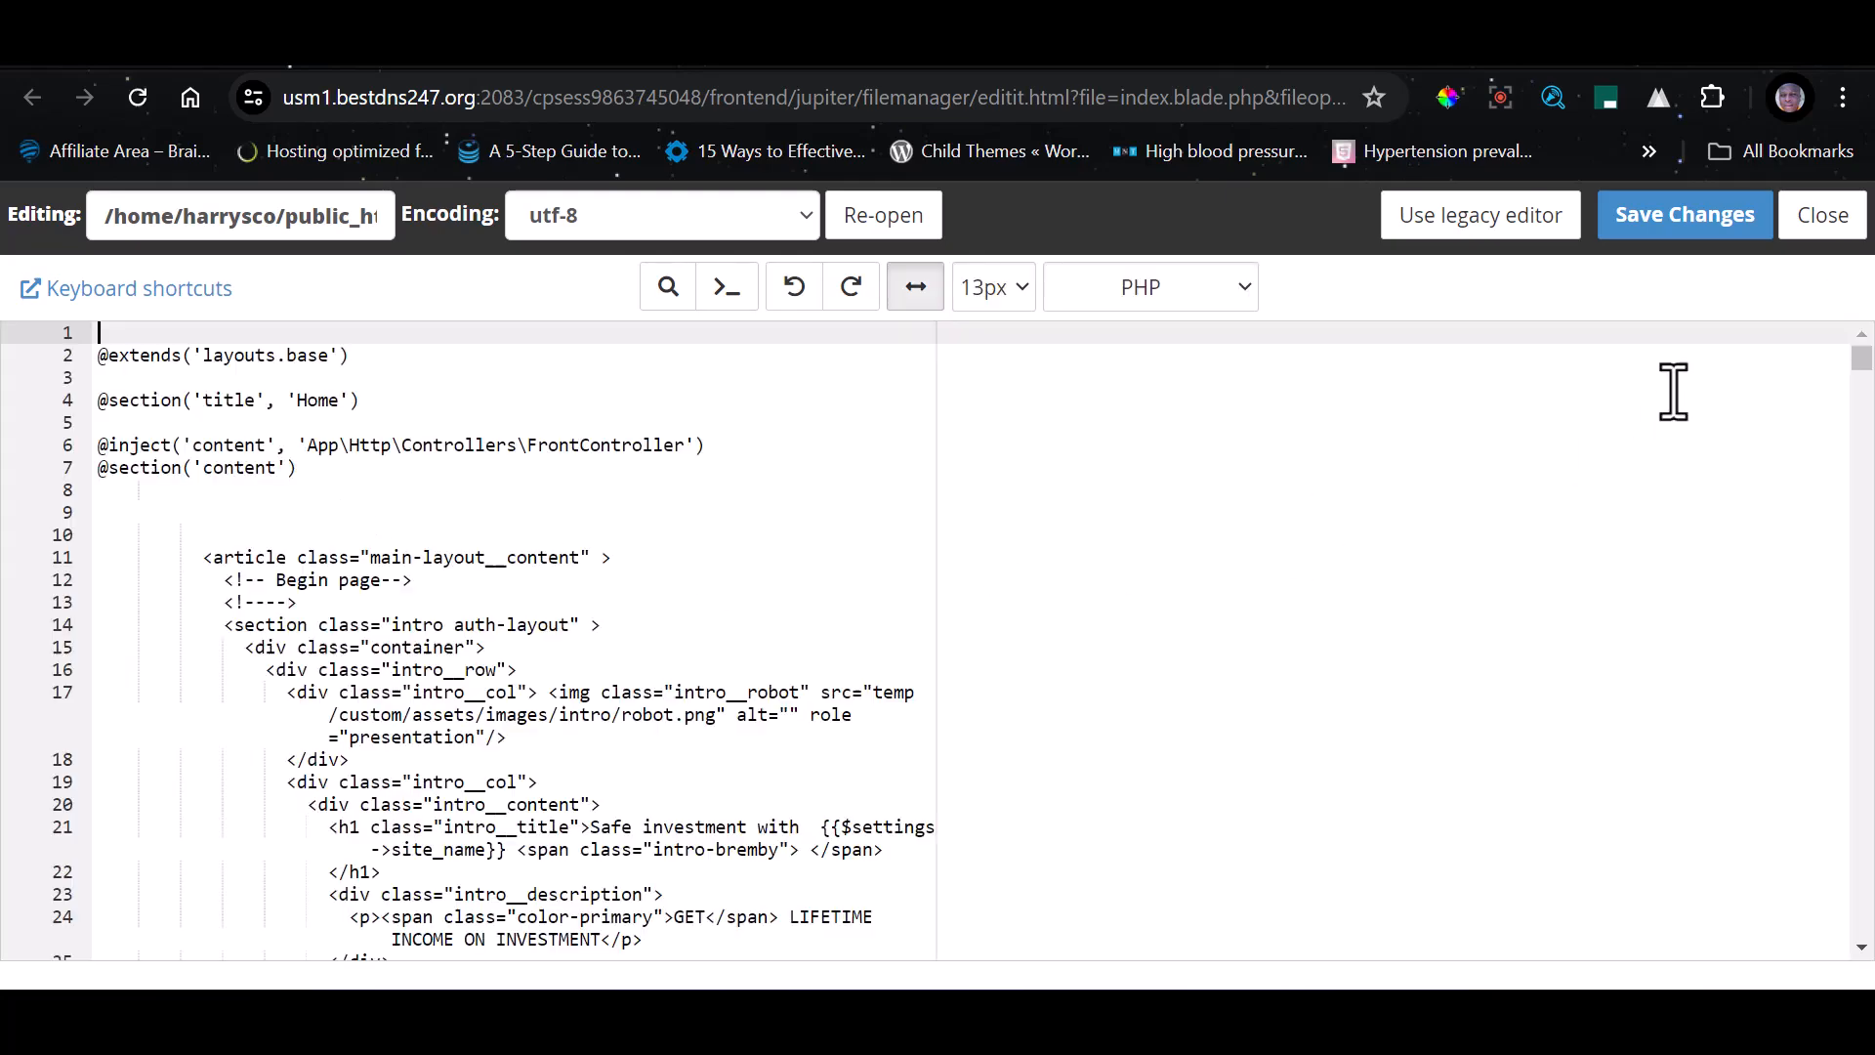
# Compare the opening sections of index.blade.php with the certificate section on the public home page
pyautogui.scroll(-8, 469, 625)
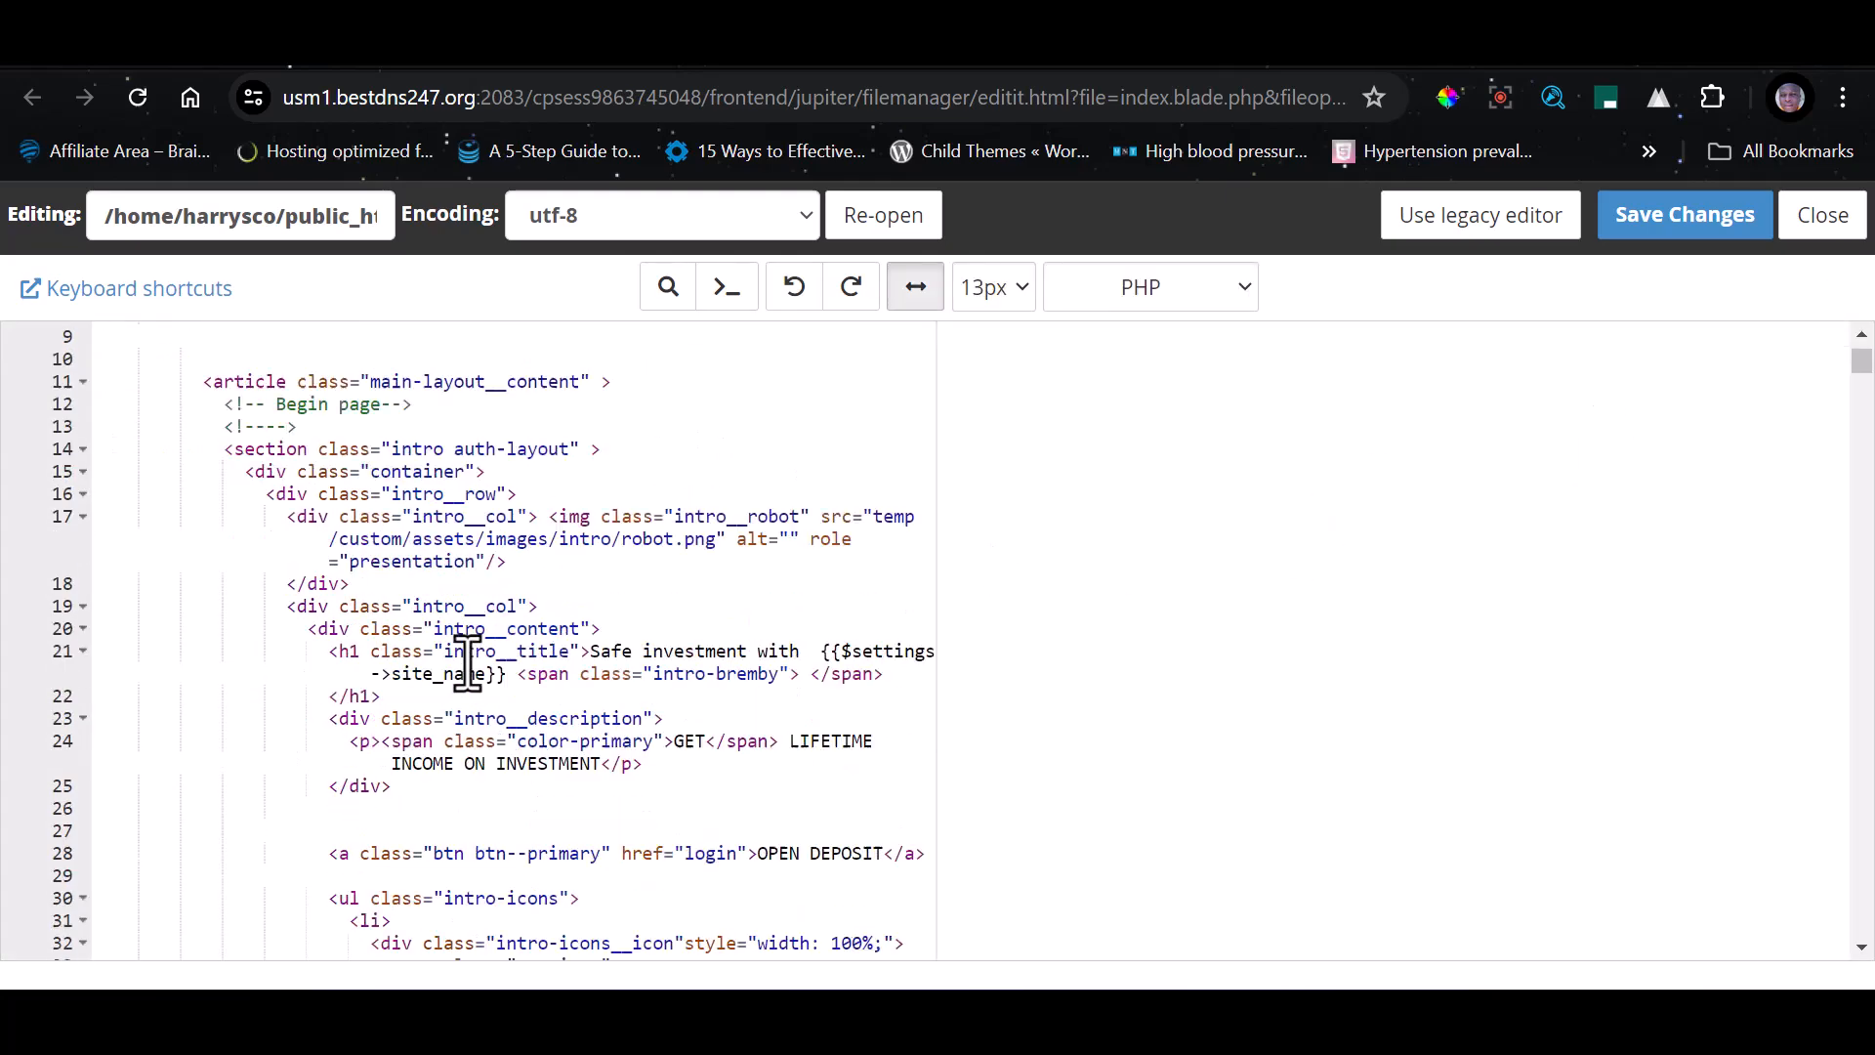
pyautogui.click(1507, 67)
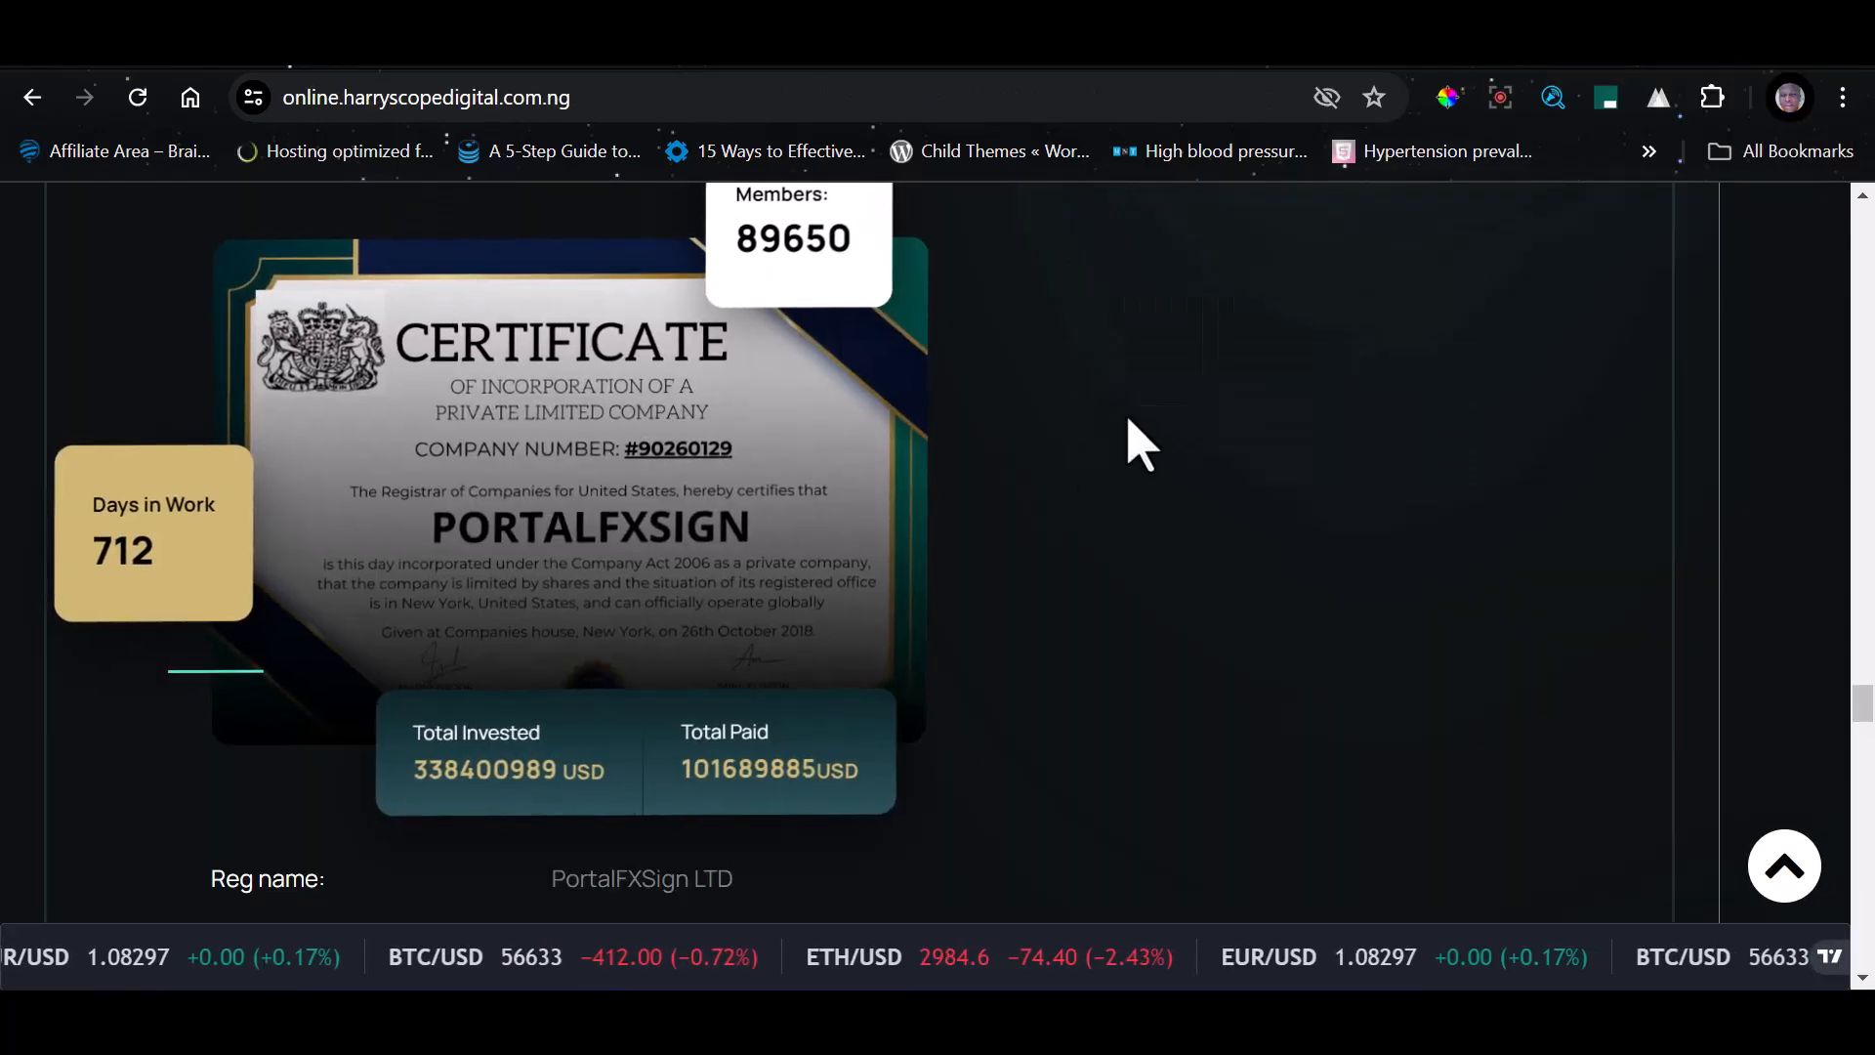
pyautogui.click(1460, 64)
pyautogui.scroll(-5, 823, 640)
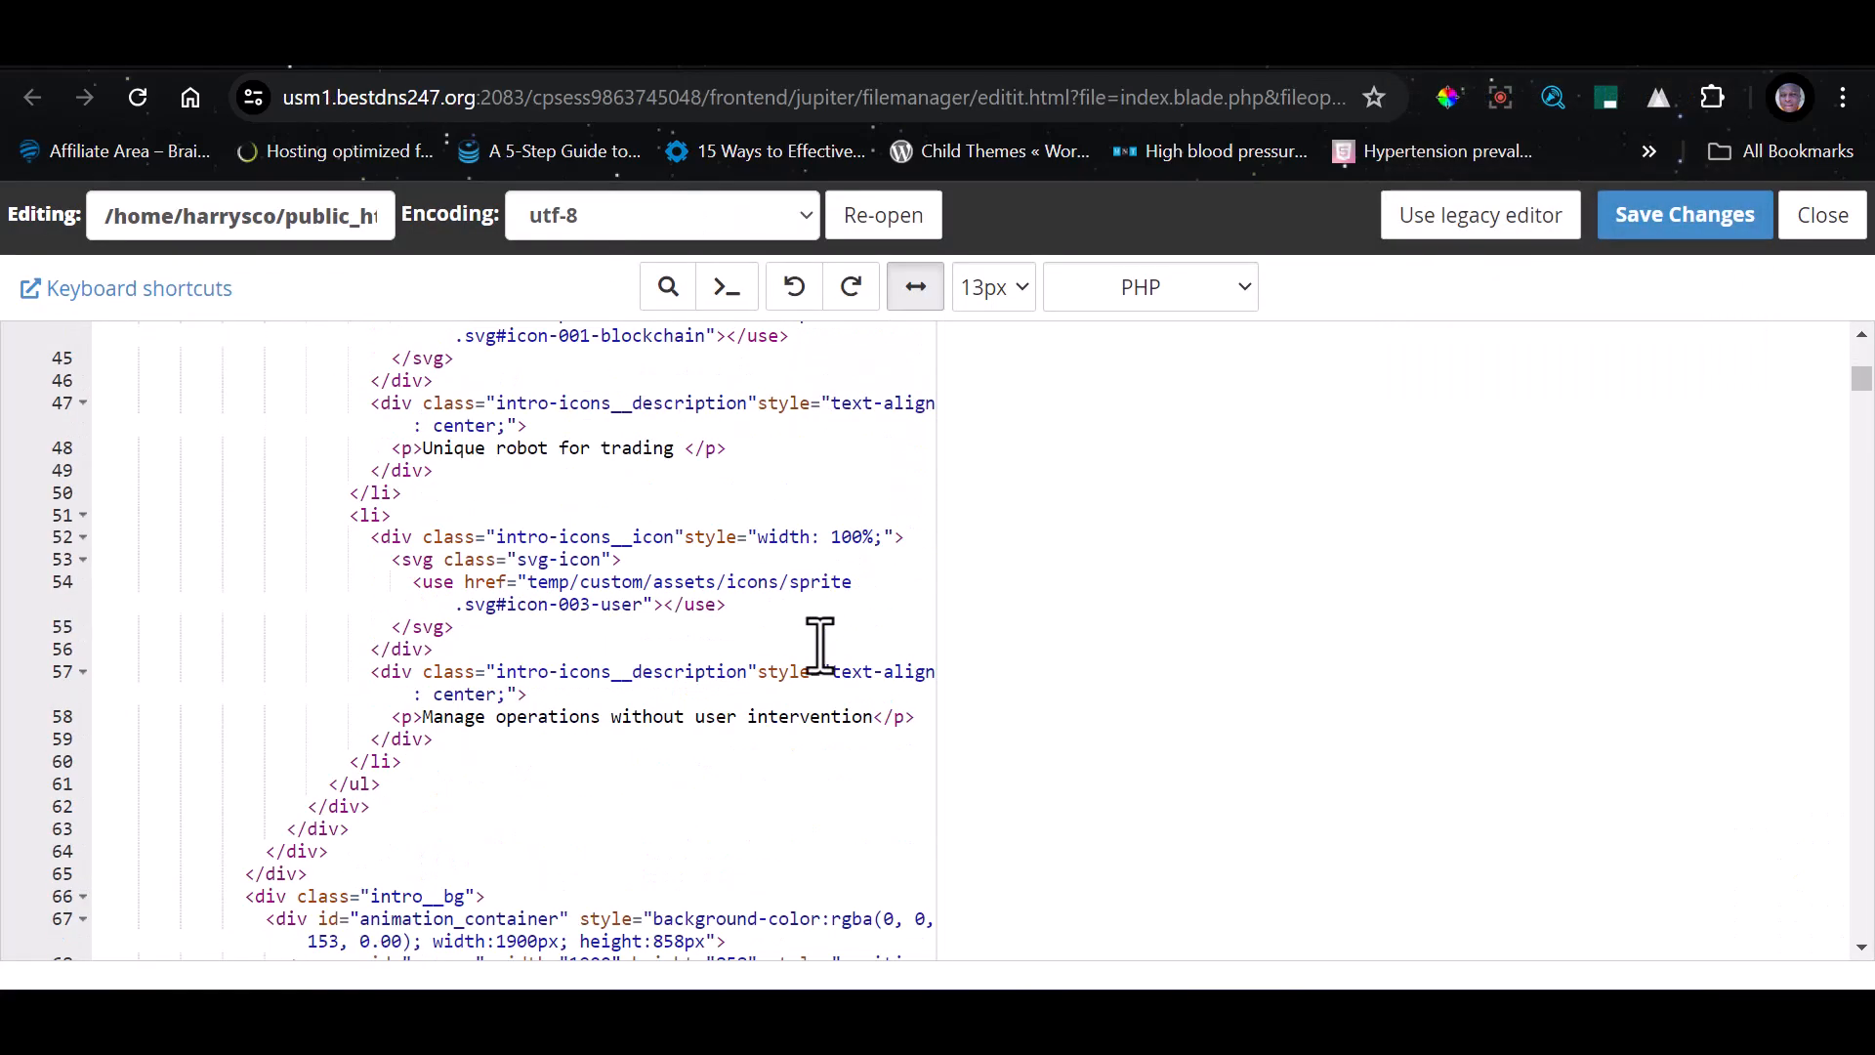
pyautogui.scroll(-5, 821, 644)
pyautogui.click(1507, 67)
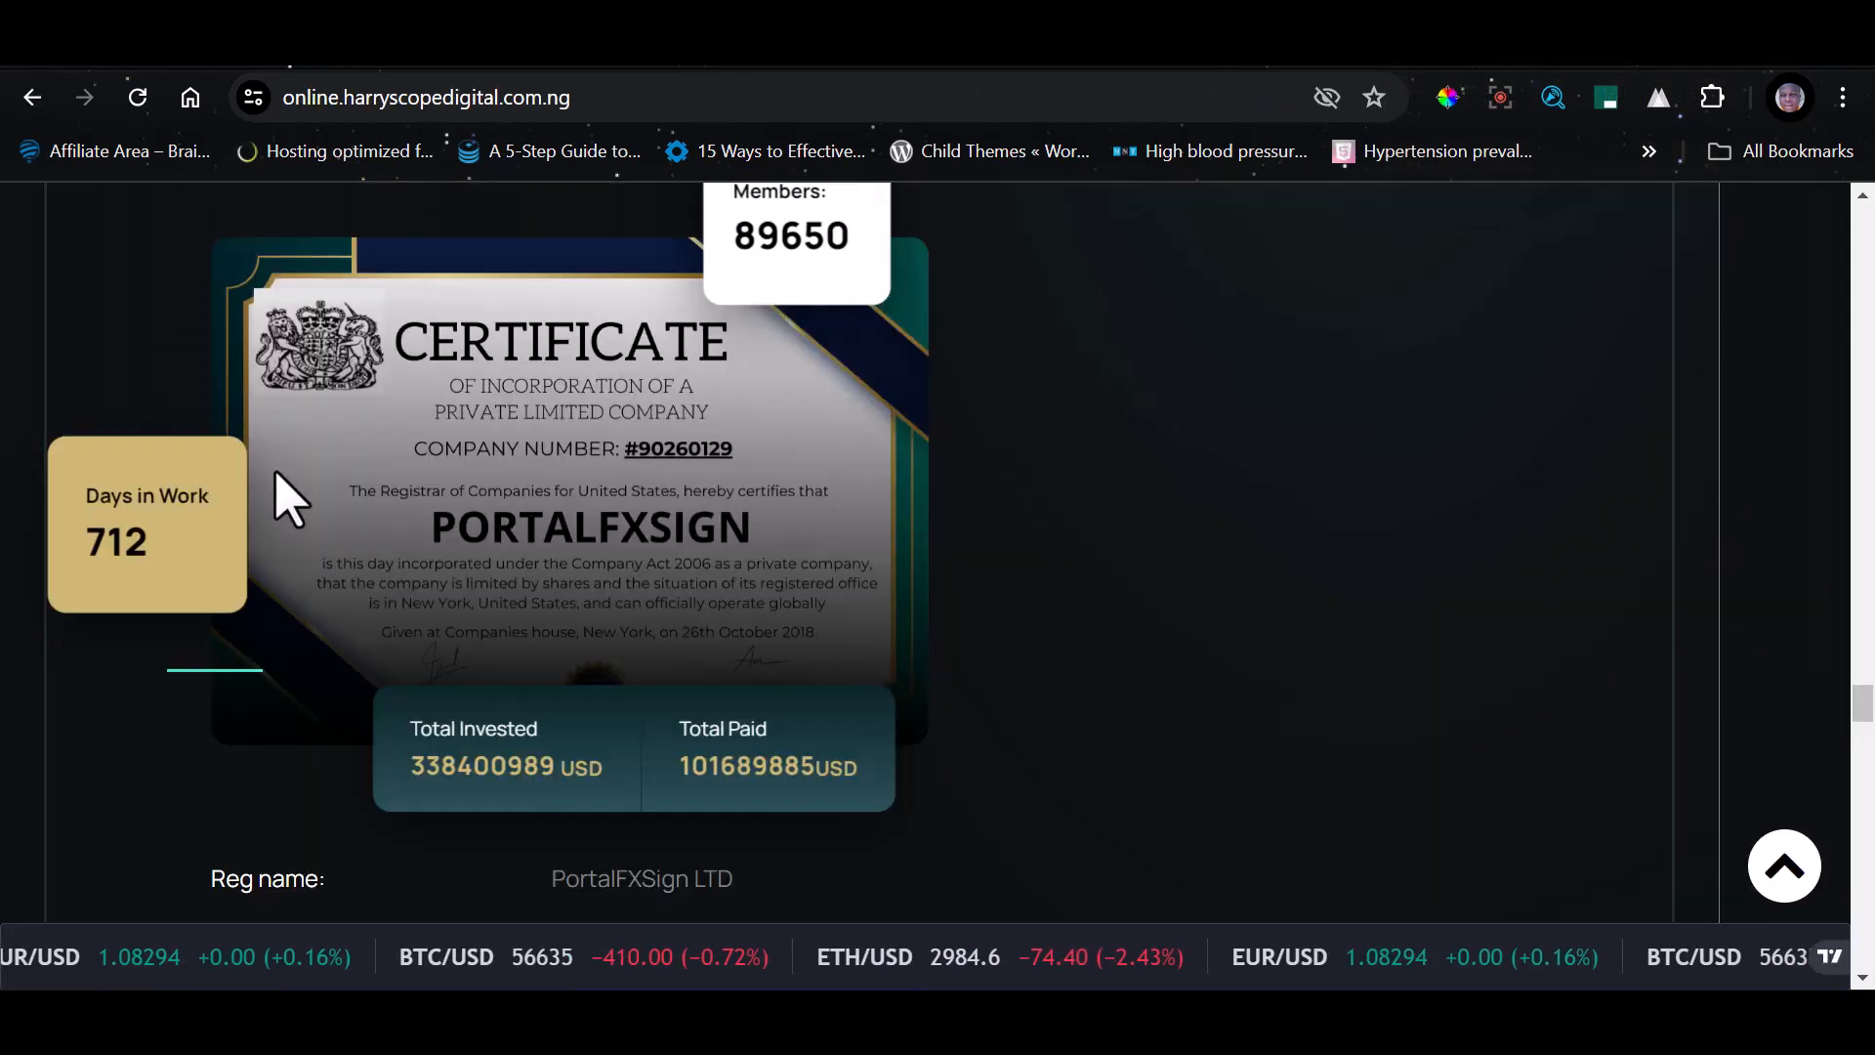
pyautogui.scroll(2, 279, 496)
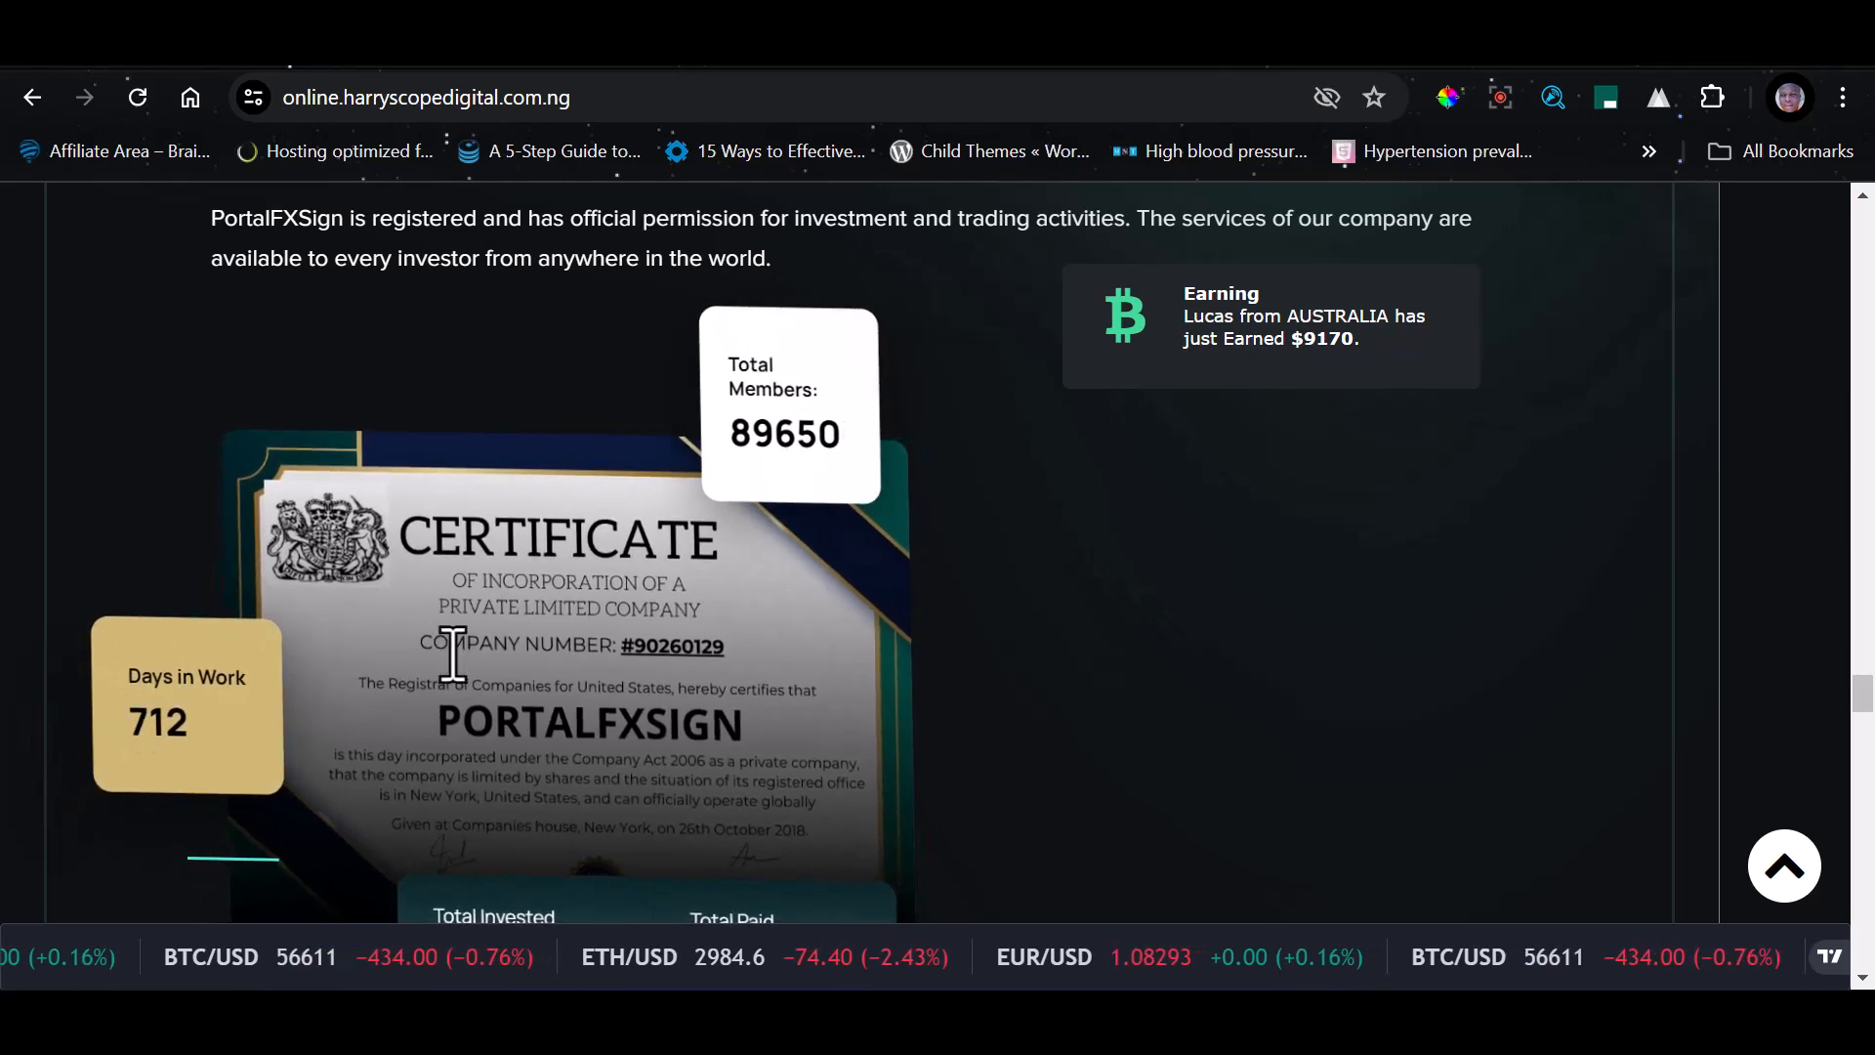
# Search index.blade.php for 712, the Days in Work value shown beside the certificate
pyautogui.click(1270, 67)
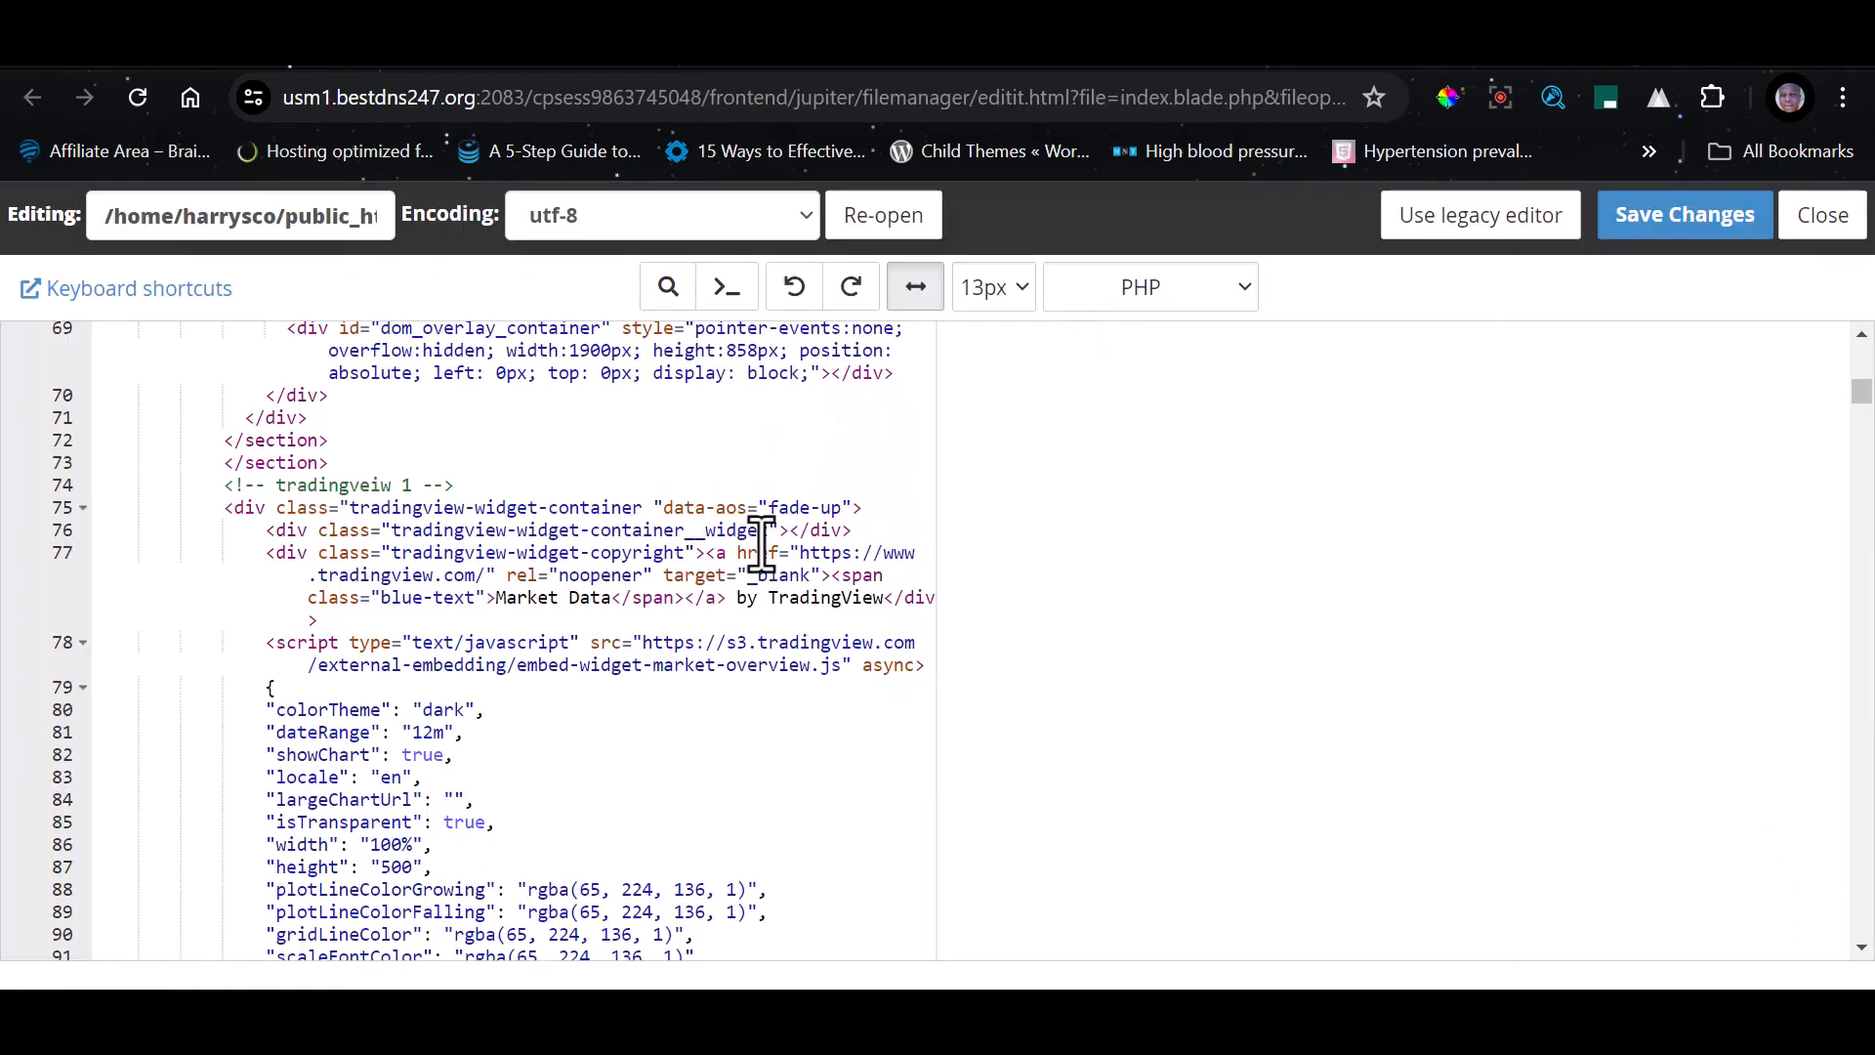
pyautogui.click(674, 553)
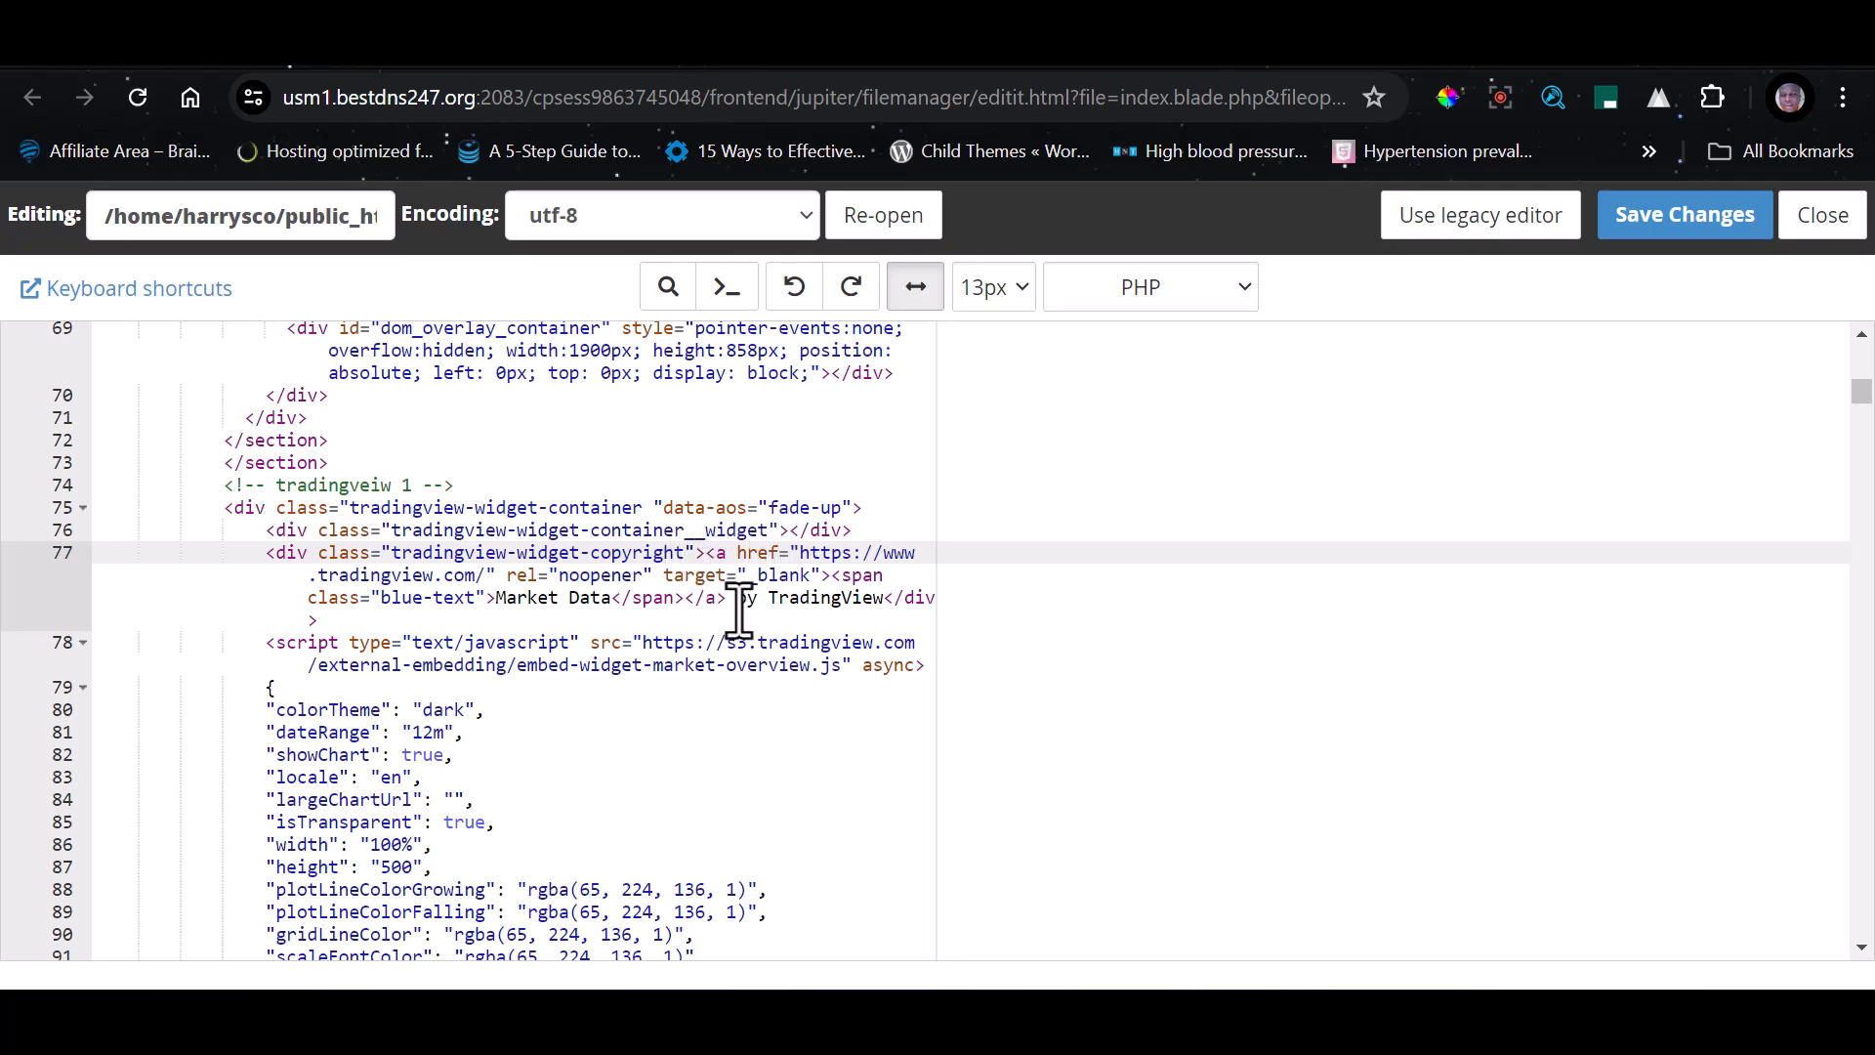
pyautogui.hotkey('ctrl', 'f')
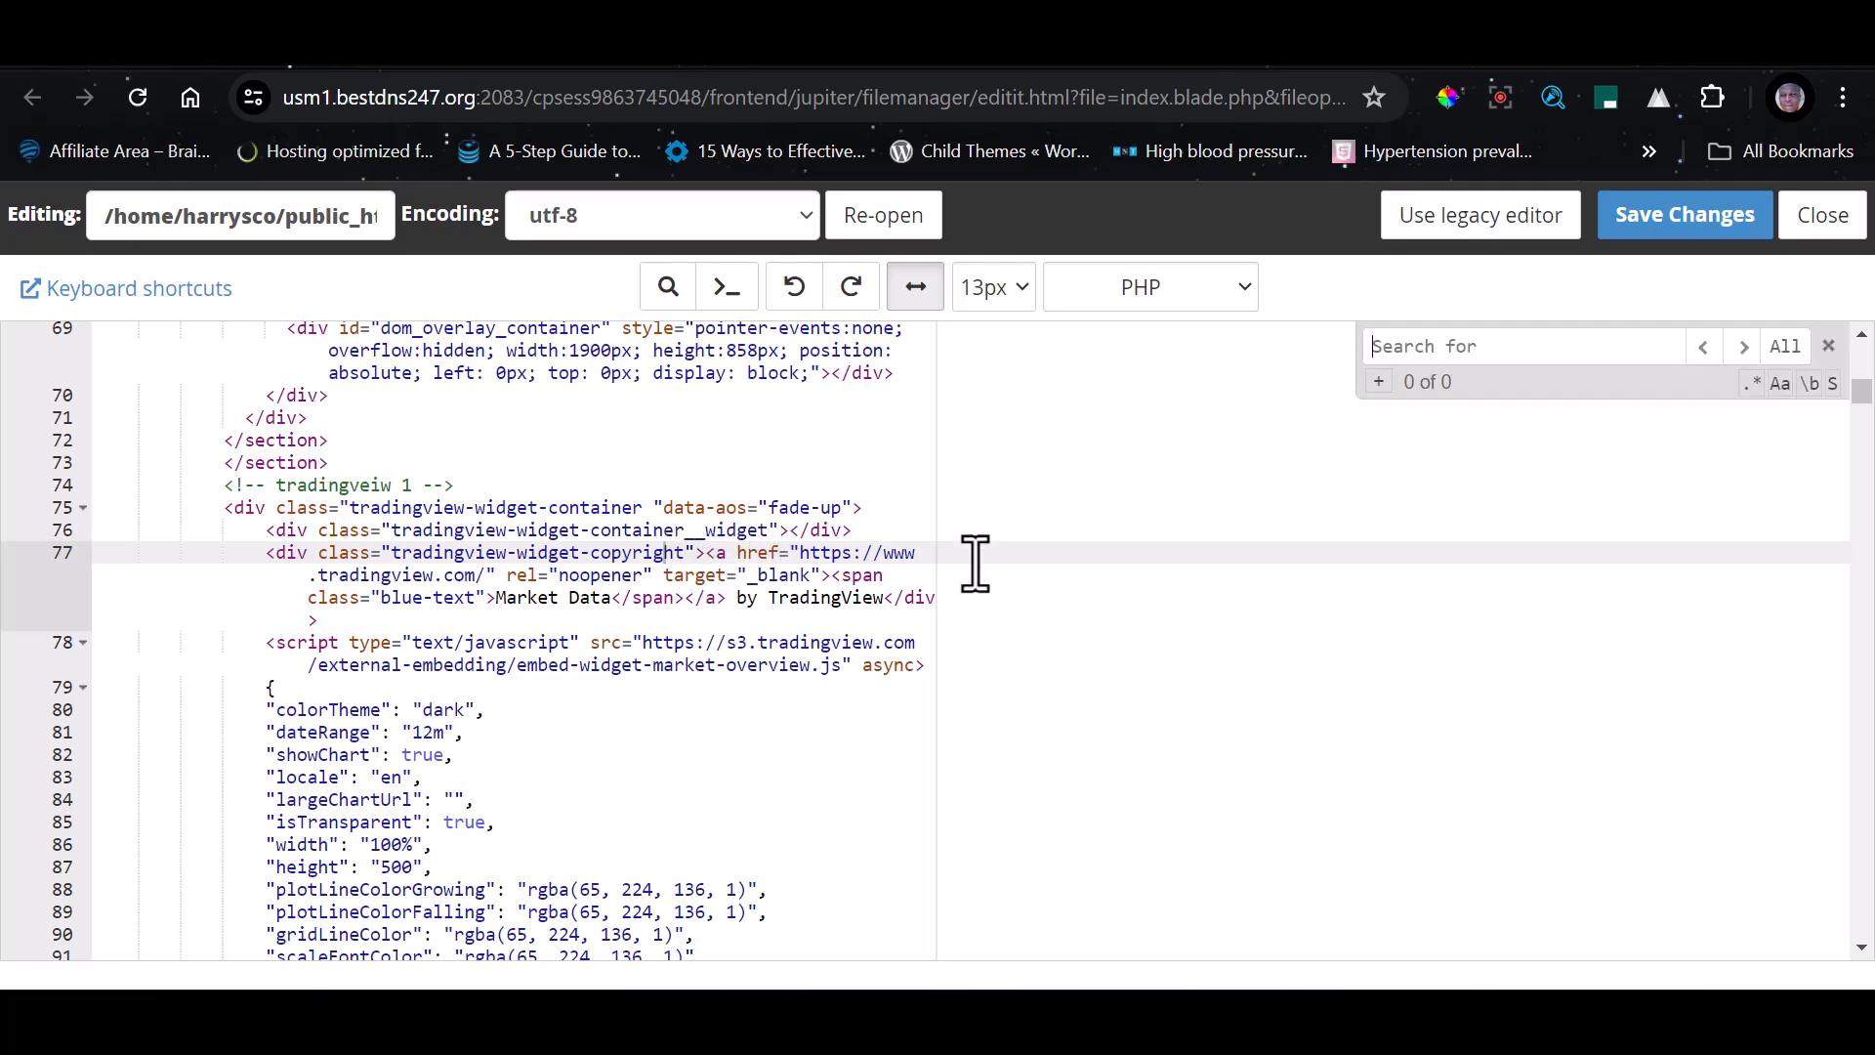
pyautogui.write('712')
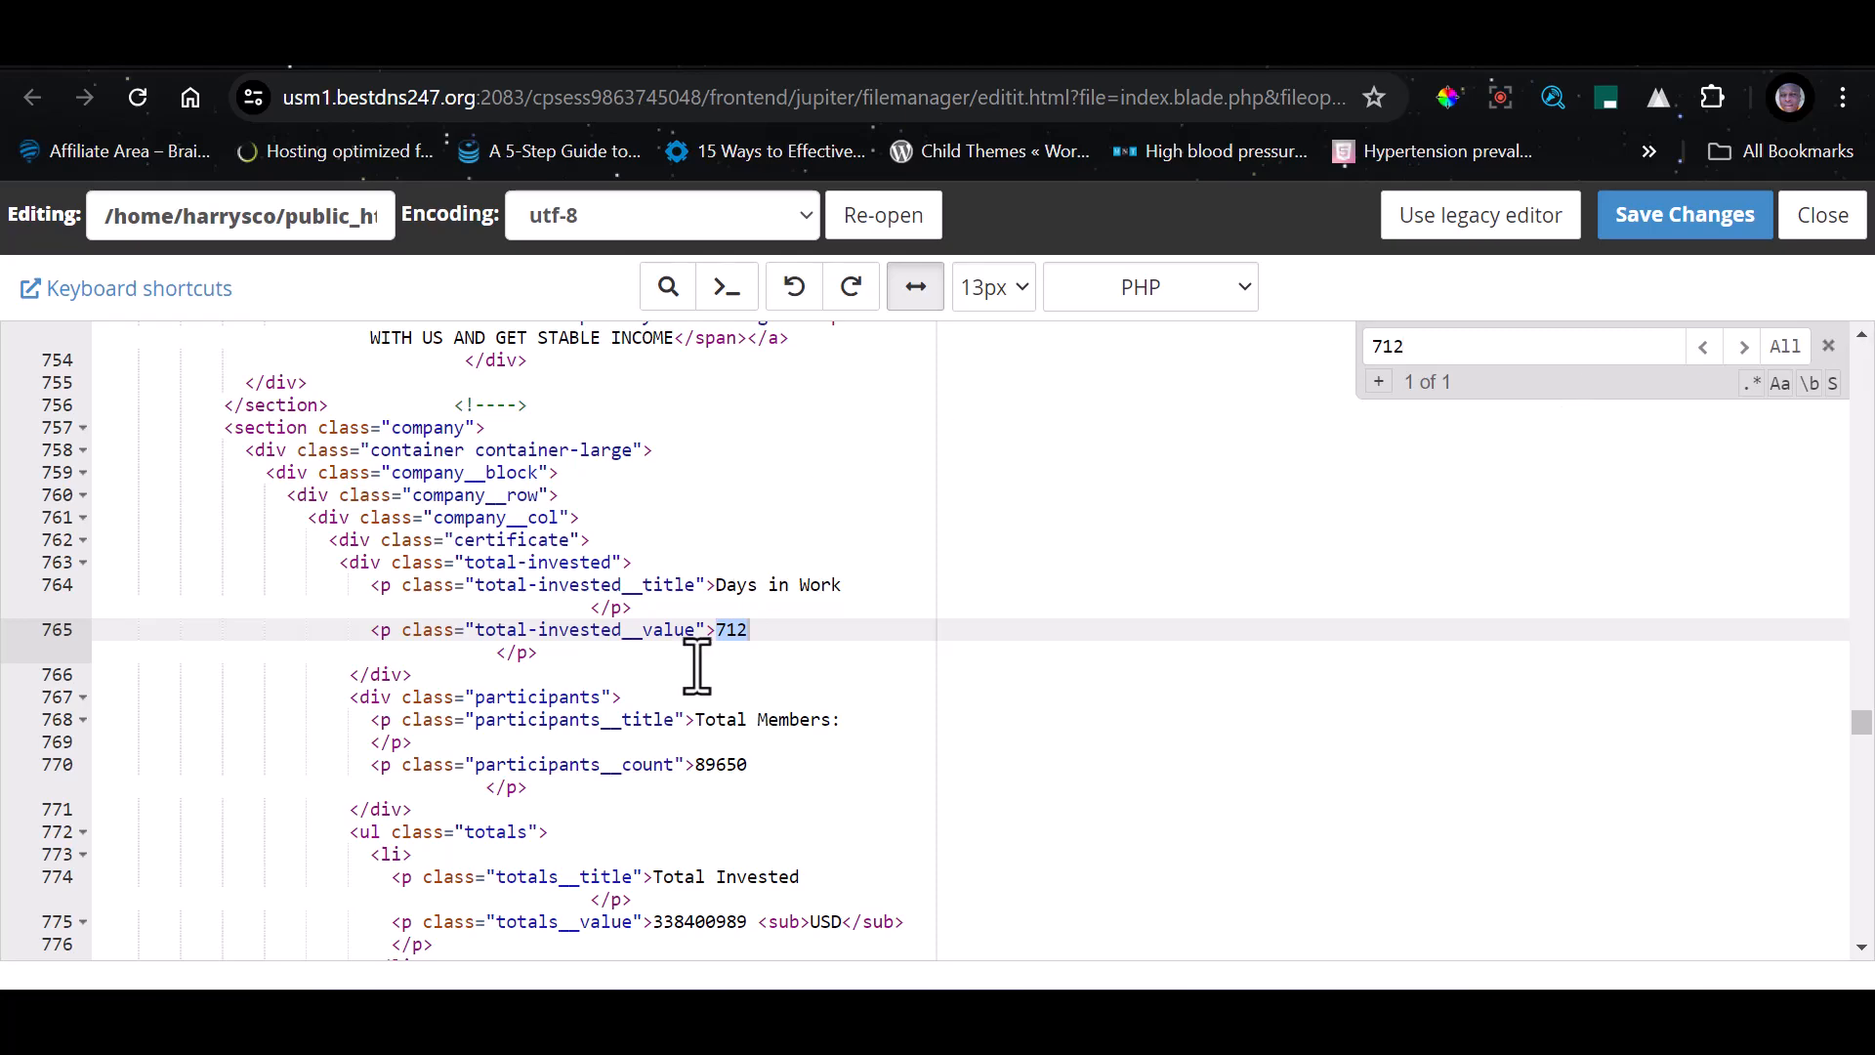
# Examine the funds section code above the Days in Work block and compare it with the home page's official license section
pyautogui.scroll(5, 742, 635)
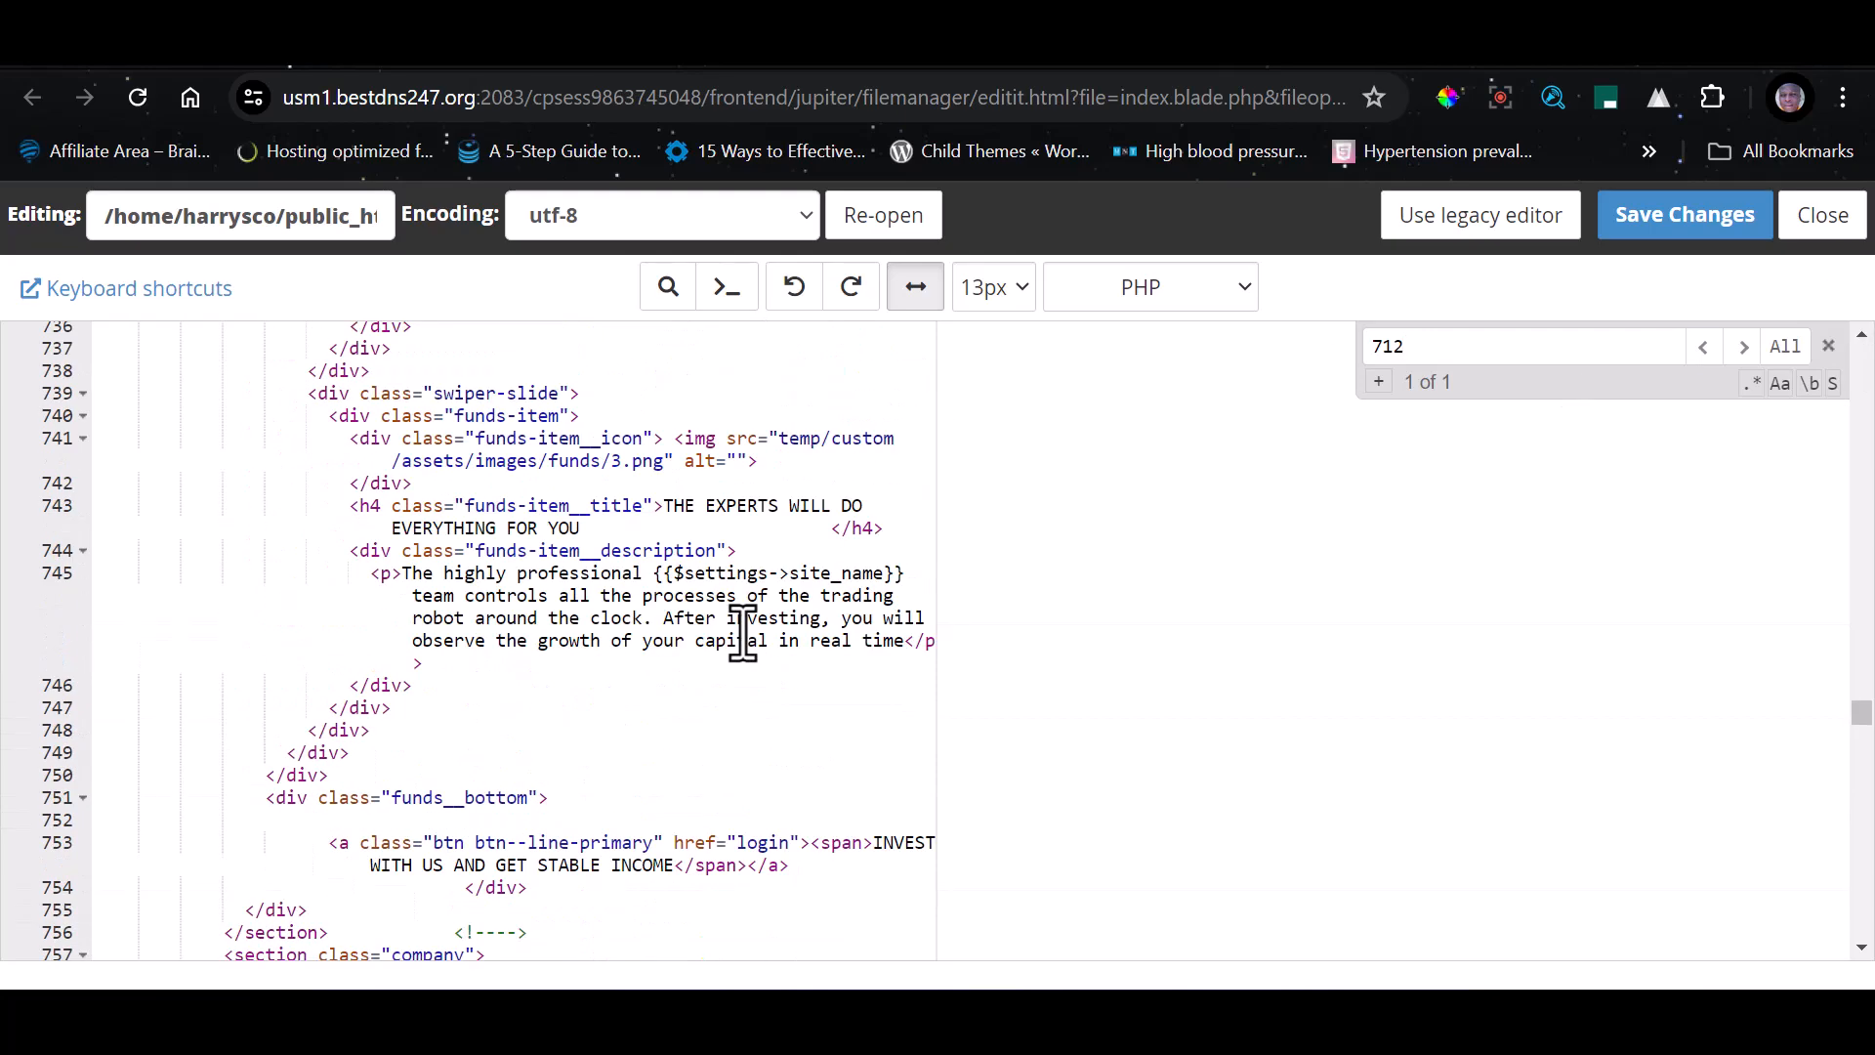
pyautogui.scroll(1, 742, 630)
pyautogui.scroll(5, 737, 630)
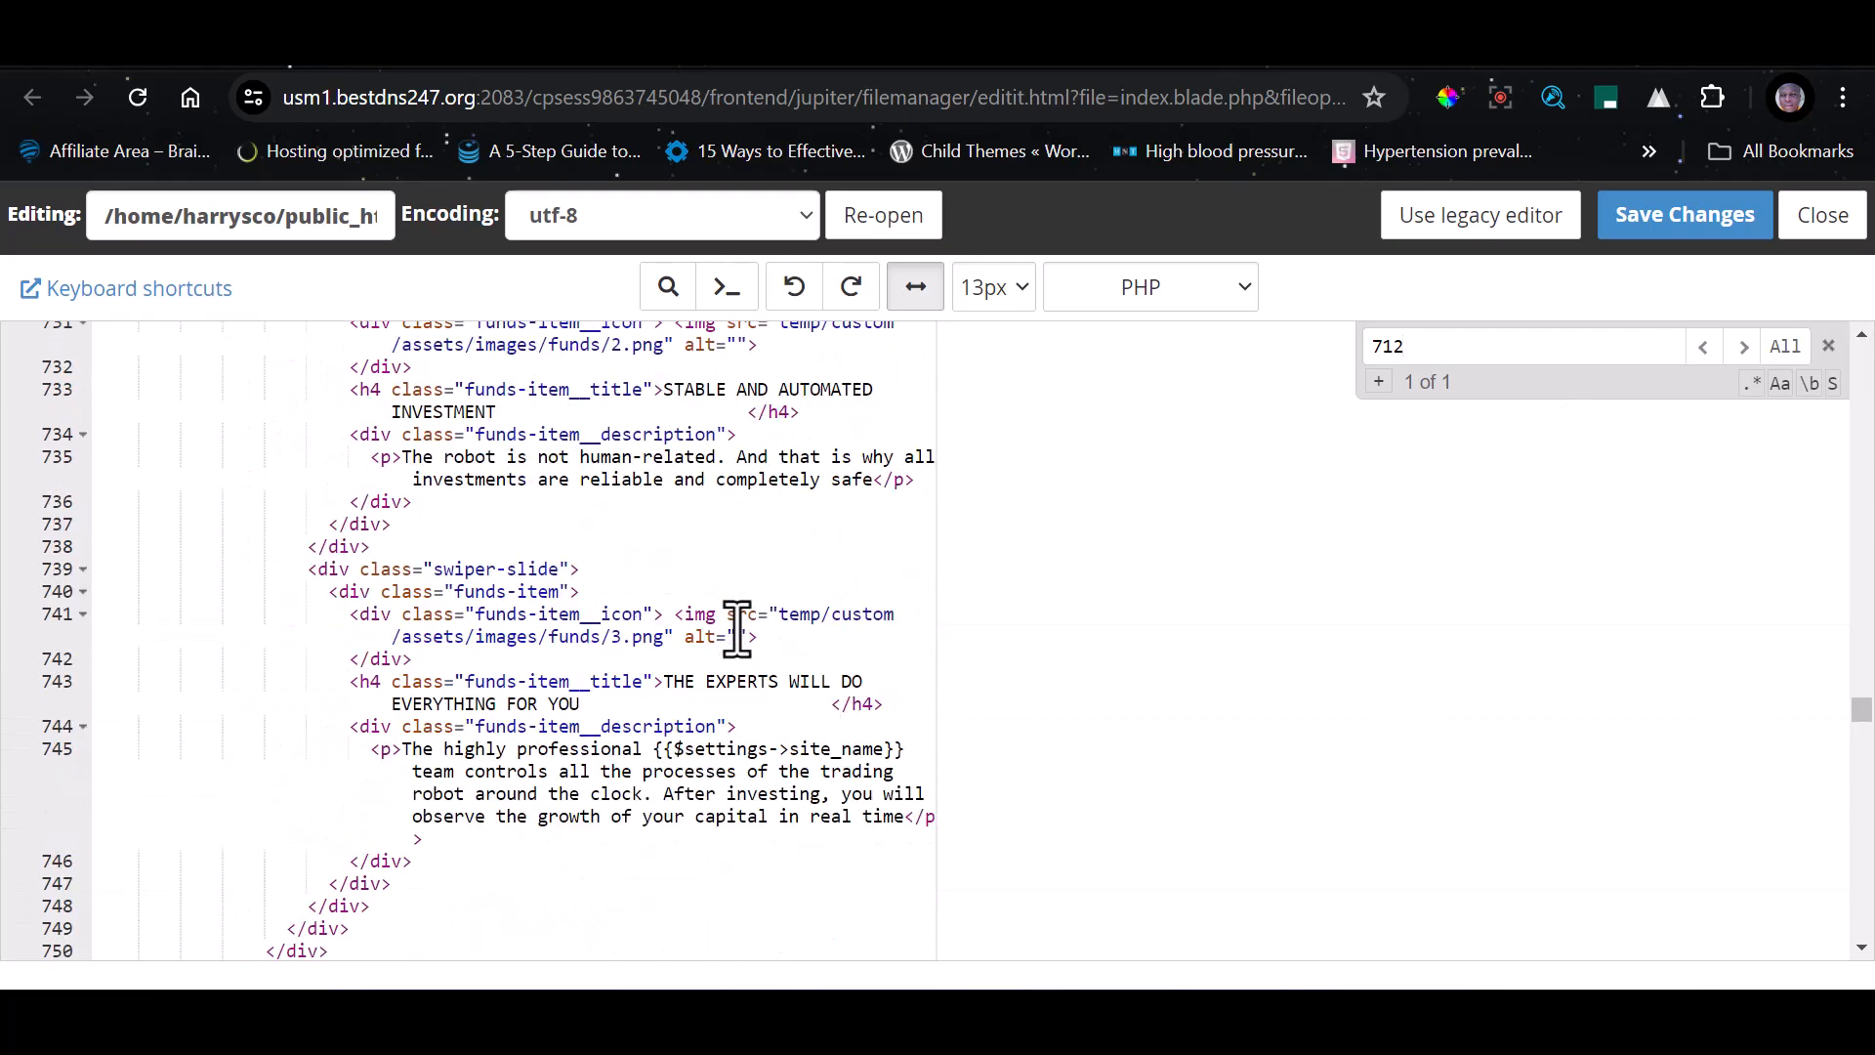
pyautogui.scroll(3, 727, 641)
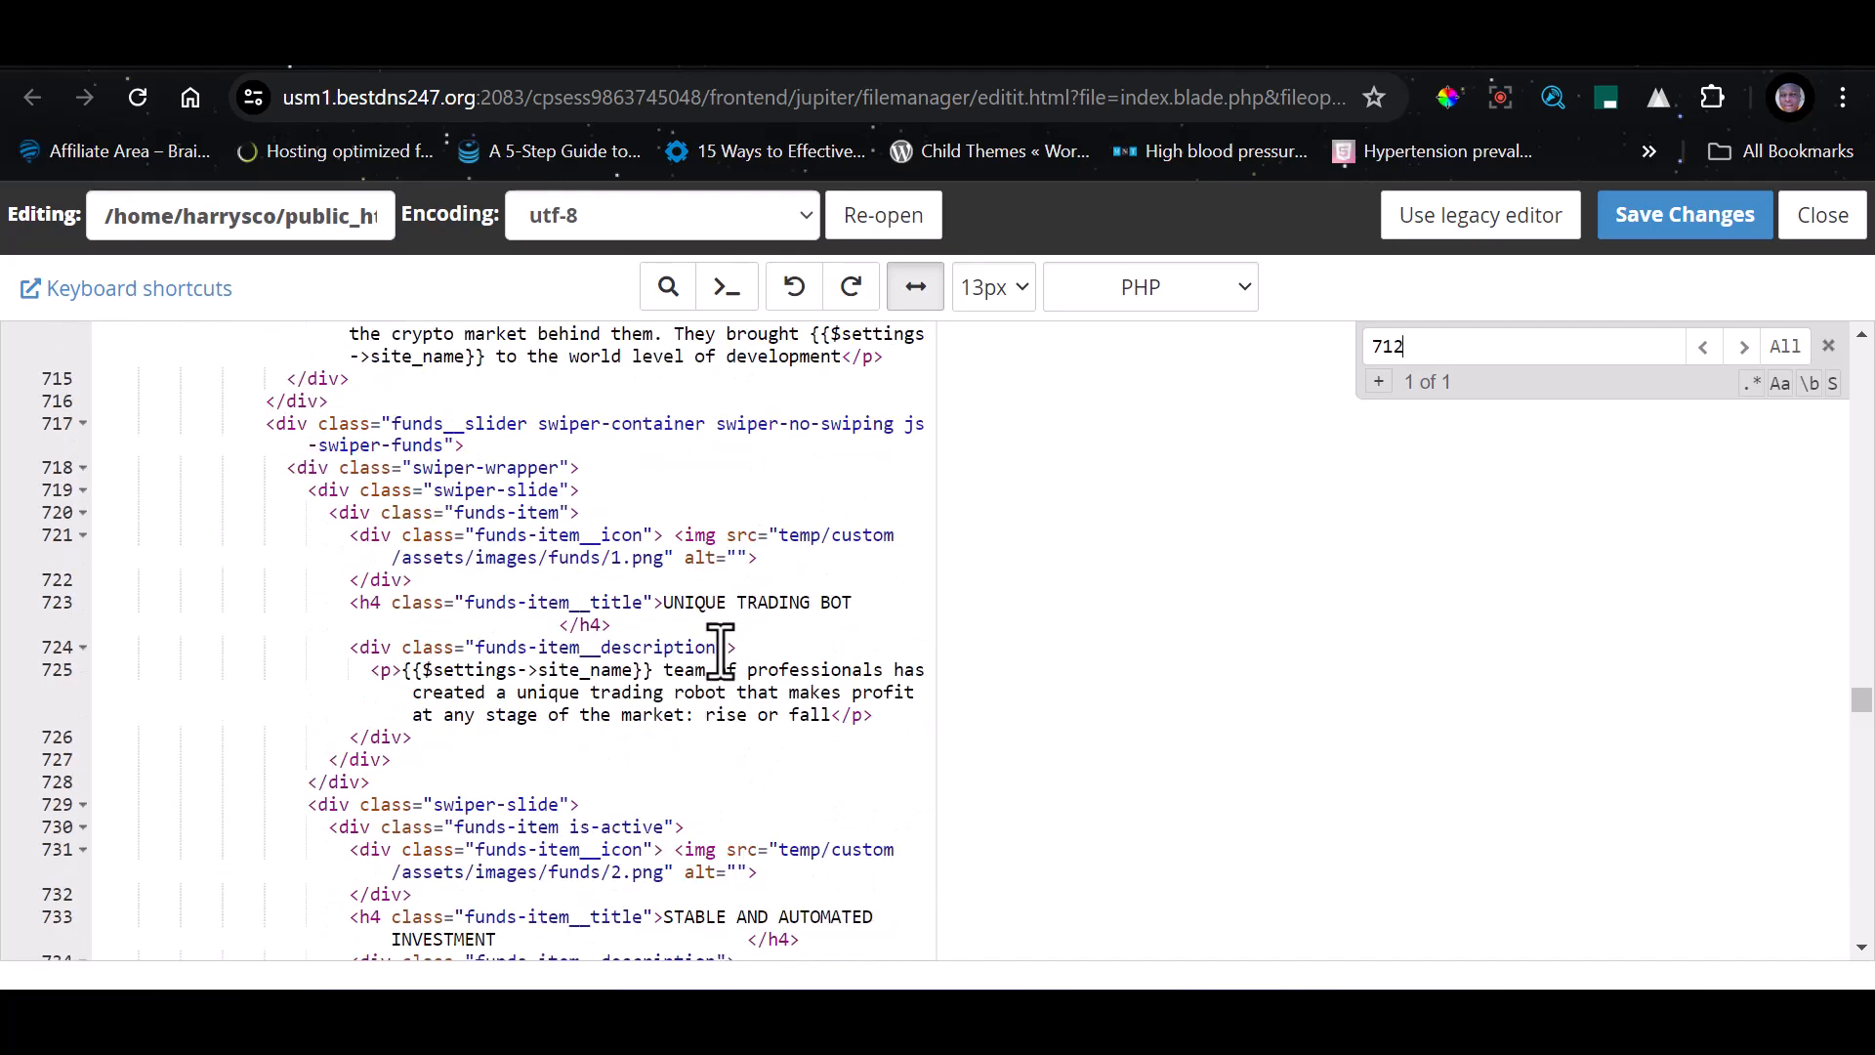
pyautogui.scroll(4, 721, 649)
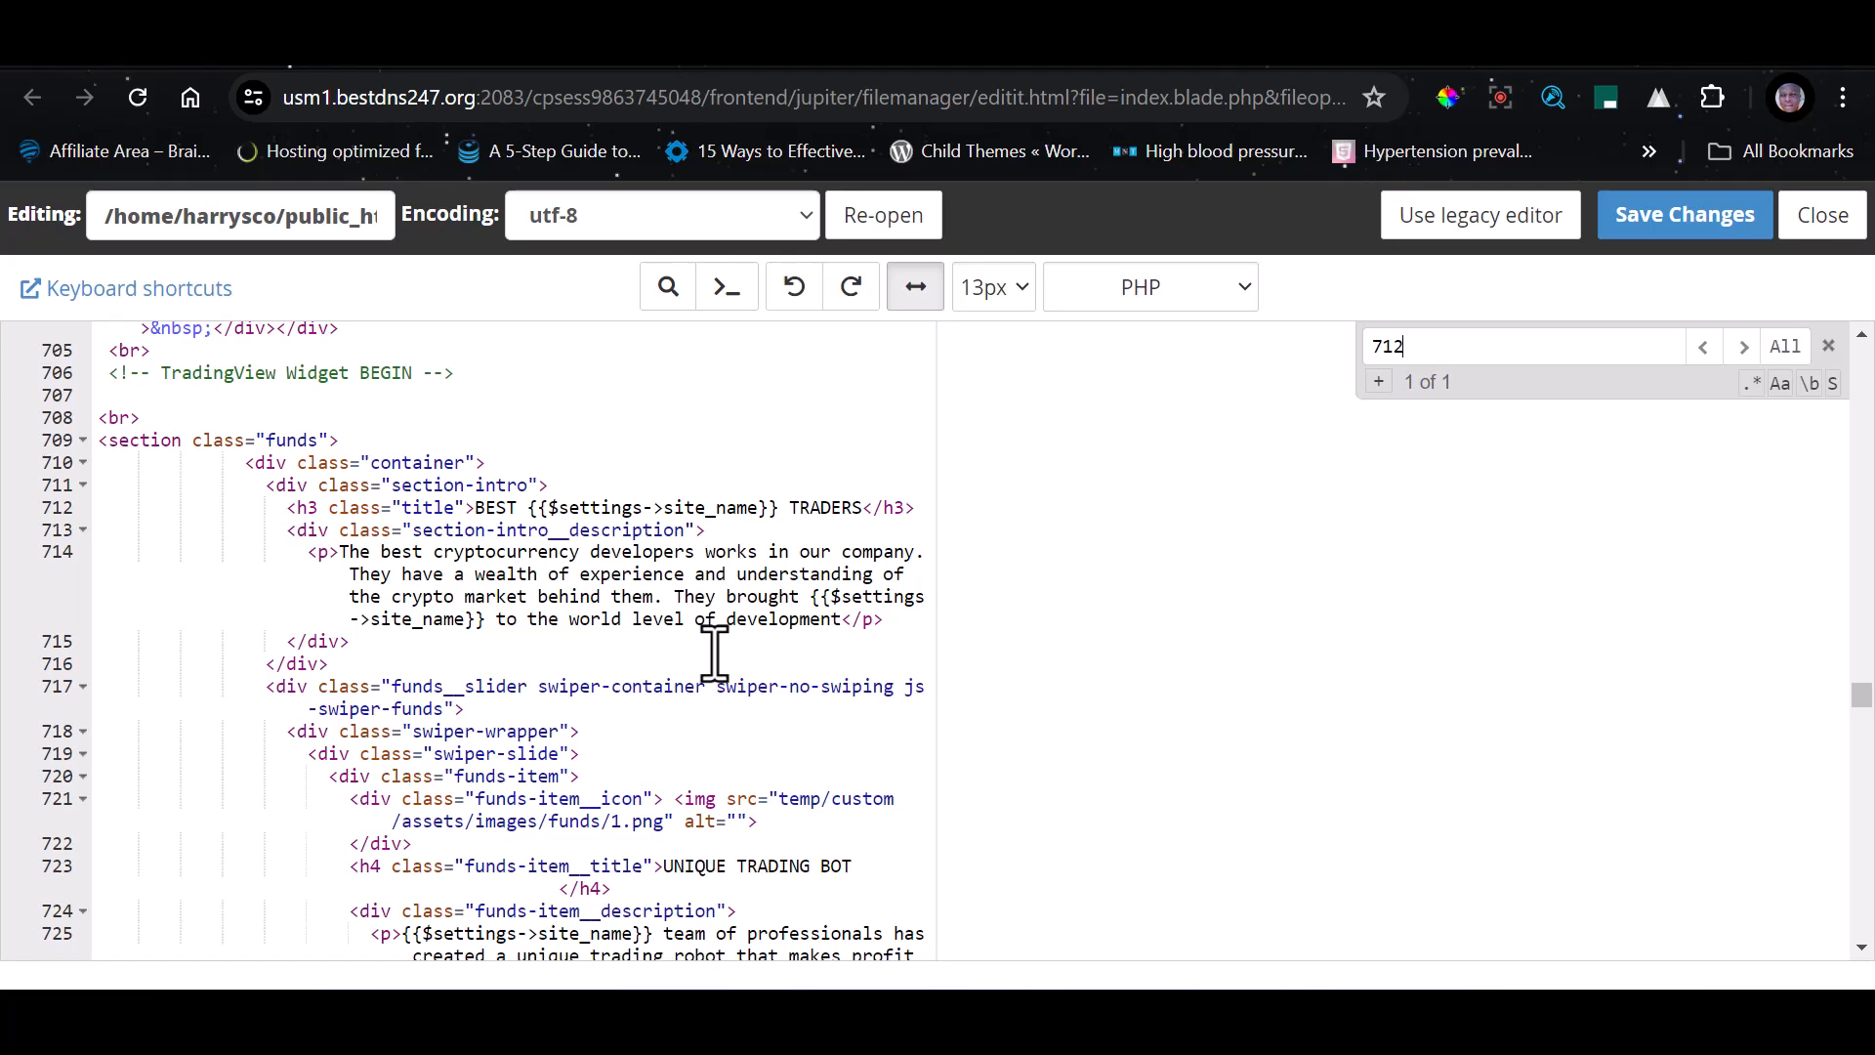
pyautogui.click(1538, 41)
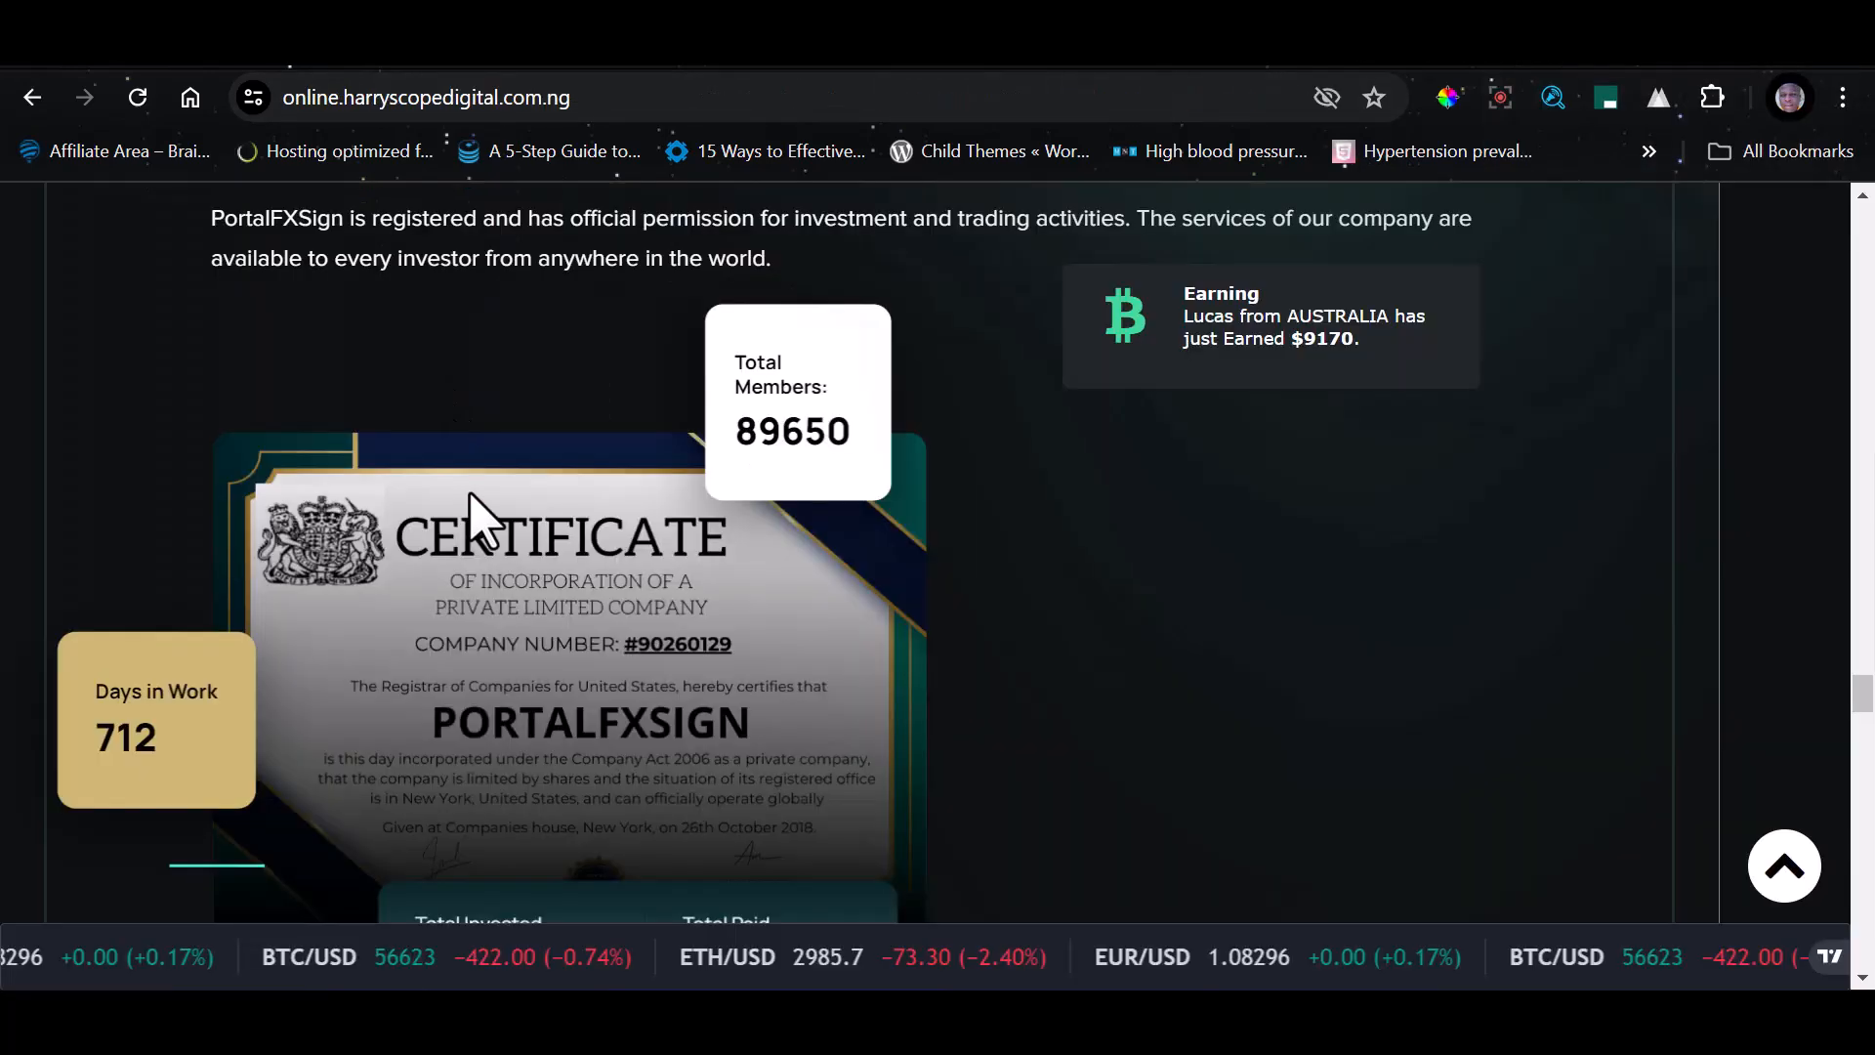
pyautogui.scroll(4, 566, 559)
pyautogui.scroll(-2, 533, 601)
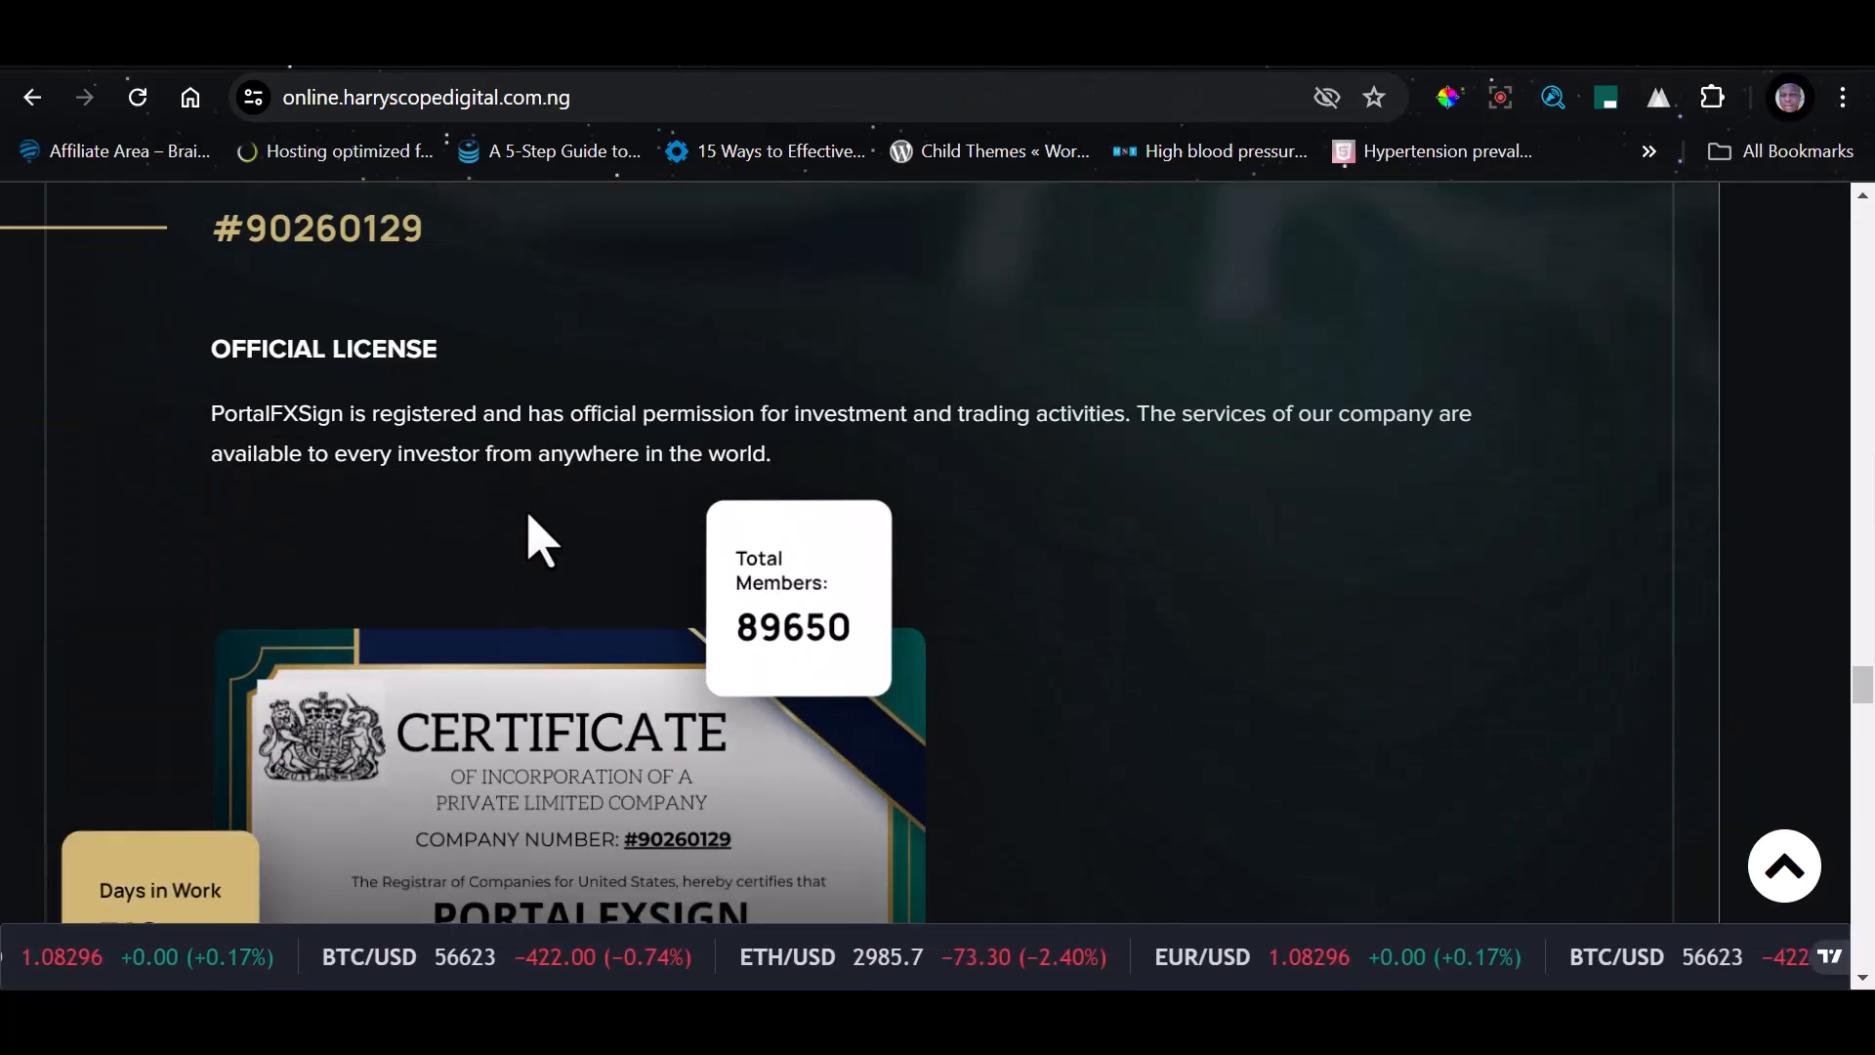
pyautogui.scroll(-2, 511, 703)
# Find the certificate image tag below the totals list in index.blade.php and copy its path, temp/custom/assets/images/company/certt.png
pyautogui.click(1035, 41)
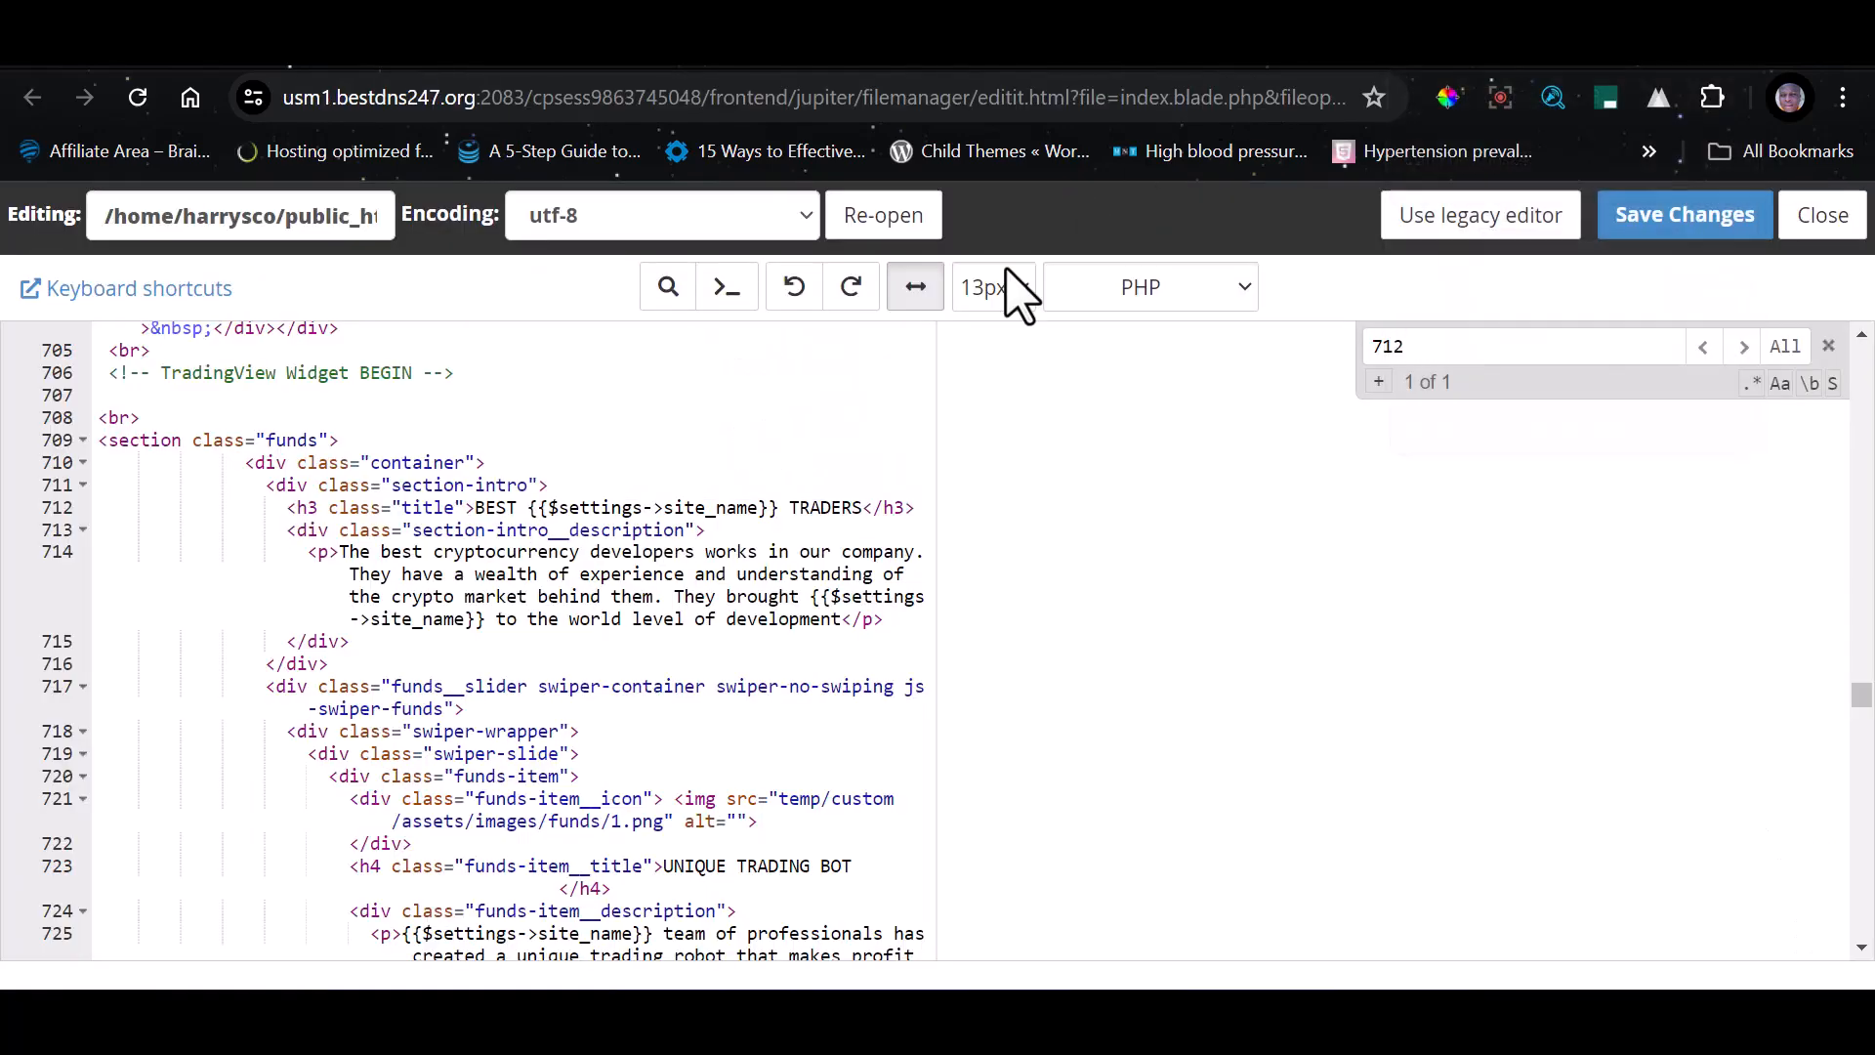
pyautogui.scroll(-5, 534, 618)
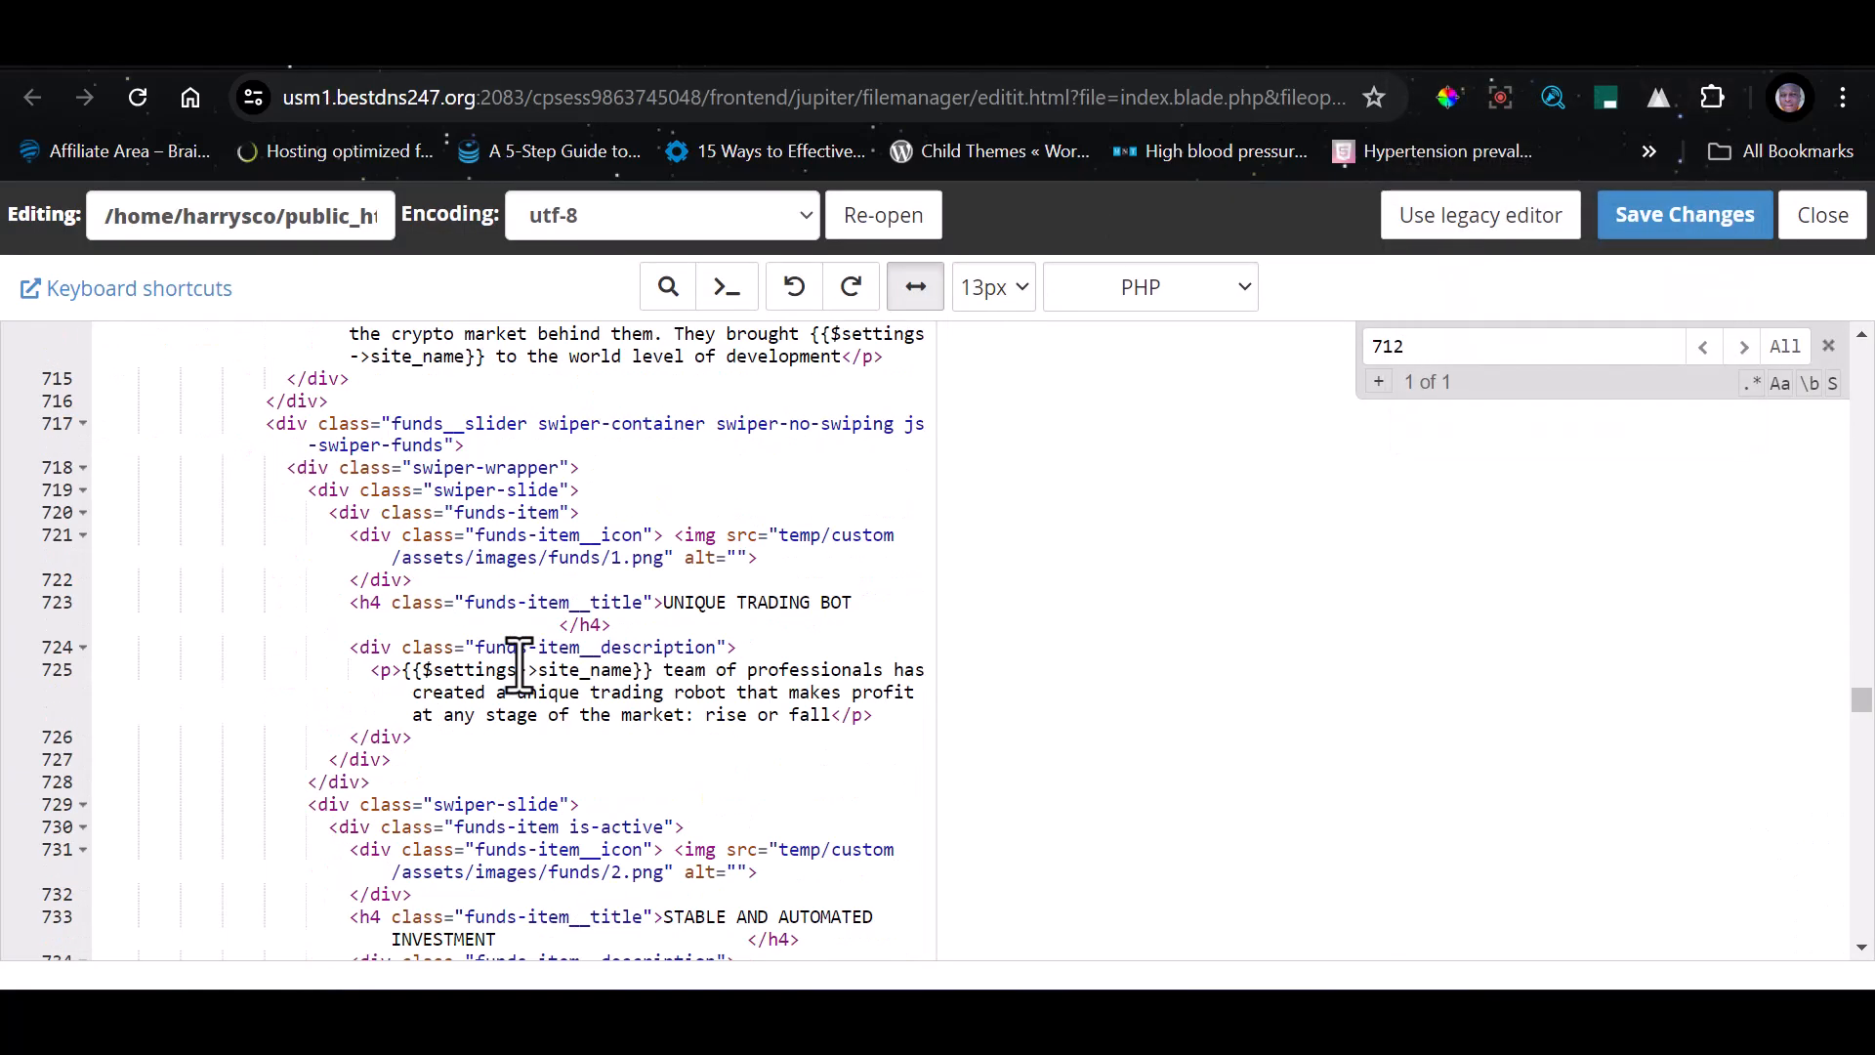
pyautogui.scroll(-2, 524, 661)
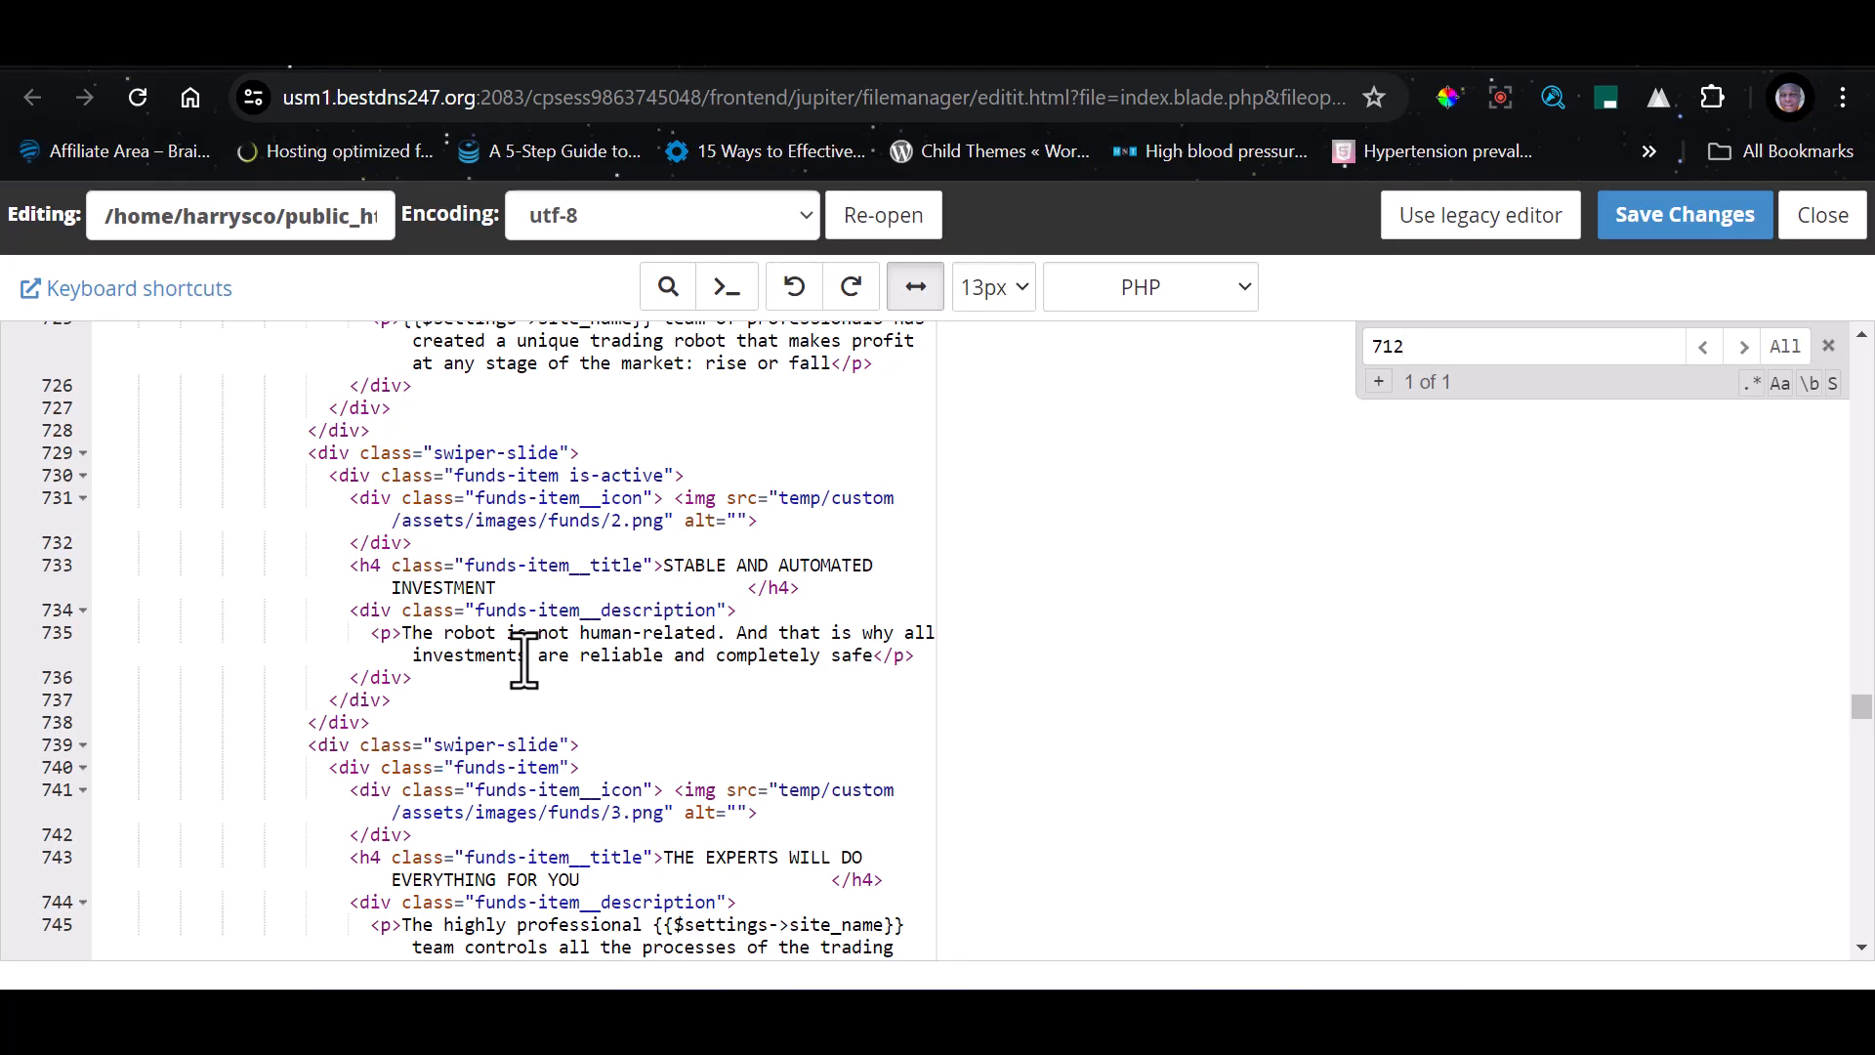
pyautogui.scroll(-2, 525, 661)
pyautogui.scroll(-4, 533, 670)
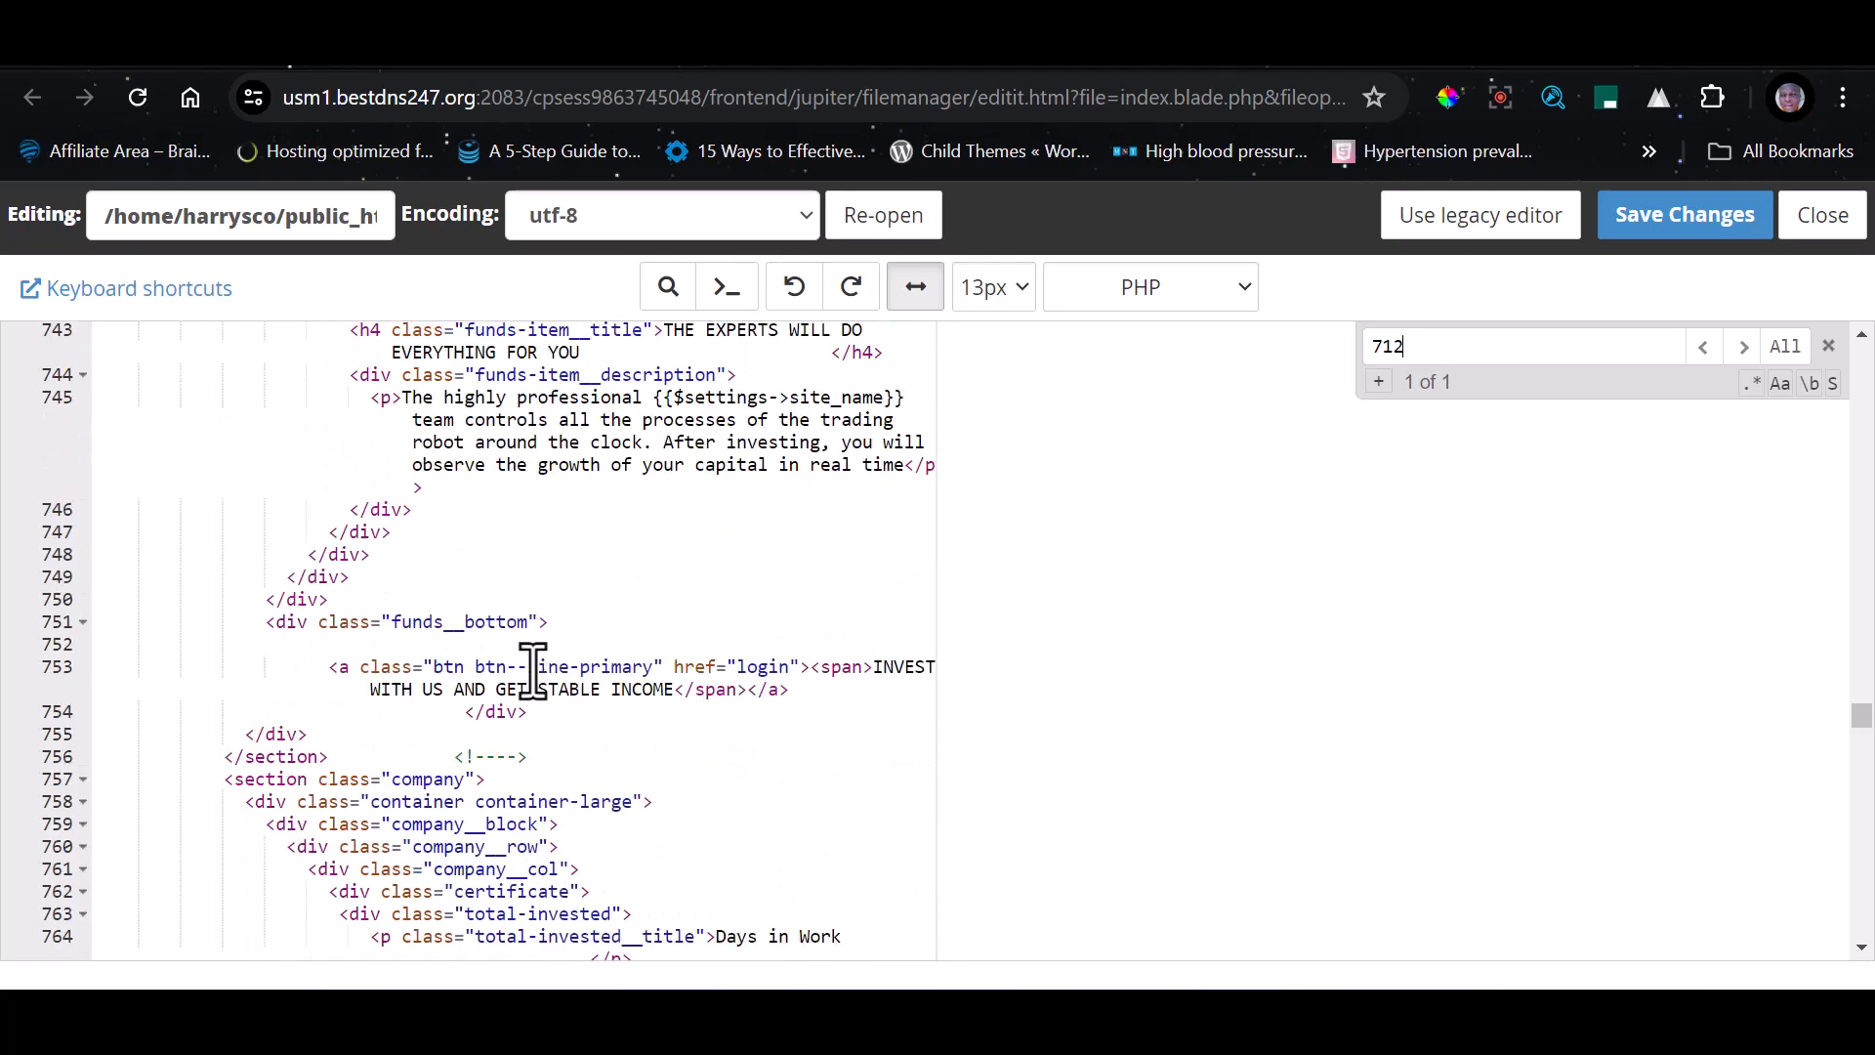
pyautogui.scroll(-4, 532, 670)
pyautogui.scroll(-5, 621, 723)
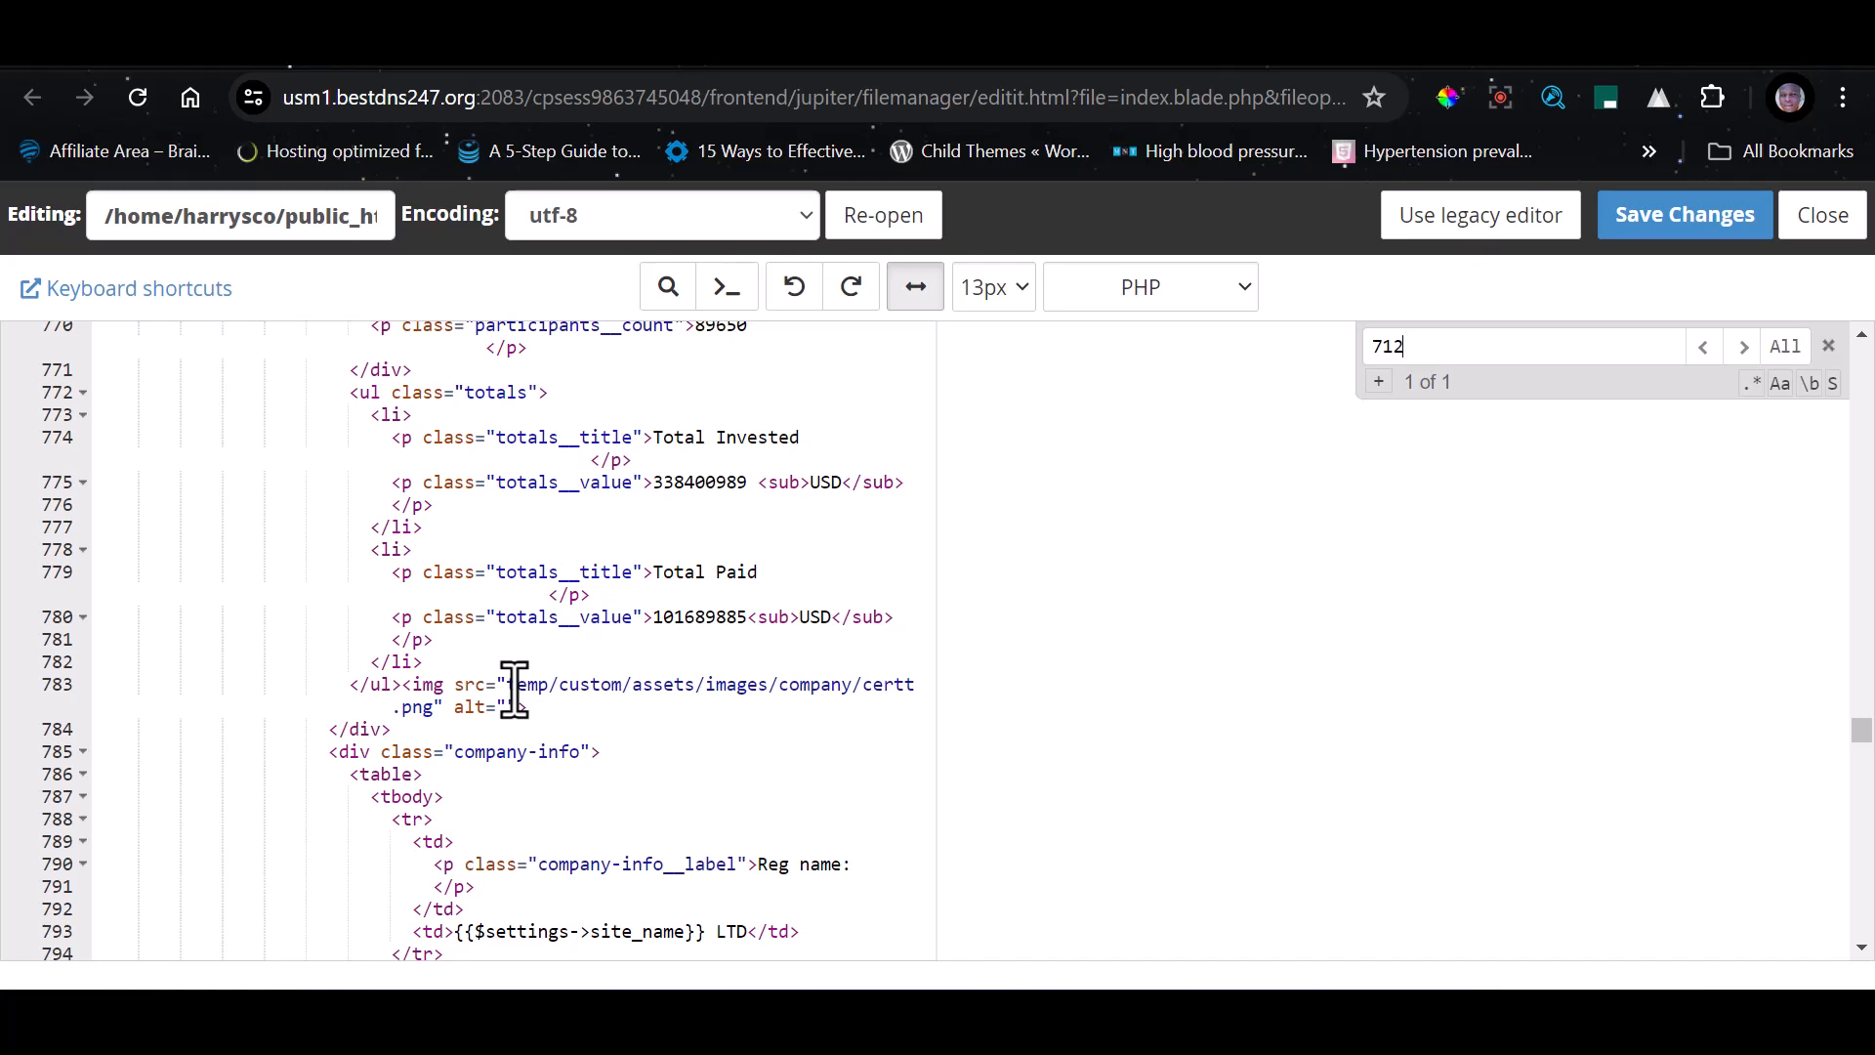
pyautogui.moveTo(508, 686); pyautogui.dragTo(435, 706)
pyautogui.hotkey('ctrl', 'c')
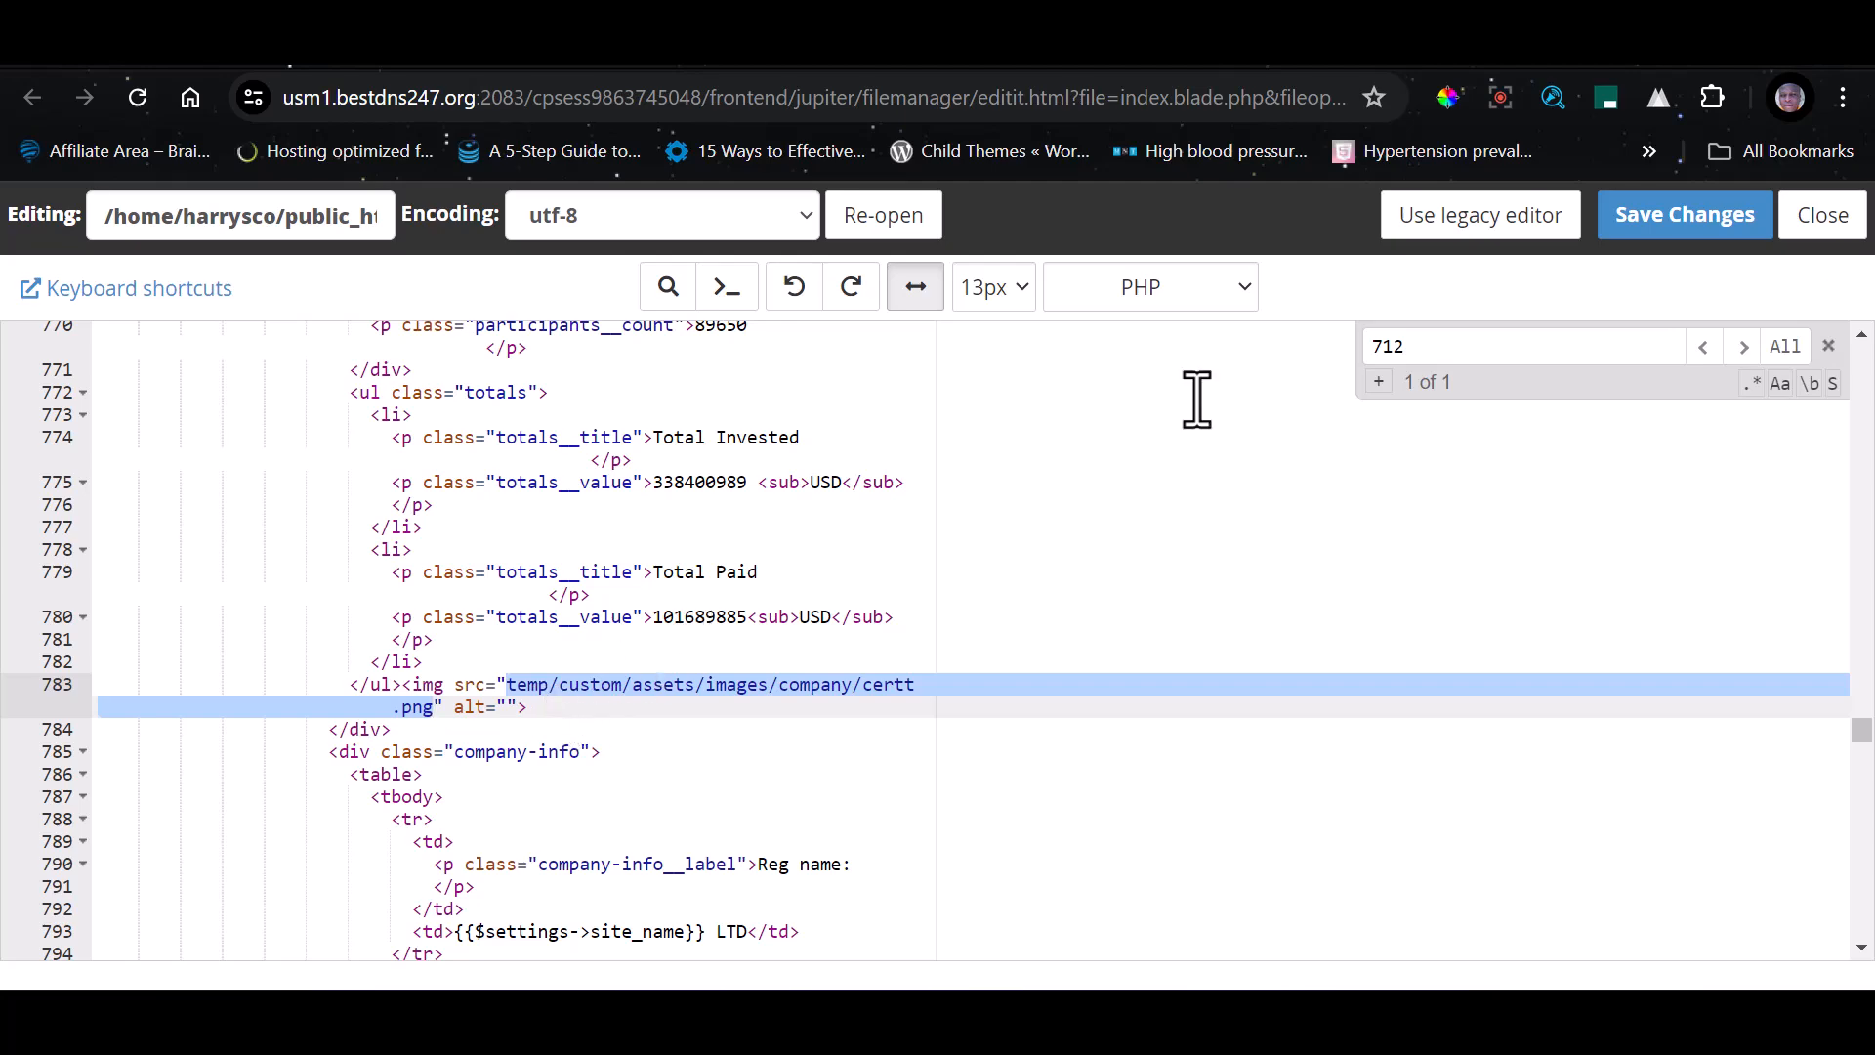
# Open the copied image path on online.harryscopedigital.com.ng to view the certificate image on its own
pyautogui.click(1314, 53)
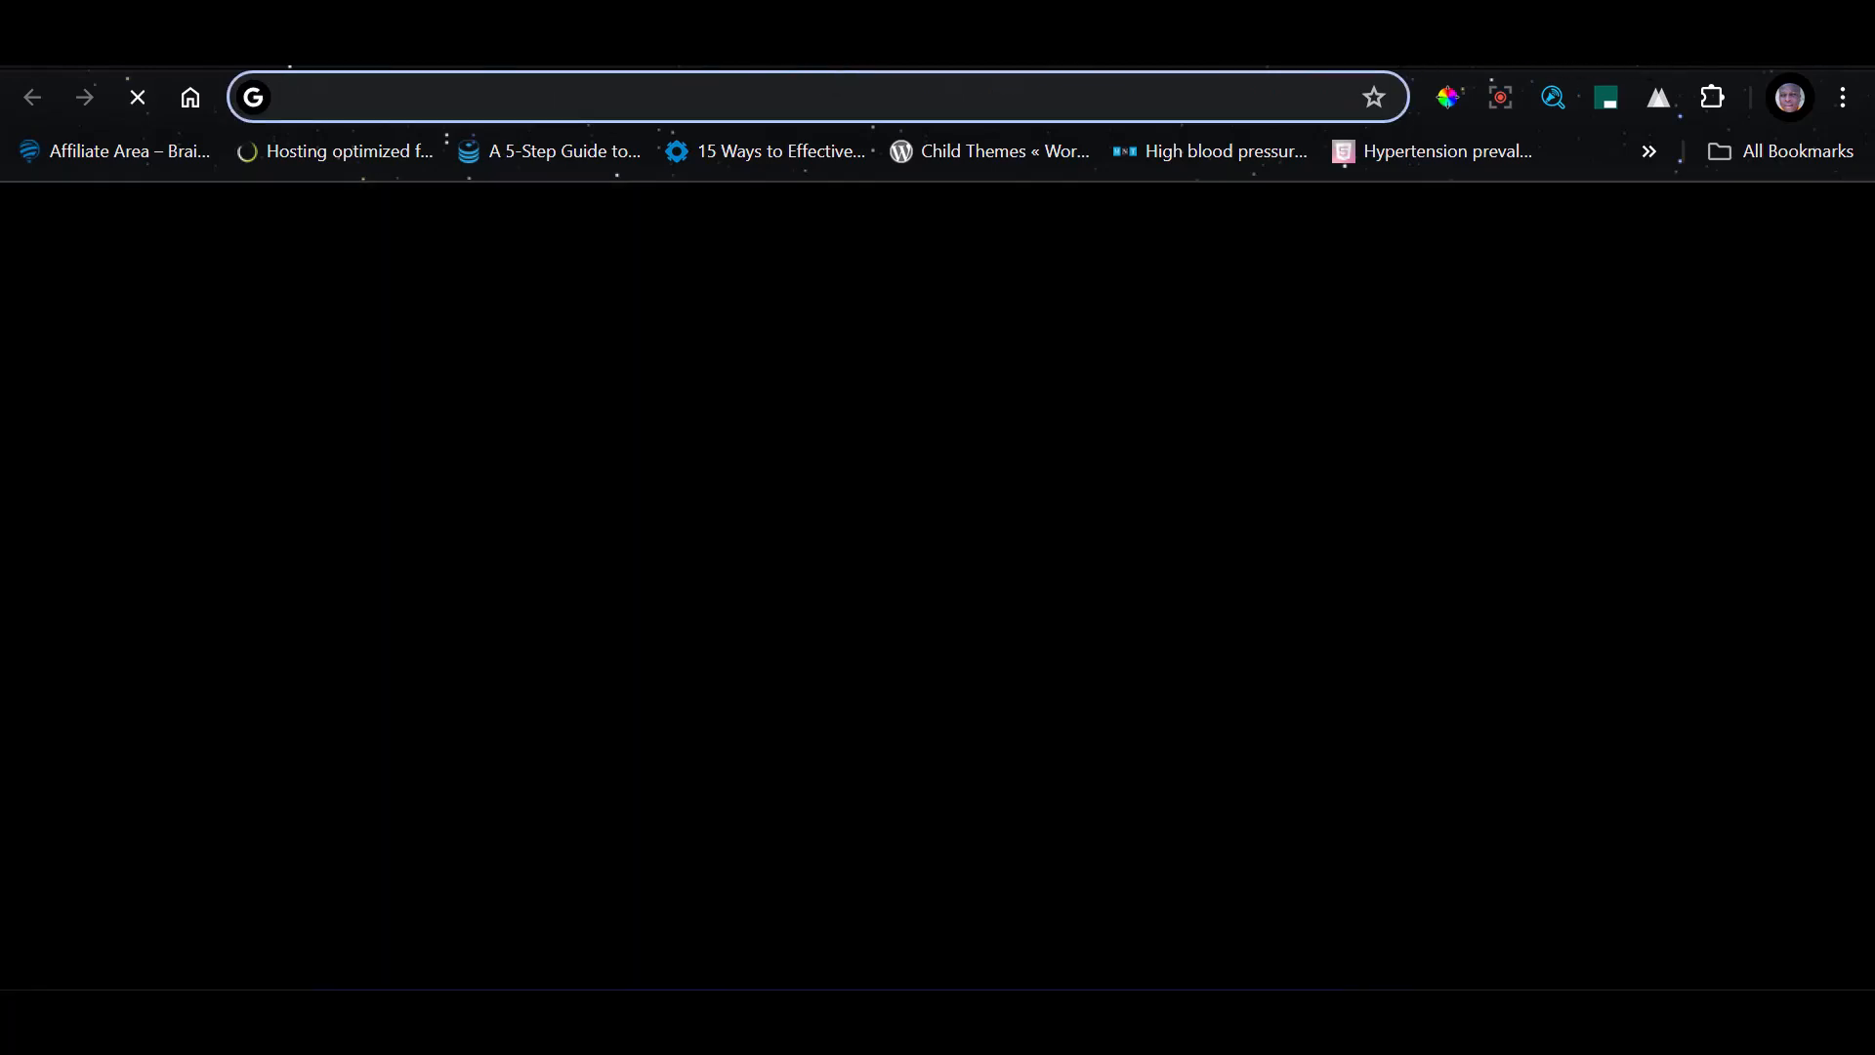
pyautogui.click(795, 53)
pyautogui.click(645, 94)
pyautogui.click(642, 95)
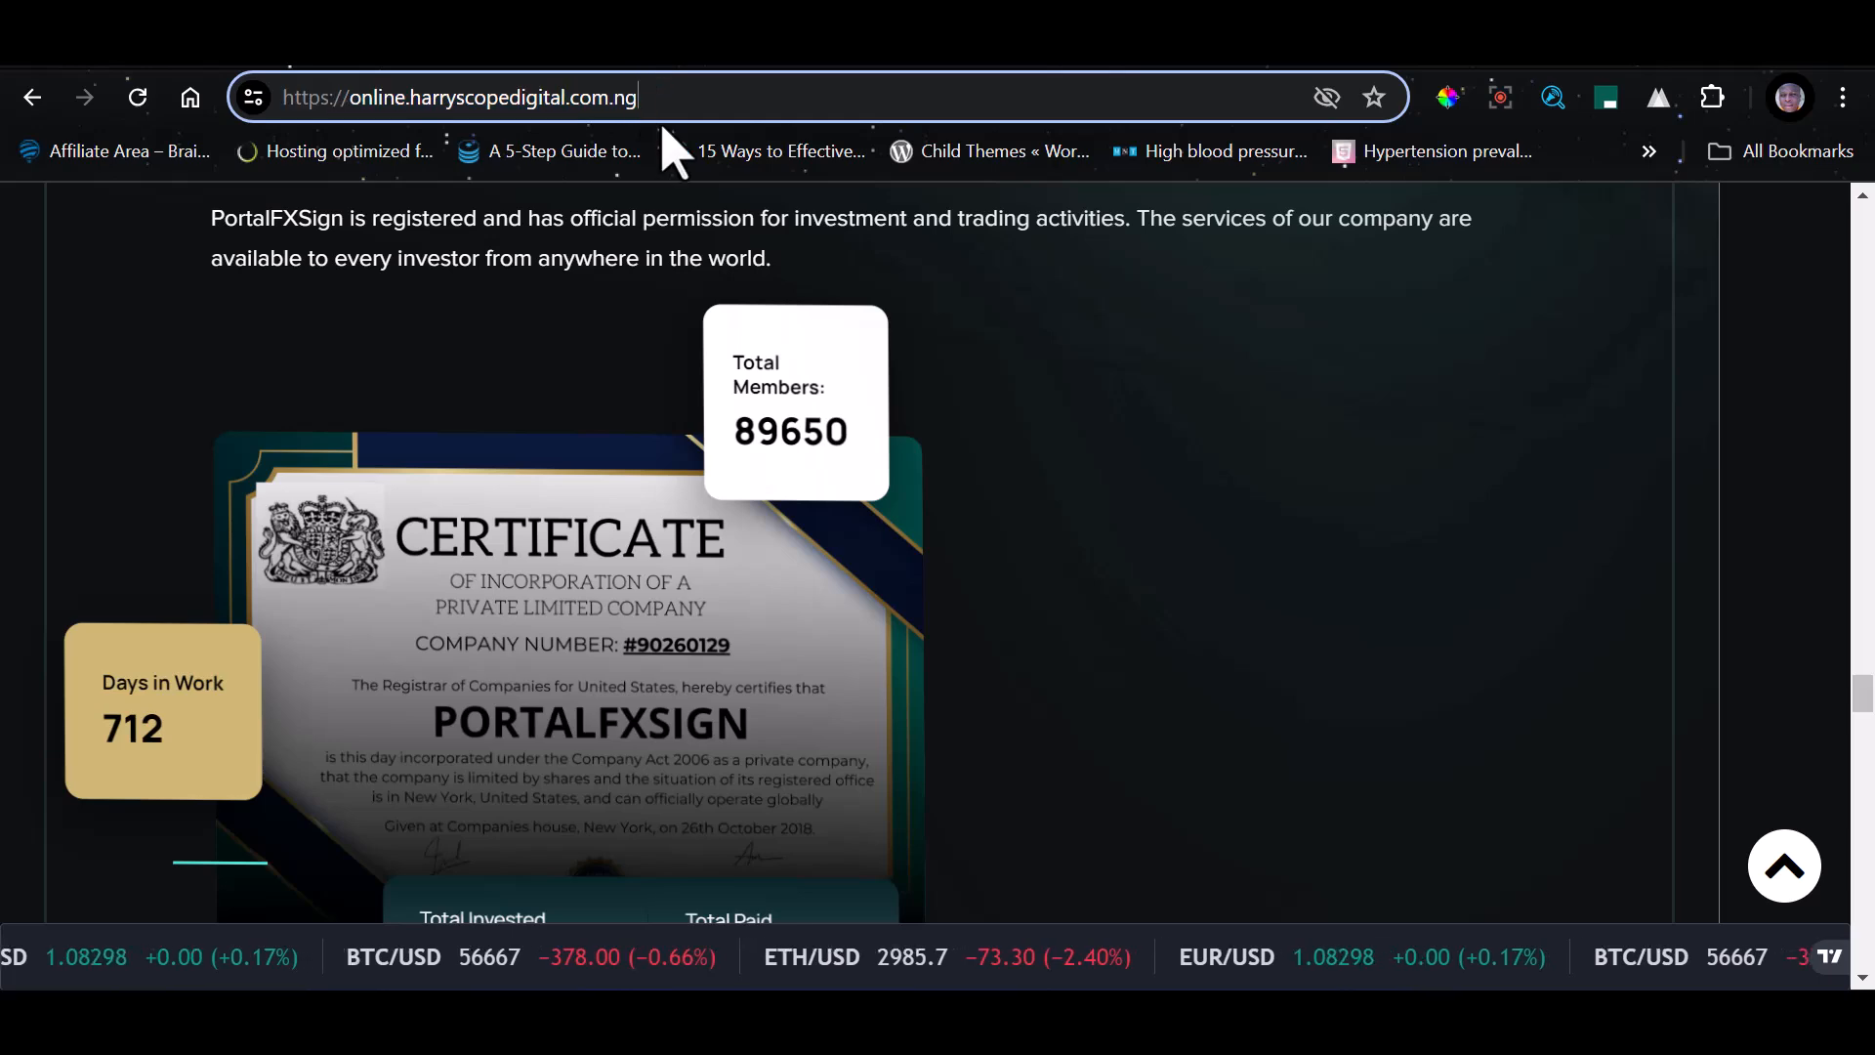
pyautogui.write('/')
pyautogui.hotkey('ctrl', 'v')
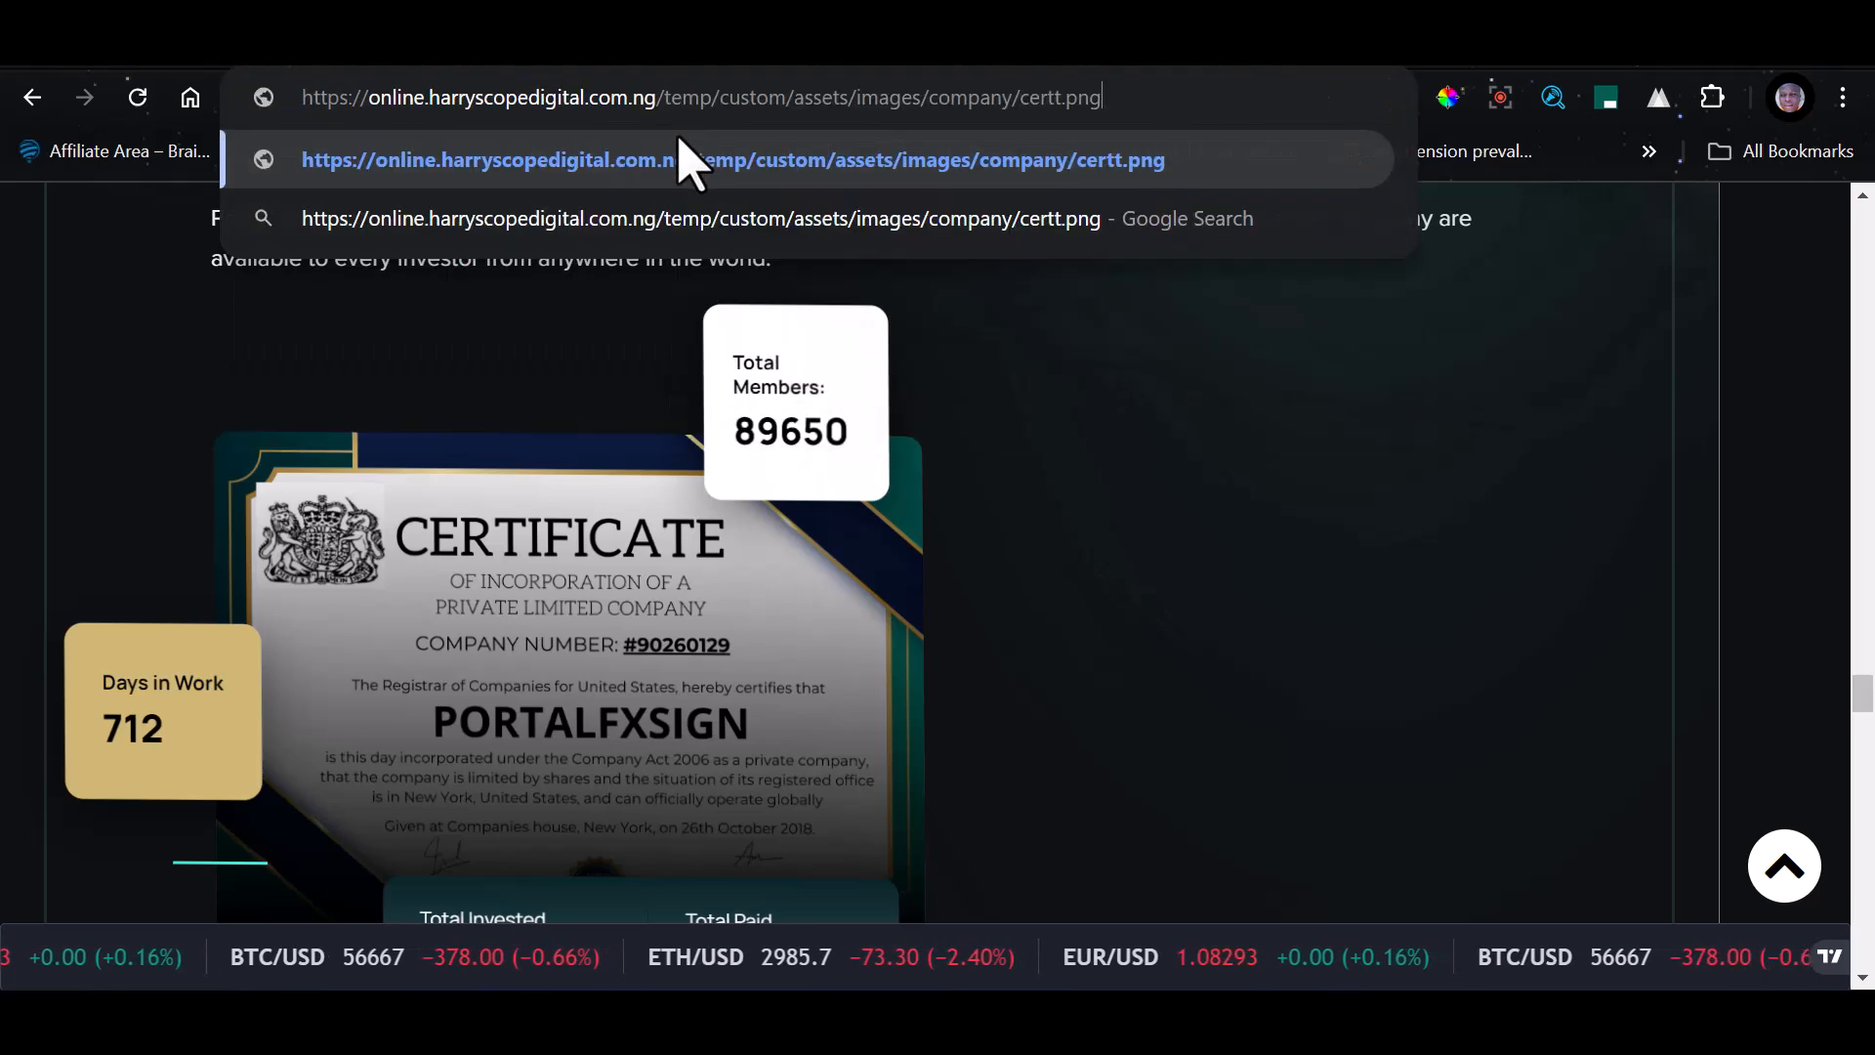
pyautogui.press('Return')
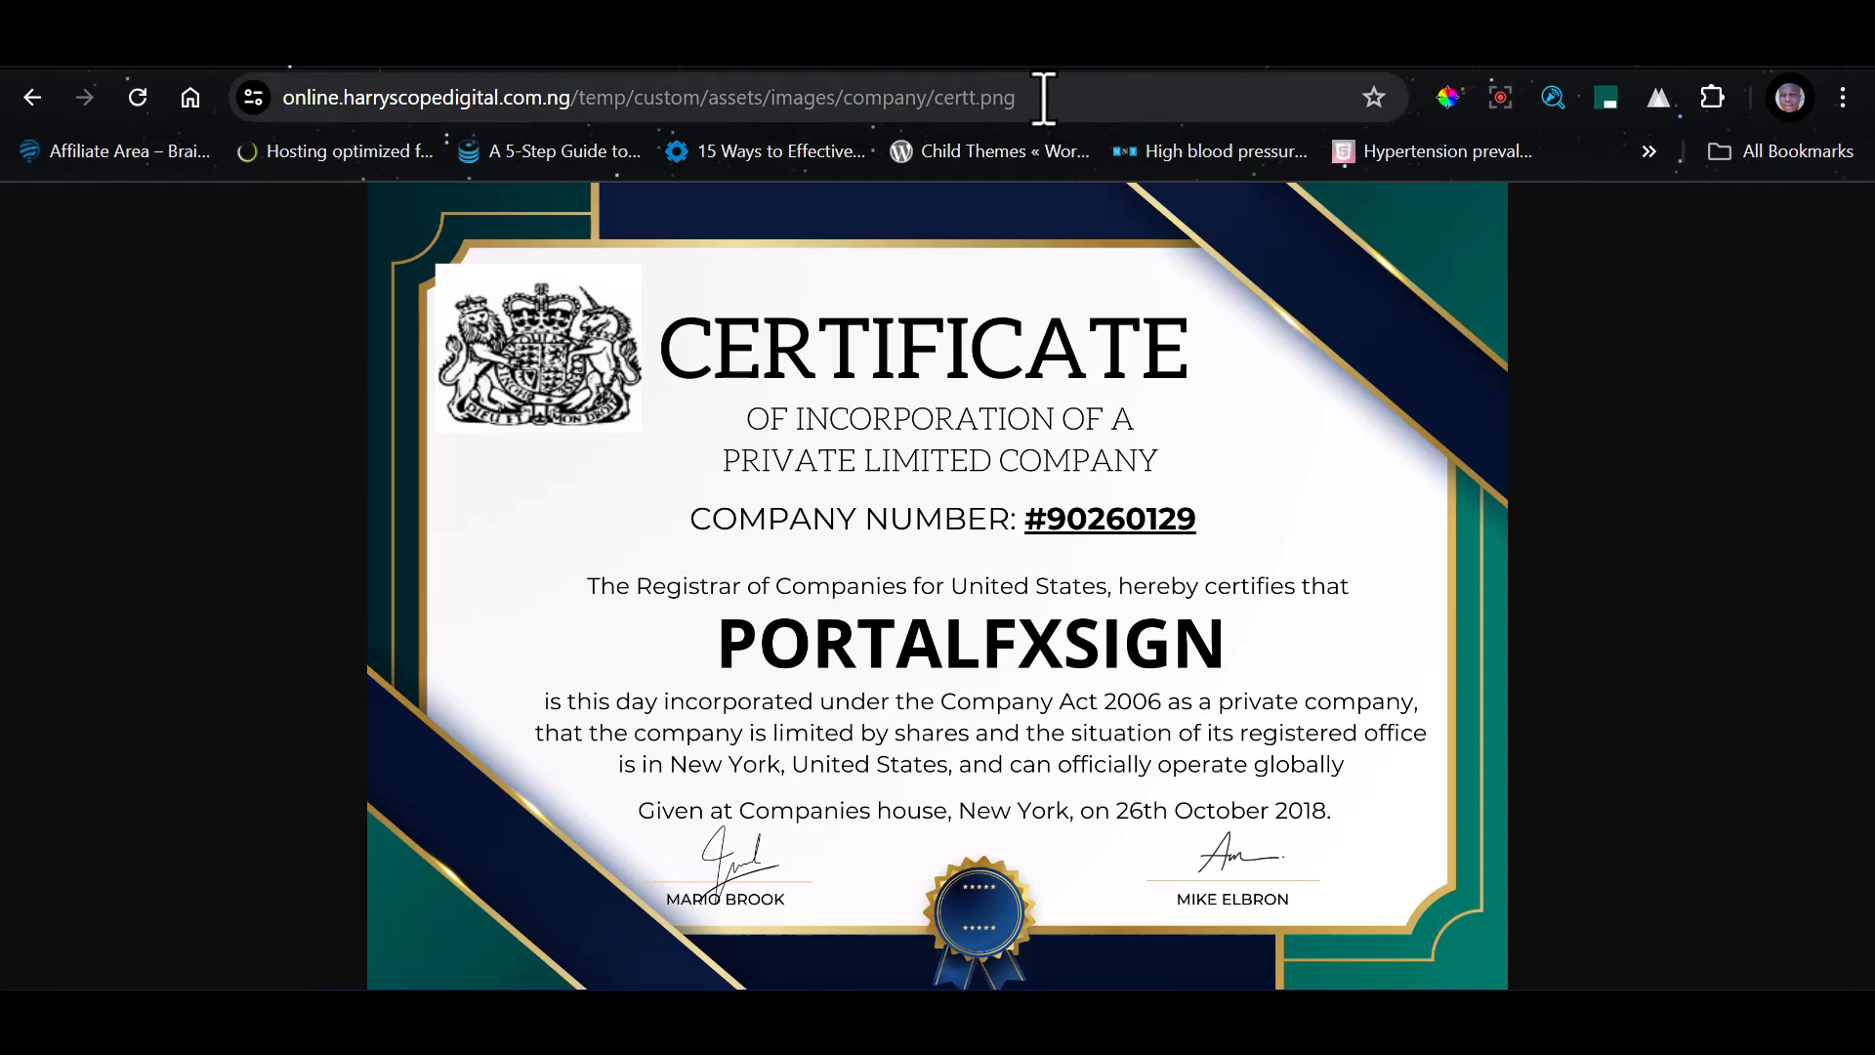
pyautogui.moveTo(1042, 96); pyautogui.dragTo(665, 111)
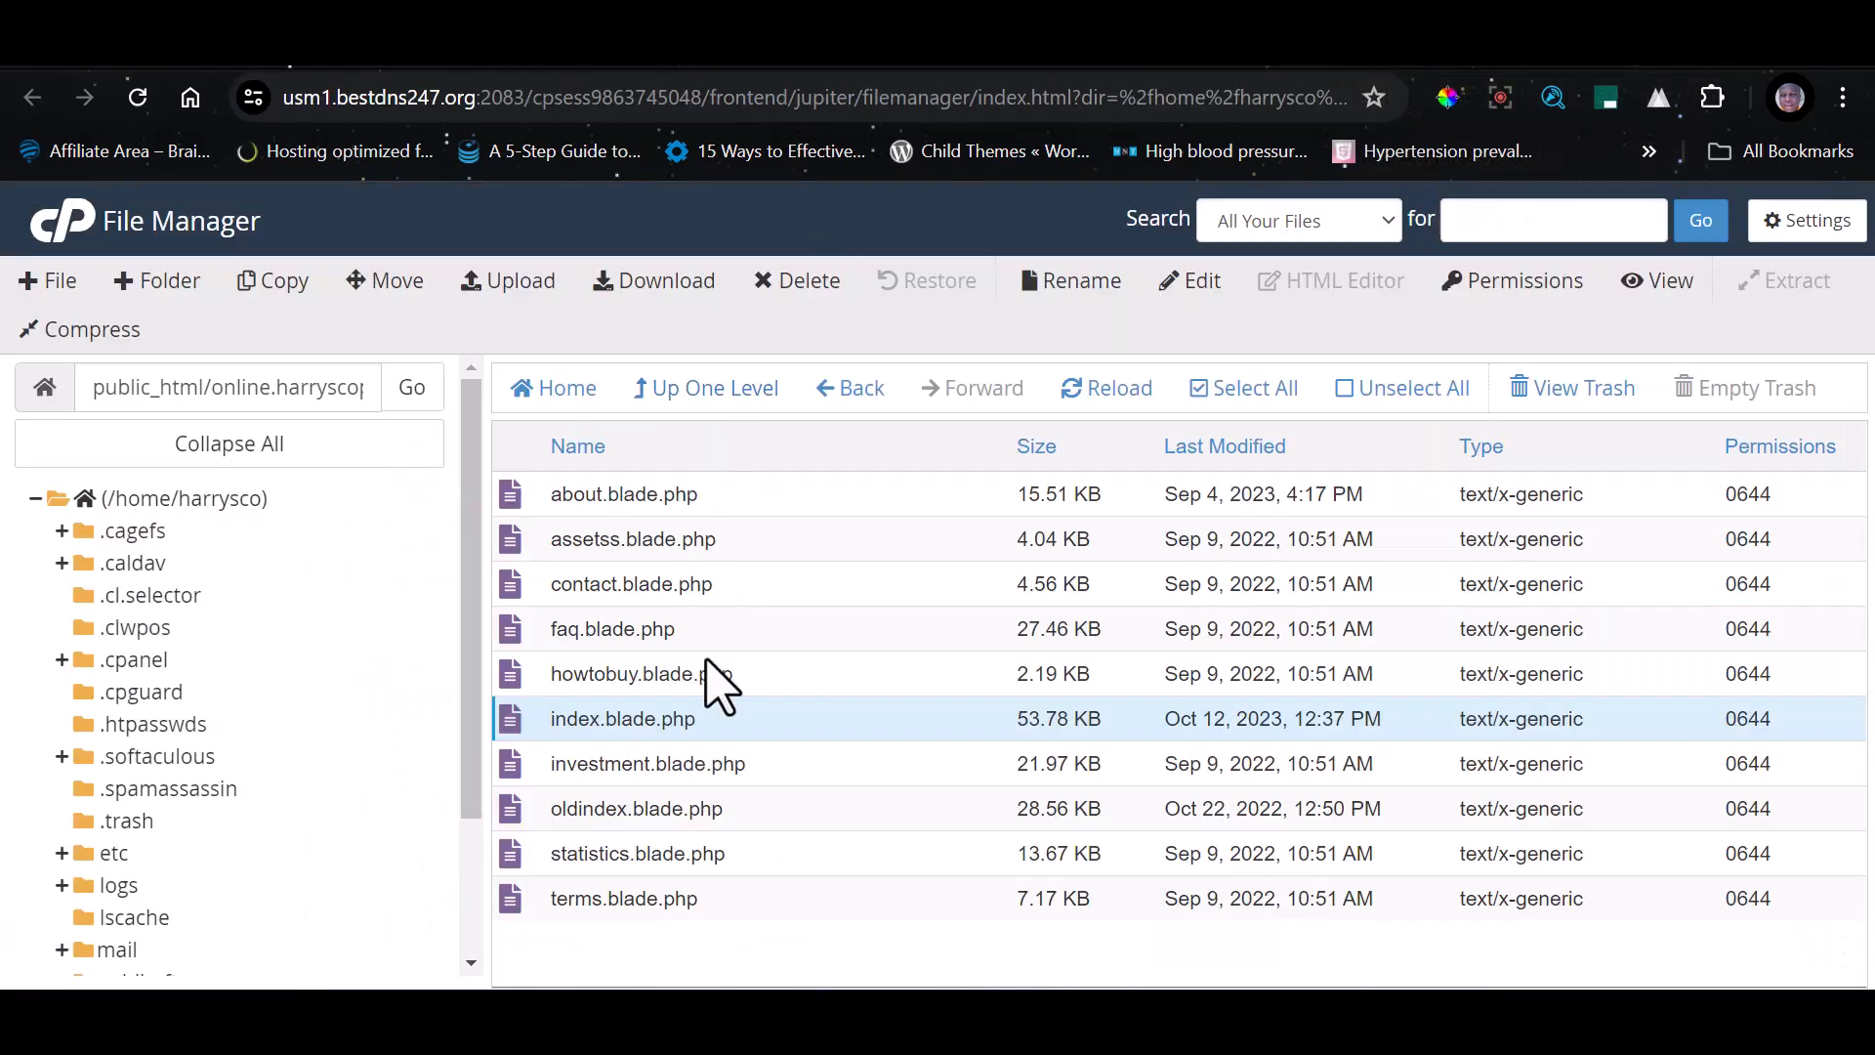
# Switch to File Manager, go up from the views folder to the site's root folder, and open the temp folder
pyautogui.click(697, 400)
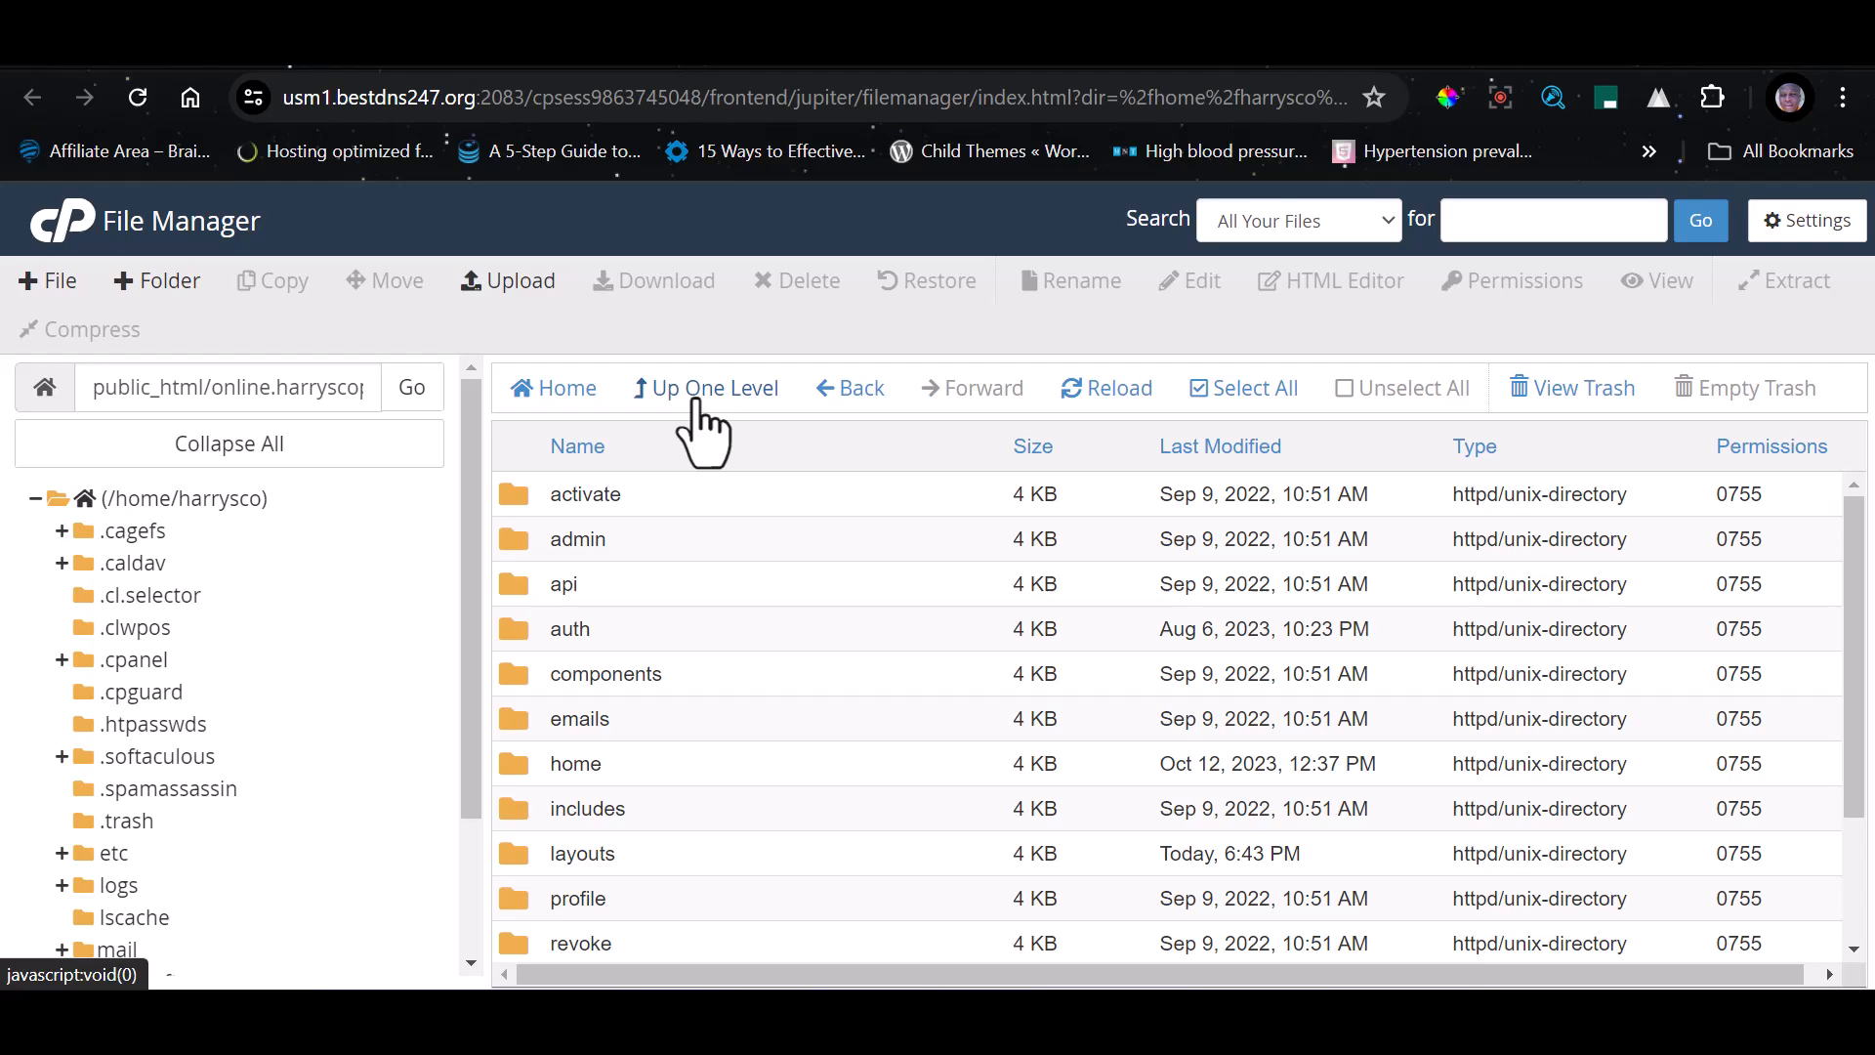
pyautogui.click(705, 388)
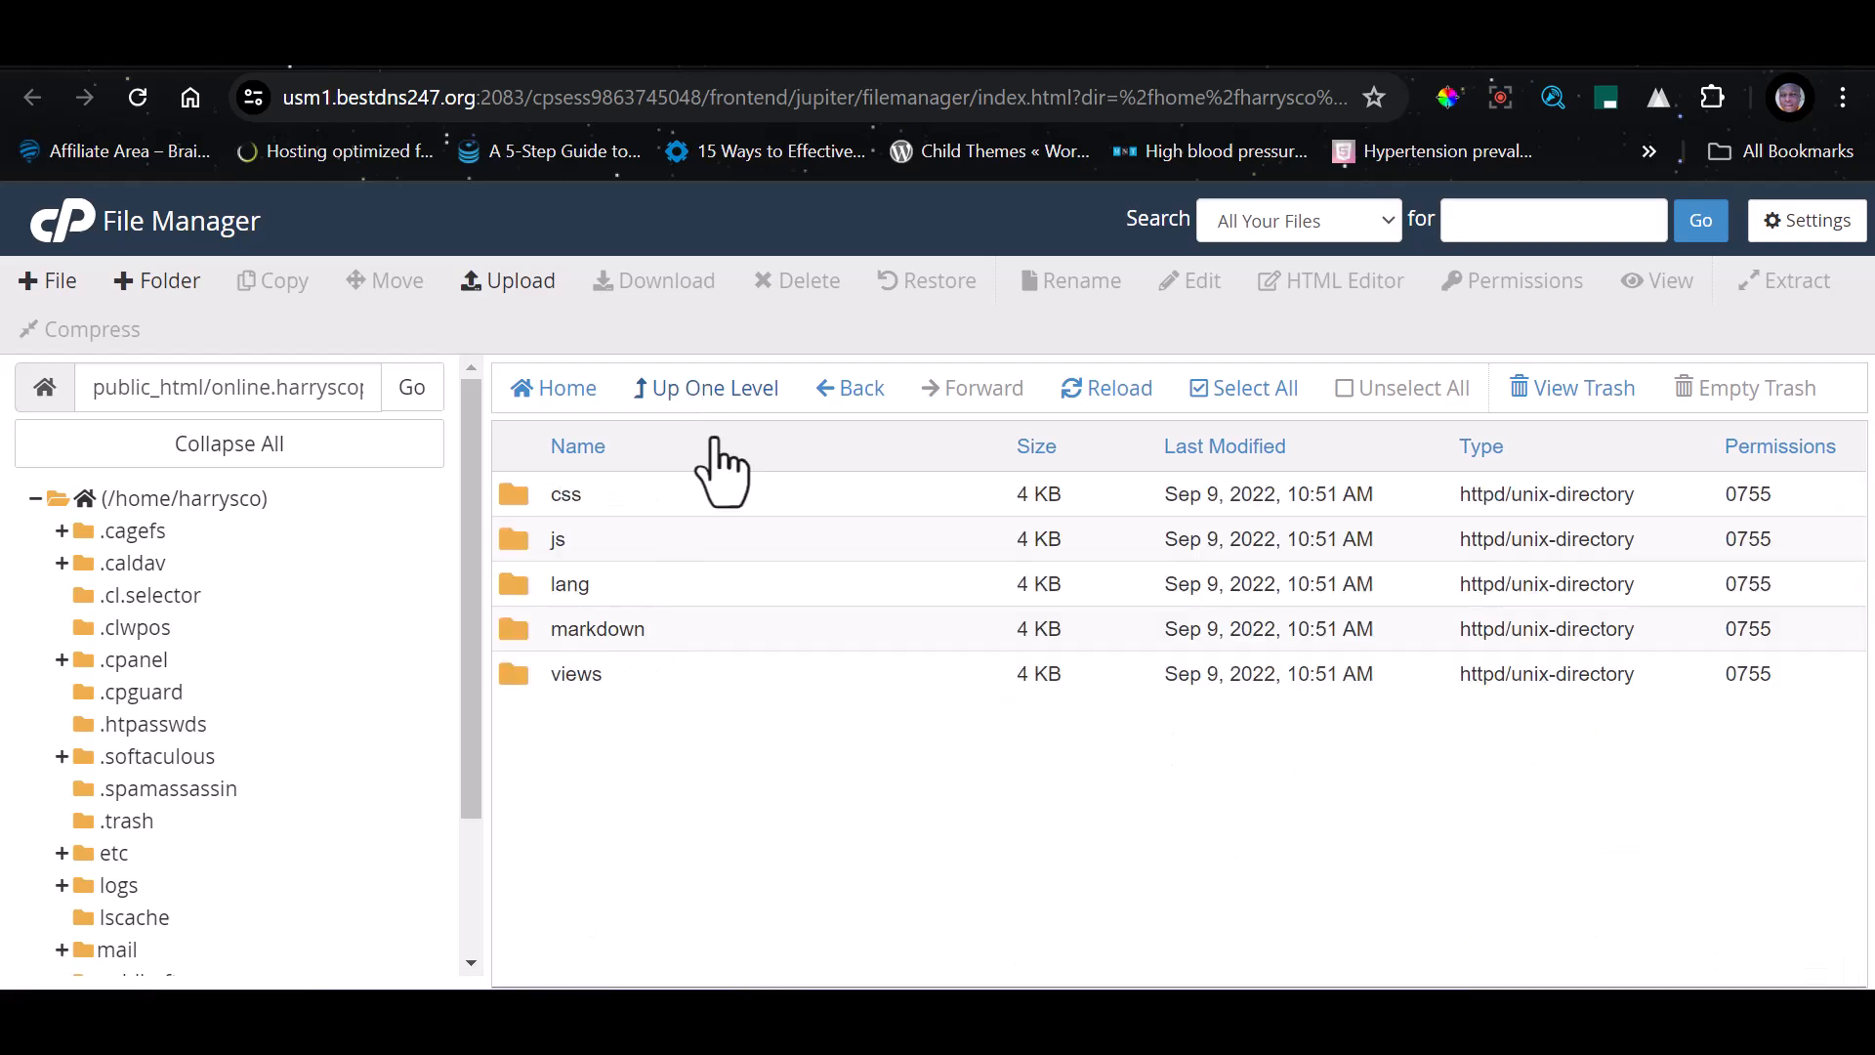
pyautogui.click(718, 396)
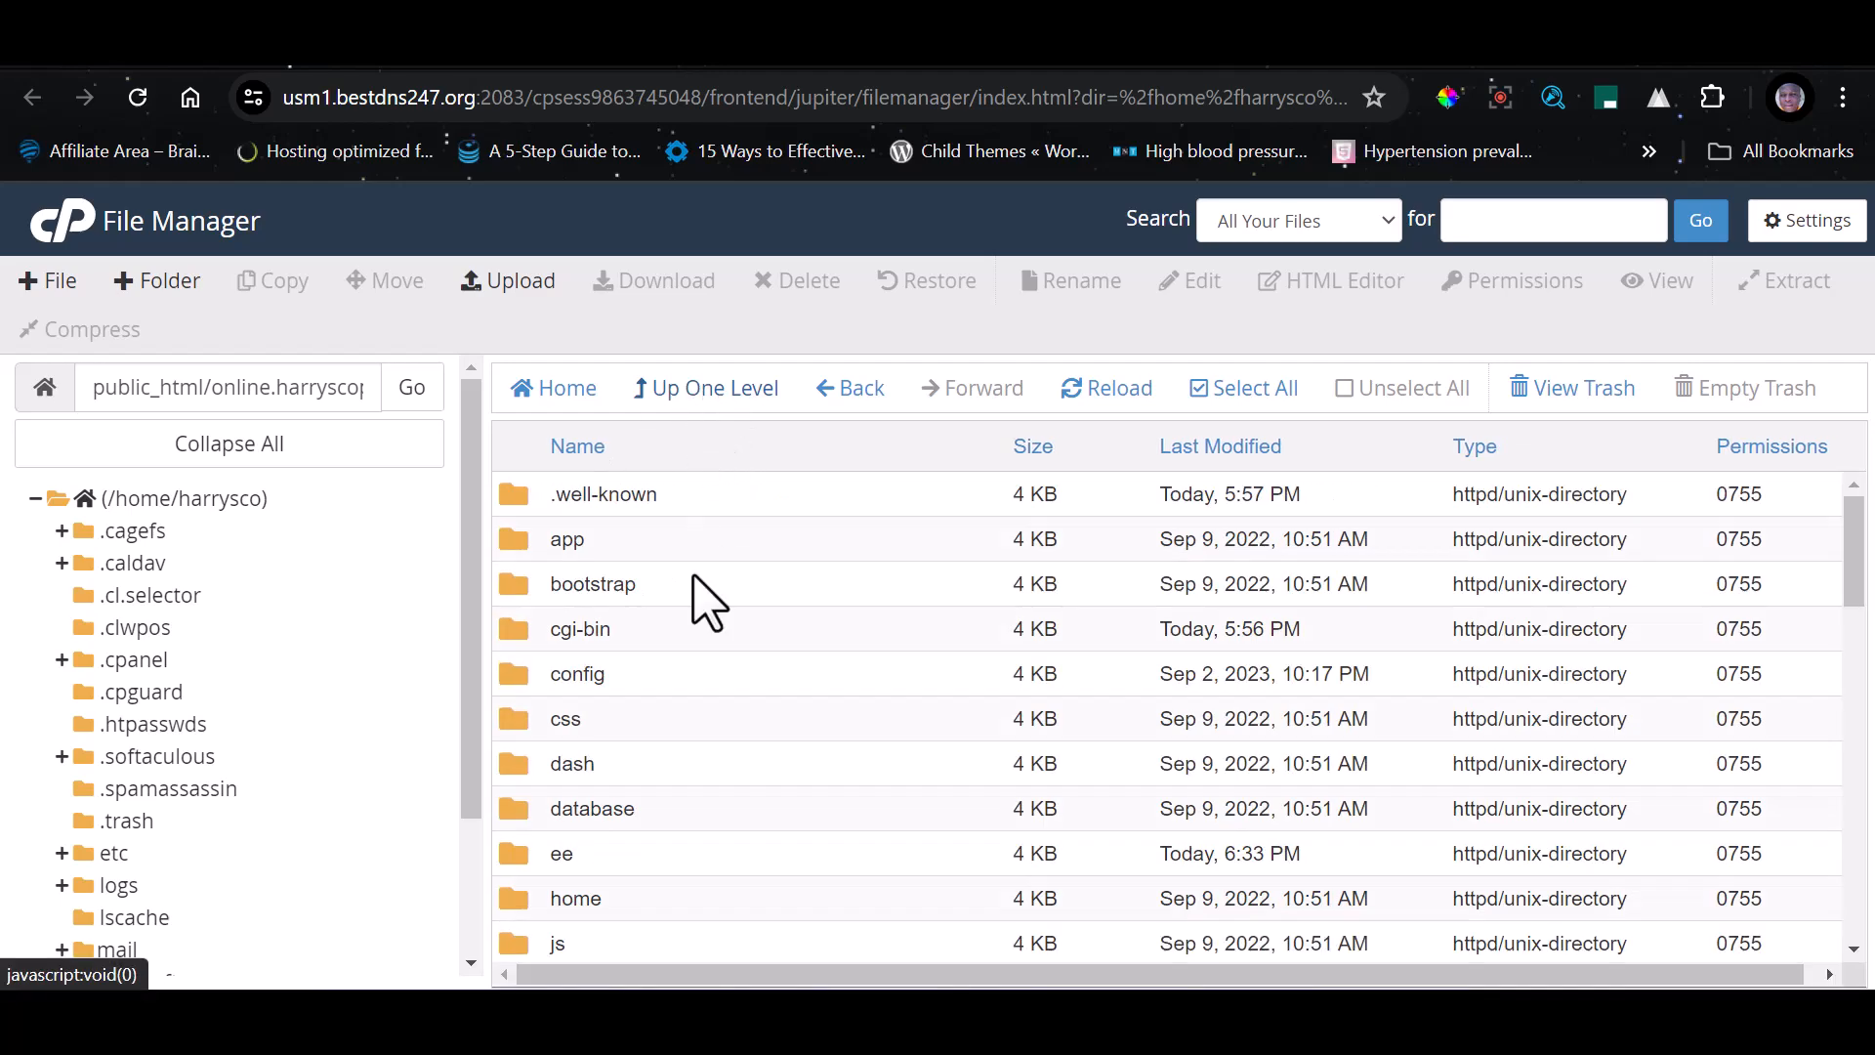
pyautogui.scroll(-4, 670, 777)
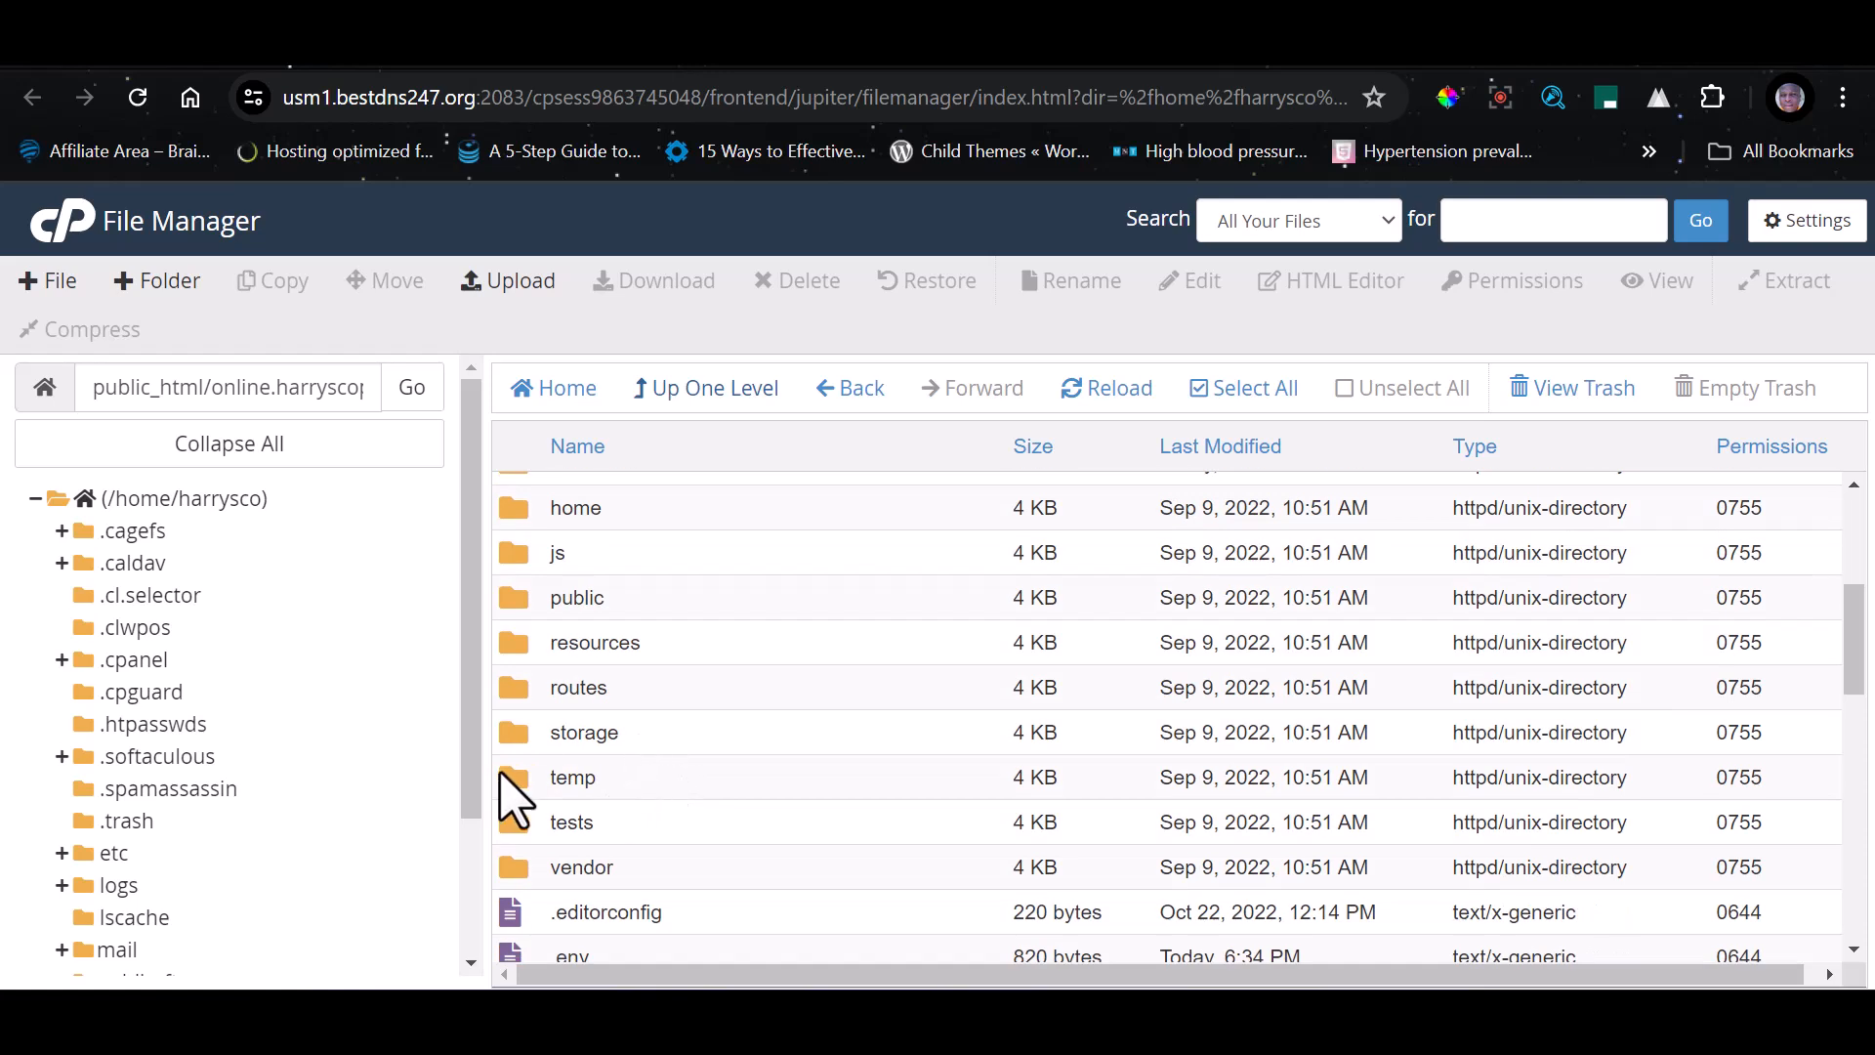
pyautogui.click(501, 774)
pyautogui.click(502, 775)
pyautogui.doubleClick(506, 779)
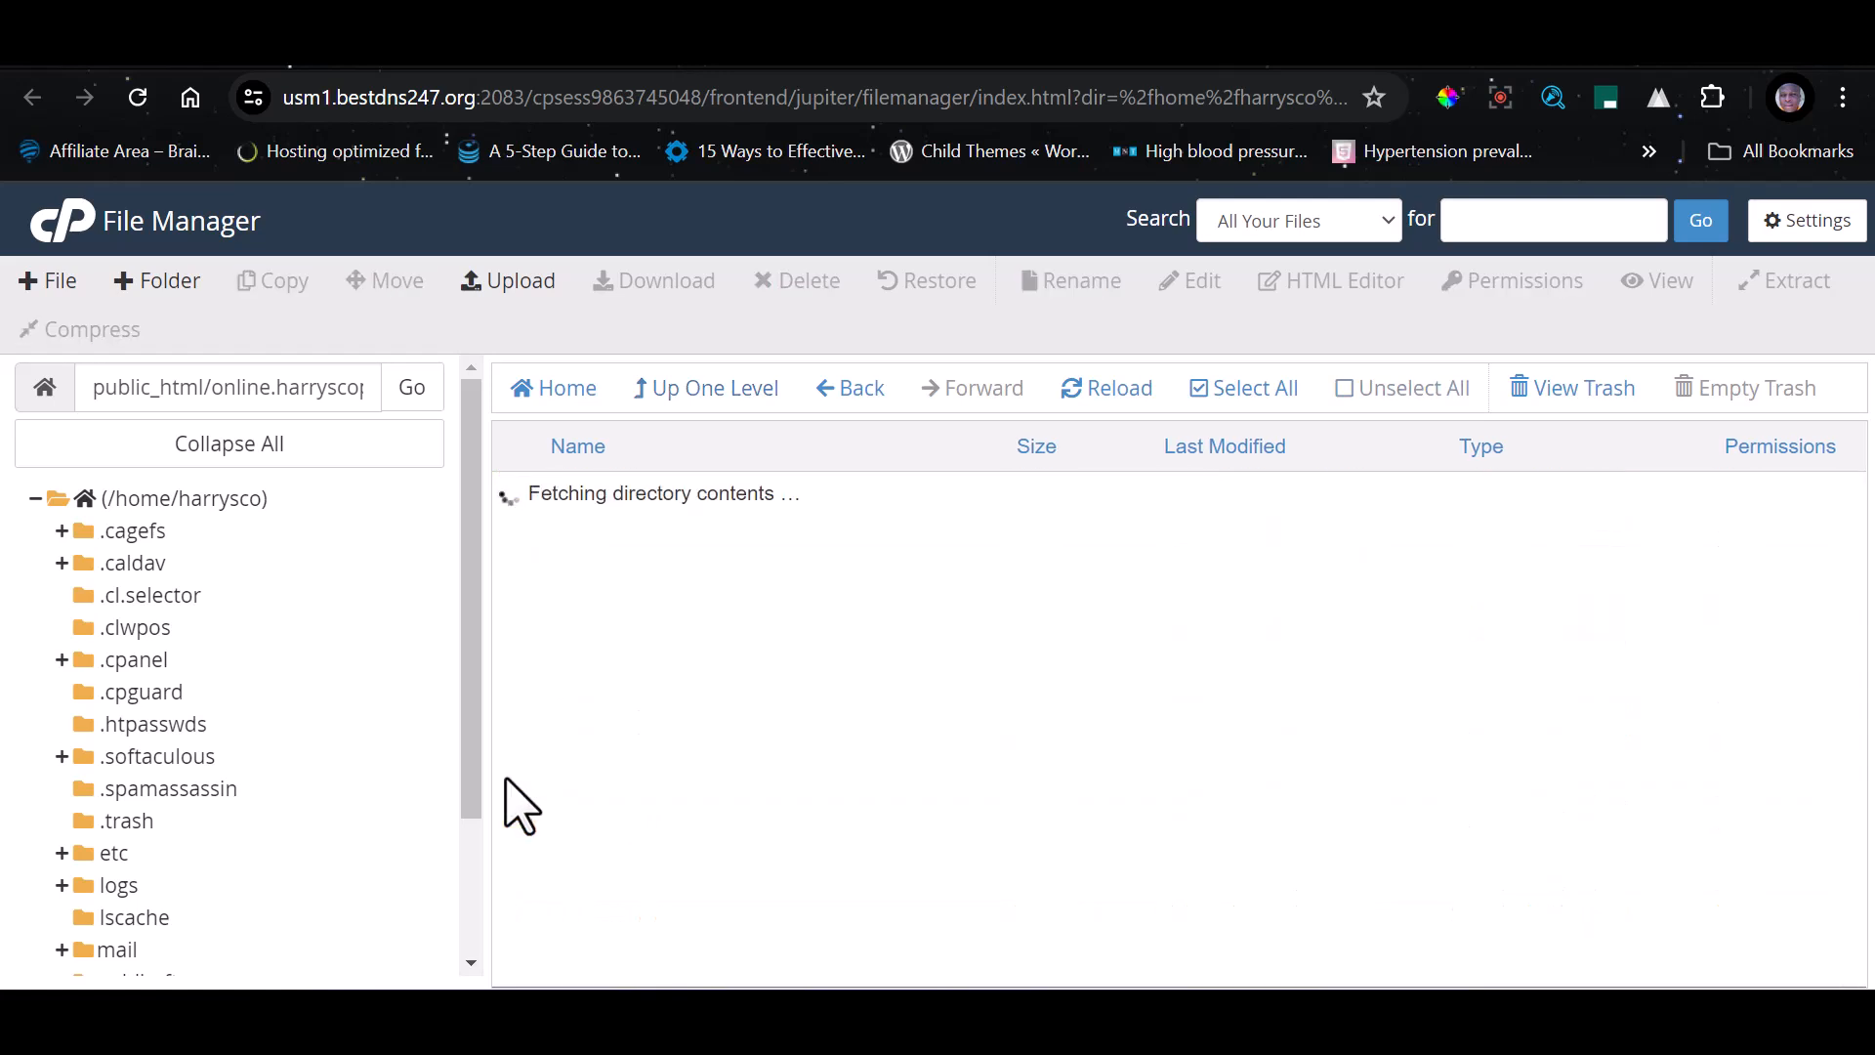
# Enter custom, assets, images and company inside temp to reach the folder holding certt.png
pyautogui.doubleClick(518, 543)
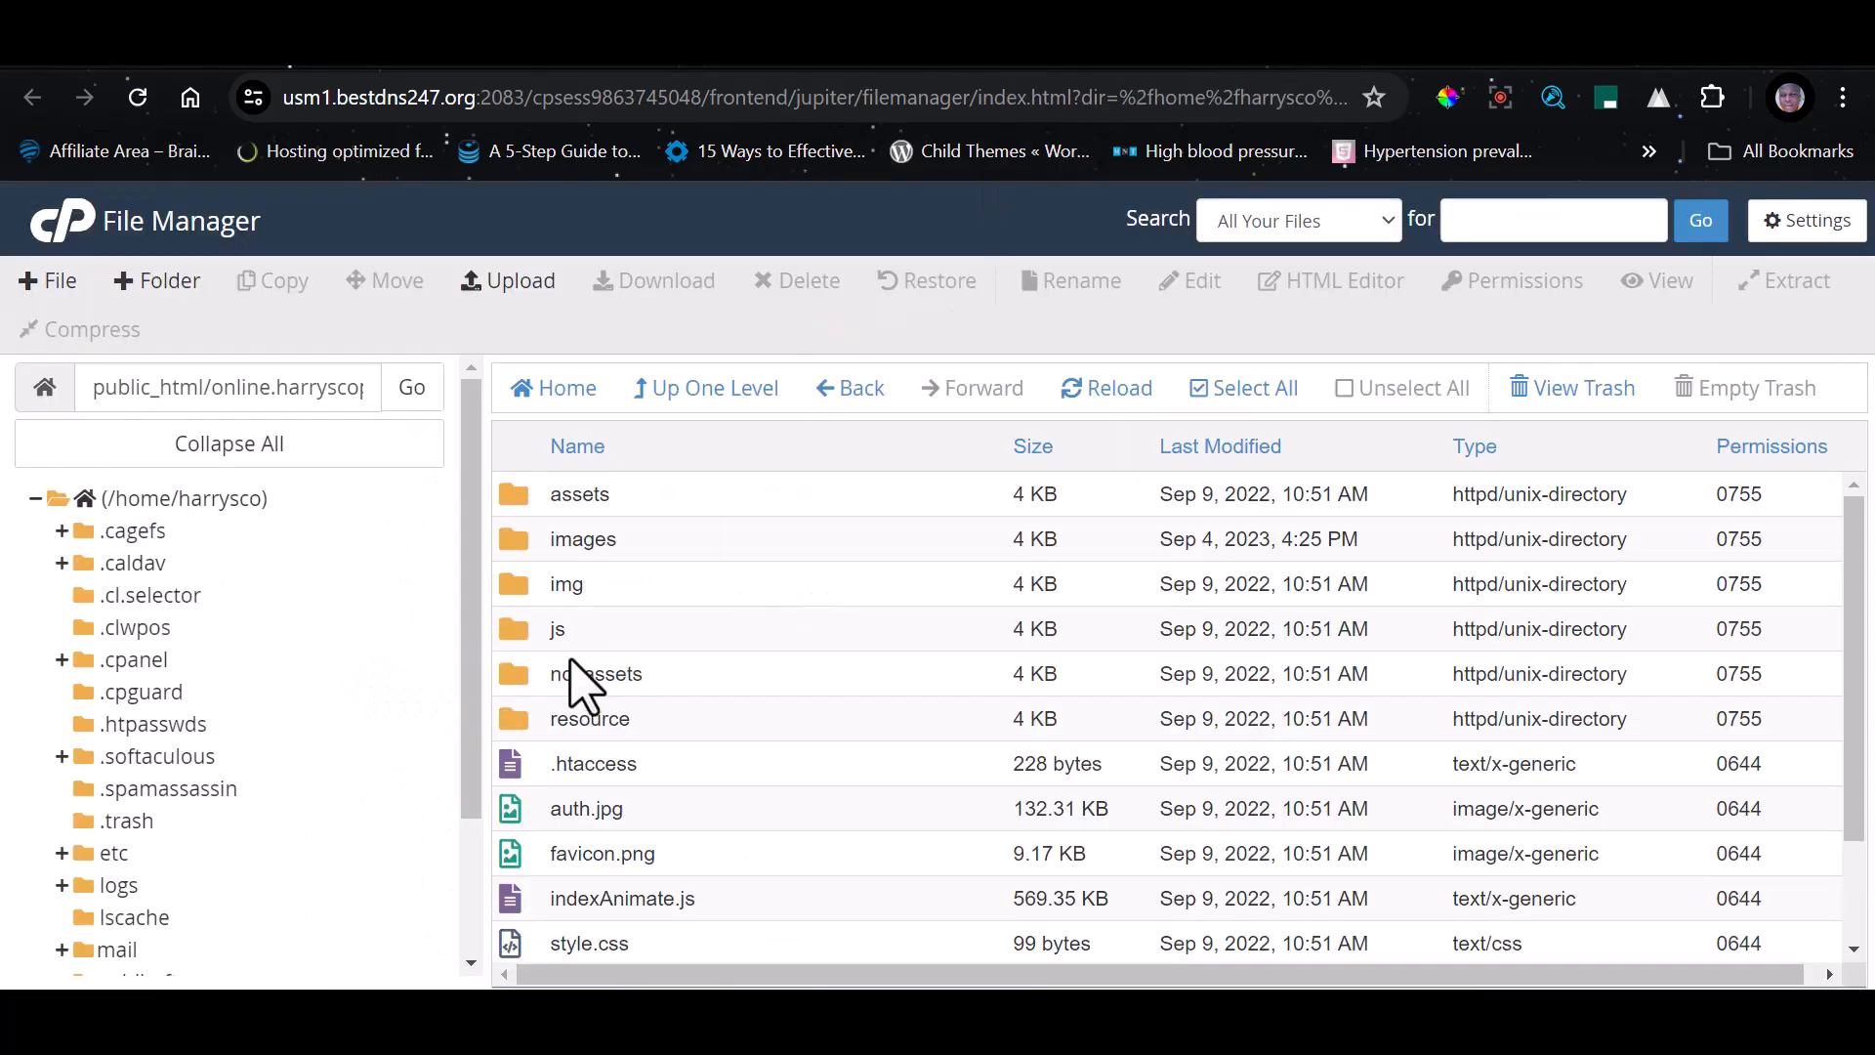
pyautogui.doubleClick(501, 504)
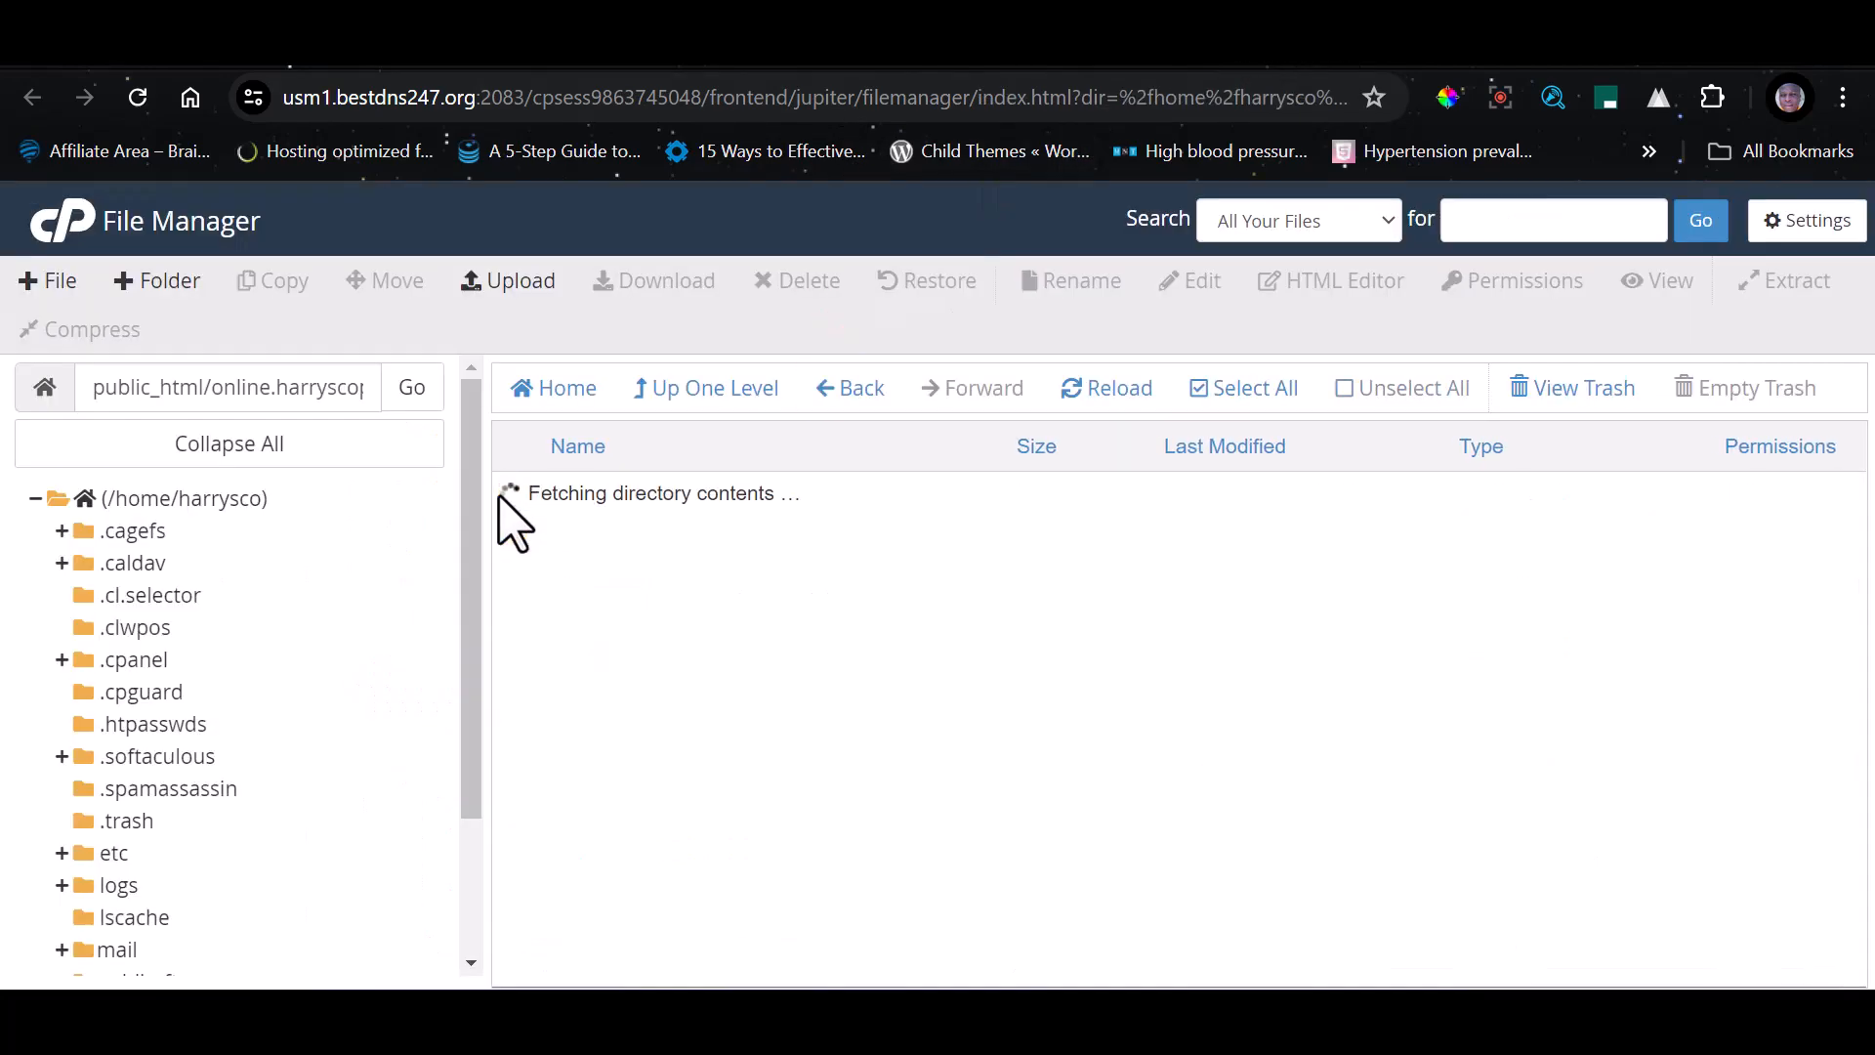
pyautogui.doubleClick(516, 625)
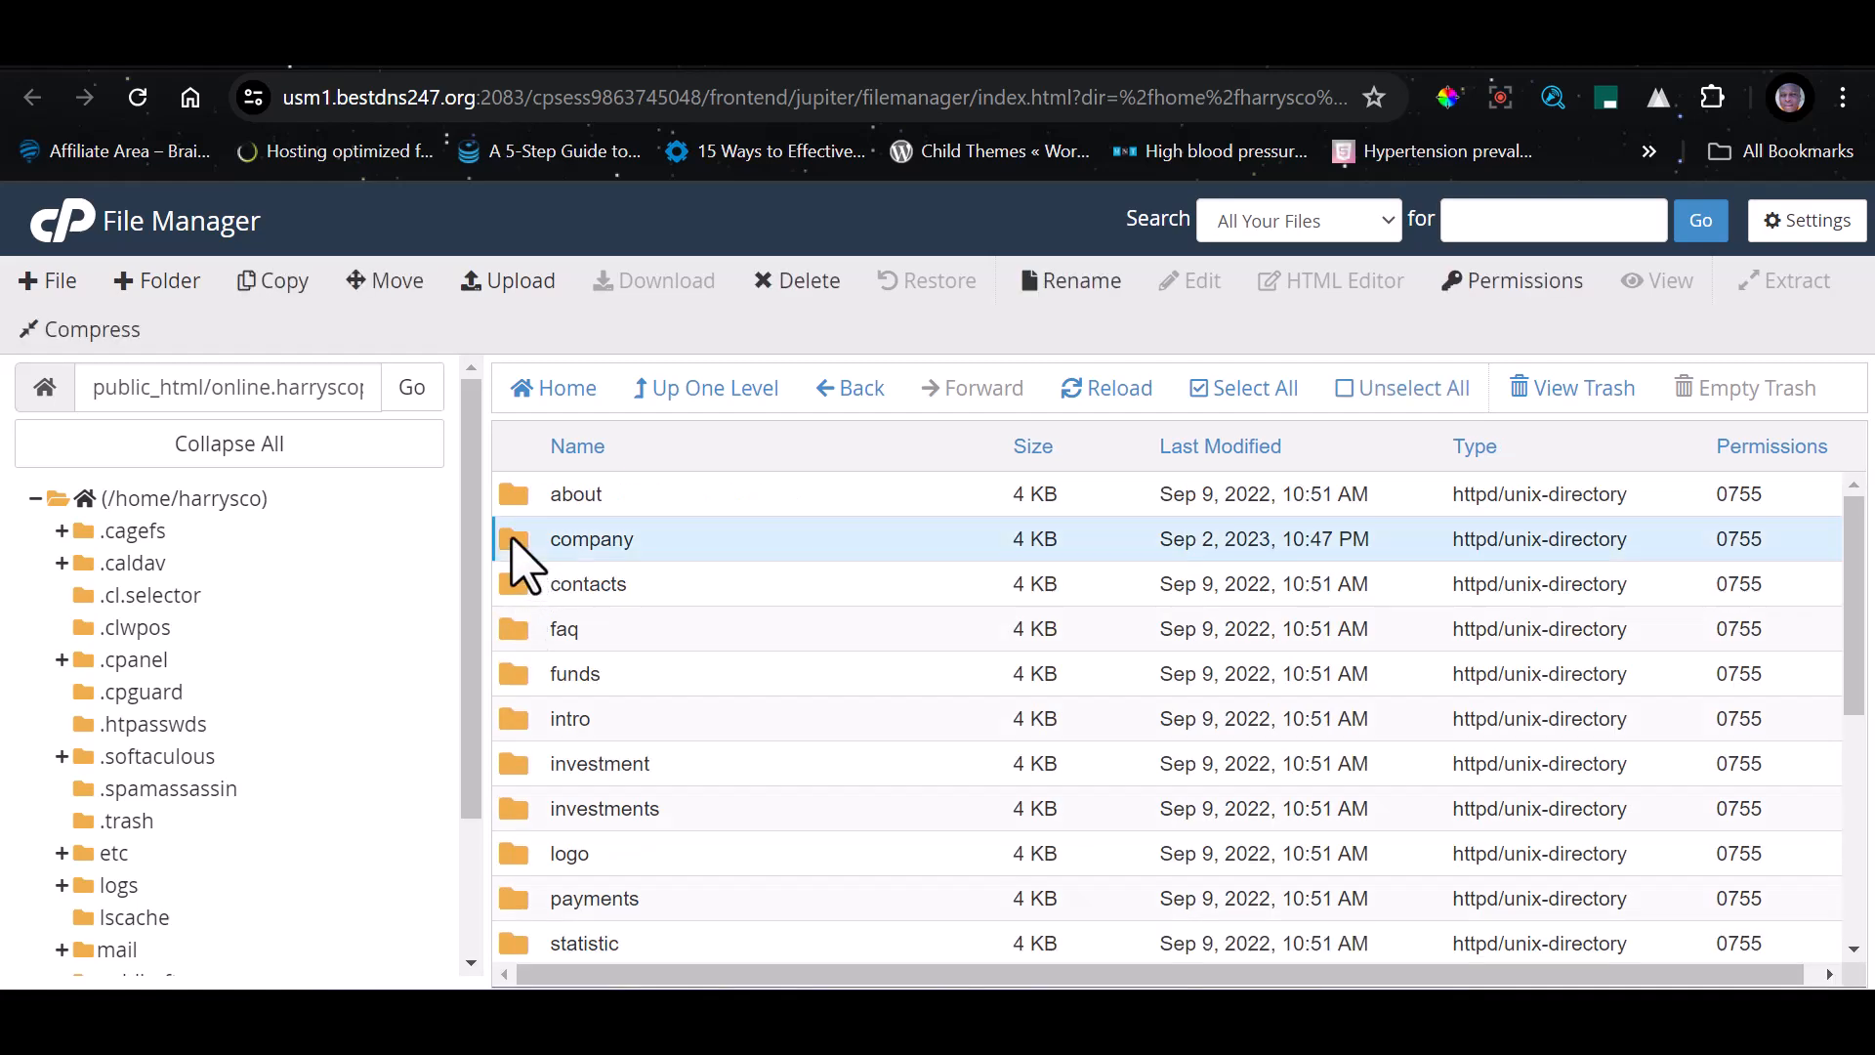
pyautogui.doubleClick(514, 542)
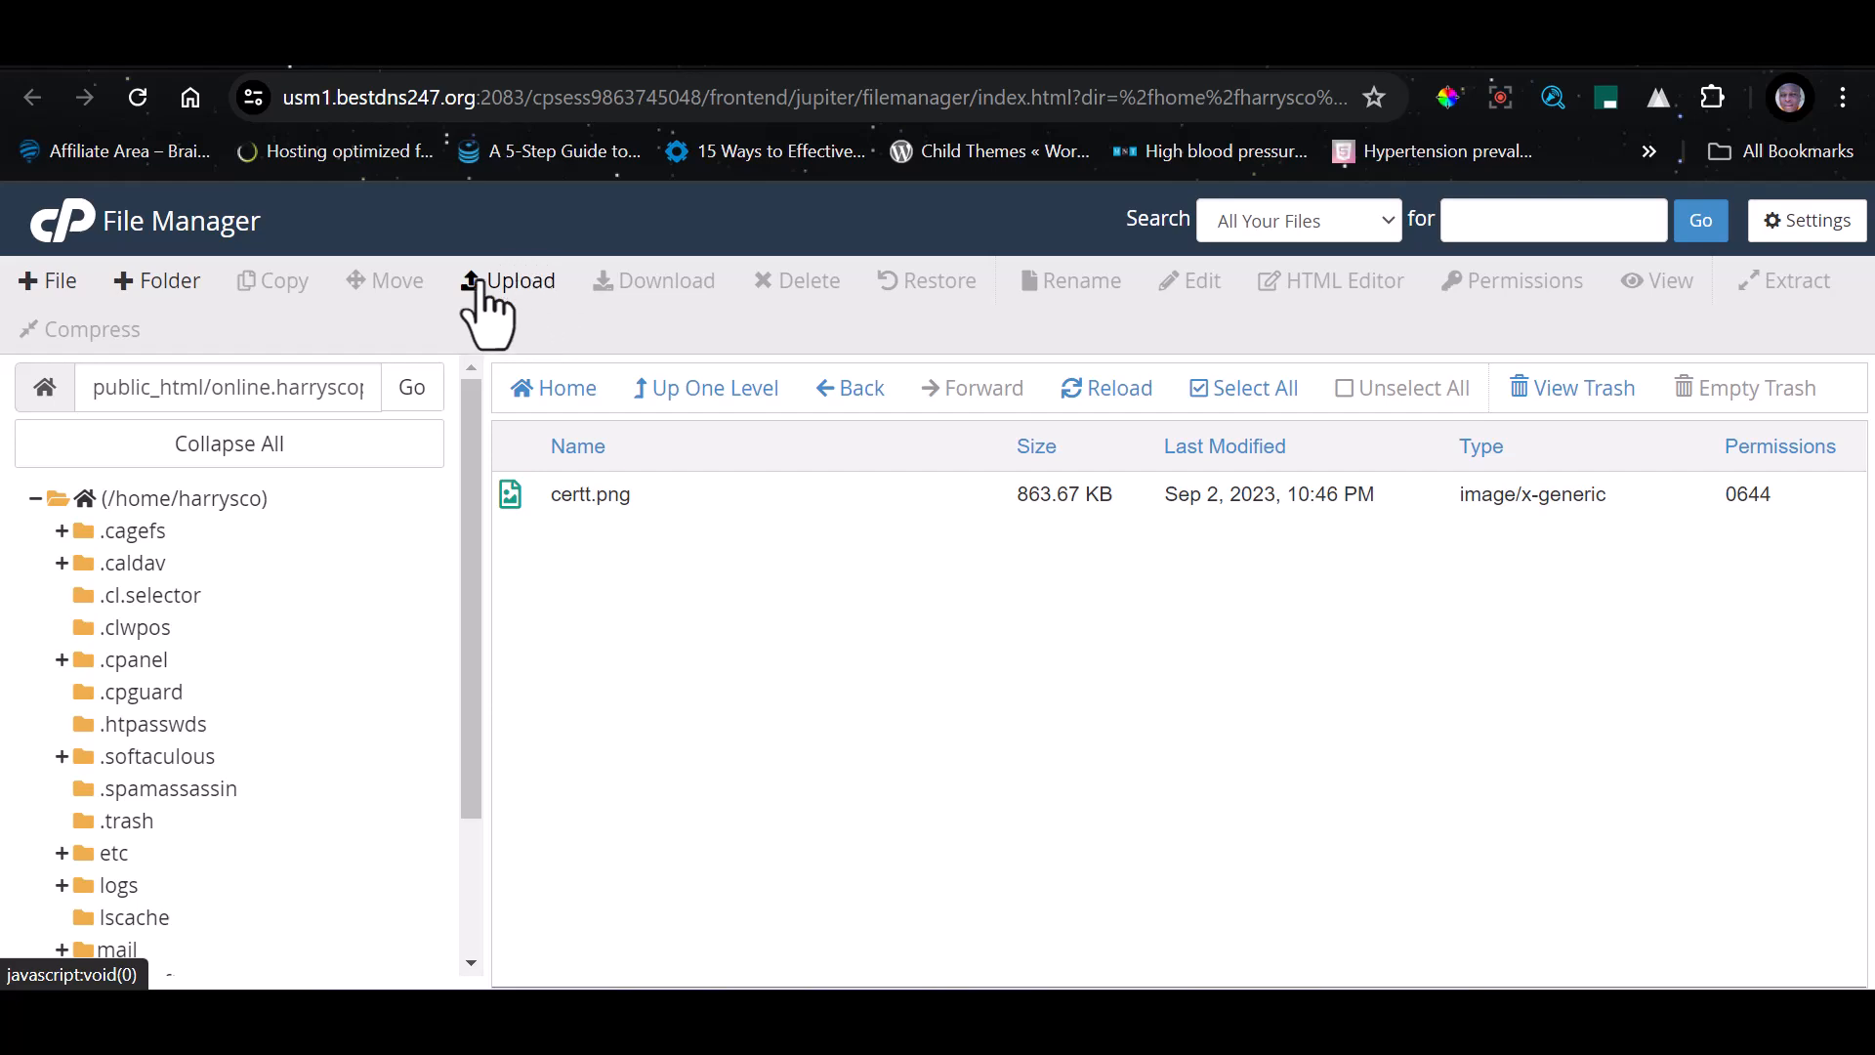
pyautogui.click(586, 496)
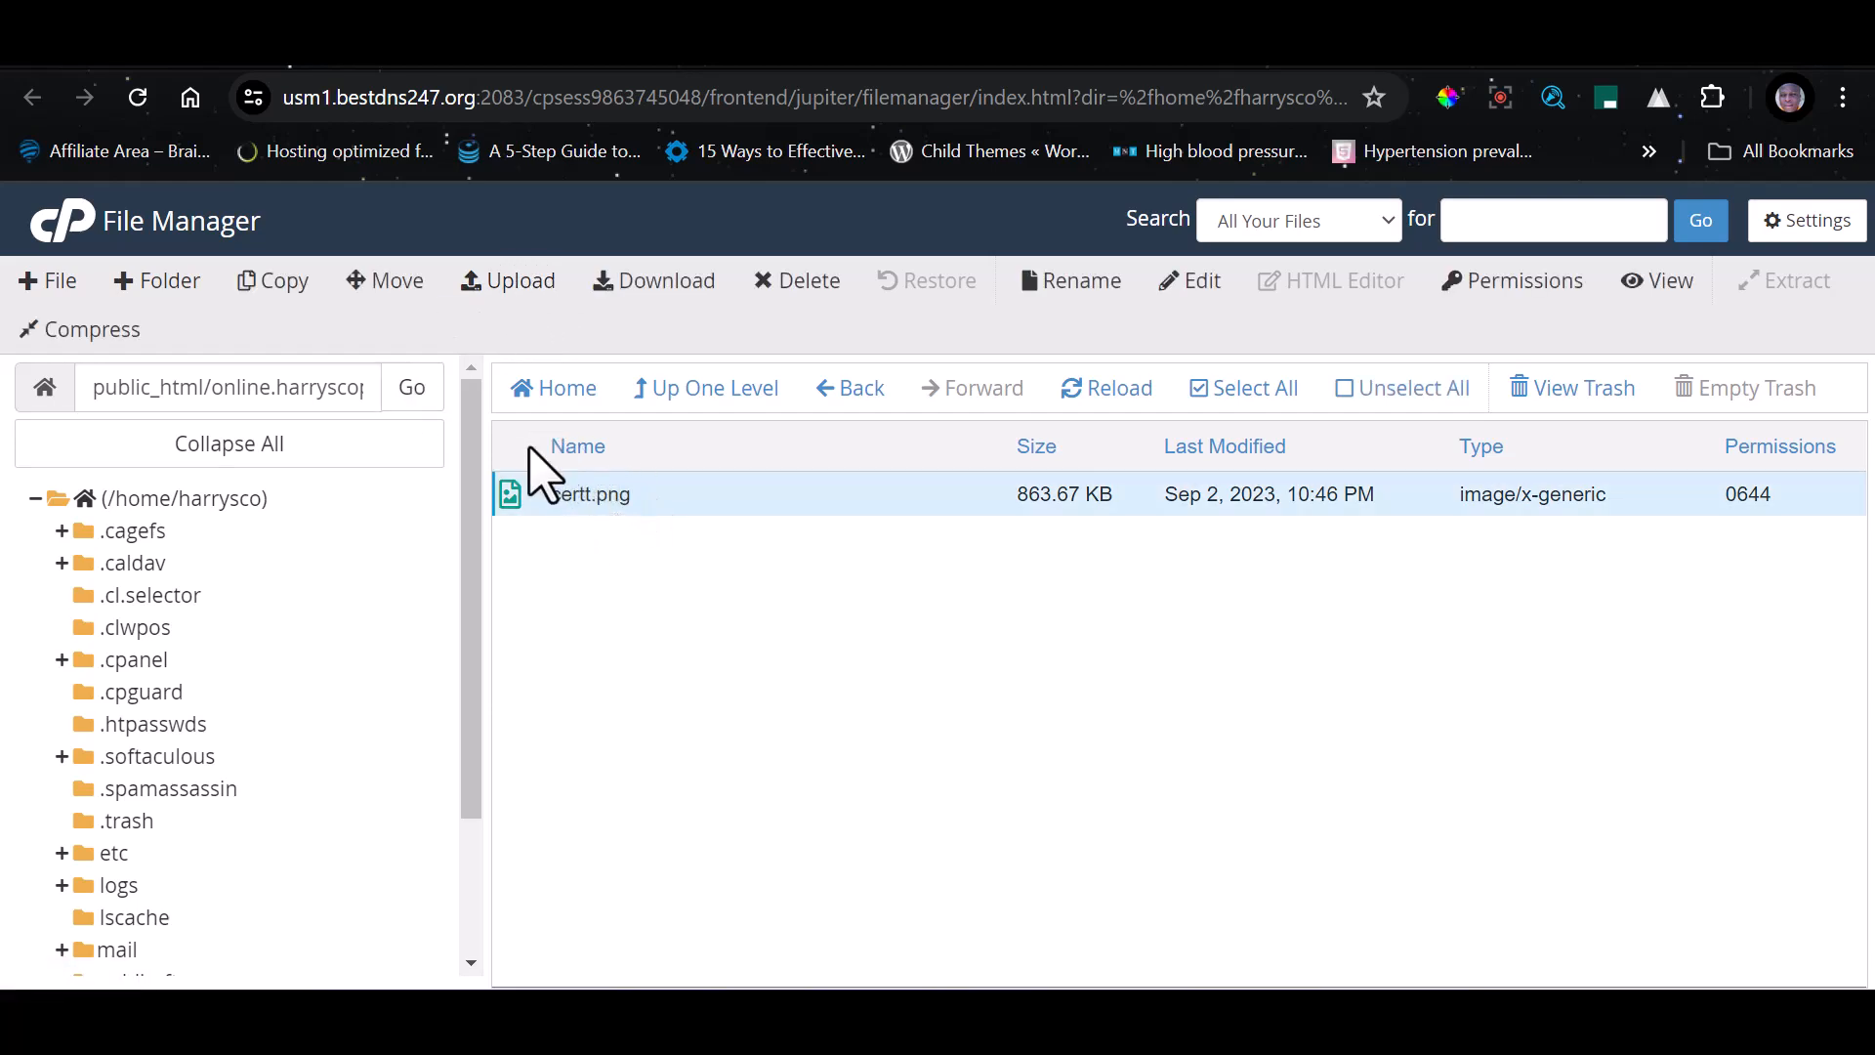
pyautogui.click(610, 500)
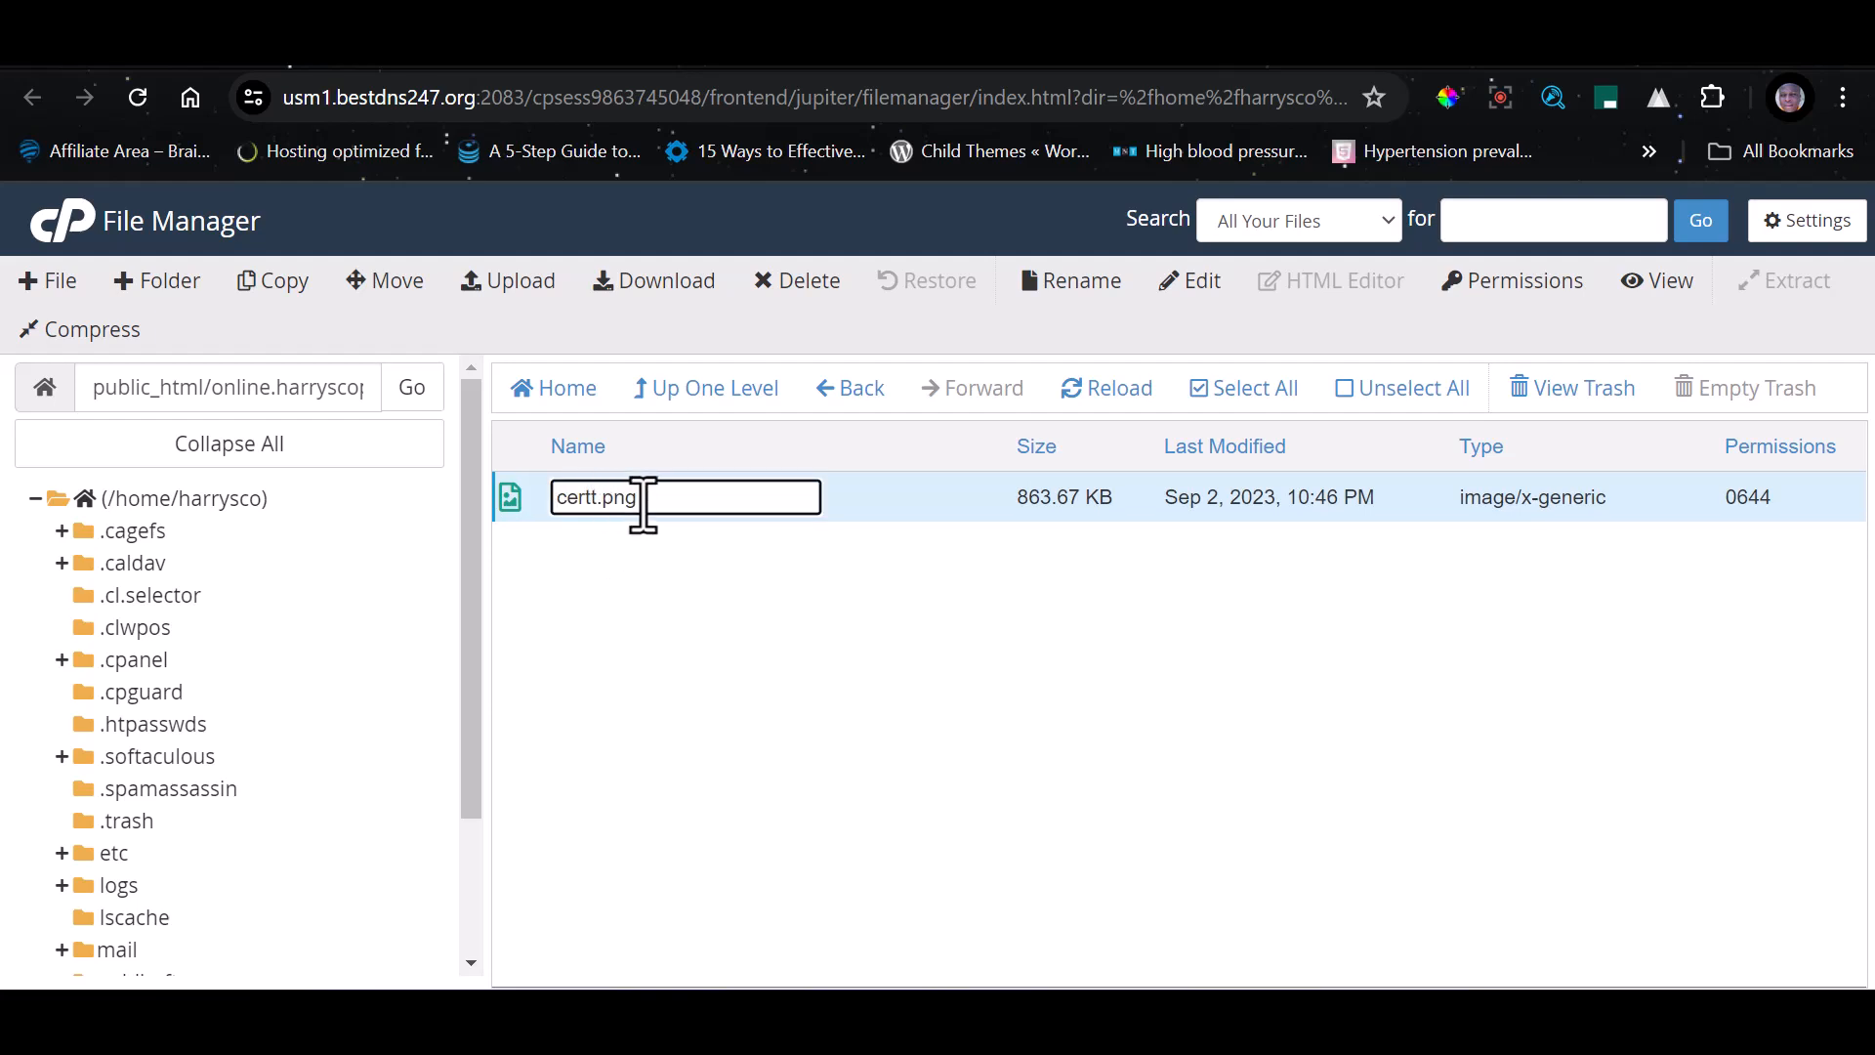
pyautogui.moveTo(643, 503); pyautogui.dragTo(556, 498)
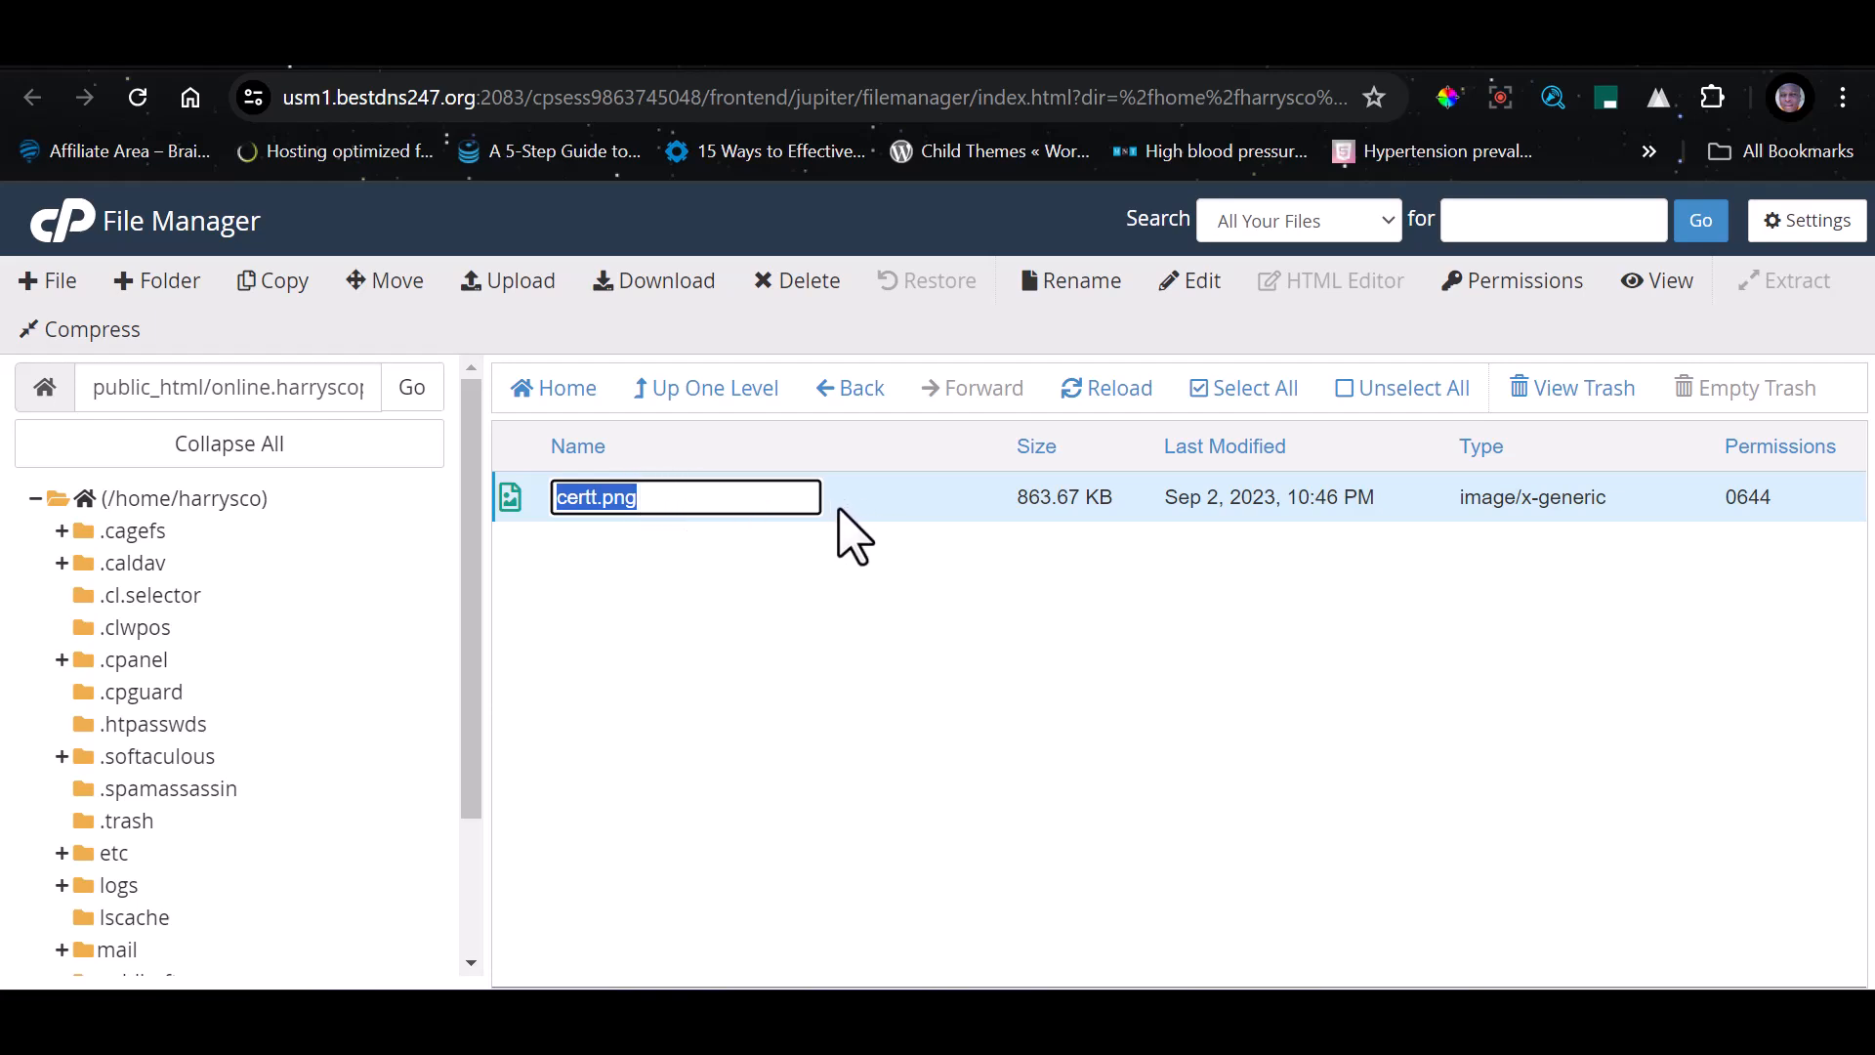
pyautogui.click(815, 534)
pyautogui.click(774, 508)
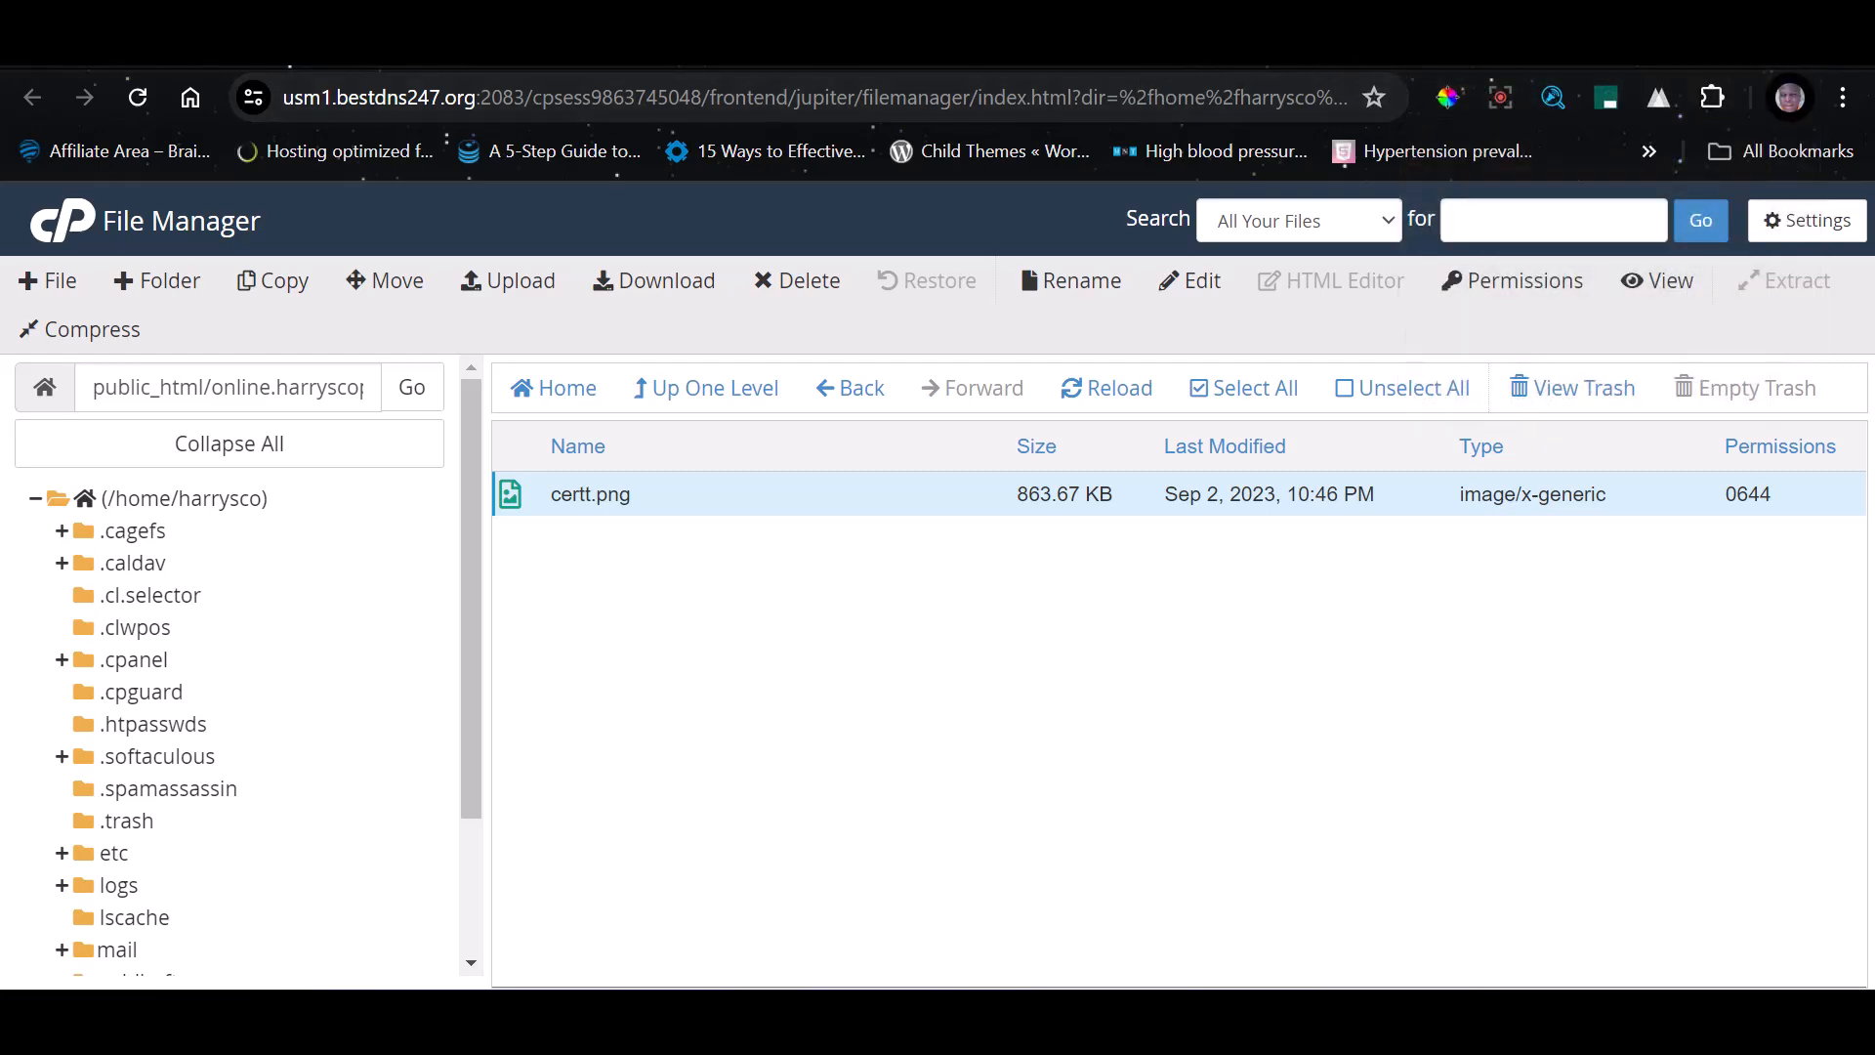
# Load the public home page at online.harryscopedigital.com.ng in place of the certificate image
pyautogui.click(1499, 44)
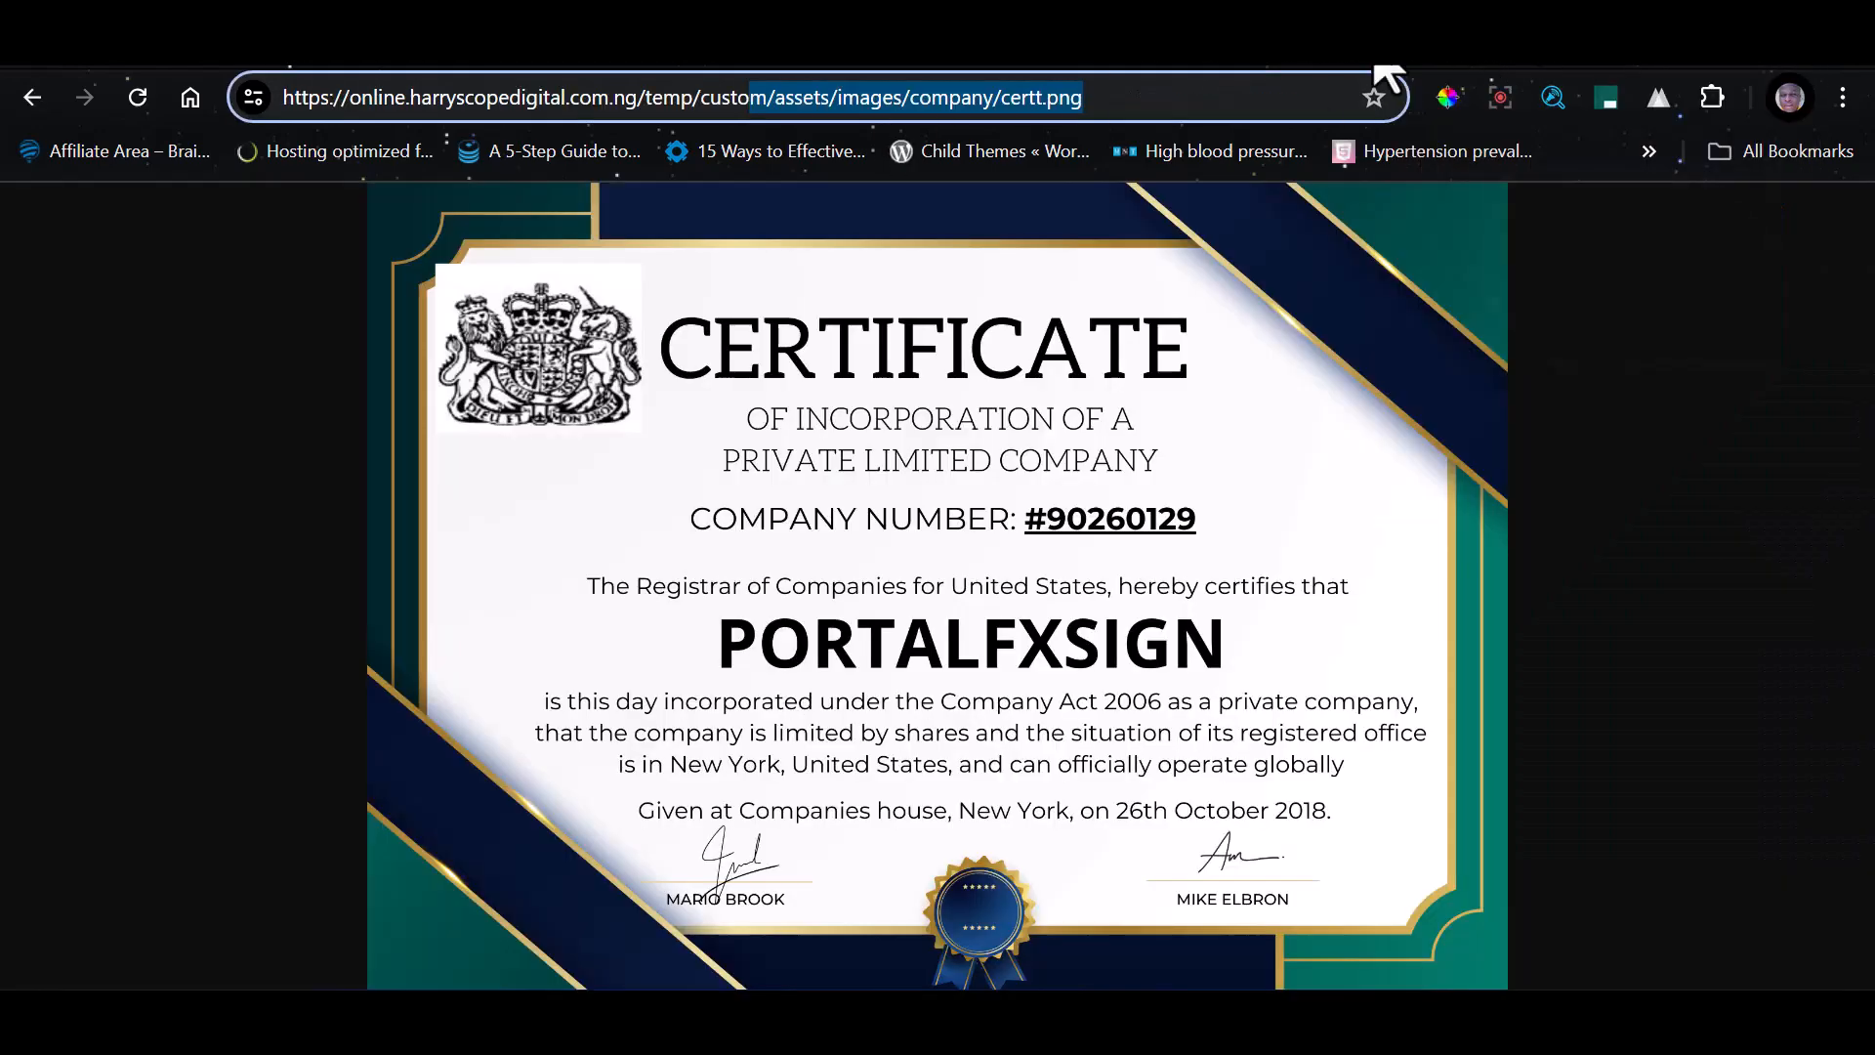
pyautogui.press('BackSpace')
pyautogui.press('BackSpace')
pyautogui.press('BackSpace')
pyautogui.press('BackSpace')
pyautogui.press('BackSpace')
pyautogui.press('BackSpace')
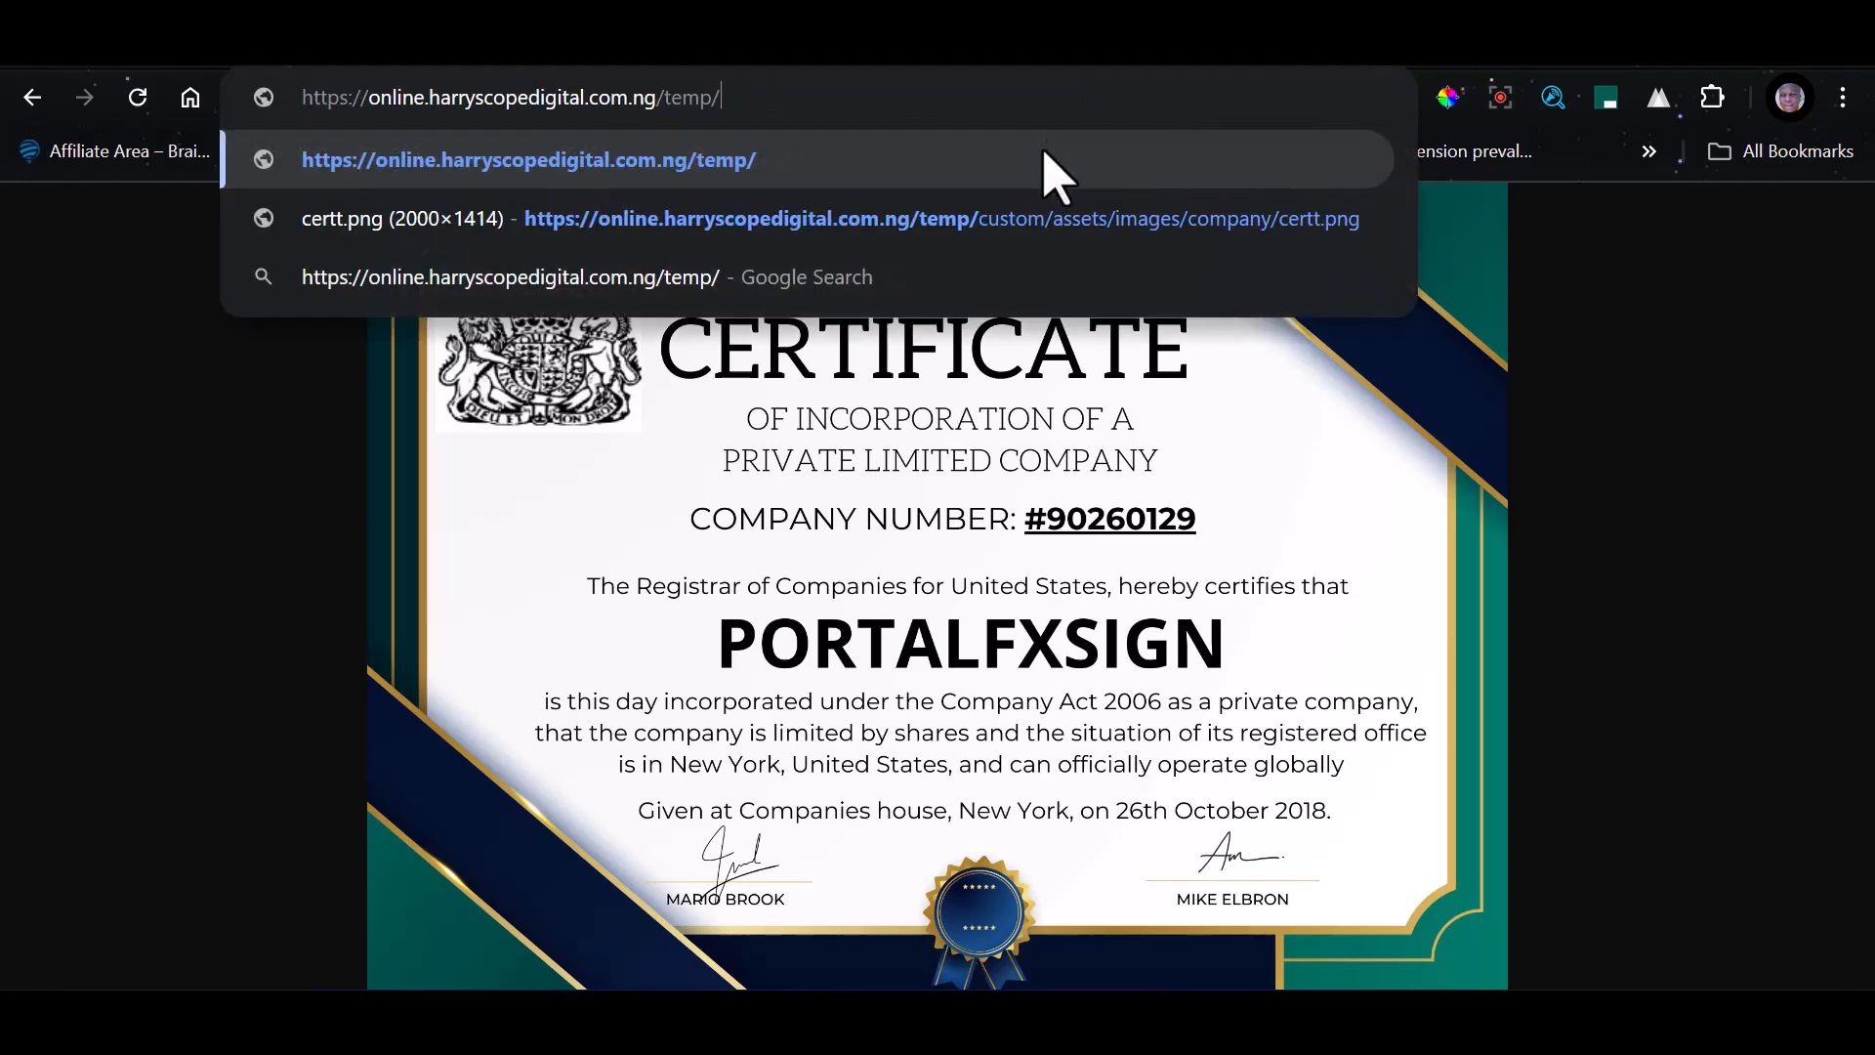
pyautogui.press('BackSpace')
pyautogui.press('BackSpace')
pyautogui.press('BackSpace')
pyautogui.press('BackSpace')
pyautogui.press('BackSpace')
pyautogui.press('BackSpace')
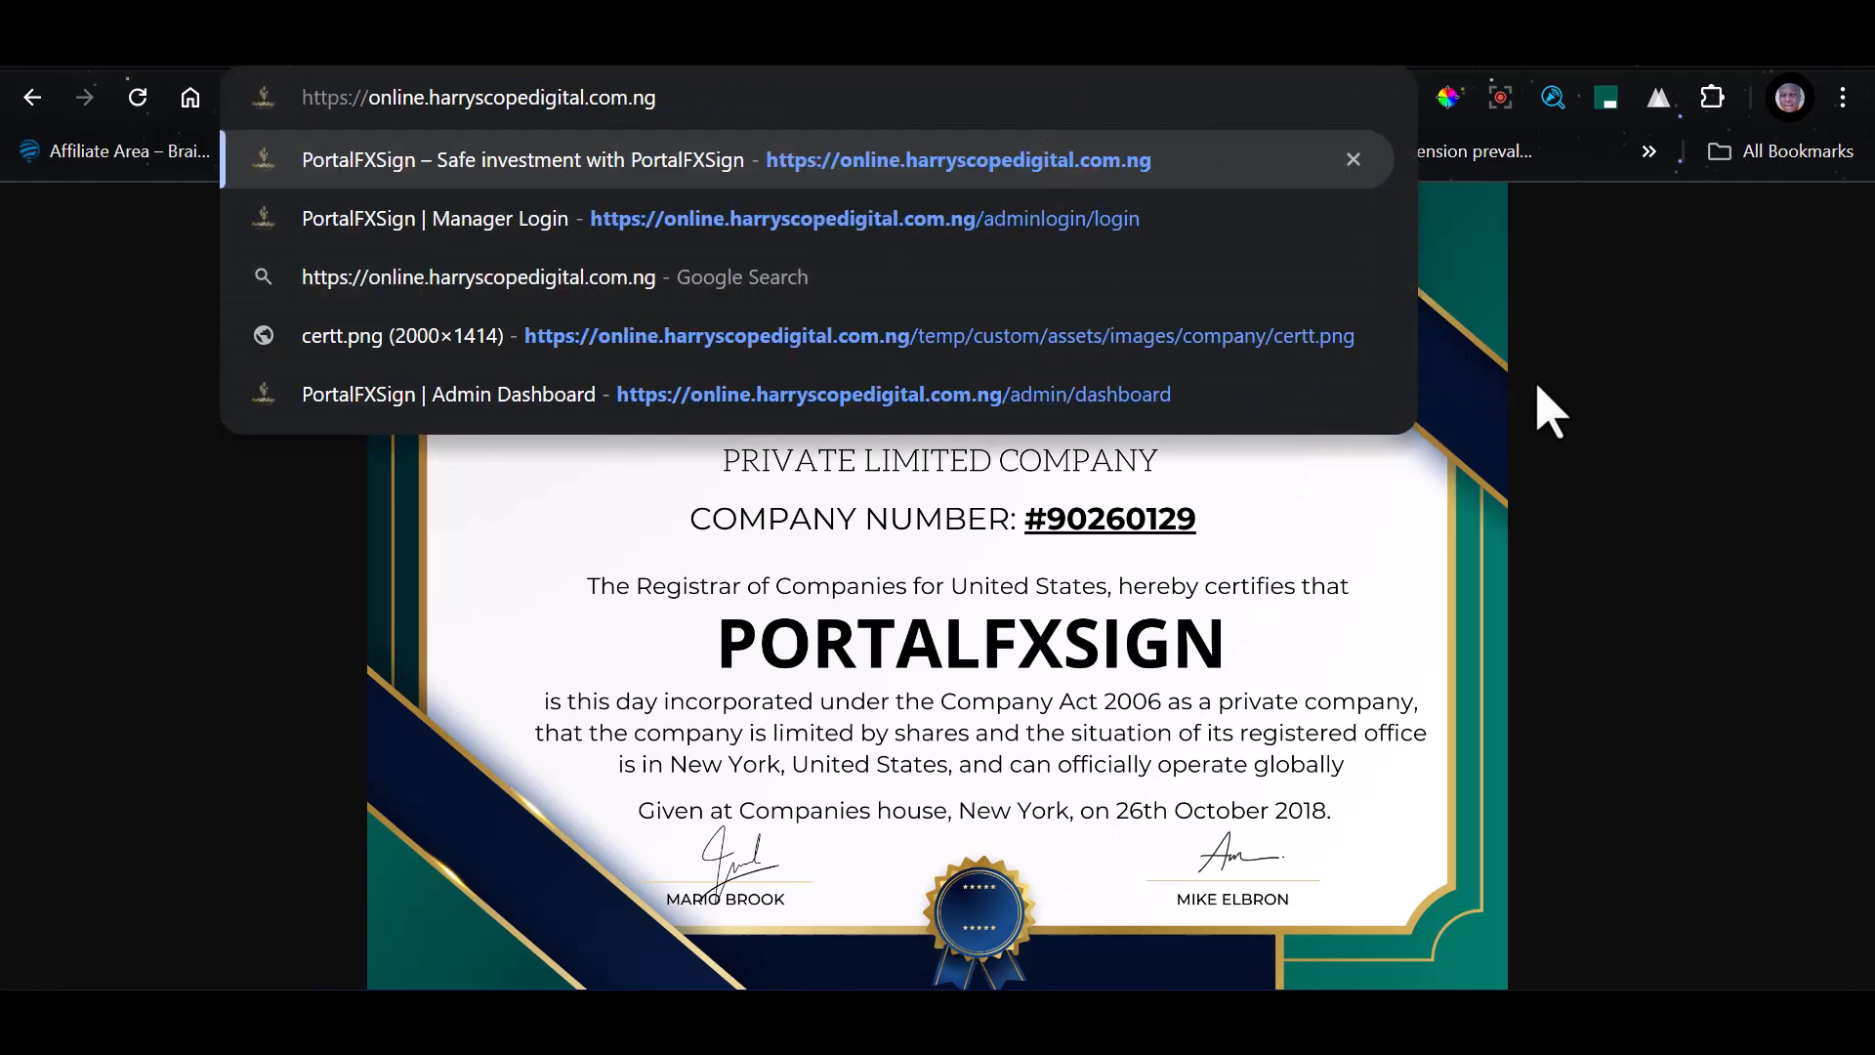
pyautogui.press('Return')
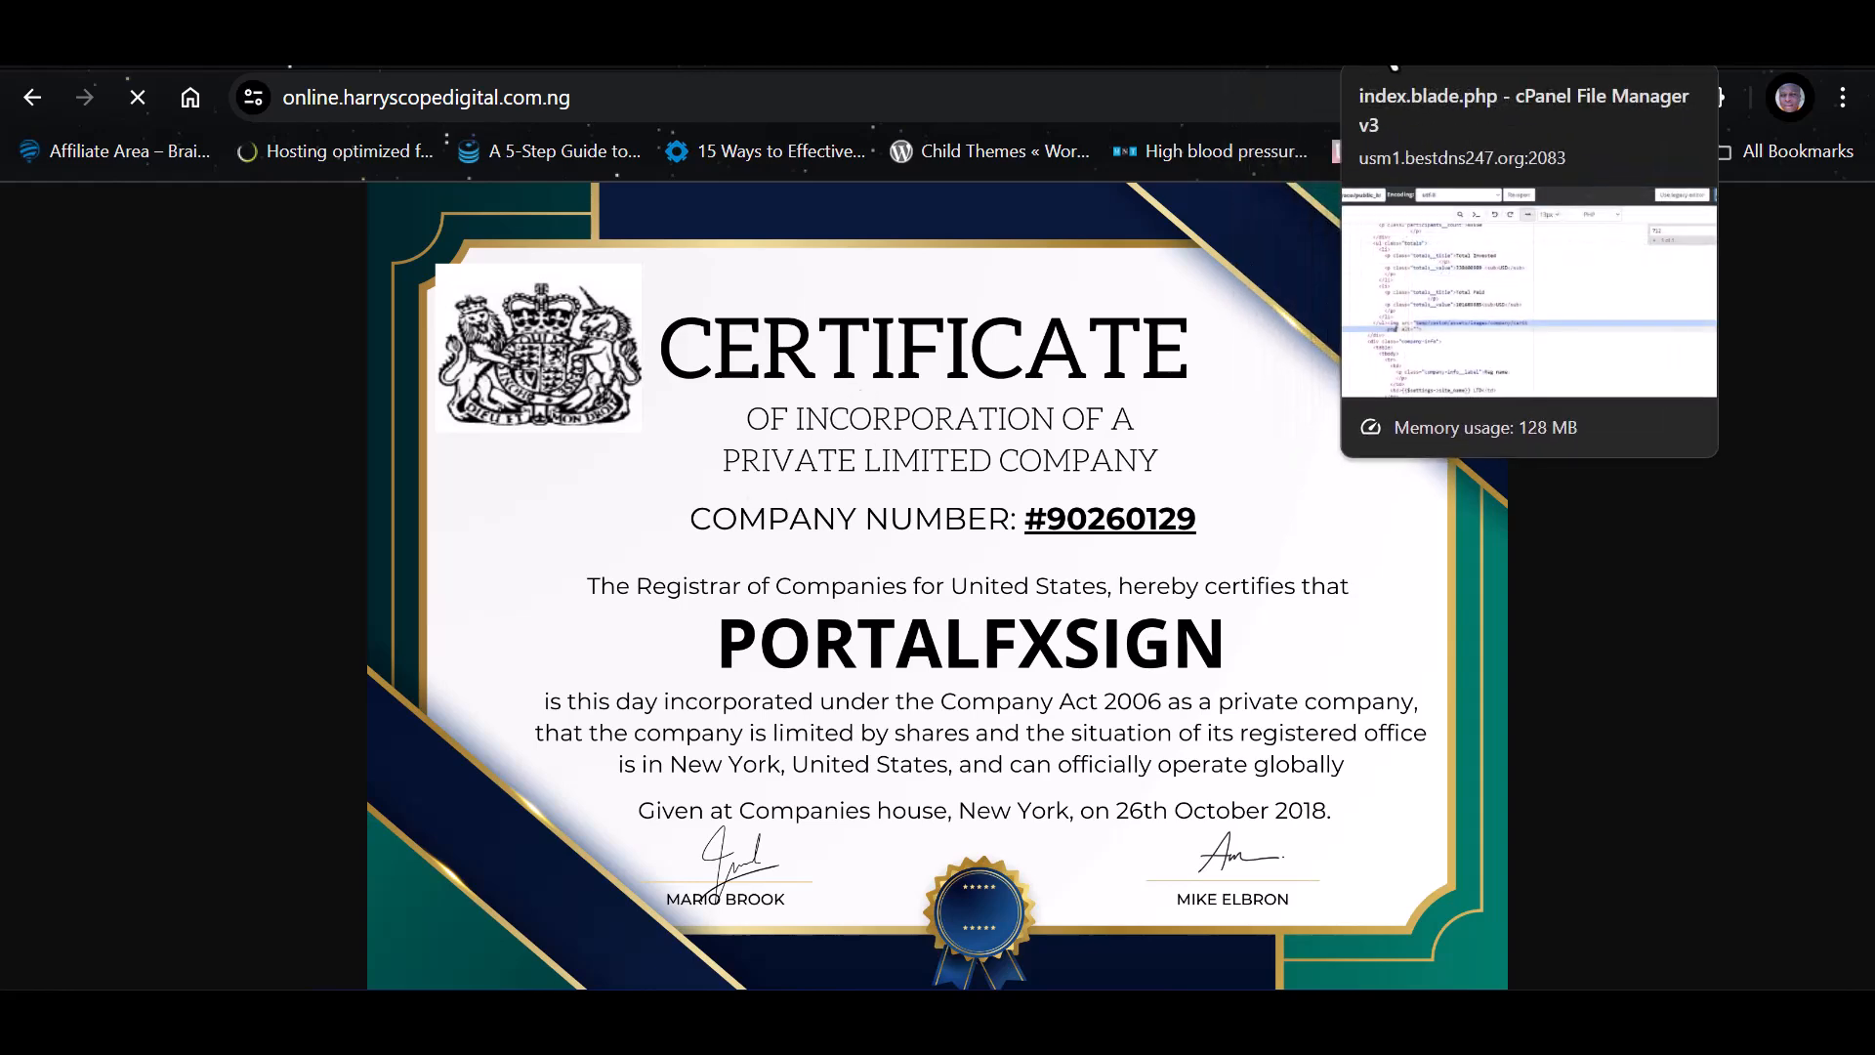
# Check the certificate block in index.blade.php, then return File Manager to the site's root folder and open resources
pyautogui.click(1357, 64)
pyautogui.scroll(6, 580, 542)
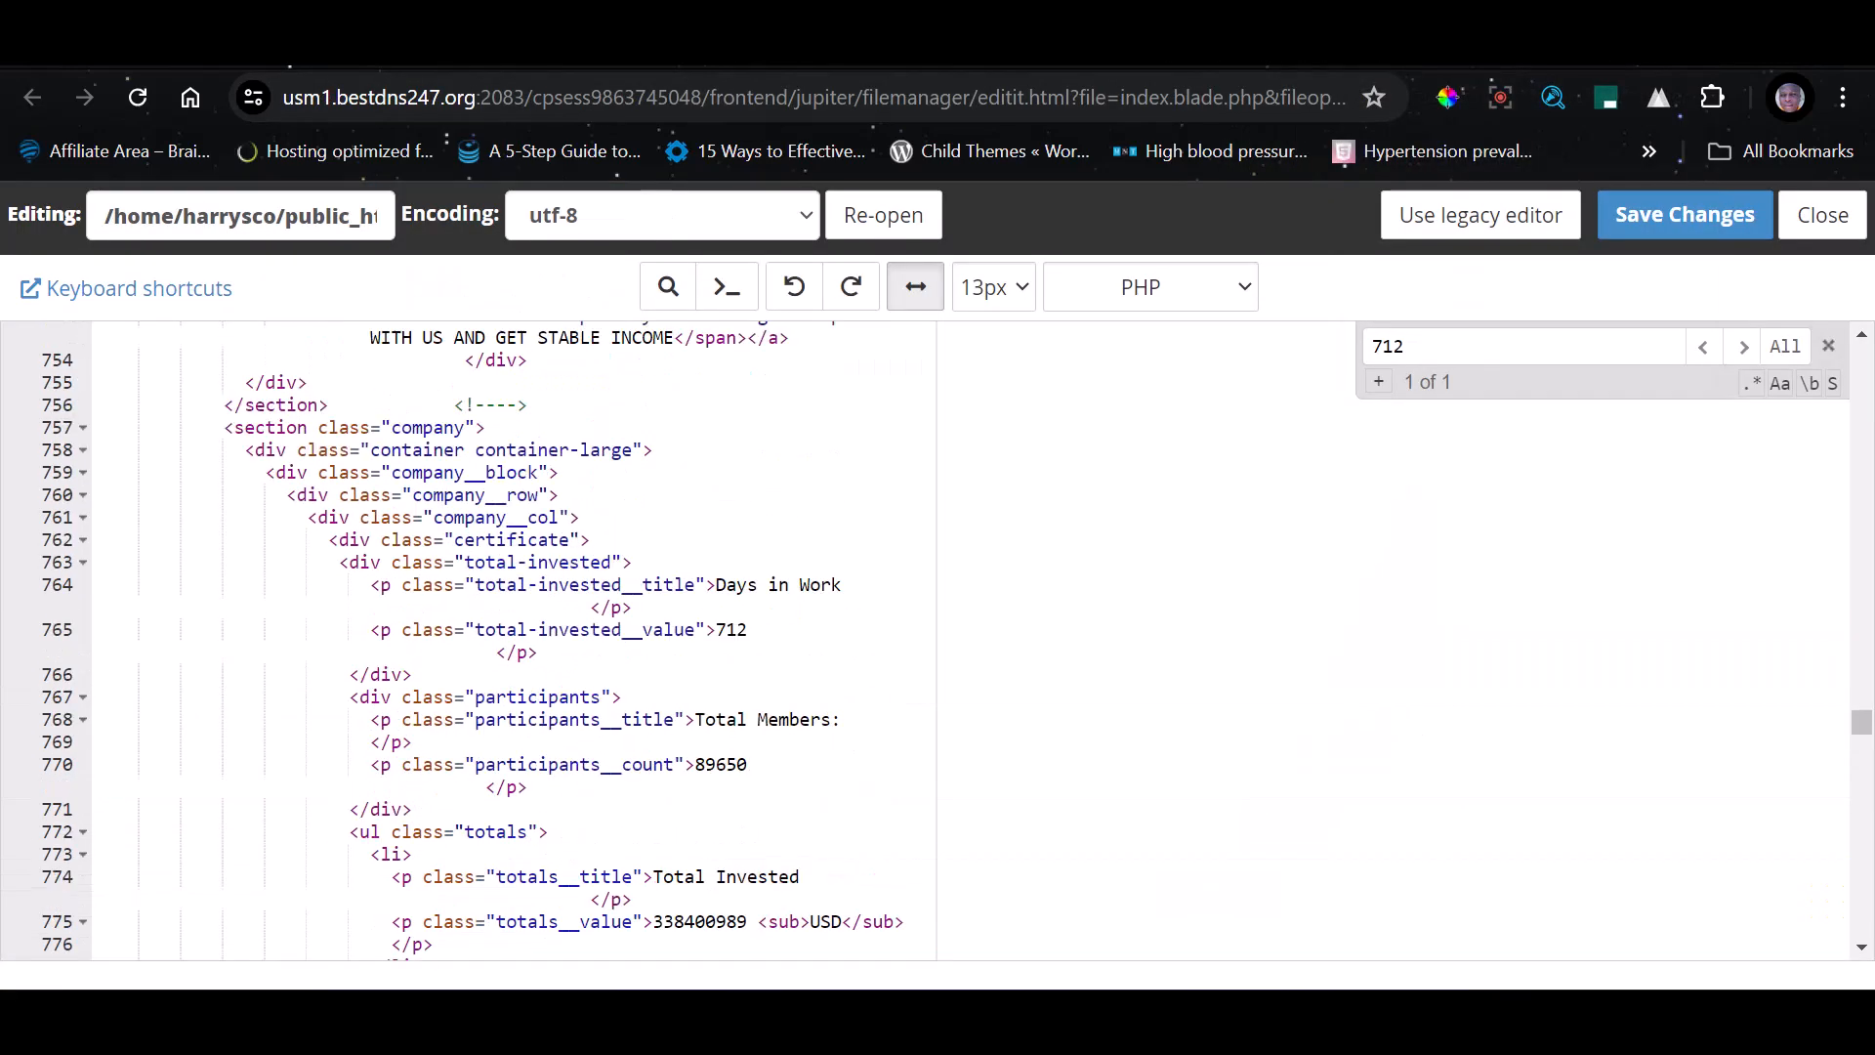
pyautogui.click(1367, 44)
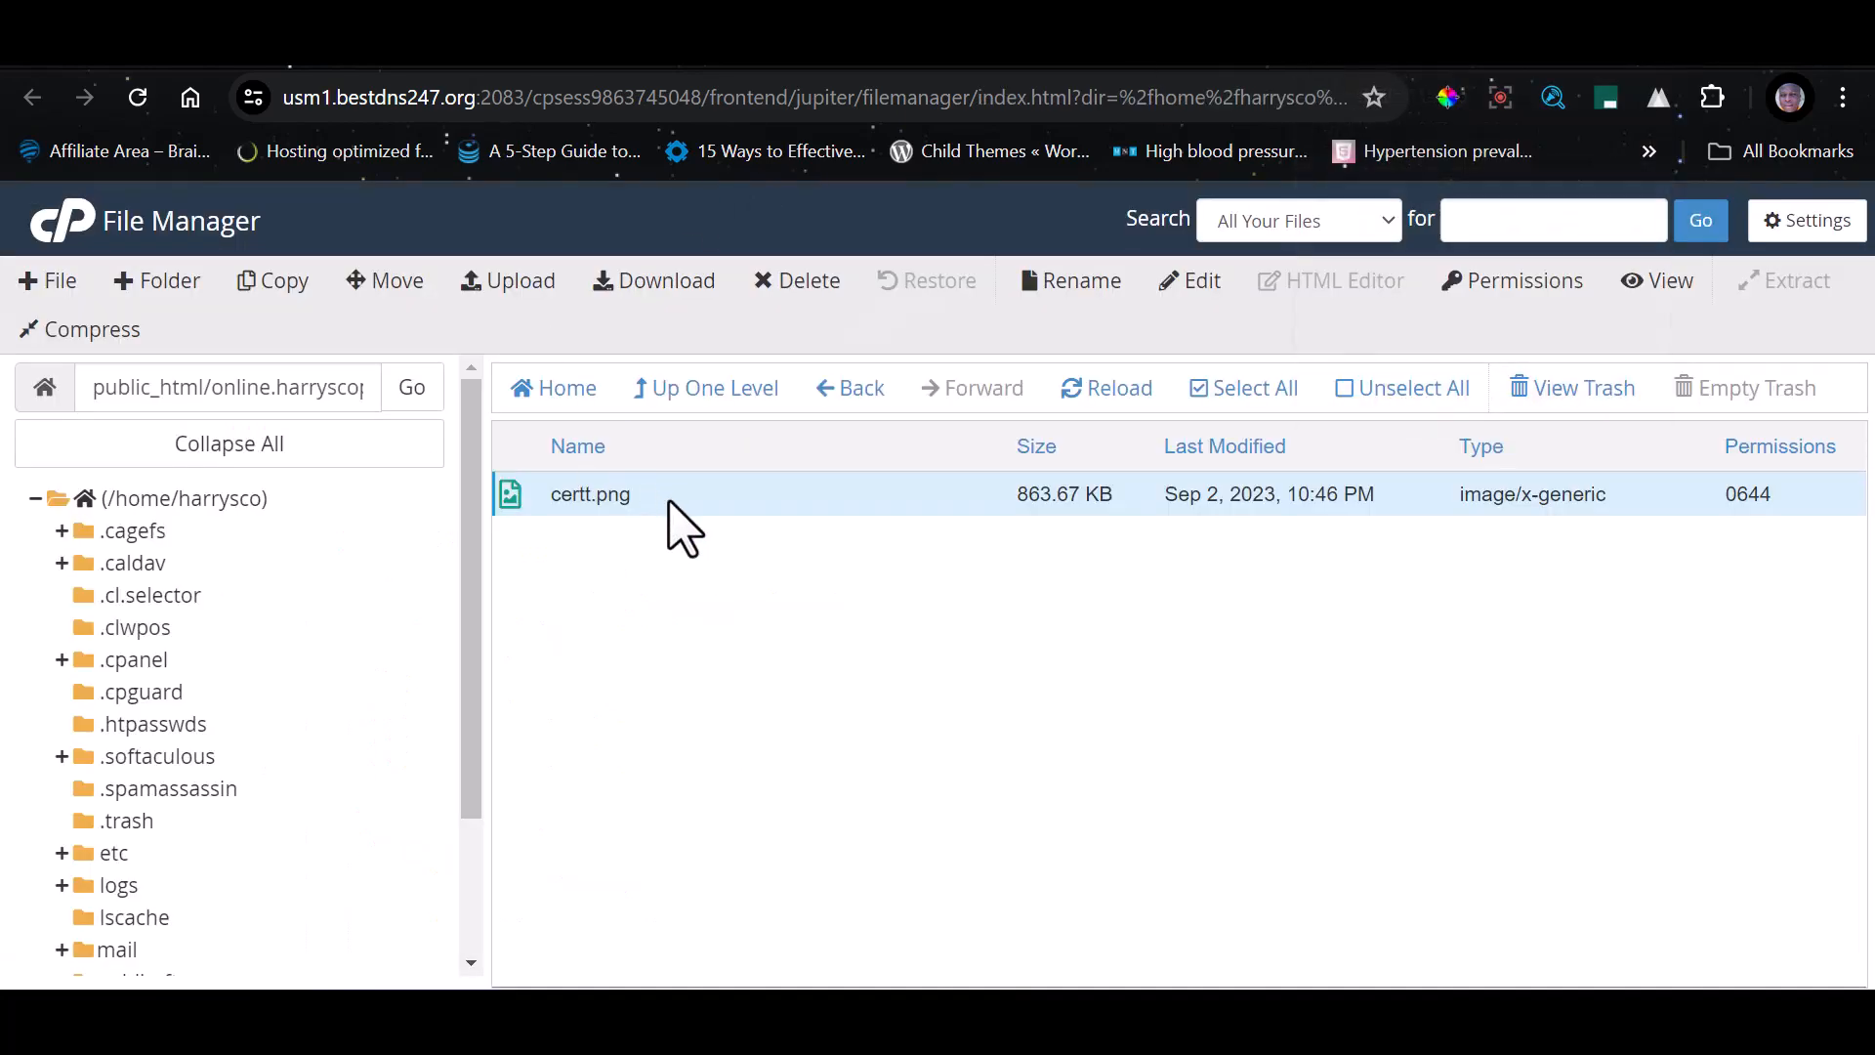
pyautogui.click(706, 389)
pyautogui.click(712, 392)
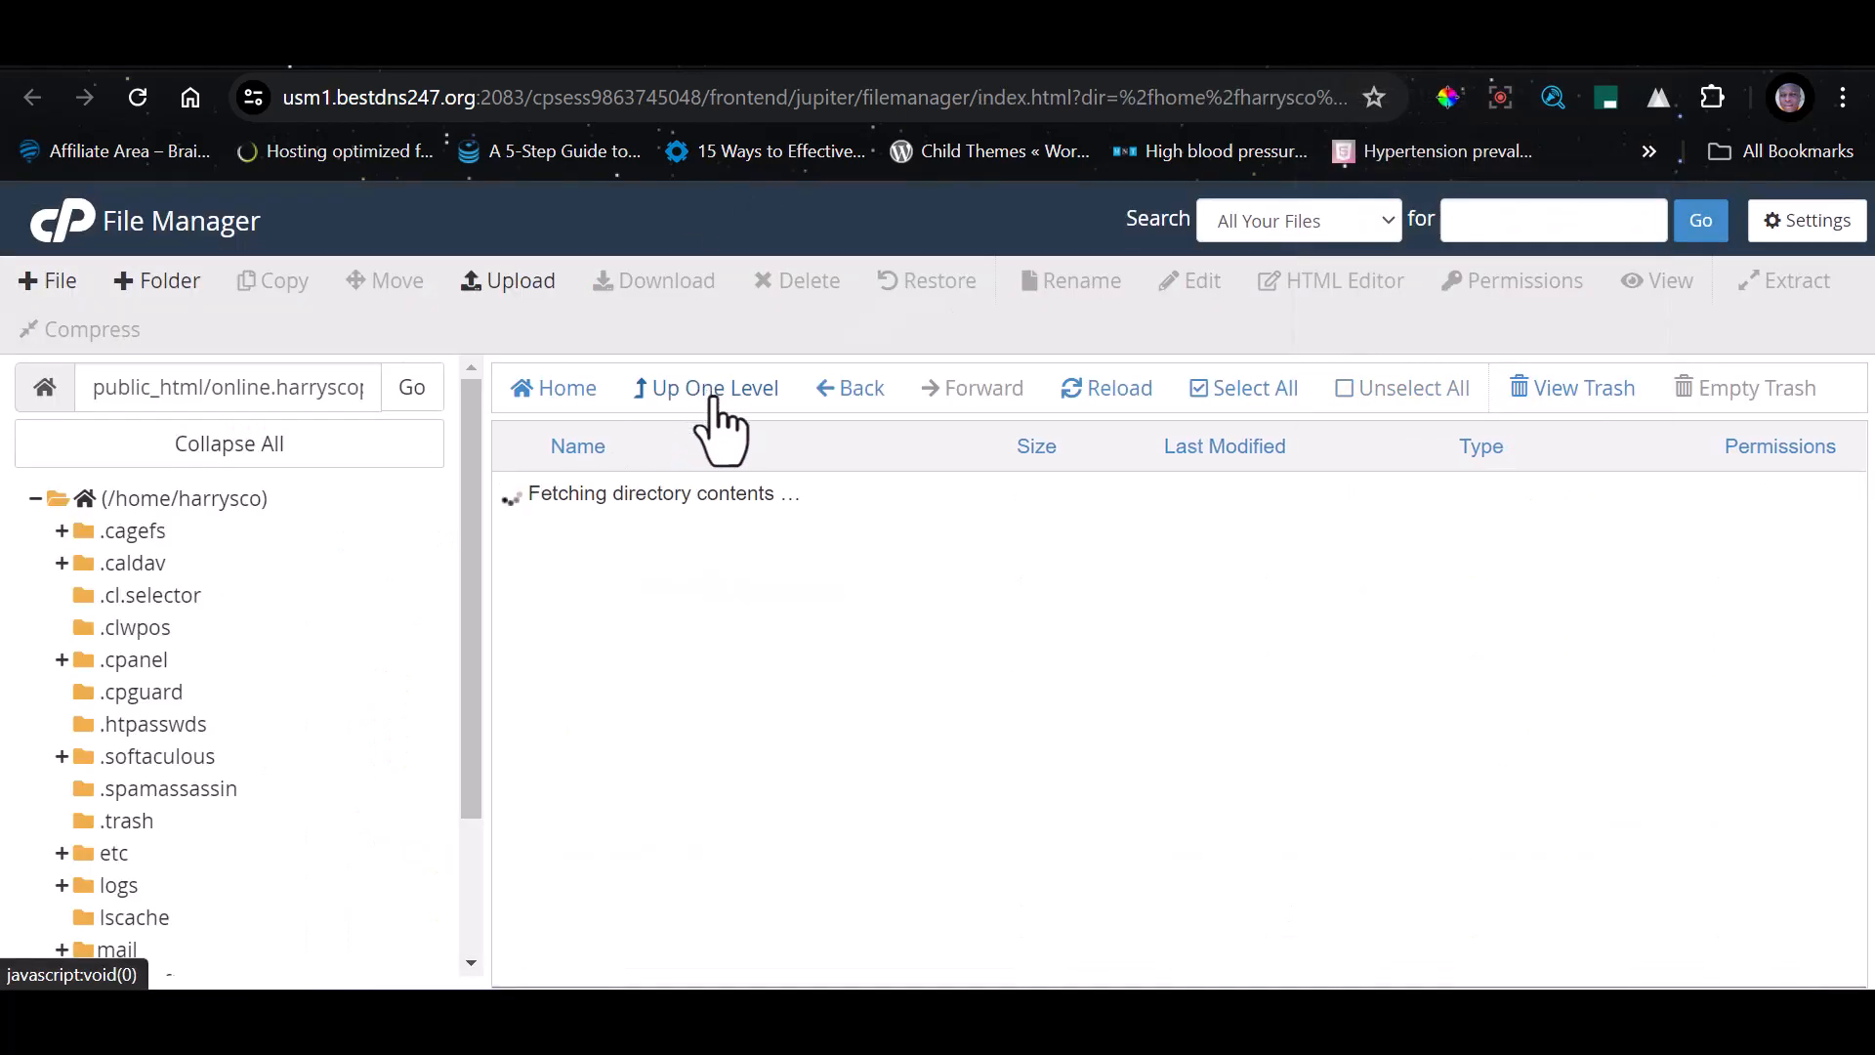
pyautogui.click(733, 395)
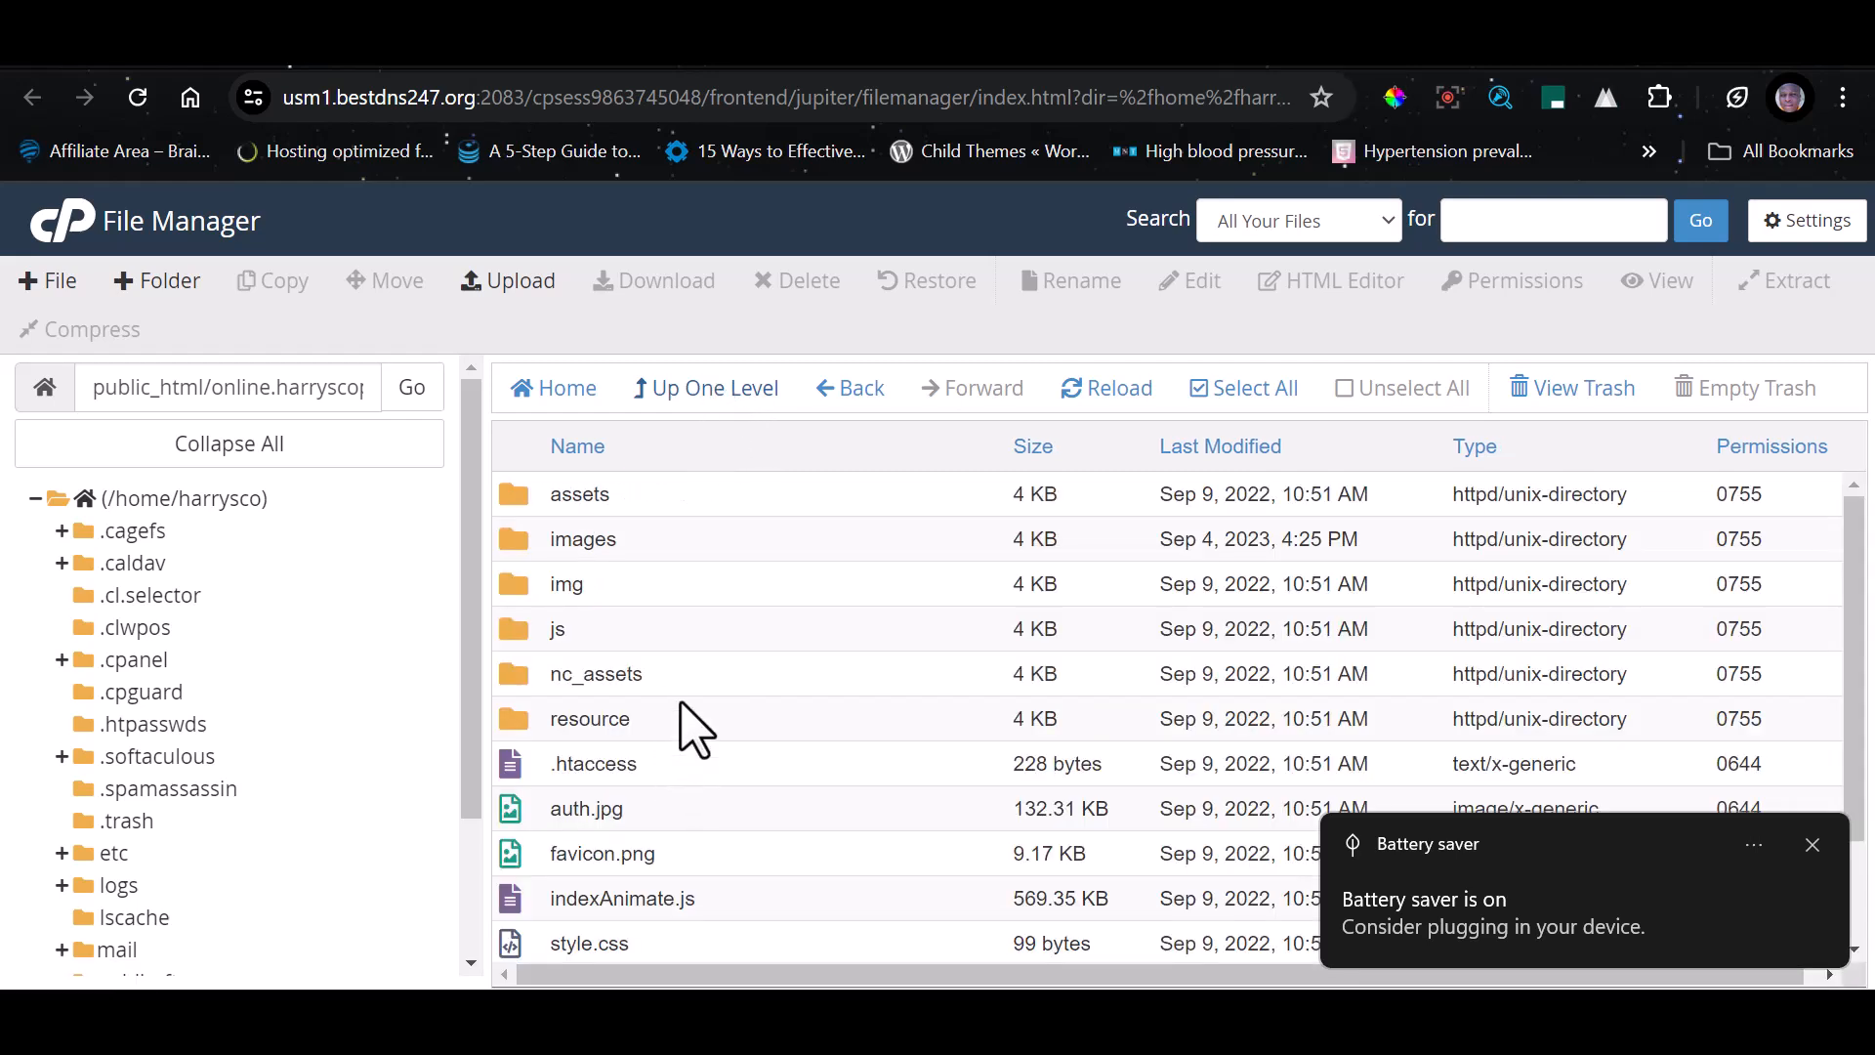
pyautogui.scroll(-1, 652, 557)
pyautogui.click(700, 391)
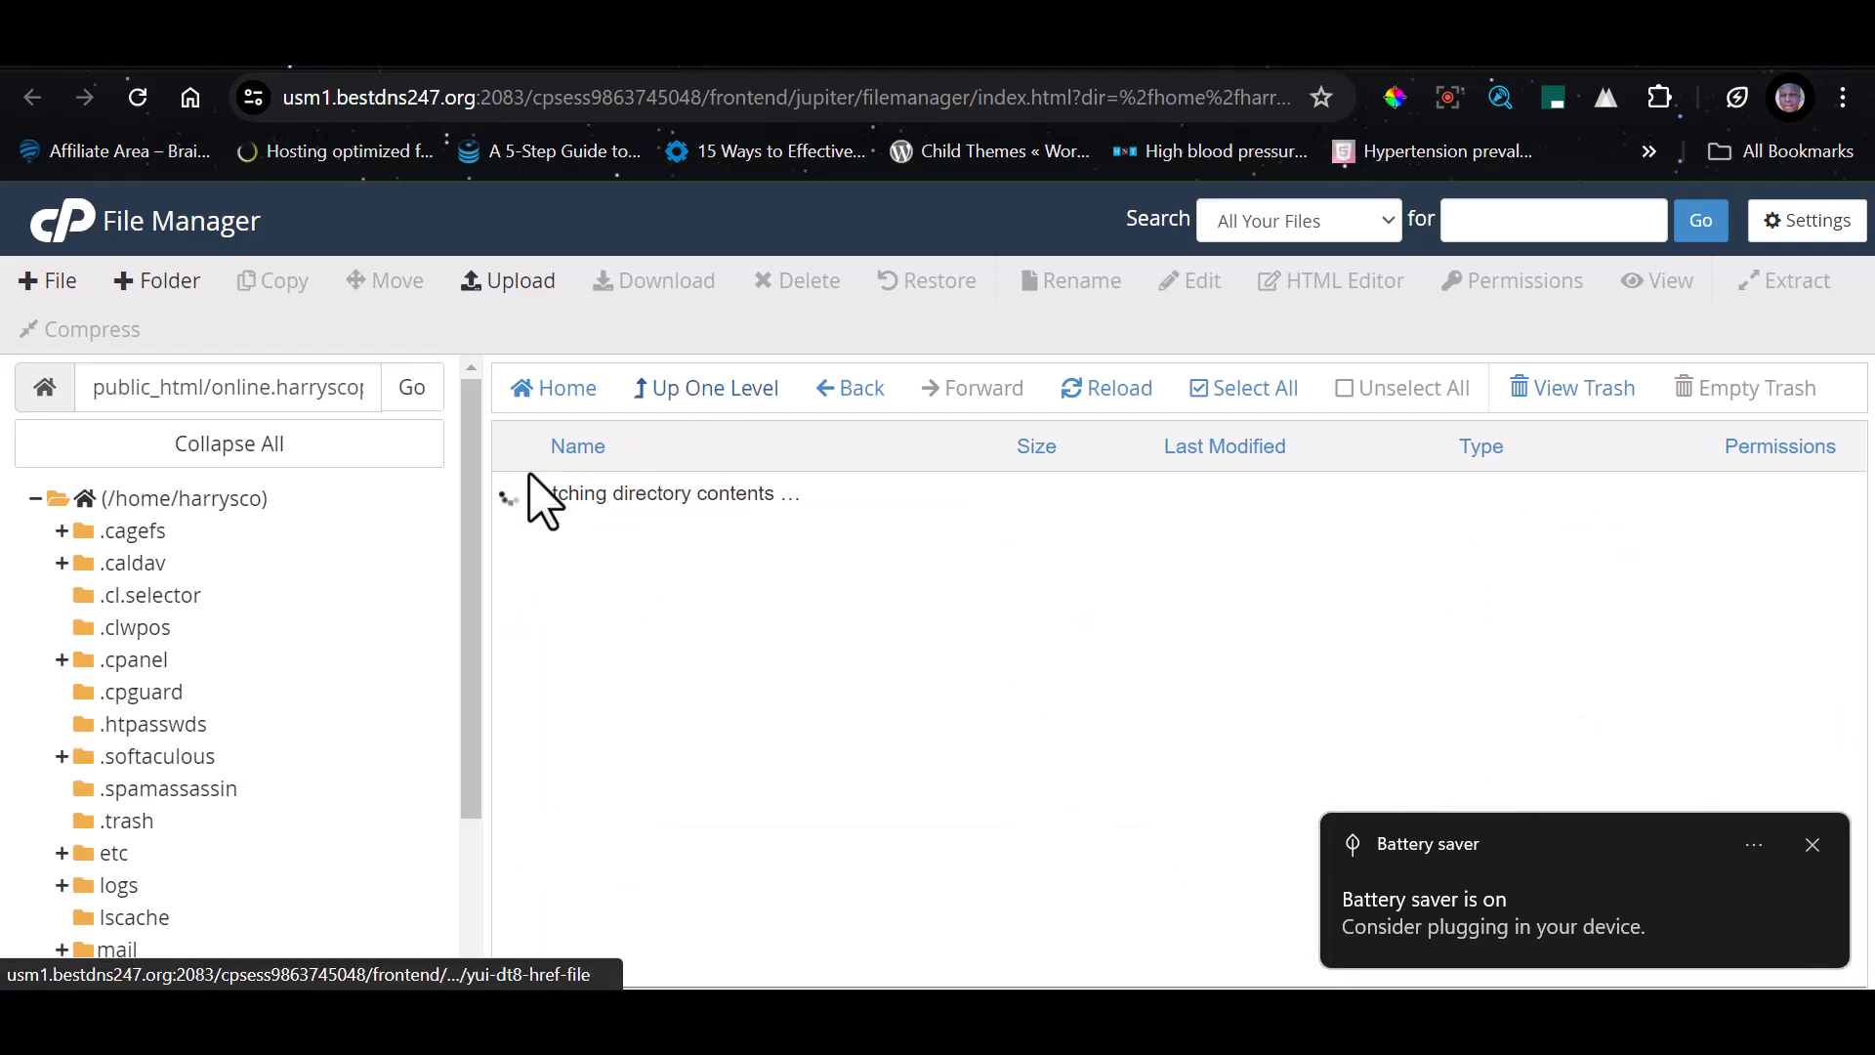
pyautogui.click(699, 389)
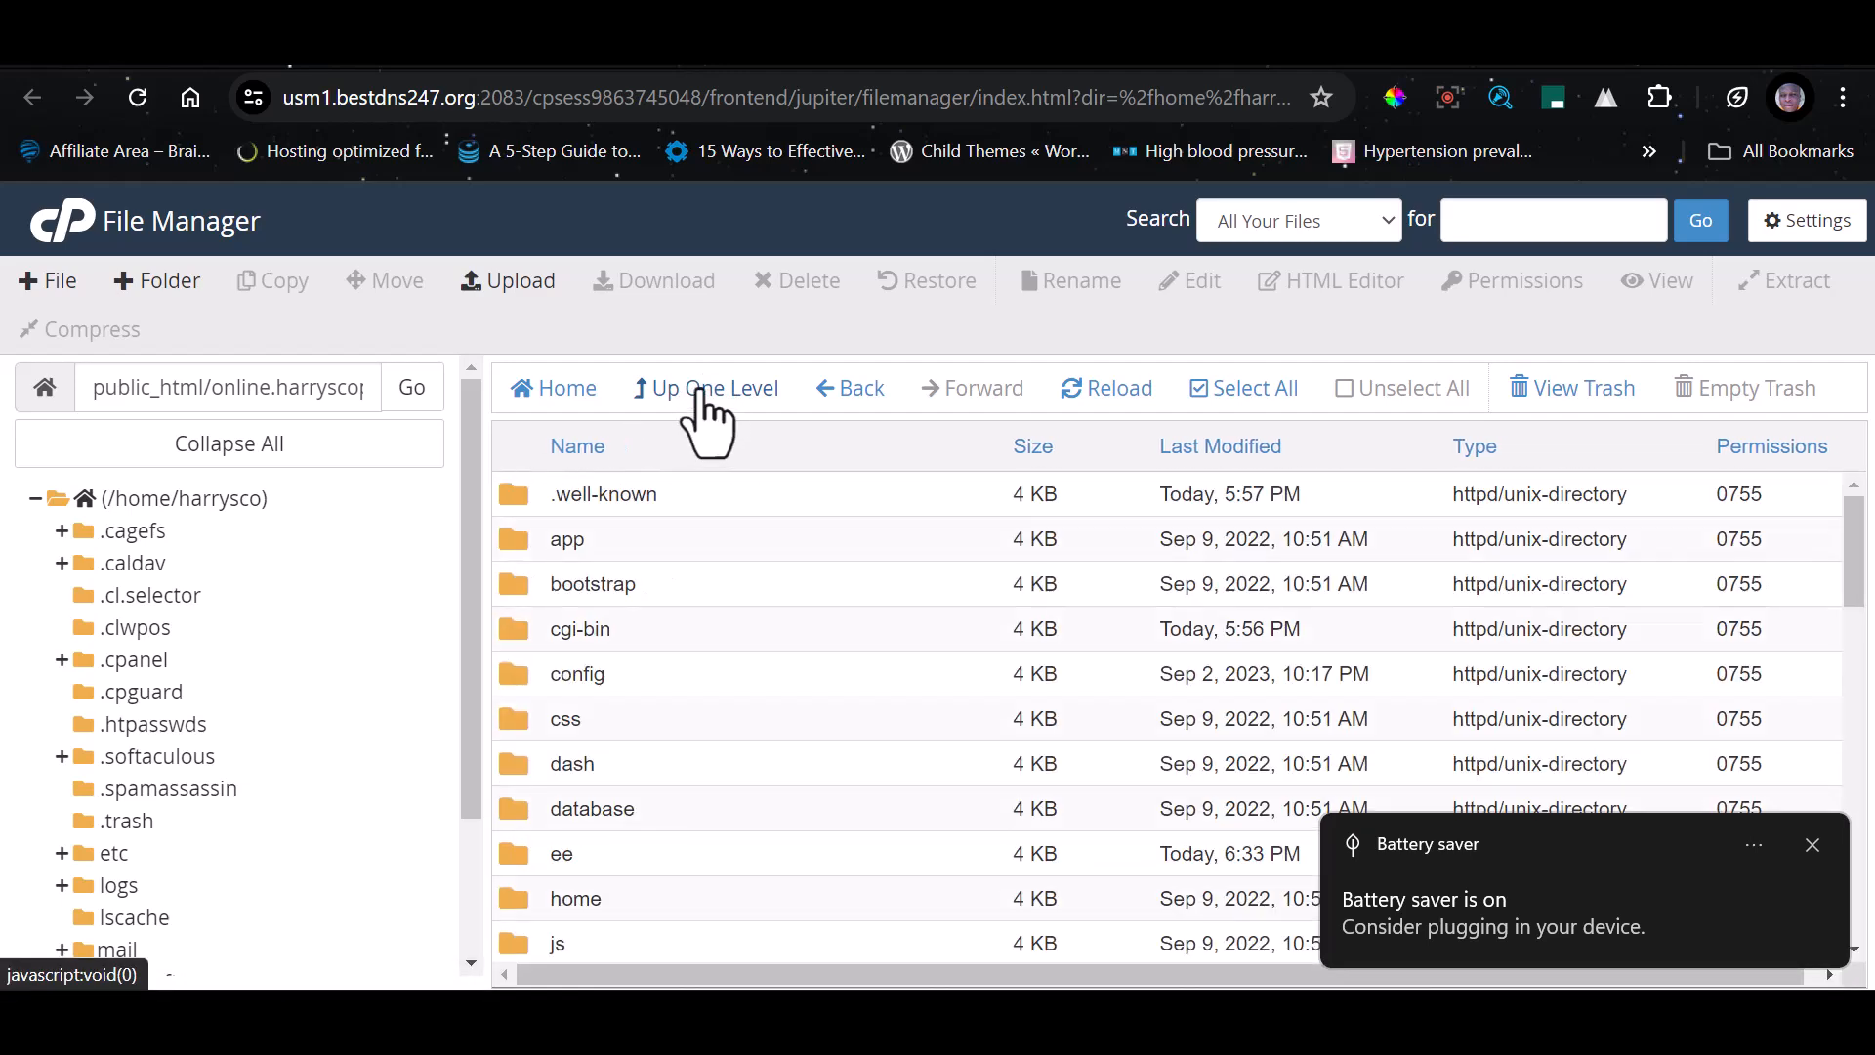
pyautogui.scroll(-2, 630, 799)
pyautogui.doubleClick(644, 837)
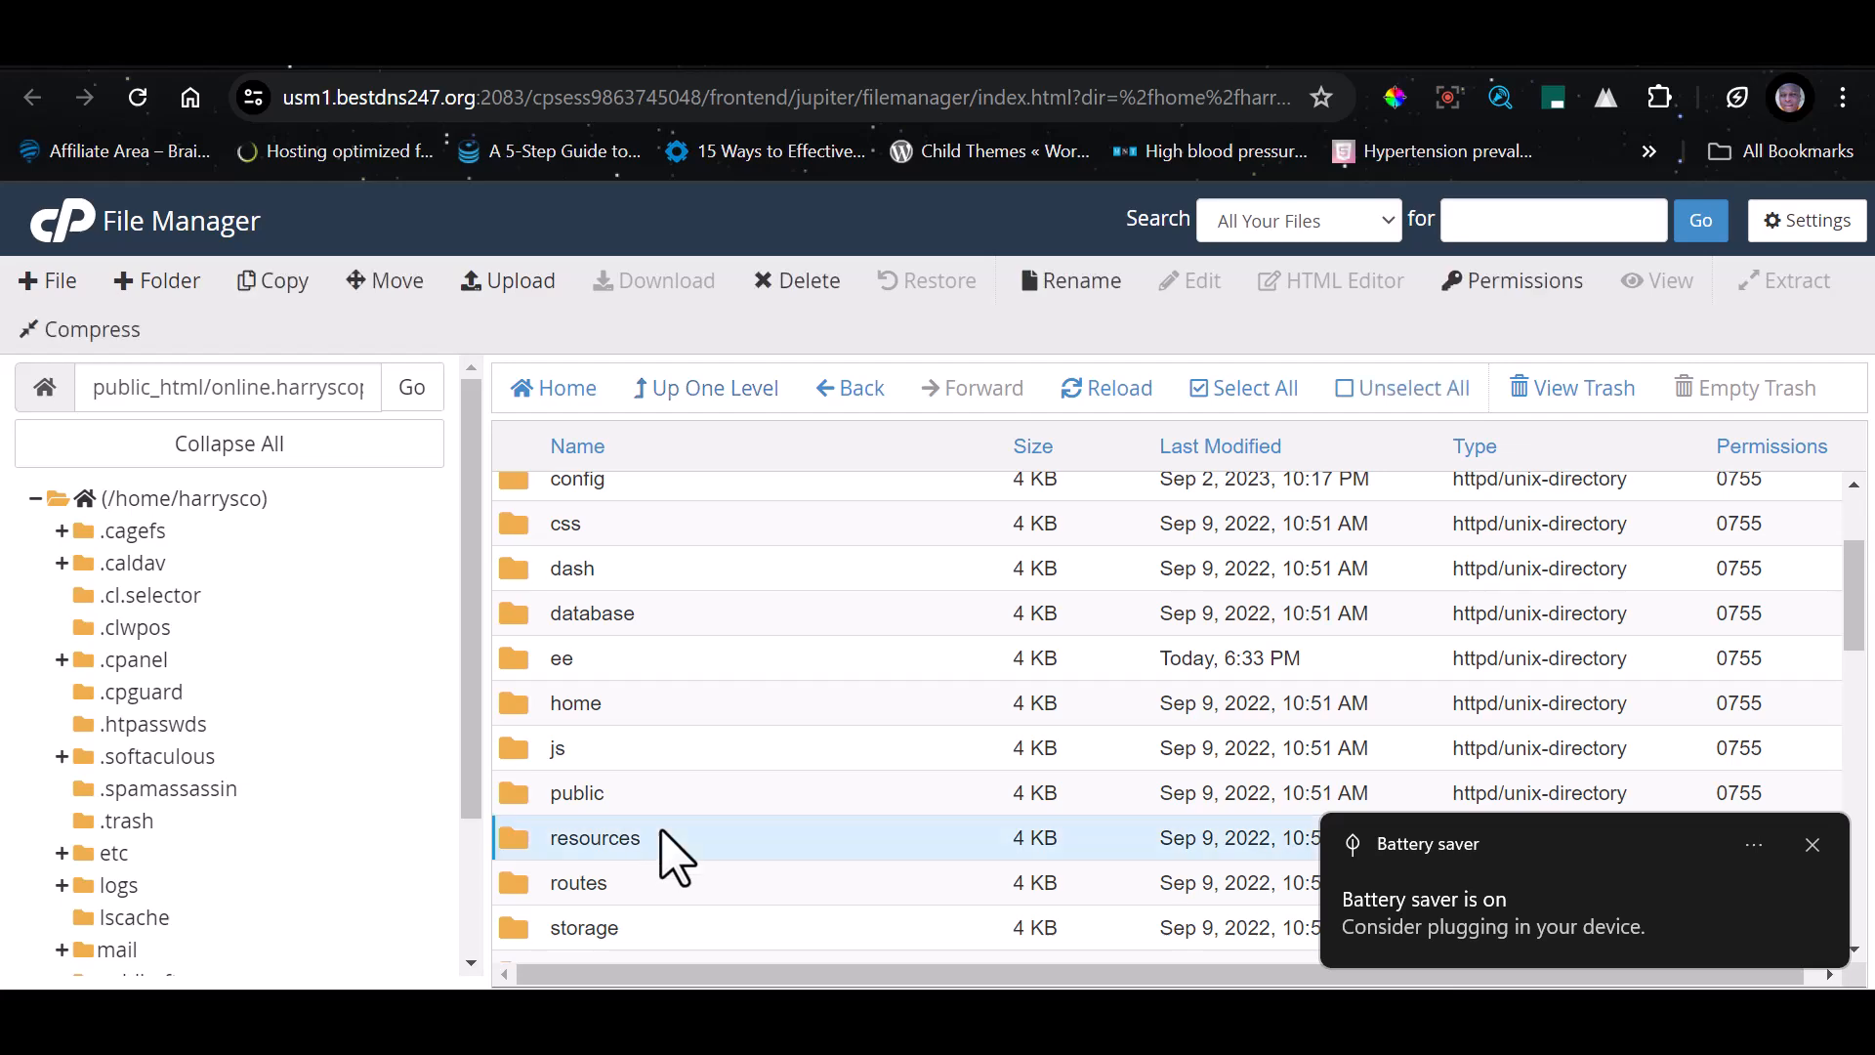
# Open the views folder inside resources, and enter its home folder containing the public page templates
pyautogui.doubleClick(672, 673)
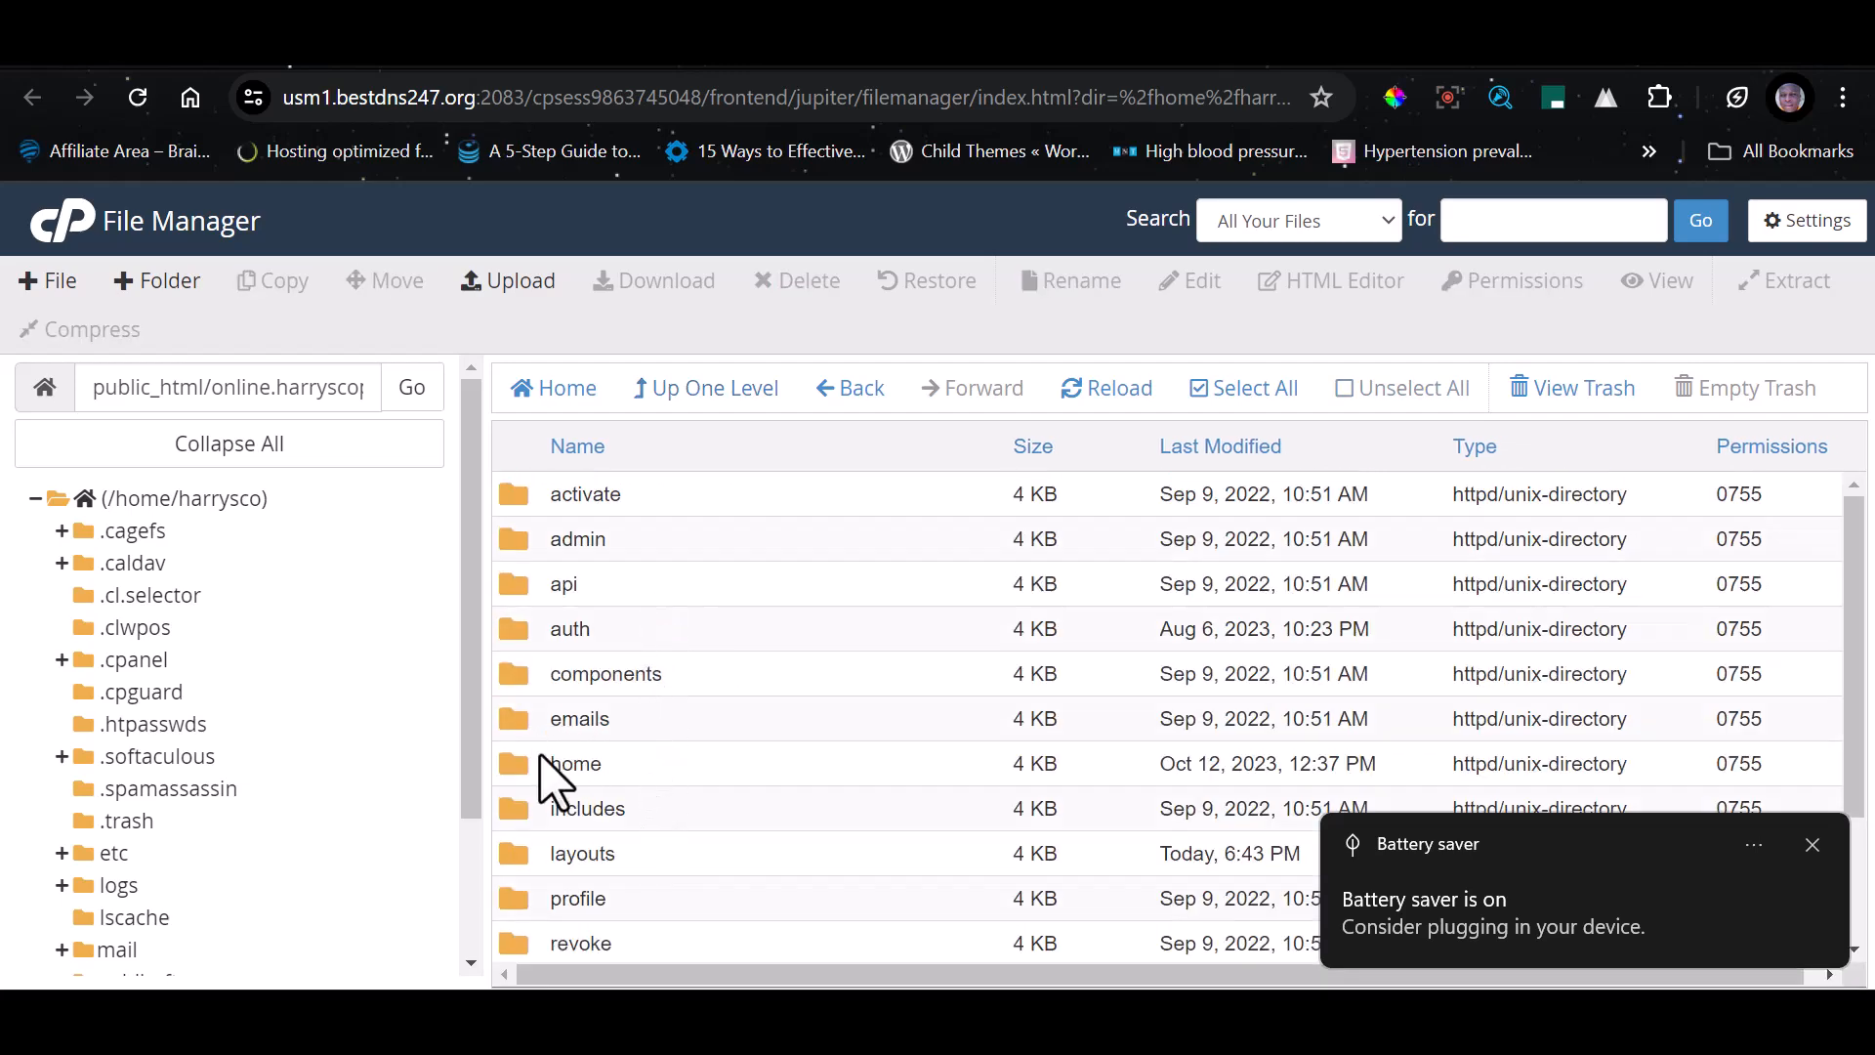
pyautogui.doubleClick(525, 763)
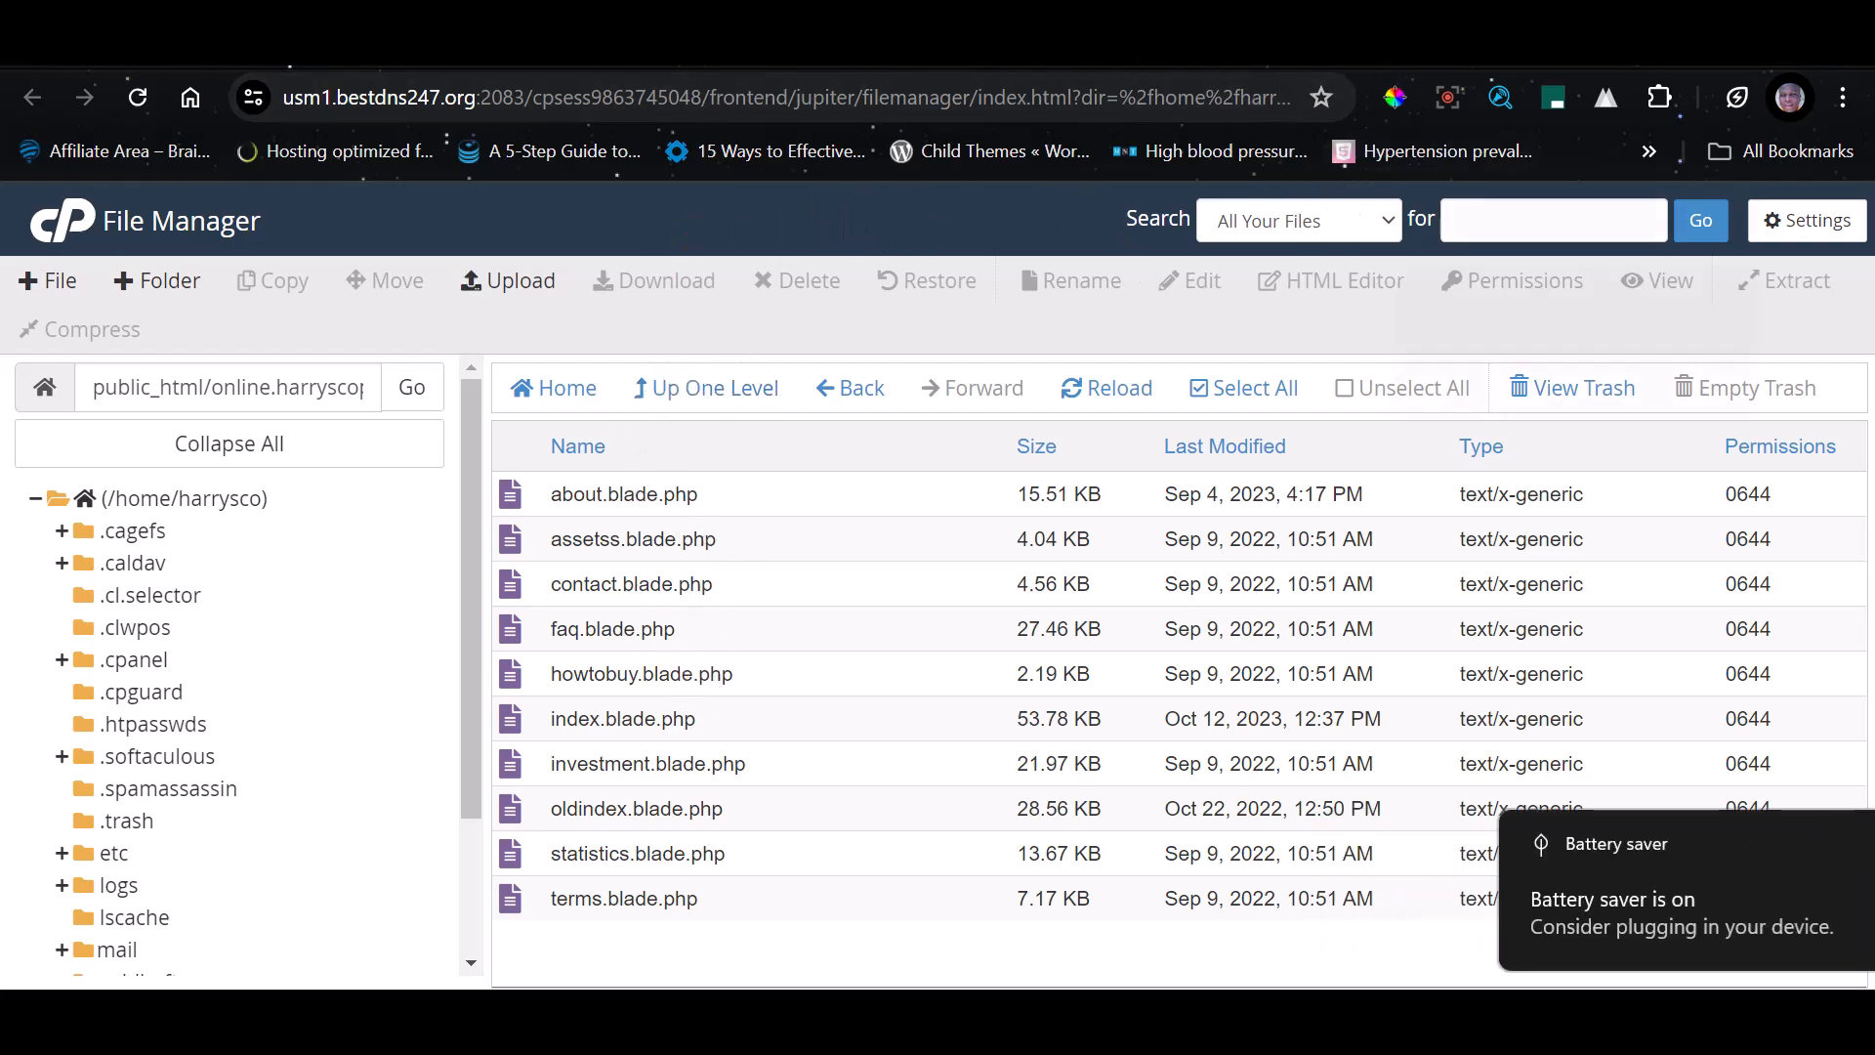
# Switch to the public home page at online.harryscopedigital.com.ng and examine it down to the Menu and Actions links in the footer
pyautogui.click(1153, 51)
pyautogui.click(909, 51)
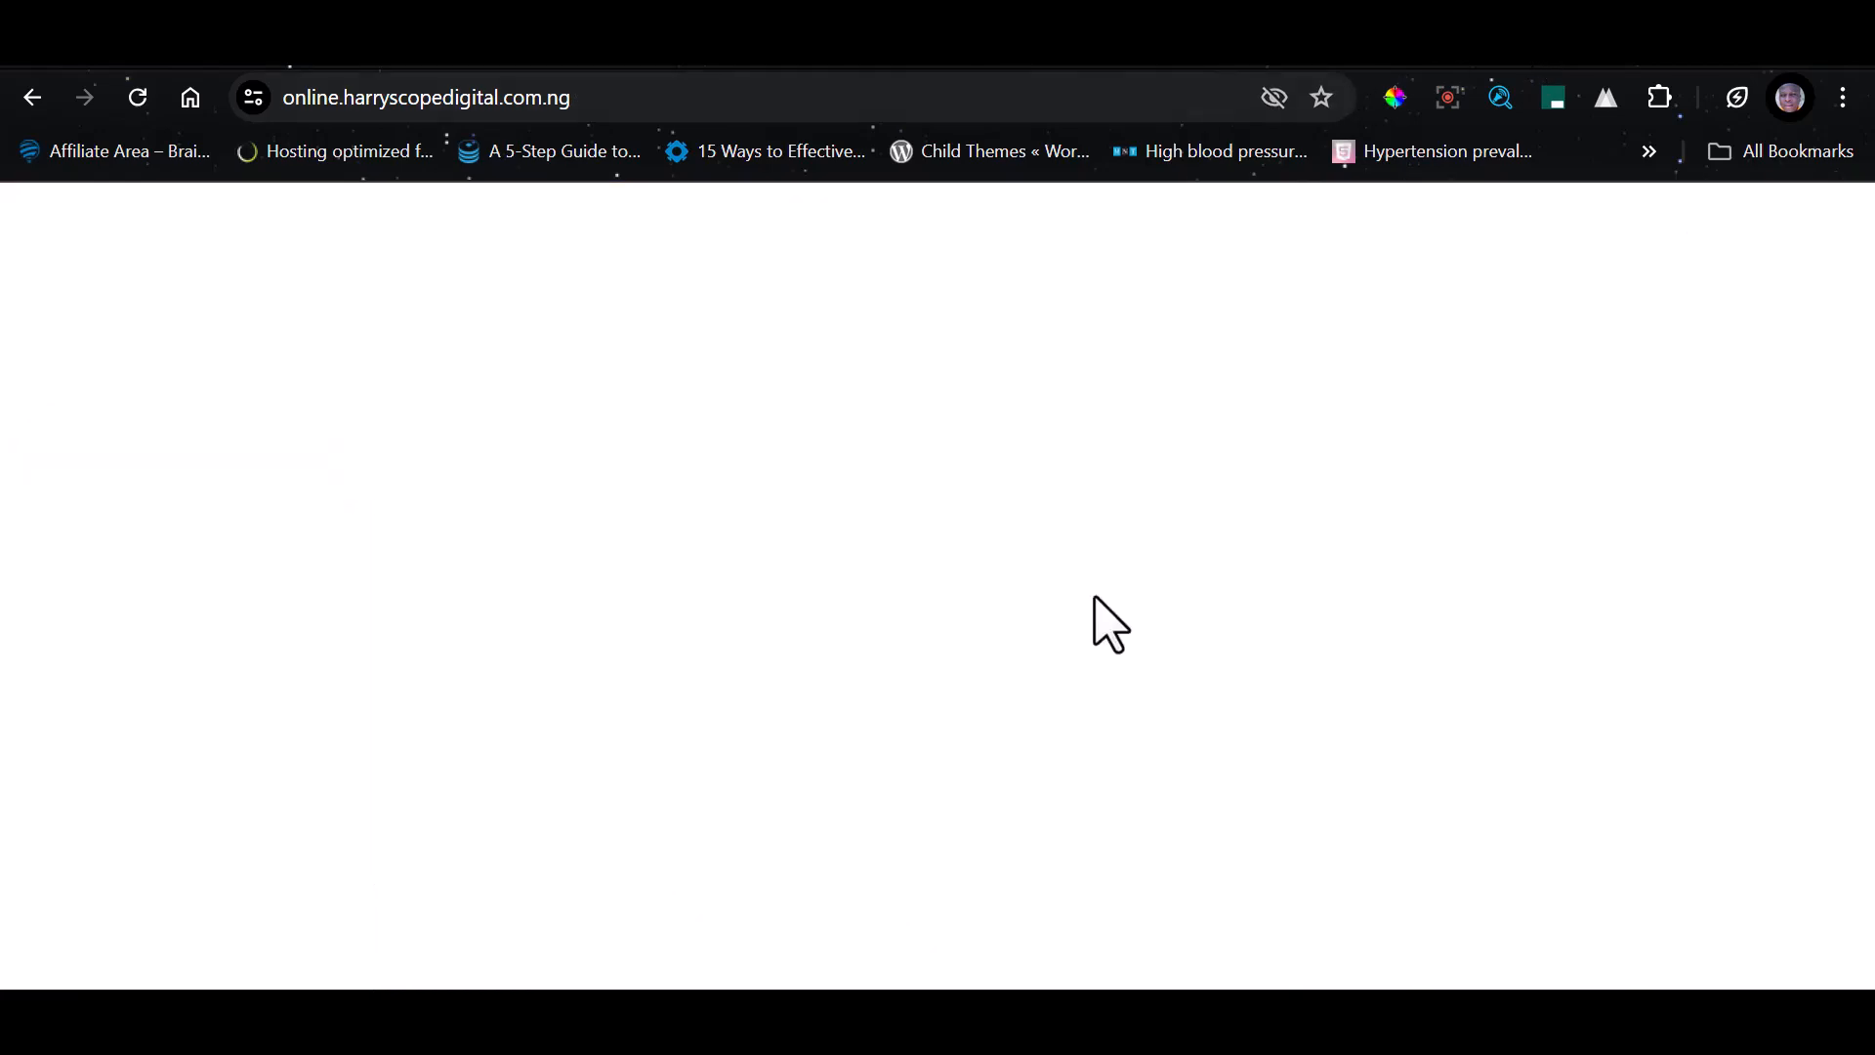
pyautogui.scroll(-20, 1109, 503)
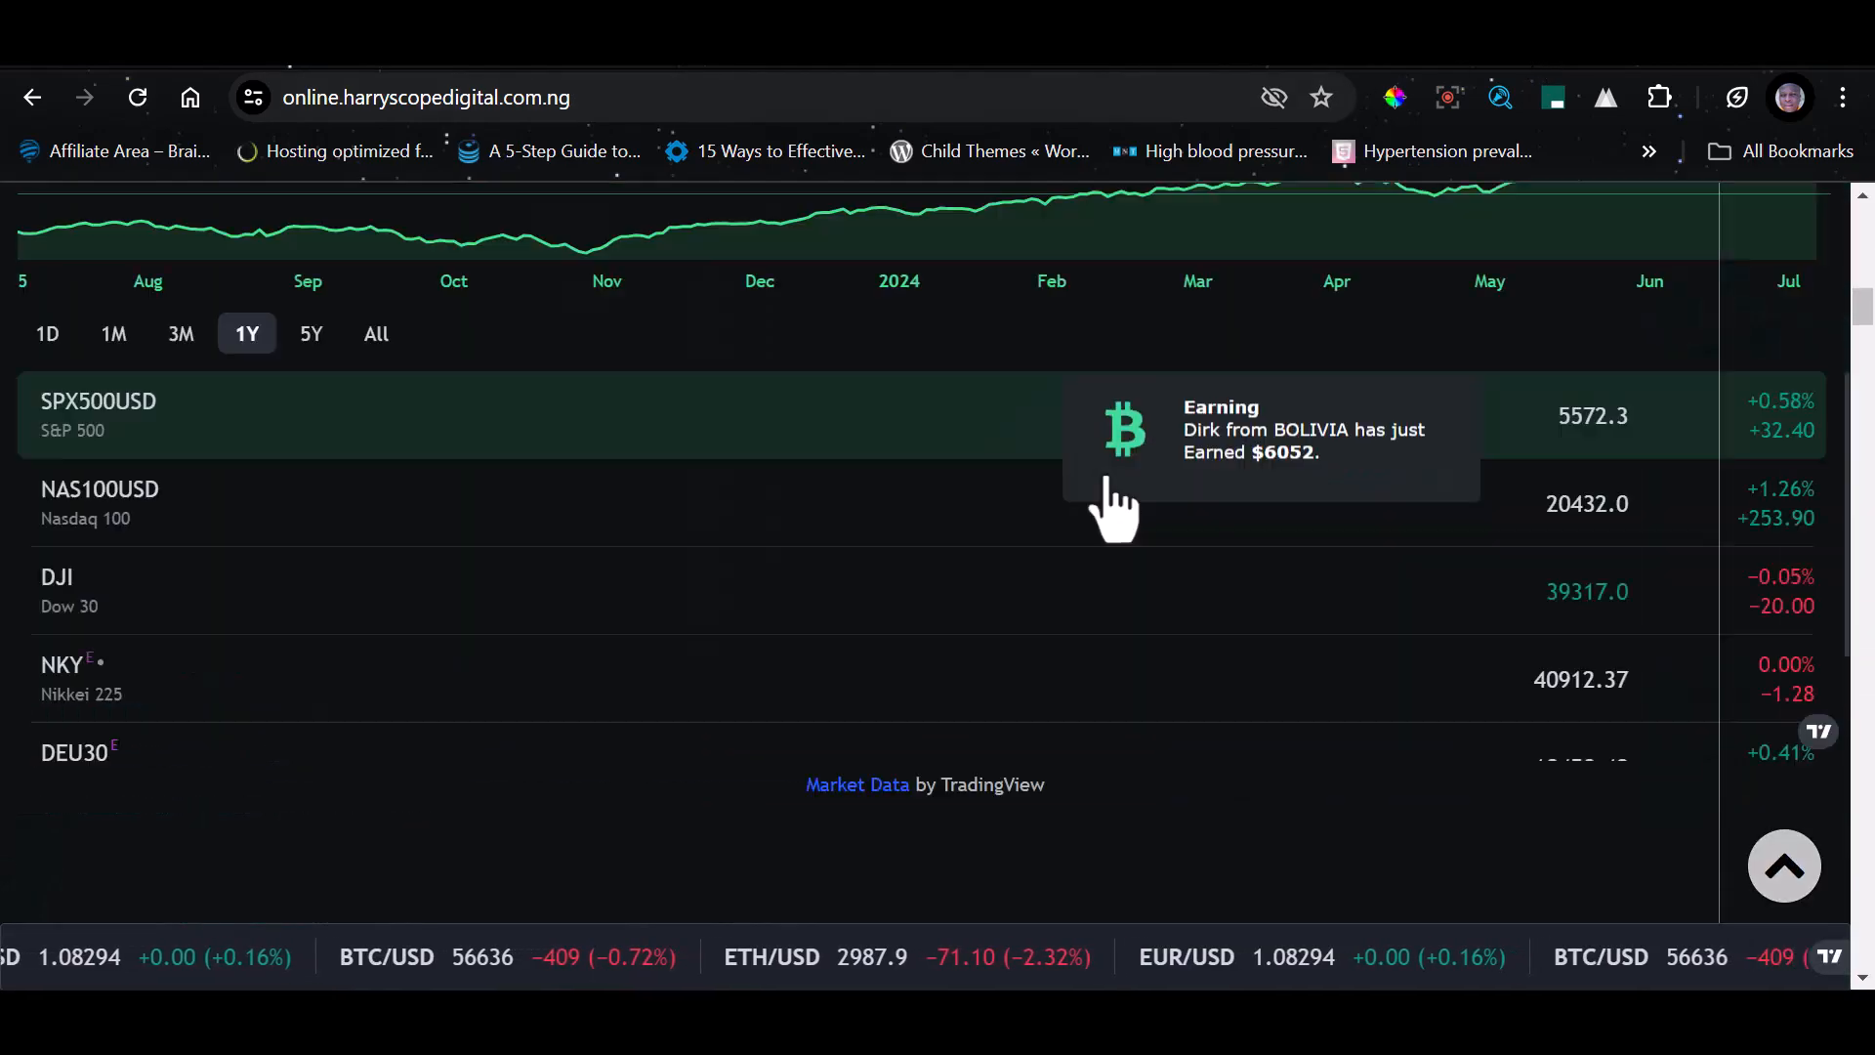
pyautogui.scroll(-10, 1509, 722)
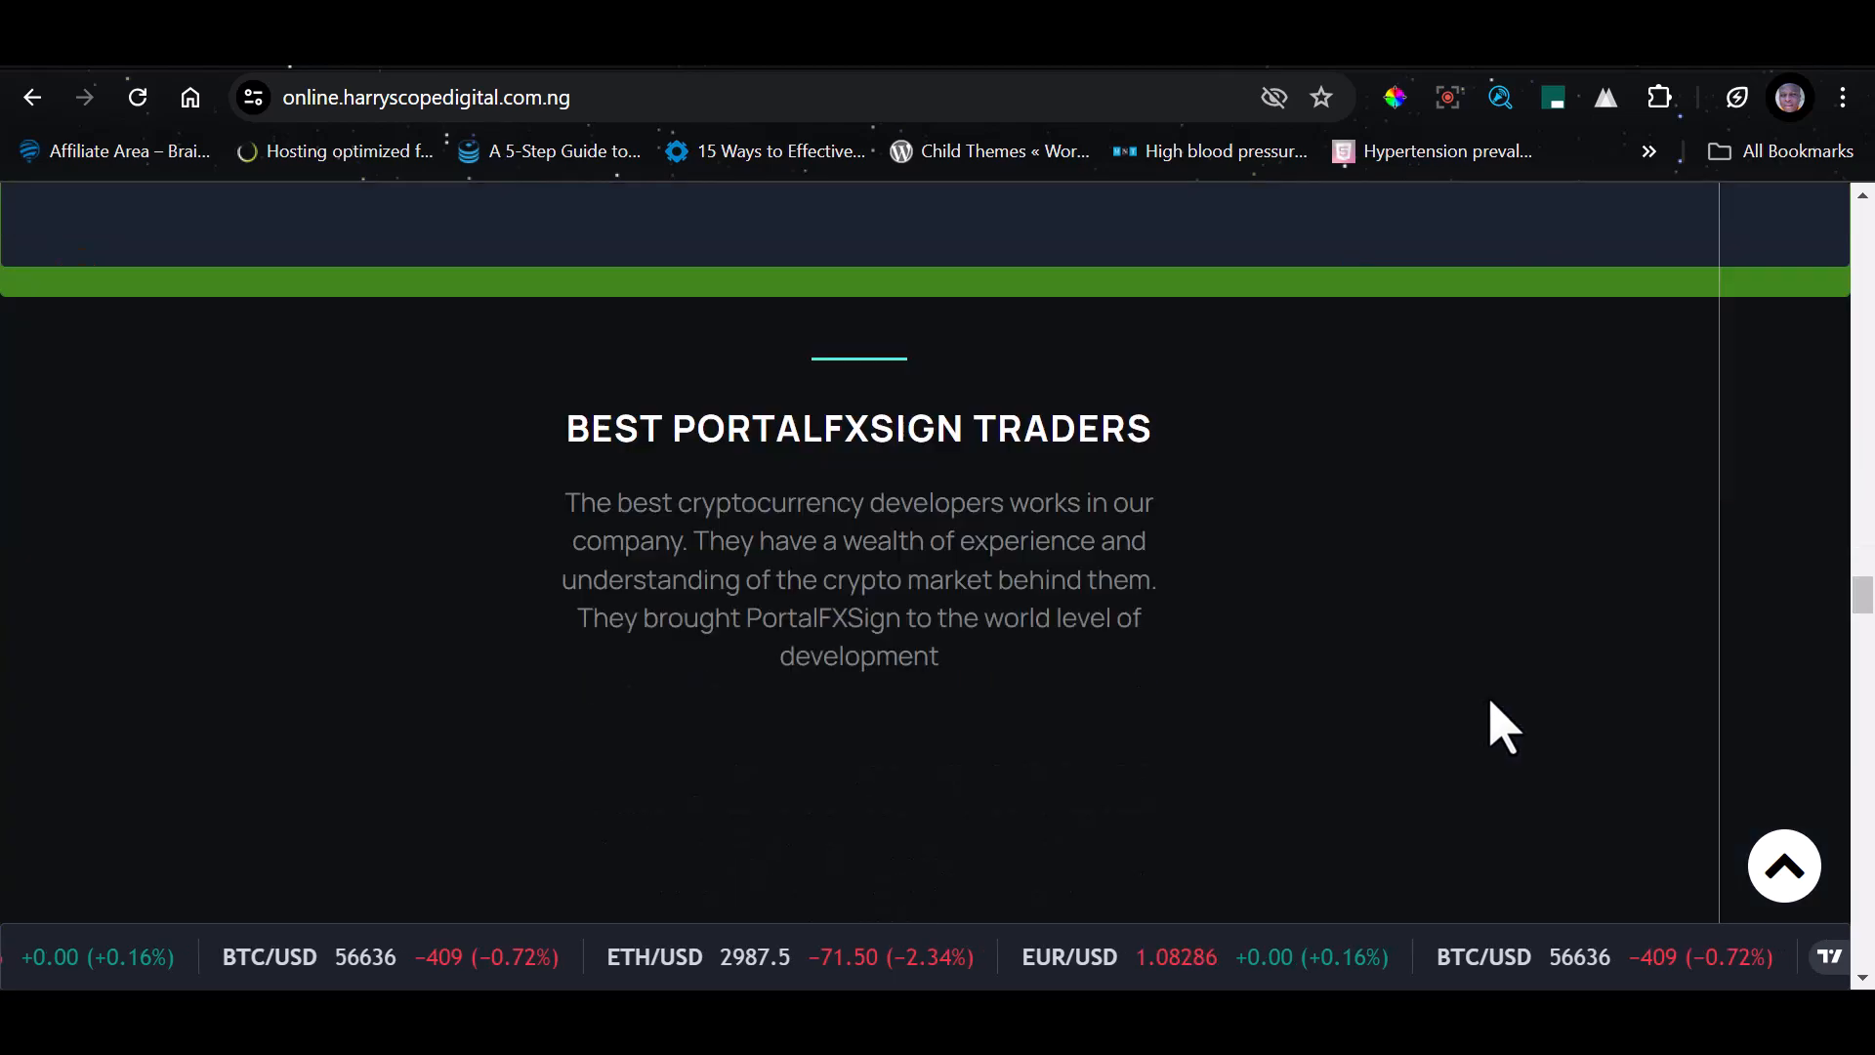
pyautogui.scroll(-10, 1509, 721)
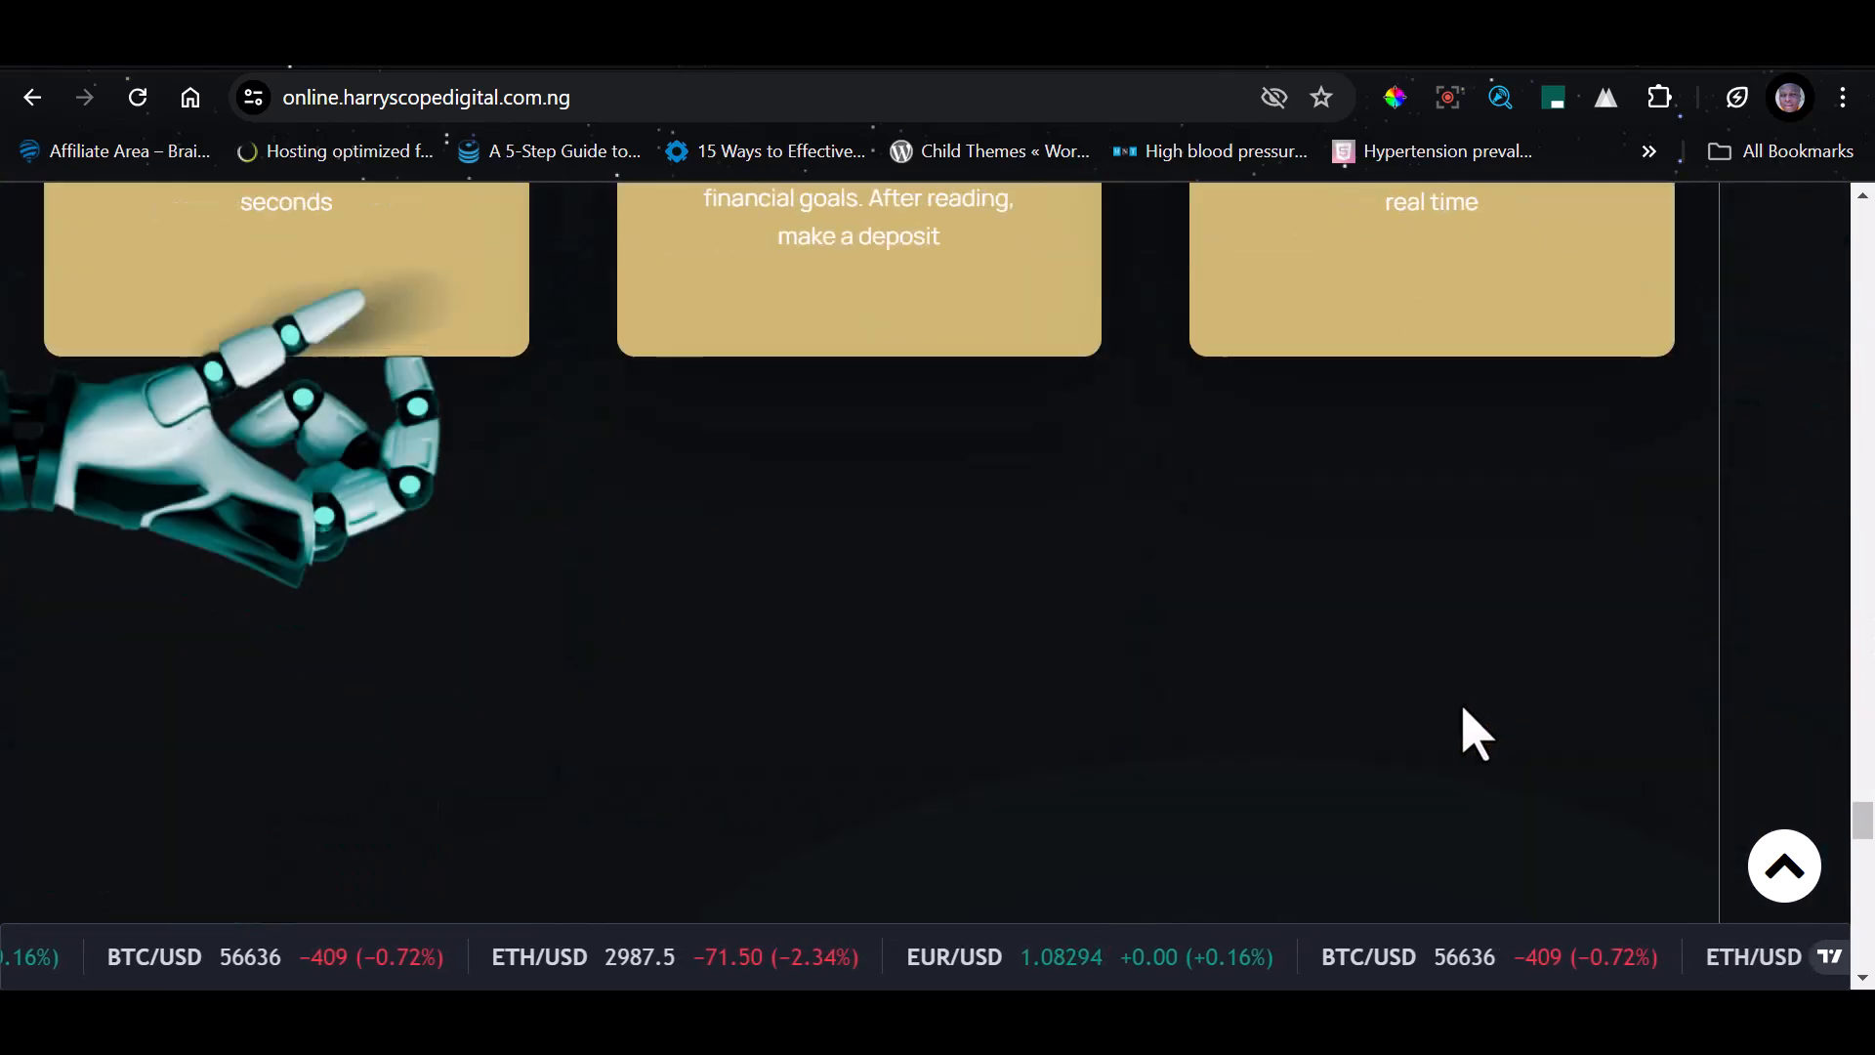
pyautogui.scroll(-2, 1494, 713)
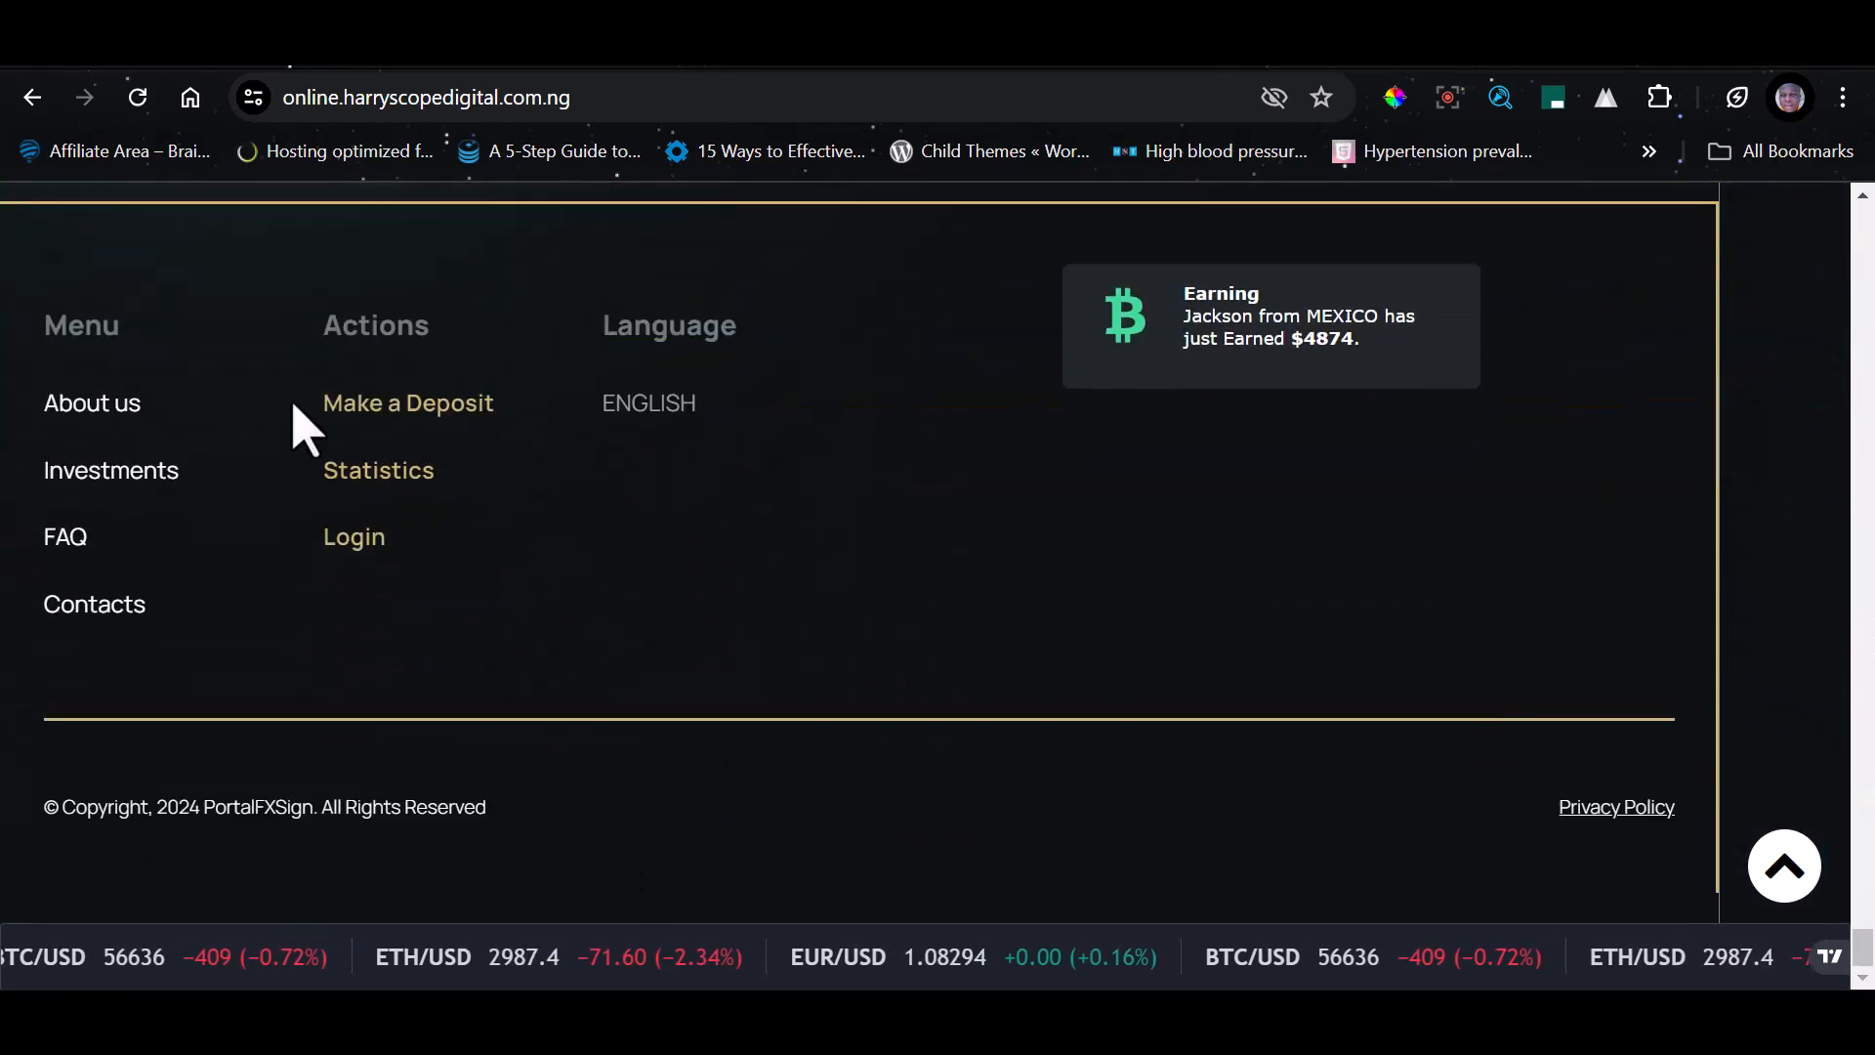